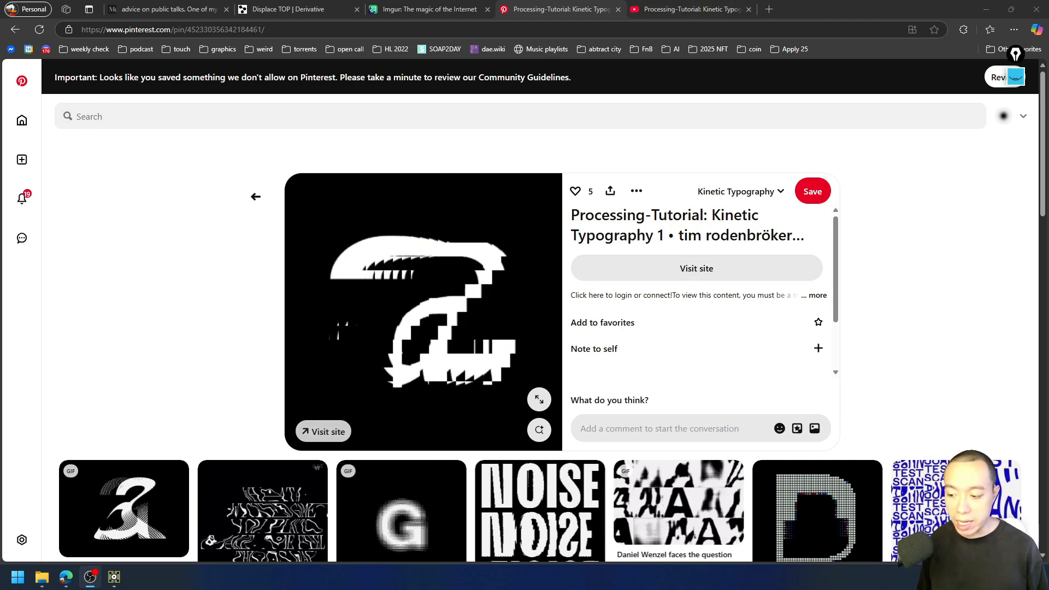
Switch to TouchDesigner and add a Constant CHOP to the project network, up and to the left of the out1 operator.
key("alt+Tab")
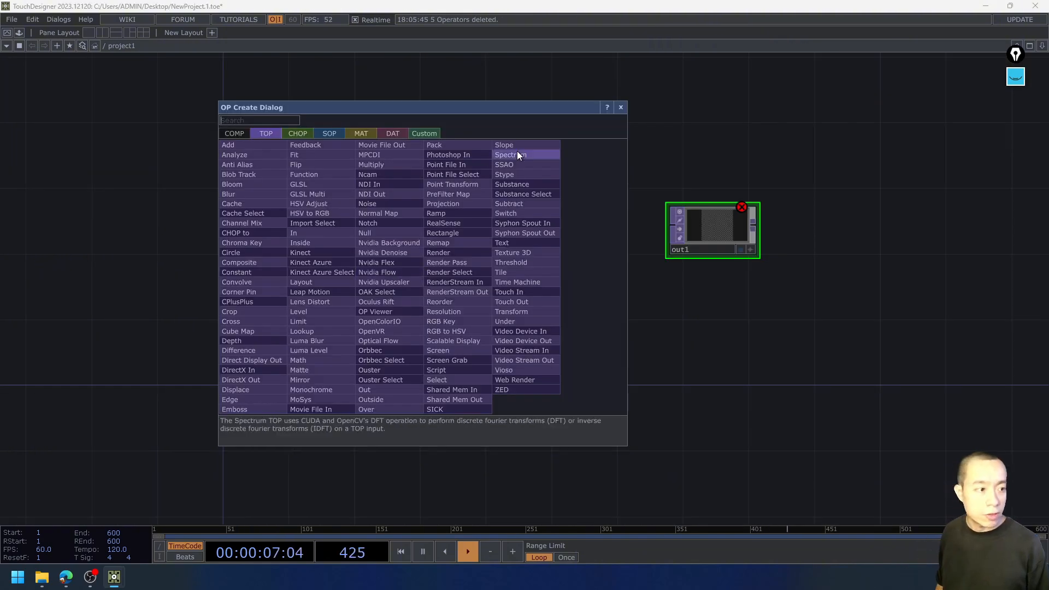
key("Escape")
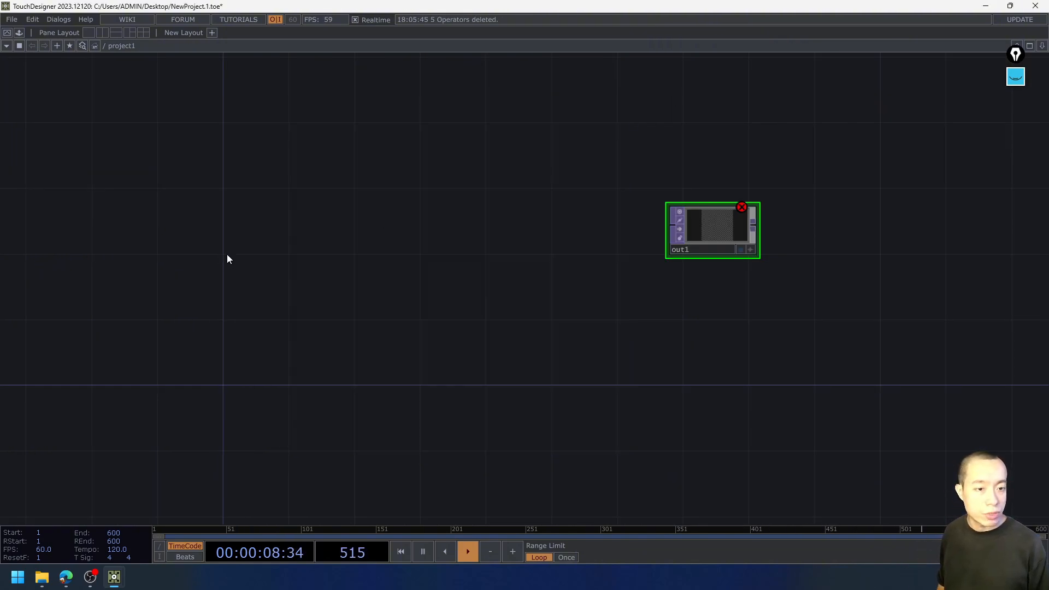
scroll(291, 227, "down", 3)
key("Tab")
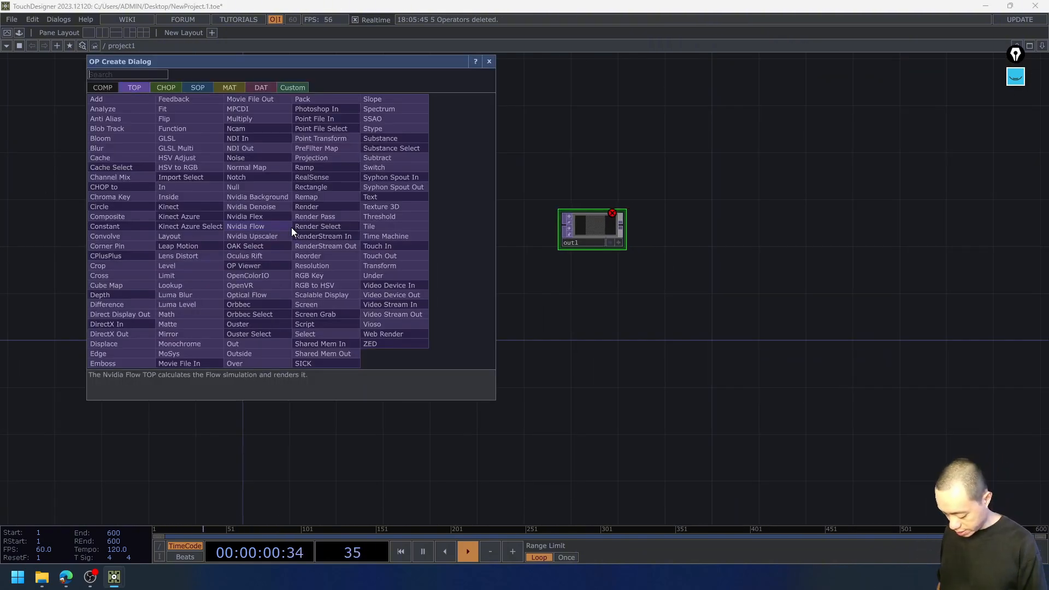
type("constba")
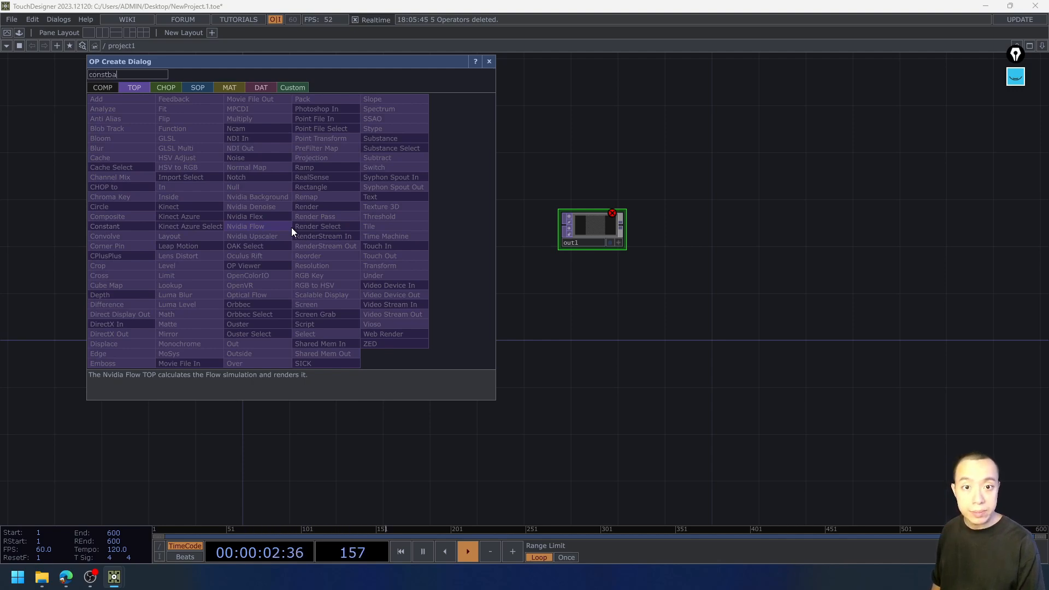
key("BackSpace")
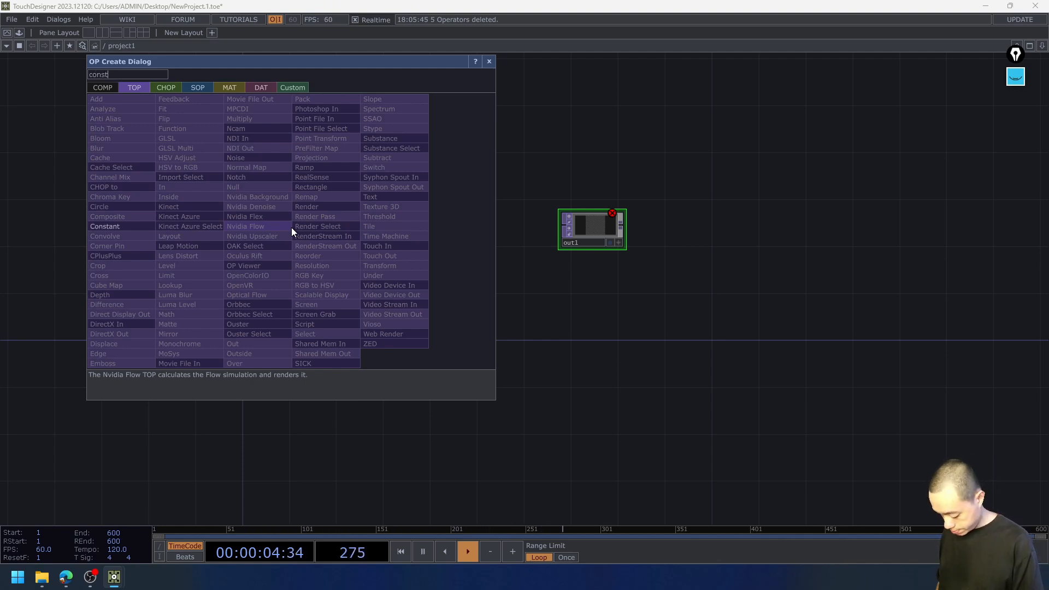
type("ant")
left_click(173, 89)
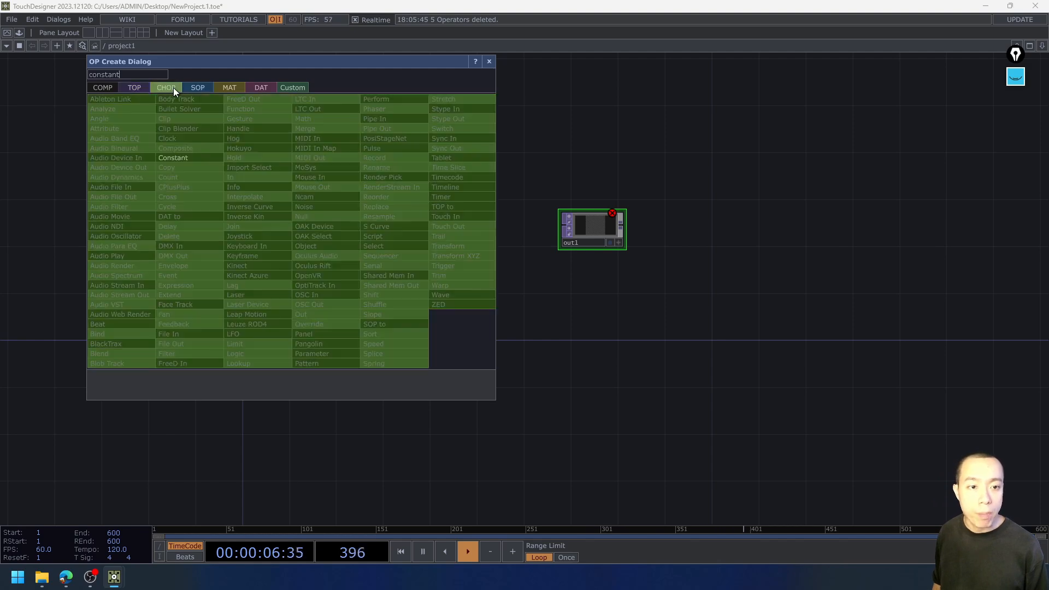
left_click(196, 158)
left_click(339, 128)
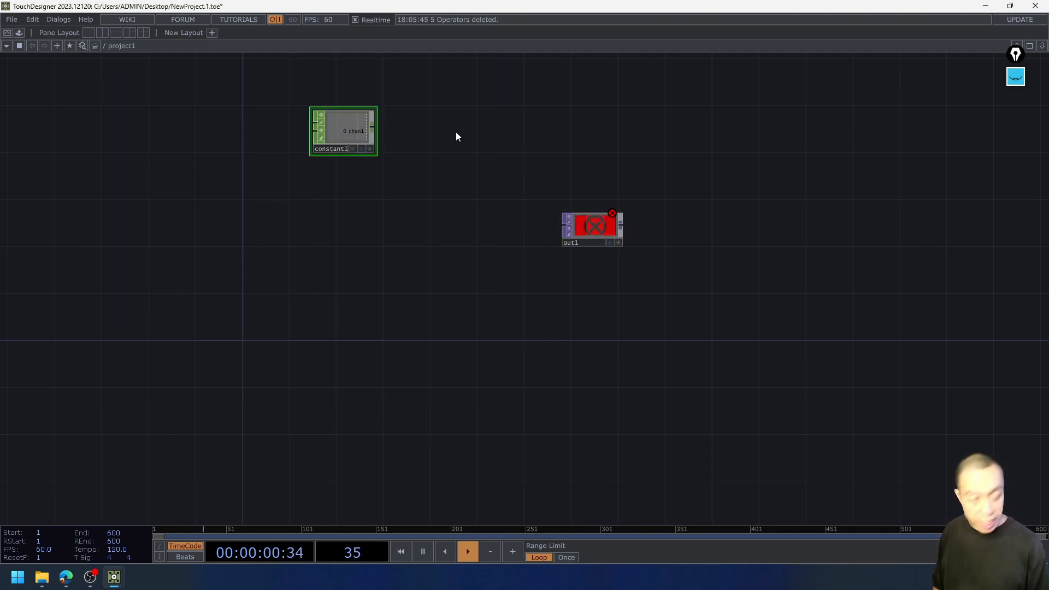
Show the Constant CHOP's parameters and rename the operator as resolution.
key("p")
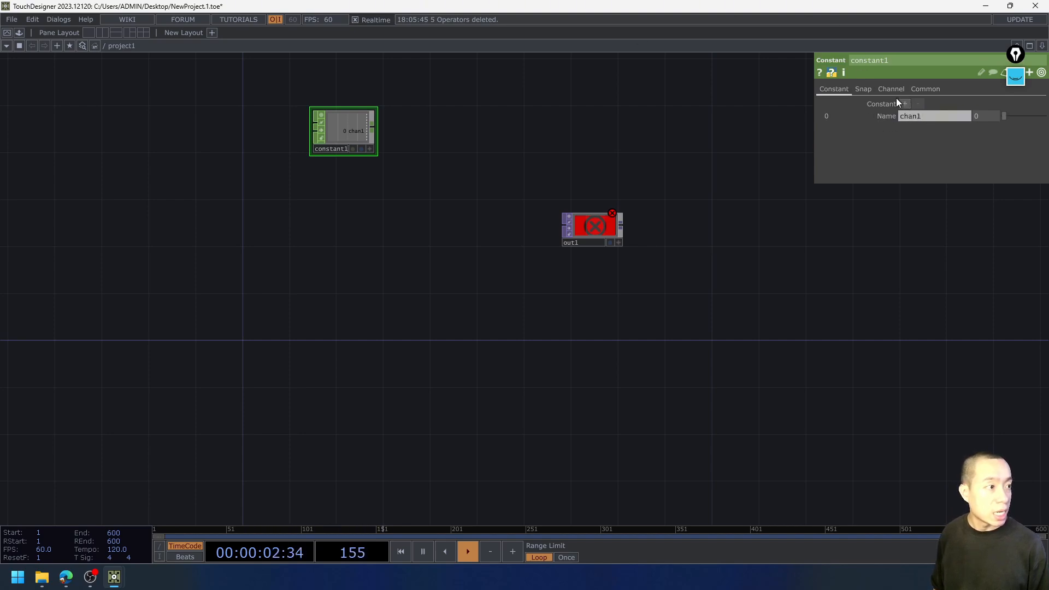
type("r")
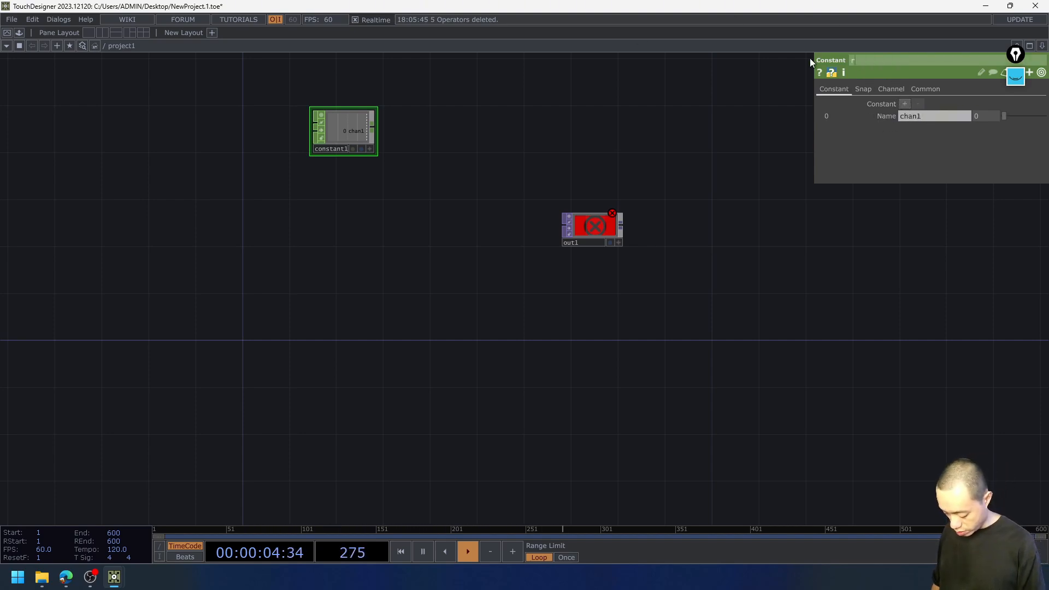
type("esolution_")
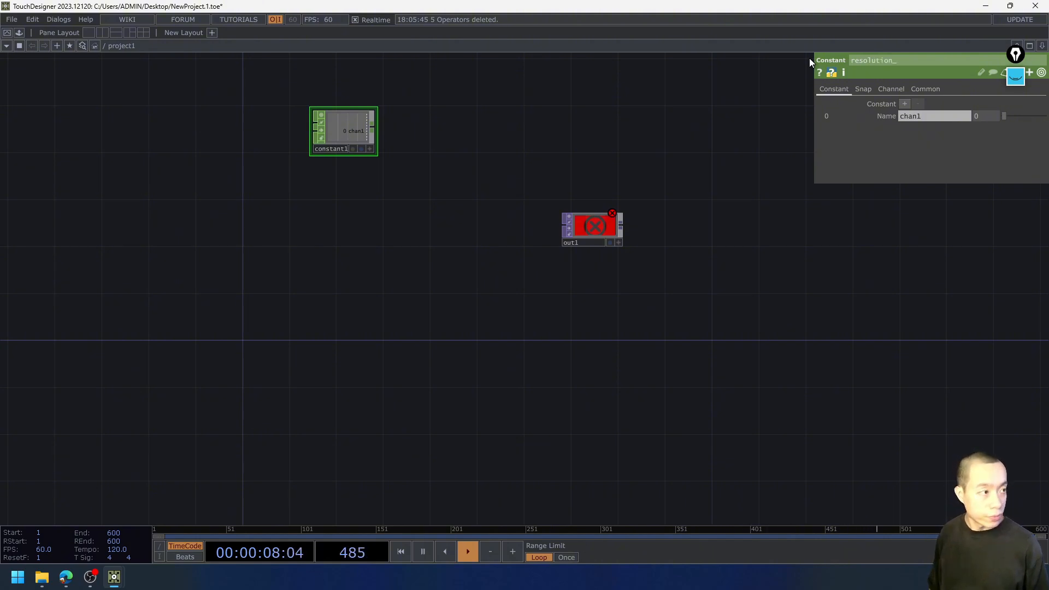
key("BackSpace")
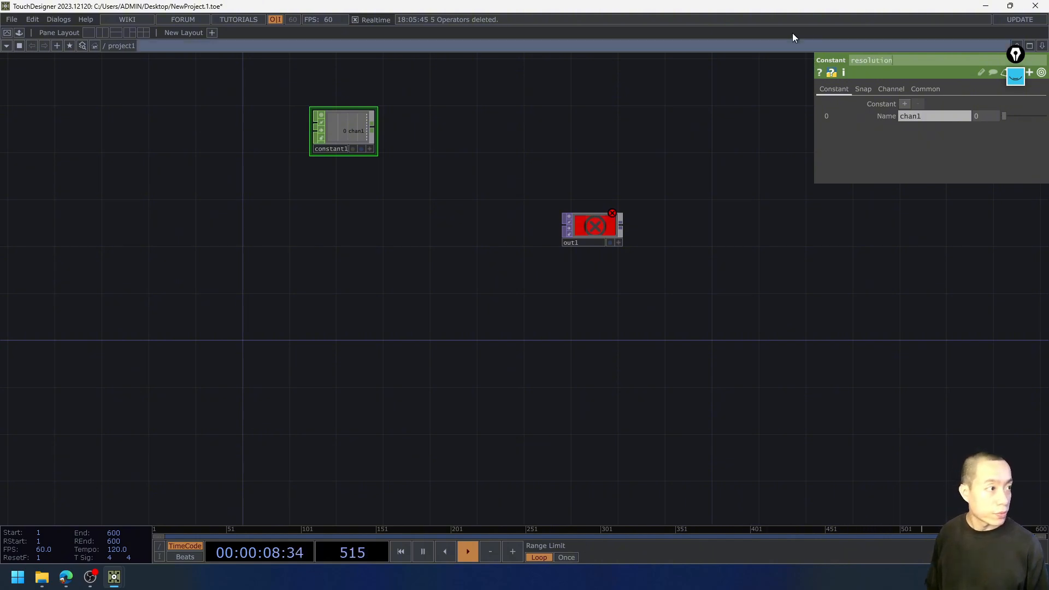
Name the resolution CHOP's first channel resx and add a second channel named resy.
left_click(923, 115)
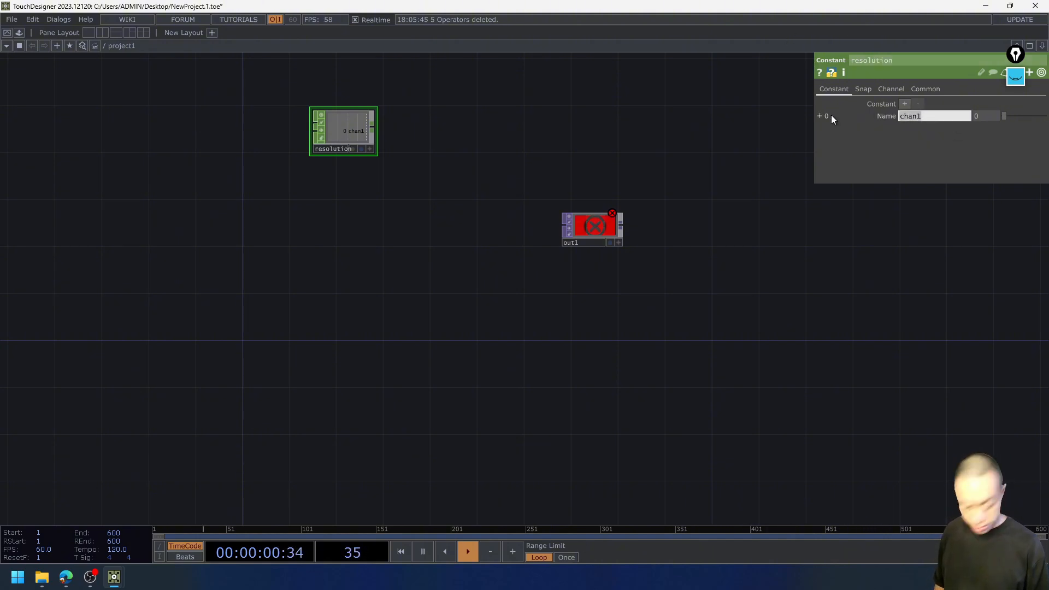
type("res")
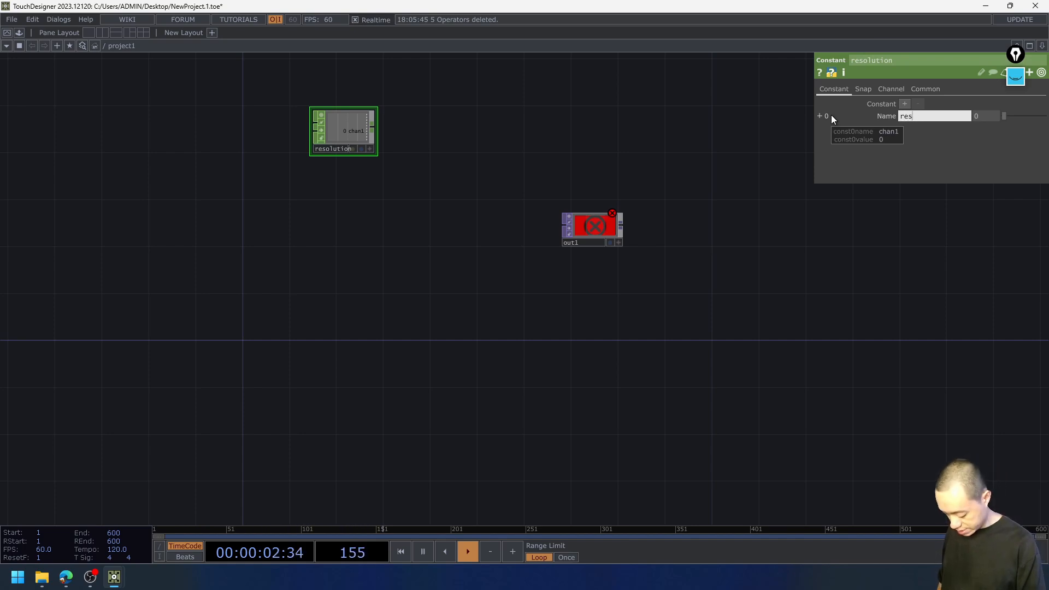
type("x")
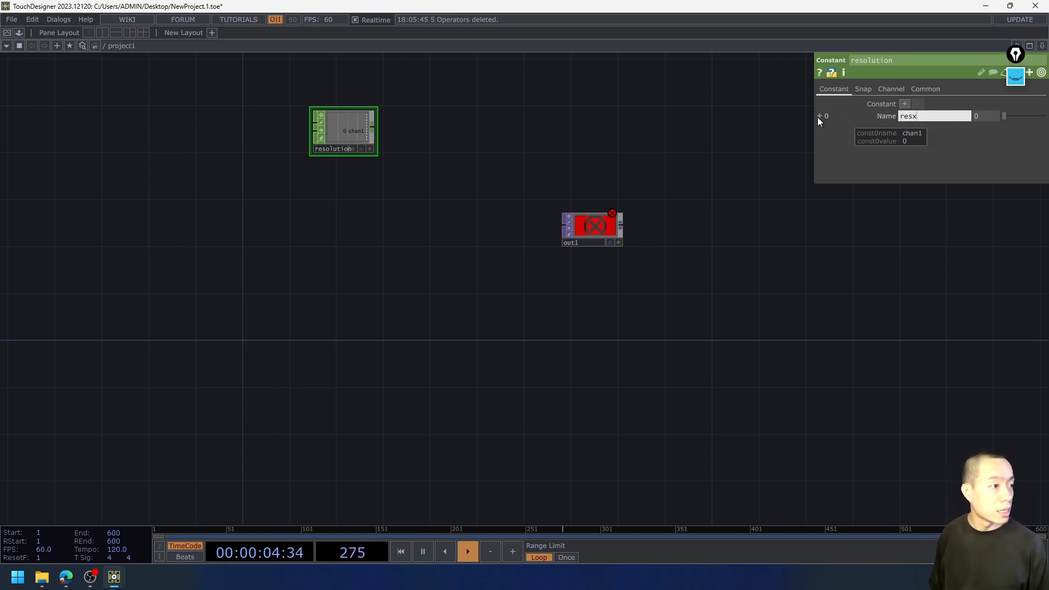
left_click(818, 116)
left_click(819, 117)
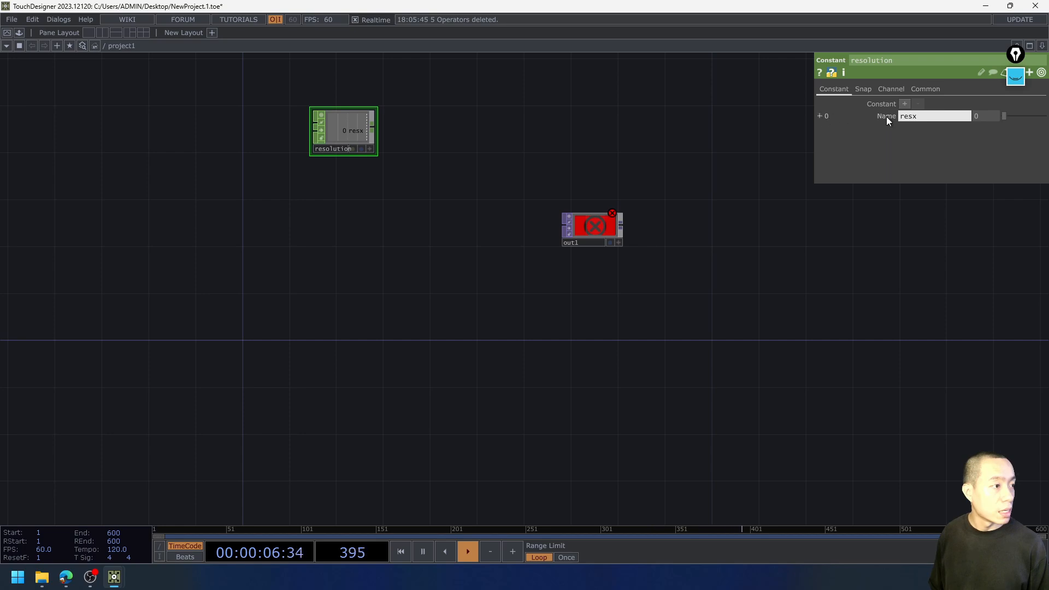
left_click(905, 104)
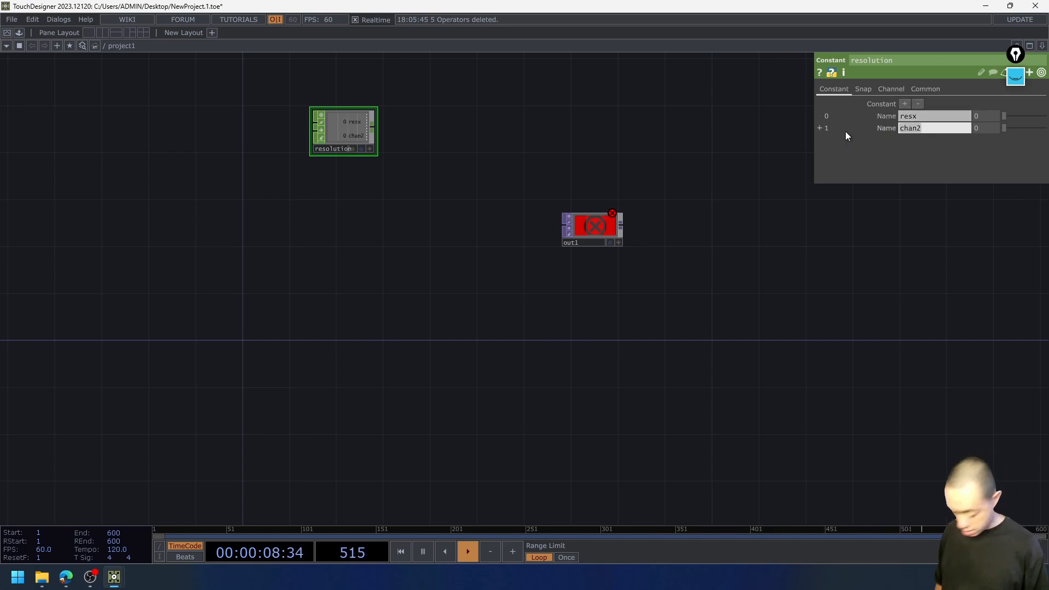
type("resy")
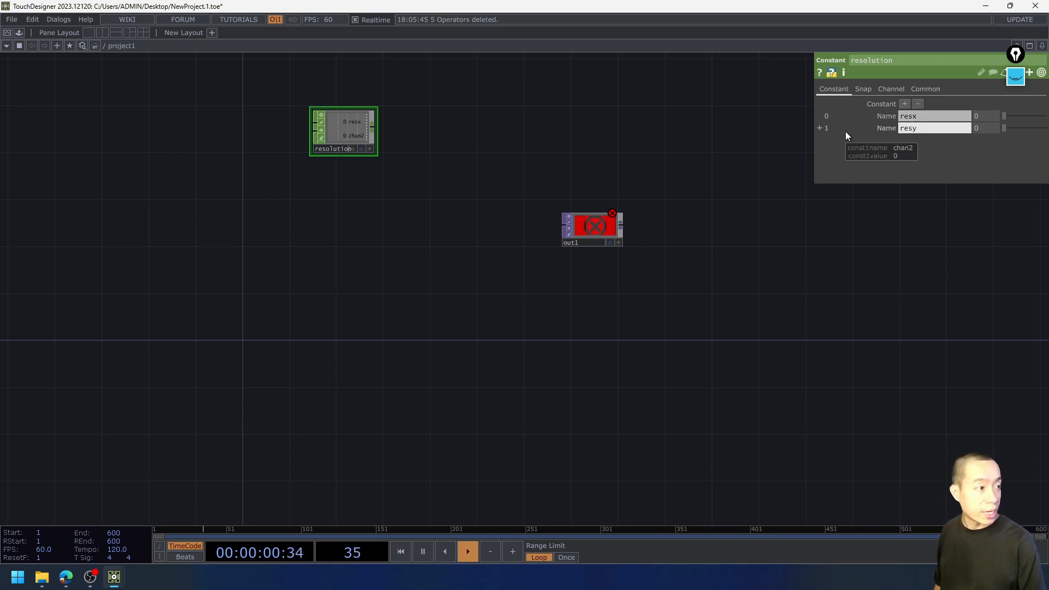
Set the resx channel to 1024 and the resy channel to 1280.
left_click(983, 116)
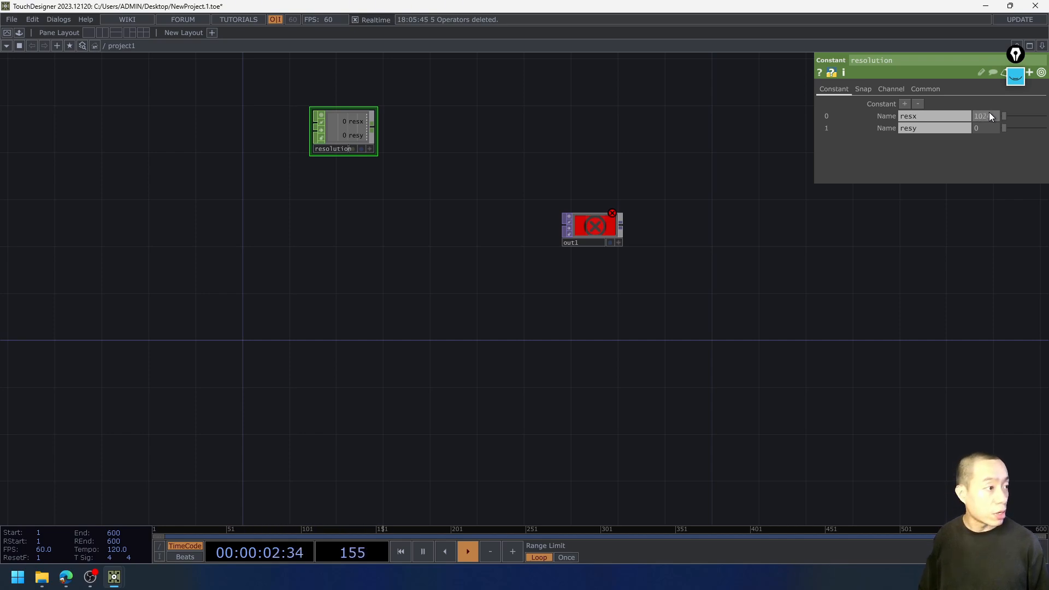
left_click(993, 128)
type("128")
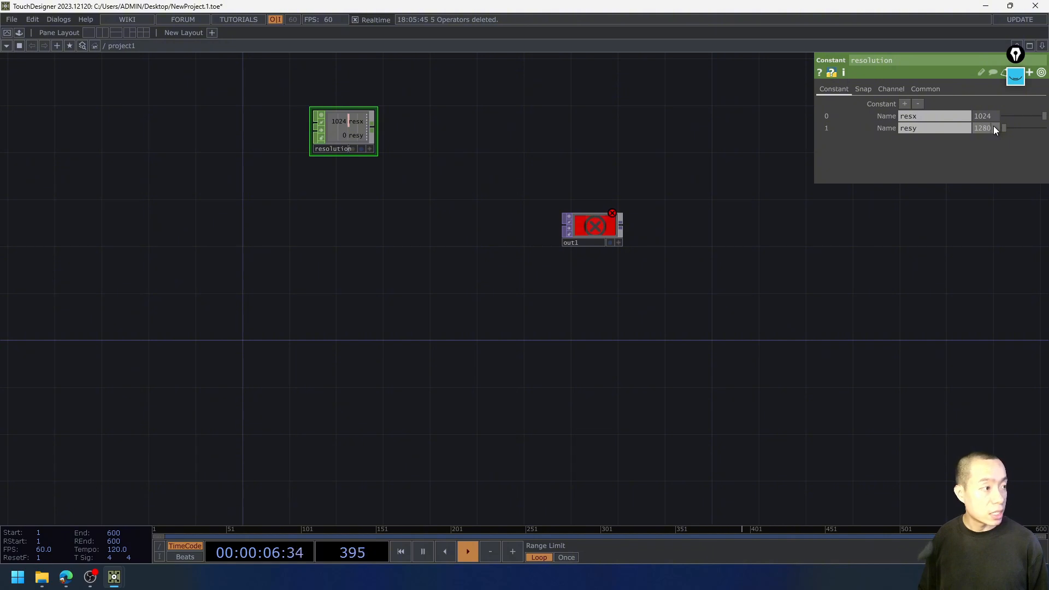
type("0")
key("Return")
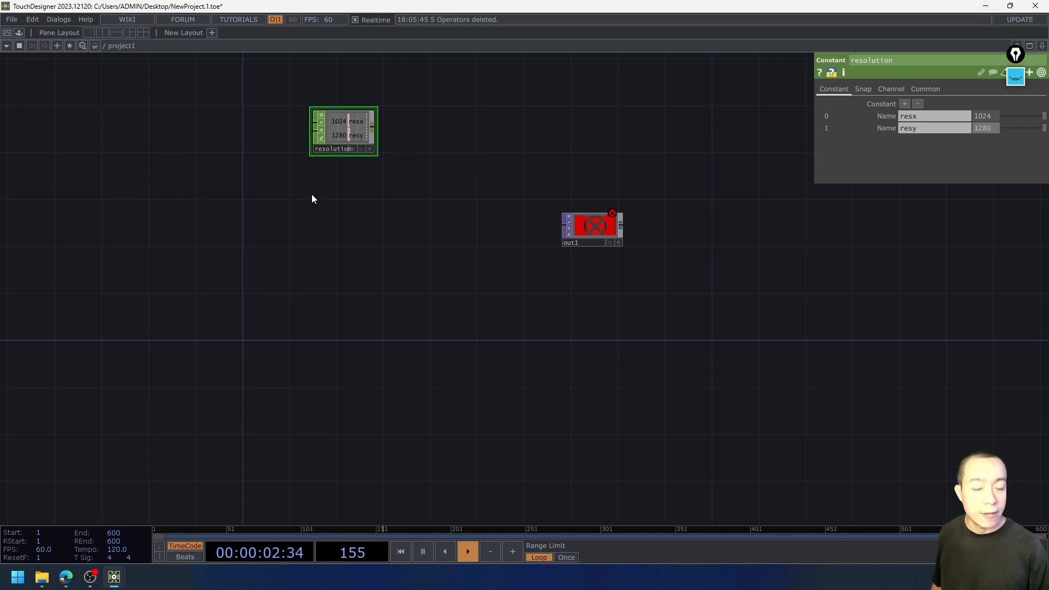
Add a Text TOP to the network, below and to the left of the resolution CHOP.
key("Tab")
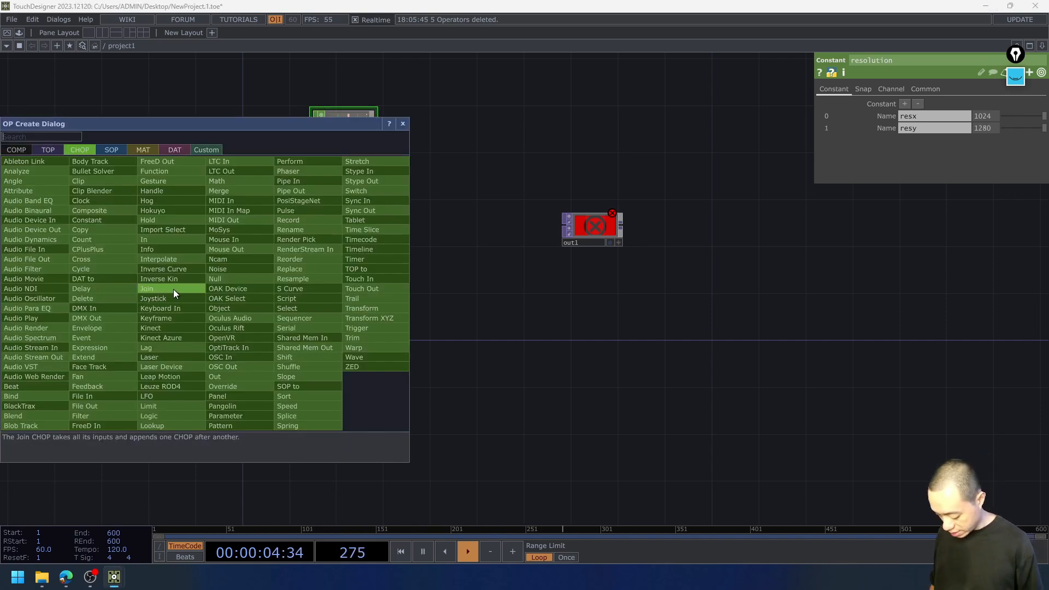
type("te")
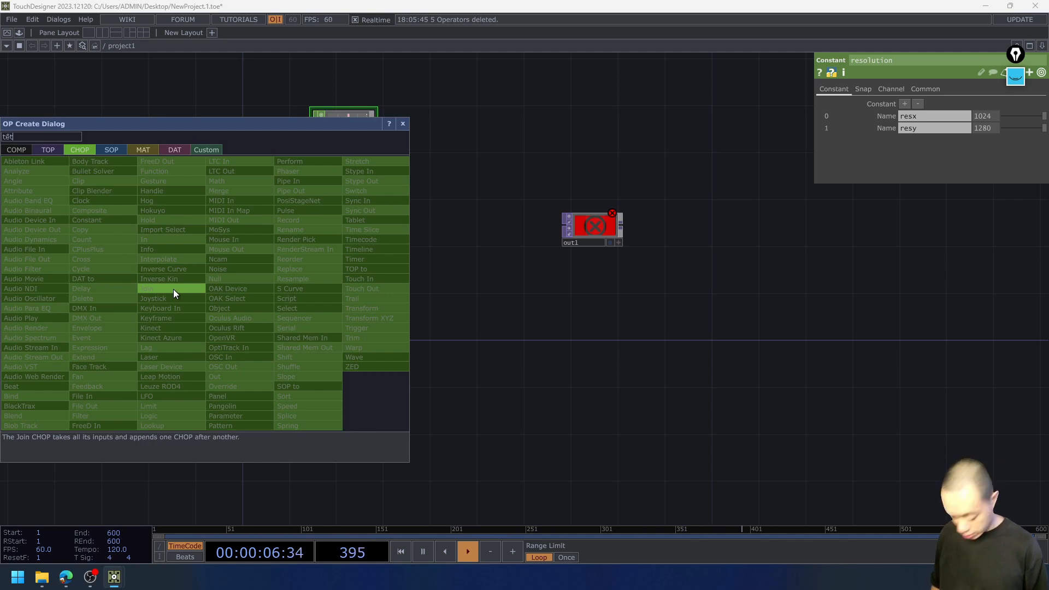
type("t")
key("BackSpace")
key("BackSpace")
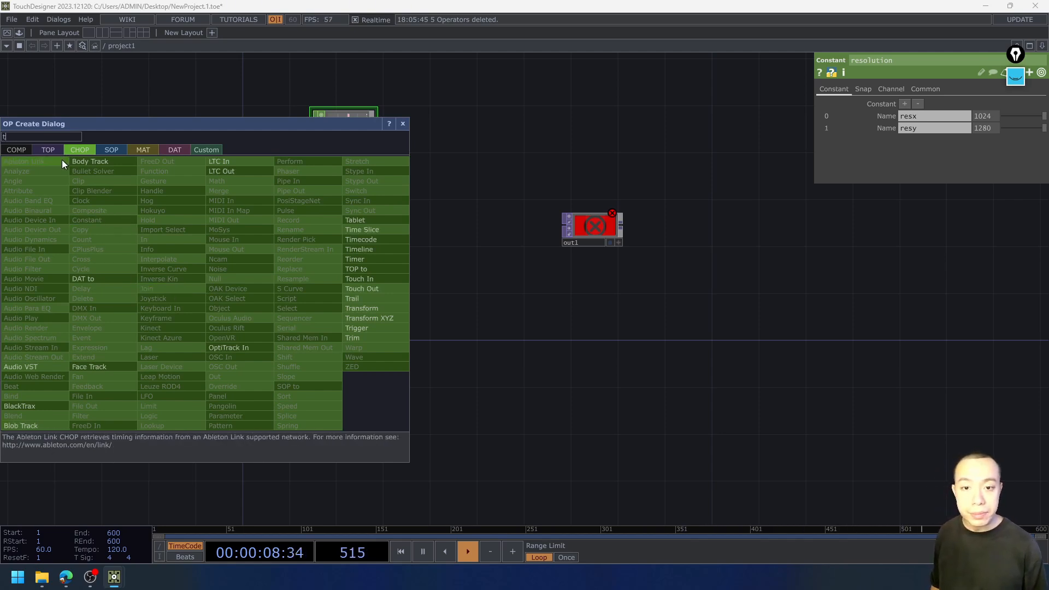
left_click(41, 150)
left_click(316, 265)
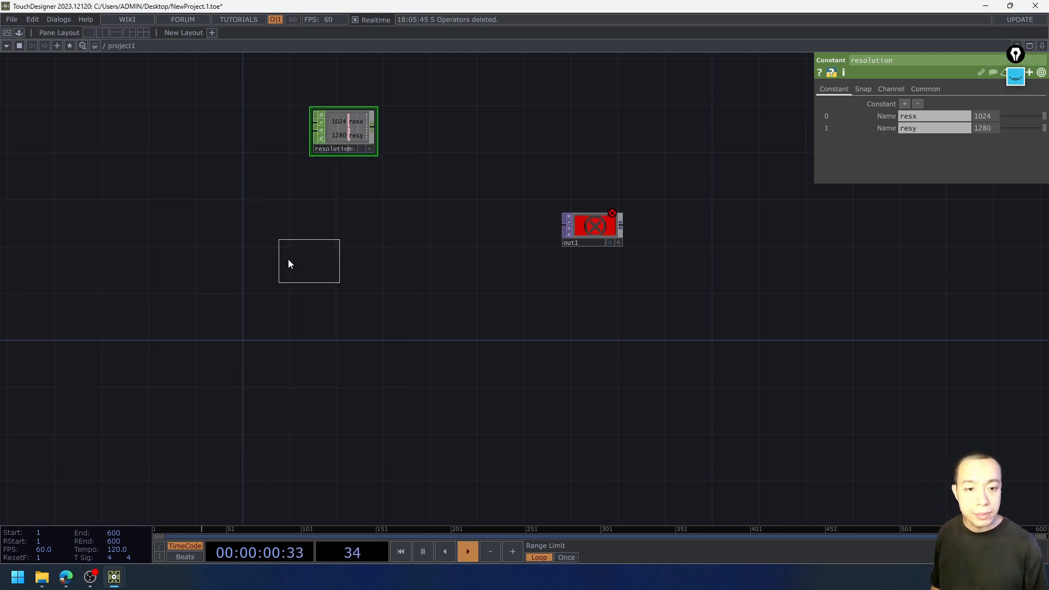
left_click(144, 260)
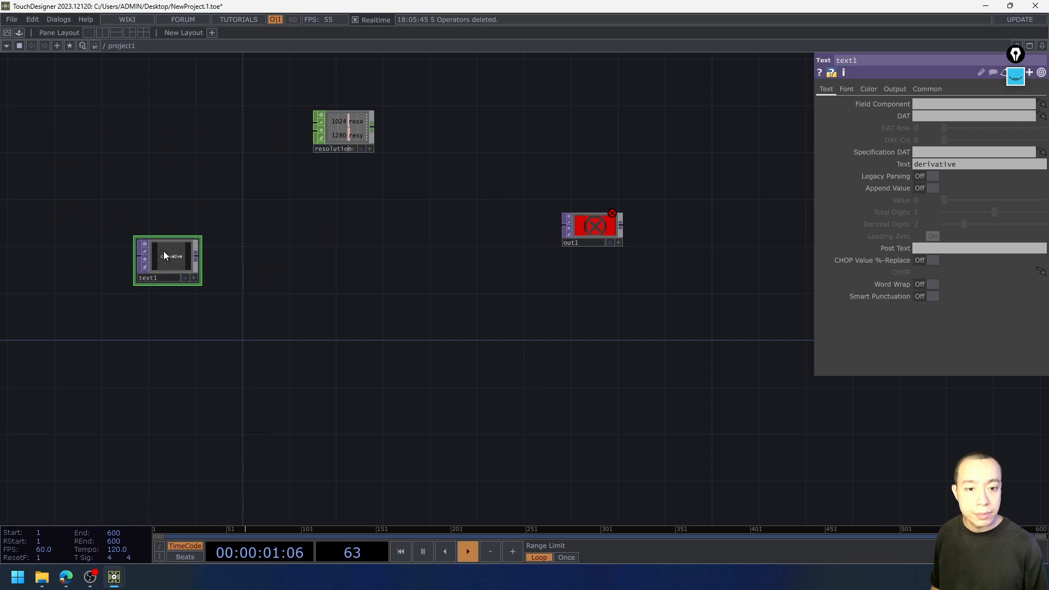
Replace the Text TOP's default text with "Displacement".
left_click(964, 164)
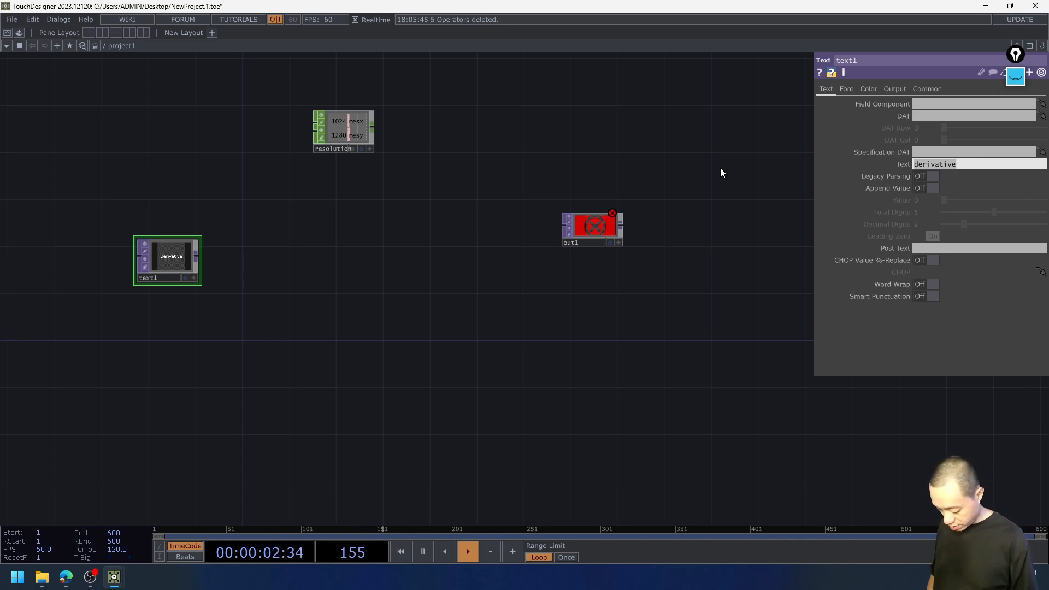
key("BackSpace")
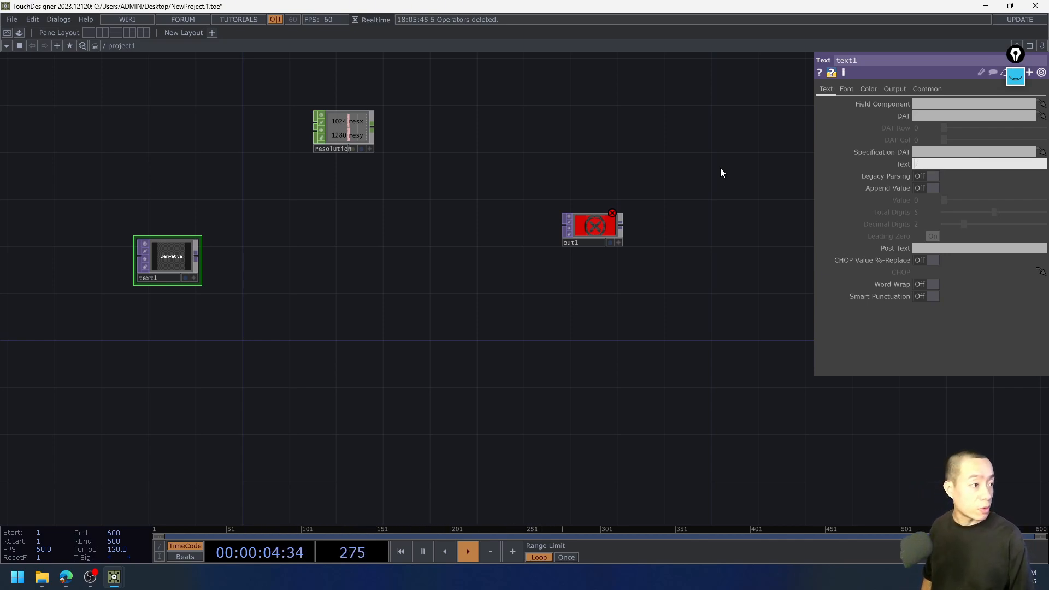
type("Displacement")
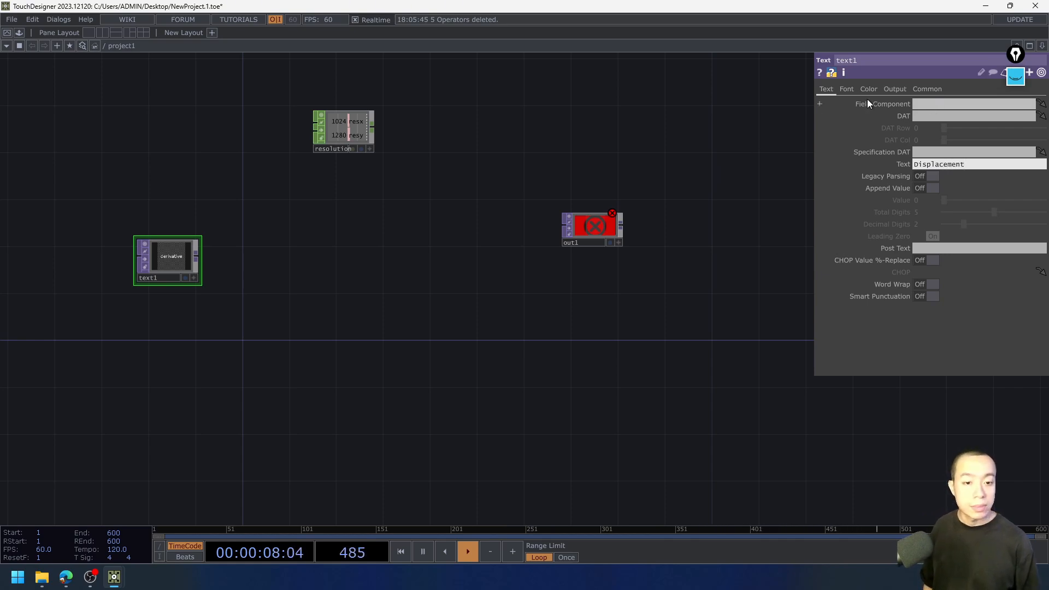
left_click(362, 265)
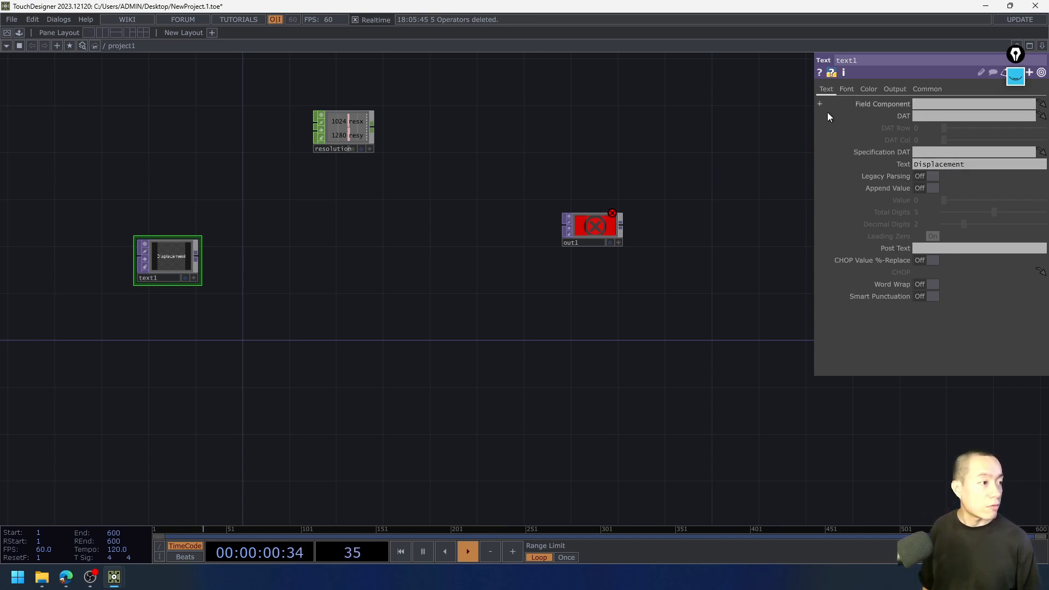
Widen the parameter window and reduce the Text TOP's font size so the whole word fits inside the frame.
left_click_drag(812, 105, 753, 105)
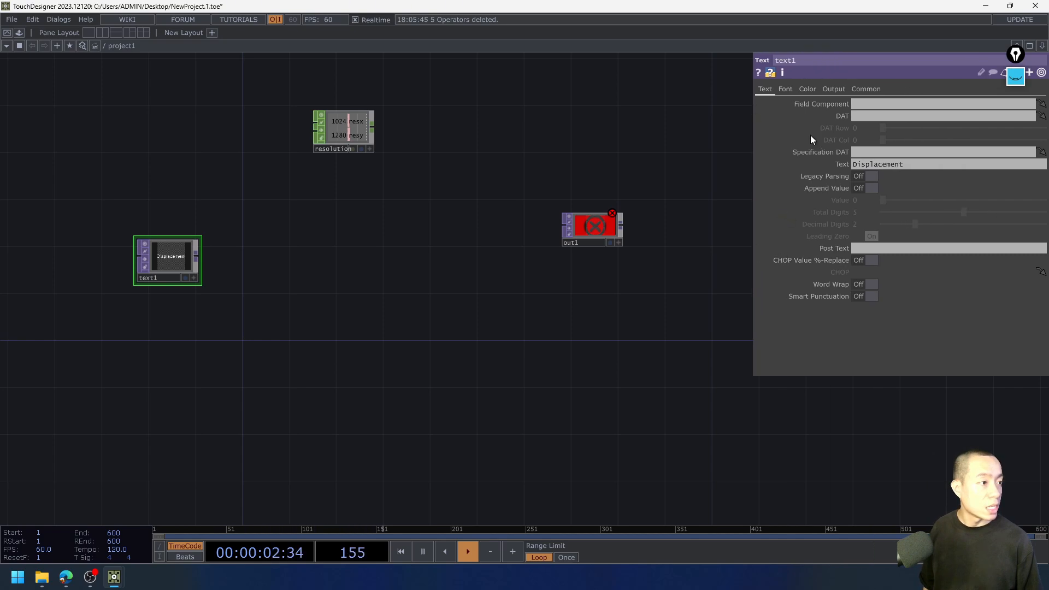
scroll(187, 259, "up", 5)
left_click_drag(318, 253, 386, 260)
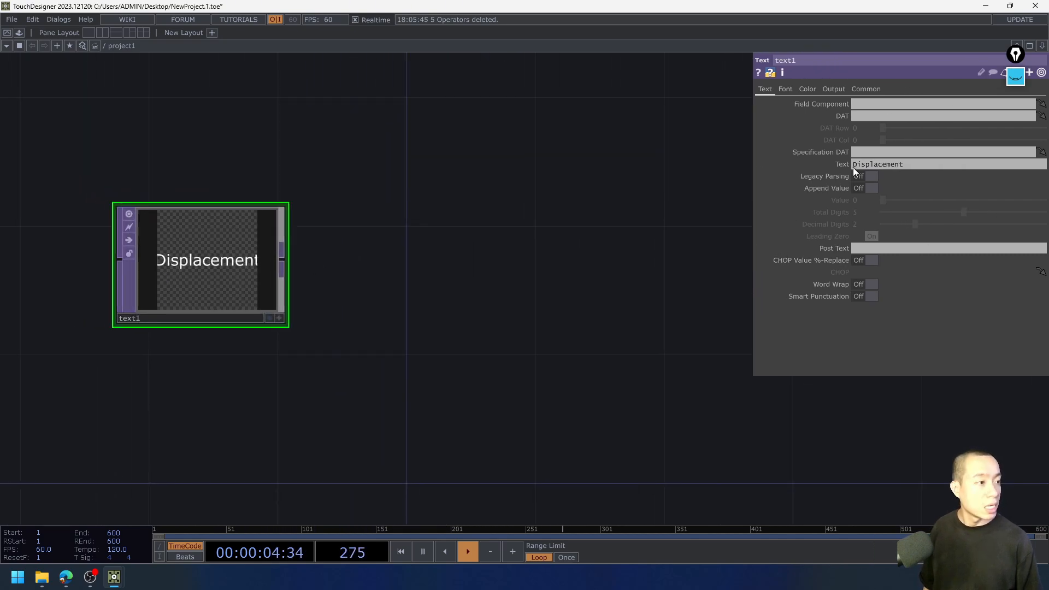
left_click(785, 88)
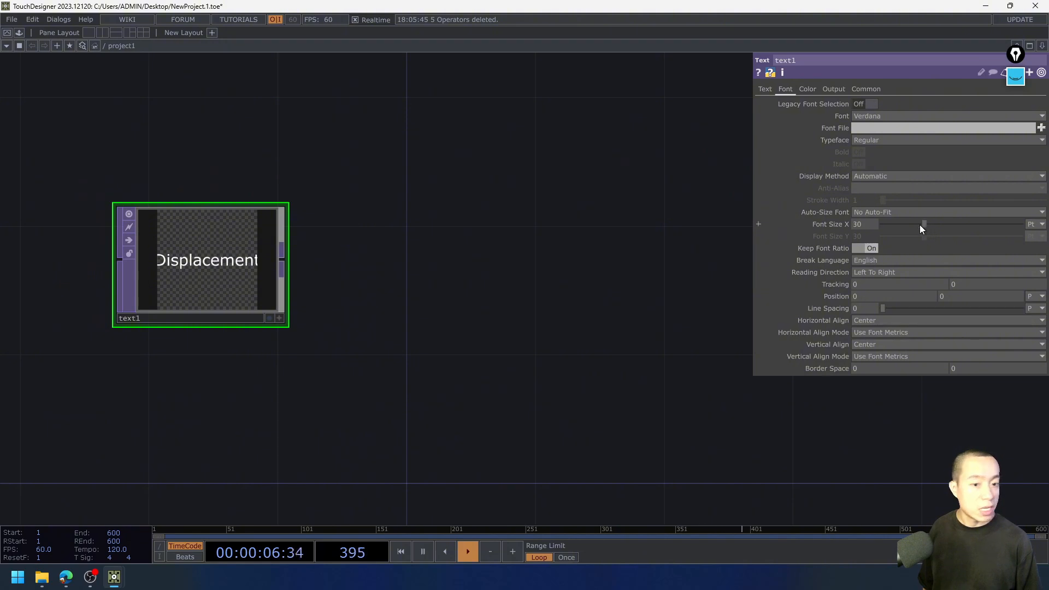
left_click_drag(919, 224, 914, 225)
Set the Text TOP's font to Arial with the Black typeface.
left_click(764, 89)
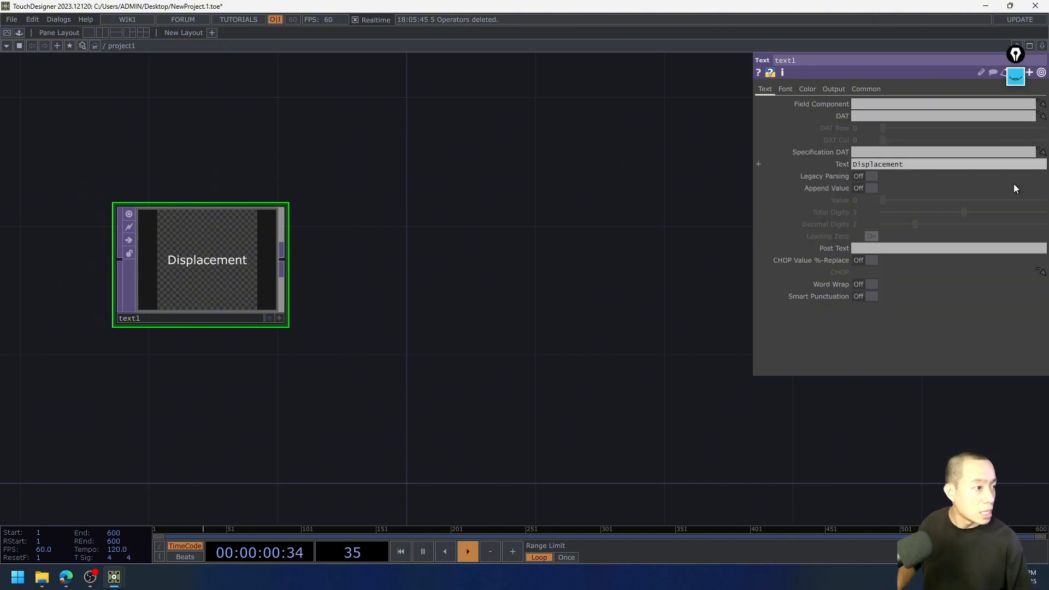
left_click(786, 89)
left_click(994, 115)
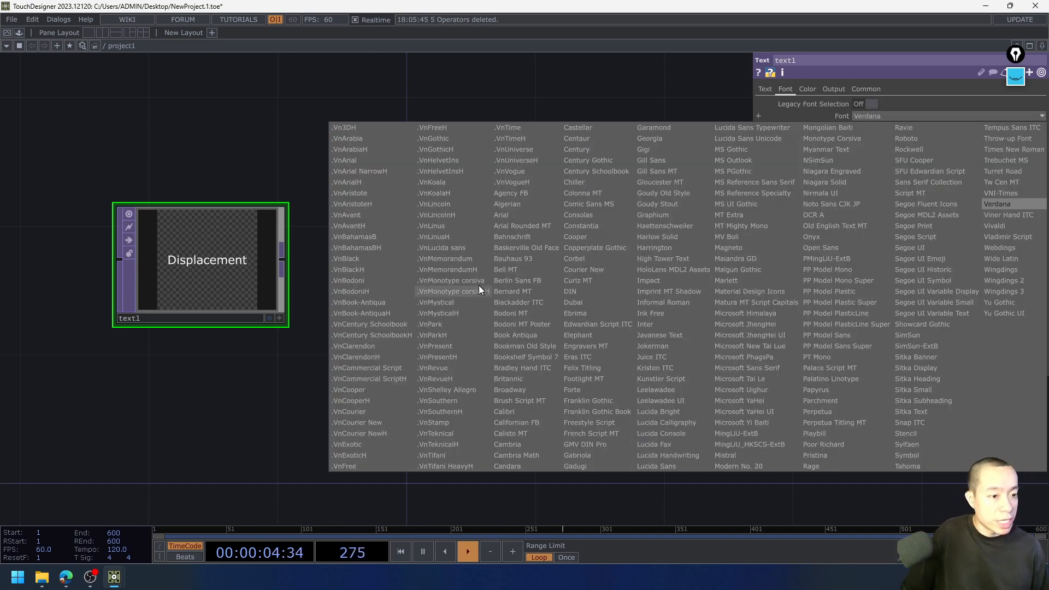
left_click(497, 216)
left_click(883, 140)
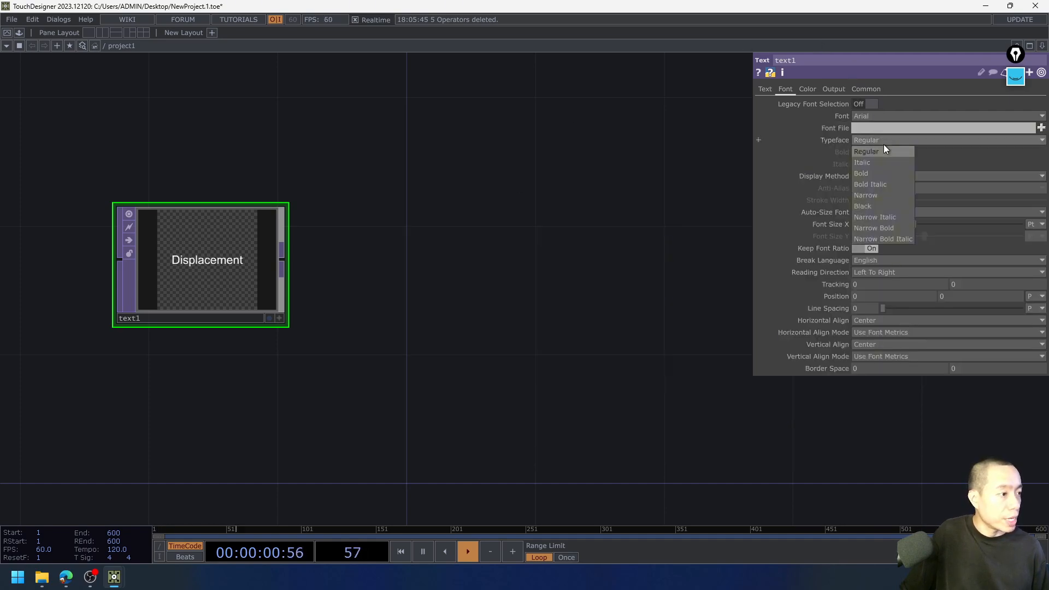
left_click(911, 205)
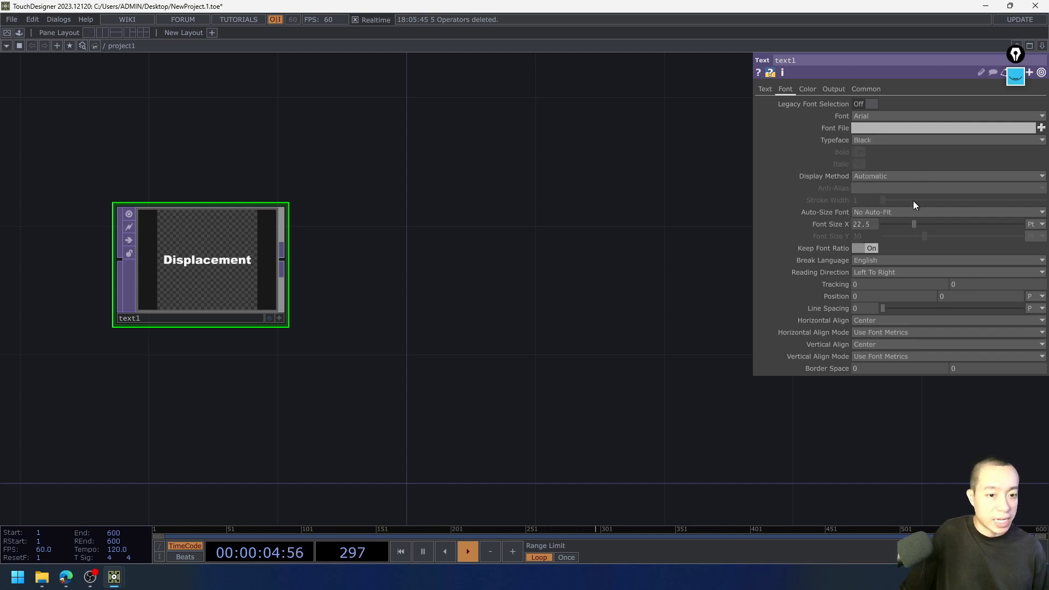
Change the Text TOP's wording to uppercase "DISPLACEMENT" and reduce its font size to 19.8 so the word fits the frame.
left_click(766, 89)
left_click(913, 165)
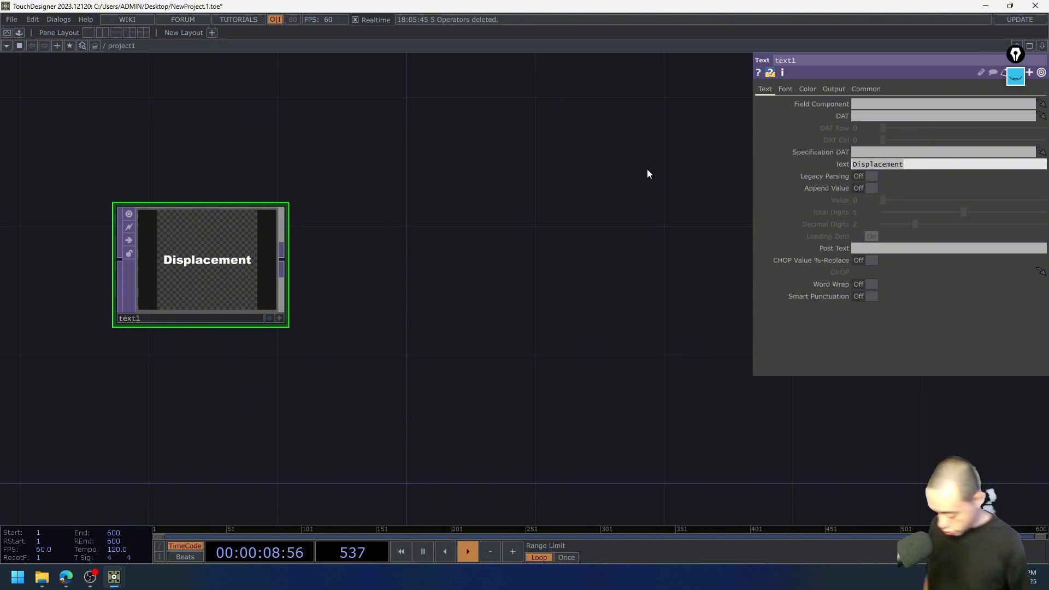
type("DISPLAC")
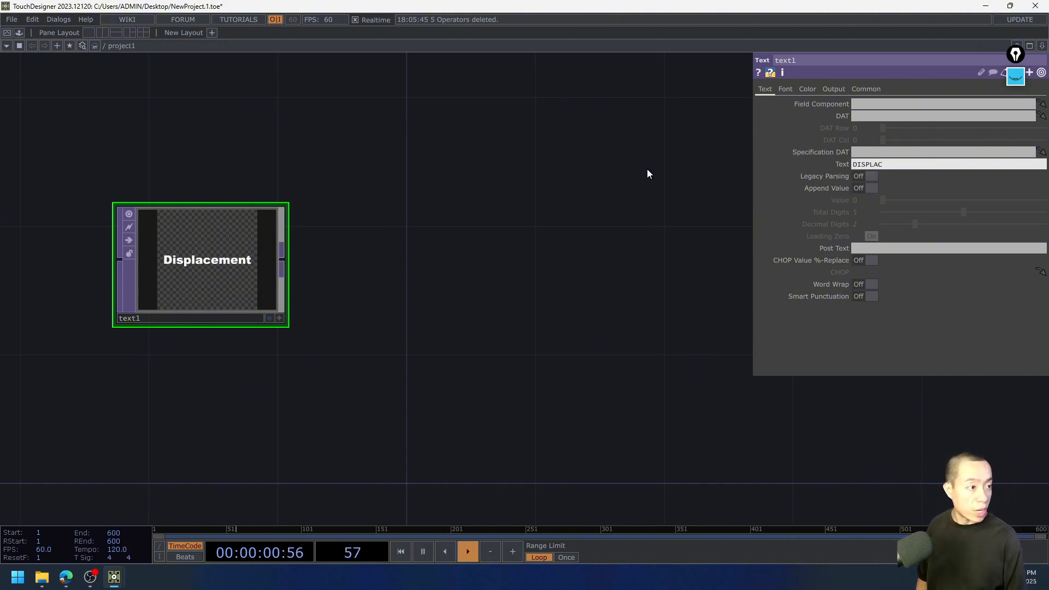
type("EMENT")
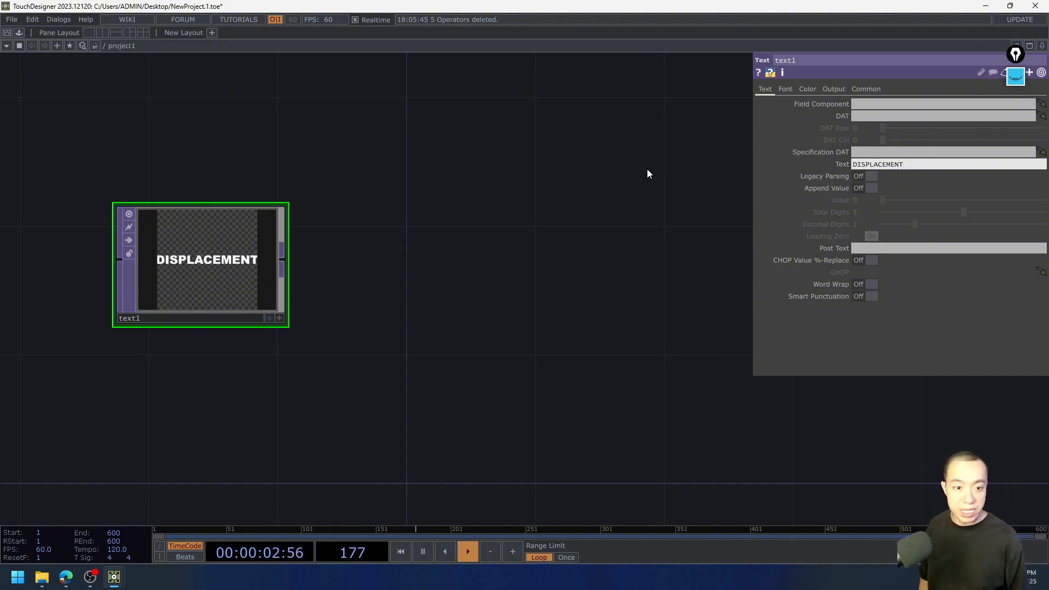
left_click(785, 89)
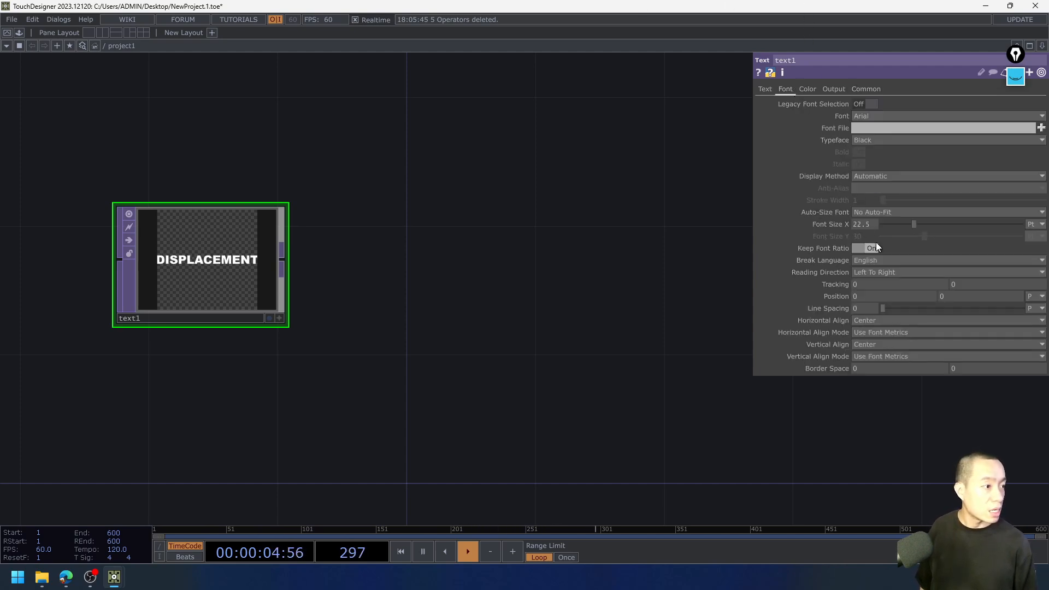
left_click_drag(912, 221, 909, 222)
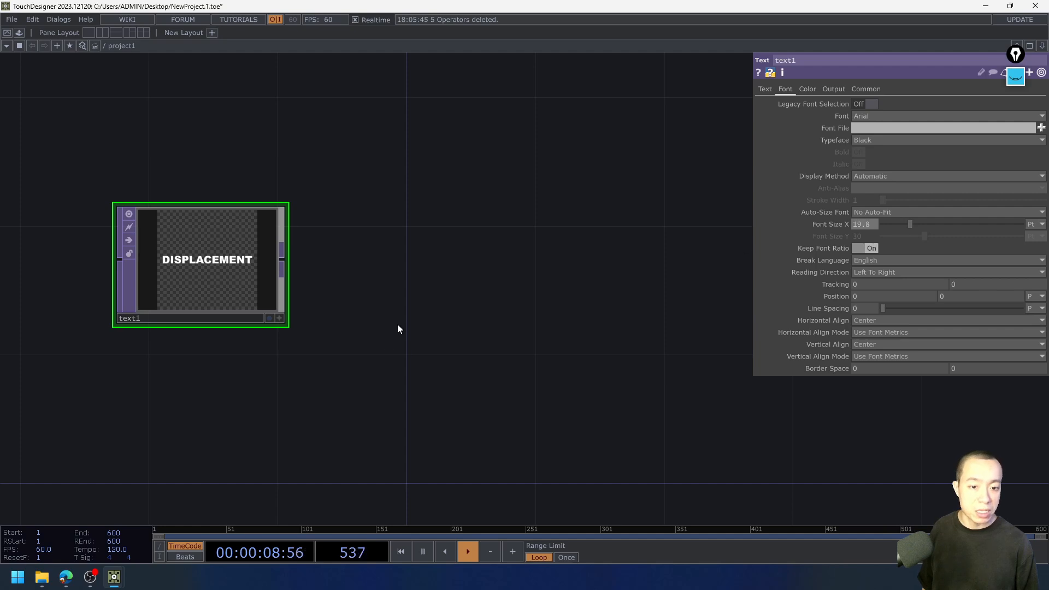
Move the Text TOP further left in the network to free space, and open the operator creation dialog.
scroll(398, 326, "down", 3)
left_click_drag(485, 311, 388, 315)
left_click_drag(197, 320, 115, 335)
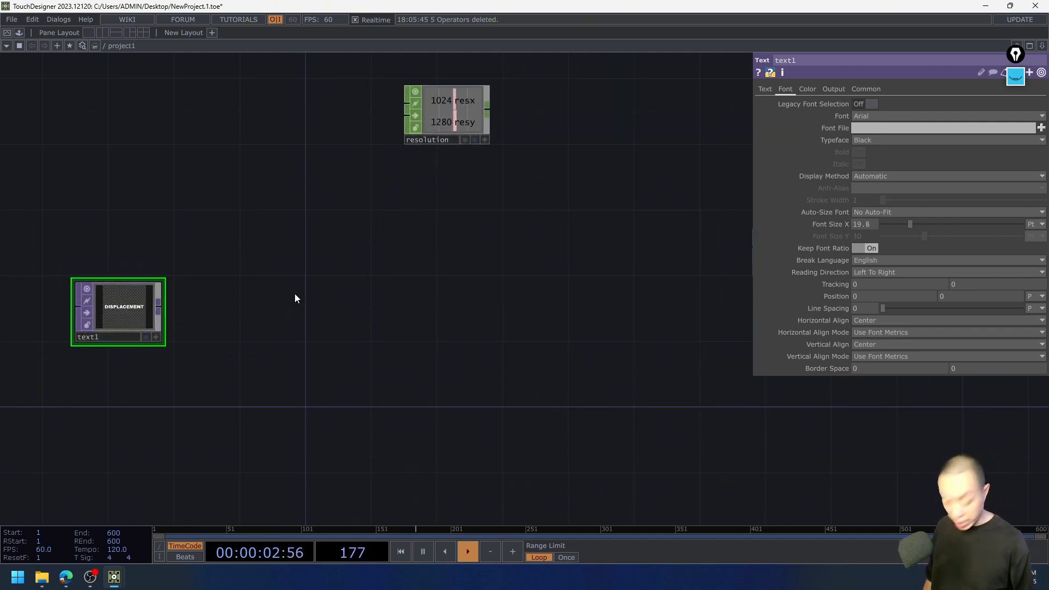
key("Tab")
type("dis")
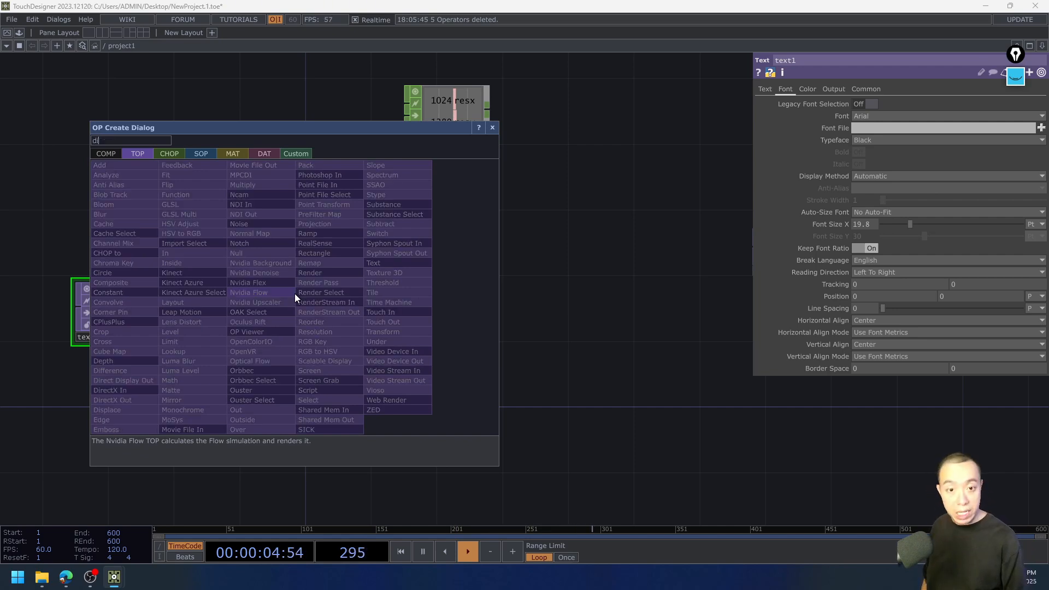
key("BackSpace")
key("BackSpace")
key("BackSpace")
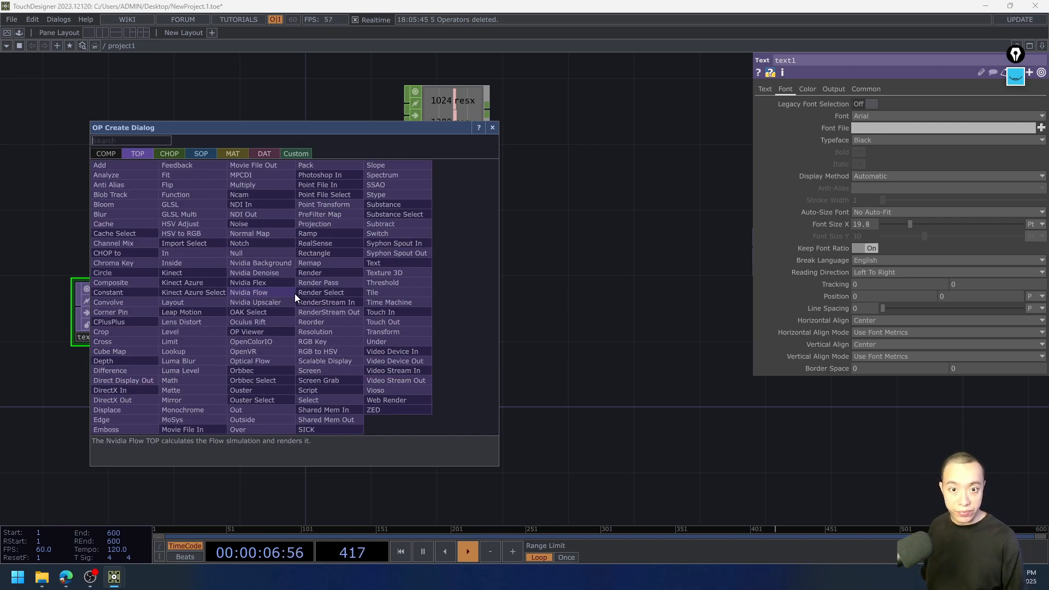
type("d")
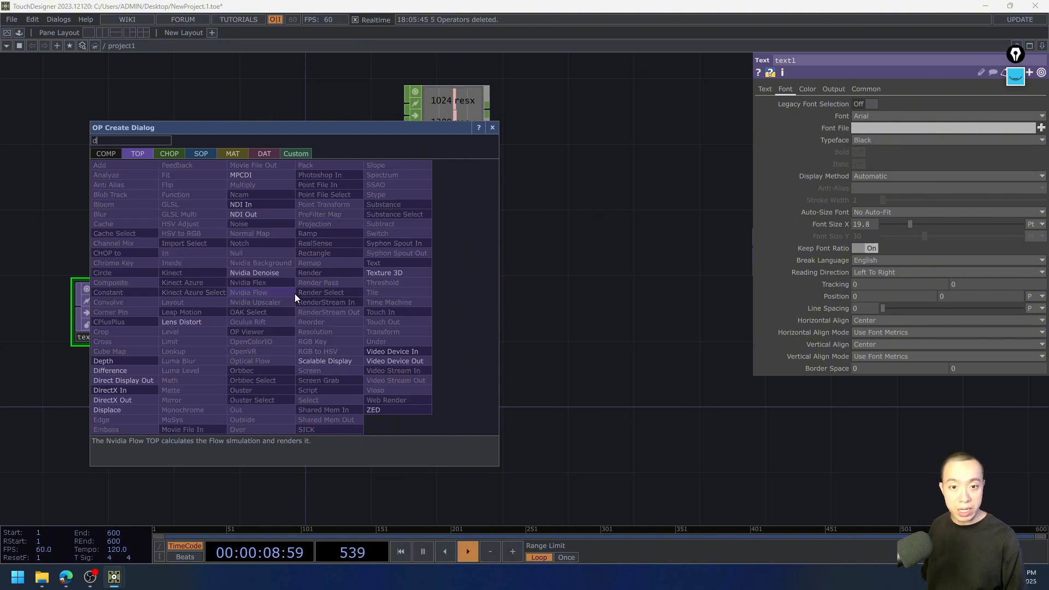
type("ispal")
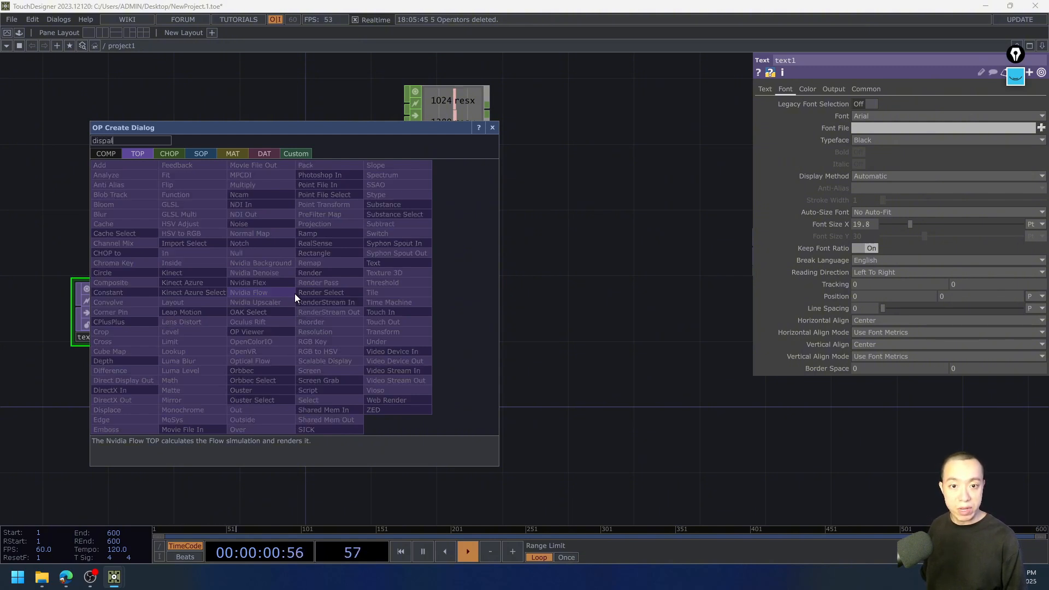
key("BackSpace")
key("BackSpace")
type("l")
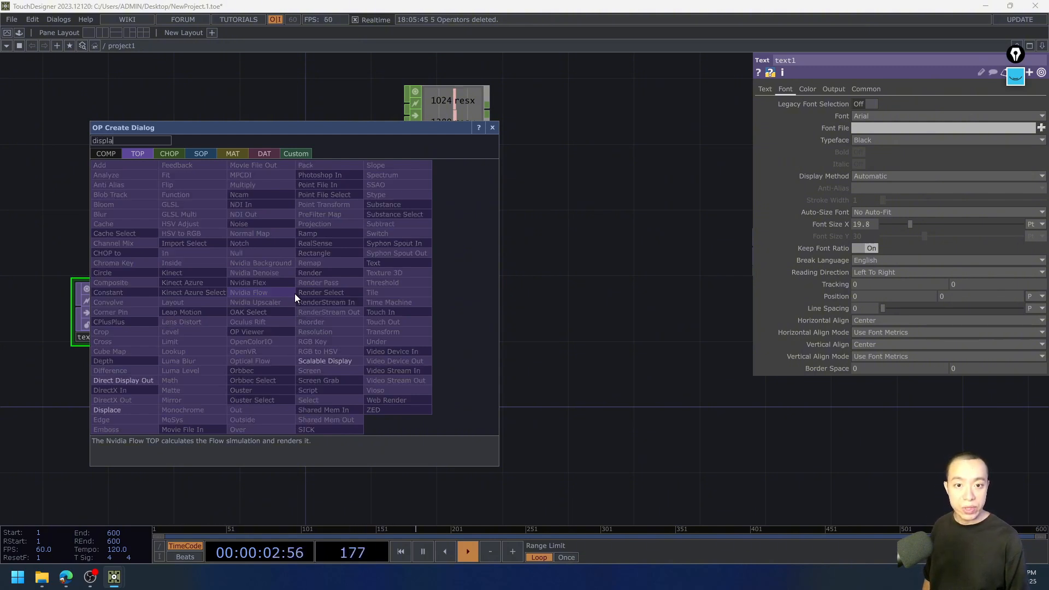
key("BackSpace")
key("BackSpace")
key("BackSpace")
key("BackSpace")
key("BackSpace")
key("Tab")
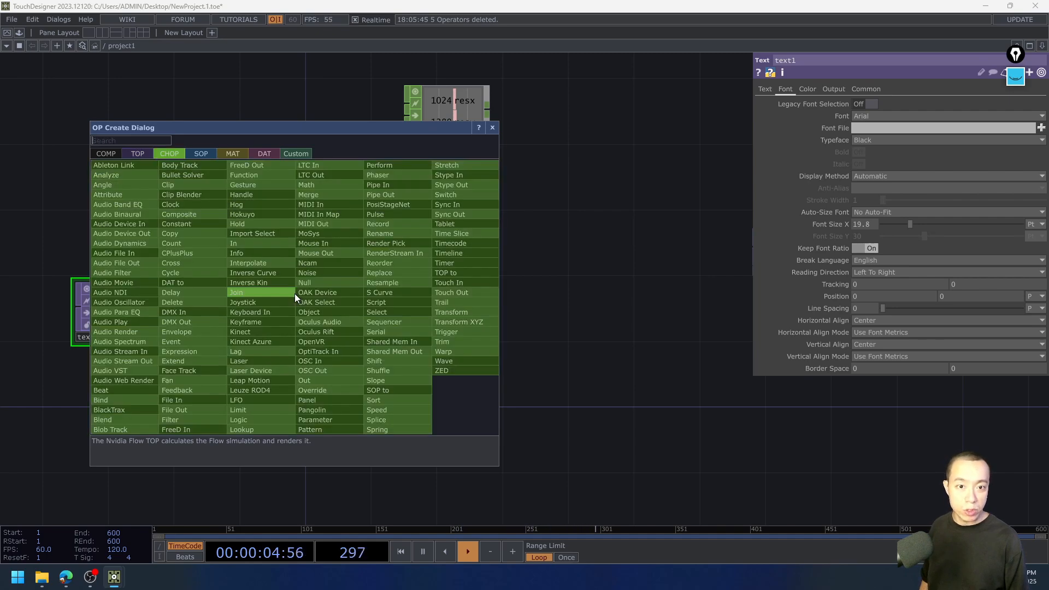
left_click(134, 154)
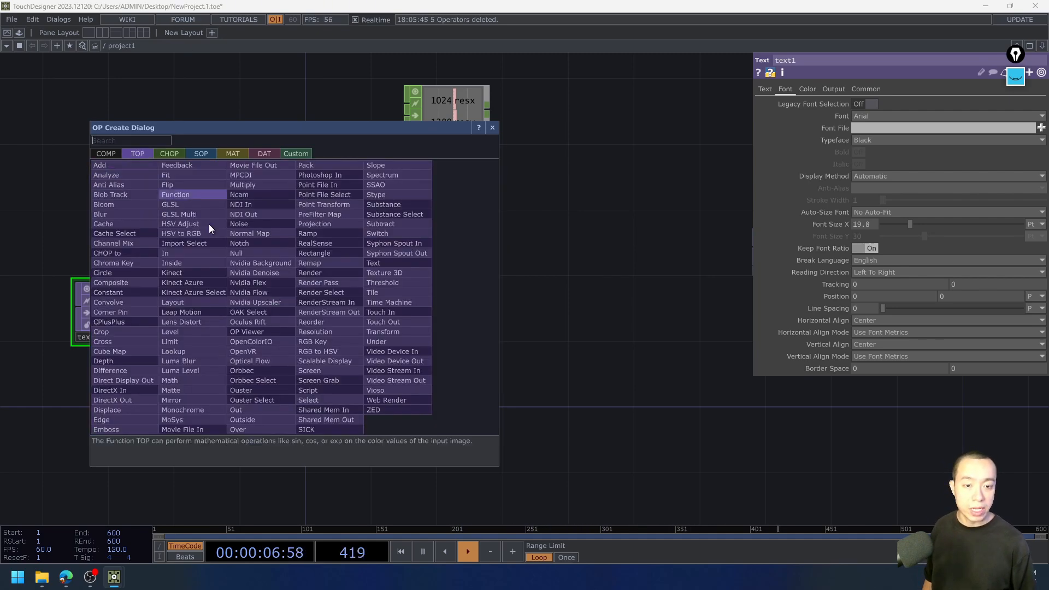
Add a Displace TOP to the network between the Text TOP and the resolution CHOP.
type("d")
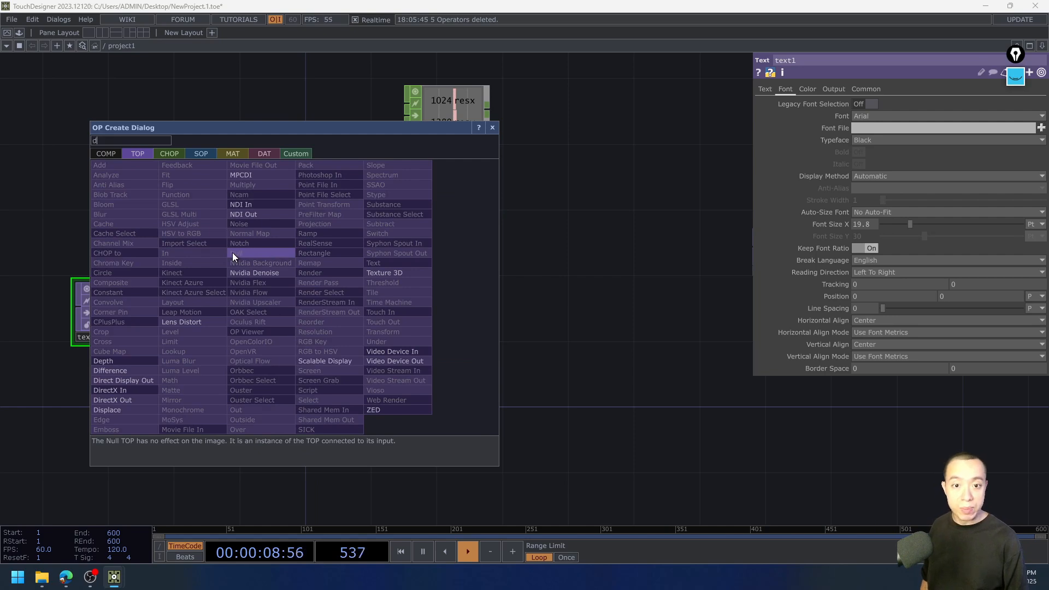
type("ispla")
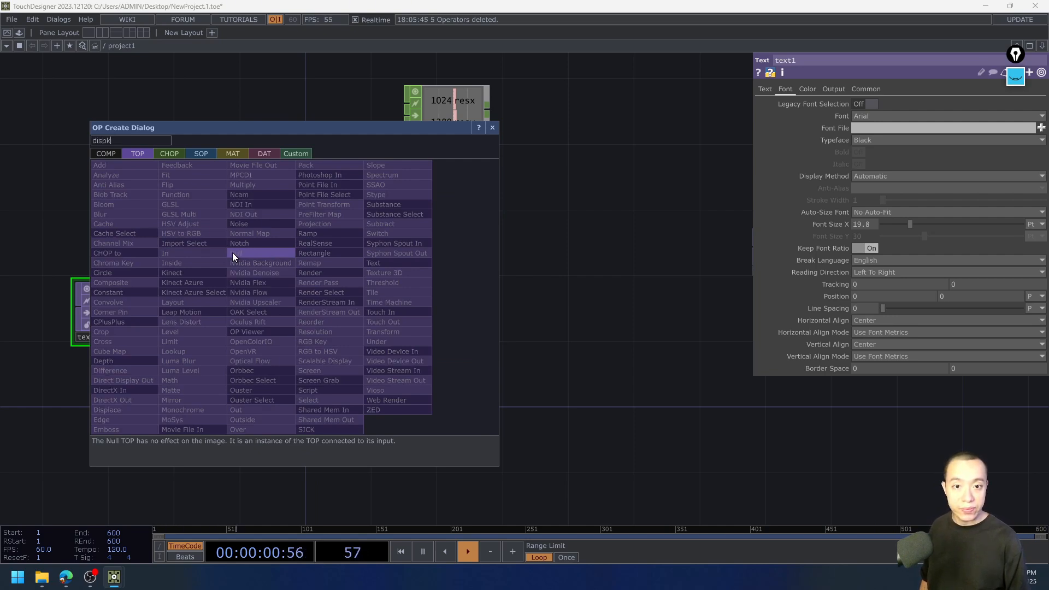
type("ce")
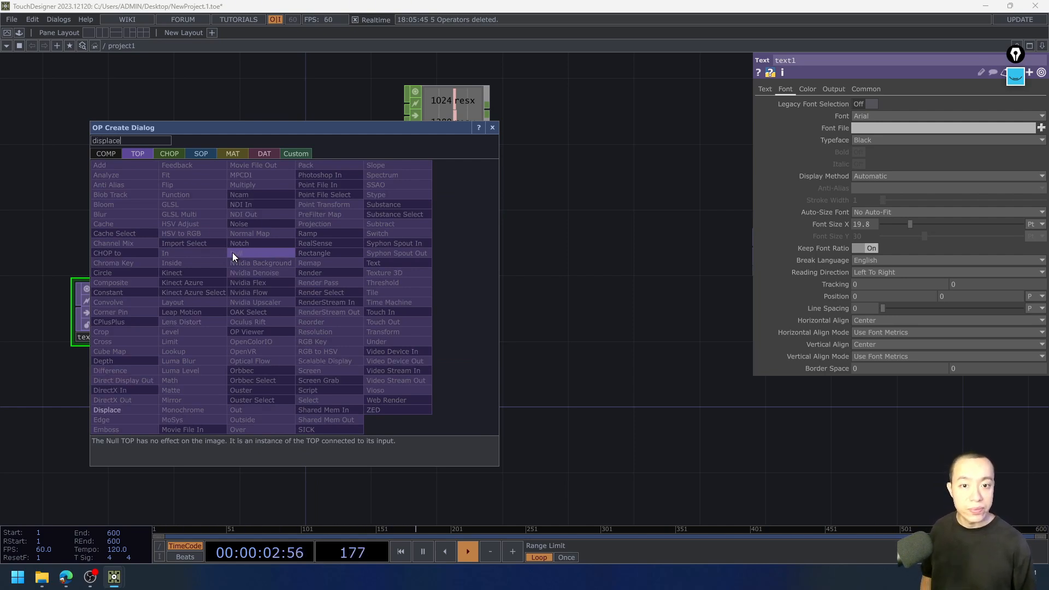
left_click(144, 406)
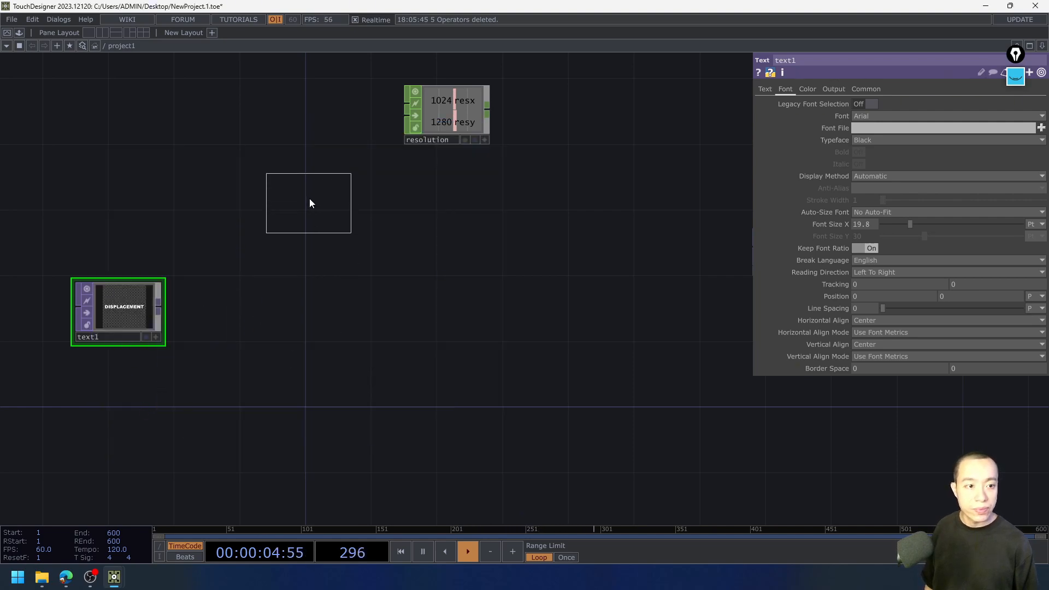
left_click(314, 197)
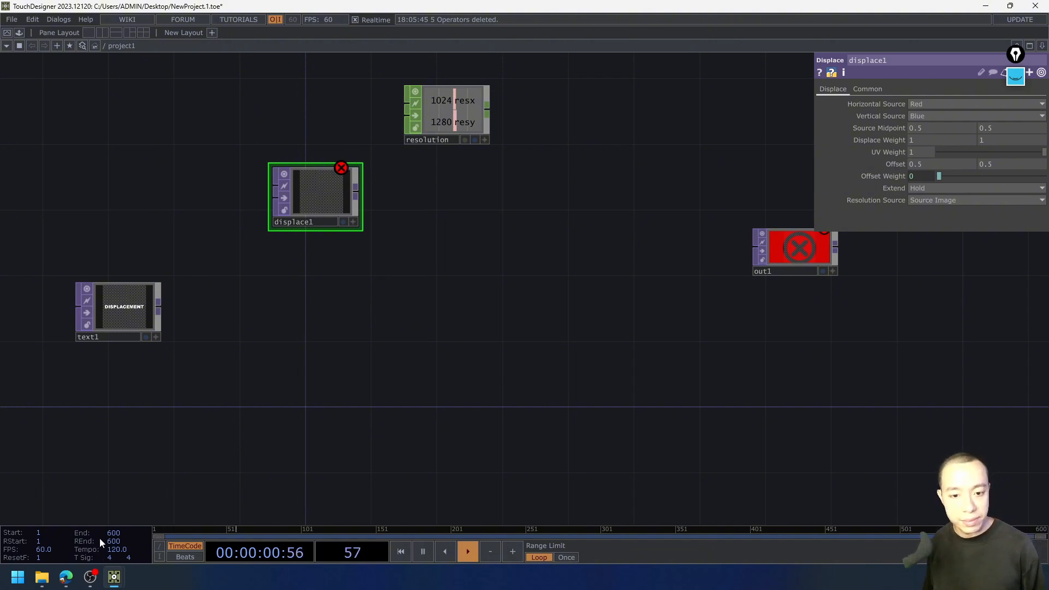
Connect the Text TOP to the first input of the Displace TOP and align the two nodes in a row.
left_click_drag(156, 309, 261, 187)
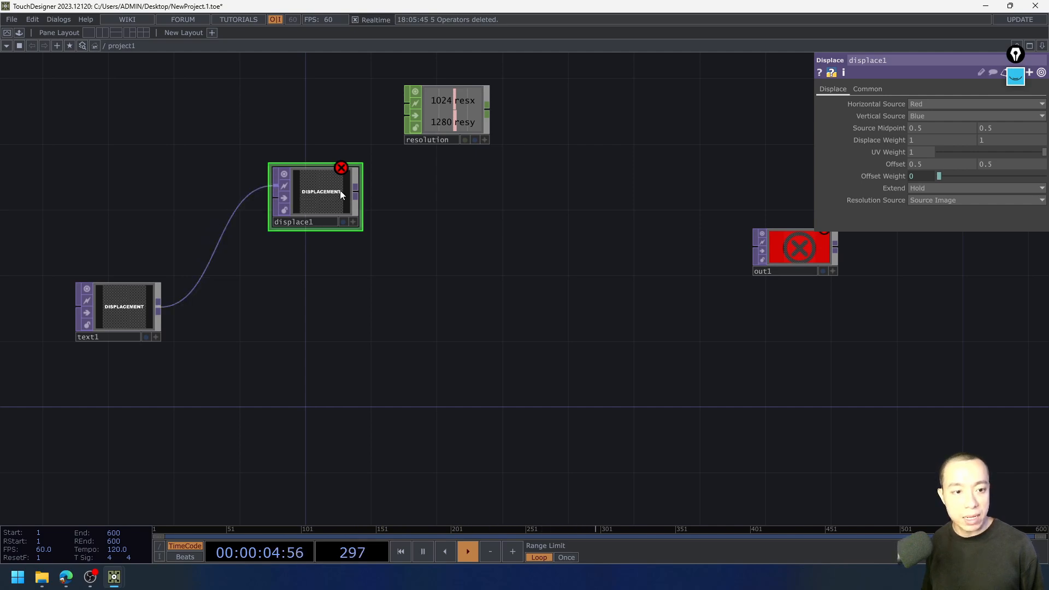
left_click_drag(340, 190, 356, 240)
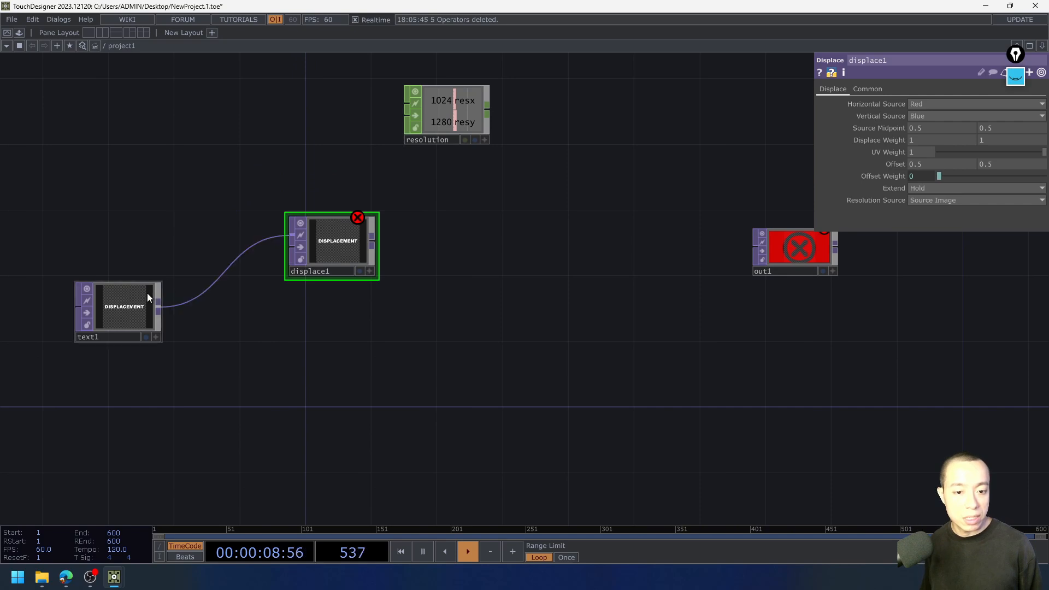
left_click_drag(146, 293, 158, 231)
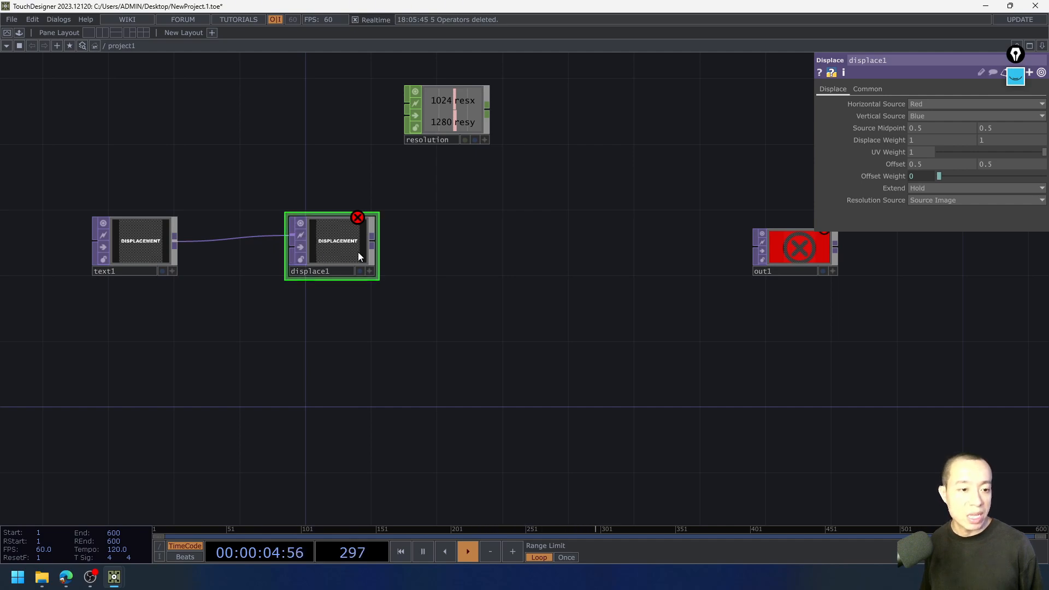
Examine the Displace TOP's error details and switch to the browser to view example displacement map images.
scroll(300, 240, "up", 4)
left_click(419, 188)
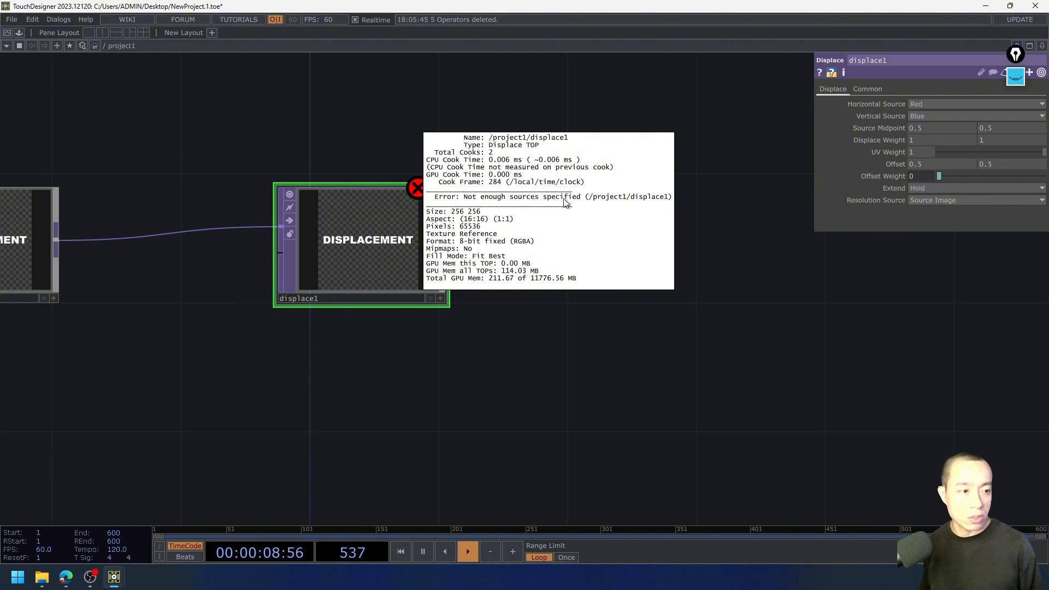
left_click(479, 359)
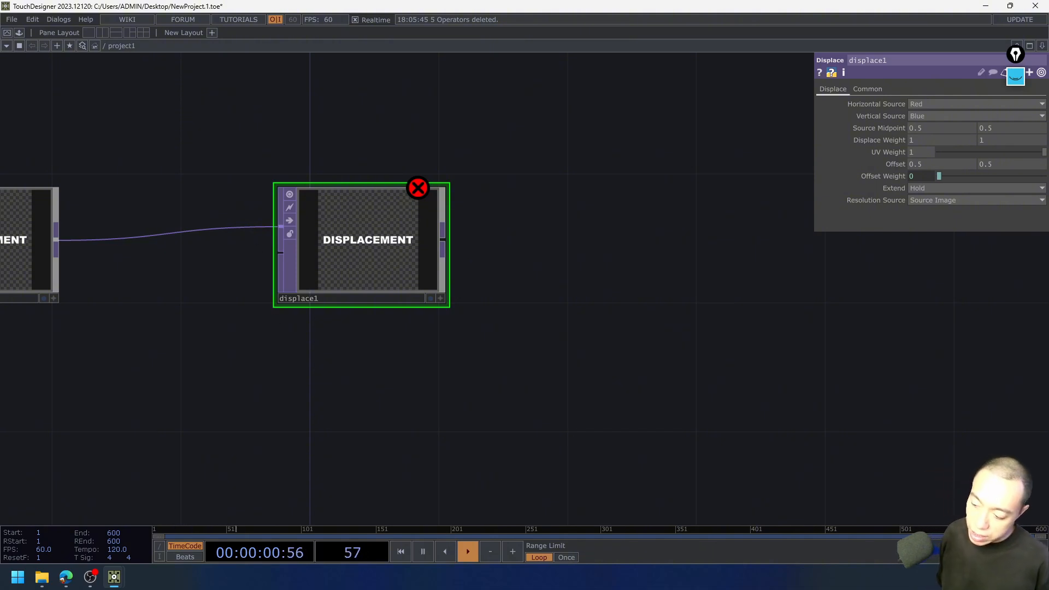
key("alt+Tab")
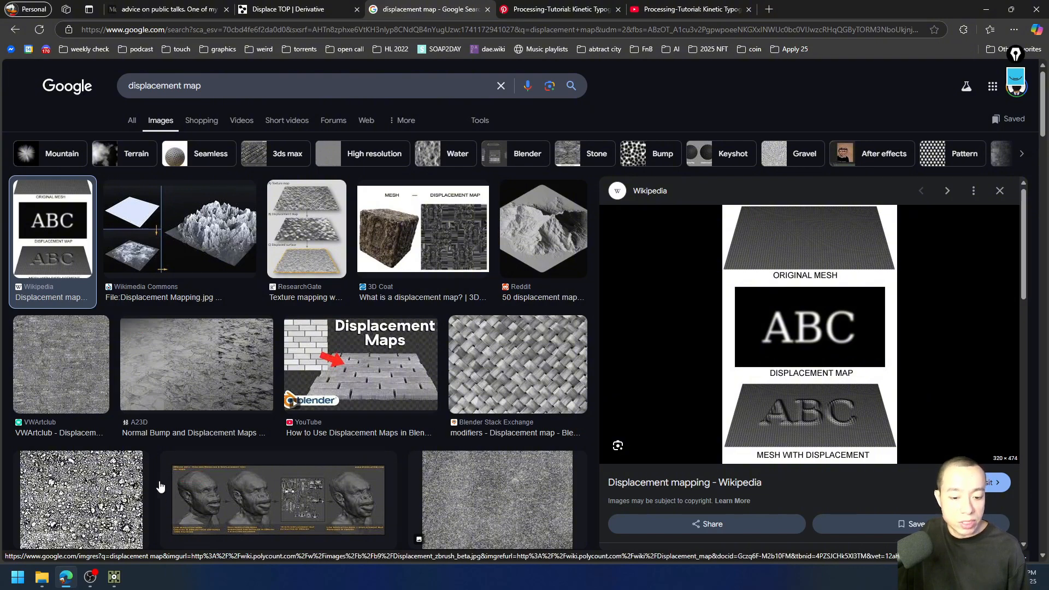
left_click(172, 526)
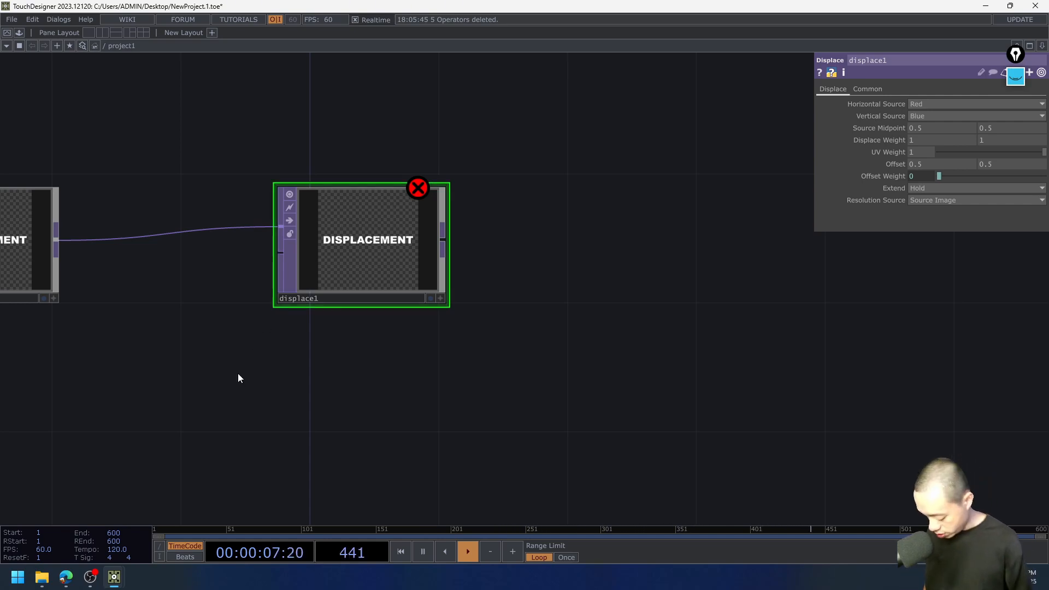
Back in TouchDesigner, add a Noise TOP and place it below the link between the Text and Displace TOPs.
key("Tab")
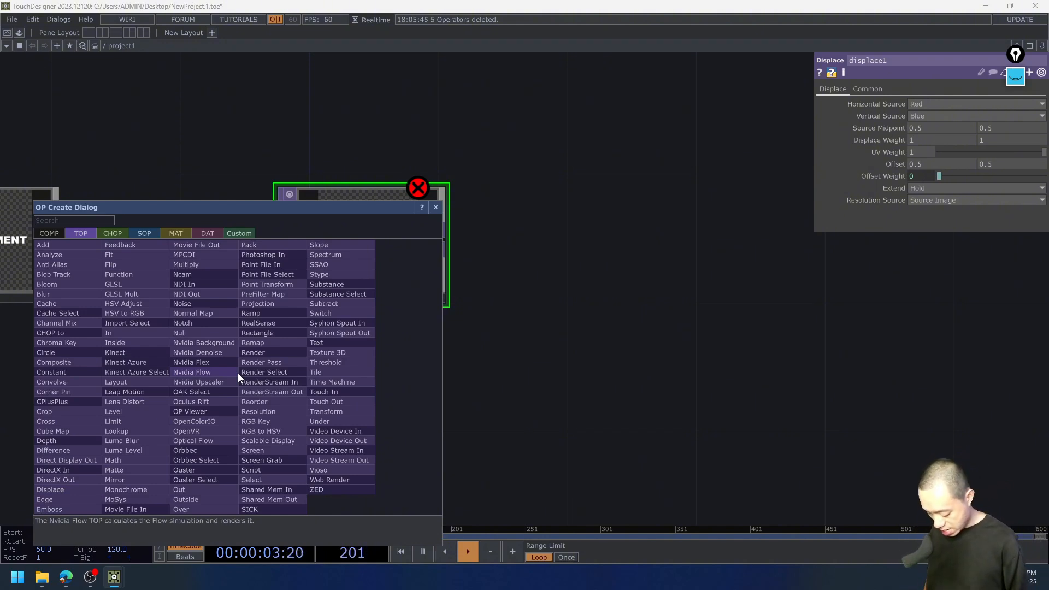
type("noise")
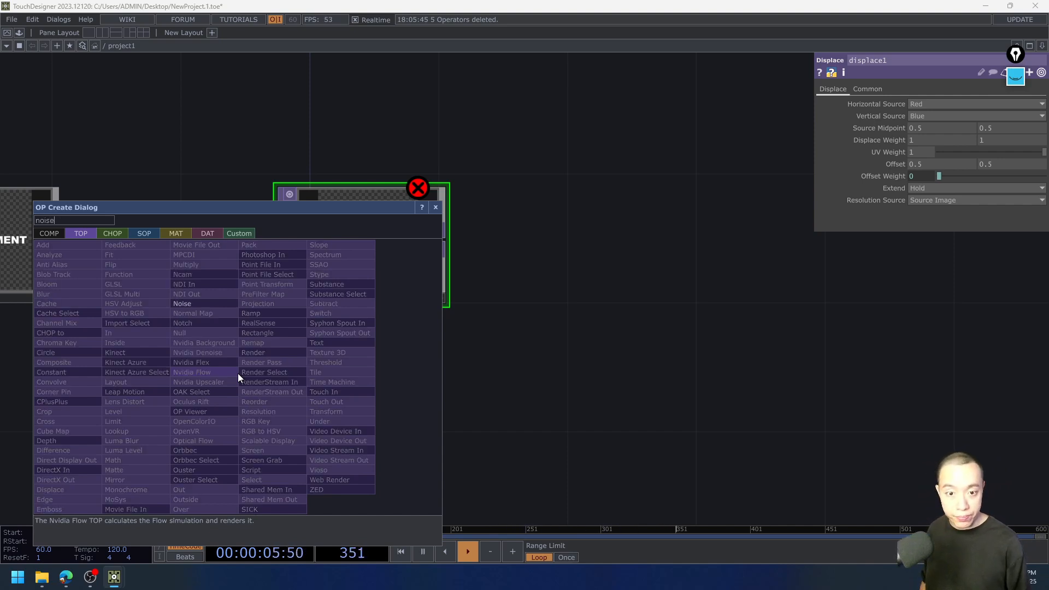
left_click(195, 304)
left_click(164, 363)
left_click_drag(159, 336, 156, 400)
Shift the Displace TOP to the right, connect the Noise TOP to its second input and inspect the displaced image.
left_click_drag(400, 239, 465, 239)
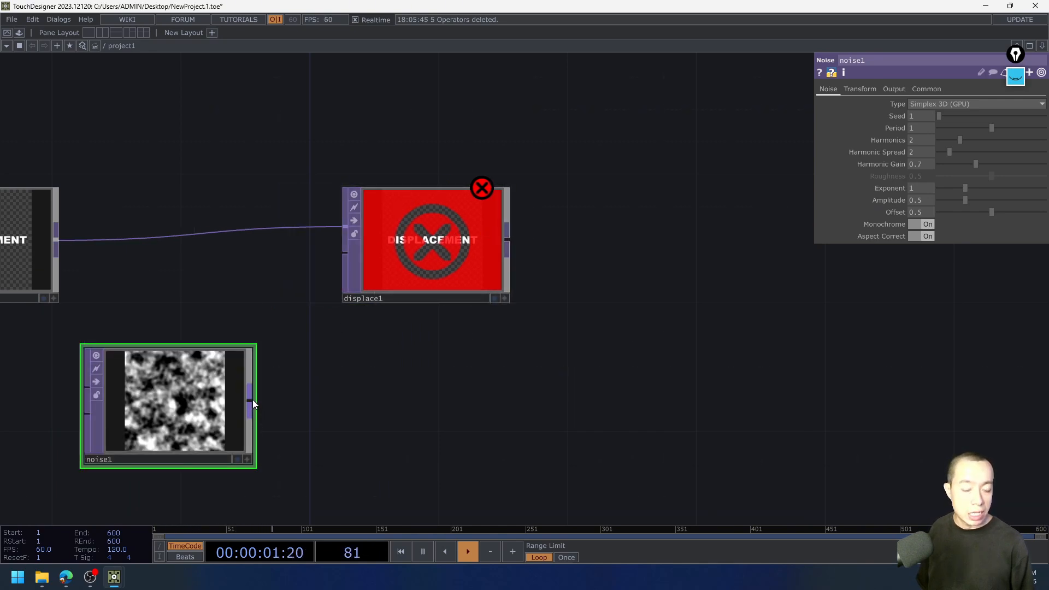
left_click_drag(252, 398, 342, 253)
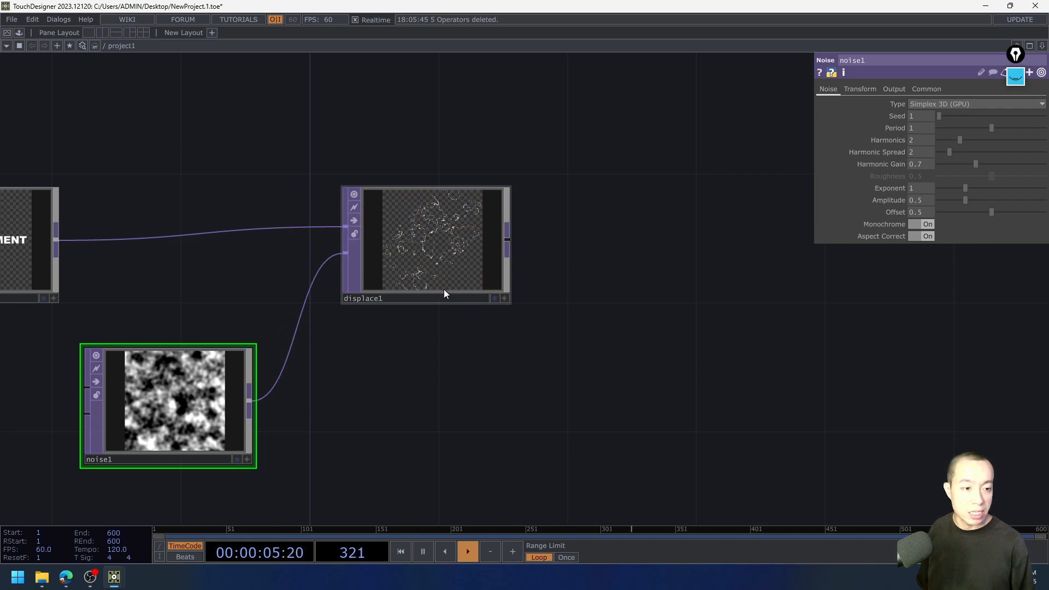
scroll(451, 234, "up", 5)
scroll(451, 233, "down", 3)
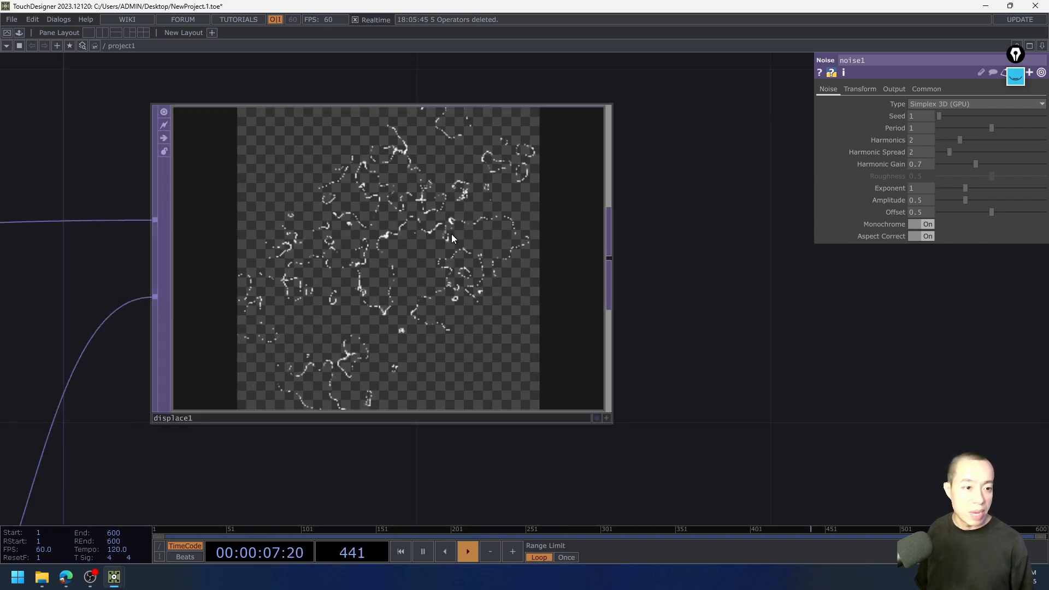
scroll(451, 234, "down", 2)
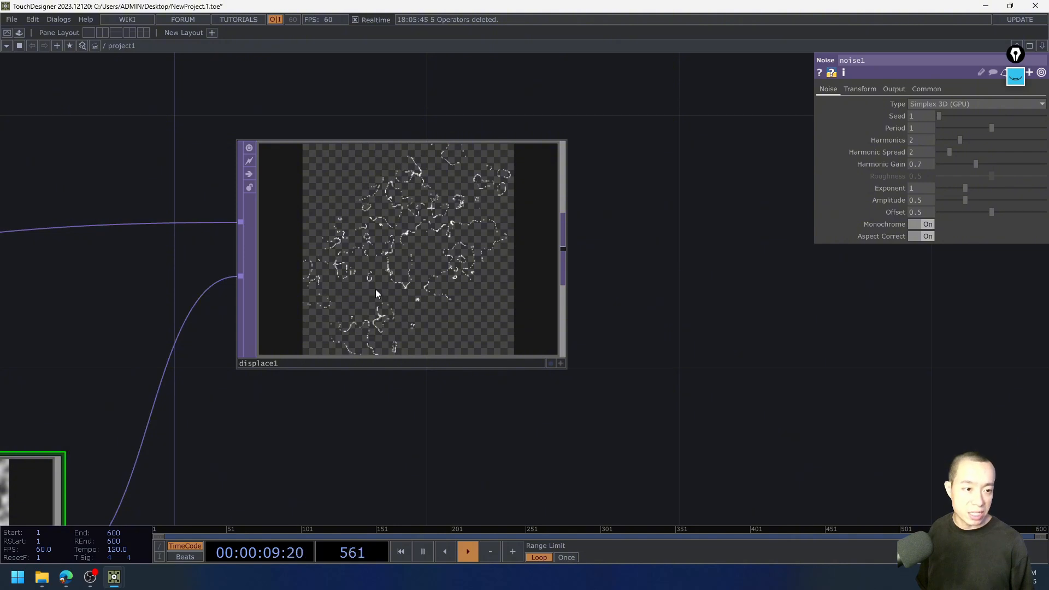
Examine the Noise TOP's light and dark pattern alongside the displaced image it produces in the Displace TOP.
left_click_drag(285, 365, 420, 180)
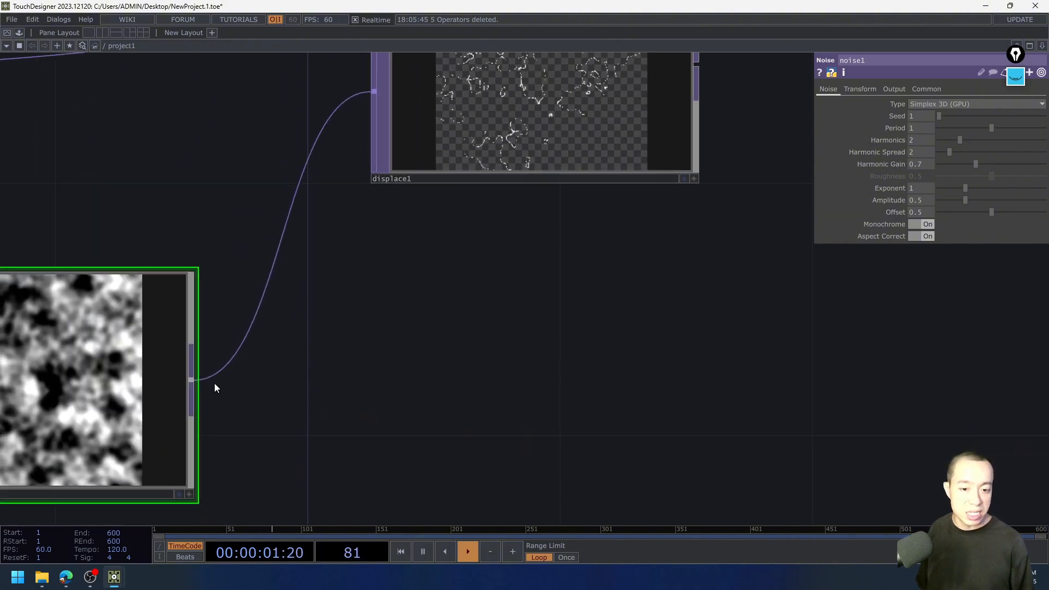
scroll(142, 326, "down", 2)
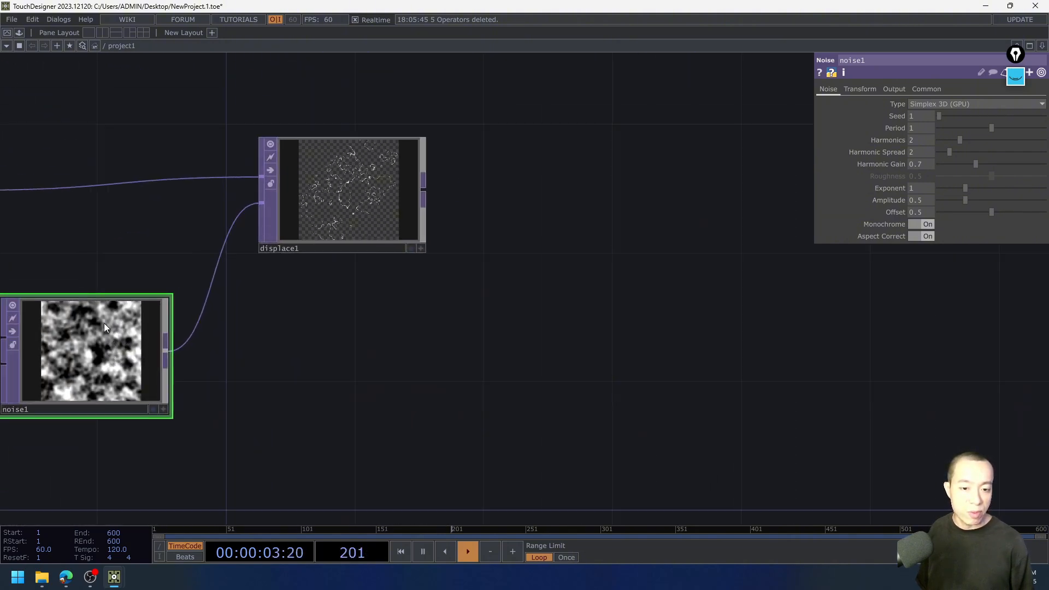
left_click_drag(276, 309, 390, 284)
scroll(193, 319, "up", 5)
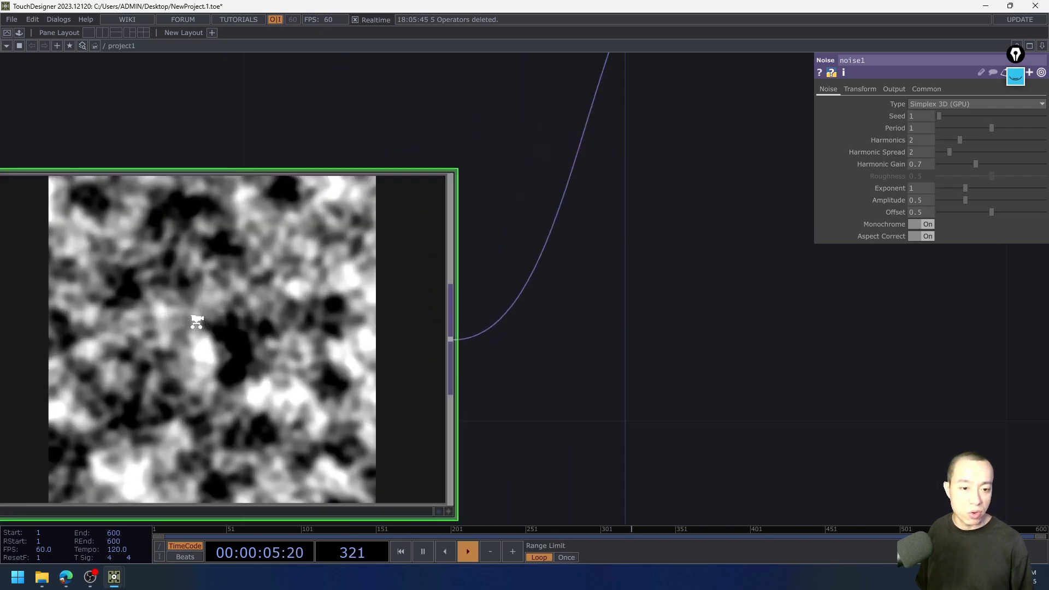
scroll(197, 311, "down", 2)
scroll(200, 313, "down", 2)
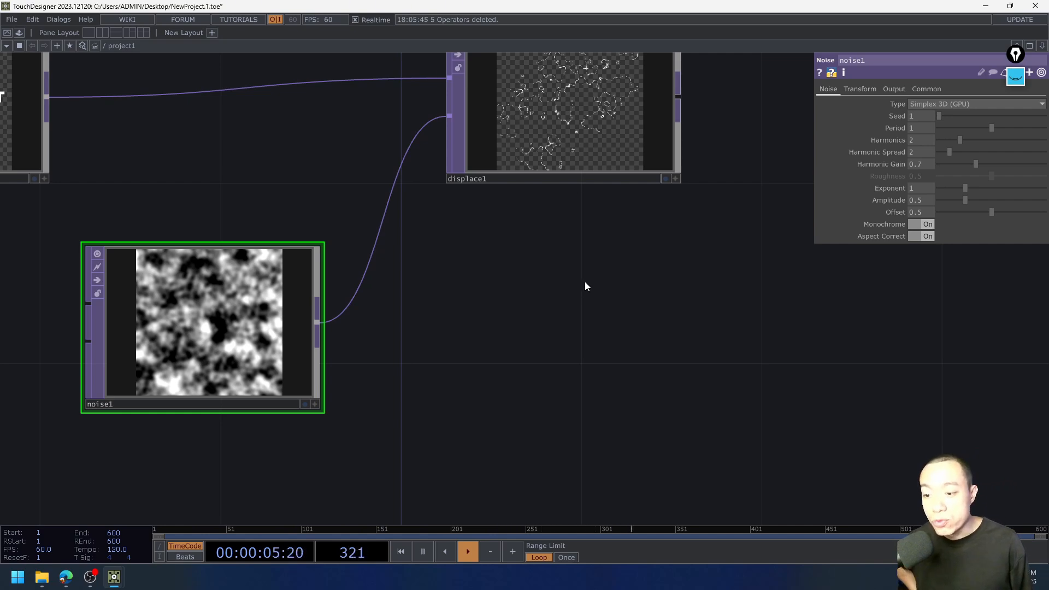
left_click_drag(499, 355, 469, 456)
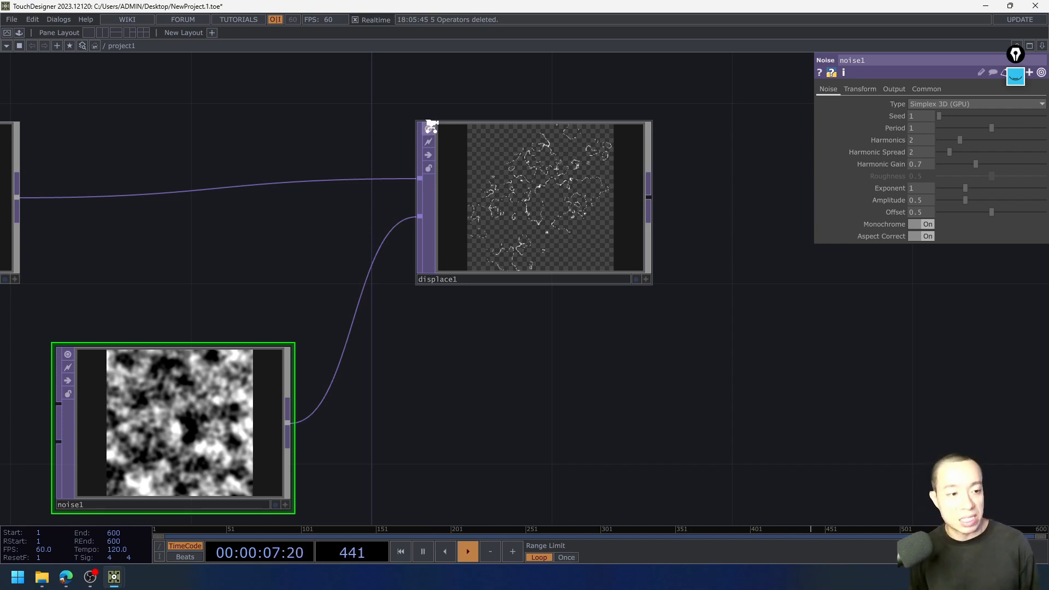
scroll(431, 129, "down", 2)
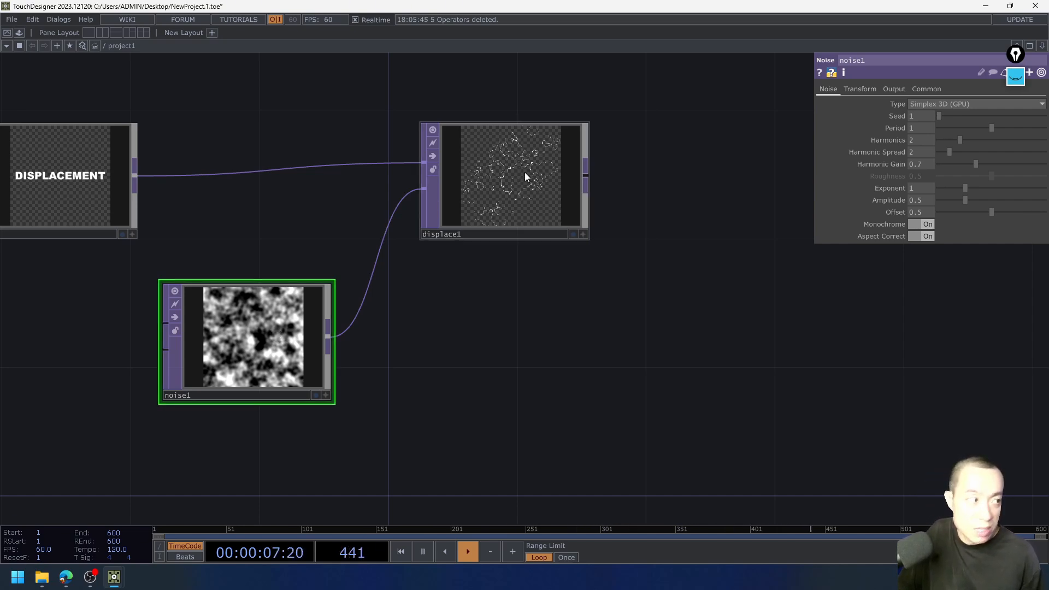
Reduce the Displace TOP's Displace Weight to 0.01 on both axes and inspect the distorted text.
left_click(513, 139)
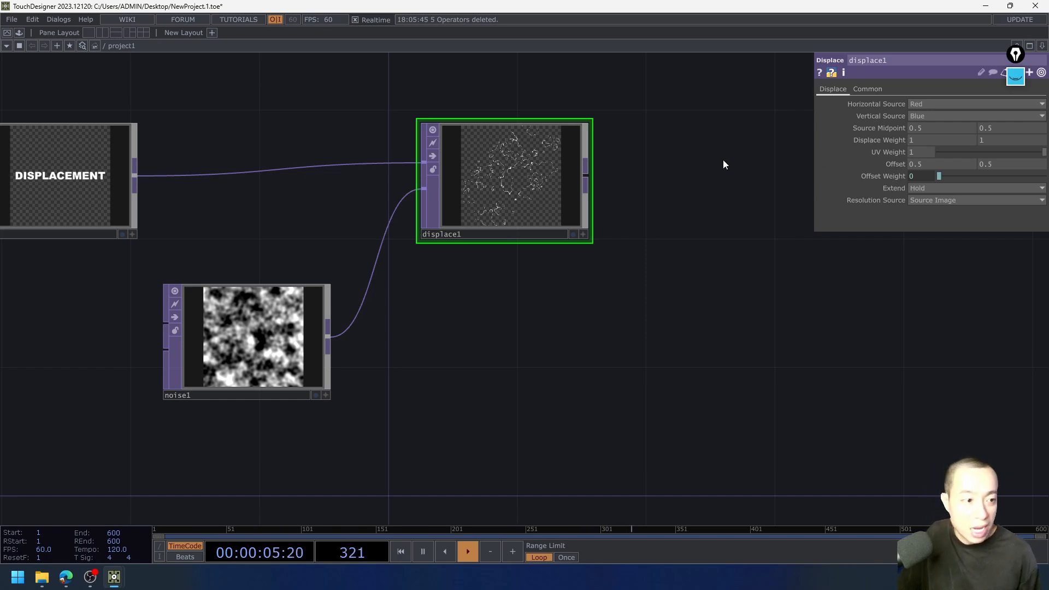
scroll(502, 155, "up", 5)
scroll(502, 158, "down", 6)
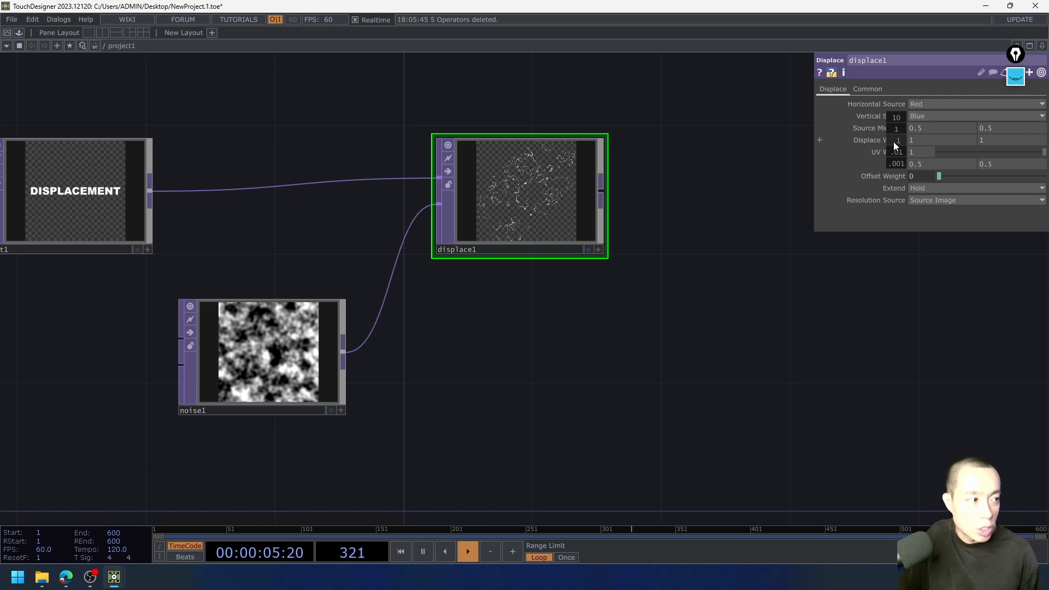
left_click_drag(890, 142, 886, 142)
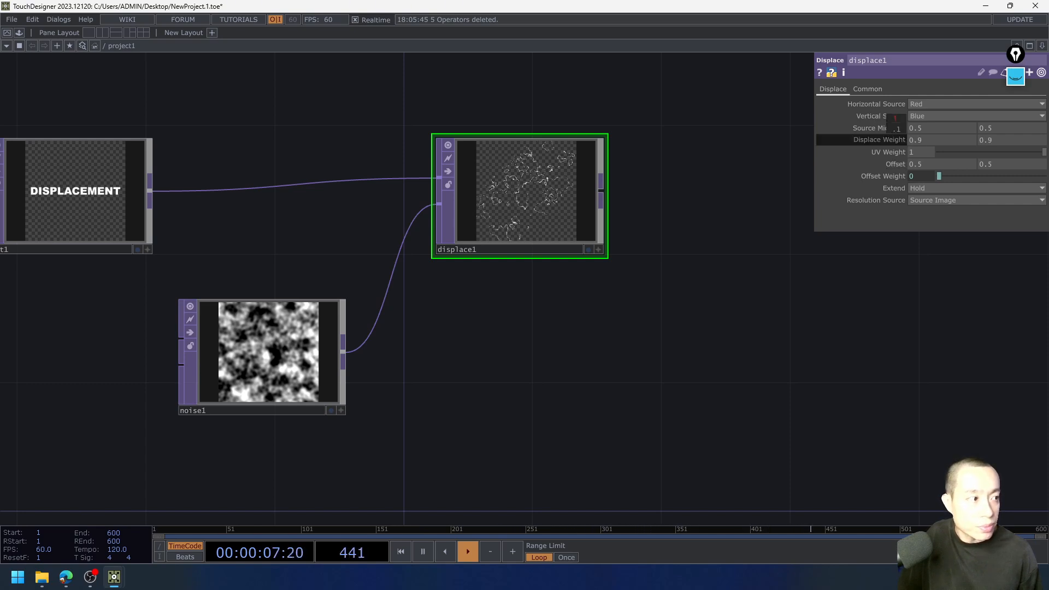
left_click_drag(896, 125, 891, 121)
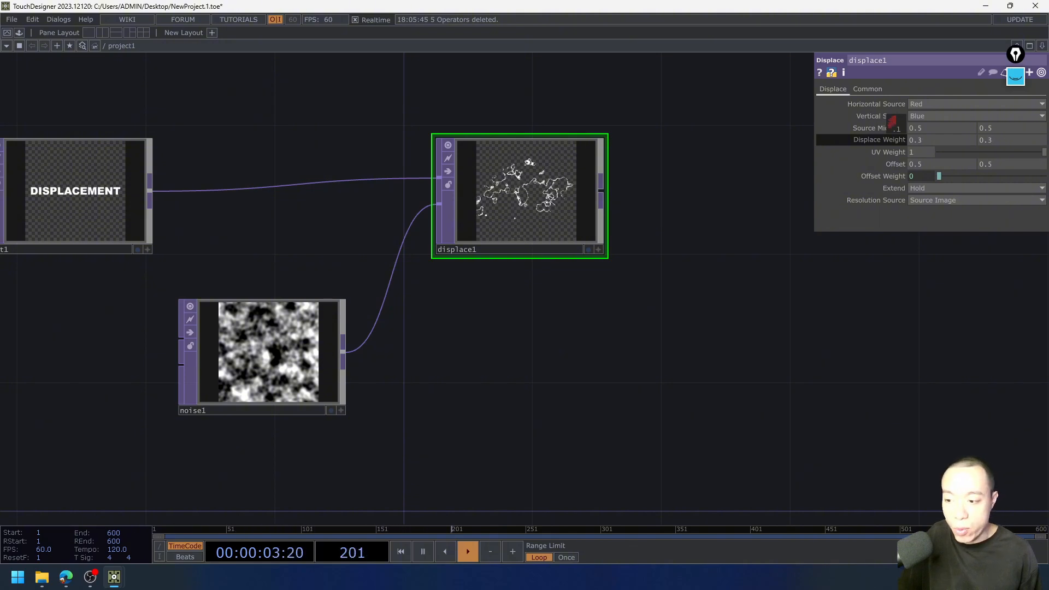
left_click_drag(891, 122, 893, 124)
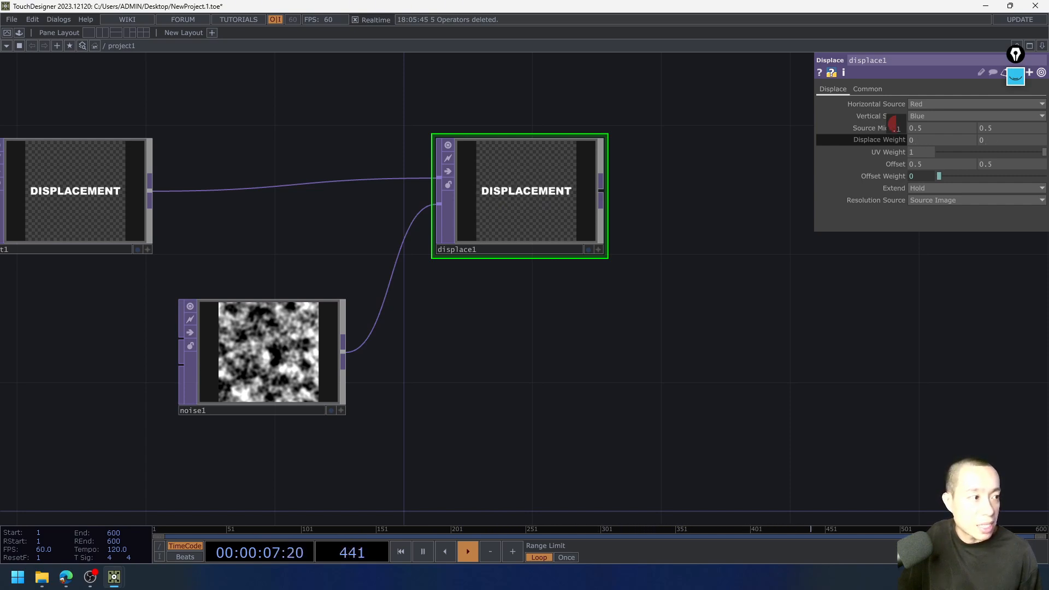
left_click_drag(893, 124, 892, 123)
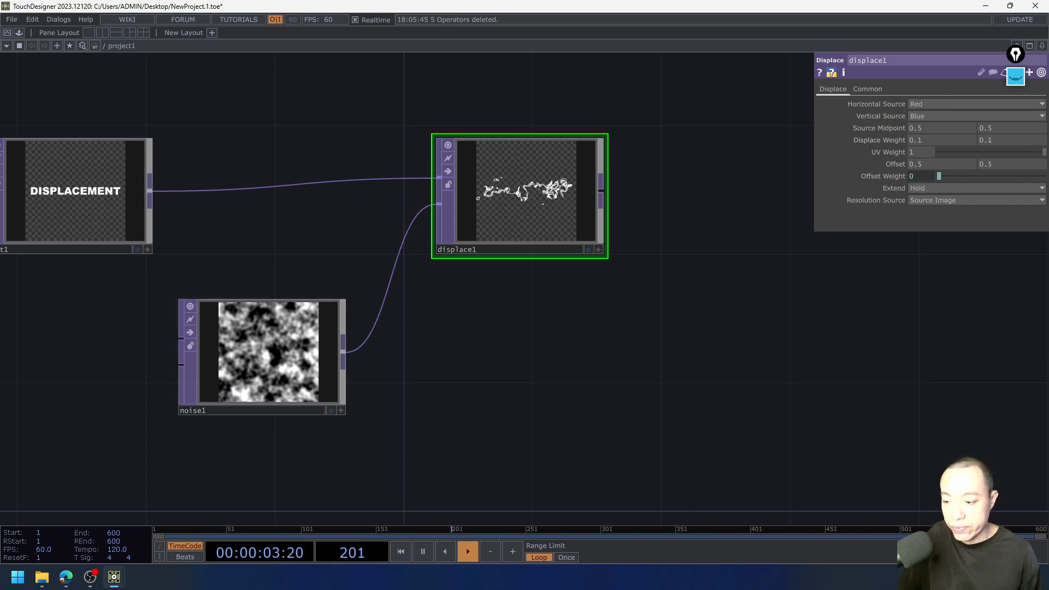
mouse_move(900, 137)
middle_mouse_down()
mouse_move(891, 147)
mouse_move(894, 118)
middle_mouse_up()
scroll(627, 166, "up", 5)
scroll(398, 276, "down", 8)
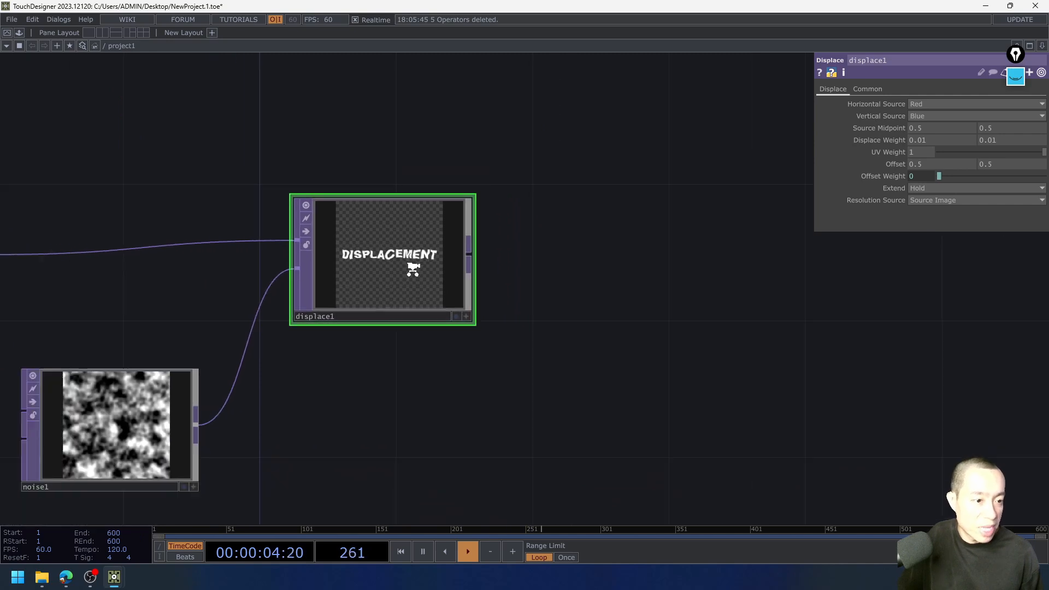
scroll(386, 277, "up", 5)
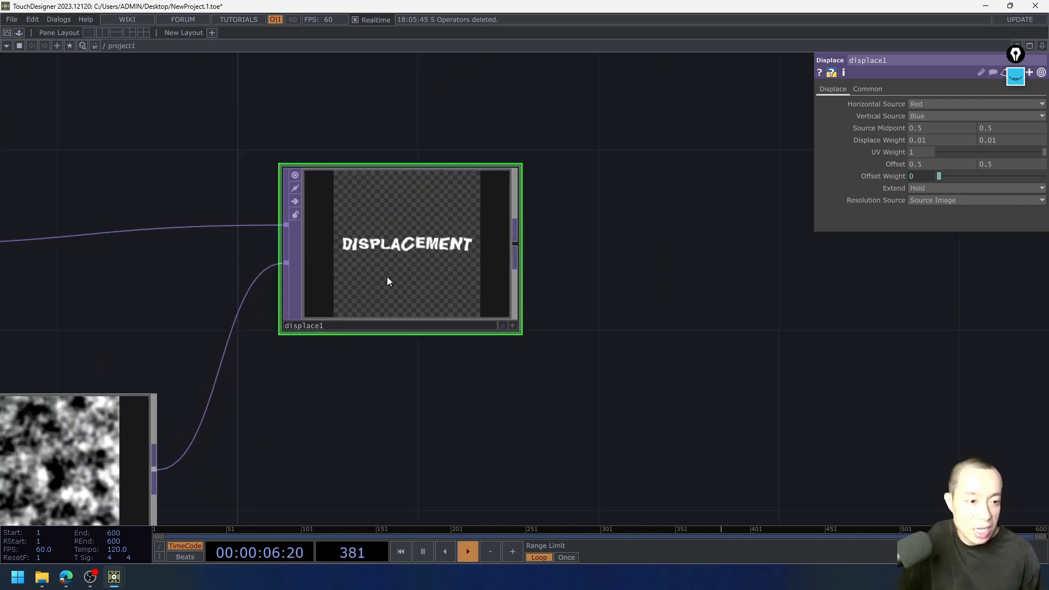
Link the Text TOP's resolution width and height to the resolution CHOP's resx and resy channels as CHOP references.
scroll(559, 166, "down", 3)
left_click_drag(617, 233, 719, 425)
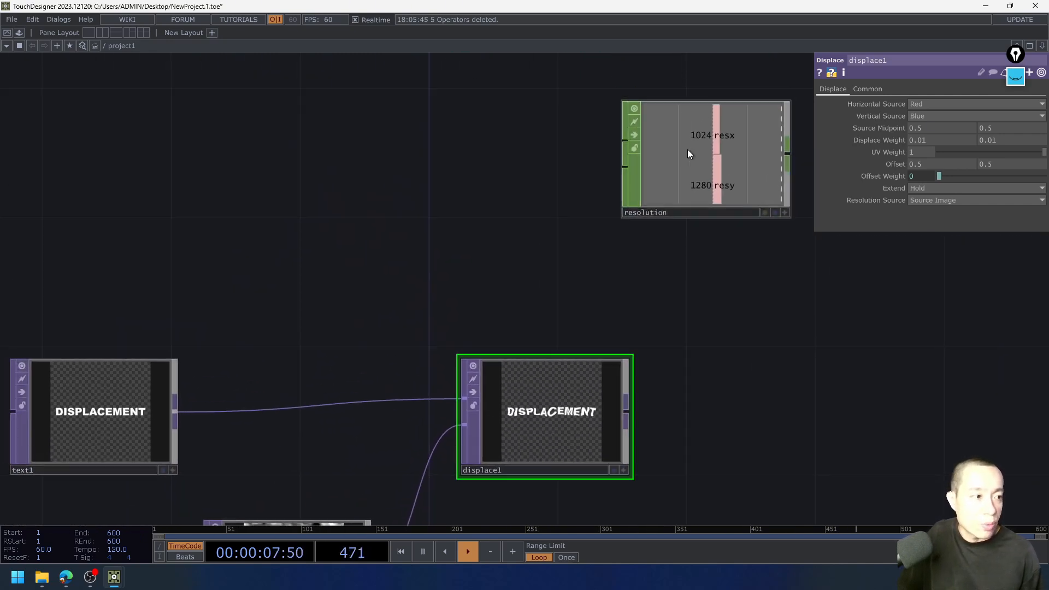
left_click(785, 211)
left_click_drag(728, 132, 89, 391)
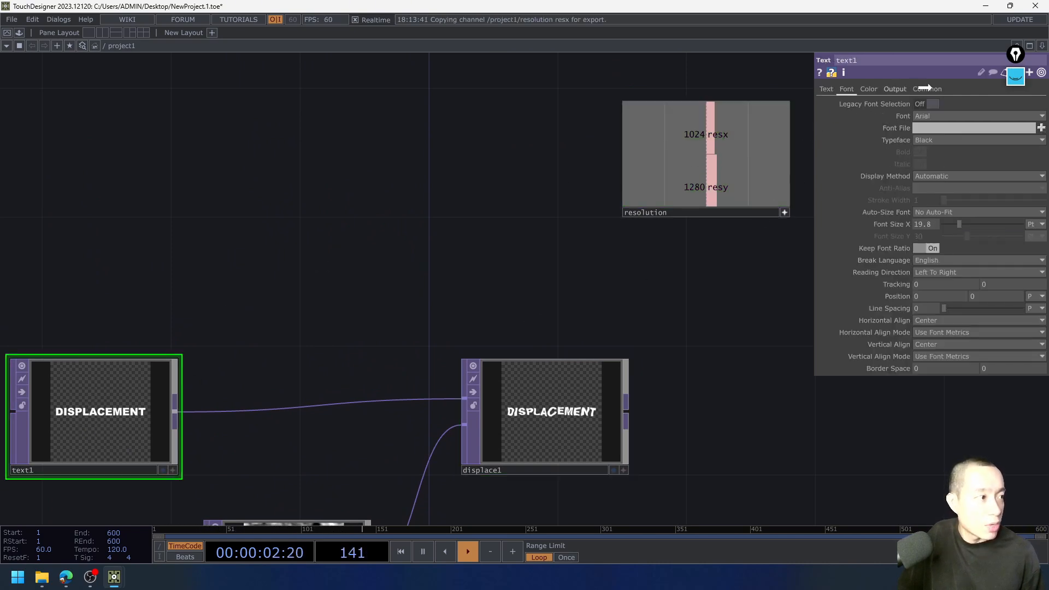
left_click_drag(926, 87, 924, 117)
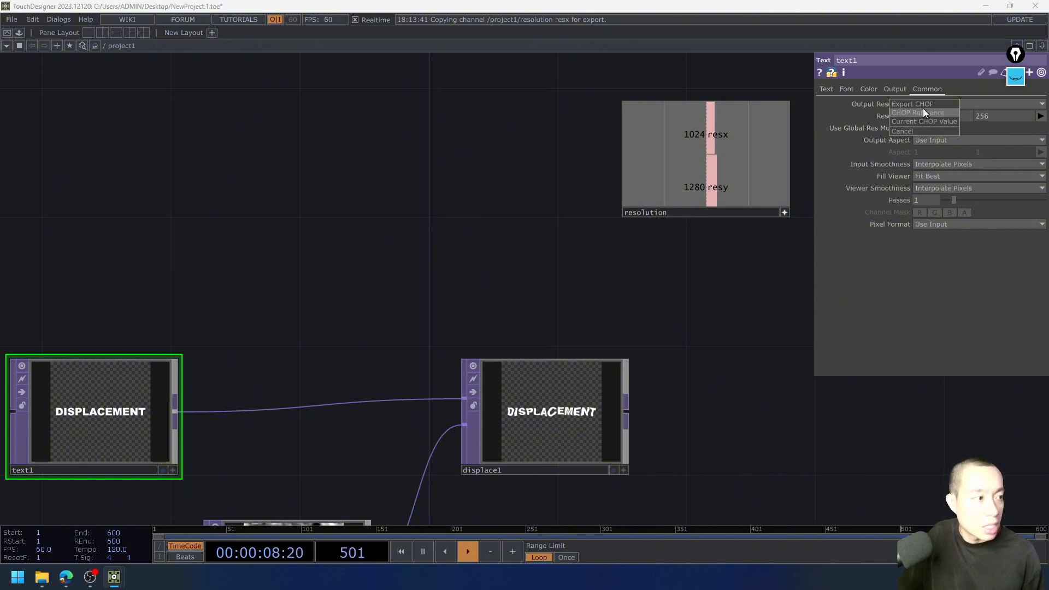
left_click(923, 112)
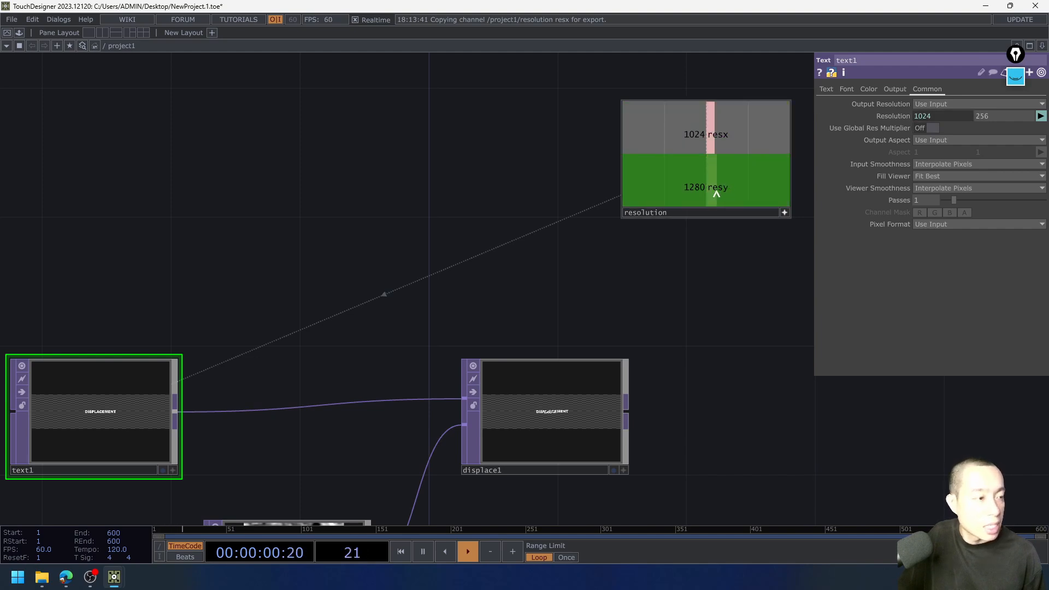
left_click_drag(697, 203, 992, 116)
left_click(988, 114)
scroll(175, 393, "down", 4)
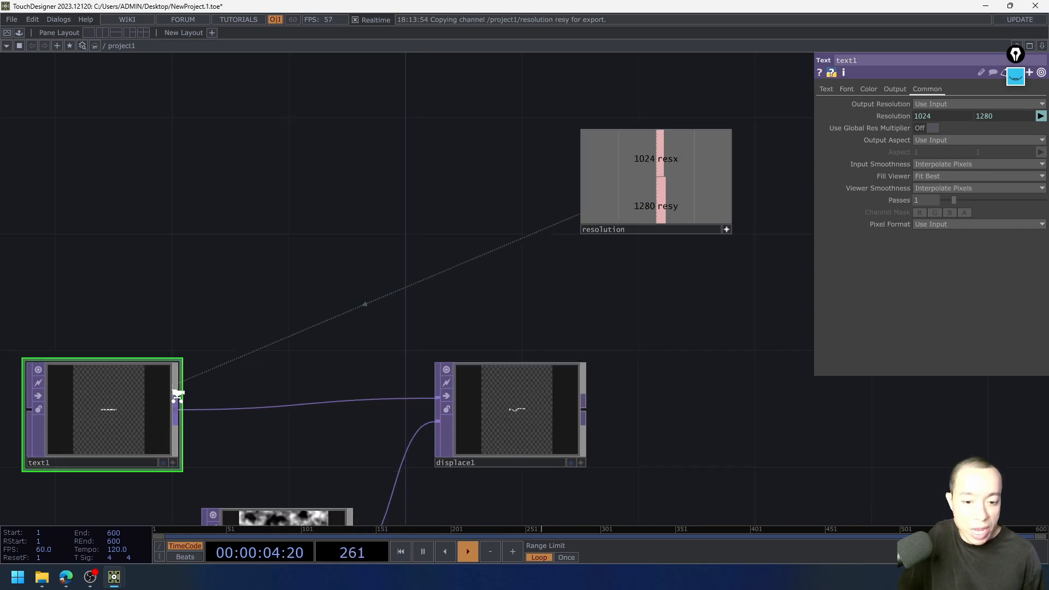
scroll(164, 417, "up", 8)
scroll(180, 368, "down", 4)
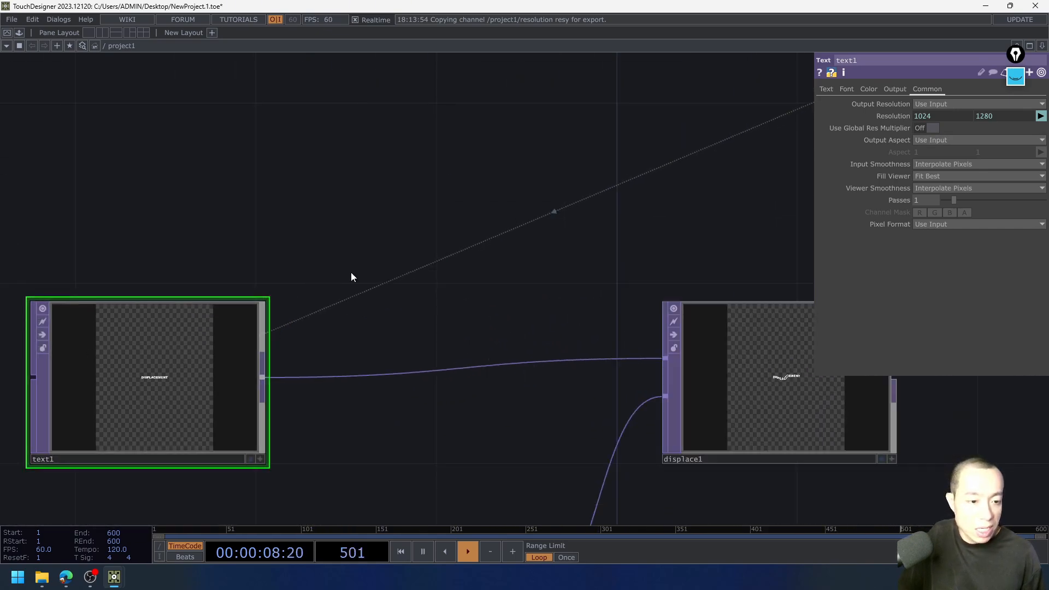
Set the Text TOP's Font Size X to 82.5 points to suit the larger resolution.
scroll(396, 245, "down", 3)
left_click_drag(437, 169, 328, 170)
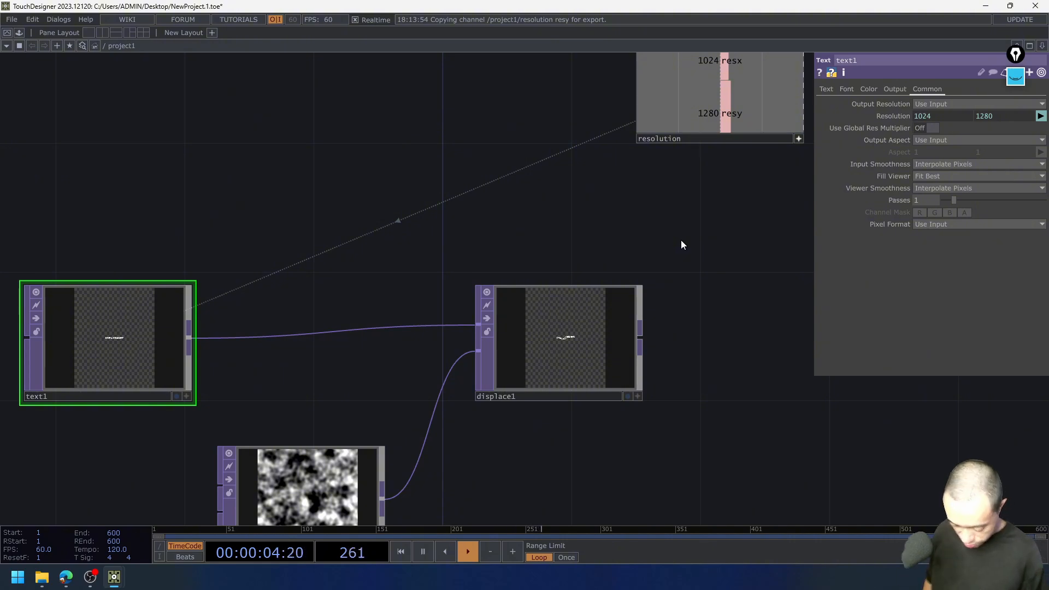
key("p")
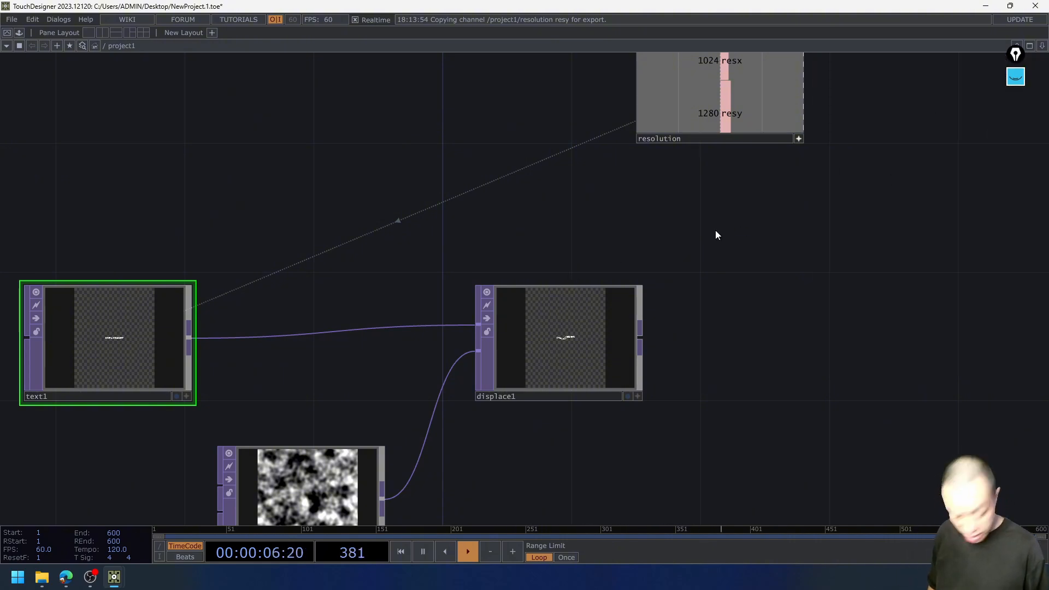
key("p")
left_click(864, 86)
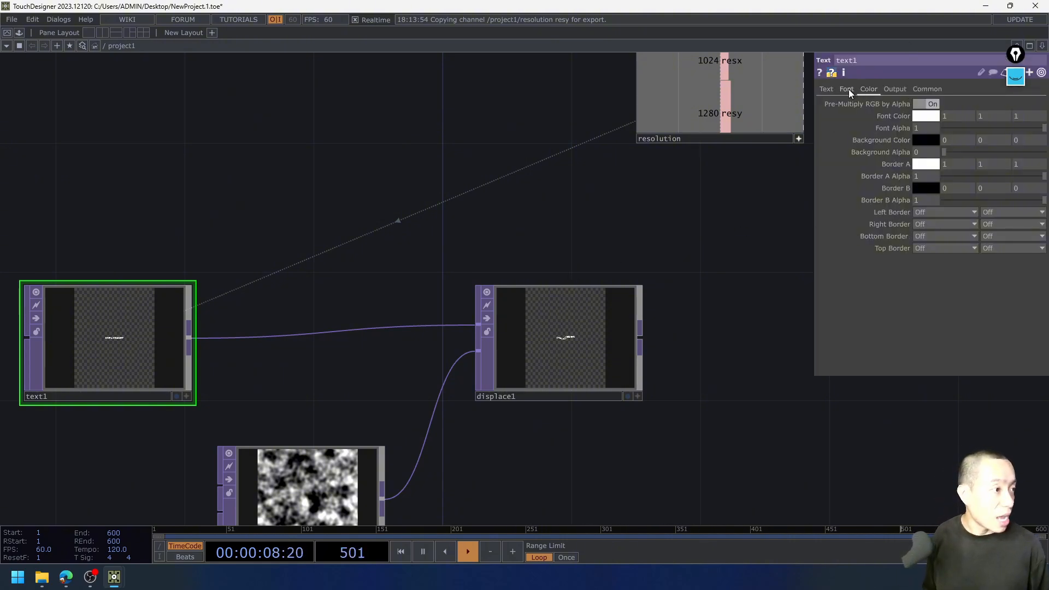
left_click(848, 90)
left_click_drag(961, 225, 1010, 215)
scroll(622, 371, "down", 3)
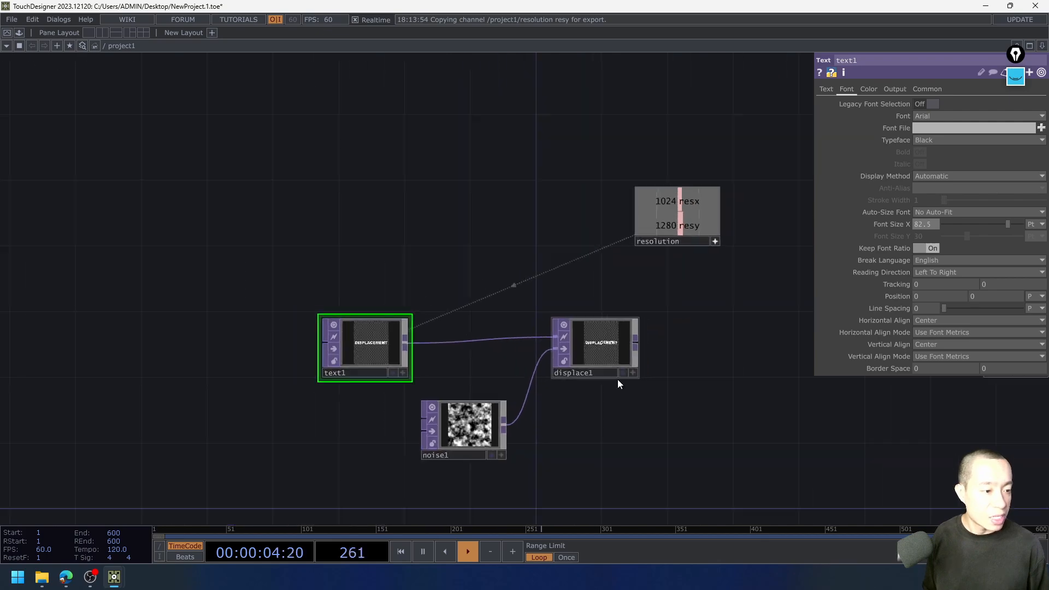
Offset the Noise TOP's pattern by setting its Translate to 0.3 on Y and 1.3 on Z.
left_click_drag(596, 418, 398, 273)
scroll(398, 273, "up", 5)
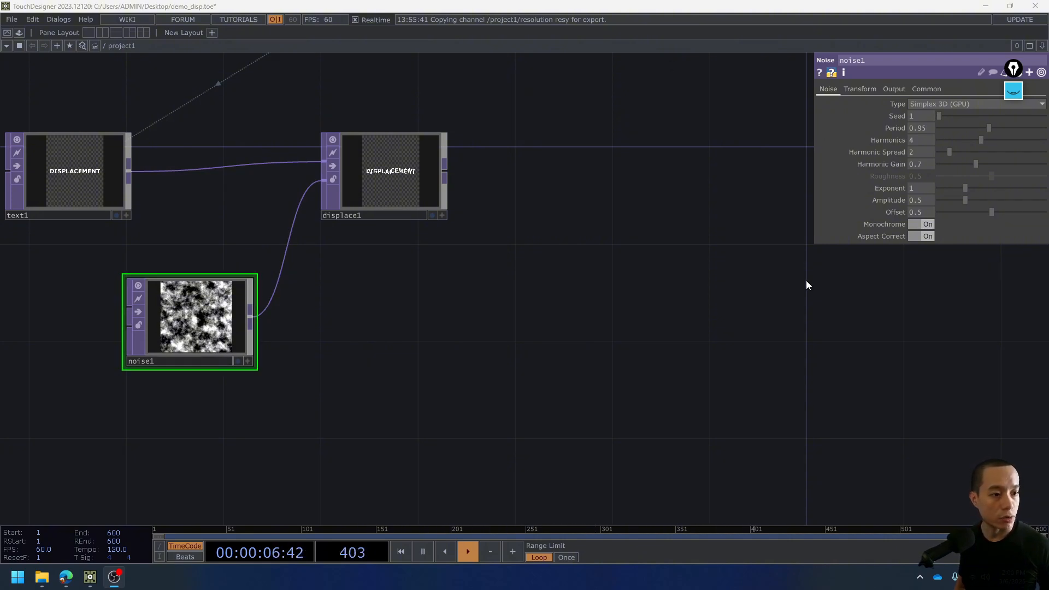
left_click(860, 90)
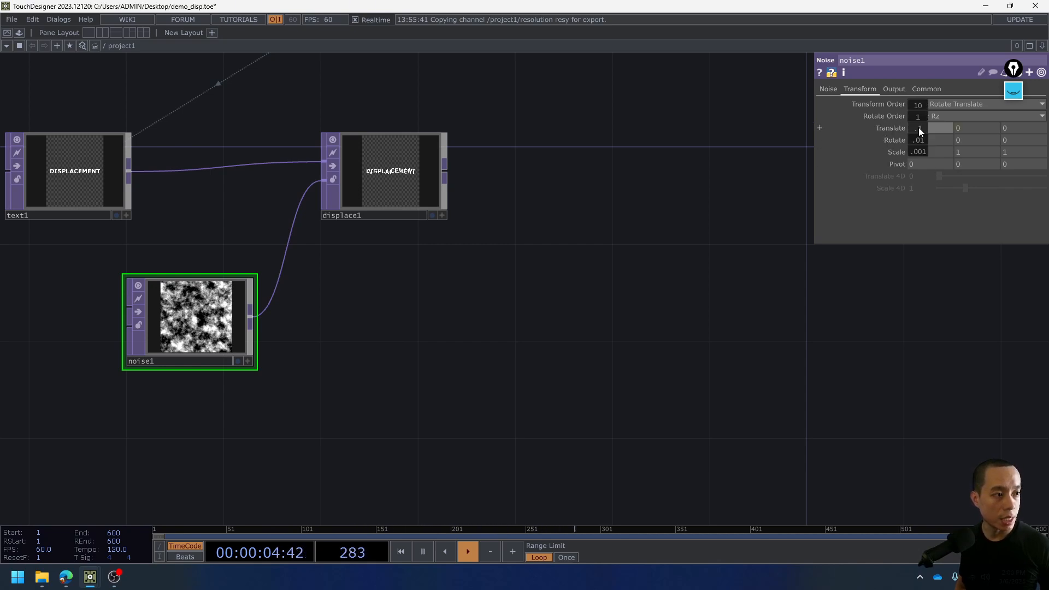
mouse_move(927, 128)
left_mouse_down()
mouse_move(970, 128)
mouse_move(917, 128)
left_mouse_up()
middle_click_drag(980, 129, 1038, 129)
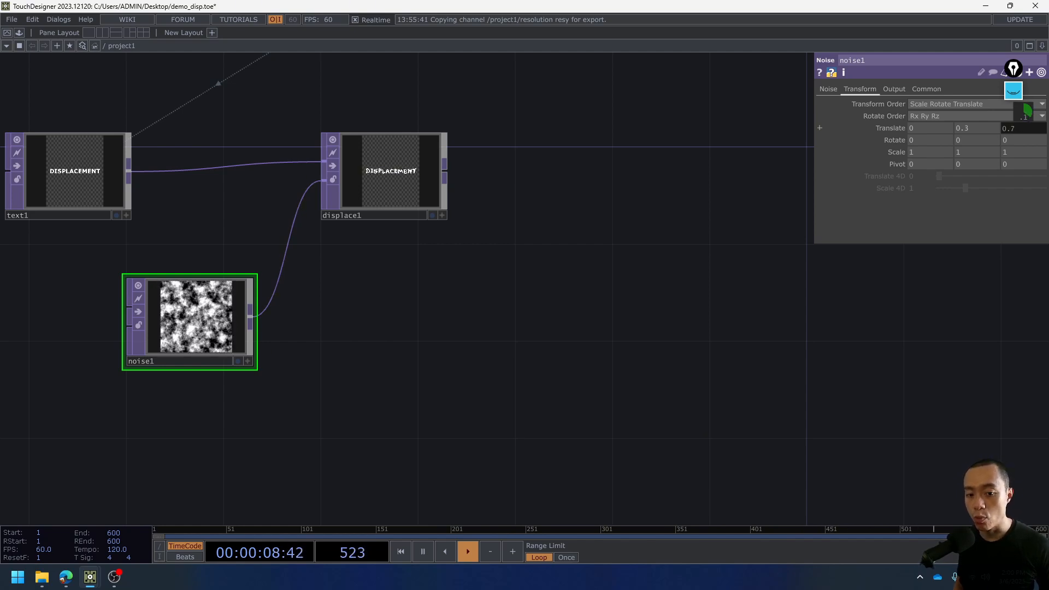
left_click_drag(1026, 112, 1027, 109)
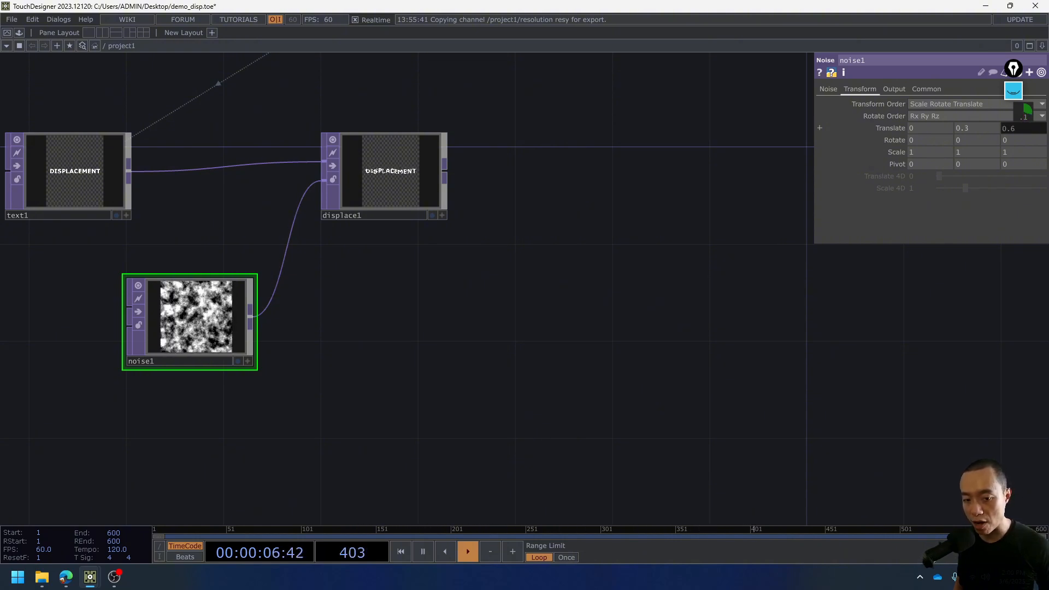
left_click_drag(1027, 109, 1026, 112)
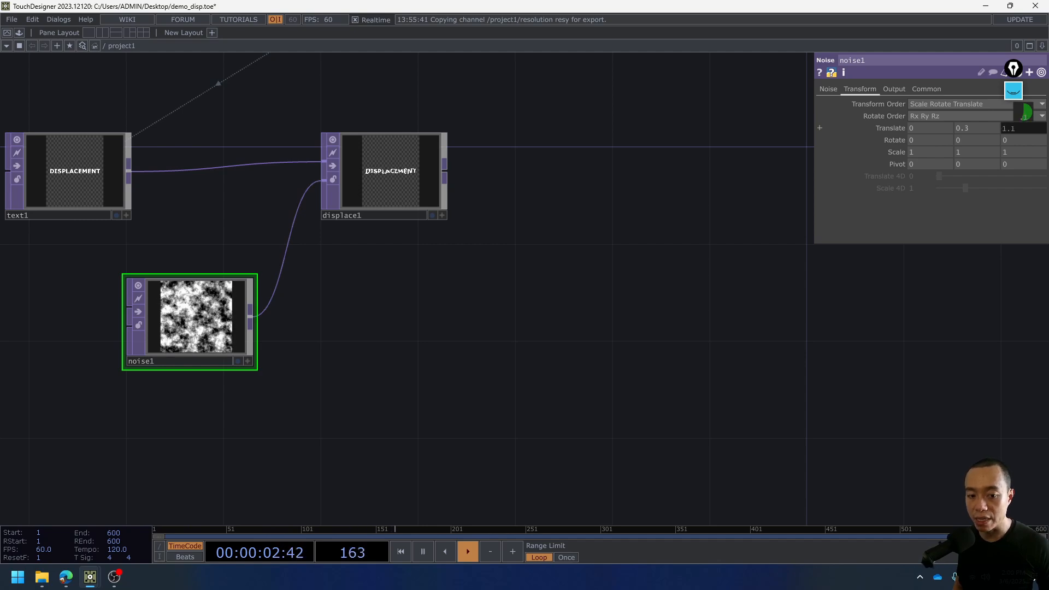
left_click_drag(1026, 113, 1024, 129)
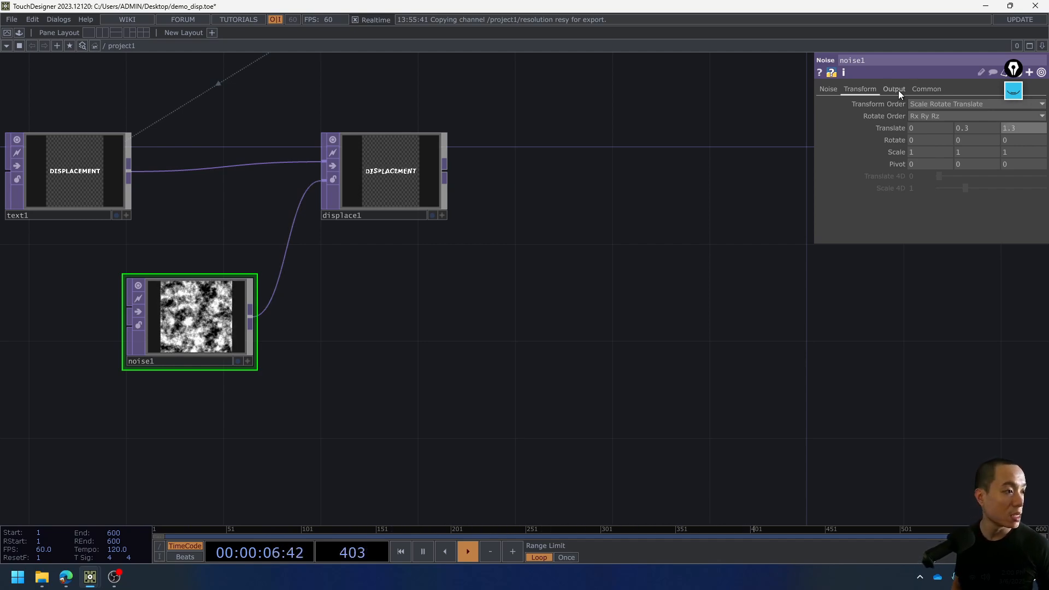
Animate the Noise TOP by setting its Translate Z to the expression absTime.seconds.
left_click(886, 128)
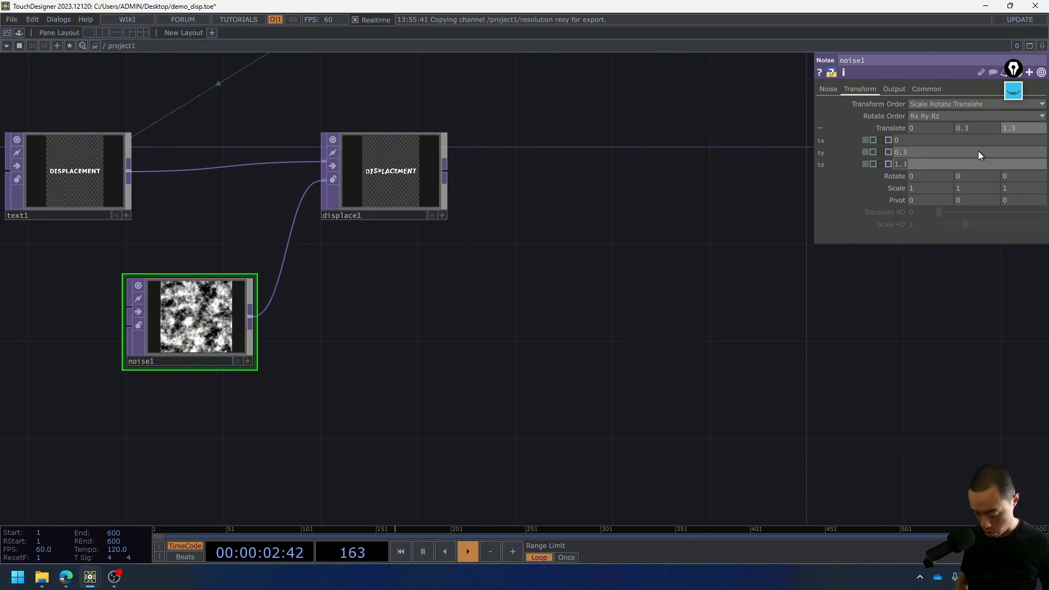
type("ab")
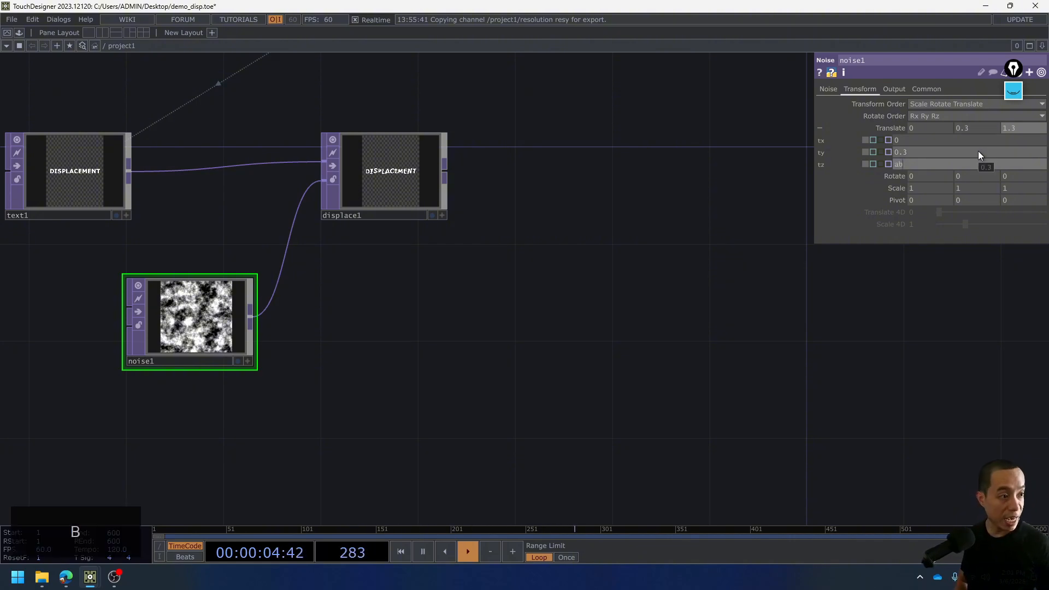
type("str")
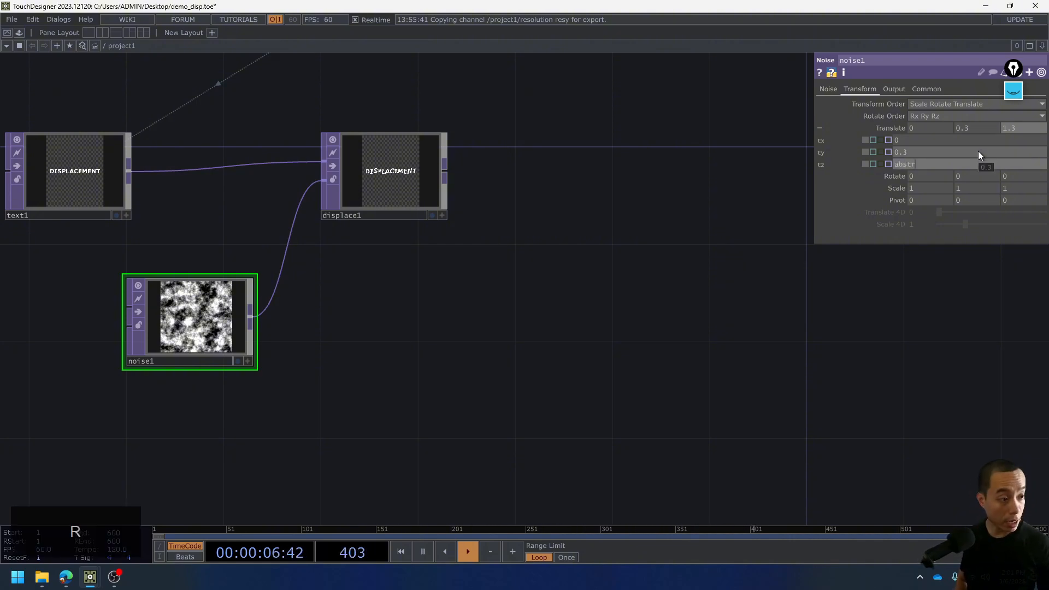
key("BackSpace")
key("BackSpace")
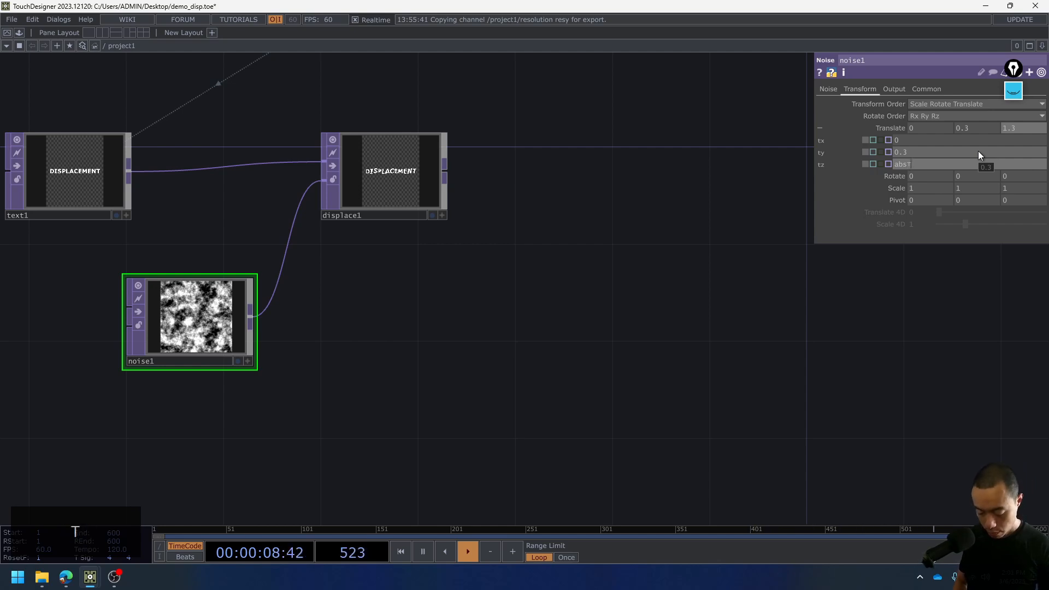
type("Time")
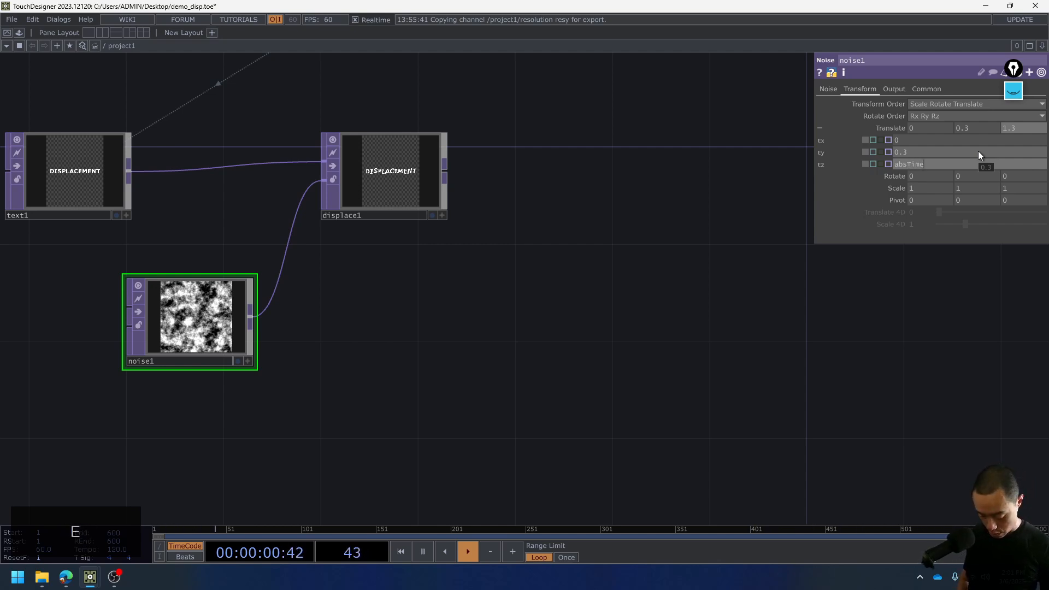
type(".seconds")
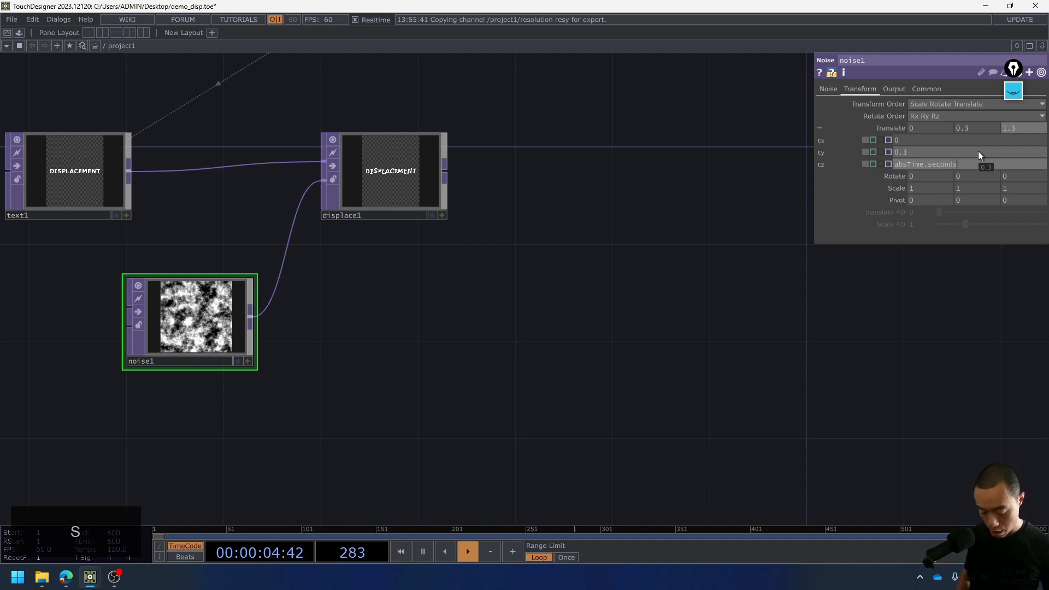
key("Return")
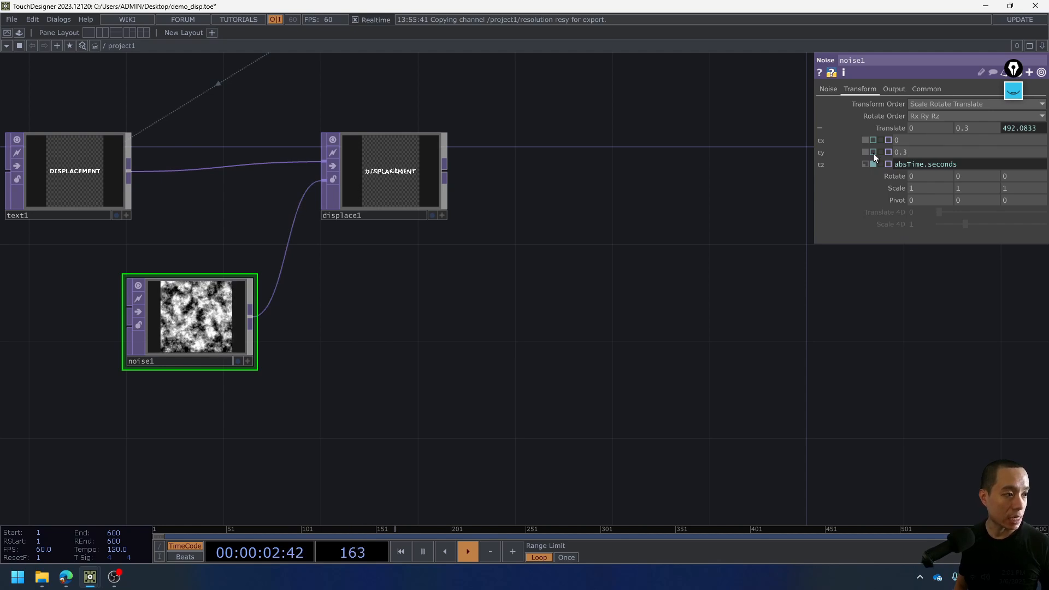
Reset the Noise TOP's Translate Y to 0 and inspect the moving noise pattern.
type("0")
key("Return")
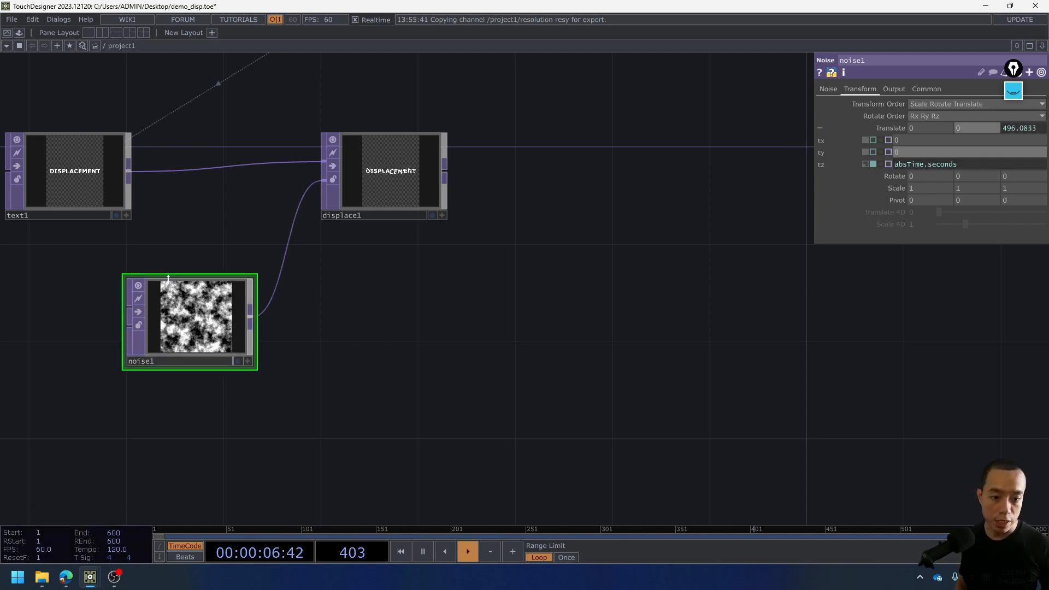
scroll(216, 304, "up", 5)
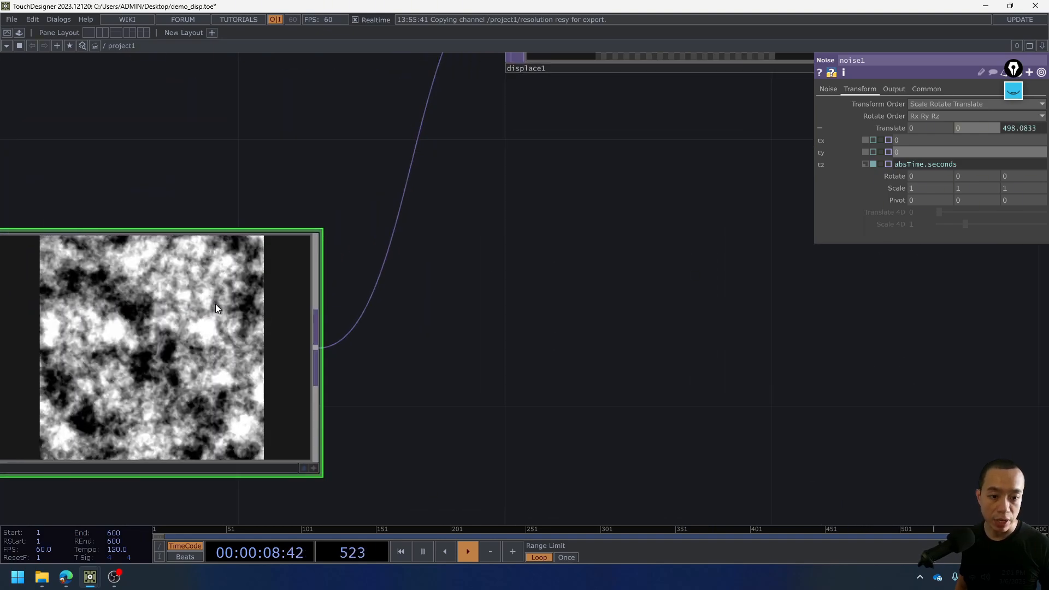
scroll(215, 303, "down", 3)
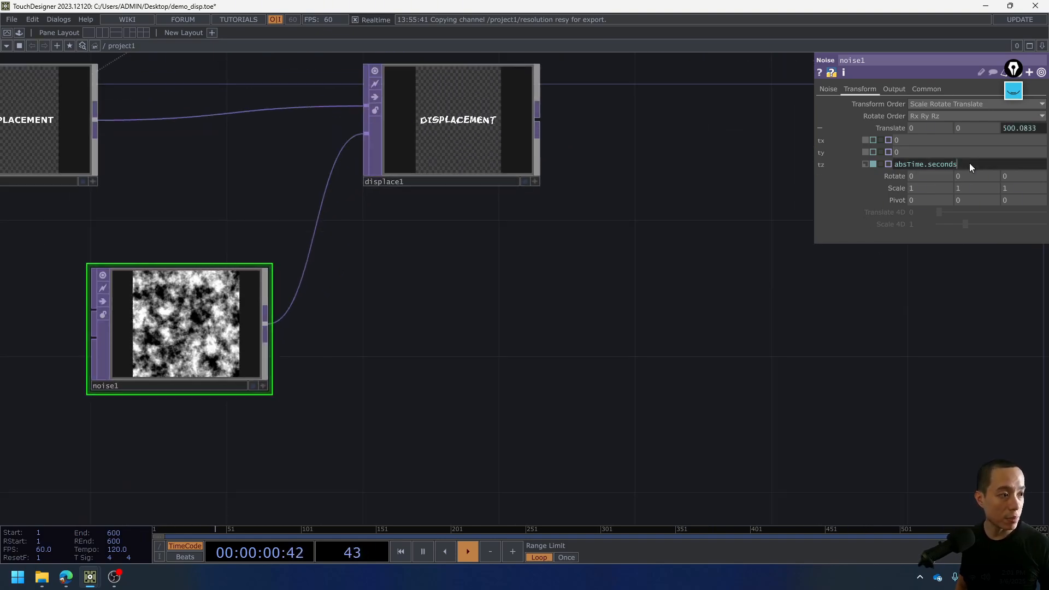
Slow the noise animation by changing the Translate Z expression to absTime.seconds*0.1, and inspect the displaced text.
type("*0")
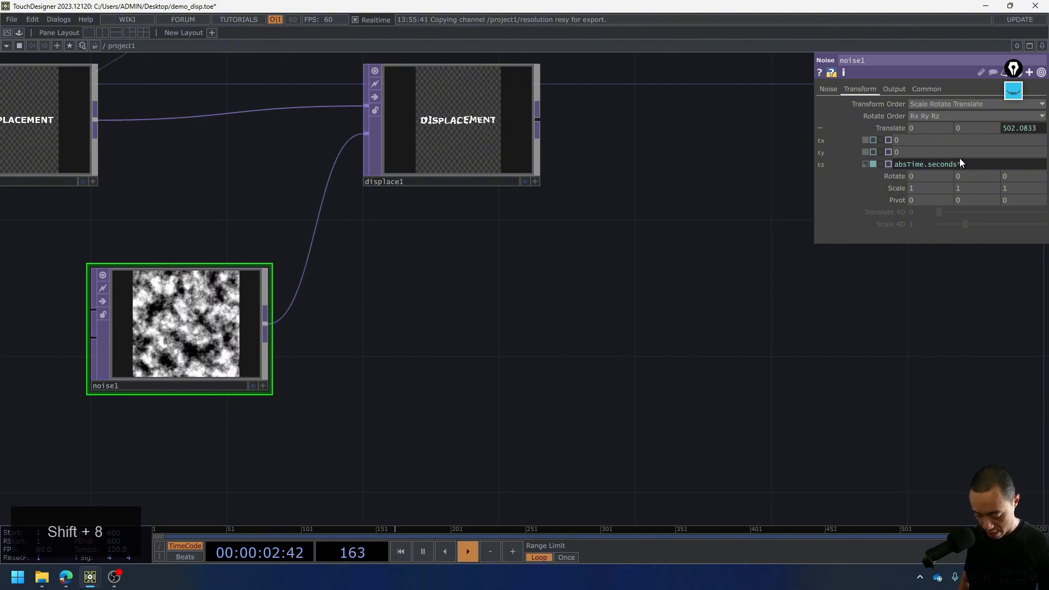
type(".1")
key("Return")
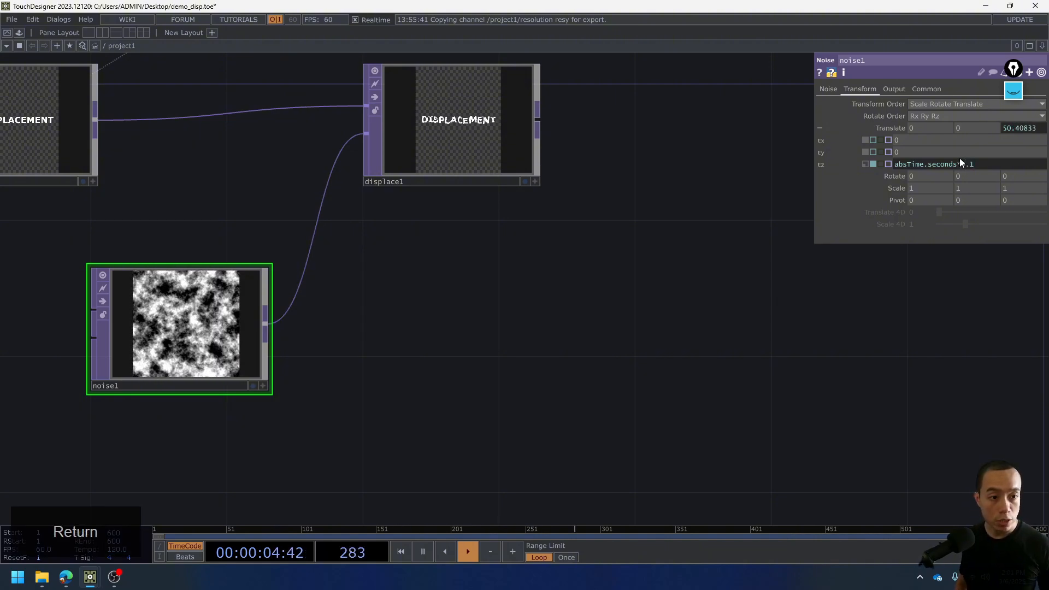
scroll(448, 128, "up", 5)
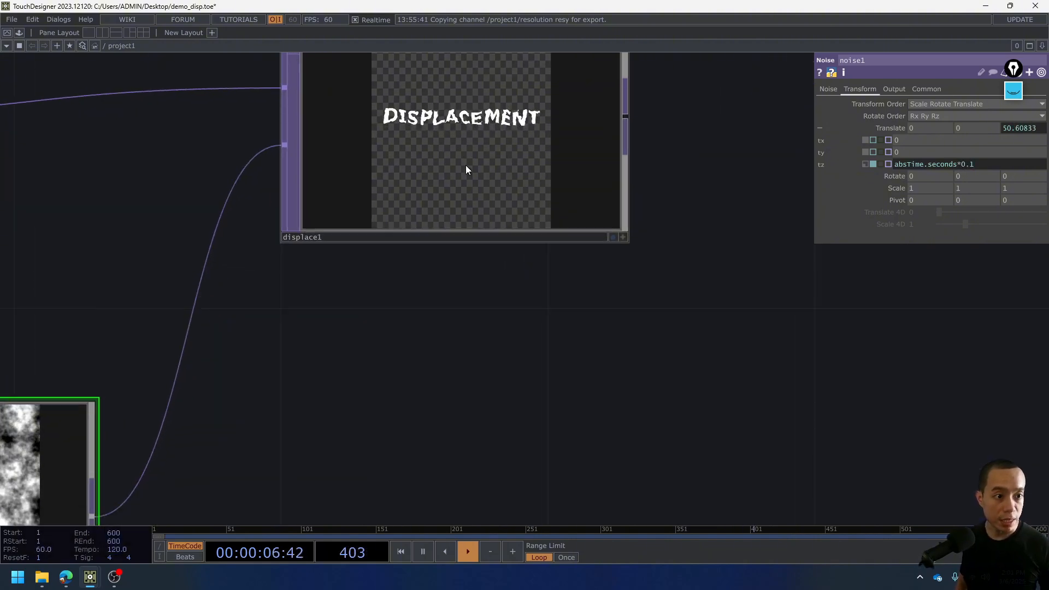
scroll(457, 157, "down", 2)
scroll(464, 176, "down", 2)
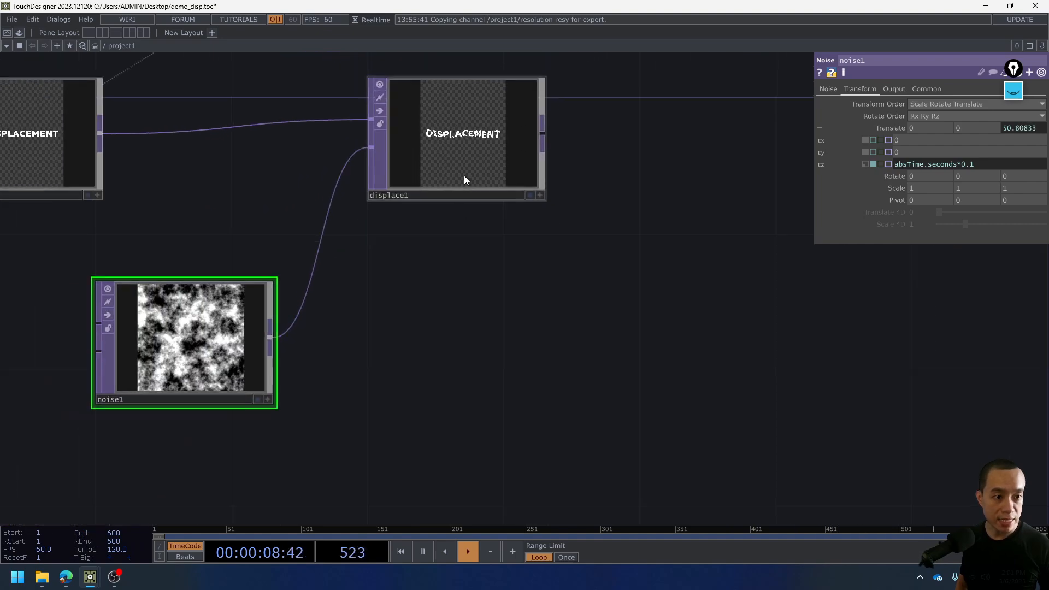
scroll(467, 138, "up", 6)
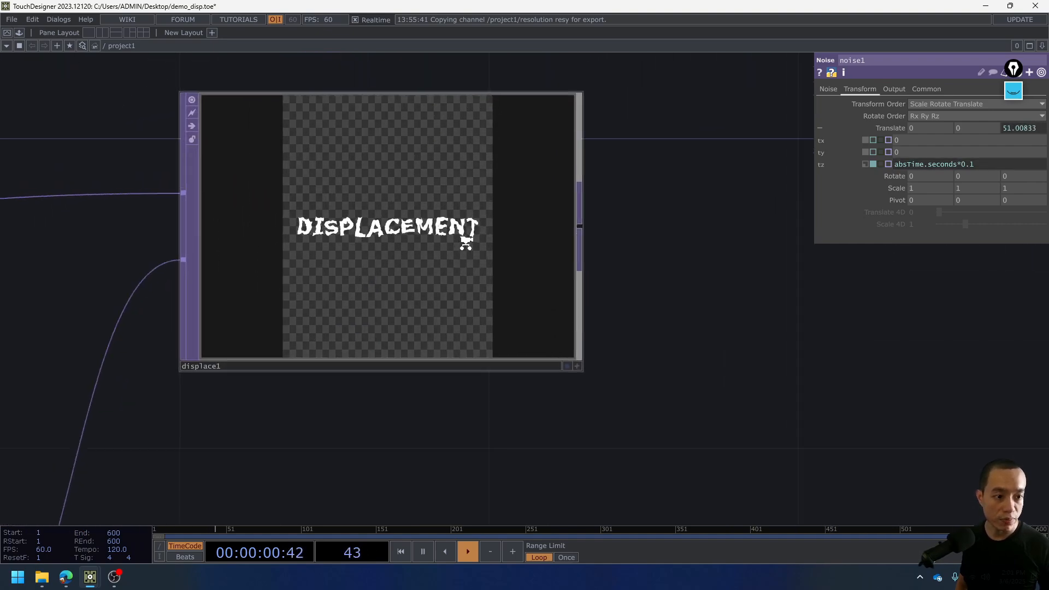
scroll(444, 137, "down", 2)
Set the Displace TOP's Displace Weight to 0.012 on both axes and inspect the distorted text.
left_click(442, 138)
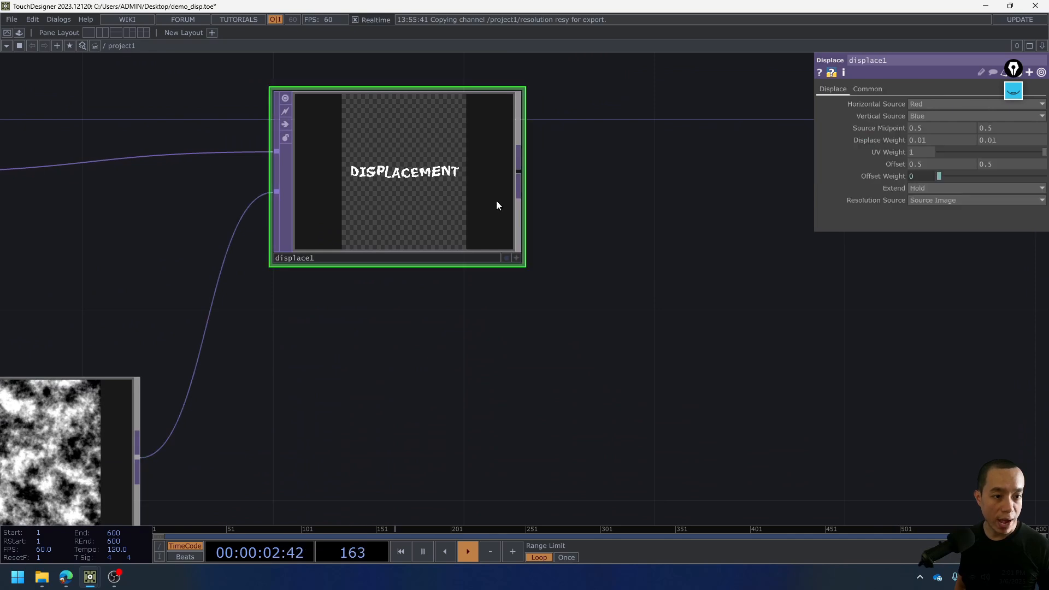
scroll(398, 279, "down", 2)
left_click_drag(394, 360, 399, 340)
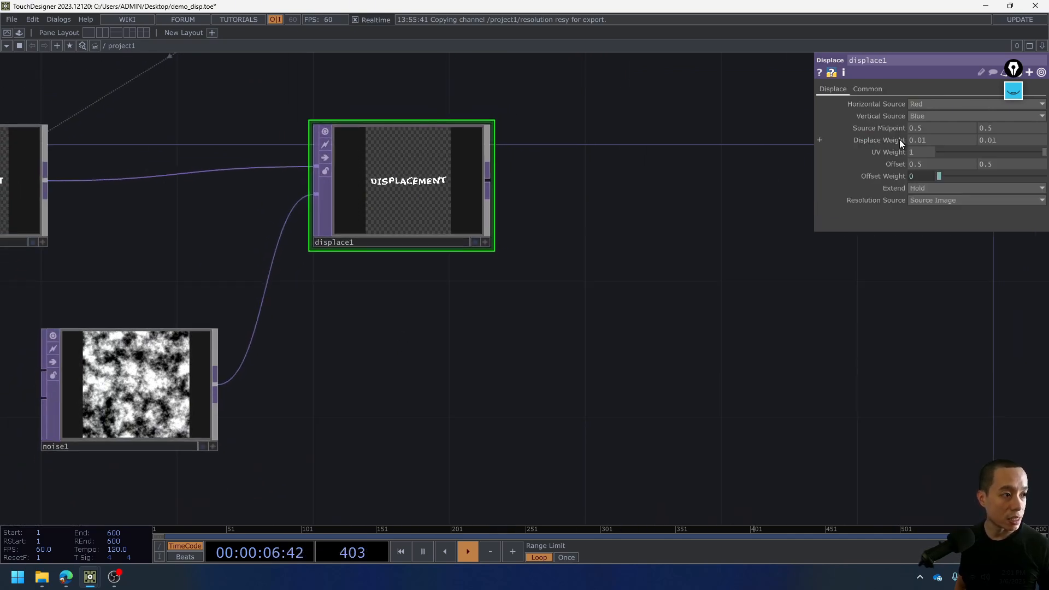
middle_click_drag(899, 139, 910, 163)
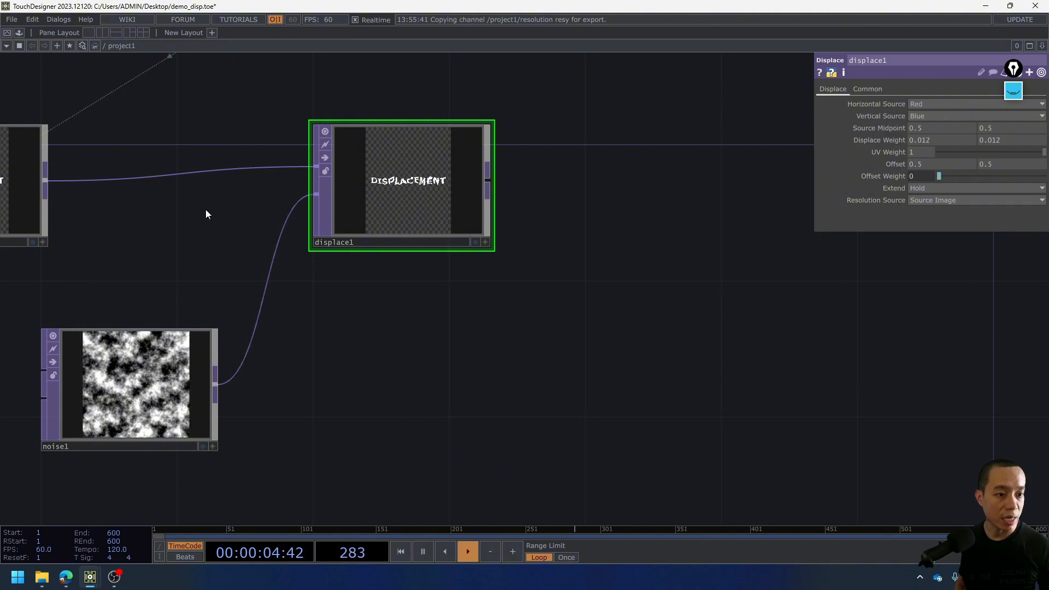
scroll(462, 254, "up", 6)
left_click_drag(462, 253, 486, 261)
scroll(318, 443, "down", 3)
left_click_drag(556, 357, 962, 166)
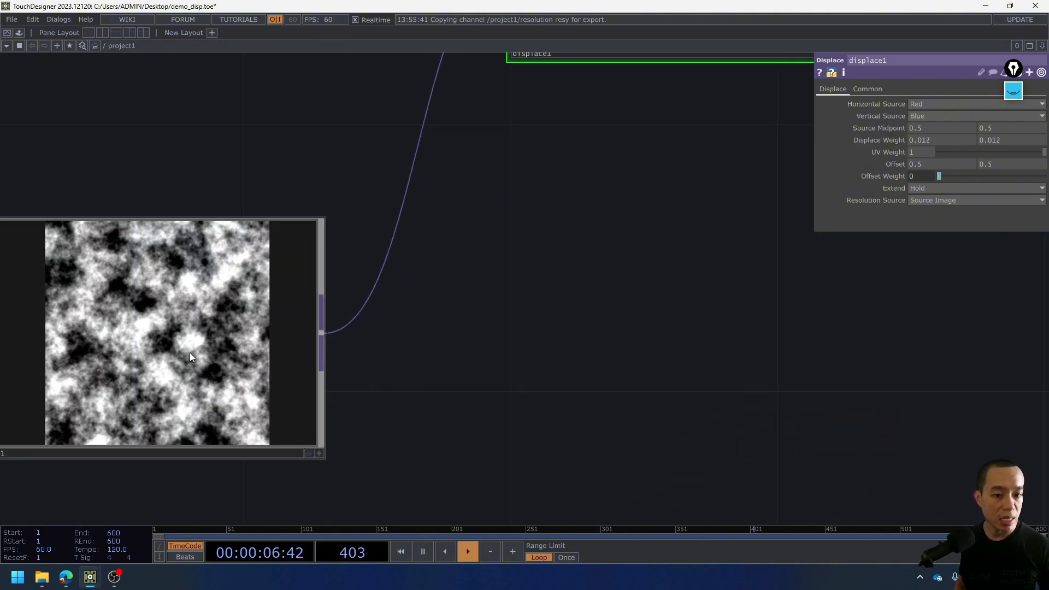
Try Noise TOP Period values from 0.11 up to 1.99, settle on 1.8, and inspect the text distortion.
left_click(189, 352)
left_click(829, 93)
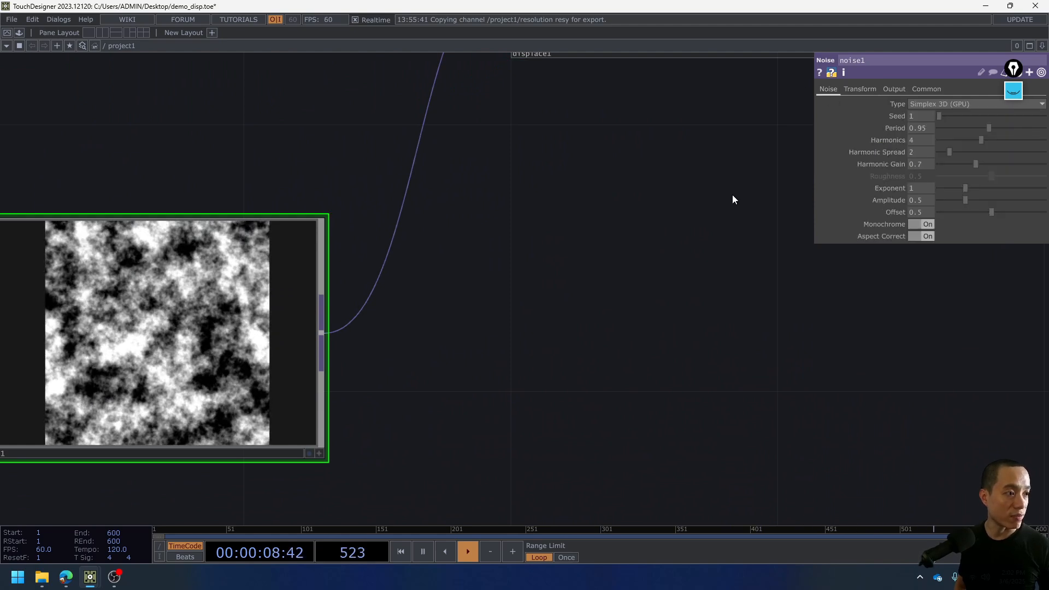
scroll(732, 195, "down", 3)
left_click_drag(716, 198, 571, 240)
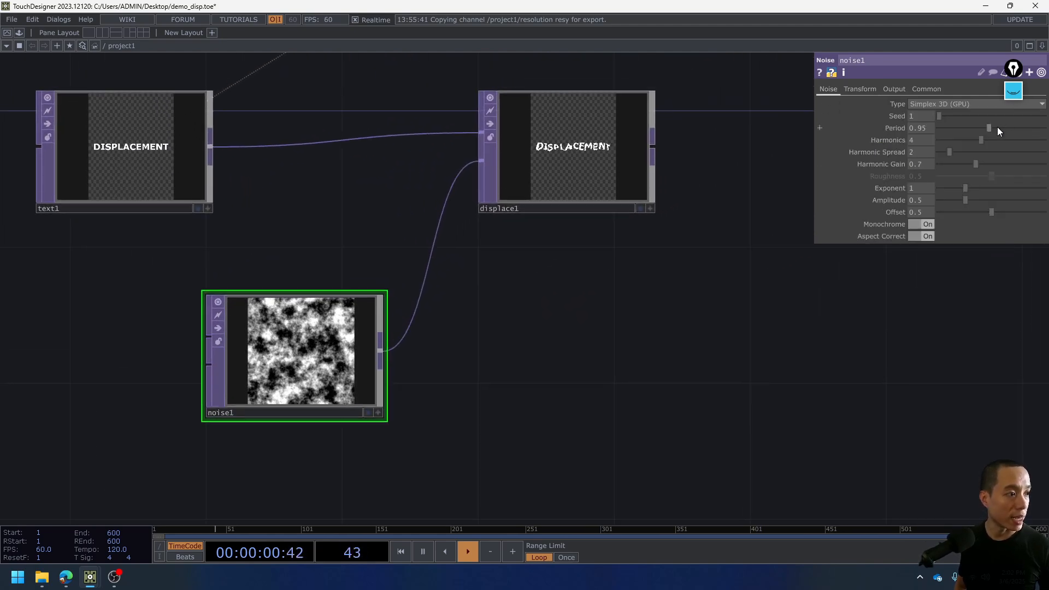
left_click_drag(988, 128, 933, 133)
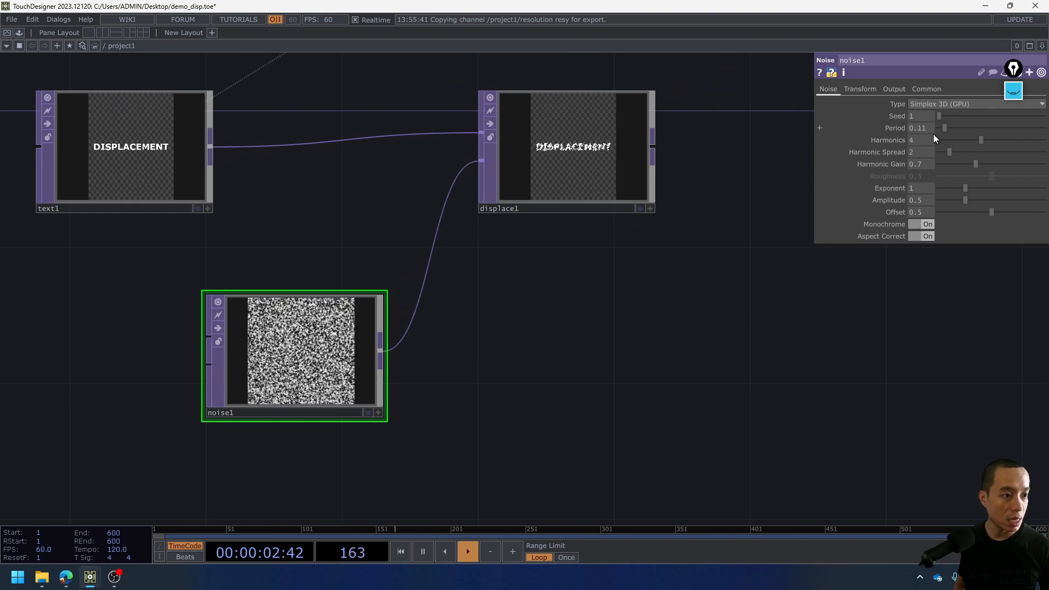
scroll(574, 155, "up", 5)
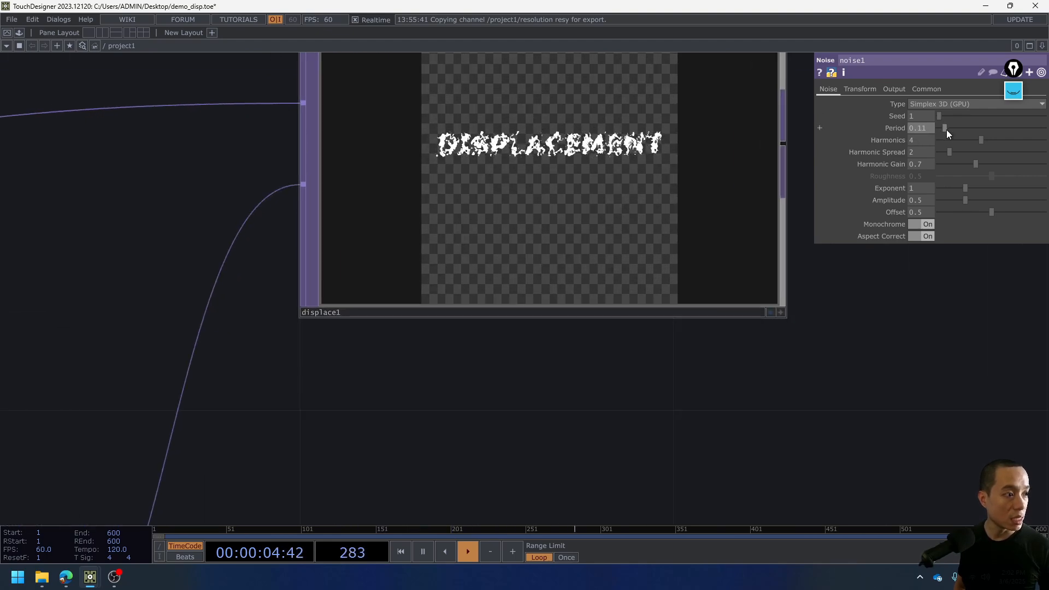
left_click_drag(946, 129, 1038, 127)
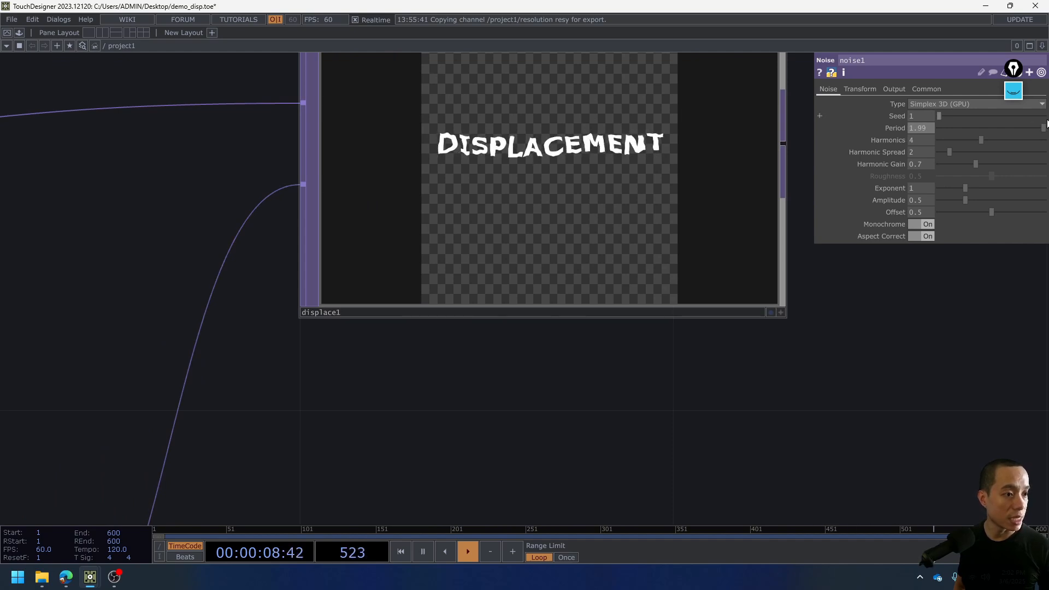
scroll(661, 149, "down", 5)
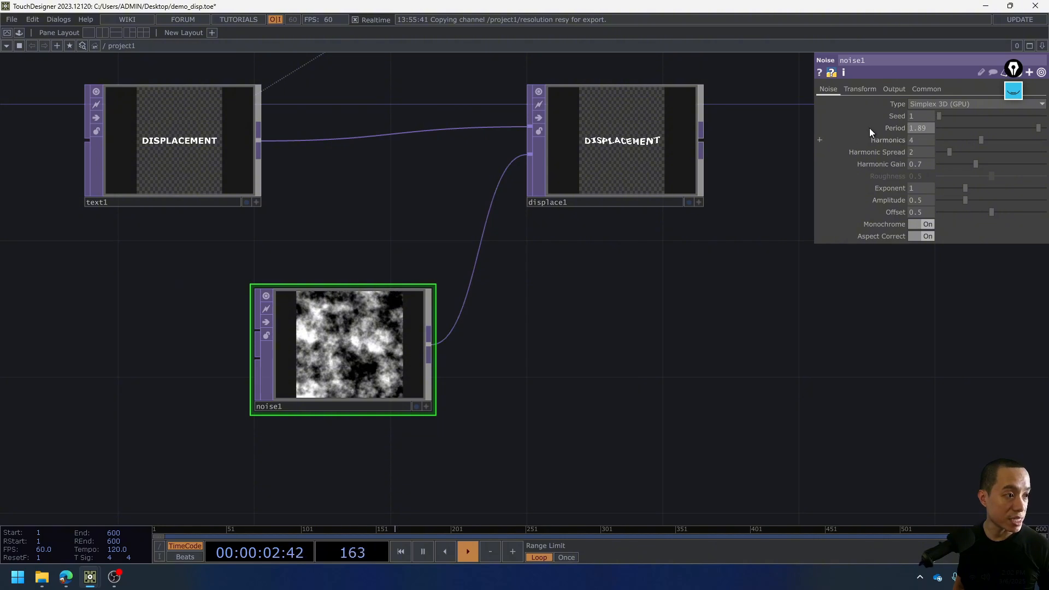
left_click_drag(1039, 128, 1034, 128)
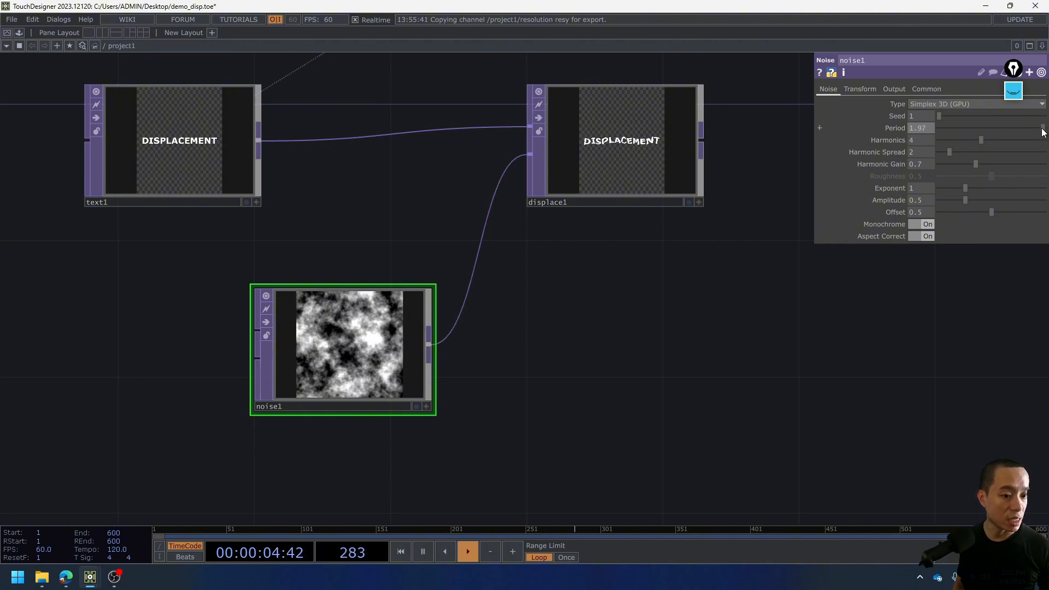
scroll(655, 195, "up", 5)
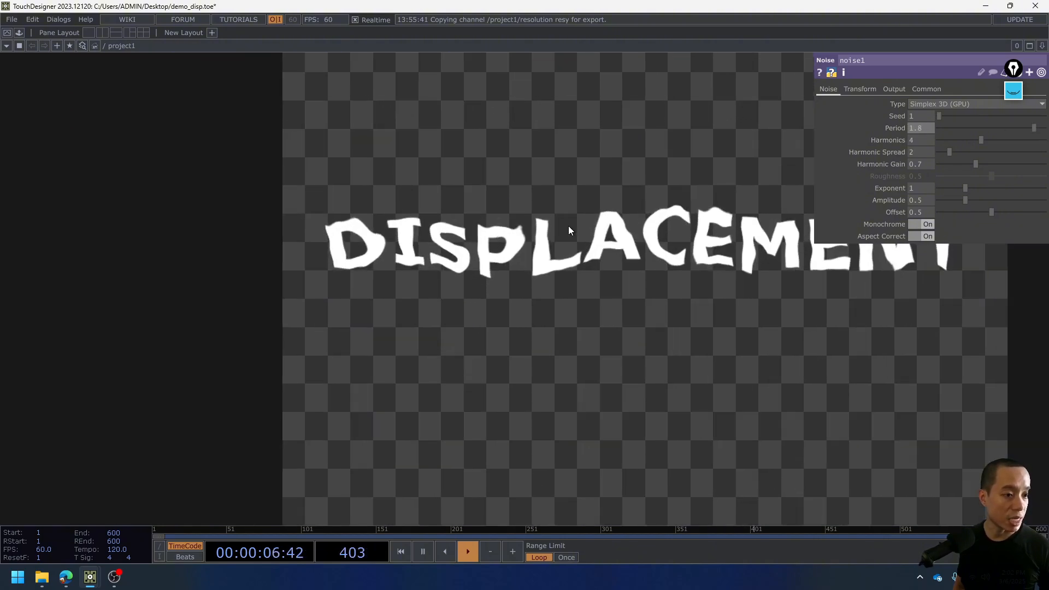
scroll(698, 255, "down", 2)
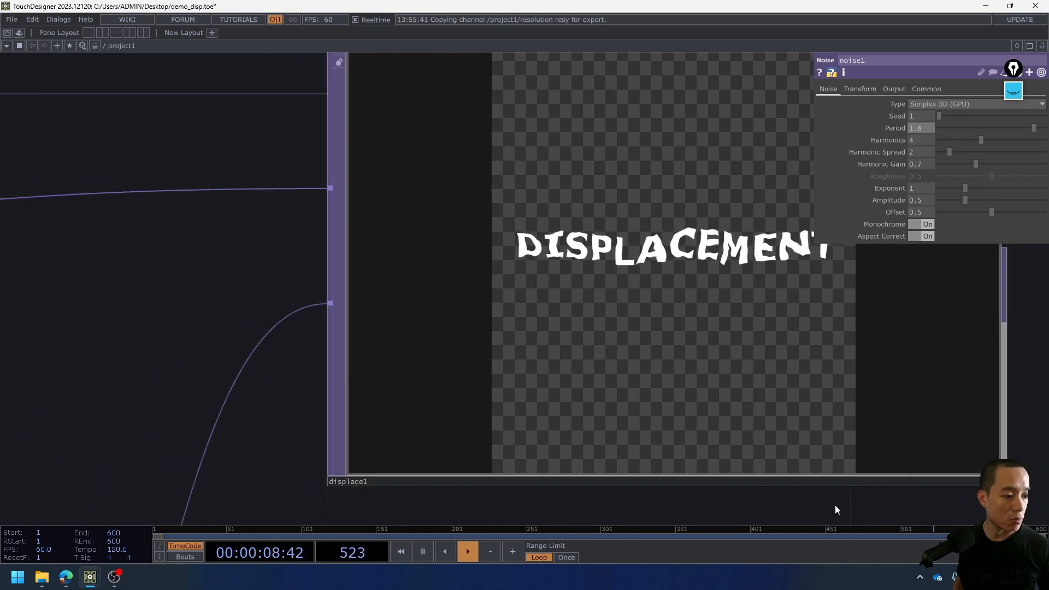
Smooth the distortion by setting the Noise TOP's Harmonics to 2 and Harmonic Spread to 2.2.
left_click_drag(834, 505, 585, 484)
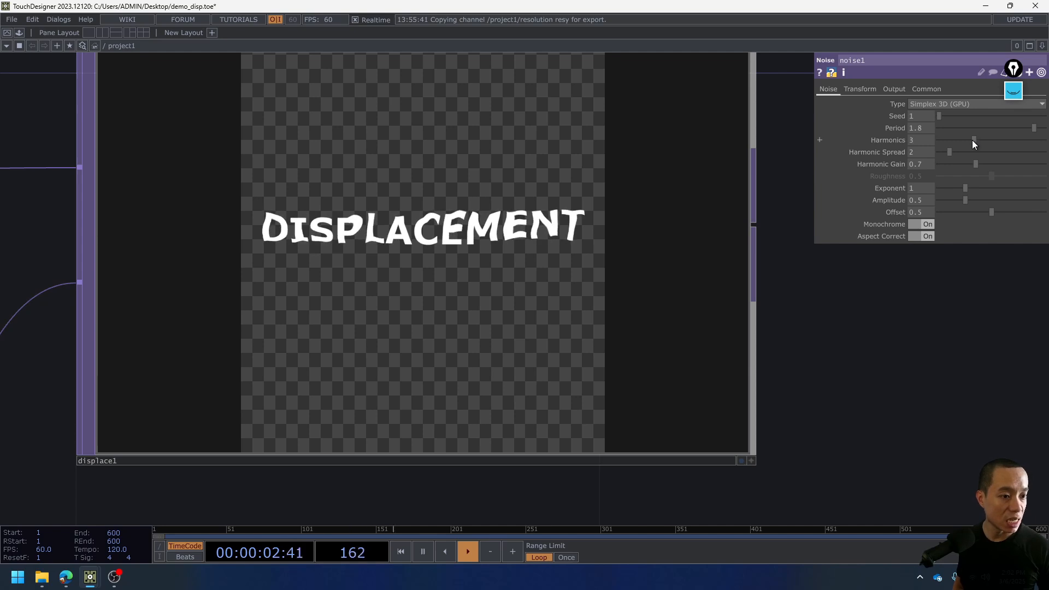
left_click_drag(975, 140, 951, 150)
scroll(541, 183, "down", 2)
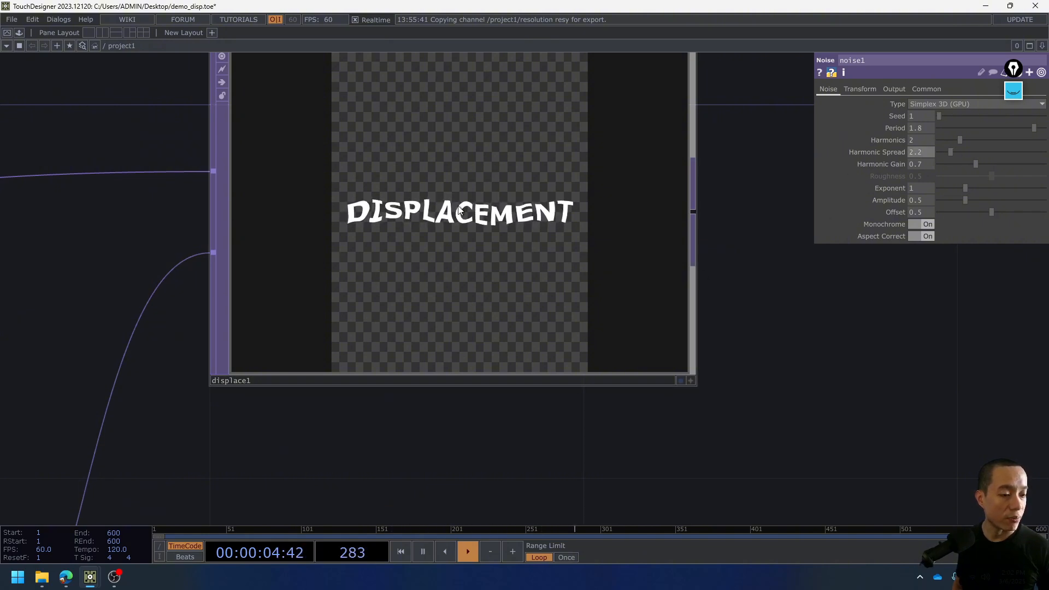
Try a Harmonic Gain of 1.6 on the Noise TOP, then settle on 1.03.
scroll(463, 210, "down", 2)
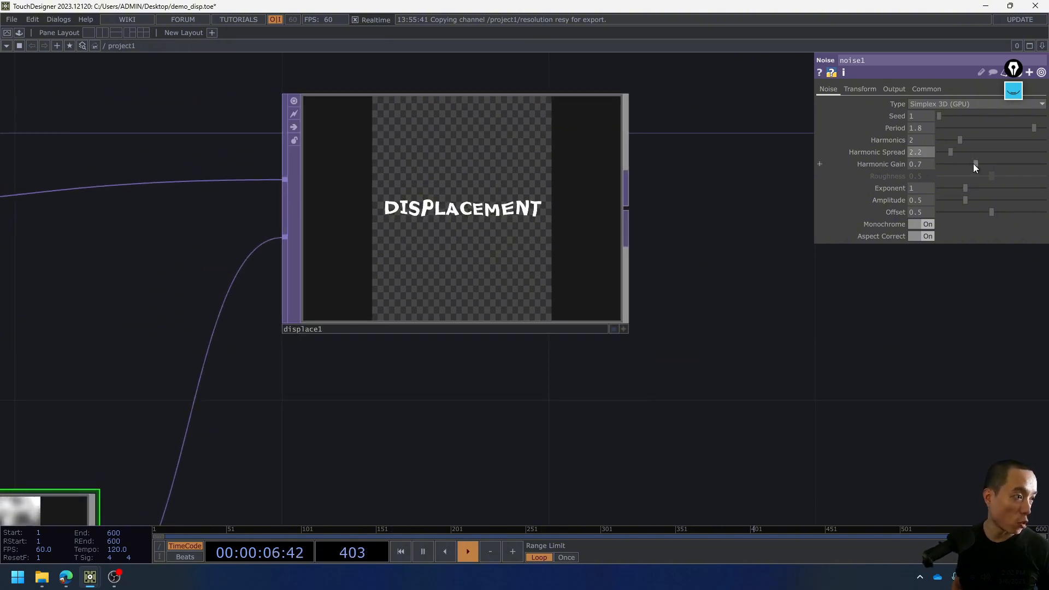
left_click_drag(976, 163, 1007, 164)
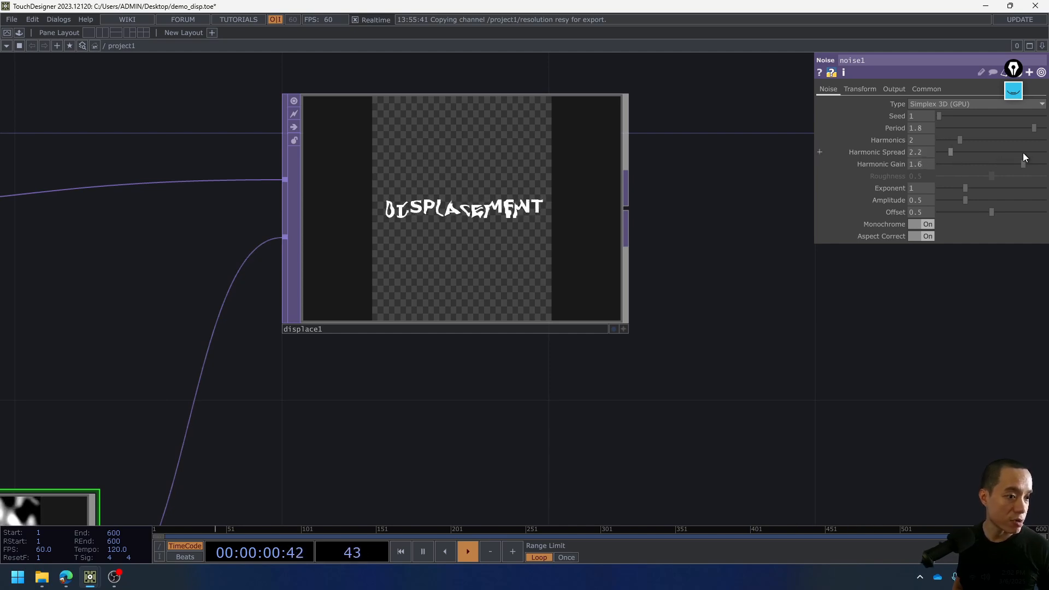
left_click_drag(1023, 154, 993, 149)
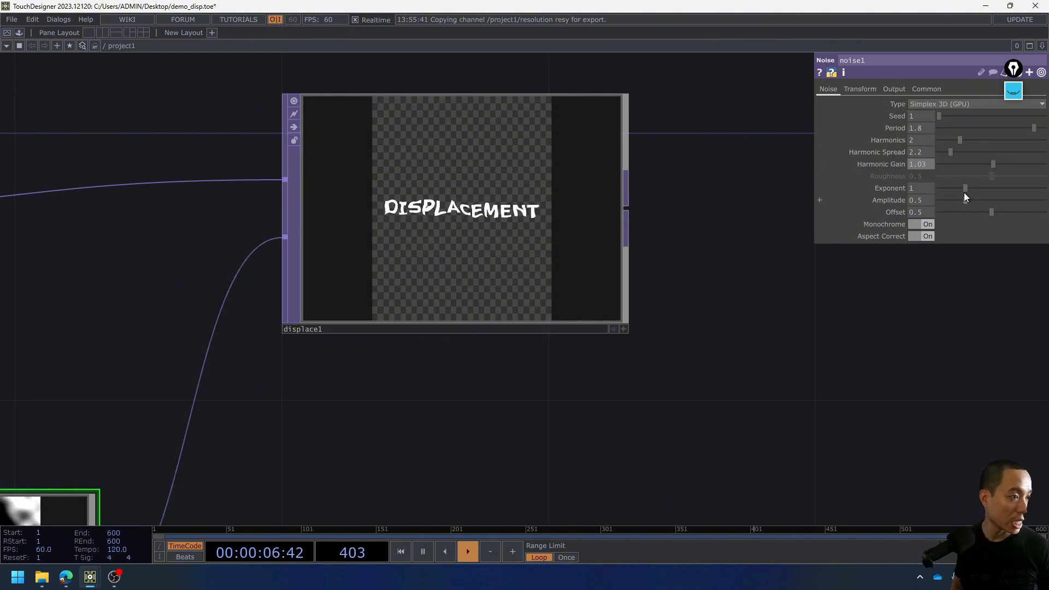
Set the Noise TOP's Exponent to 0.23 and inspect the sharply broken-up text.
left_click_drag(964, 188, 944, 175)
scroll(472, 232, "up", 5)
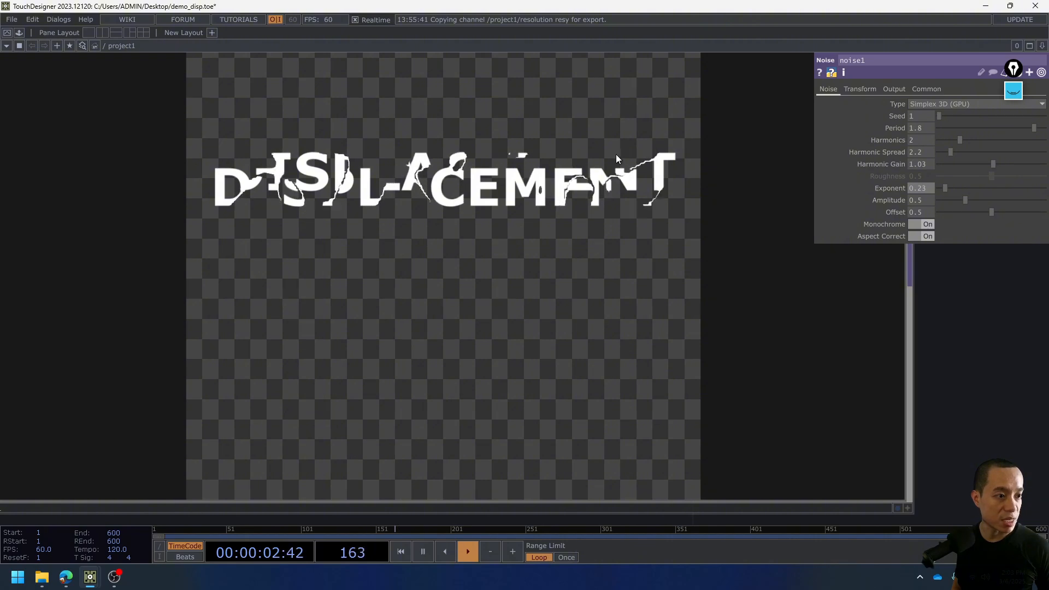
scroll(616, 202, "down", 8)
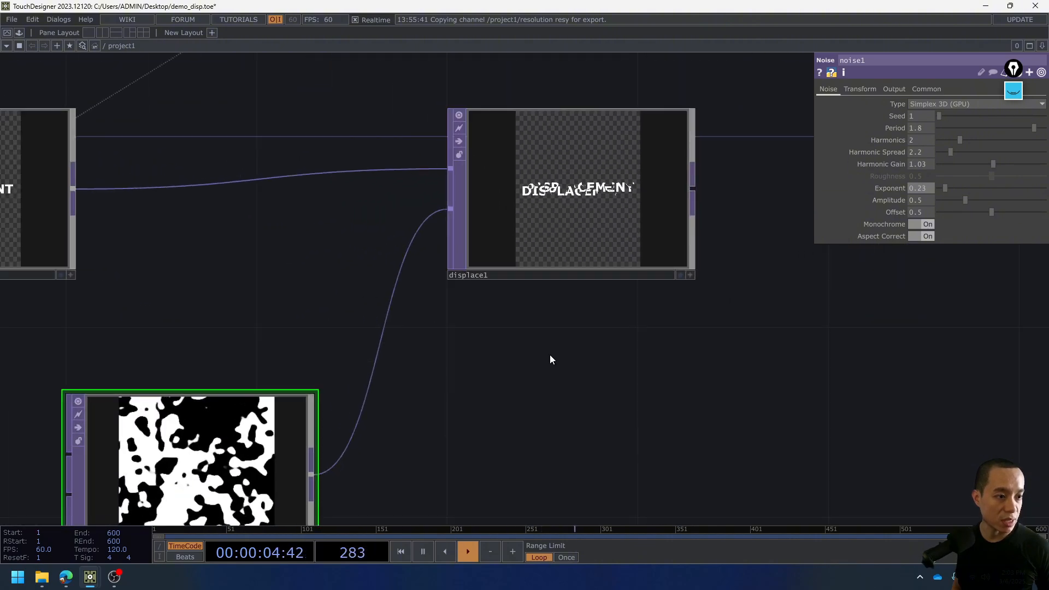
Set the Noise TOP's Exponent to 0.83 and Amplitude to 1.11, and inspect the distorted text.
left_click_drag(548, 354, 414, 277)
scroll(153, 358, "down", 3)
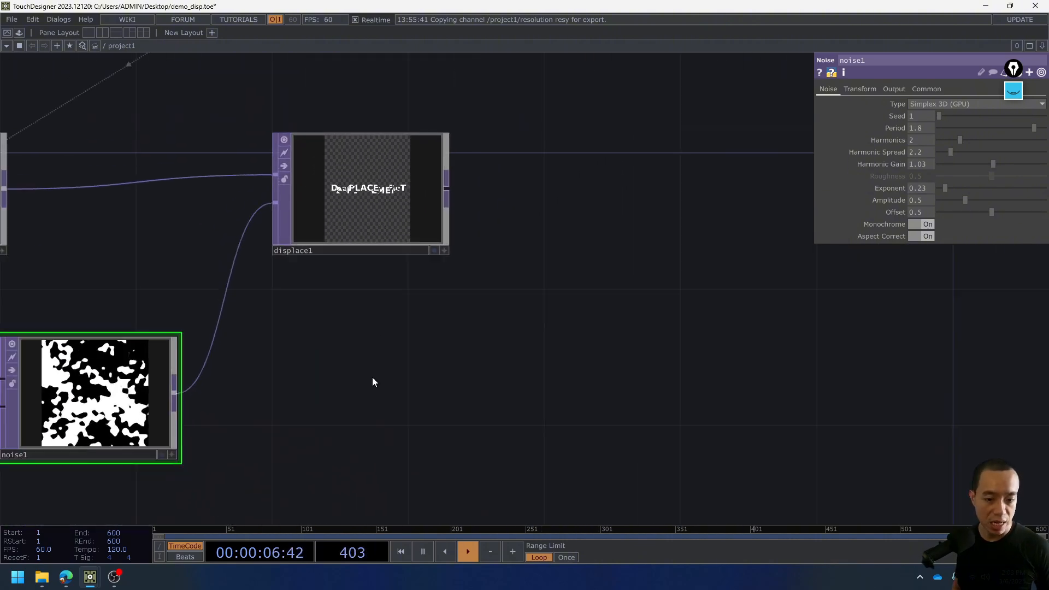
left_click_drag(373, 377, 421, 353)
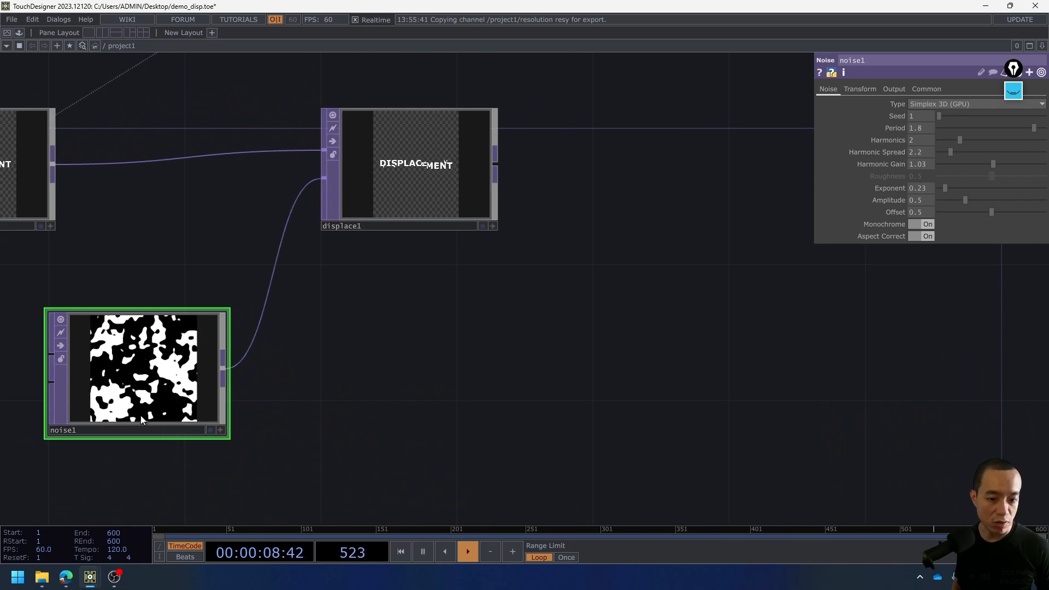
mouse_move(946, 188)
left_mouse_down()
mouse_move(1002, 176)
mouse_move(946, 179)
mouse_move(986, 168)
mouse_move(954, 201)
mouse_move(1043, 186)
mouse_move(962, 182)
left_mouse_up()
scroll(402, 192, "up", 3)
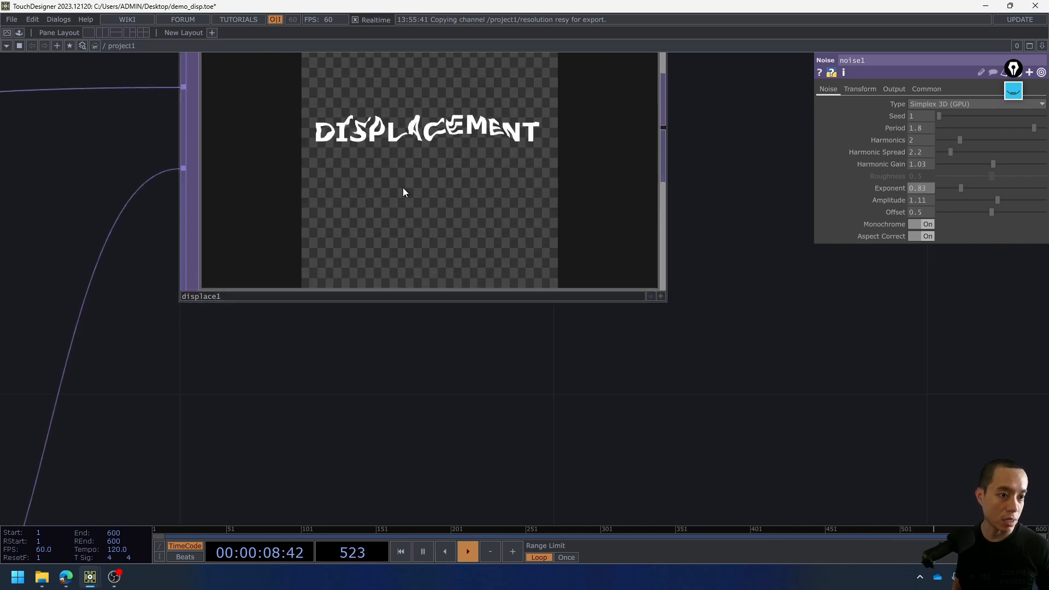
scroll(402, 188, "down", 1)
scroll(403, 187, "down", 4)
Add an Out TOP after the Displace TOP and wire the displaced text into it.
left_click_drag(623, 251, 526, 322)
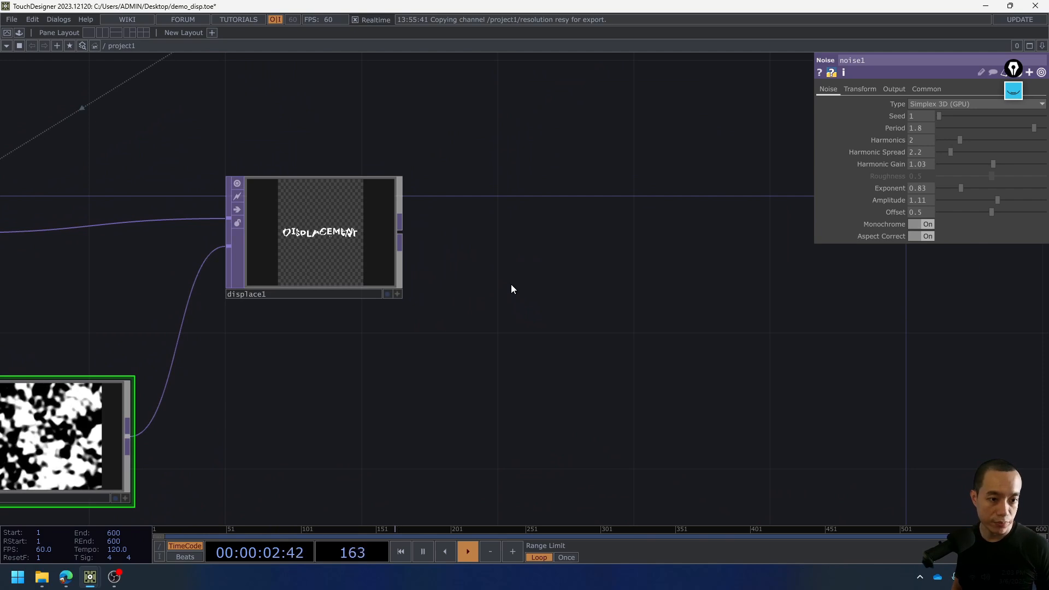
scroll(511, 264, "down", 1)
scroll(512, 263, "down", 2)
left_click_drag(585, 267, 406, 277)
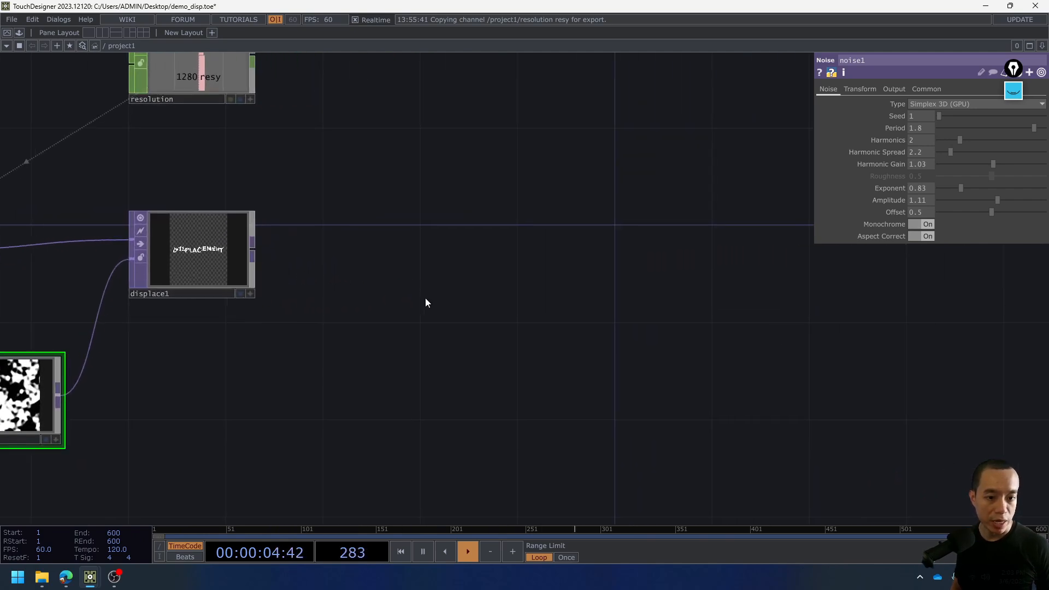
left_click_drag(329, 306, 360, 287)
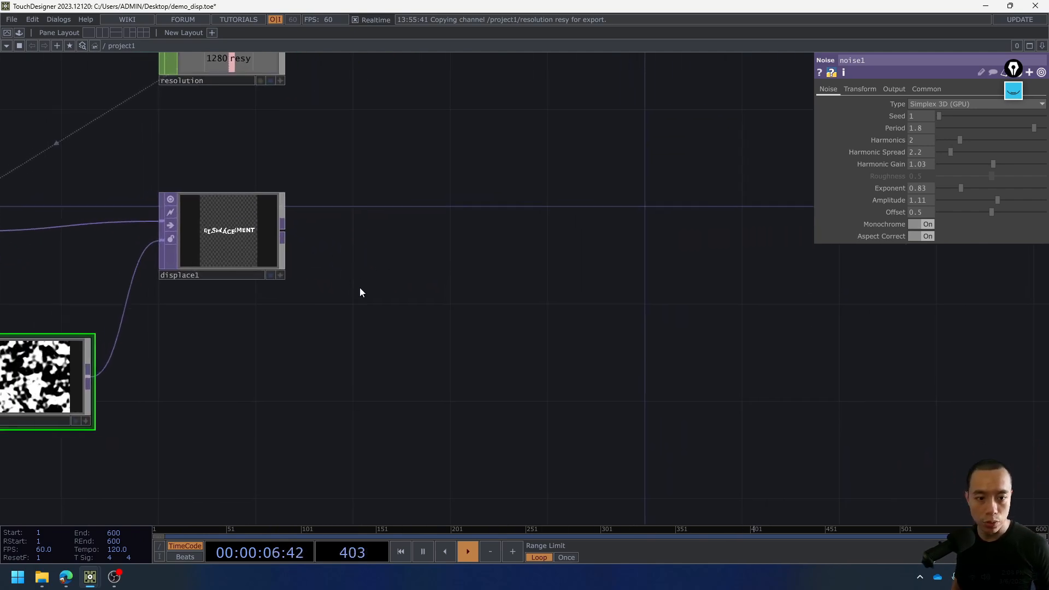
key("Tab")
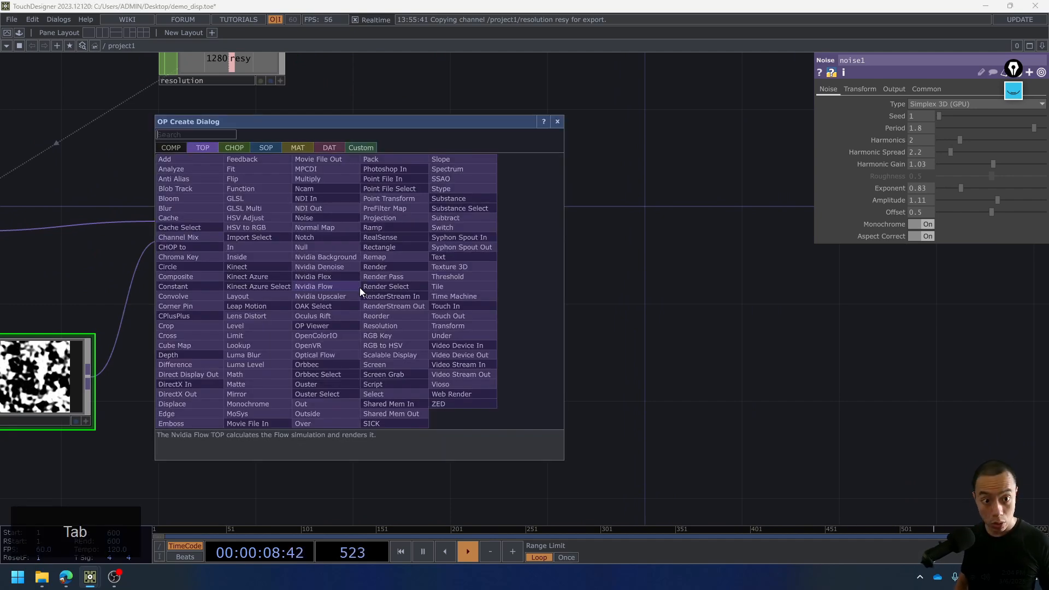
type("out")
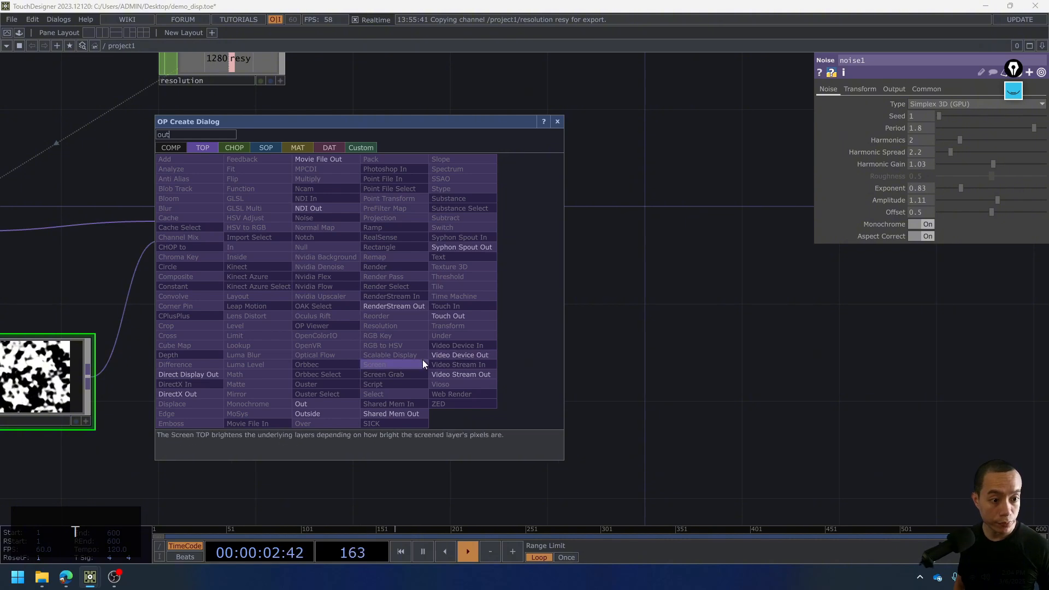
left_click(326, 406)
left_click(462, 240)
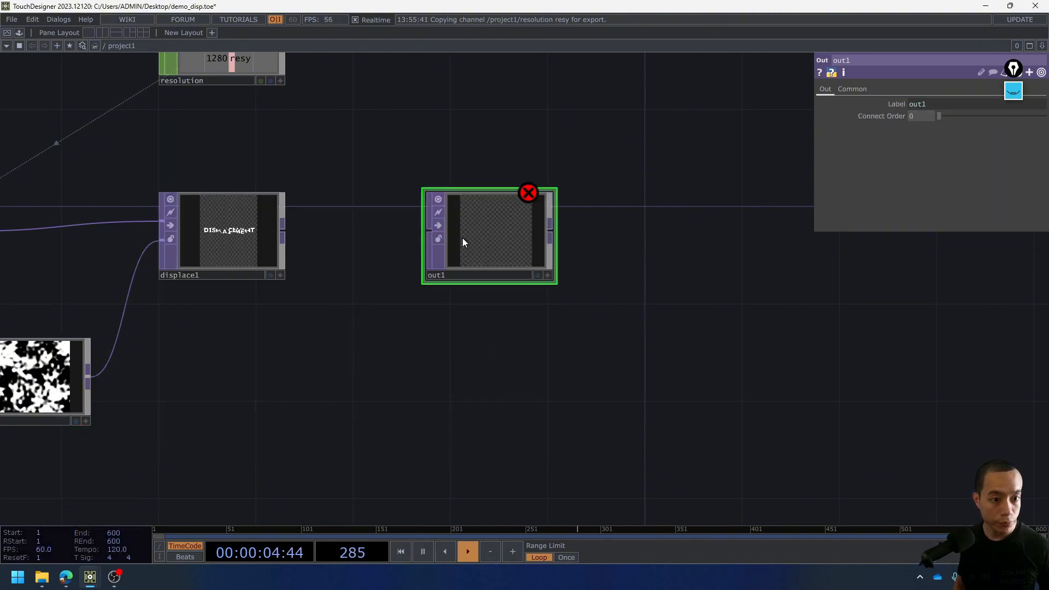
left_click_drag(282, 230, 428, 233)
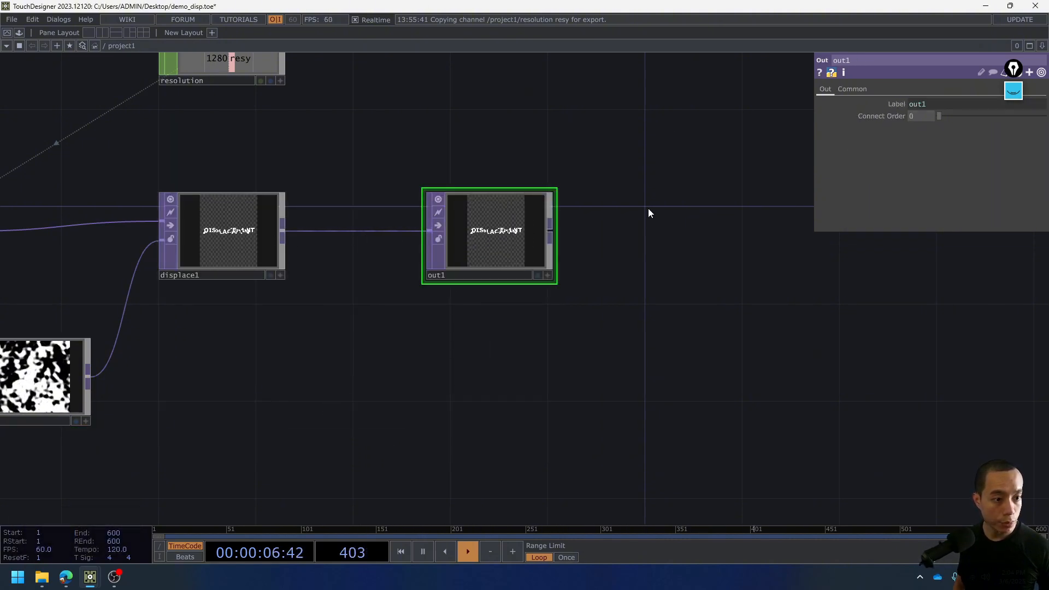
scroll(507, 252, "up", 3)
scroll(519, 218, "down", 2)
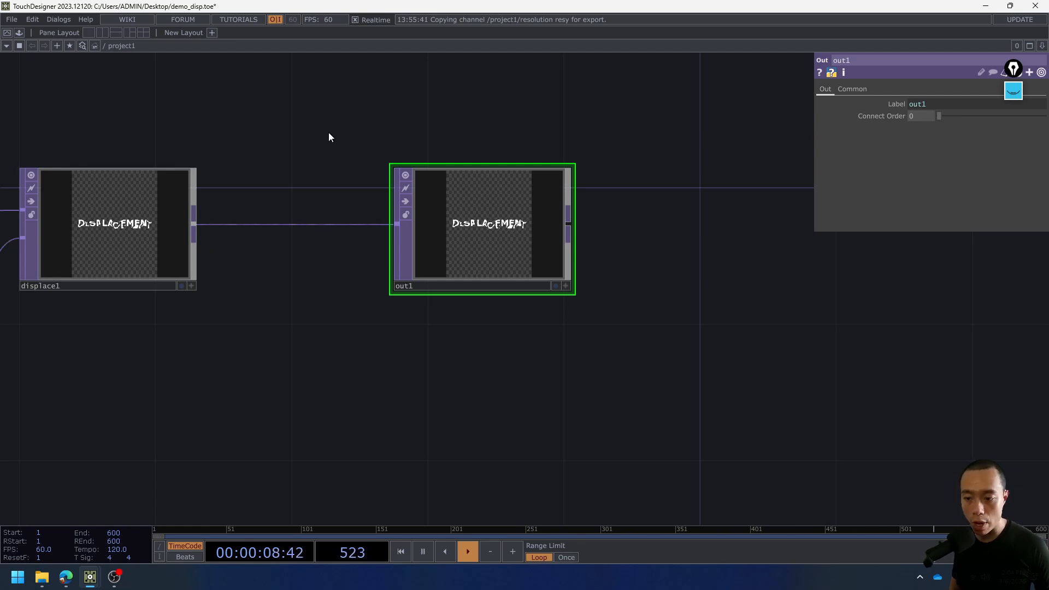
Split the workspace into two side-by-side panes, one showing the project1 container's layout settings and the other its inner network.
key("u")
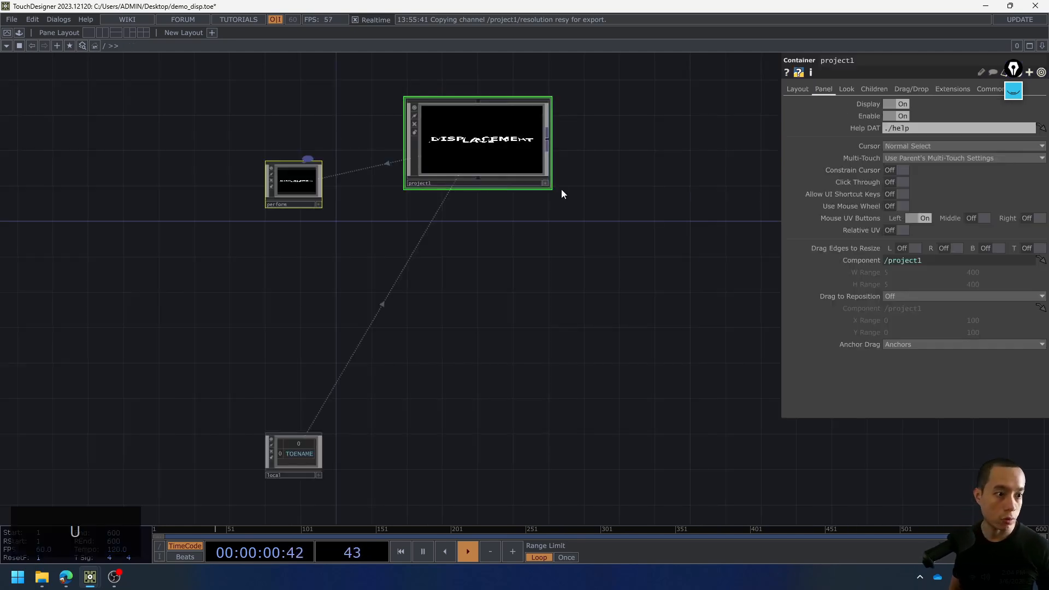
scroll(247, 299, "up", 5)
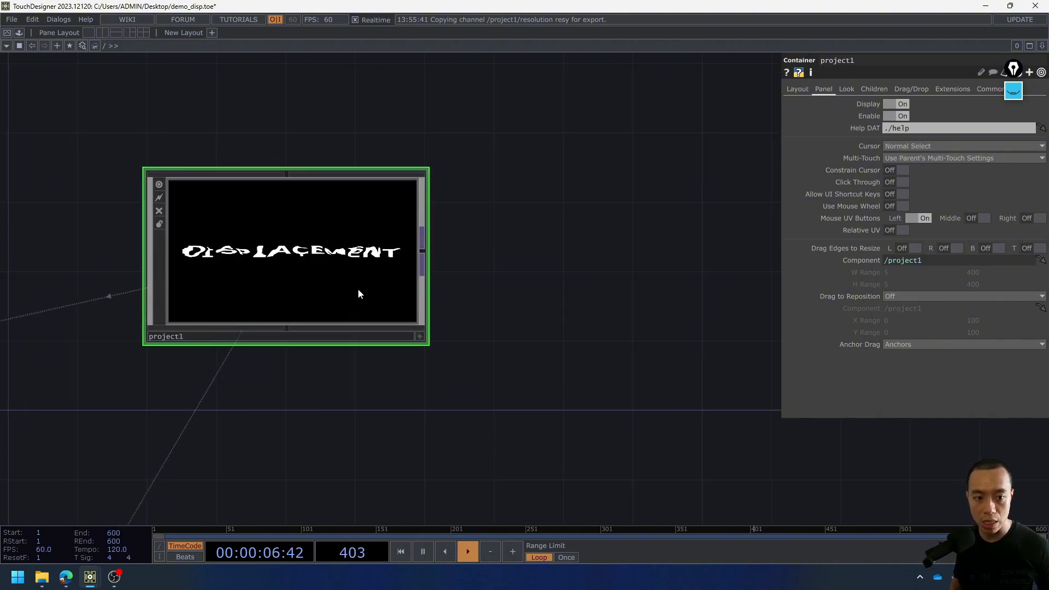
left_click(797, 89)
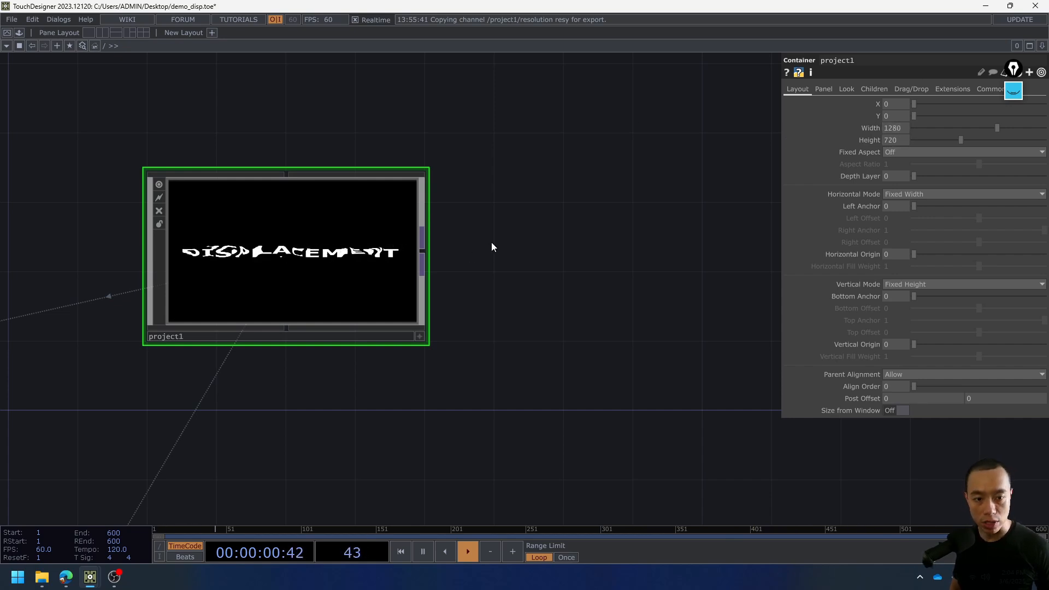
left_click(104, 32)
key("h")
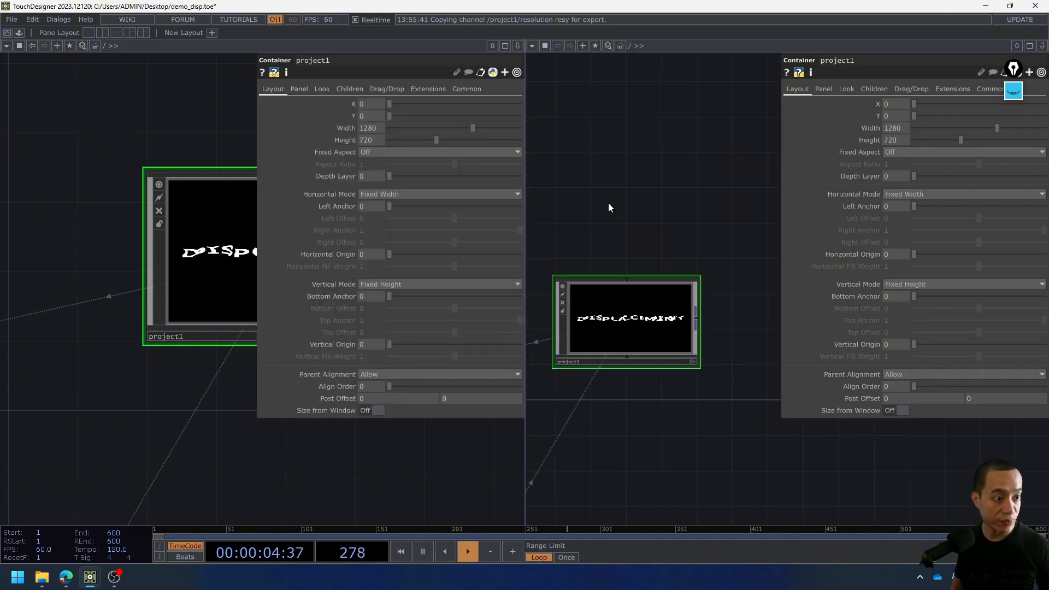
key("i")
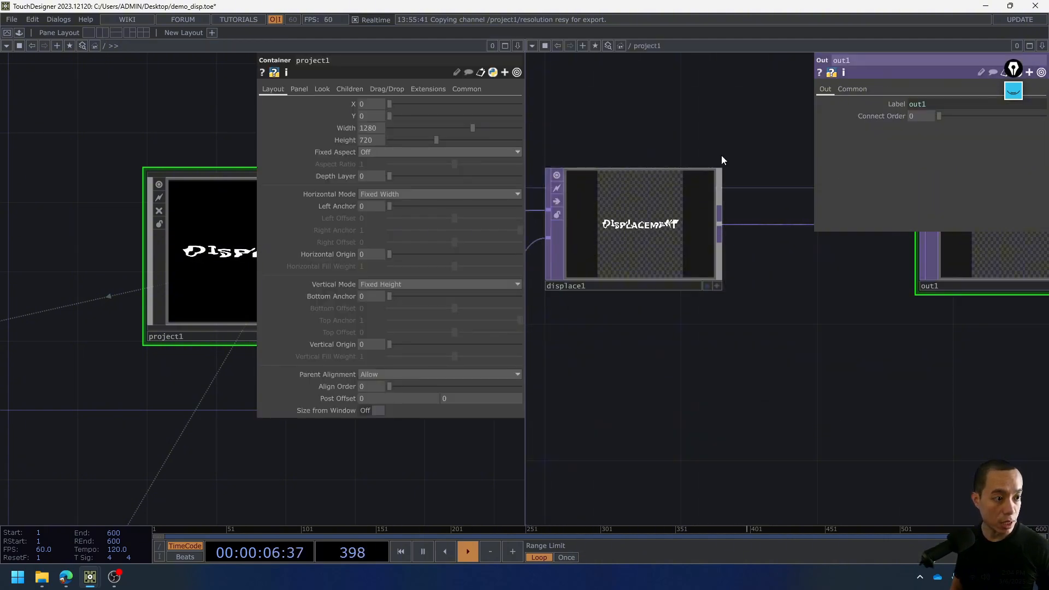
scroll(722, 152, "down", 4)
left_click_drag(726, 129, 741, 298)
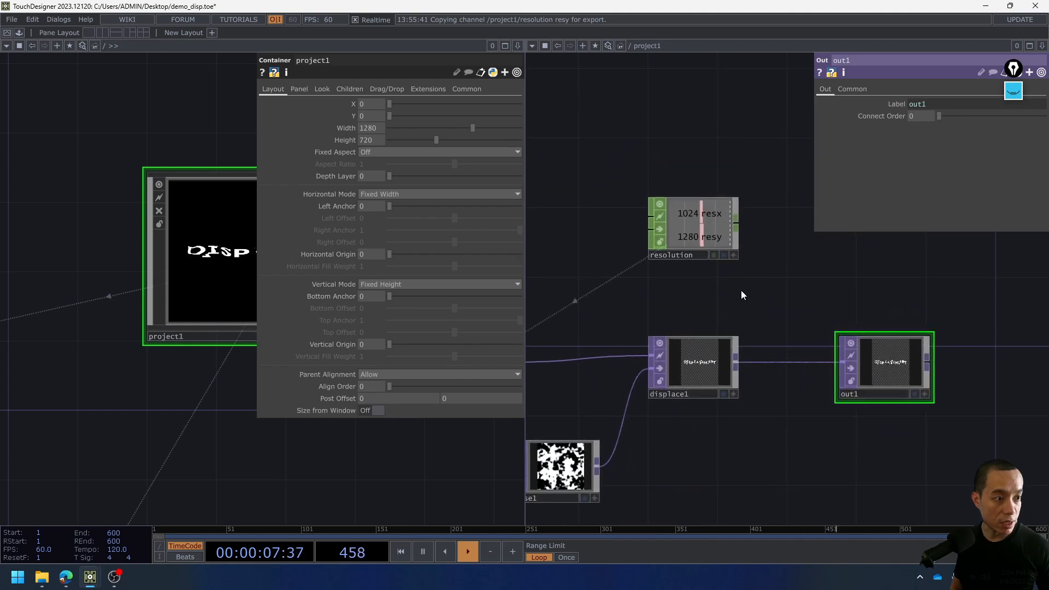
Link the project1 container's Width to resx and Height to resy of the resolution CHOP as CHOP references.
left_click(735, 255)
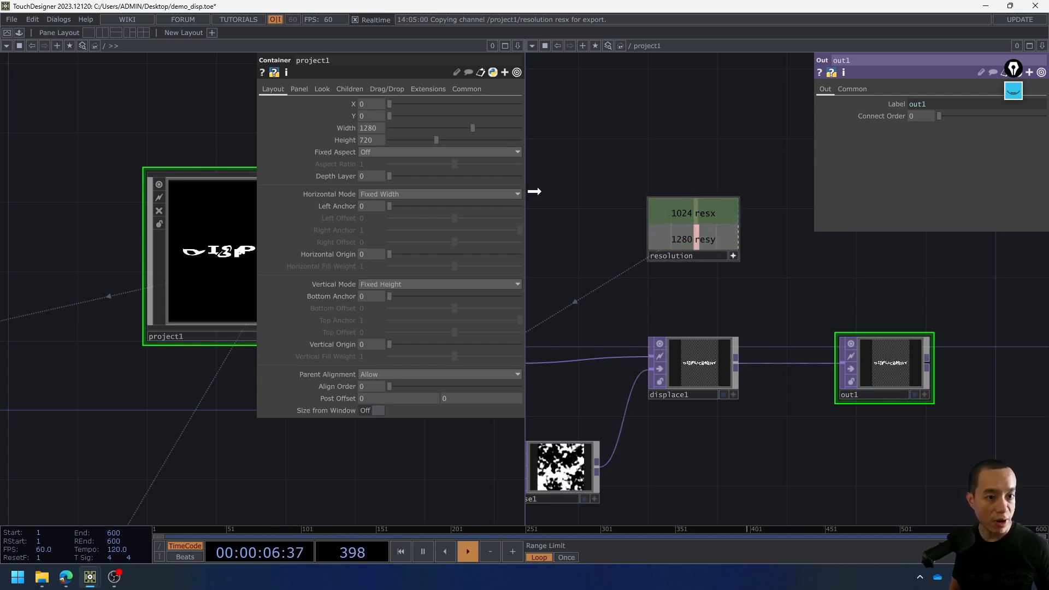
left_click_drag(534, 191, 349, 130)
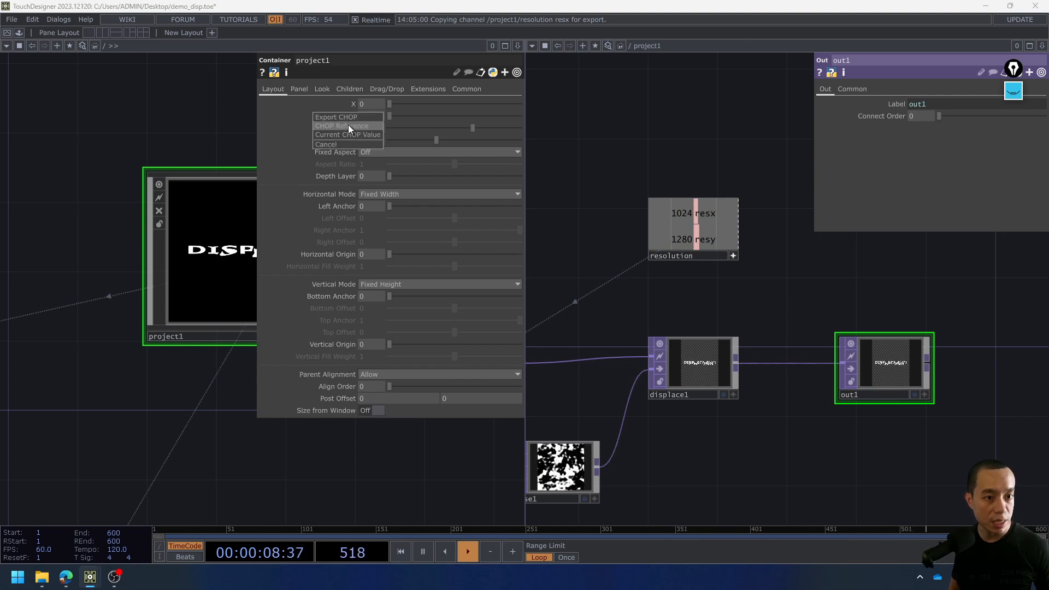
left_click(349, 126)
left_click_drag(685, 238, 345, 142)
left_click(349, 139)
Switch the second pane to a Panel view of project1 to preview the output.
scroll(206, 408, "down", 3)
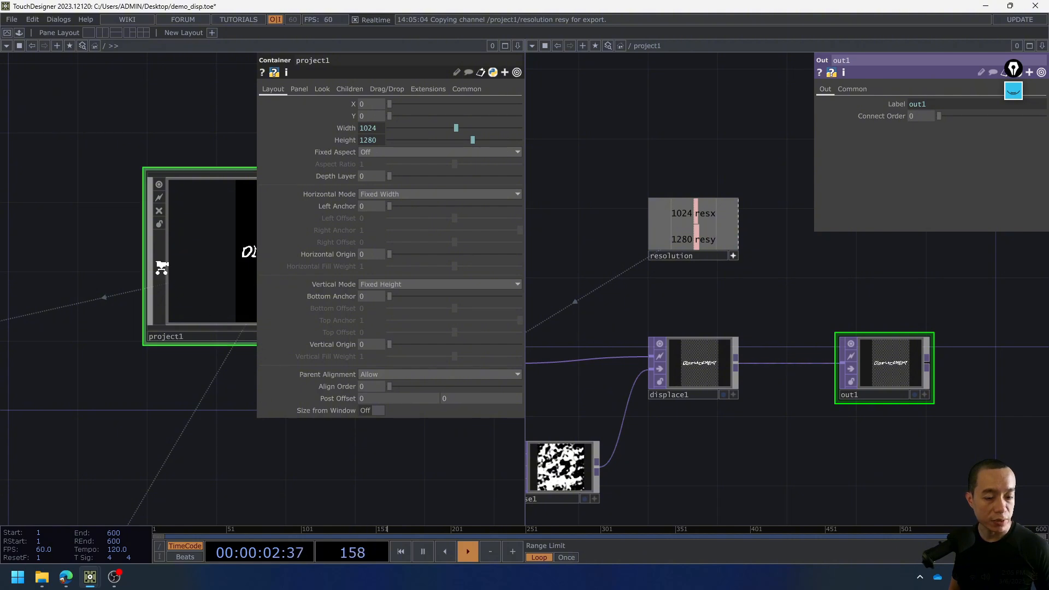
left_click_drag(205, 408, 63, 382)
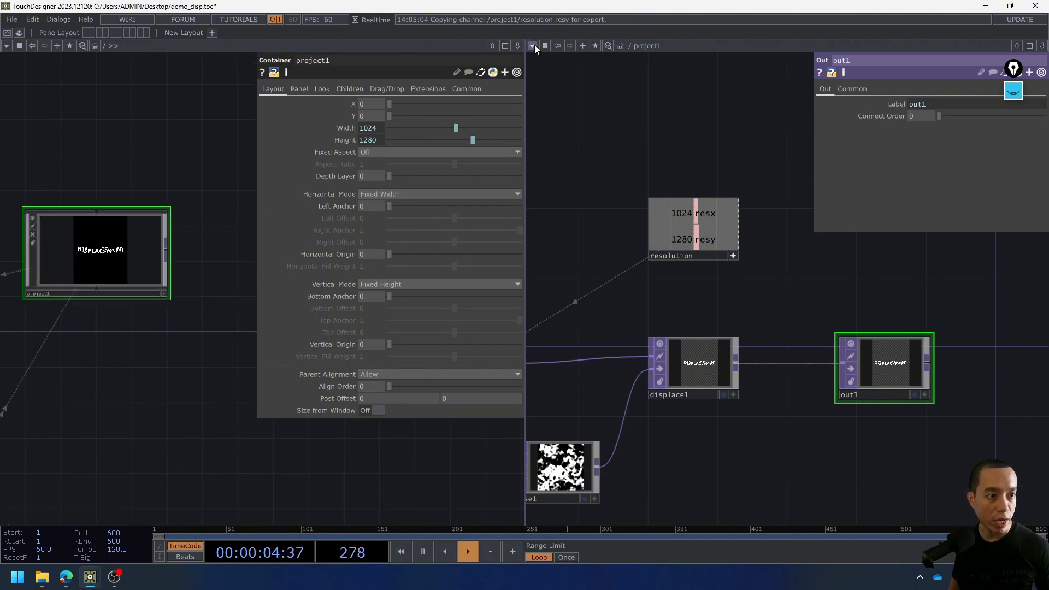
left_click(533, 46)
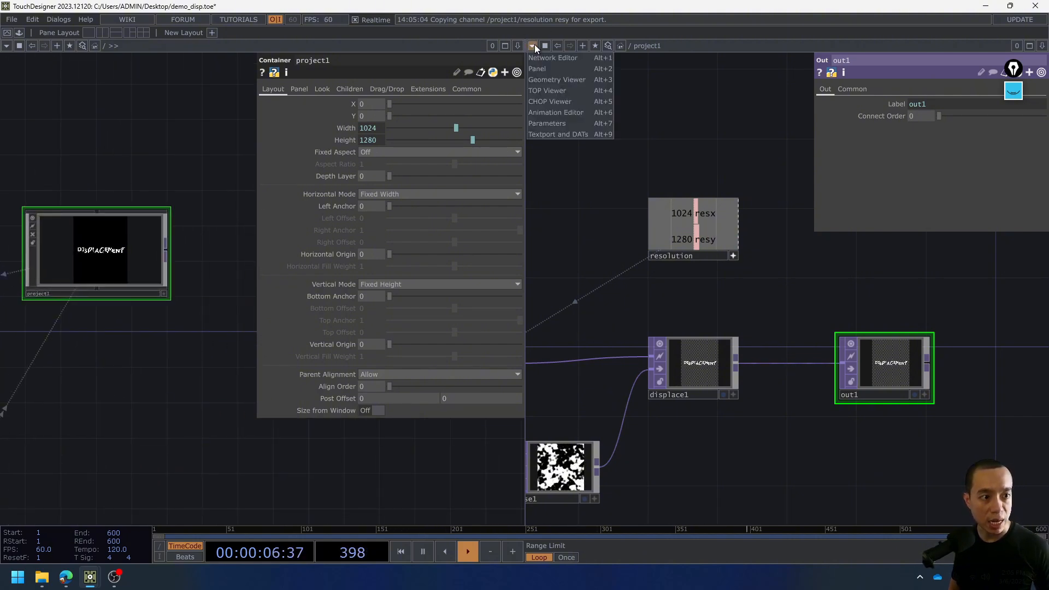
left_click(539, 68)
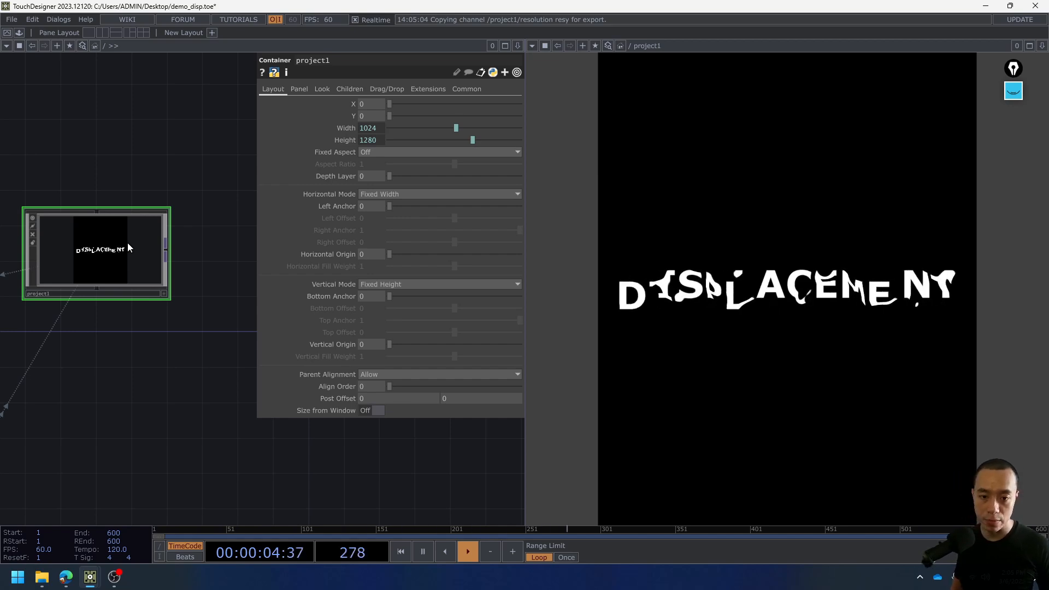
Enter the project1 network beside the output preview, hide its parameters, and widen the network pane.
key("i")
scroll(421, 355, "down", 2)
scroll(421, 355, "down", 1)
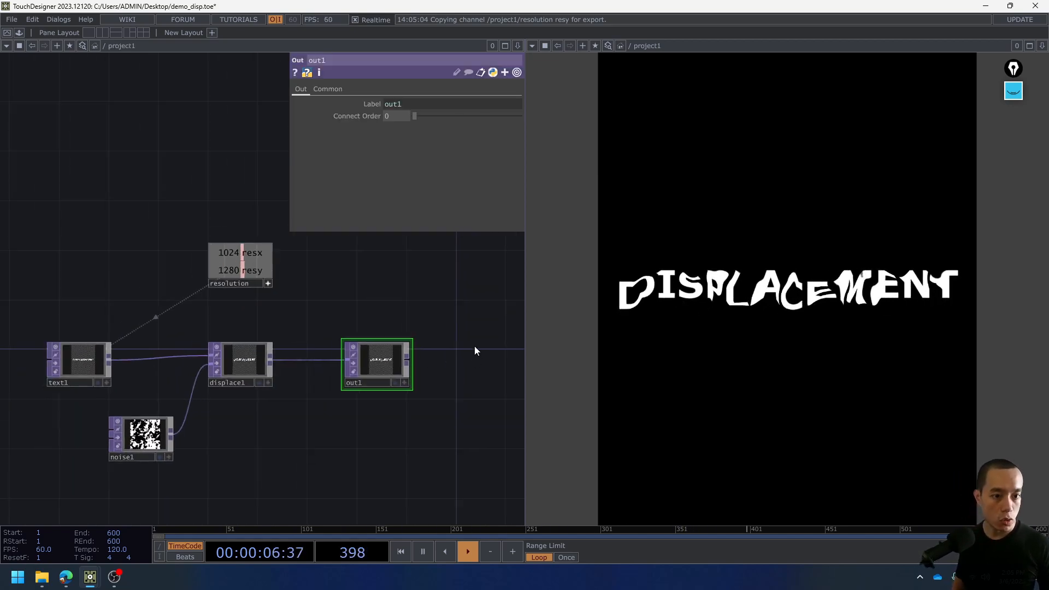
left_click_drag(474, 345, 377, 282)
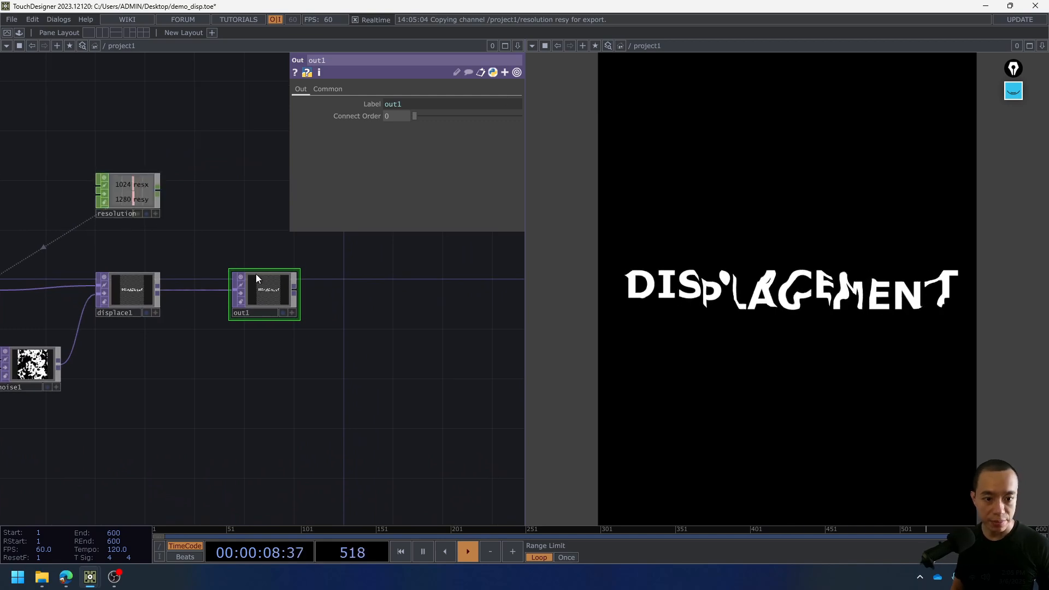
scroll(264, 276, "down", 3)
scroll(211, 267, "up", 6)
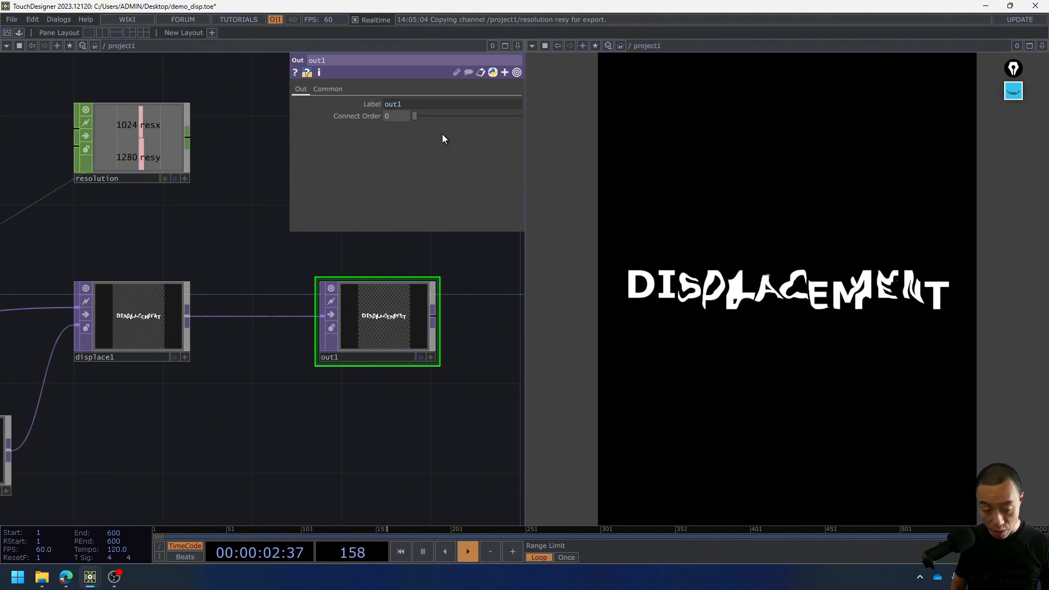
key("p")
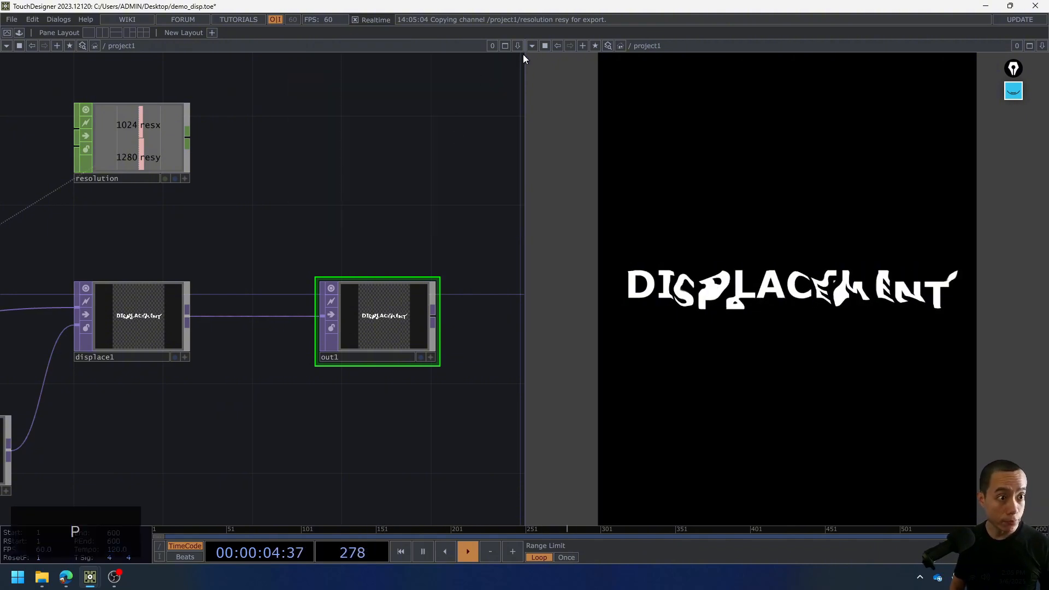
left_click_drag(525, 54, 641, 63)
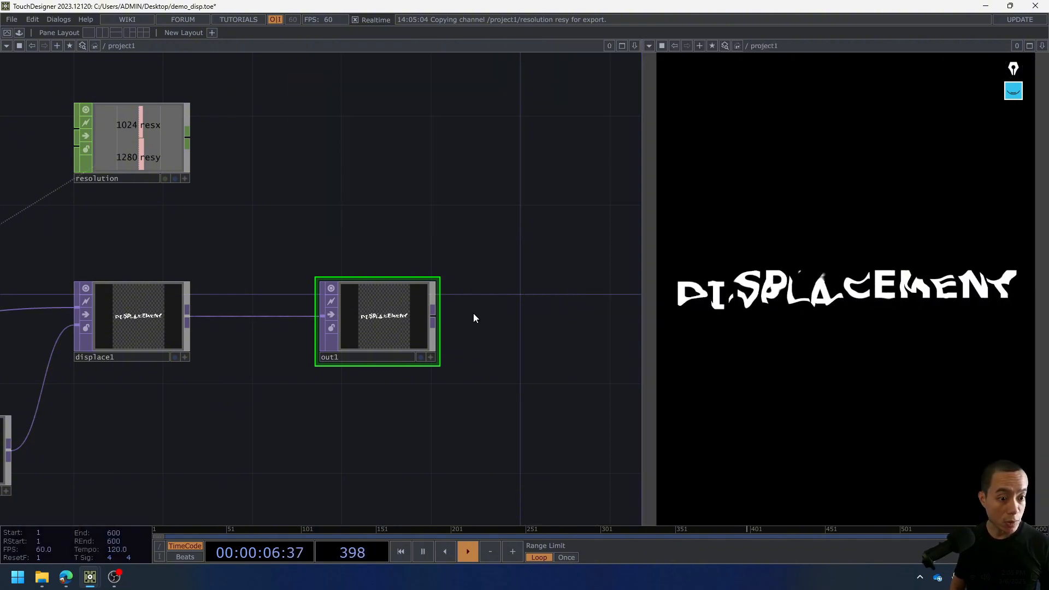
Add a second Displace TOP below the first and wire the Text TOP into its first input.
scroll(544, 285, "up", 3)
key("Tab")
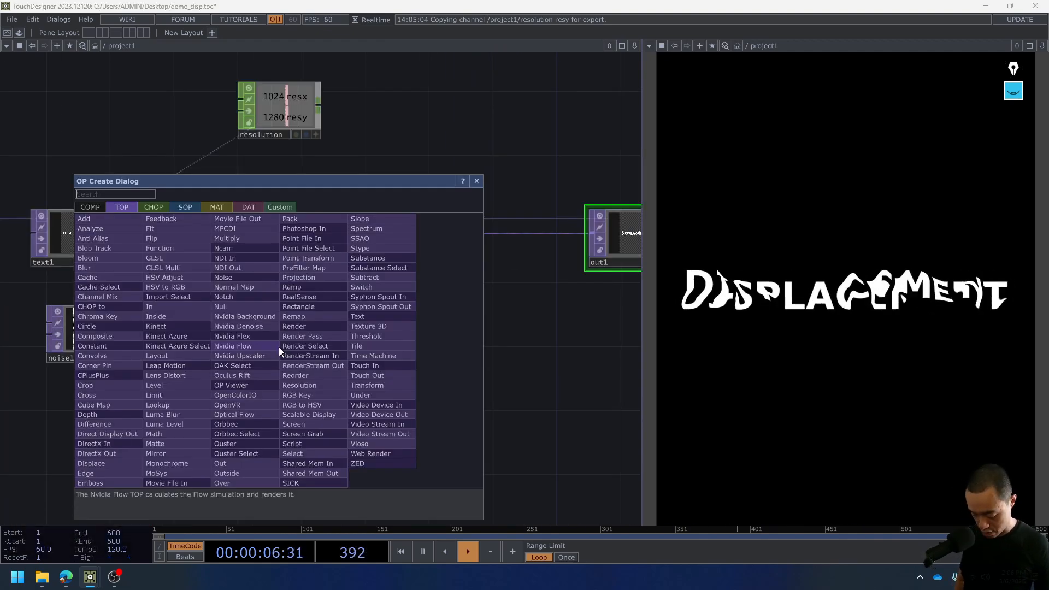
type("disp")
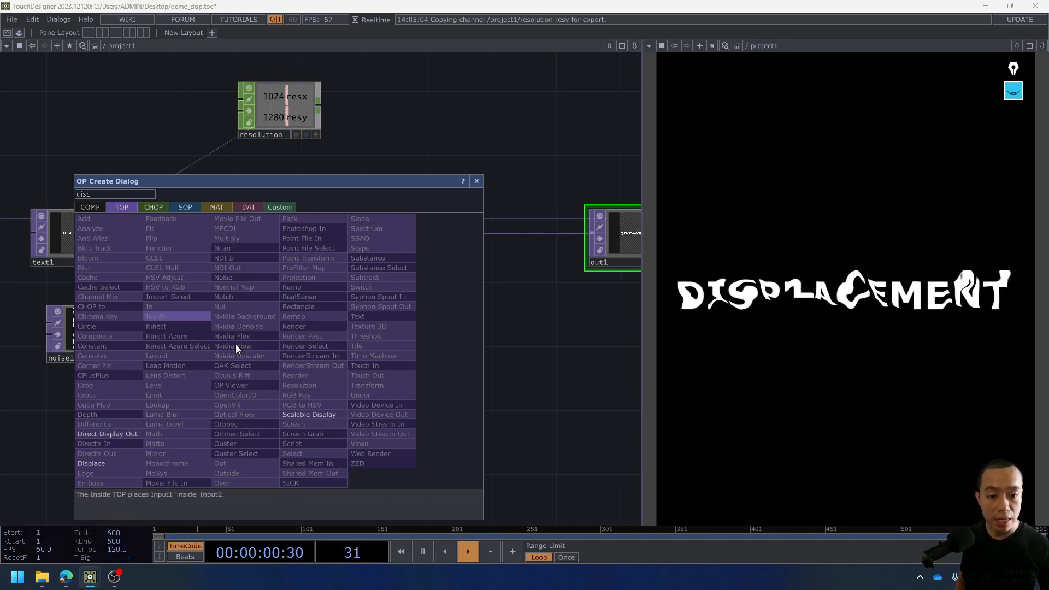
left_click(120, 463)
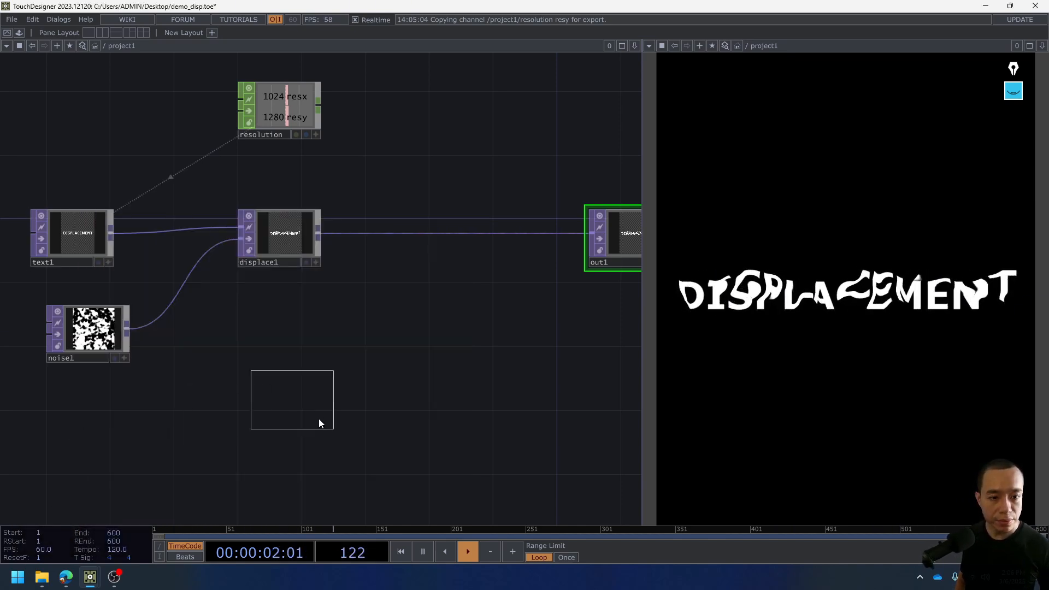
left_click(284, 389)
left_click_drag(111, 233, 279, 413)
Add a Ramp TOP below the Noise TOP and wire it into the second Displace TOP's second input.
scroll(364, 416, "down", 1)
scroll(363, 416, "down", 1)
key("Tab")
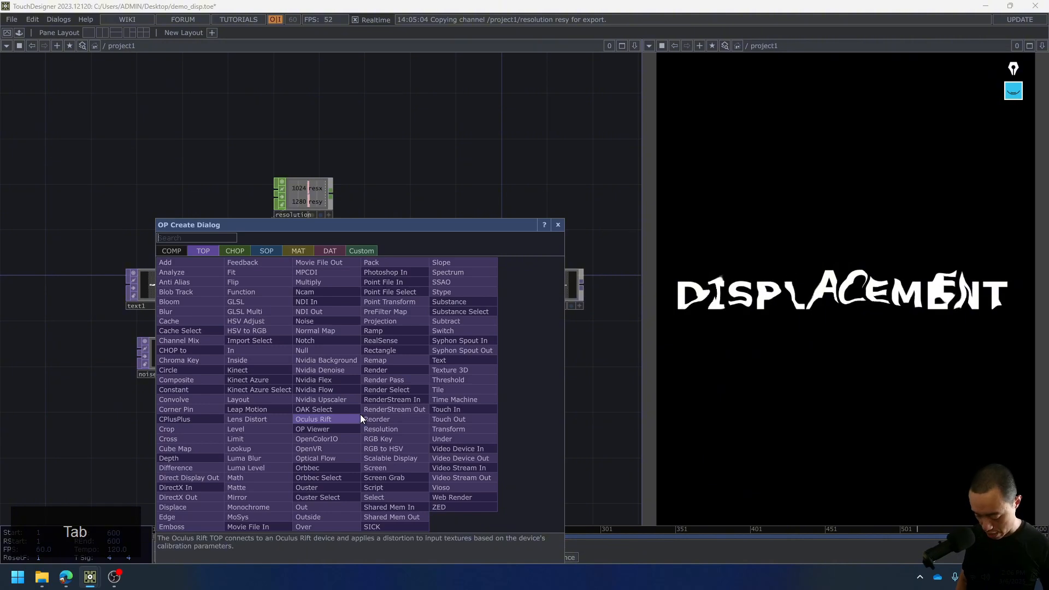
type("ramp")
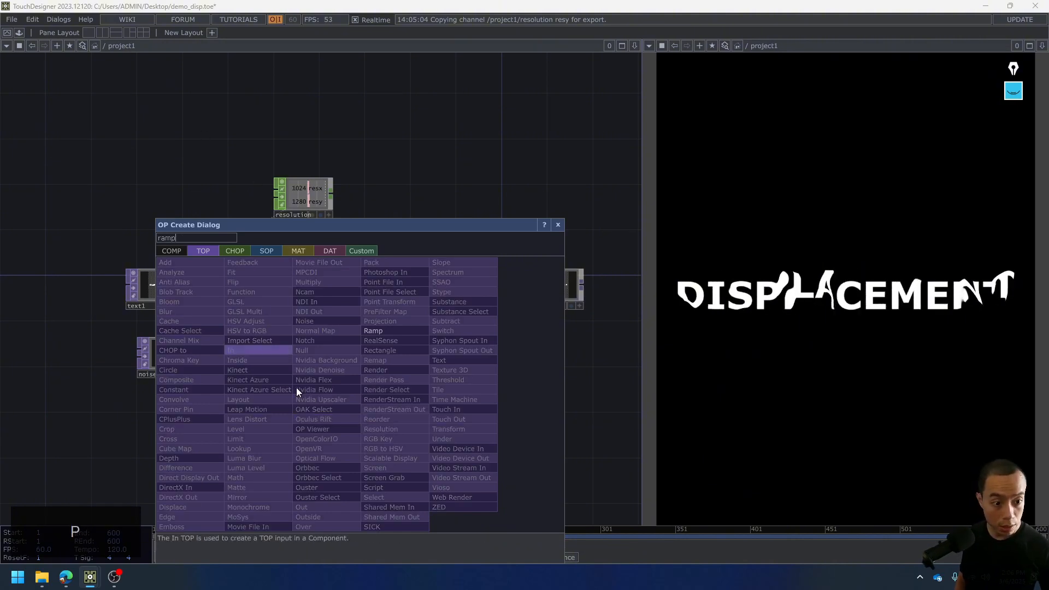
left_click(394, 333)
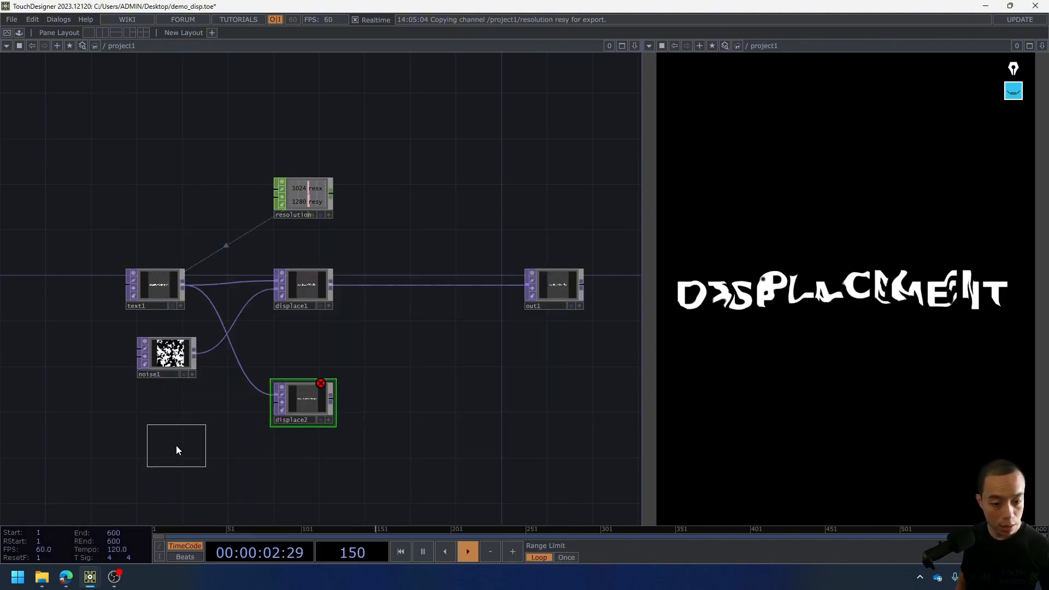
left_click(176, 450)
left_click_drag(206, 446, 273, 406)
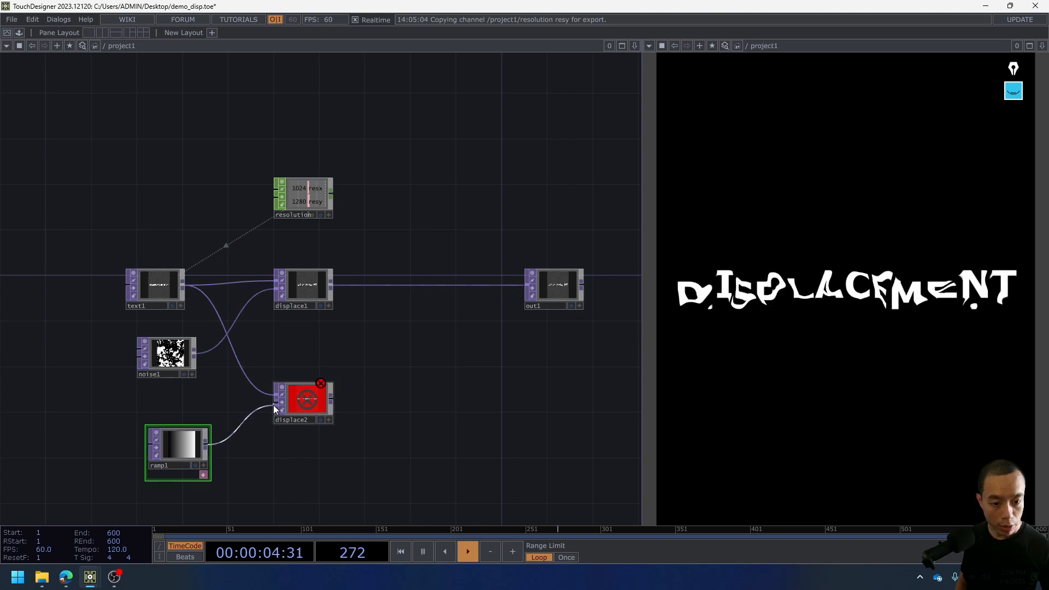
Set the second Displace TOP's Displace Weight to 0.01 on both axes.
scroll(311, 412, "up", 6)
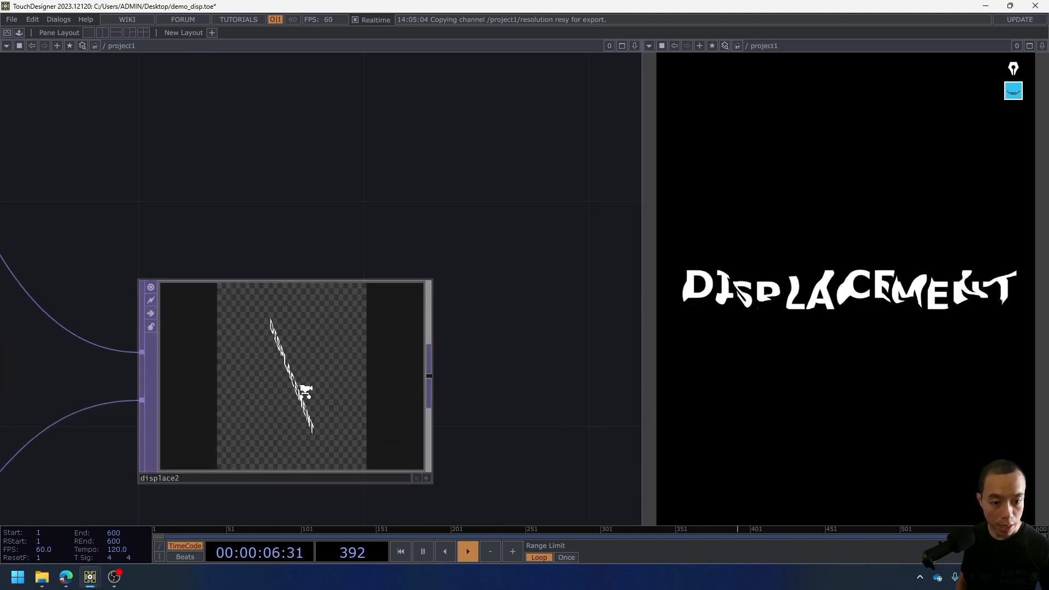
scroll(305, 391, "down", 8)
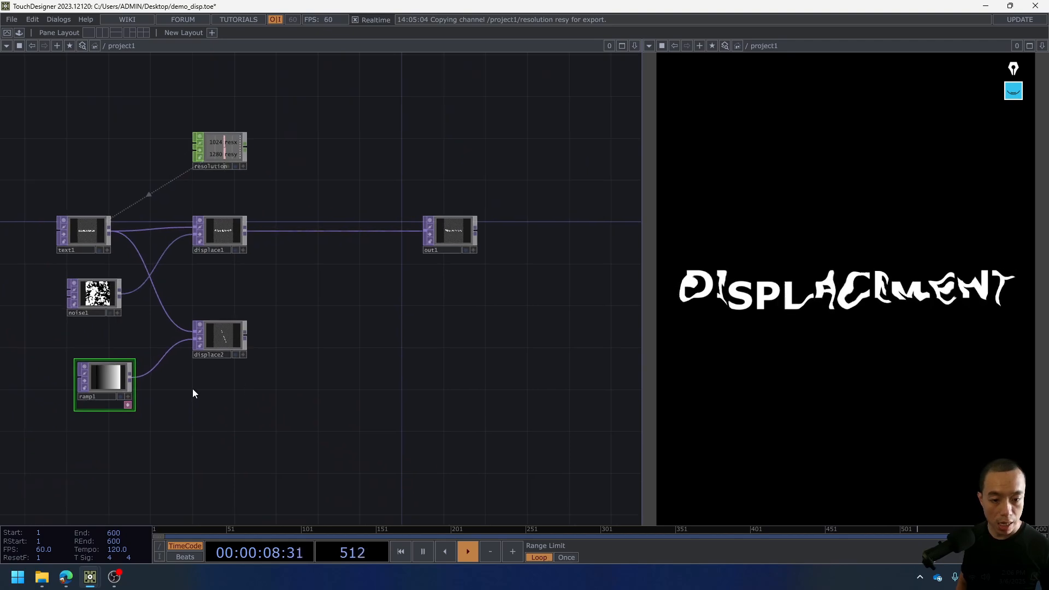
scroll(224, 345, "up", 6)
left_click(240, 284)
scroll(242, 282, "down", 3)
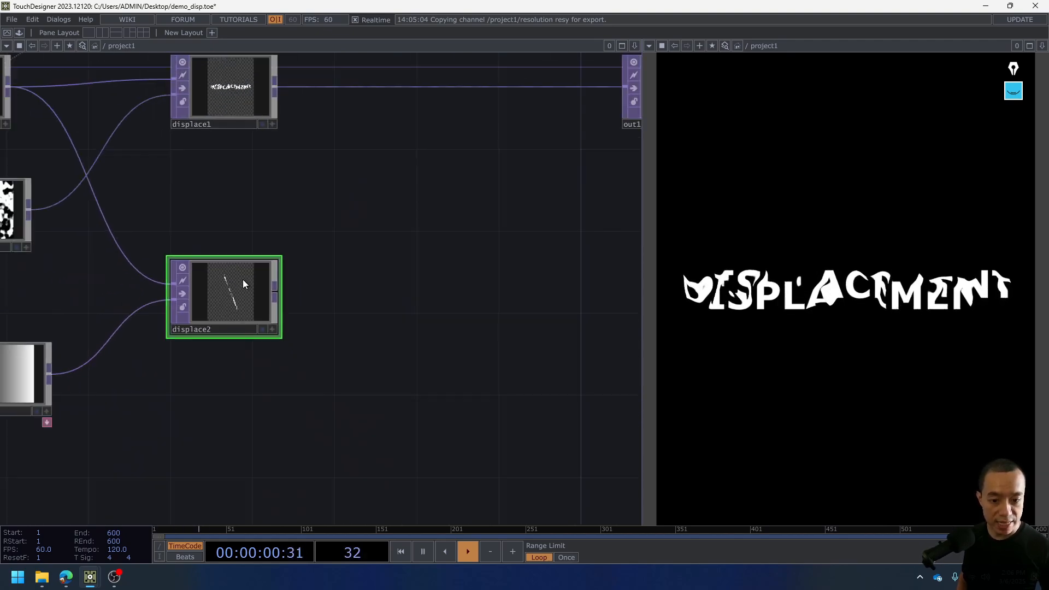
scroll(243, 282, "down", 4)
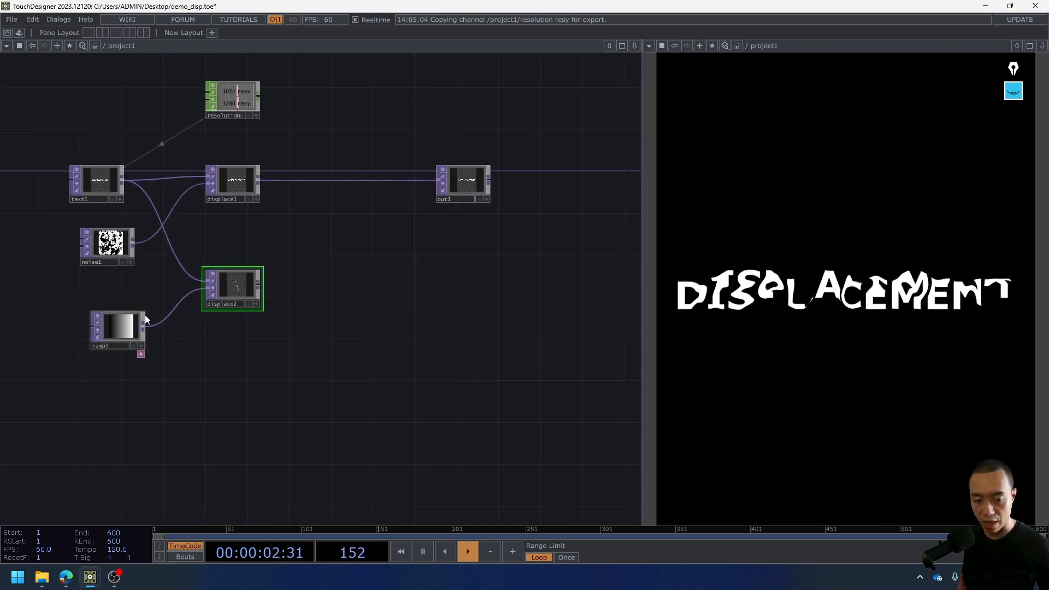
scroll(155, 286, "up", 5)
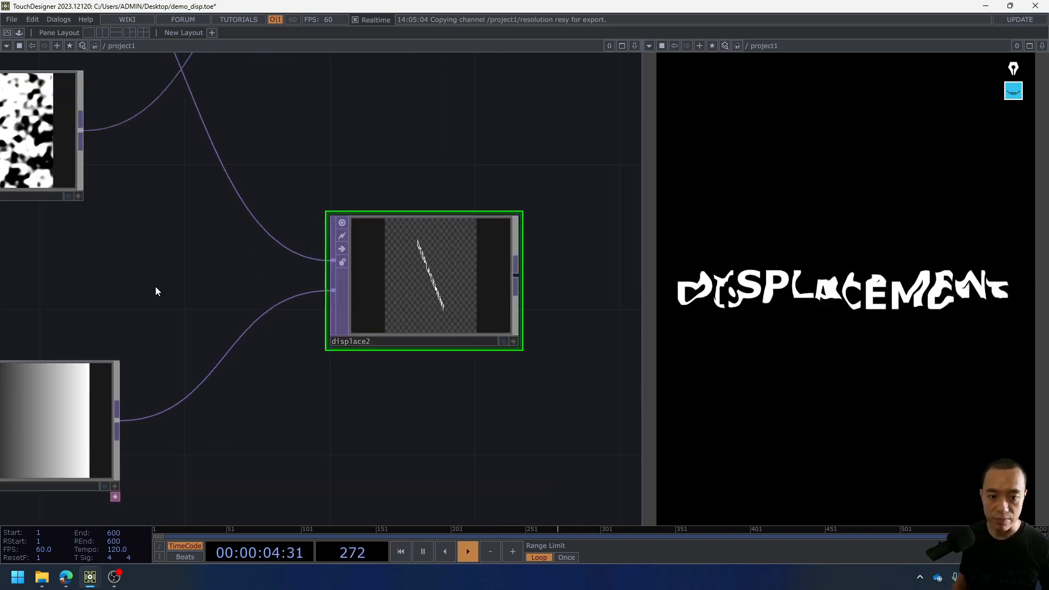
scroll(477, 244, "down", 1)
key("p")
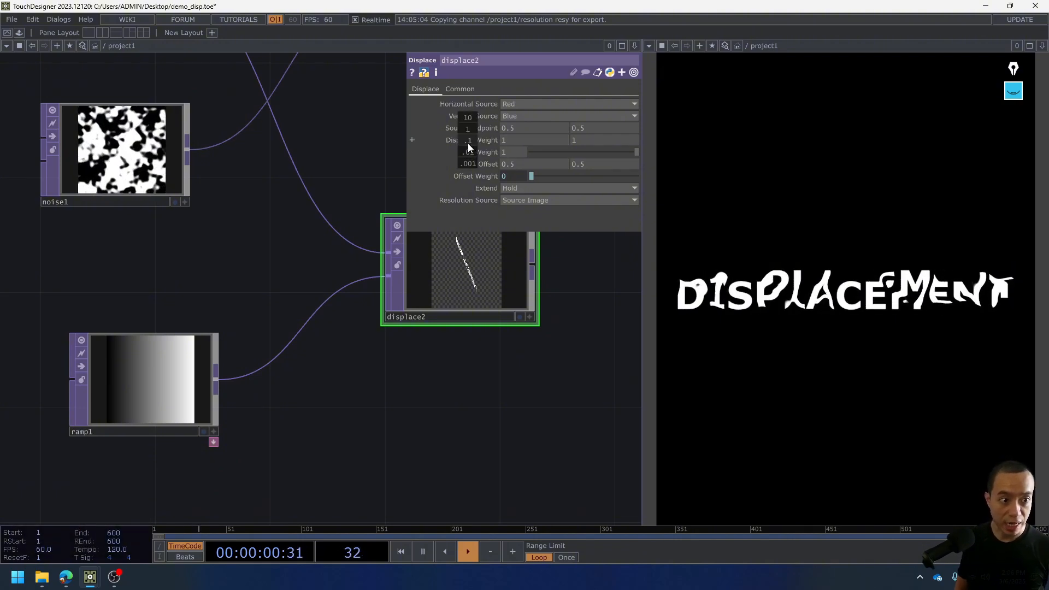
middle_click_drag(468, 143, 606, 138)
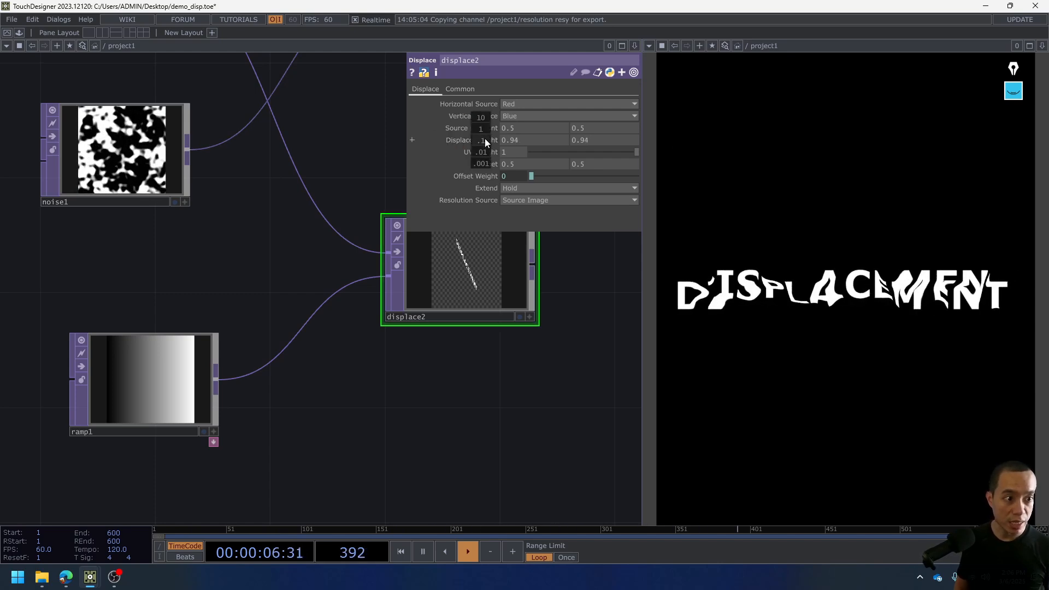
middle_click_drag(484, 138, 486, 151)
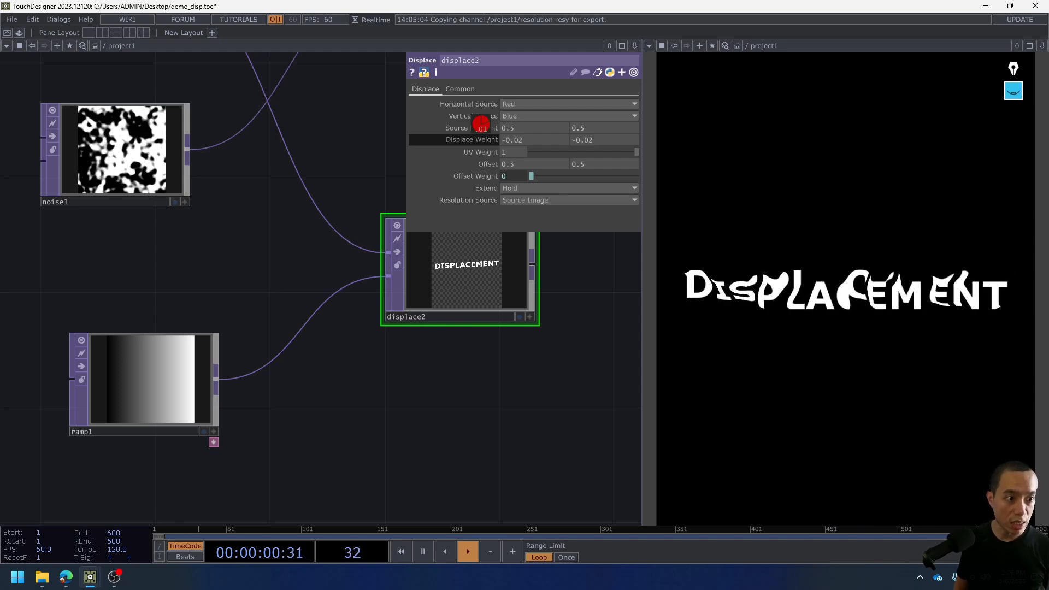
middle_click_drag(481, 129, 509, 396)
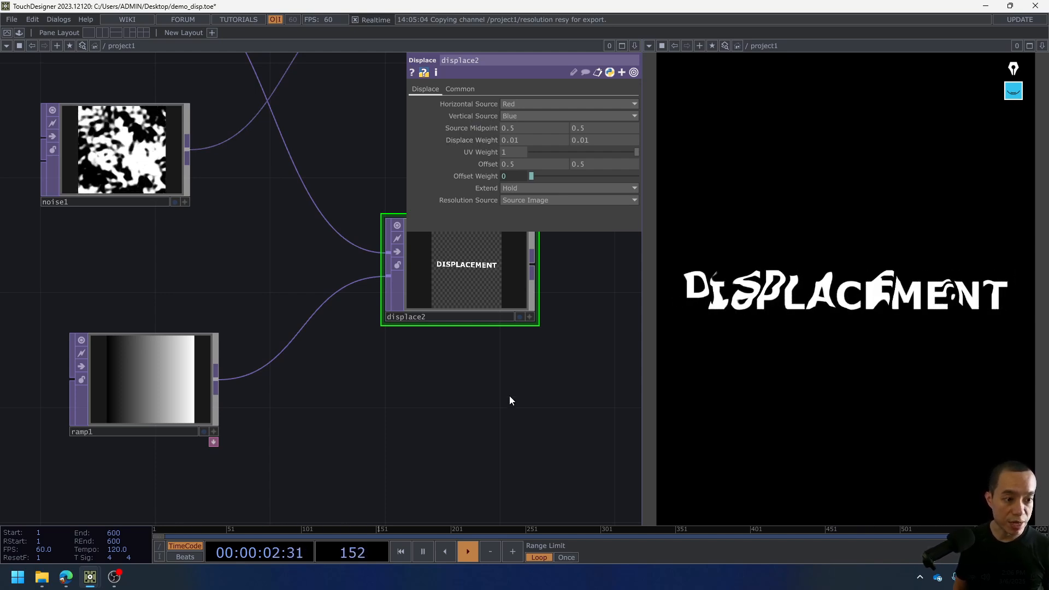
scroll(587, 257, "up", 5)
scroll(498, 335, "down", 5)
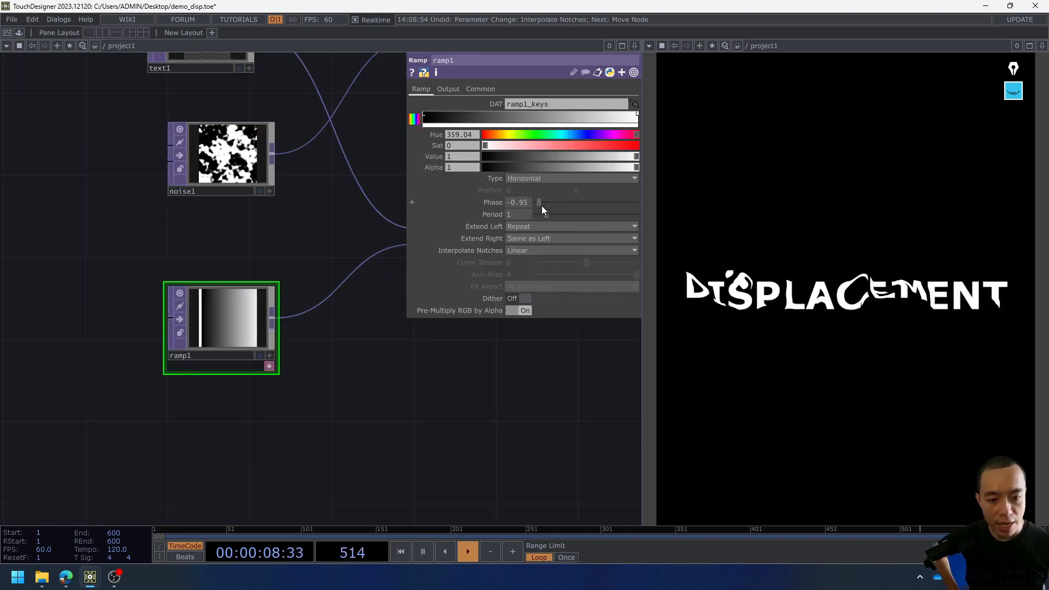
Animate the Ramp TOP's Phase with the expression absTime.seconds*0.1.
left_click_drag(541, 206, 548, 173)
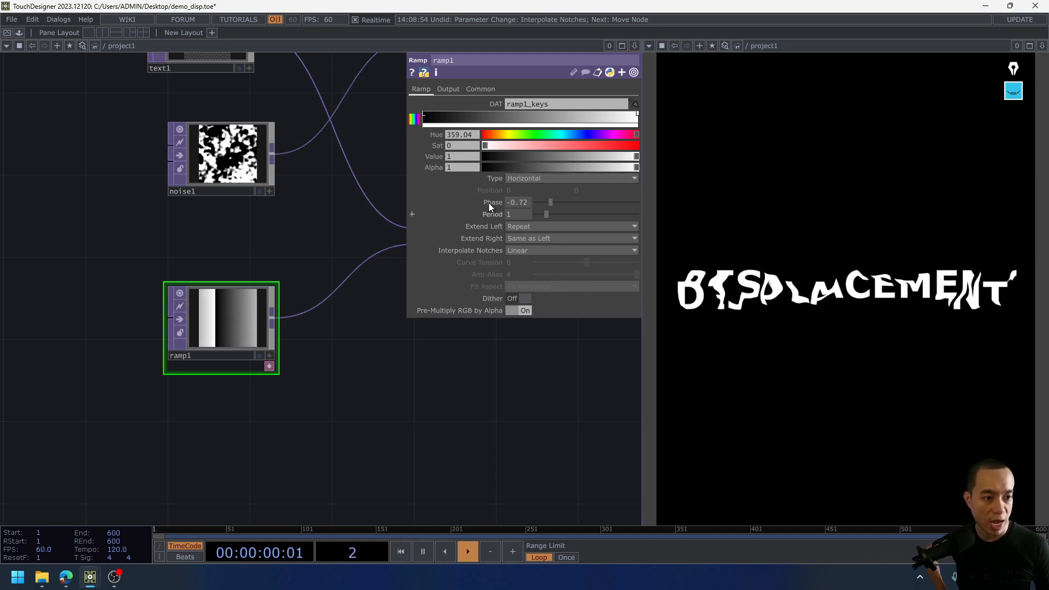
left_click(489, 202)
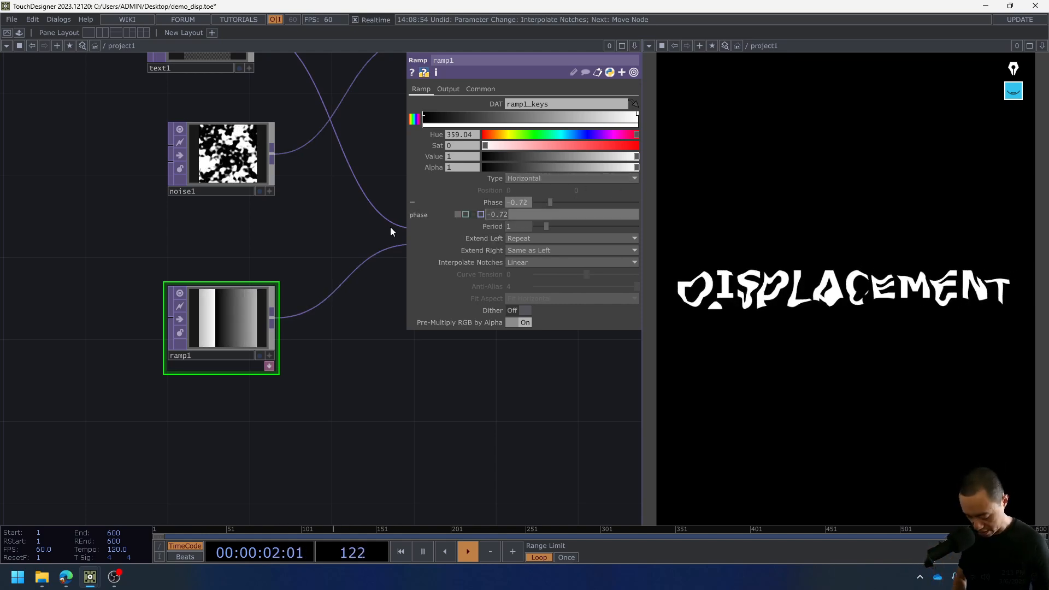
type("absTime")
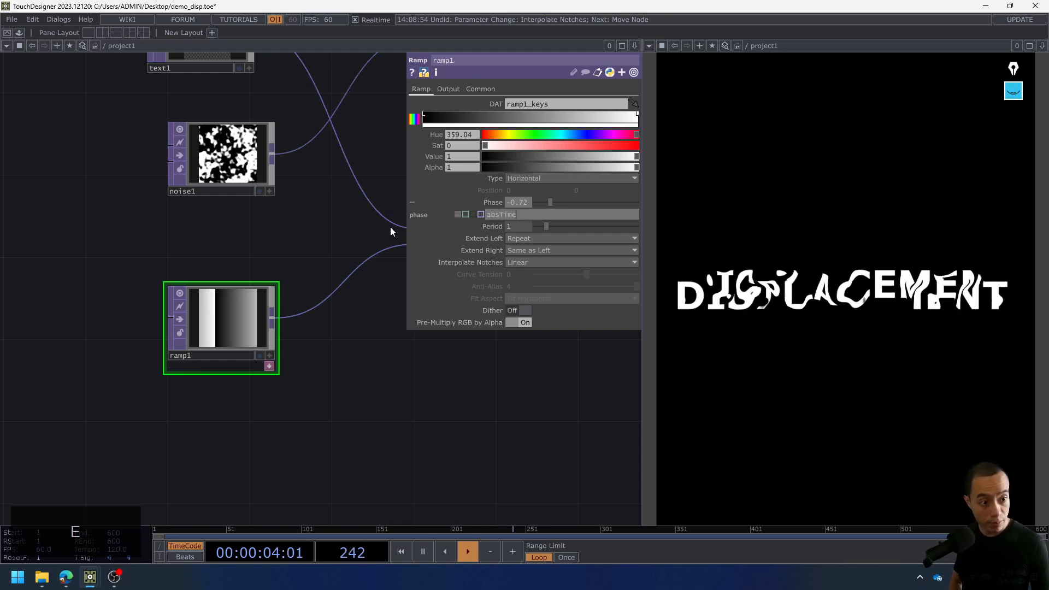
type(".seconds*0.1")
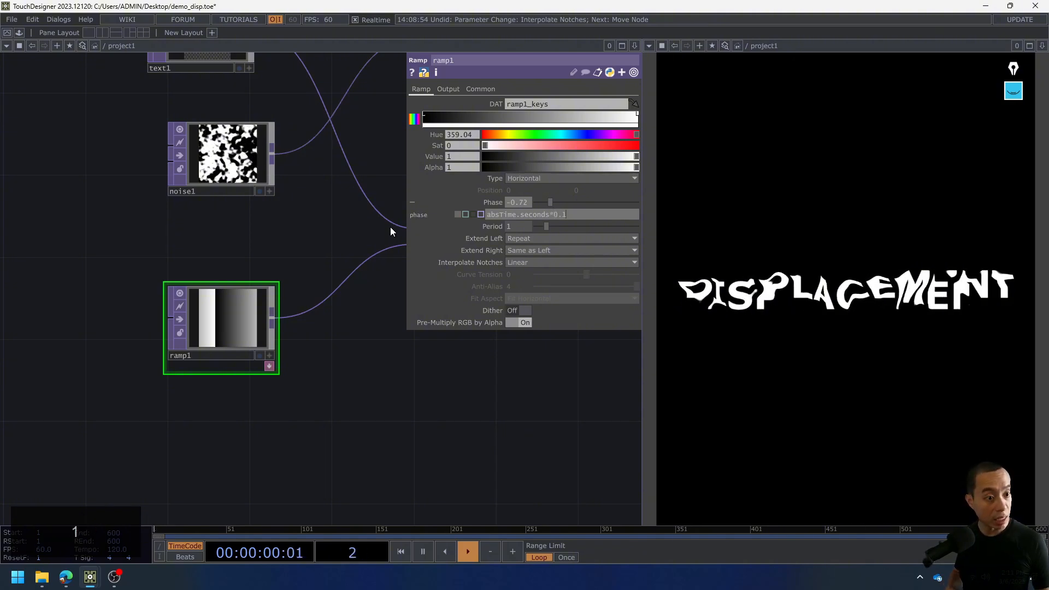
key("Return")
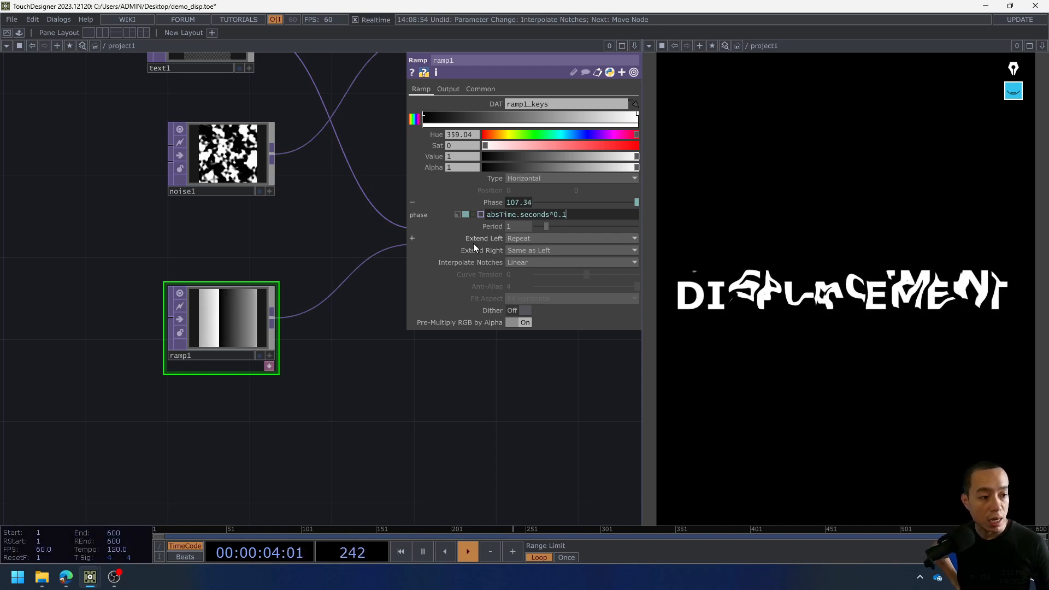
Reduce the Ramp TOP's Period to 0.16 and check the banded displacement on the second Displace TOP.
scroll(346, 334, "down", 3)
left_click_drag(310, 352, 218, 346)
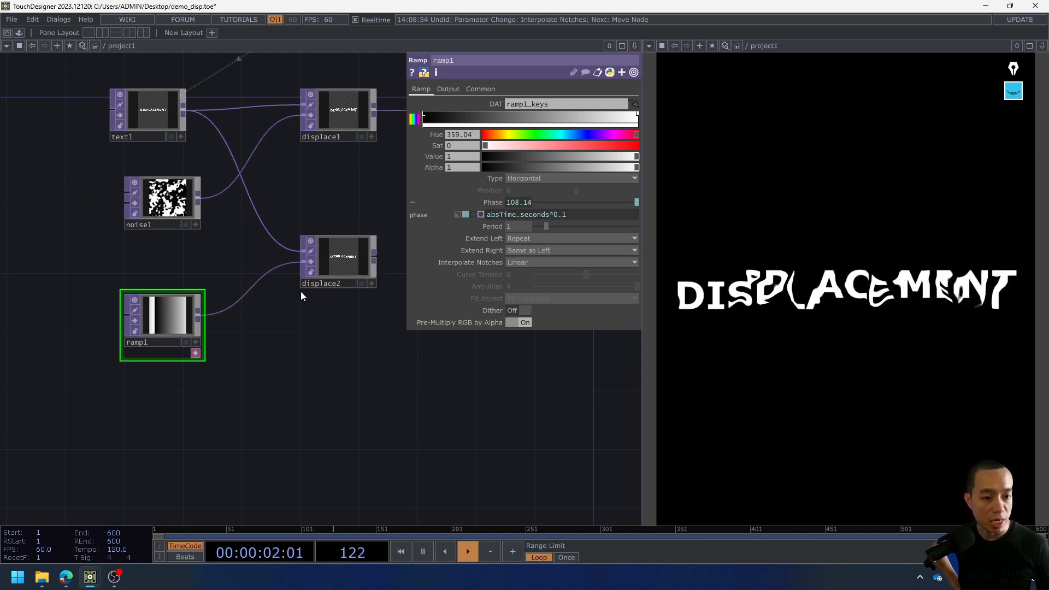
scroll(270, 317, "up", 2)
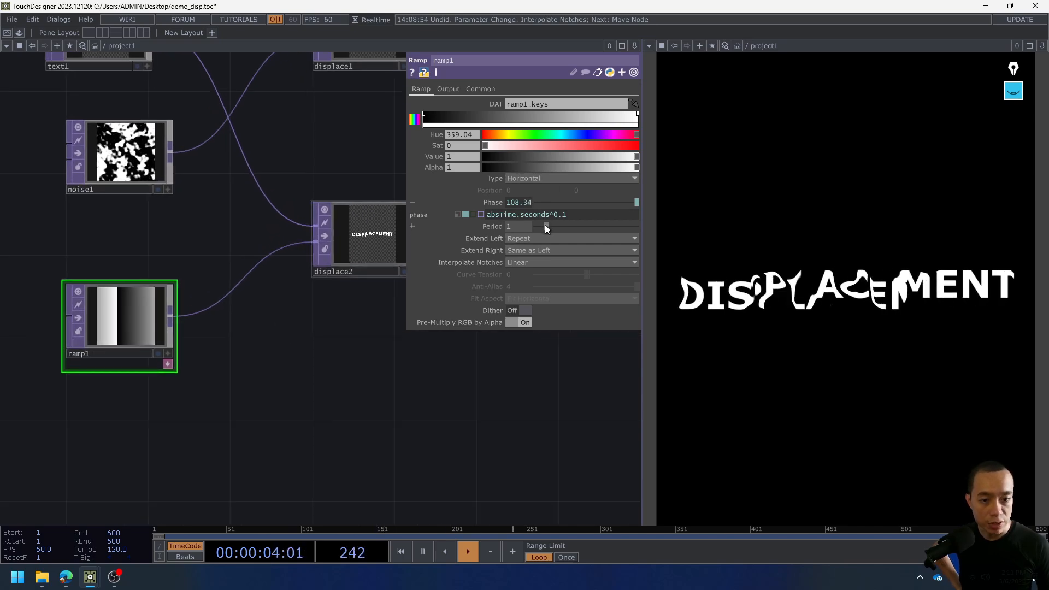
left_click_drag(545, 224, 539, 221)
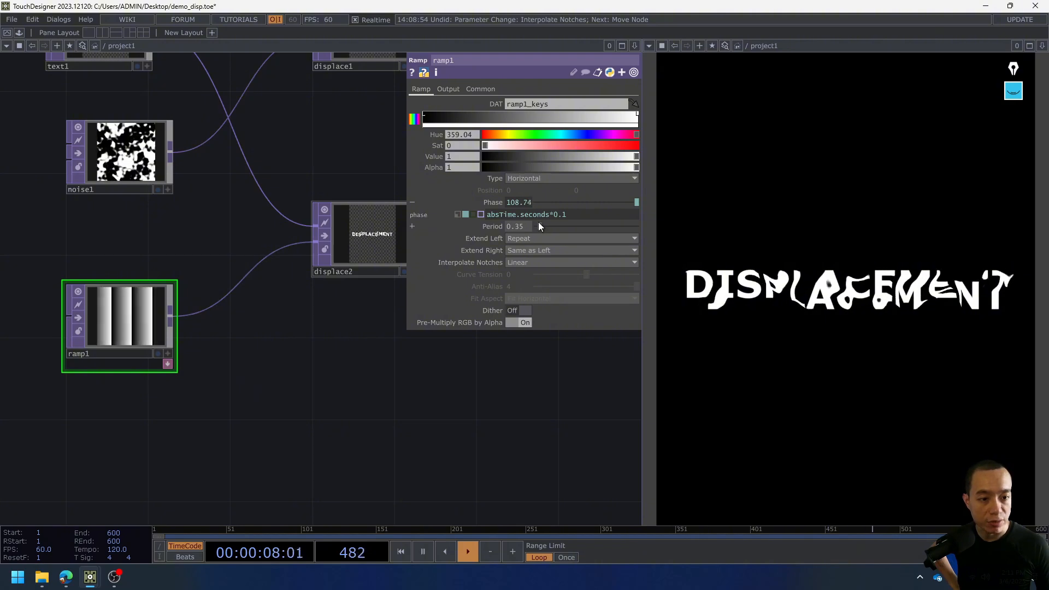
scroll(329, 277, "up", 5)
left_click_drag(328, 358, 47, 452)
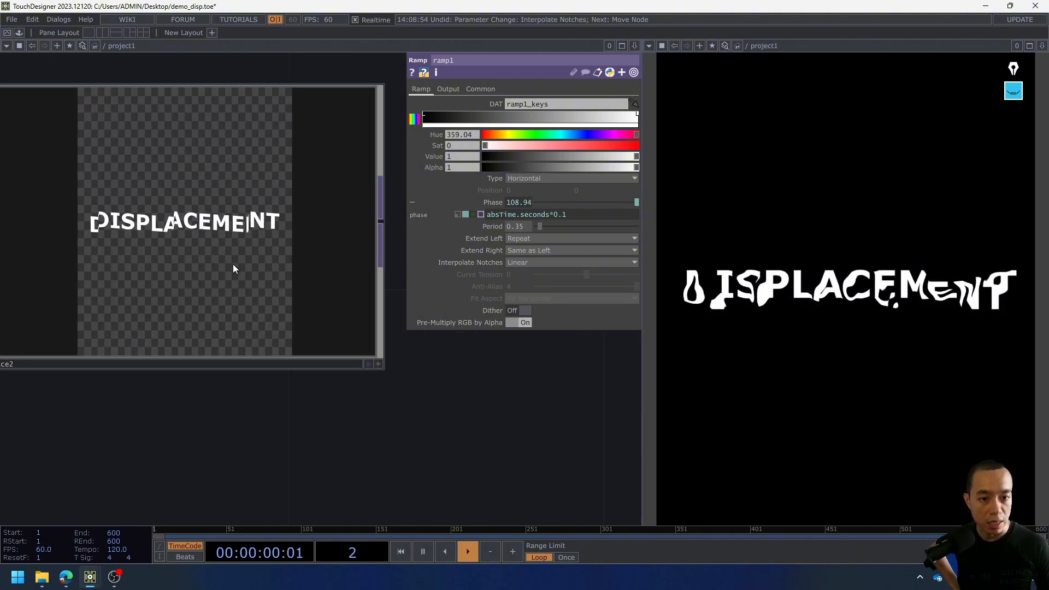
scroll(232, 264, "up", 2)
scroll(233, 260, "down", 4)
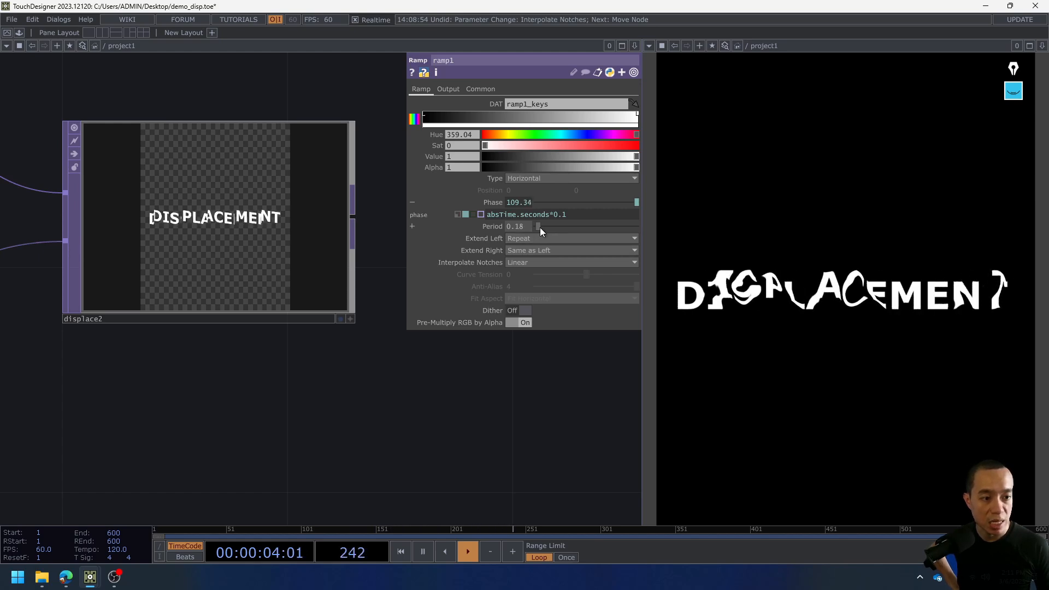
left_click_drag(539, 227, 538, 227)
scroll(209, 211, "up", 2)
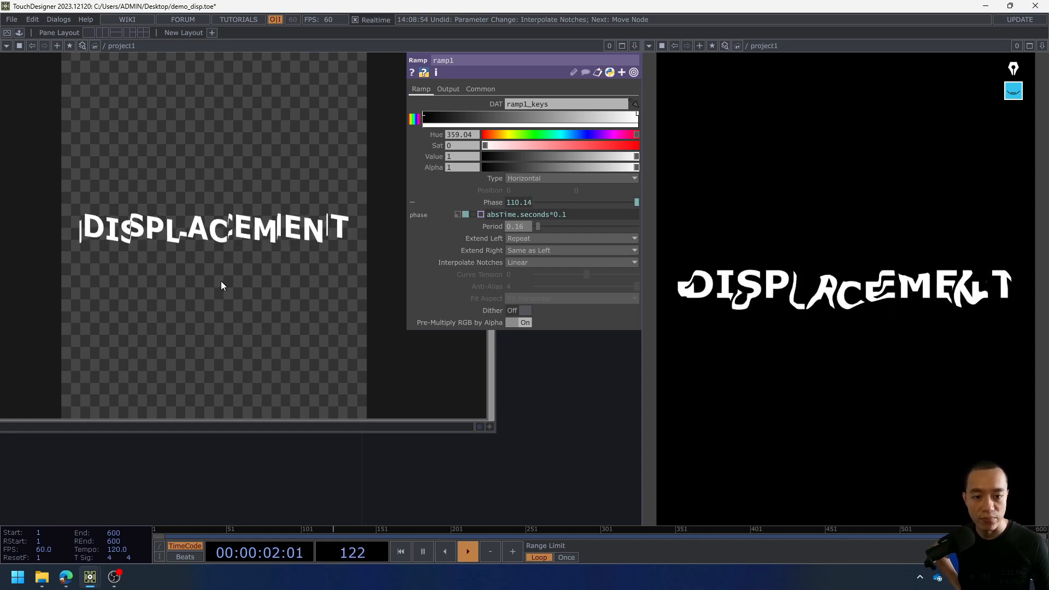
scroll(222, 287, "down", 2)
scroll(235, 268, "down", 2)
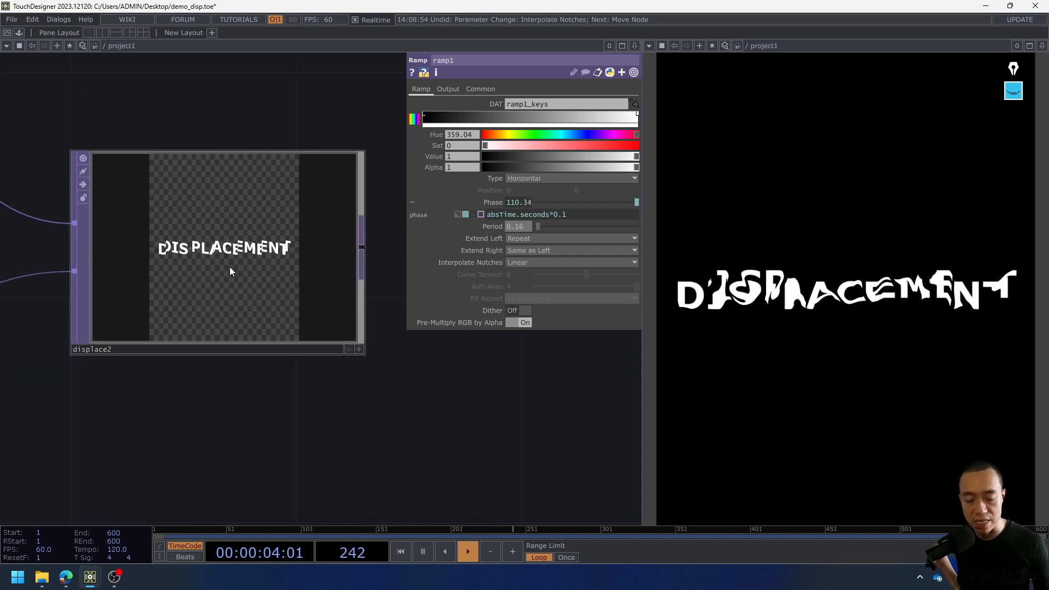
Set the Ramp TOP's Extend Left mode to Mirror and check the displaced text up close.
scroll(150, 415, "down", 3)
left_click_drag(148, 417, 399, 358)
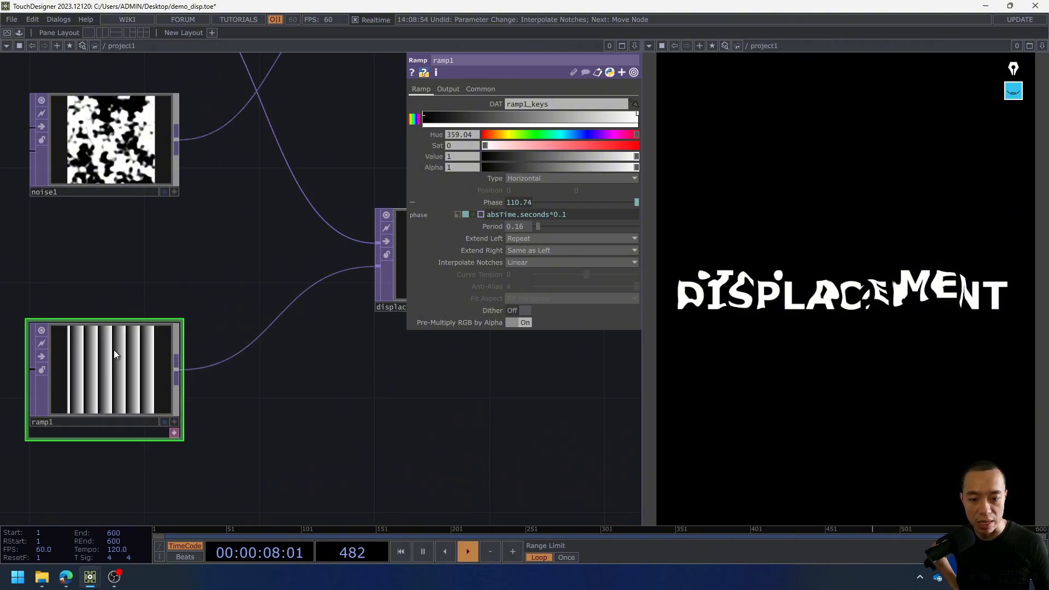
left_click_drag(274, 414, 293, 356)
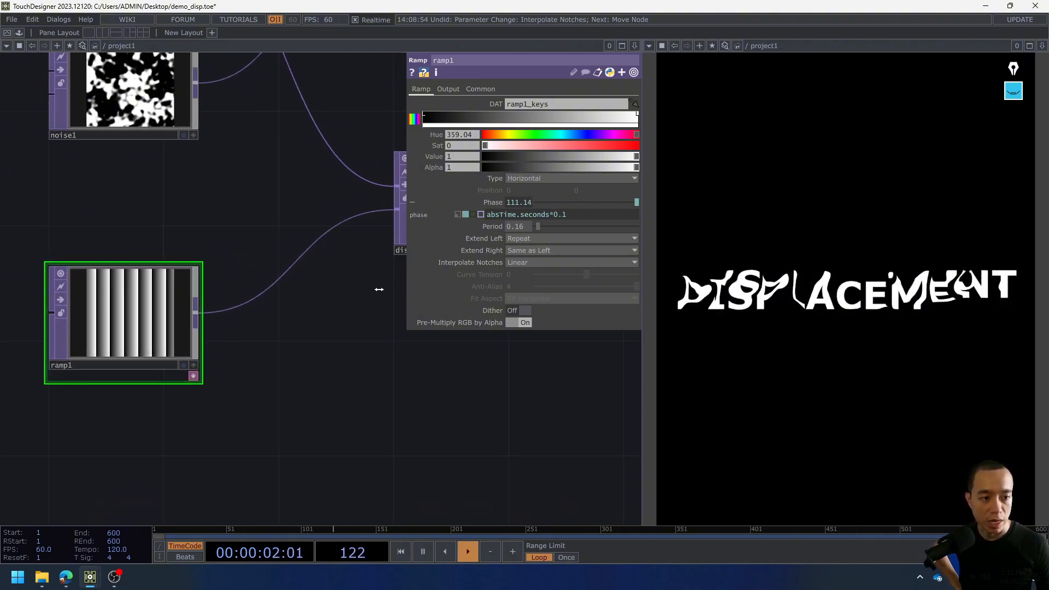
left_click_drag(215, 338, 0, 363)
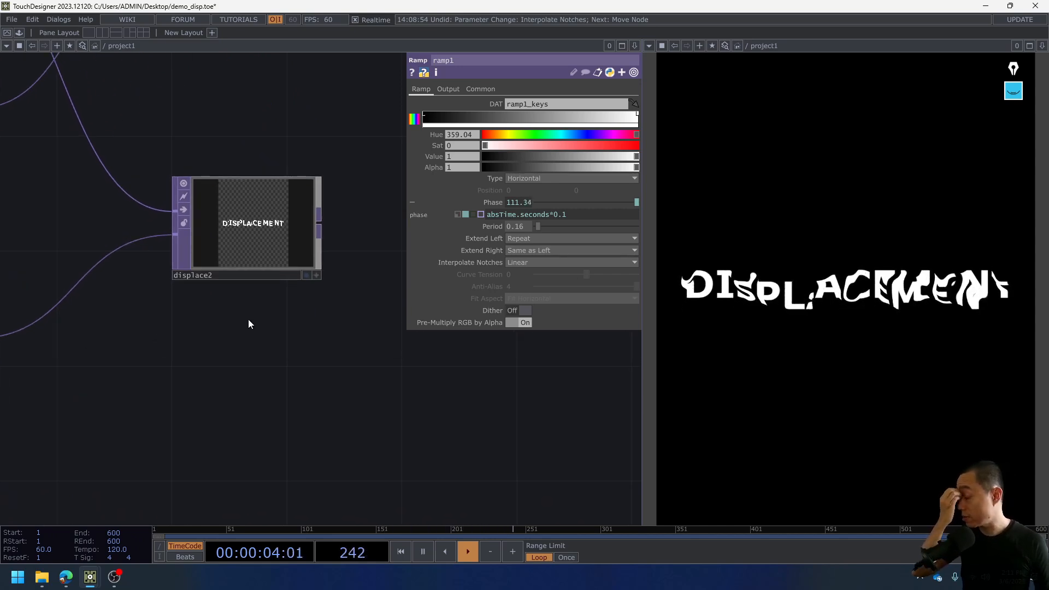
left_click(574, 250)
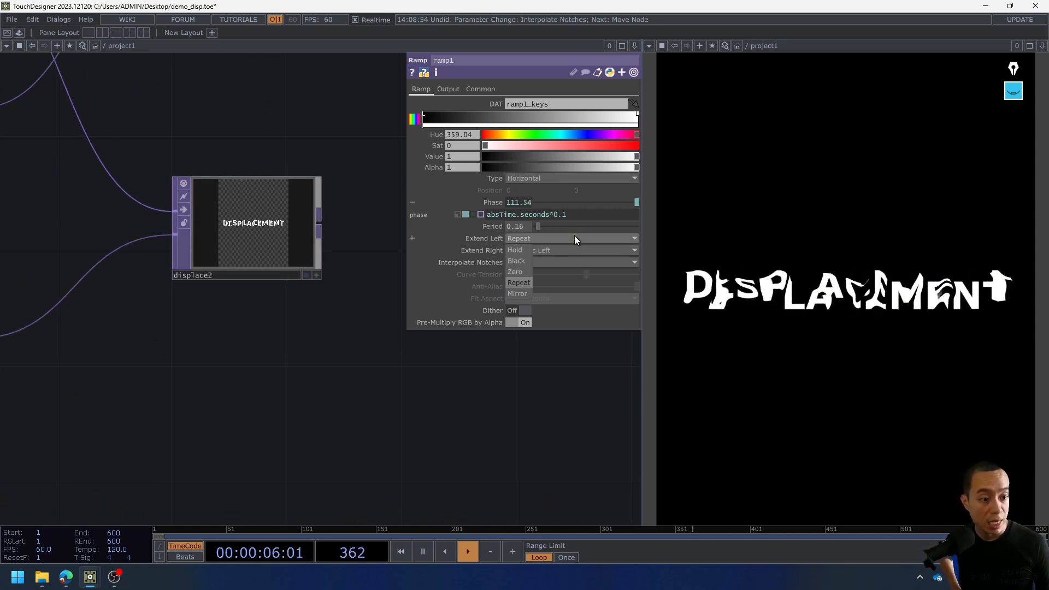
left_click(527, 295)
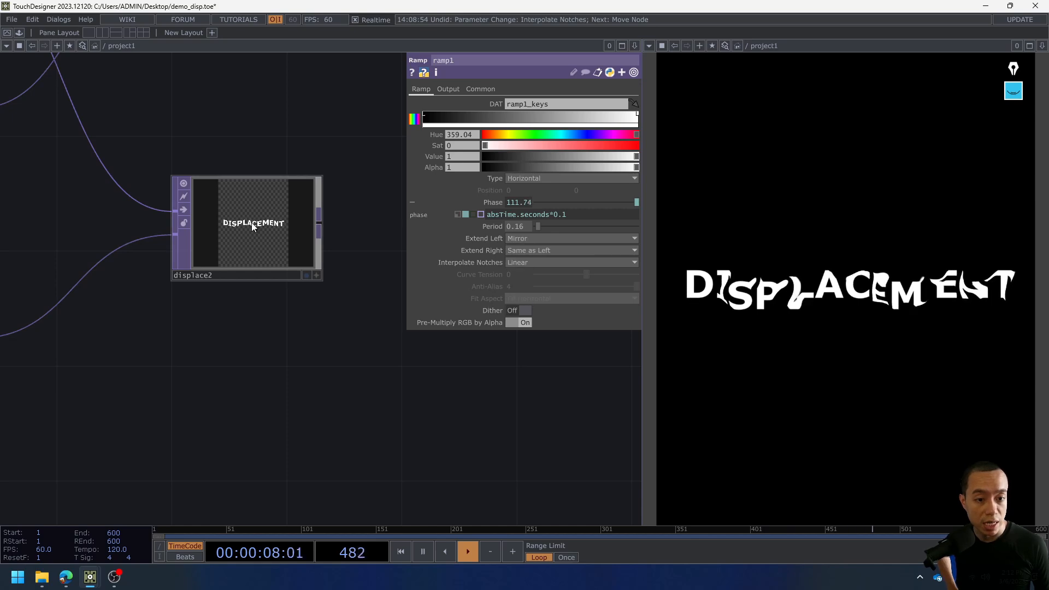
scroll(252, 222, "up", 3)
scroll(249, 229, "up", 3)
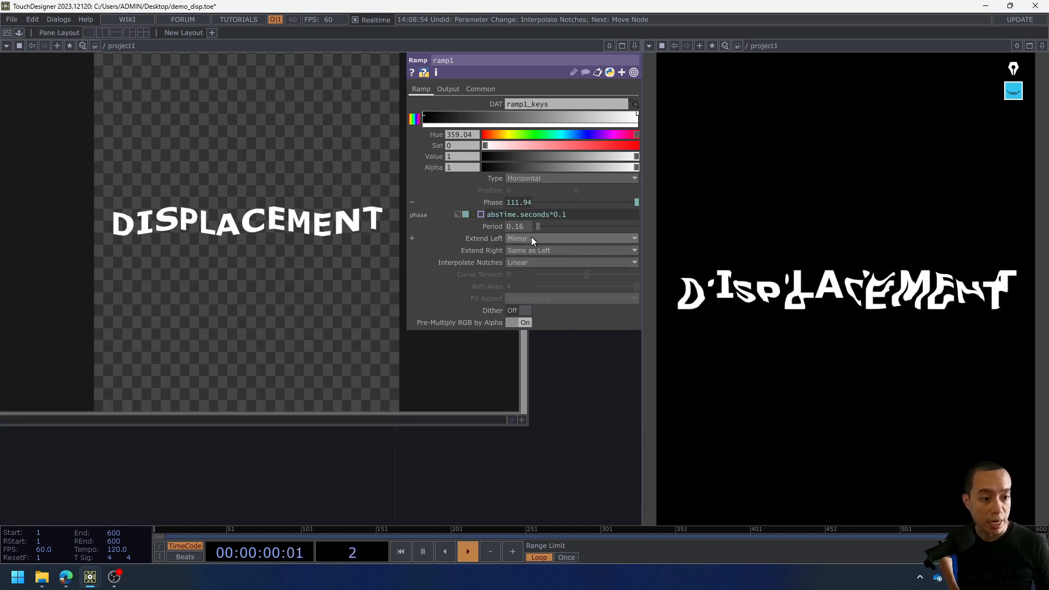
Compare the ramp's gradient bands by switching Extend Left to Repeat and back to Mirror.
left_click(536, 236)
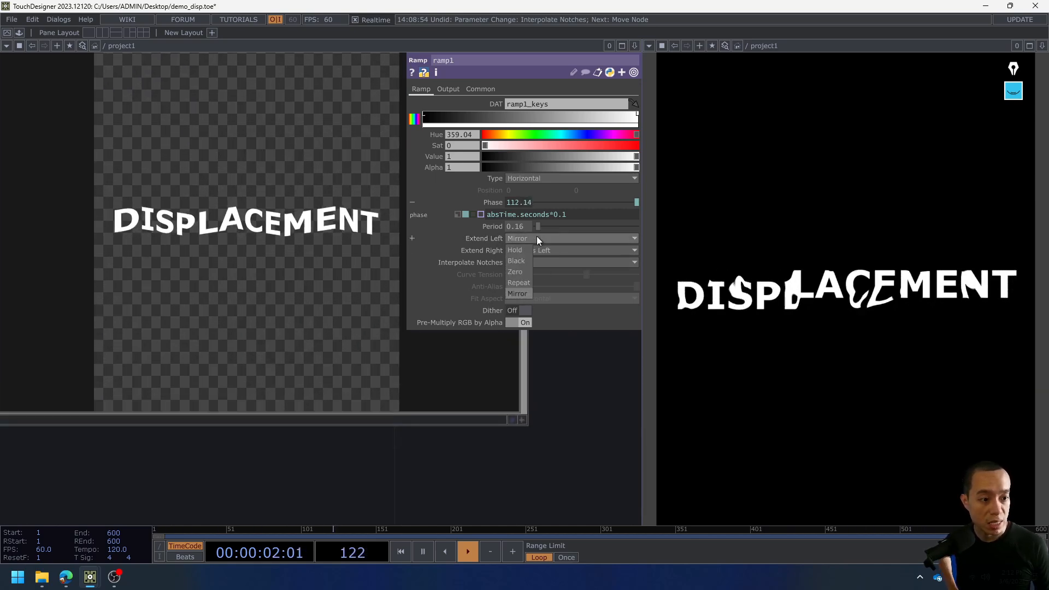
scroll(289, 340, "down", 5)
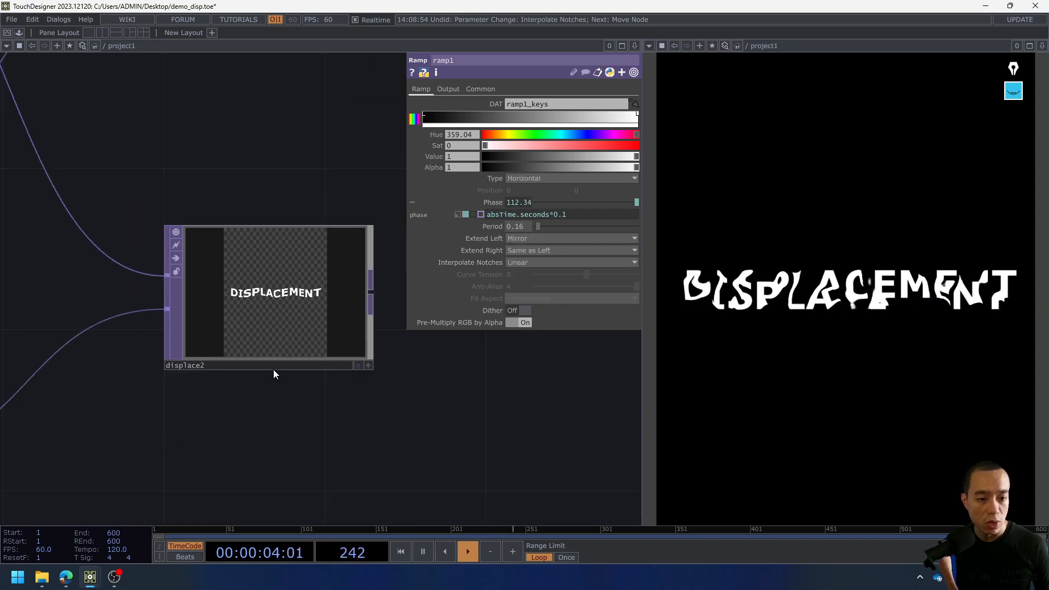
left_click_drag(228, 454, 519, 325)
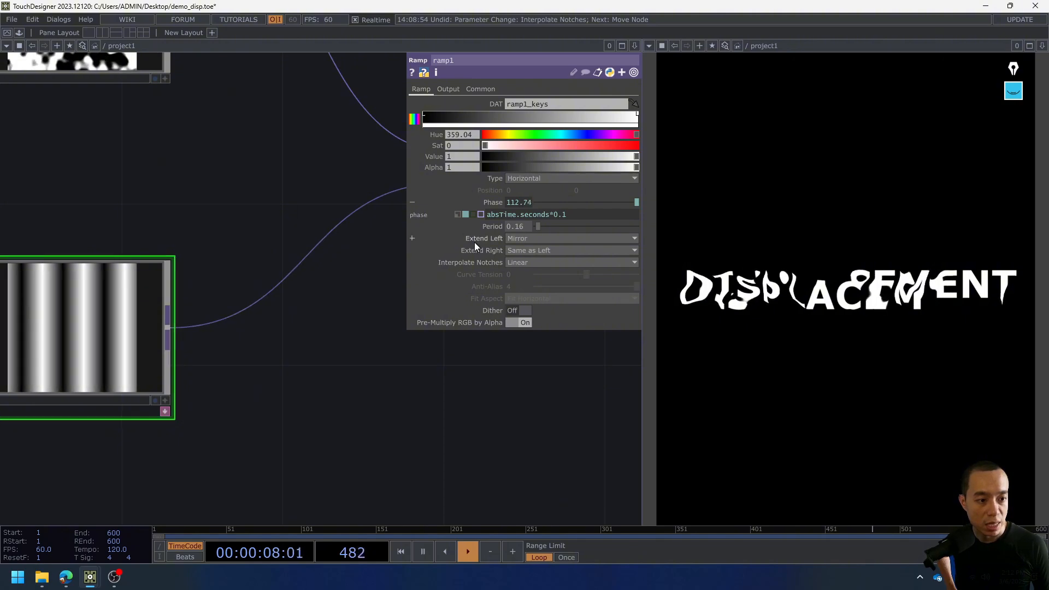
left_click(515, 239)
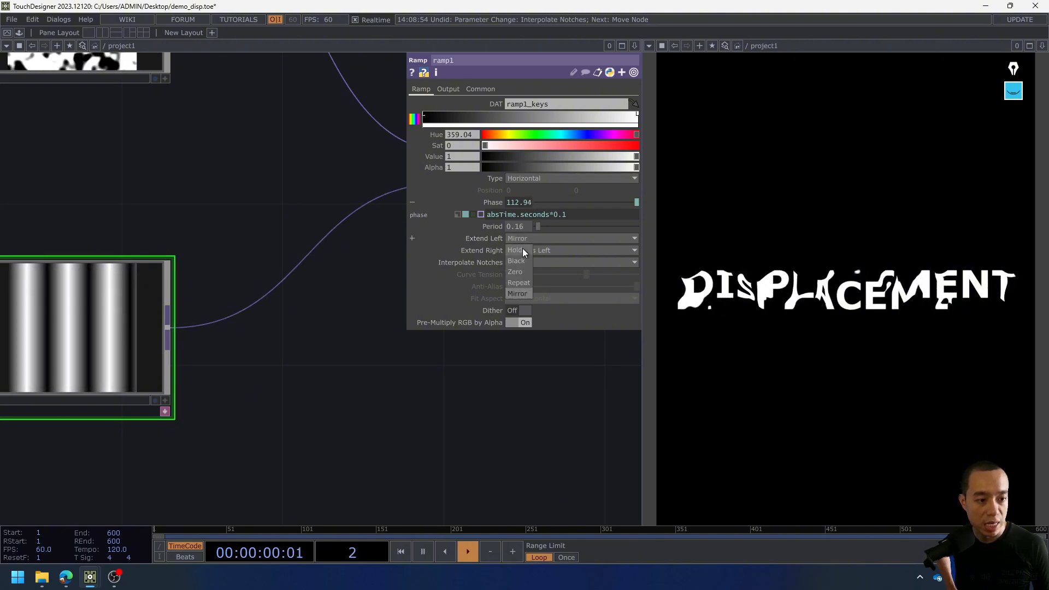
left_click(523, 282)
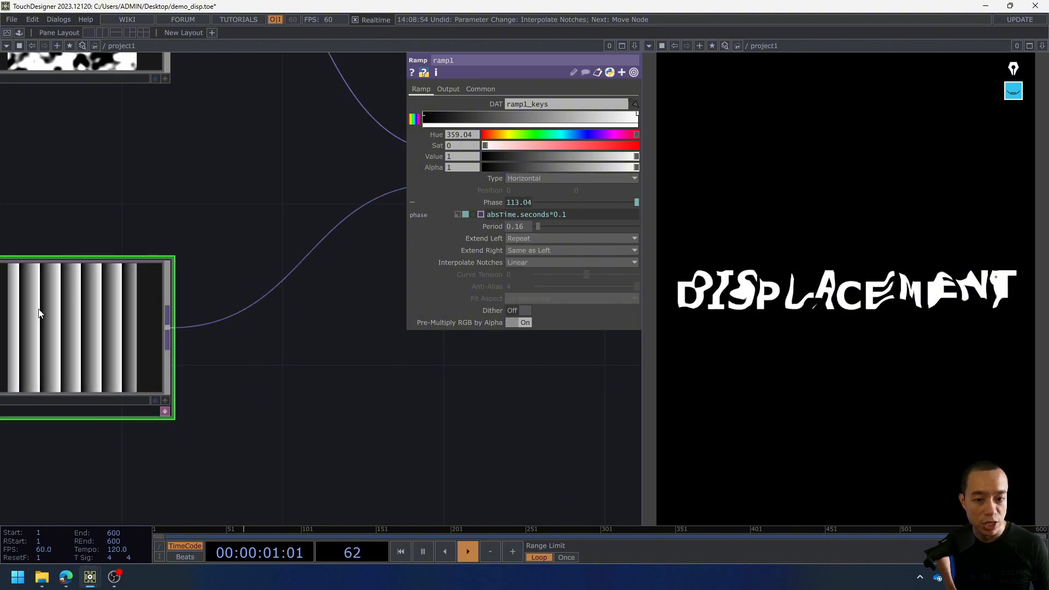
left_click(527, 240)
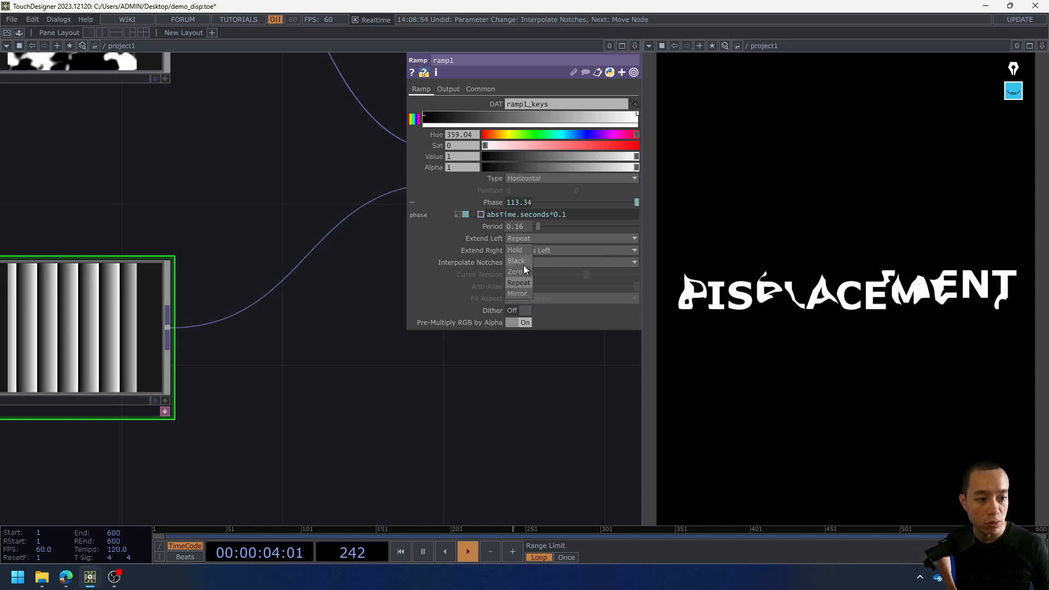
left_click(523, 292)
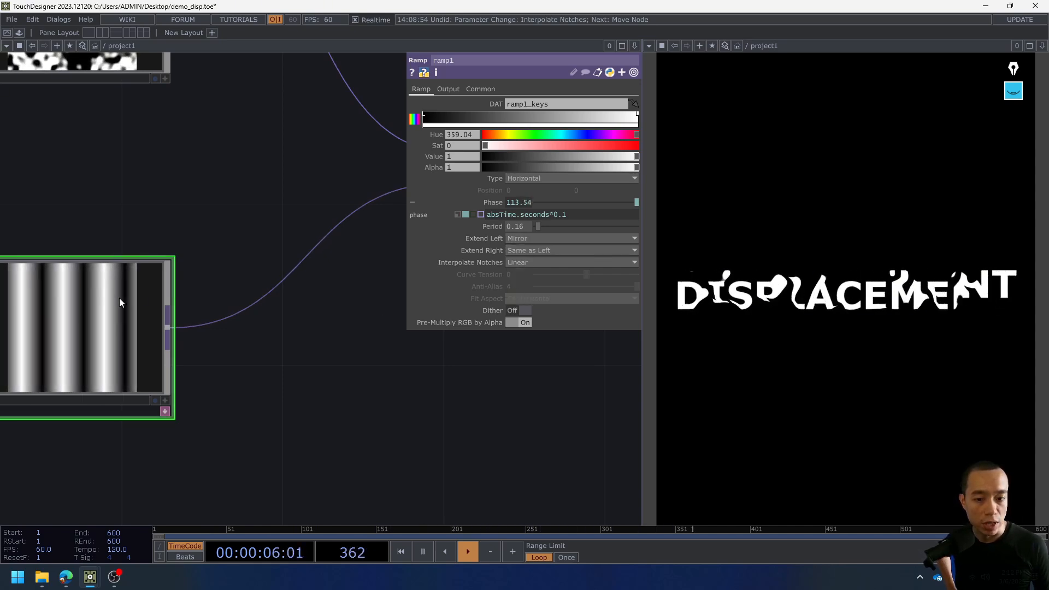
Examine the mirrored ramp's moving bands and the displaced text of both Displace TOPs up close.
scroll(125, 297, "up", 3)
scroll(127, 295, "down", 3)
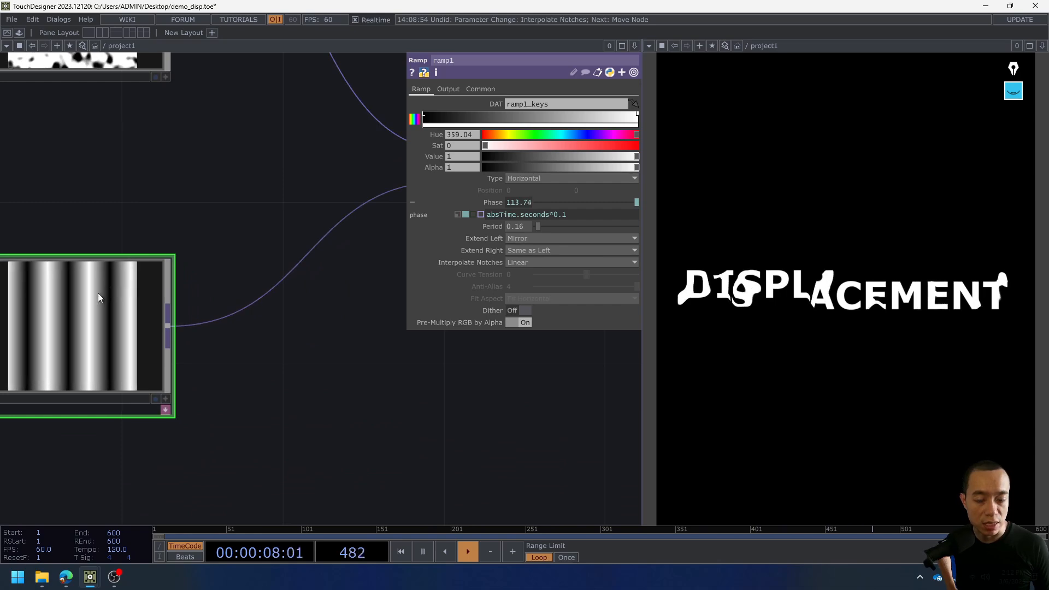
scroll(328, 301, "down", 3)
left_click_drag(202, 322, 49, 345)
scroll(301, 262, "up", 7)
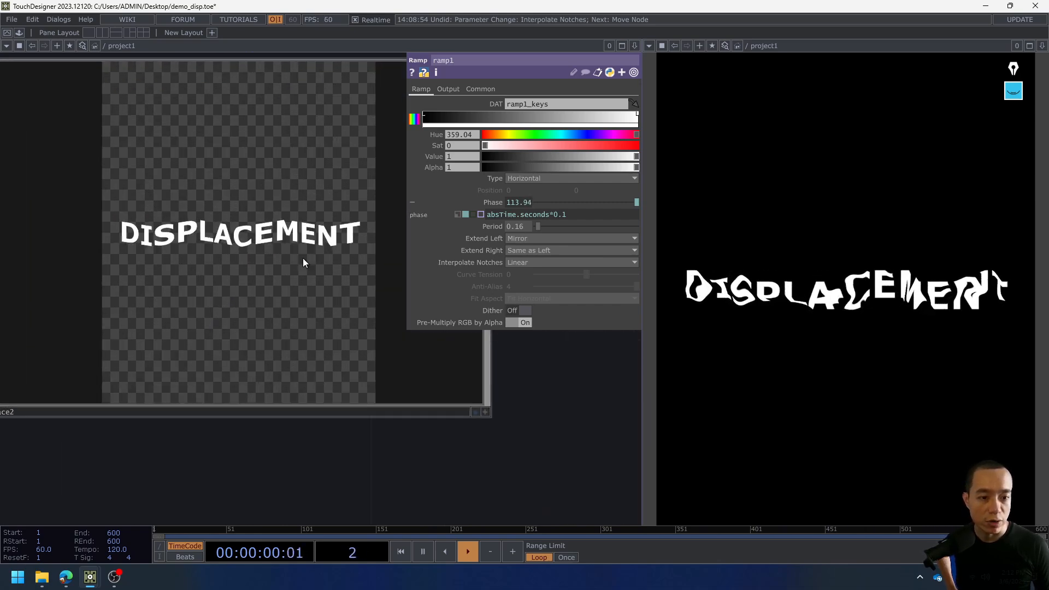
scroll(296, 230, "down", 6)
left_click_drag(291, 279, 272, 556)
scroll(257, 206, "up", 4)
scroll(254, 205, "down", 4)
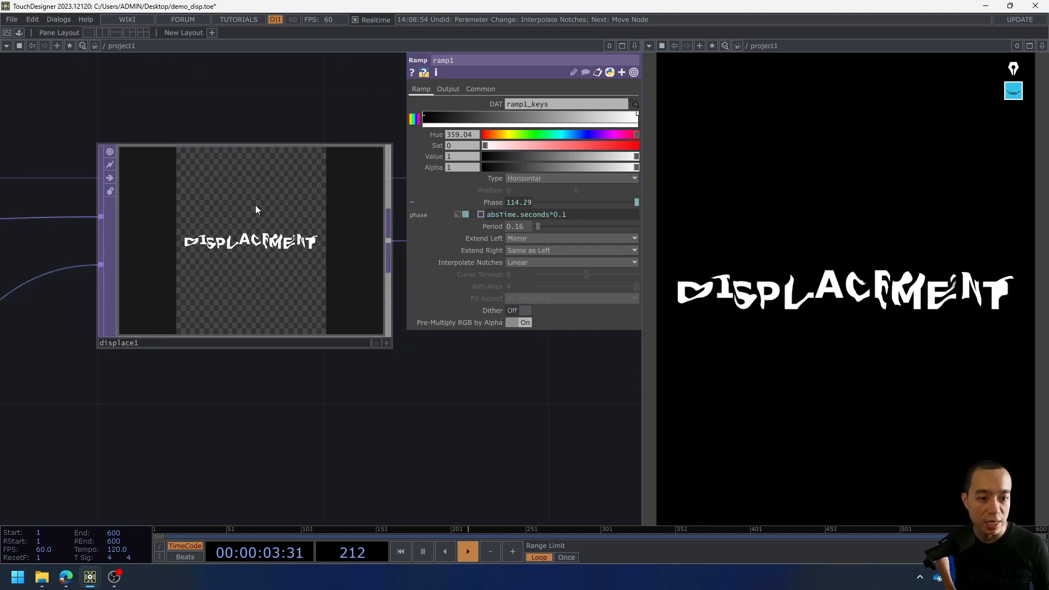
Set the noise1 TOP's Amplitude to 0.36 and compare the displaced text of displace1 and displace2.
left_click(281, 246)
scroll(149, 370, "down", 3)
left_click_drag(372, 259, 609, 112)
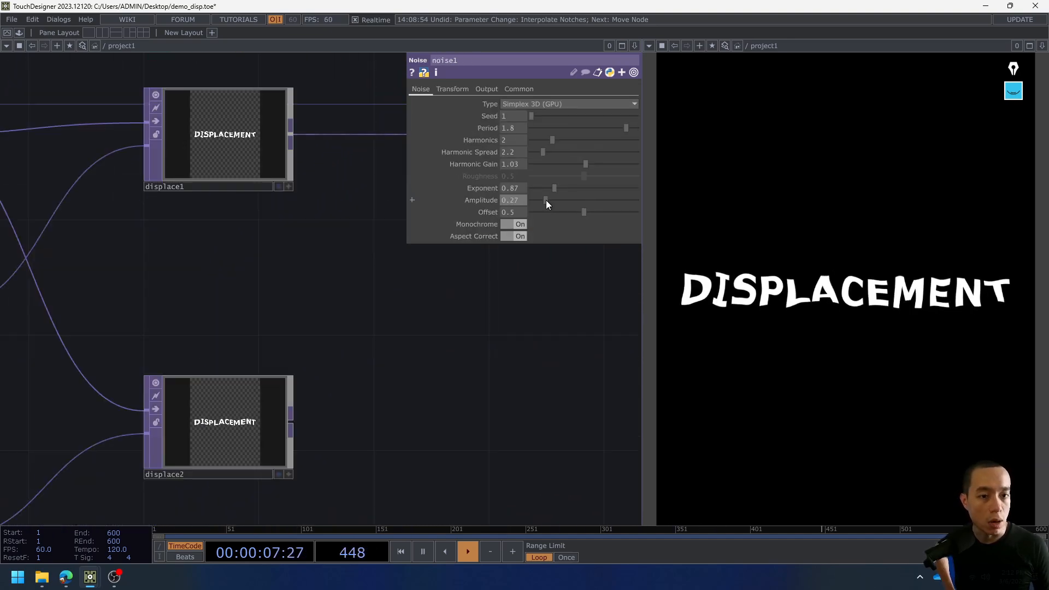
left_click_drag(545, 200, 550, 198)
scroll(247, 151, "up", 5)
scroll(246, 151, "down", 5)
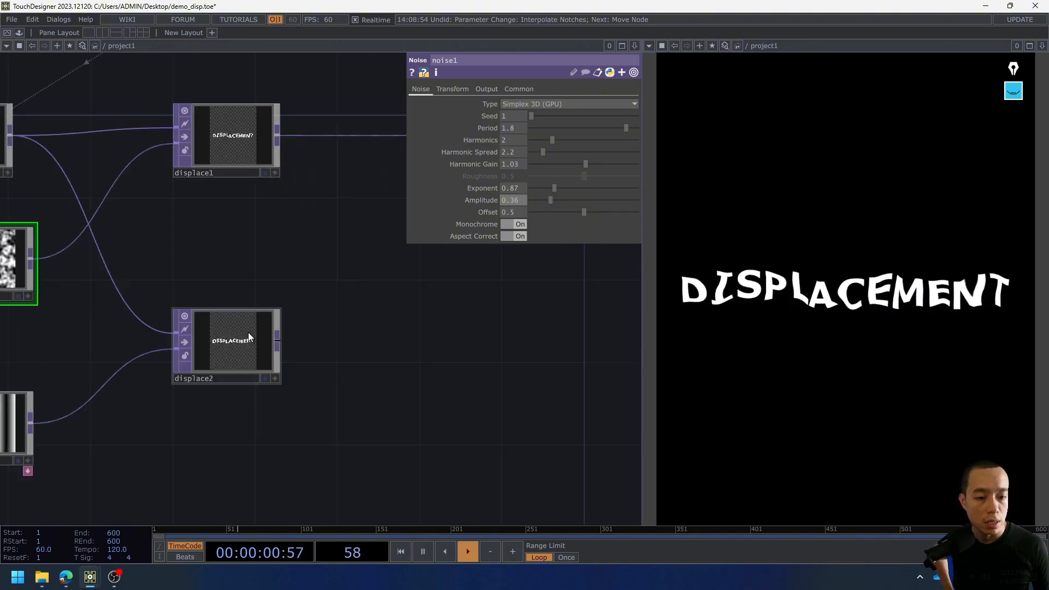
scroll(270, 291, "up", 5)
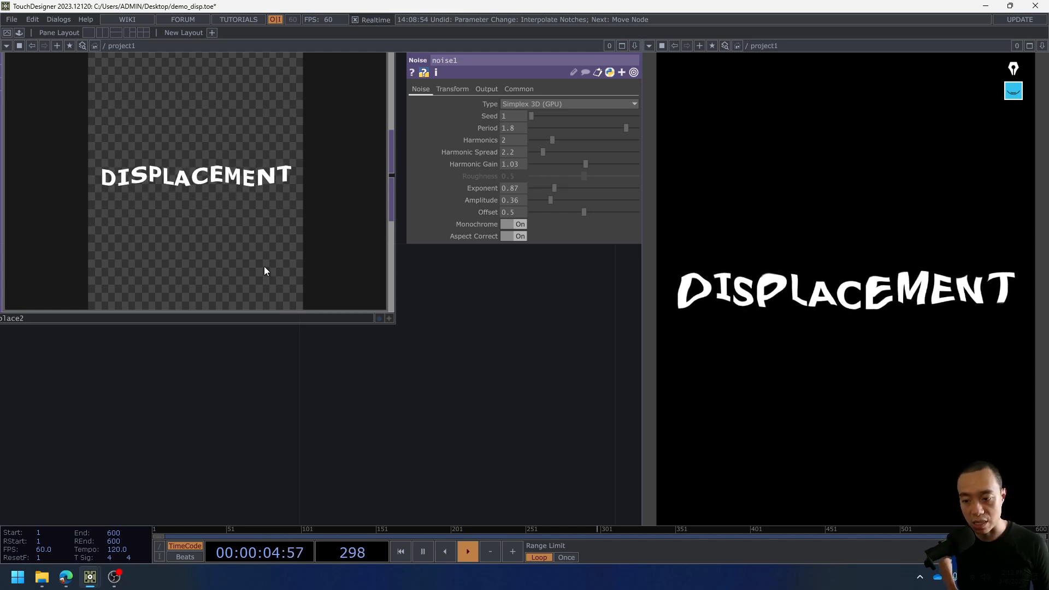
scroll(263, 267, "down", 3)
left_click(264, 266)
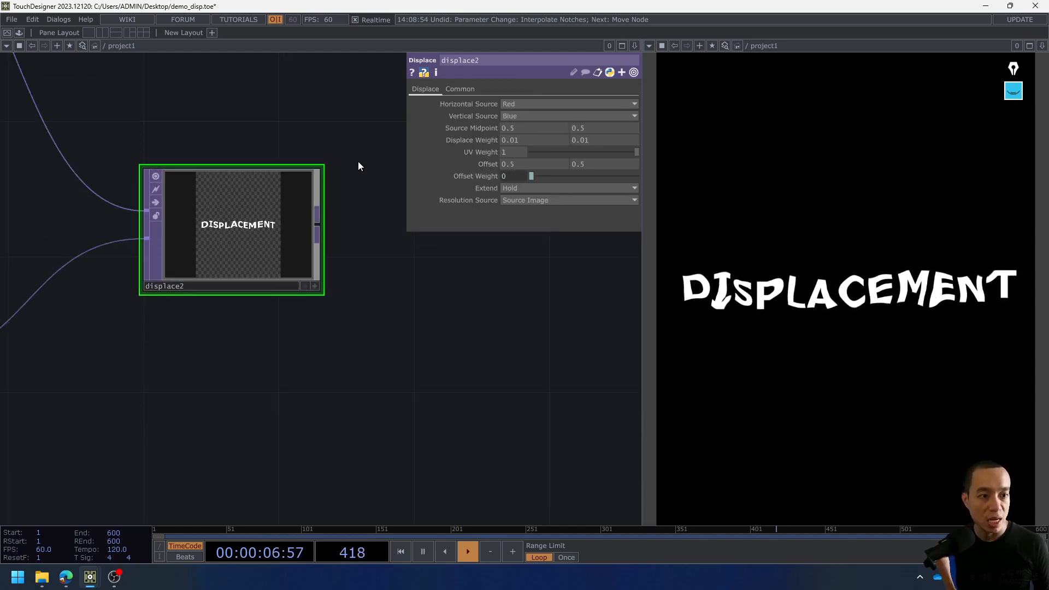
scroll(436, 268, "down", 2)
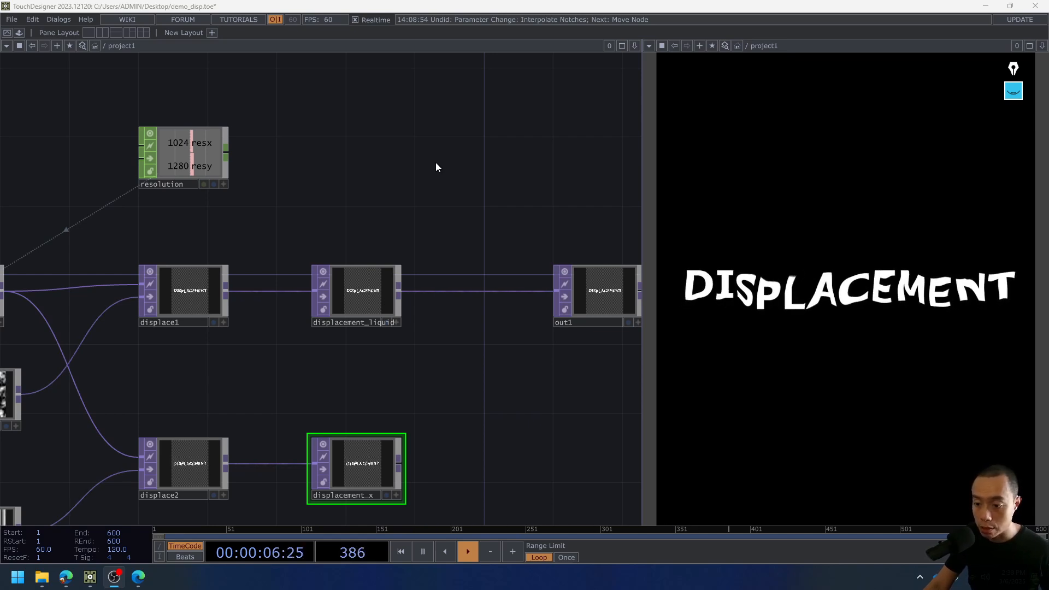
Add a Switch TOP to the network between displacement_liquid and out1.
key("Tab")
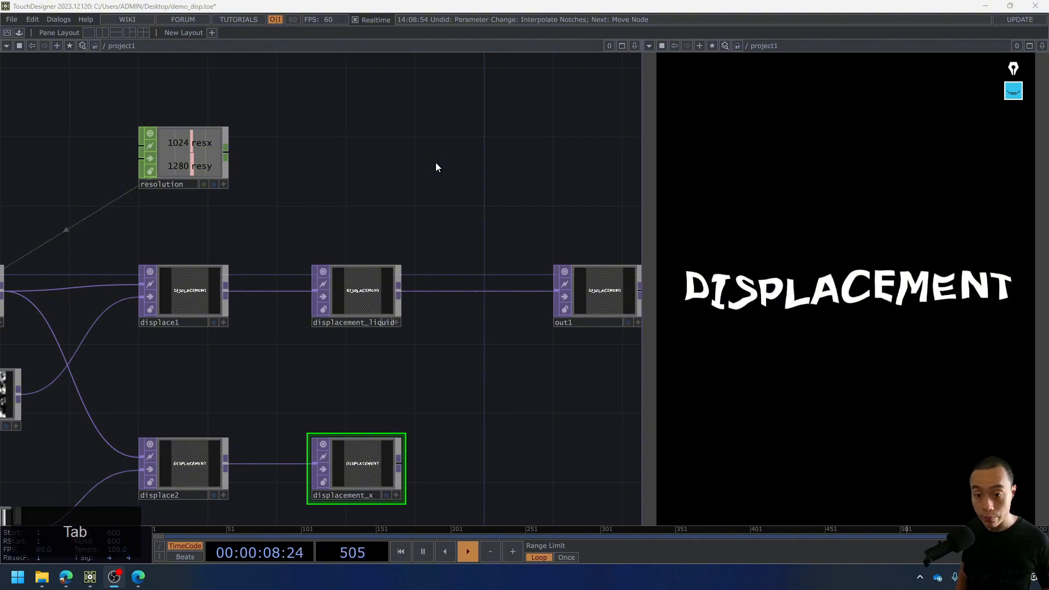
left_click(401, 167)
key("Tab")
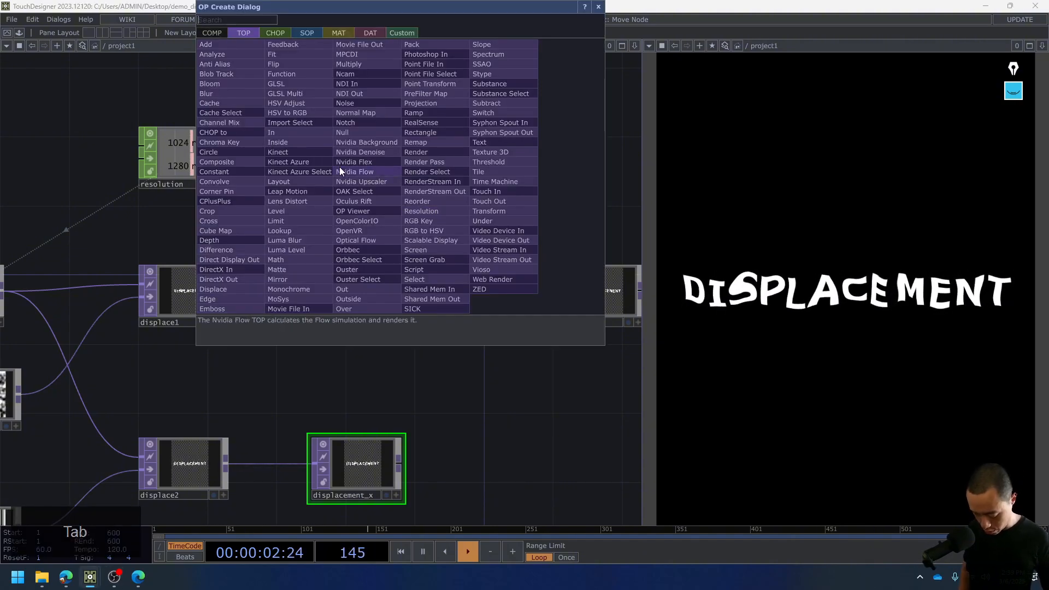
type("sw")
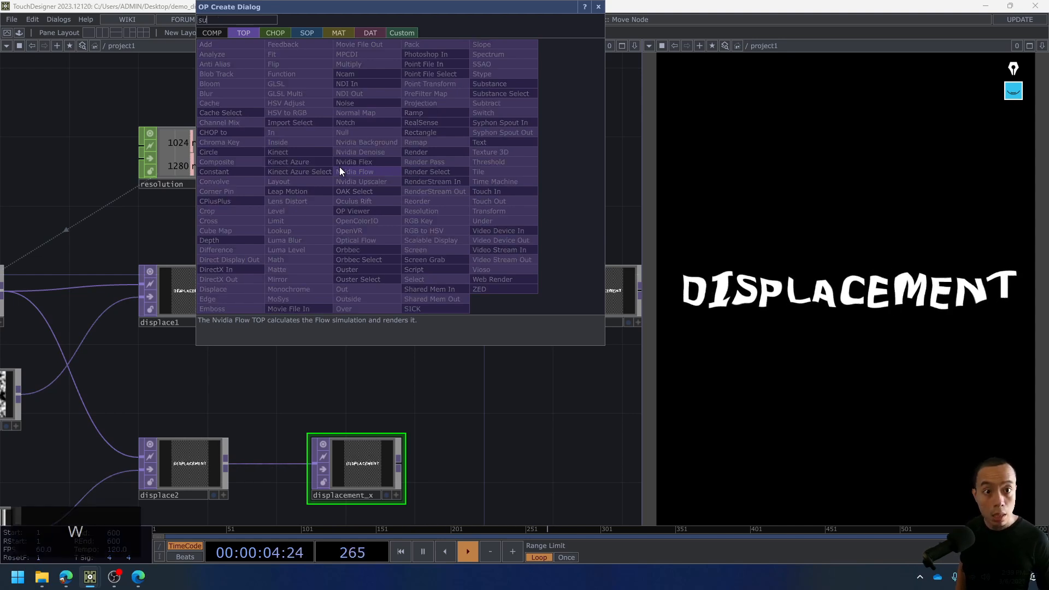
left_click(483, 114)
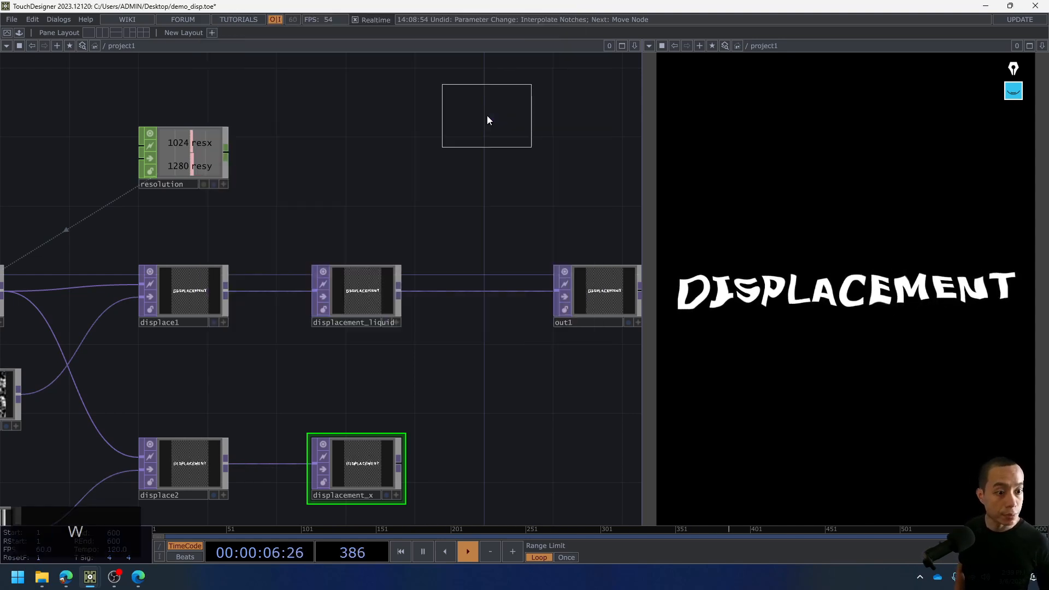
left_click(477, 217)
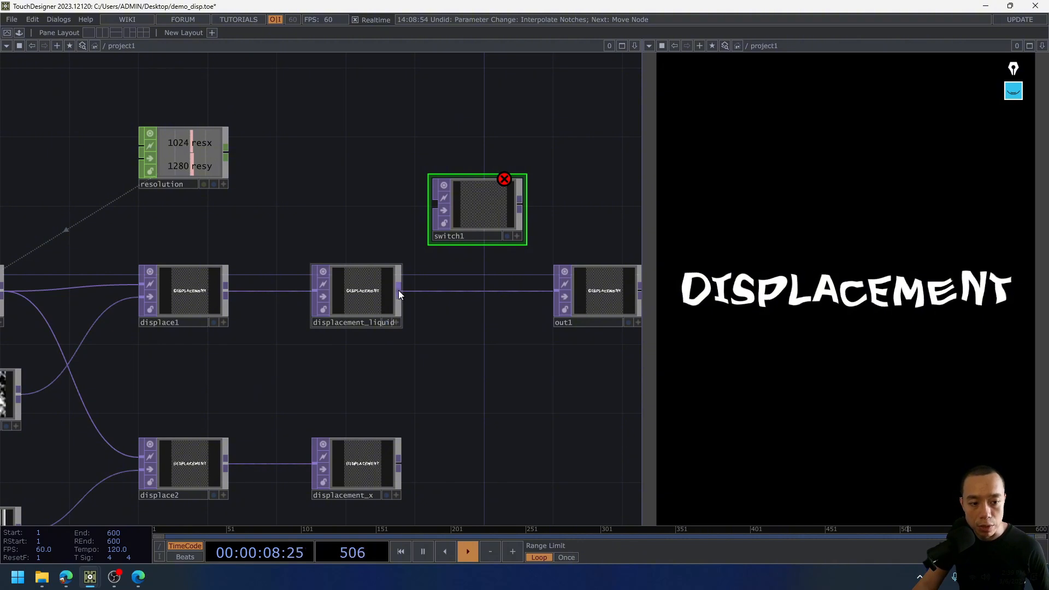
Wire displacement_liquid and displacement_x into the Switch TOP, connect it to out1, and place it in line between them.
mouse_move(398, 290)
left_mouse_down()
mouse_move(413, 204)
mouse_move(435, 205)
left_mouse_up()
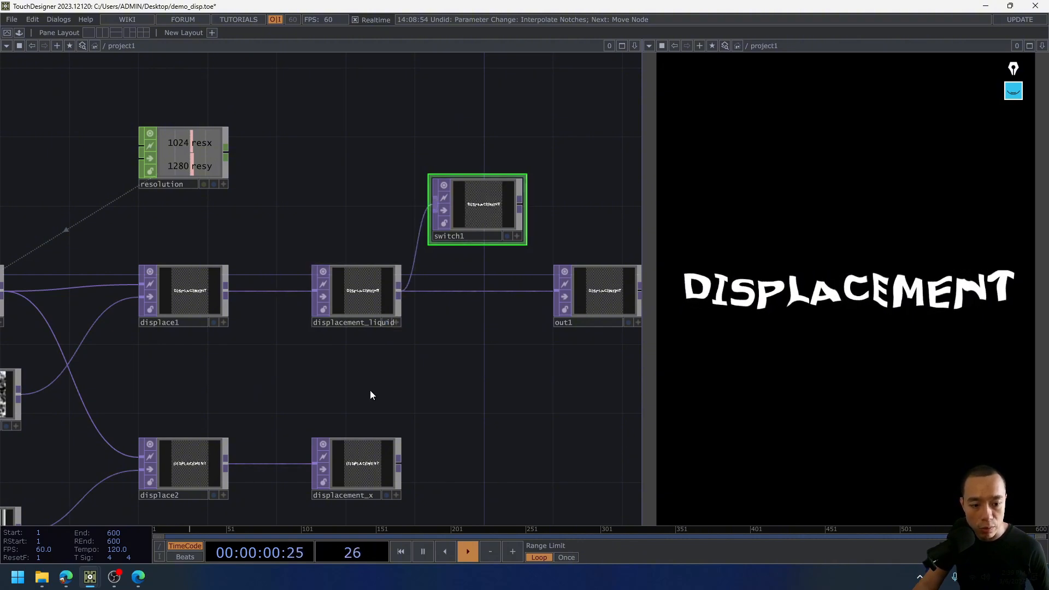
left_click_drag(402, 463, 440, 217)
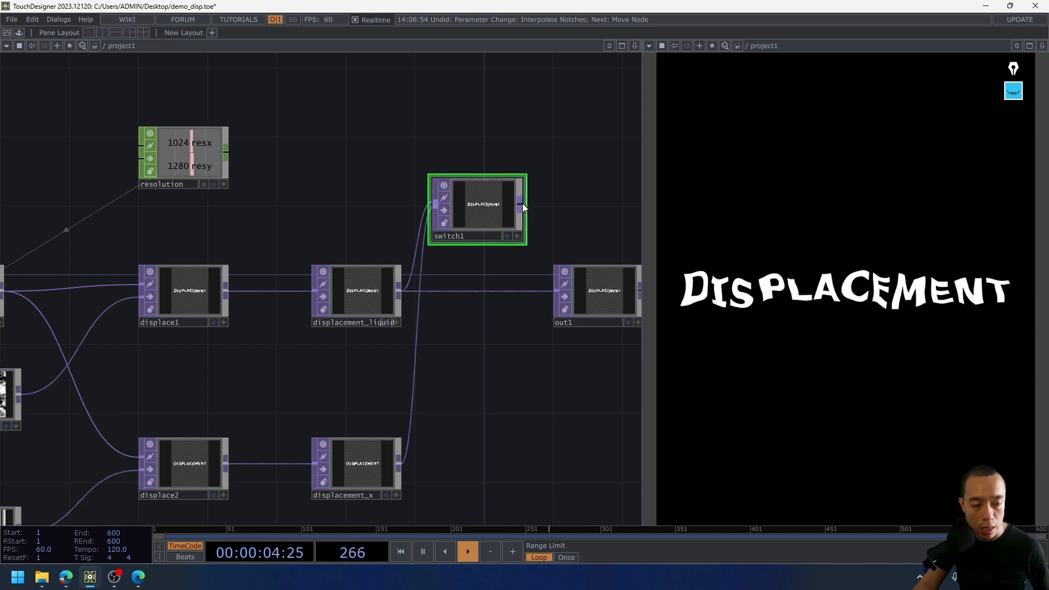
mouse_move(522, 204)
left_mouse_down()
mouse_move(542, 278)
mouse_move(556, 290)
left_mouse_up()
left_click_drag(447, 382, 247, 391)
left_click_drag(419, 302, 610, 302)
left_click_drag(231, 224, 300, 293)
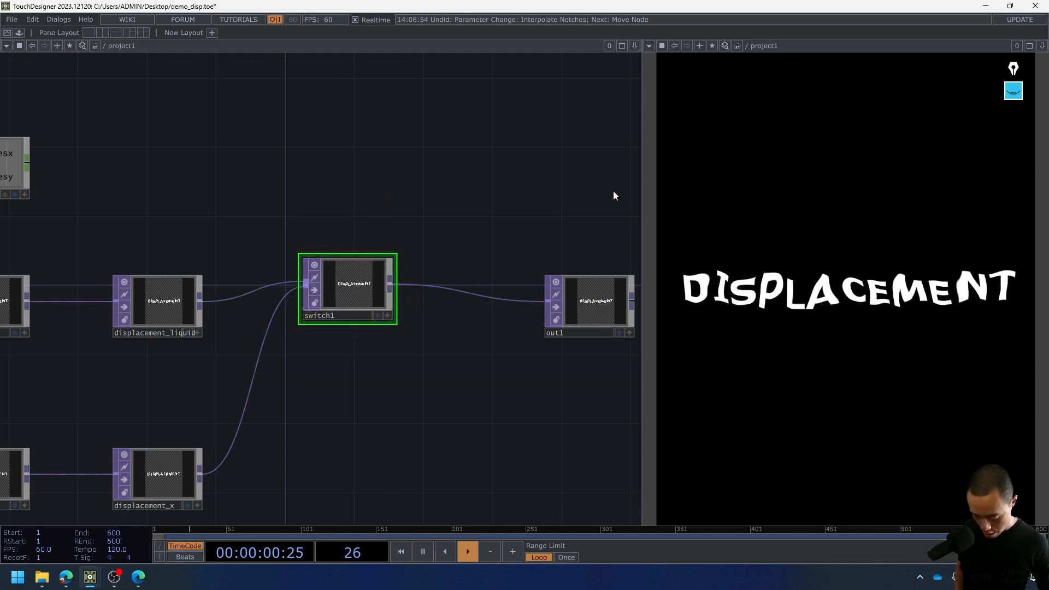
Try changing the Switch TOP's Index to alternate between its two inputs, then return it to 0.
key("p")
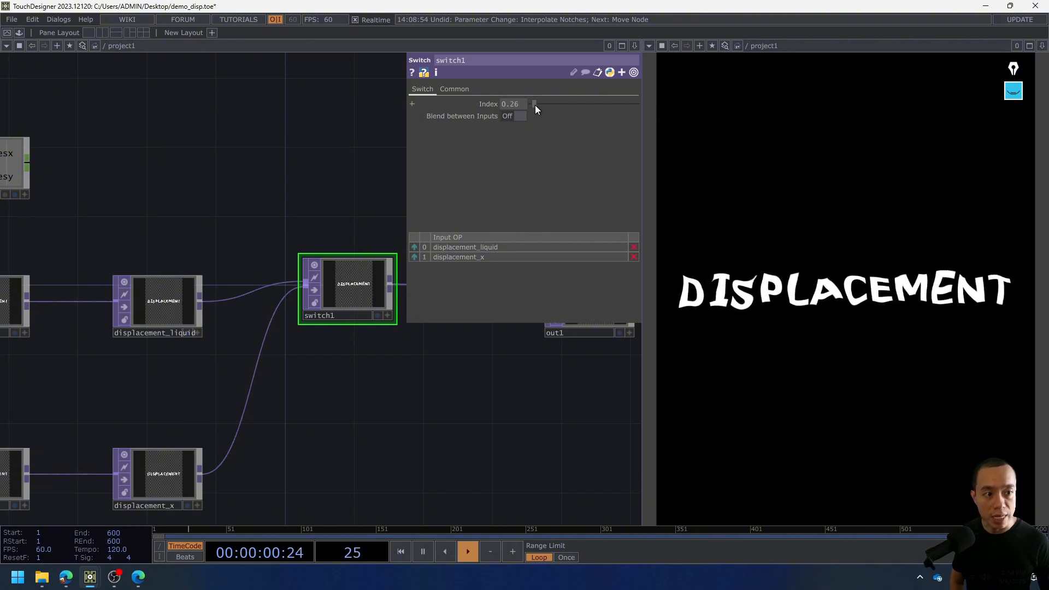
left_click_drag(541, 105, 575, 103)
mouse_move(517, 88)
left_mouse_down()
mouse_move(545, 92)
mouse_move(495, 90)
mouse_move(504, 93)
left_mouse_up()
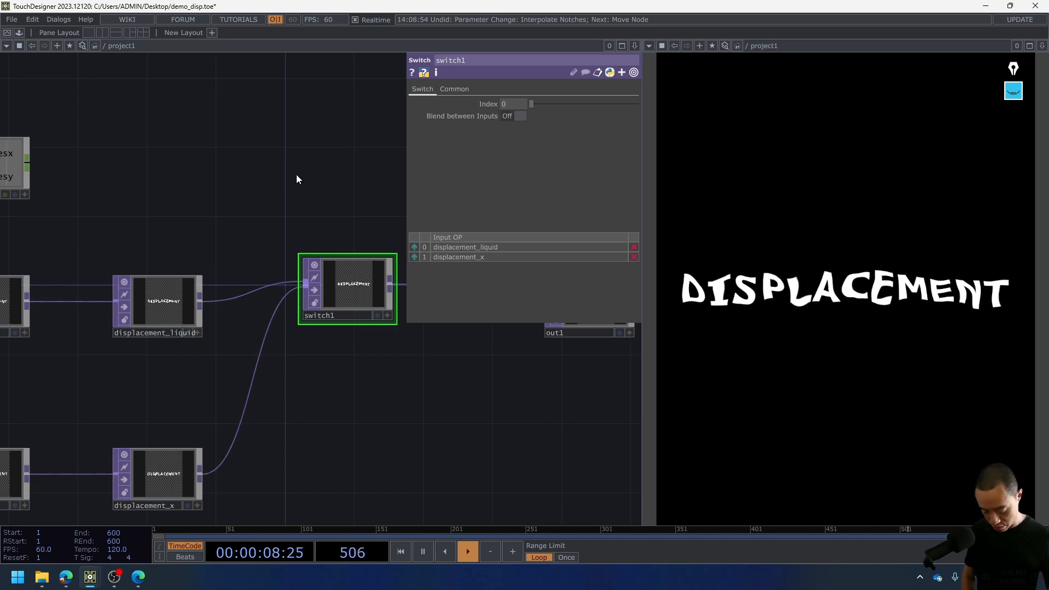
key("p")
Add a Keyboard In CHOP to the empty area above the Switch TOP.
key("Tab")
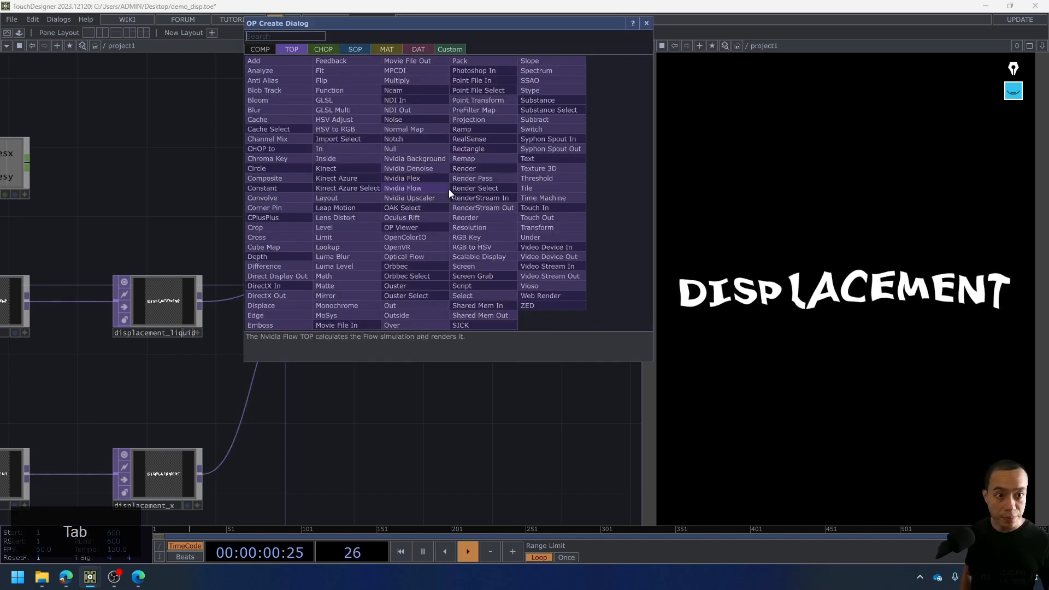
left_click(323, 49)
type("ke")
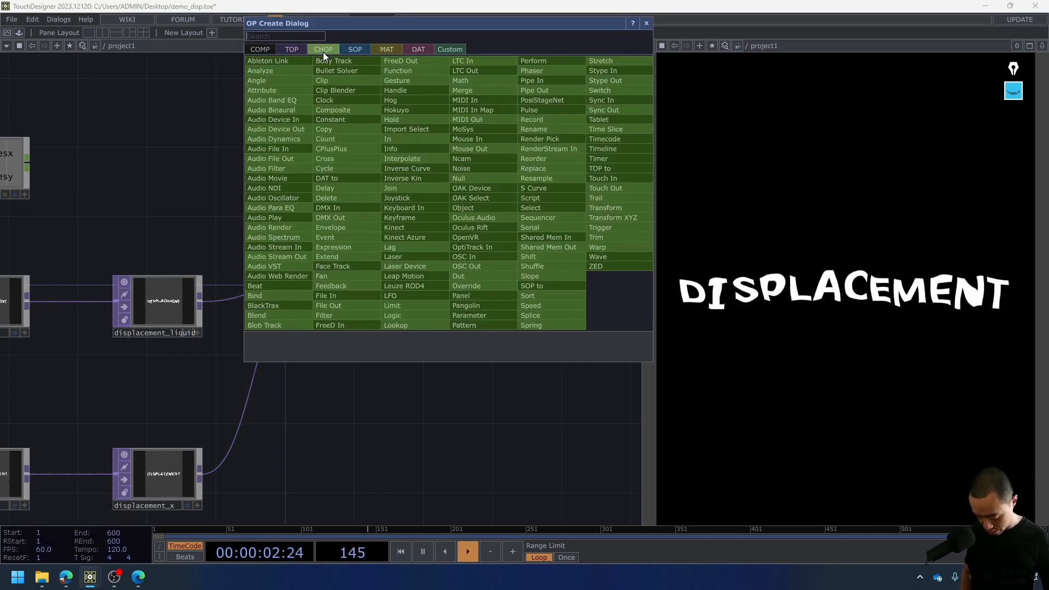
type("o")
key("BackSpace")
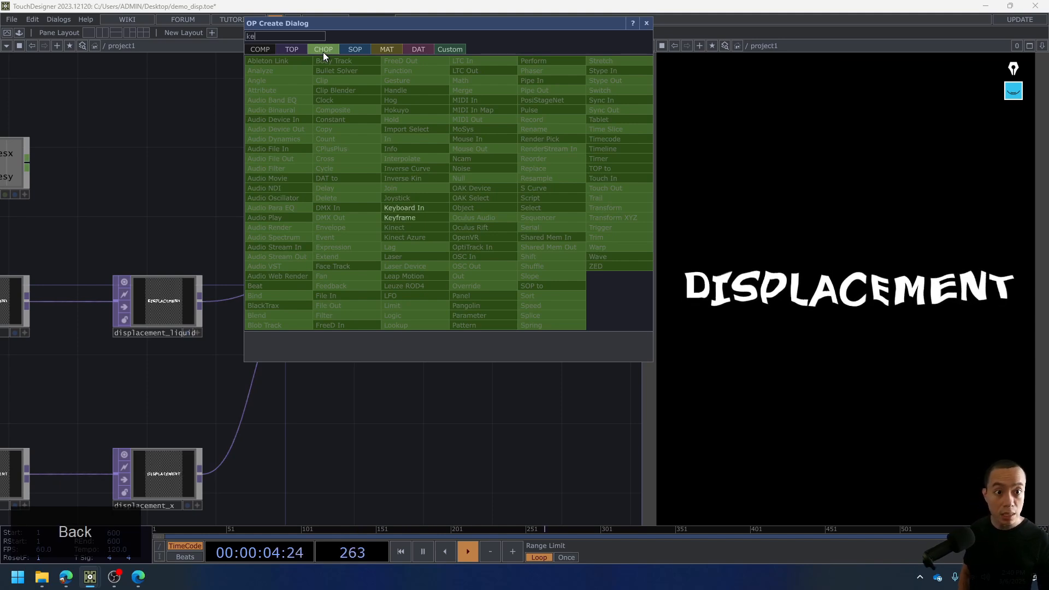
type("y")
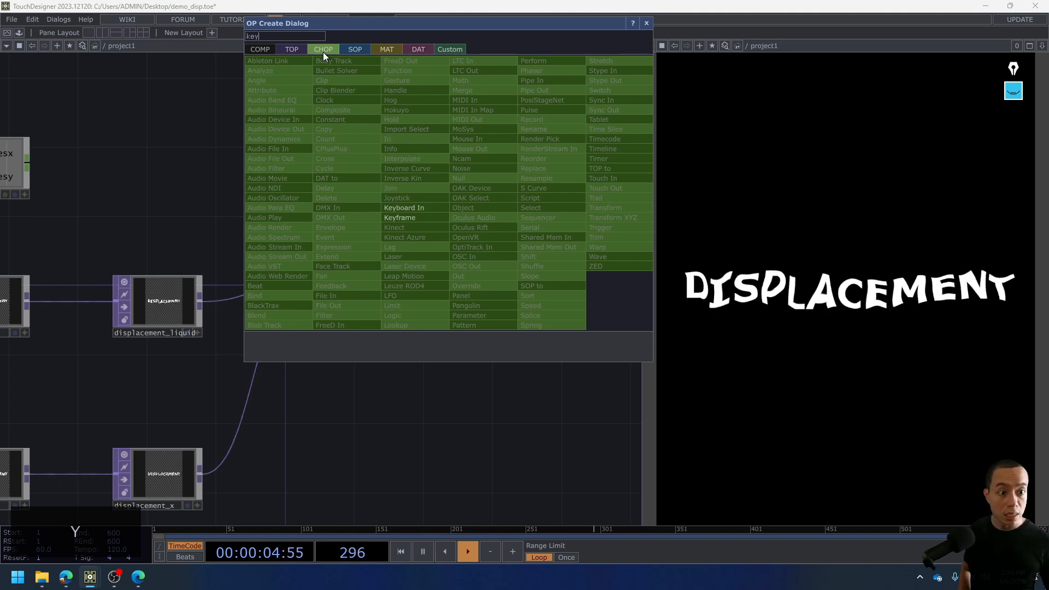
left_click(415, 206)
left_click(249, 163)
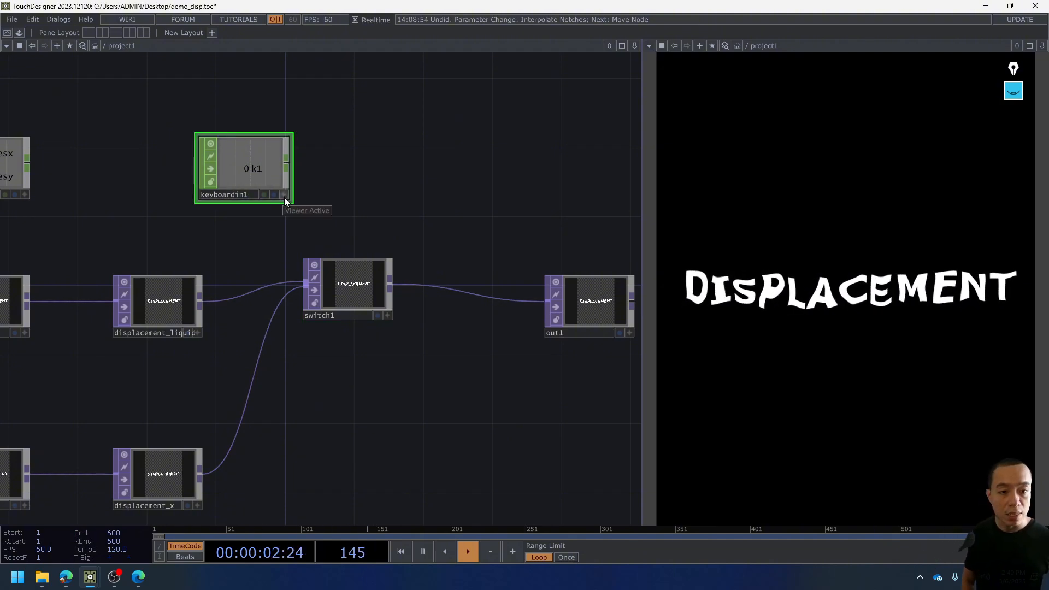
Remove 1 from the Keyboard In CHOP's Keys, choose it again, and test that key.
key("p")
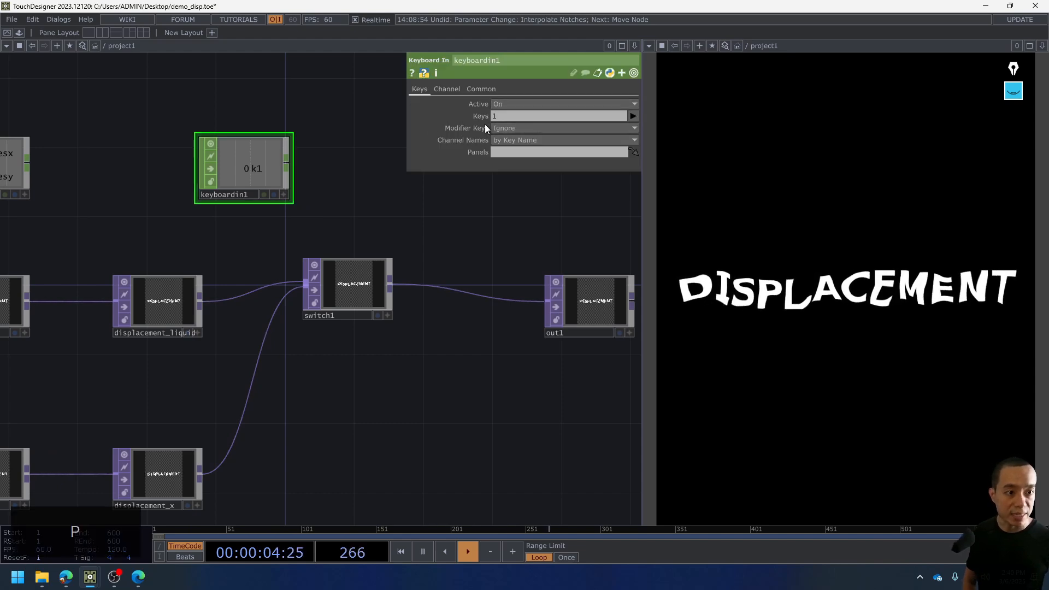
left_click(633, 116)
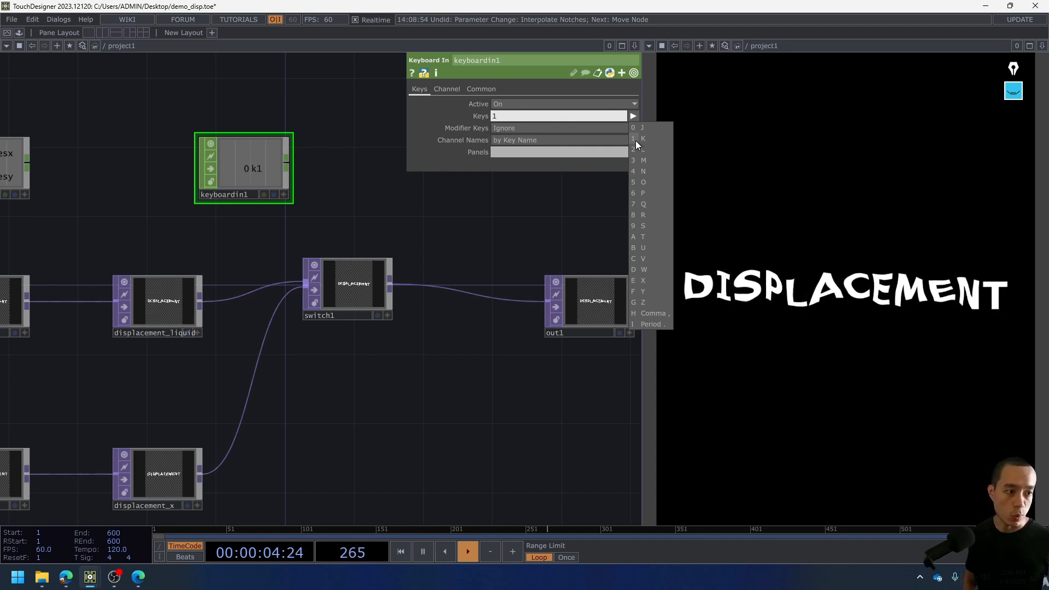
left_click(634, 140)
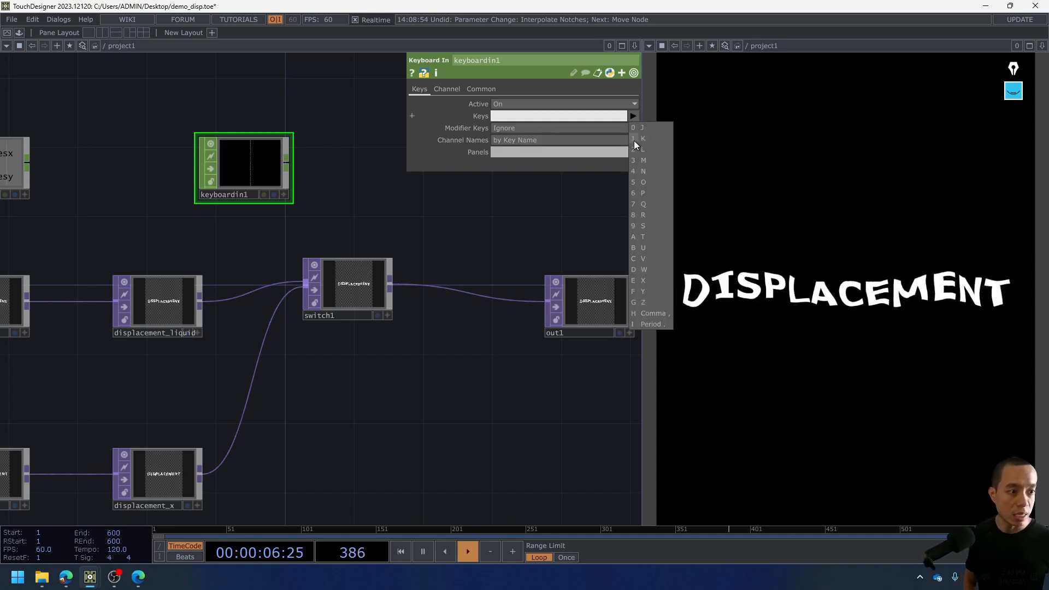
left_click(634, 140)
key("1")
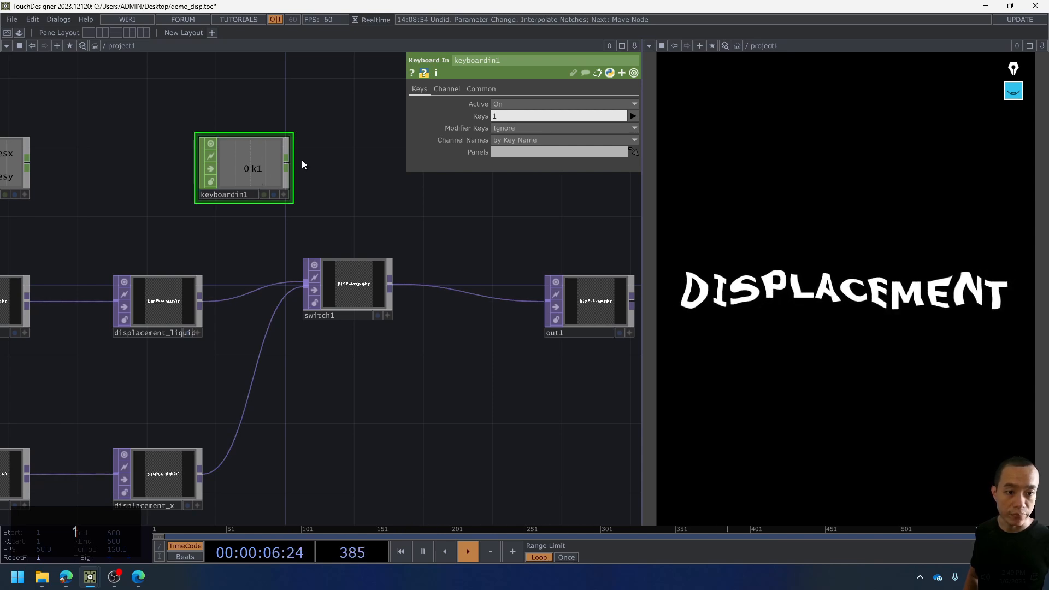
Add a Count CHOP above the Switch TOP and wire the repositioned Keyboard In CHOP into its first input.
scroll(335, 188, "down", 2)
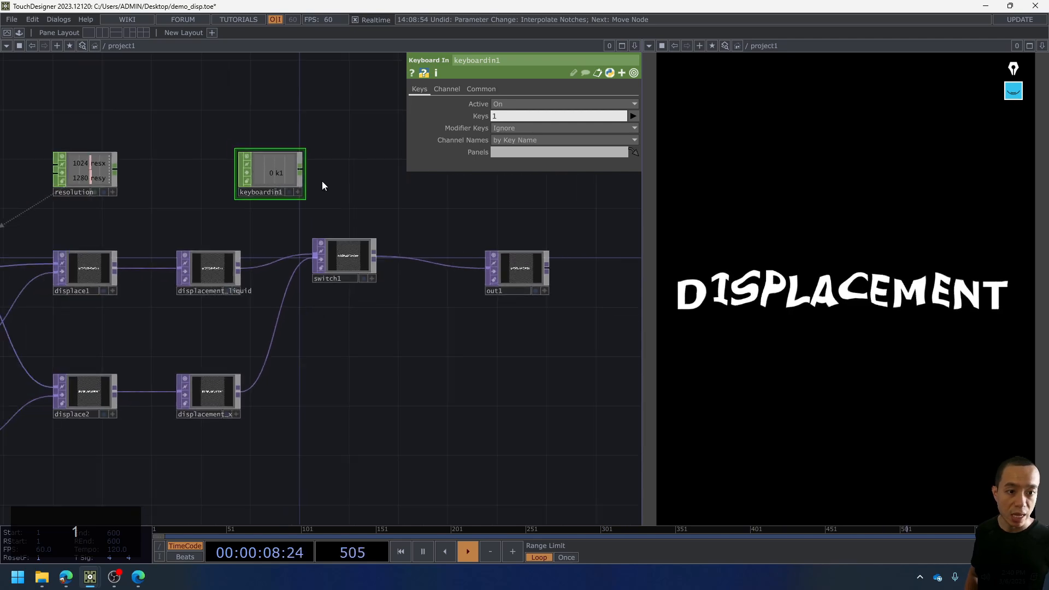
left_click_drag(281, 168, 256, 176)
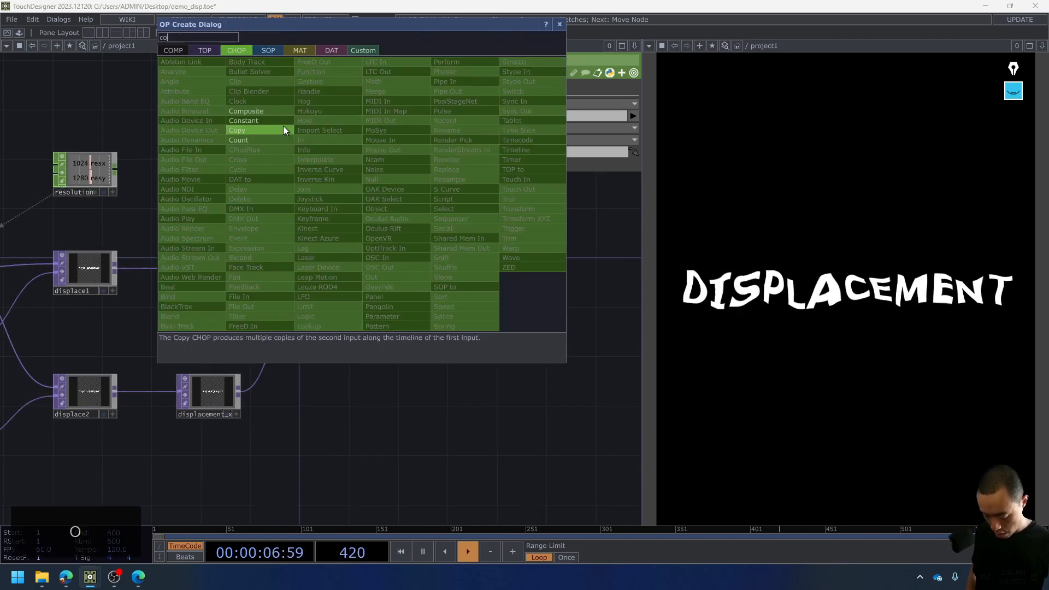
type("unt")
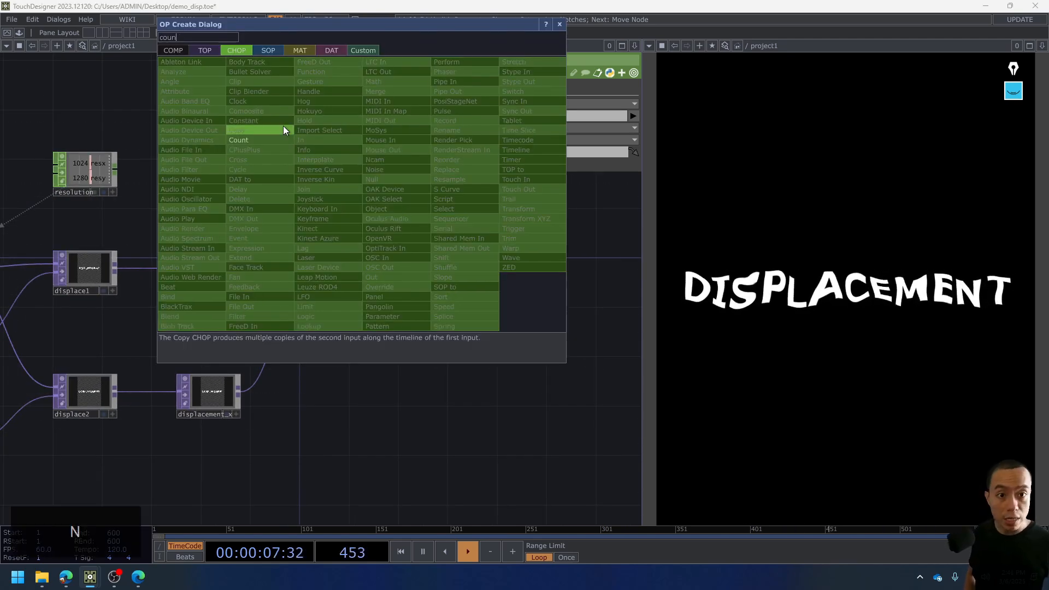
left_click(265, 140)
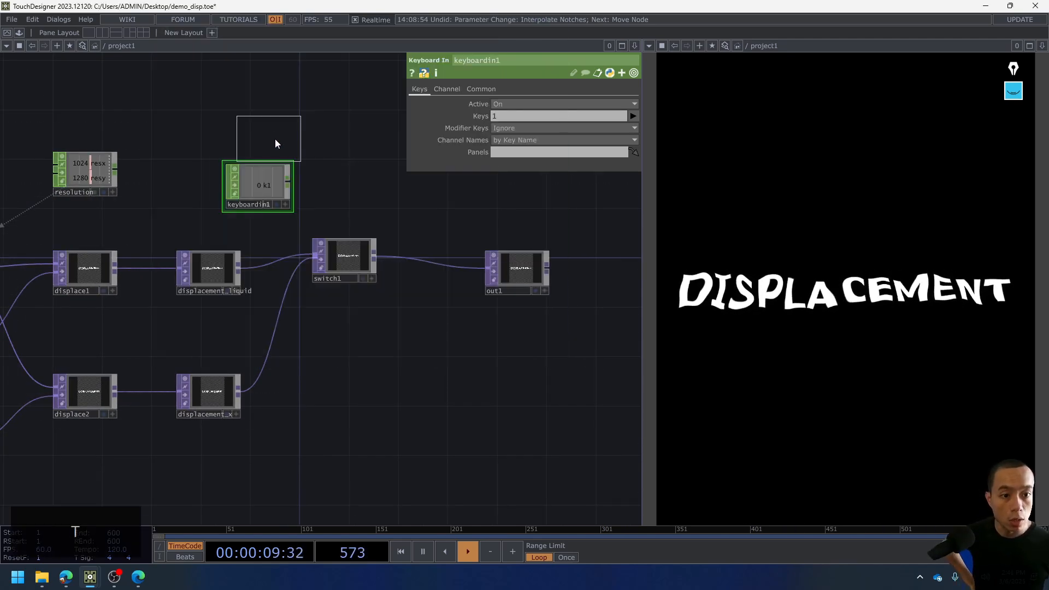
left_click(349, 179)
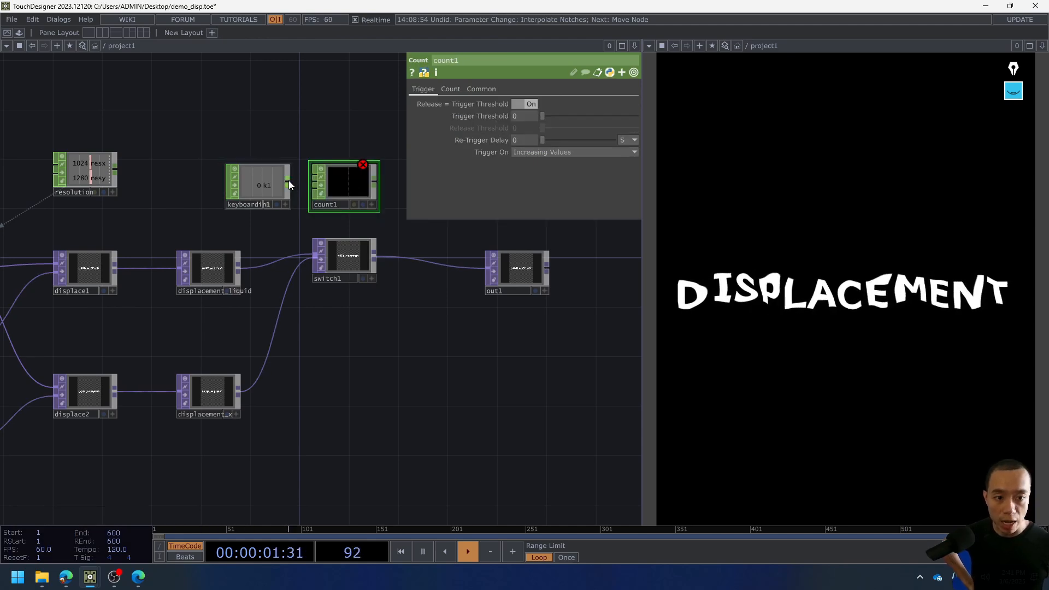
left_click_drag(289, 180, 322, 176)
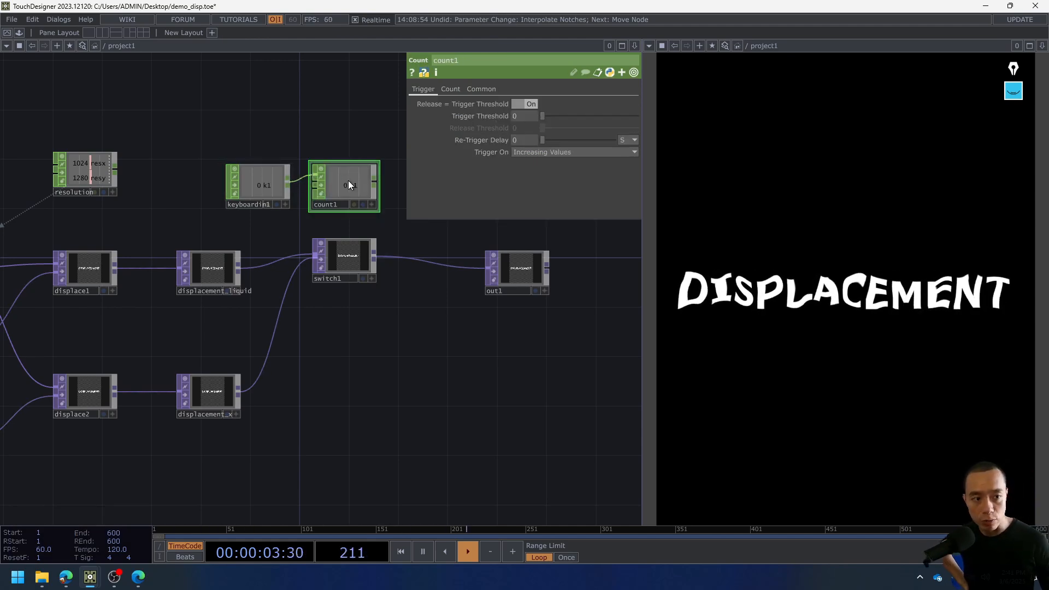
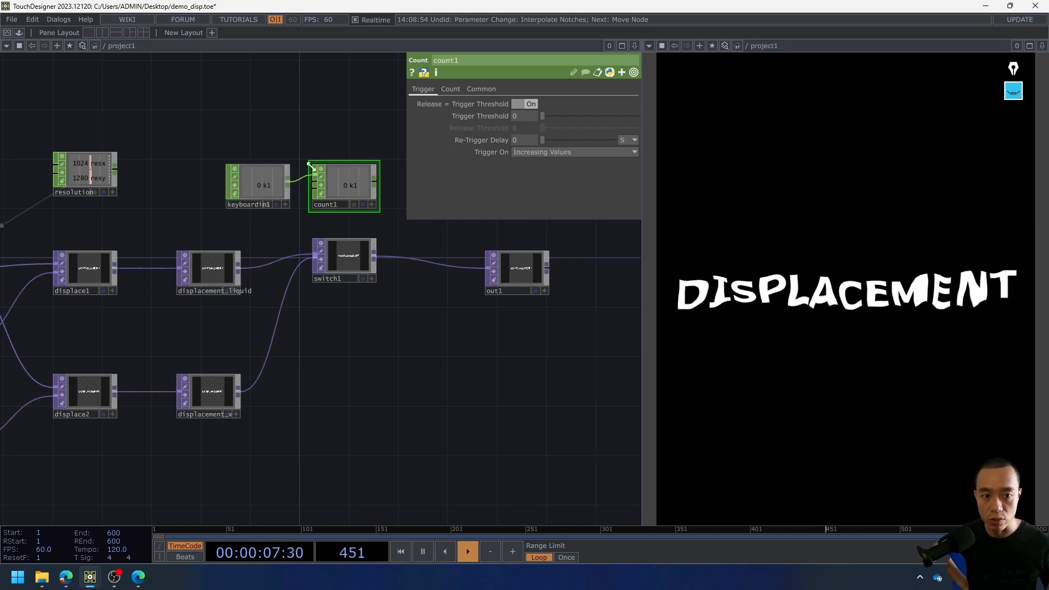
left_click(274, 185)
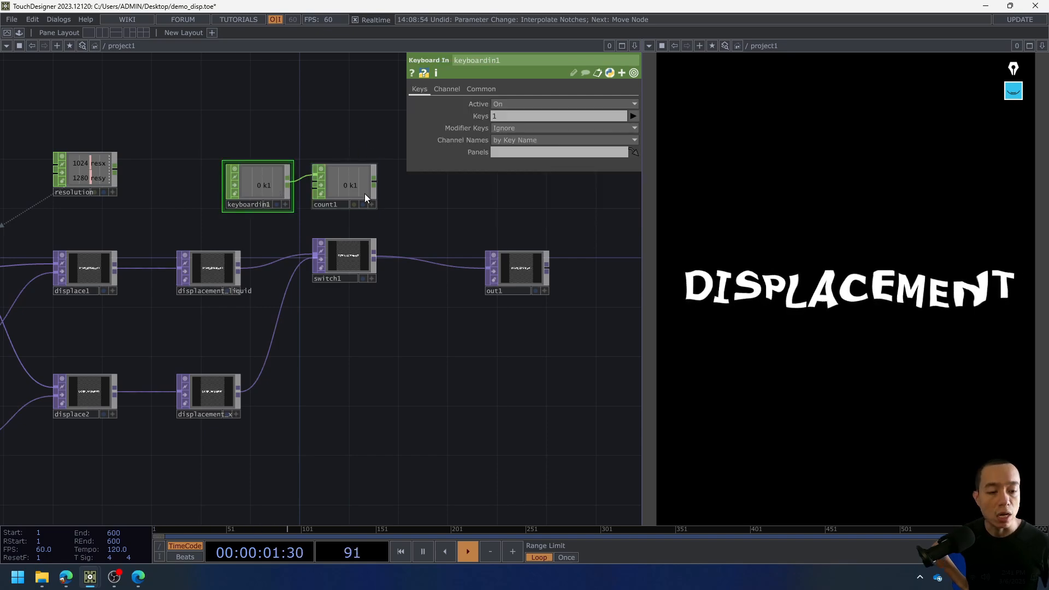
Trigger the Keyboard In CHOP's 1 key repeatedly to examine how the Count CHOP counts.
scroll(363, 194, "down", 2)
scroll(360, 195, "up", 5)
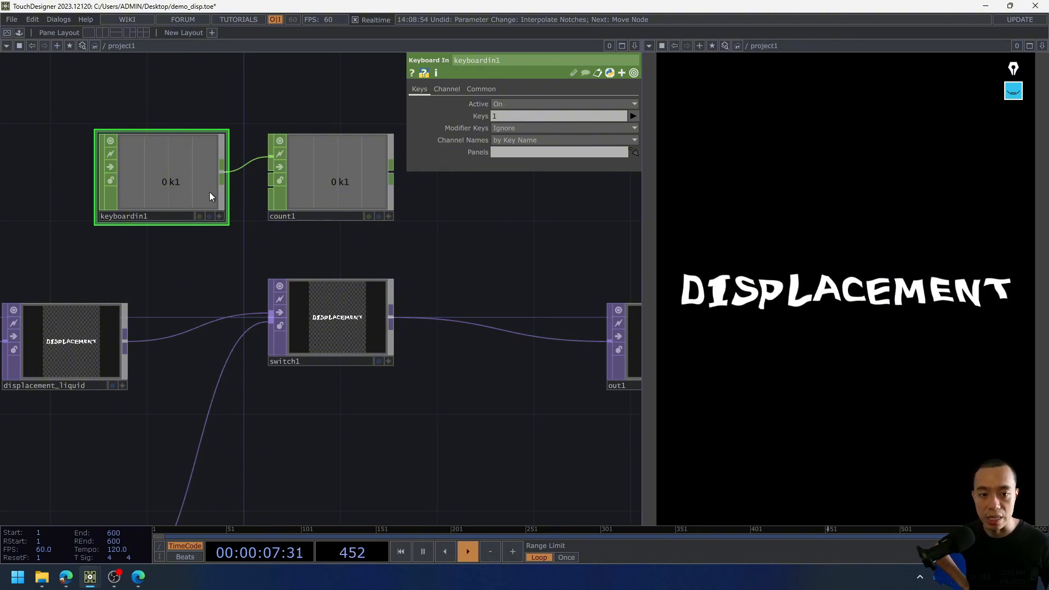
key("1")
key("1")
key("1")
key("1")
key("1")
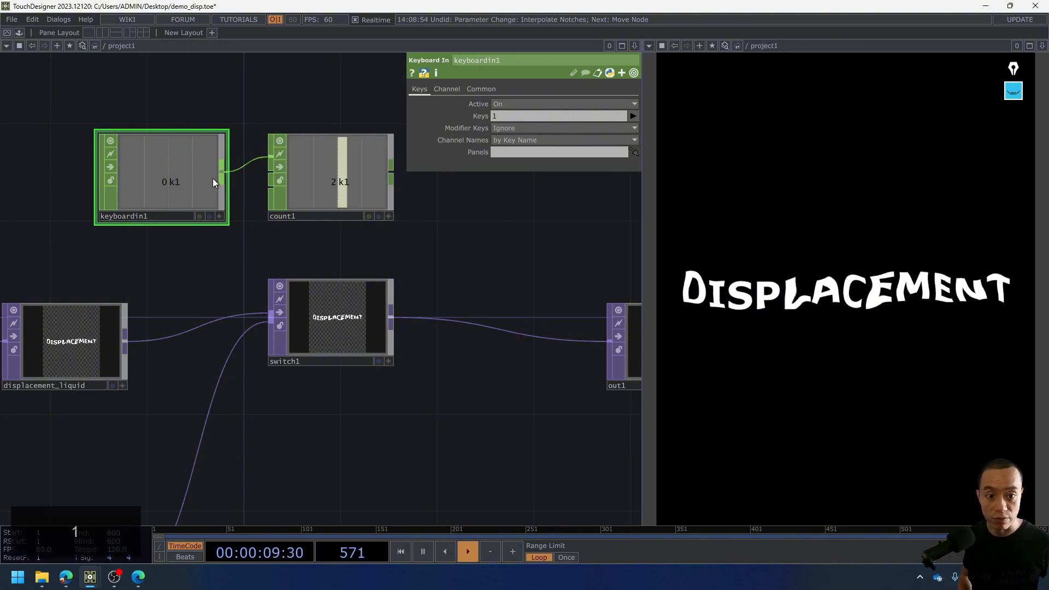
key("1")
key("1")
key("1")
key("1")
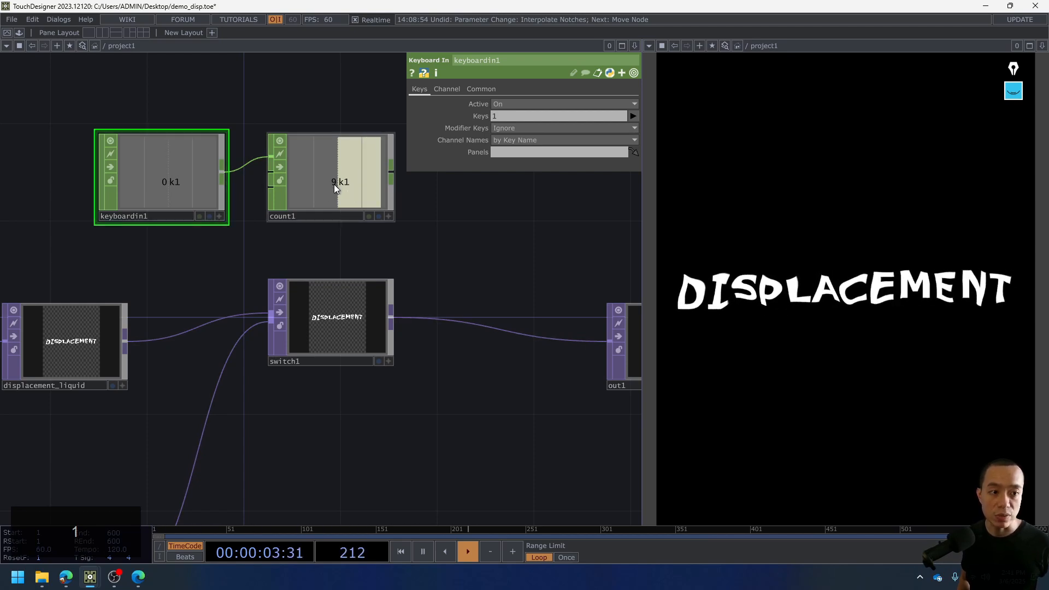
key("1")
left_click(332, 171)
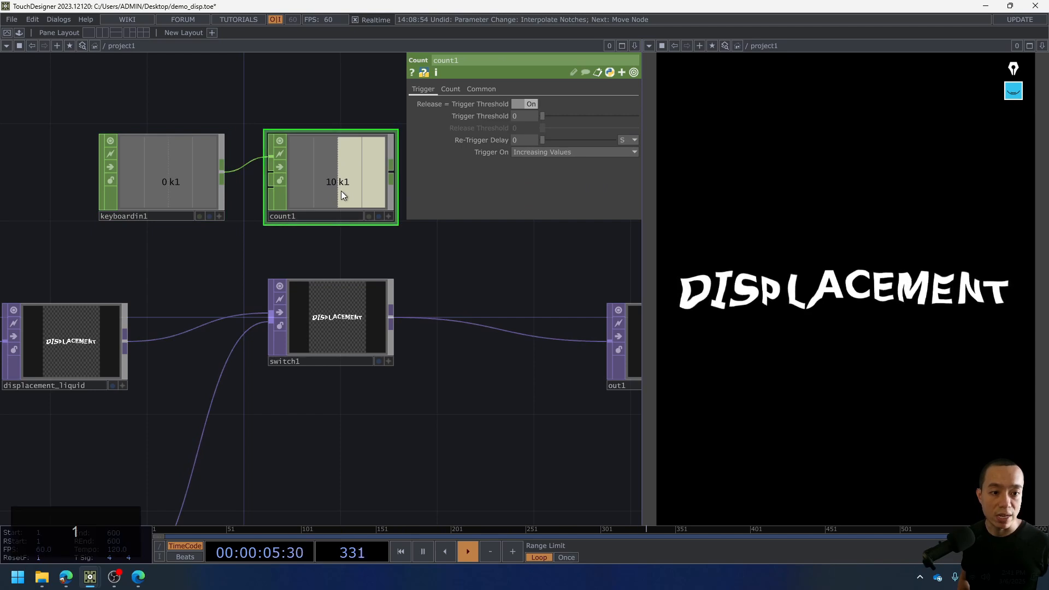
key("1")
key("1")
key("1")
key("1")
key("1")
key("1")
key("1")
key("1")
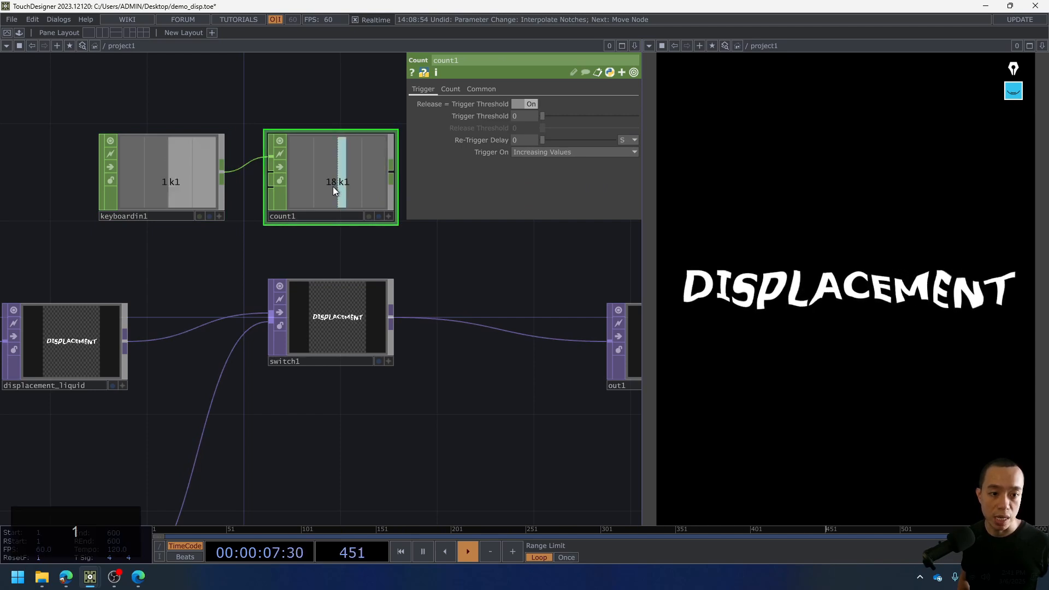
key("1")
key("1")
key("1")
key("1")
key("1")
key("1")
key("1")
key("1")
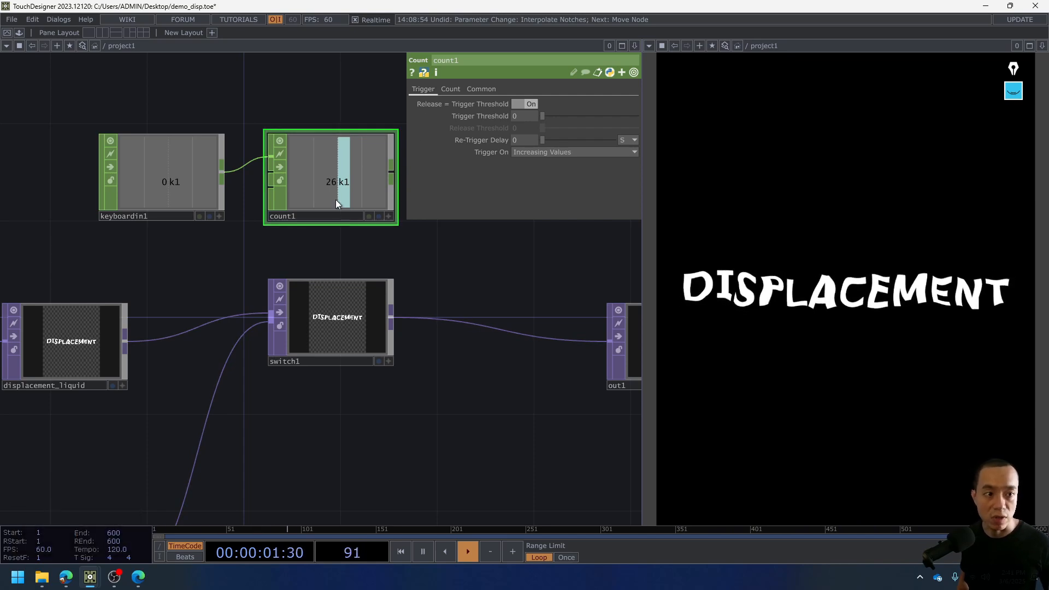
Set the Count CHOP's Limit to Loop Min/Max and test the looping with the 1 key.
left_click(447, 89)
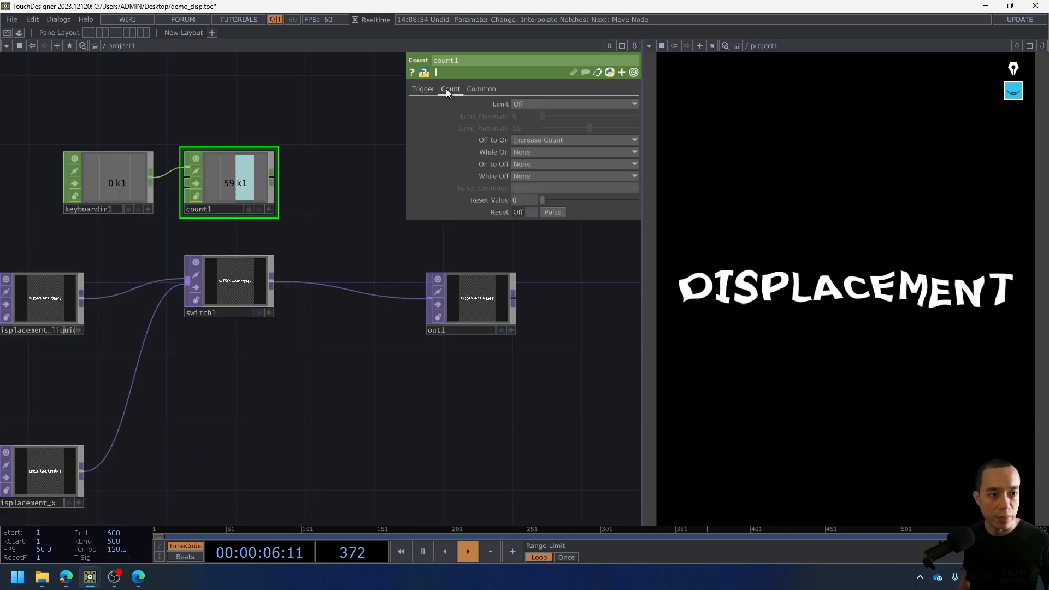
left_click(541, 100)
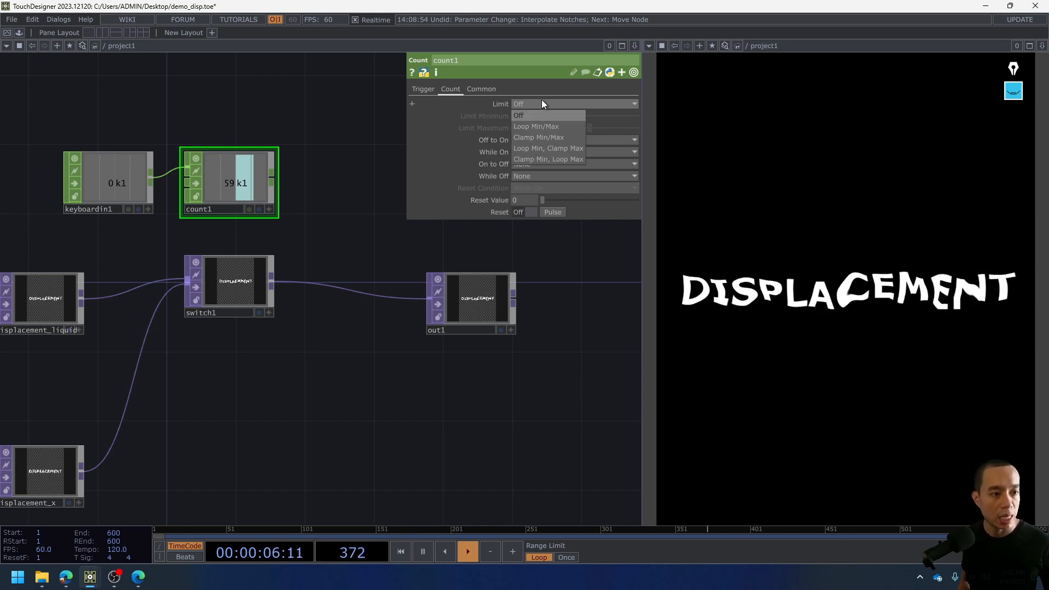
left_click(539, 129)
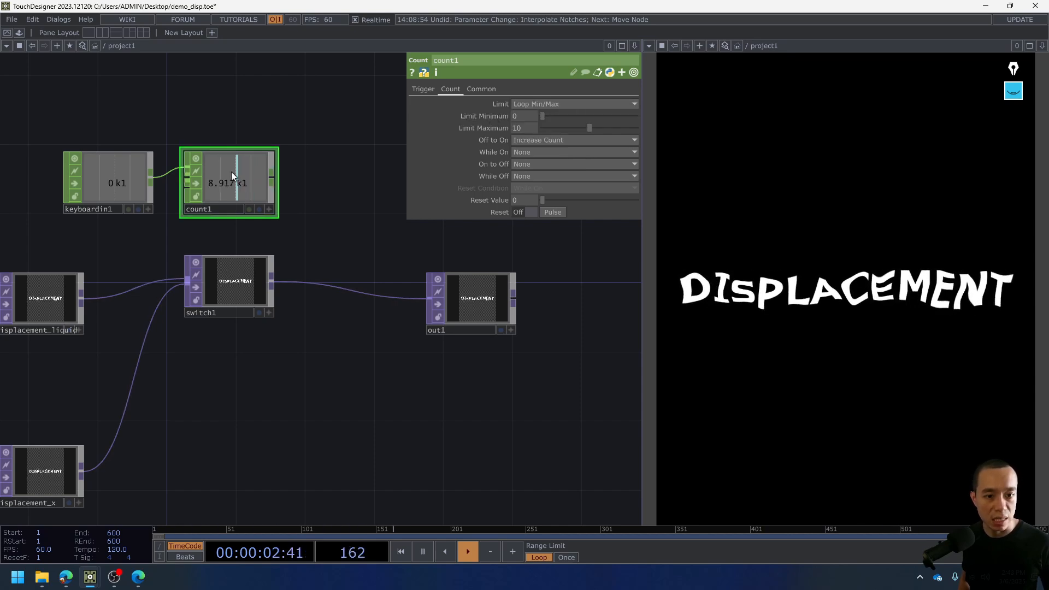
key("1")
key("1")
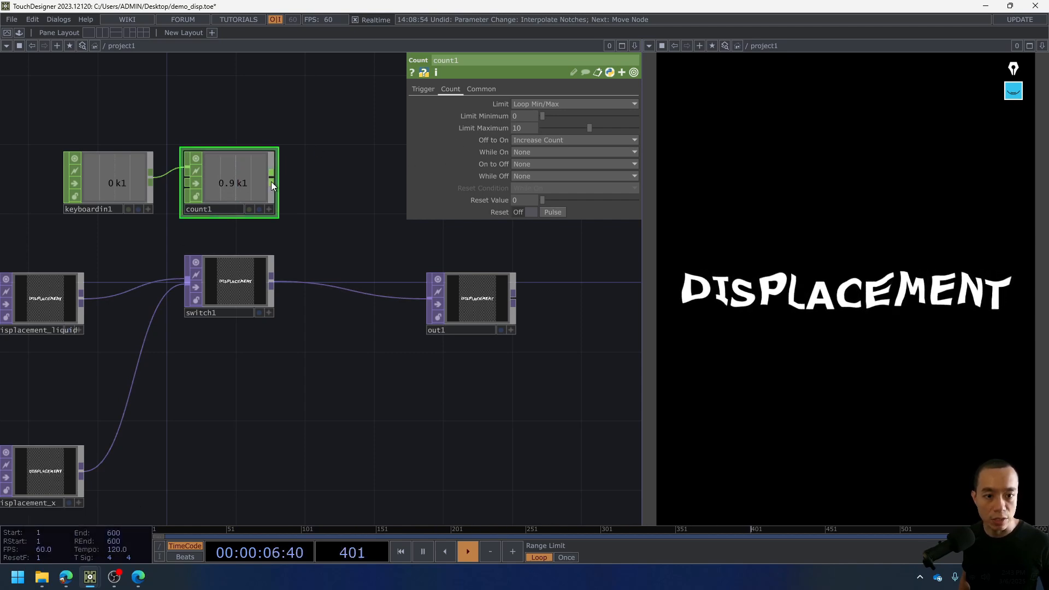
key("1")
key("1")
key("1")
key("1")
key("1")
key("1")
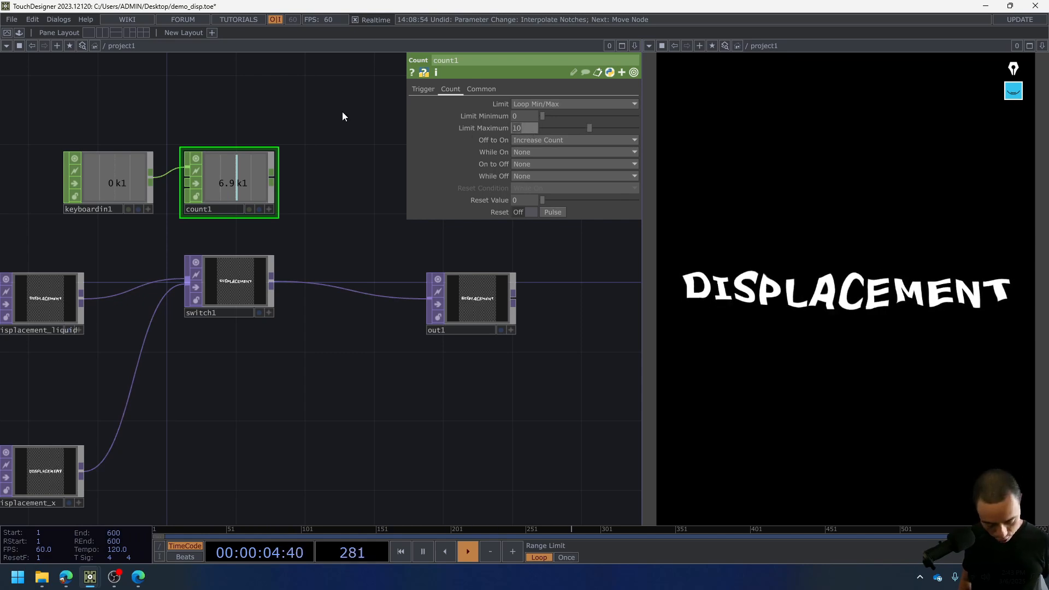
Set the Count CHOP's Limit Maximum to 2 and test the loop with the 1 key.
type("2")
key("Return")
key("1")
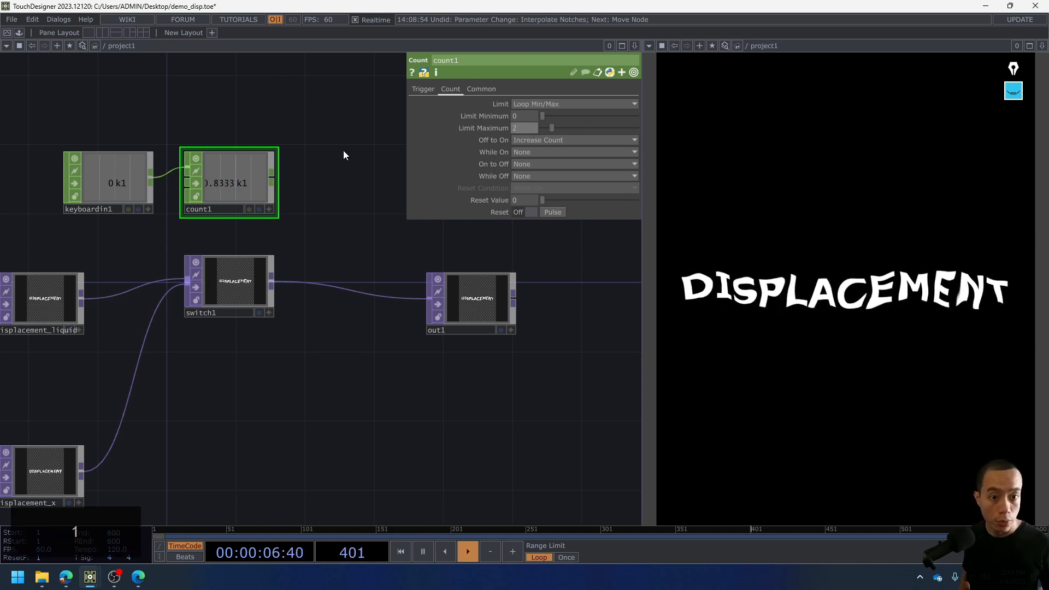
key("1")
key("1")
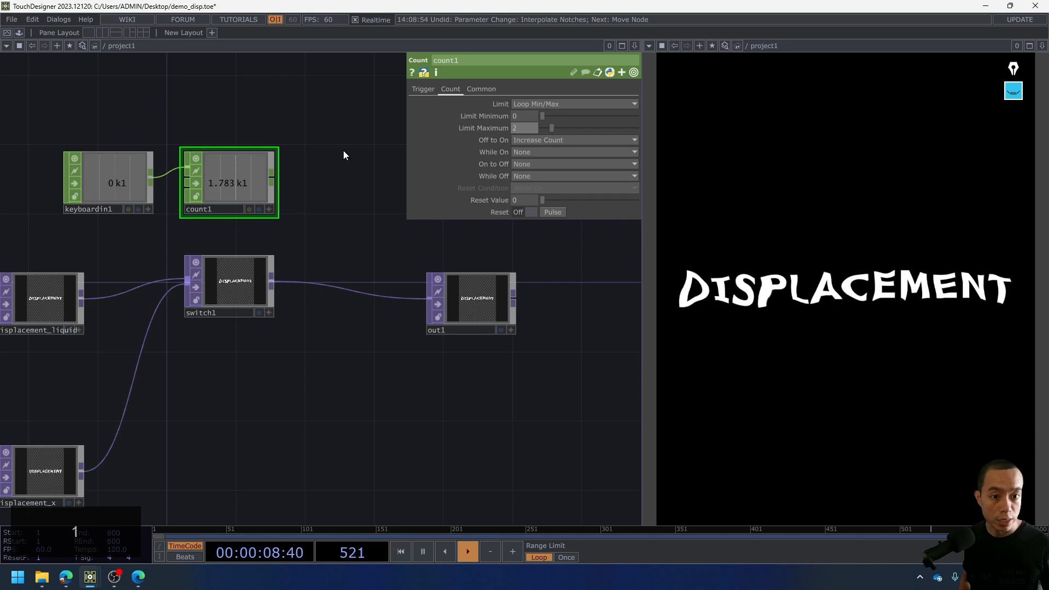
key("1")
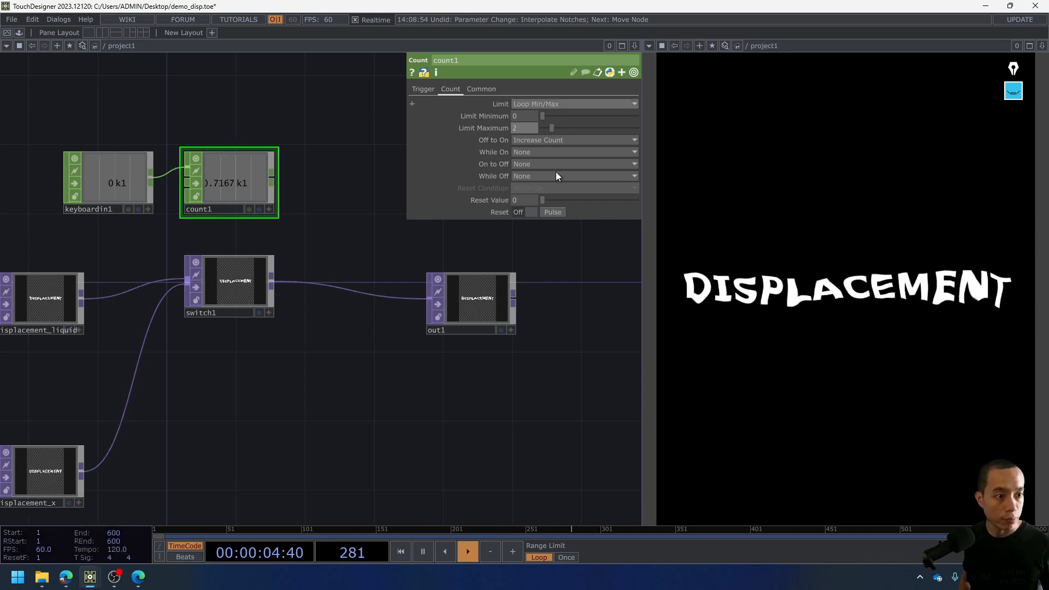
Try Decrease Count for the Count CHOP's Off to On, test it with the 1 key, and return it to Increase Count.
left_click(568, 138)
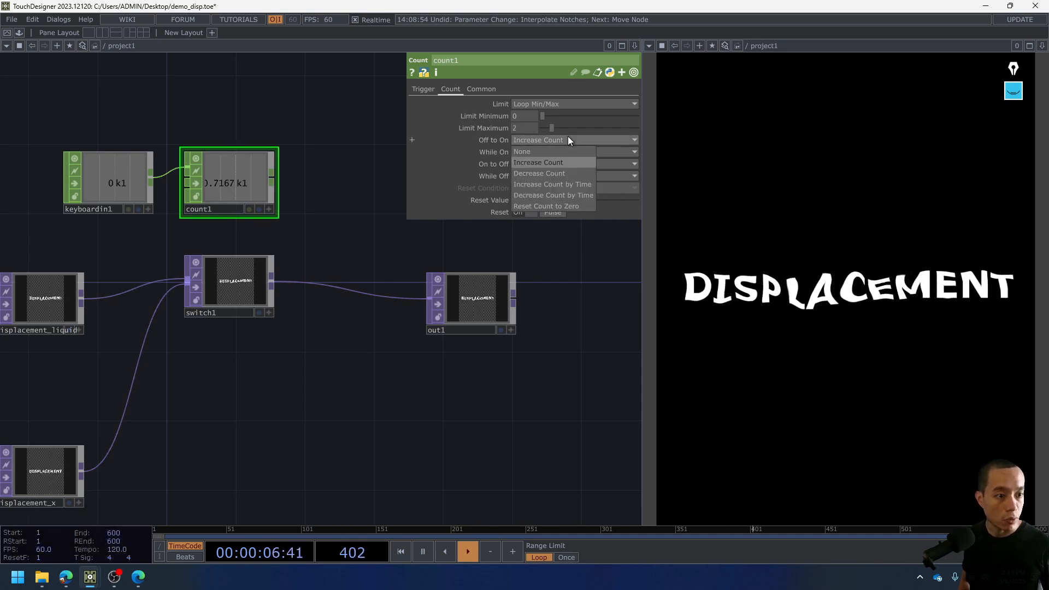
left_click(562, 173)
key("1")
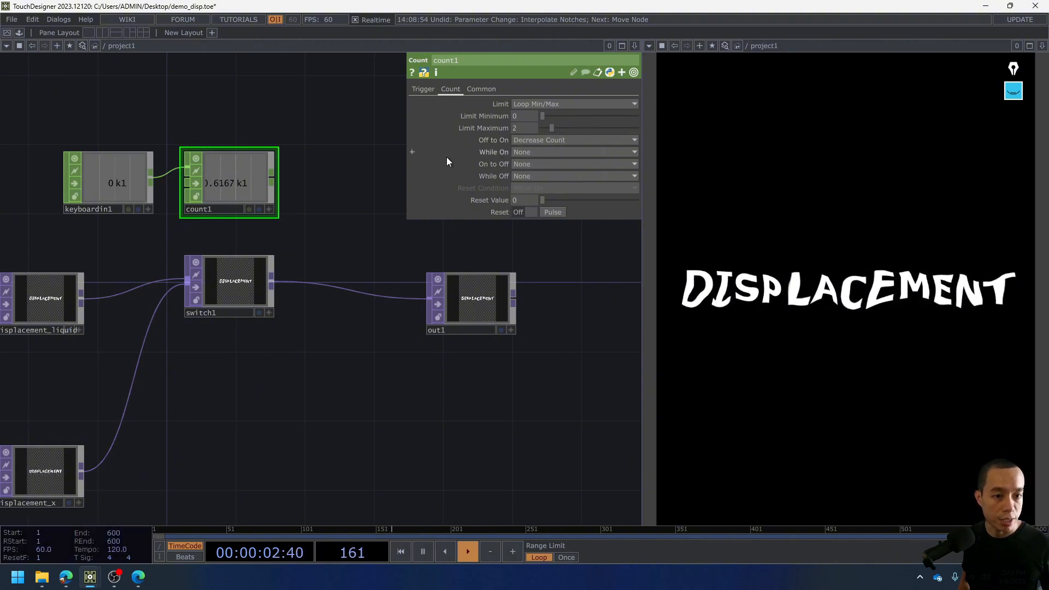
key("1")
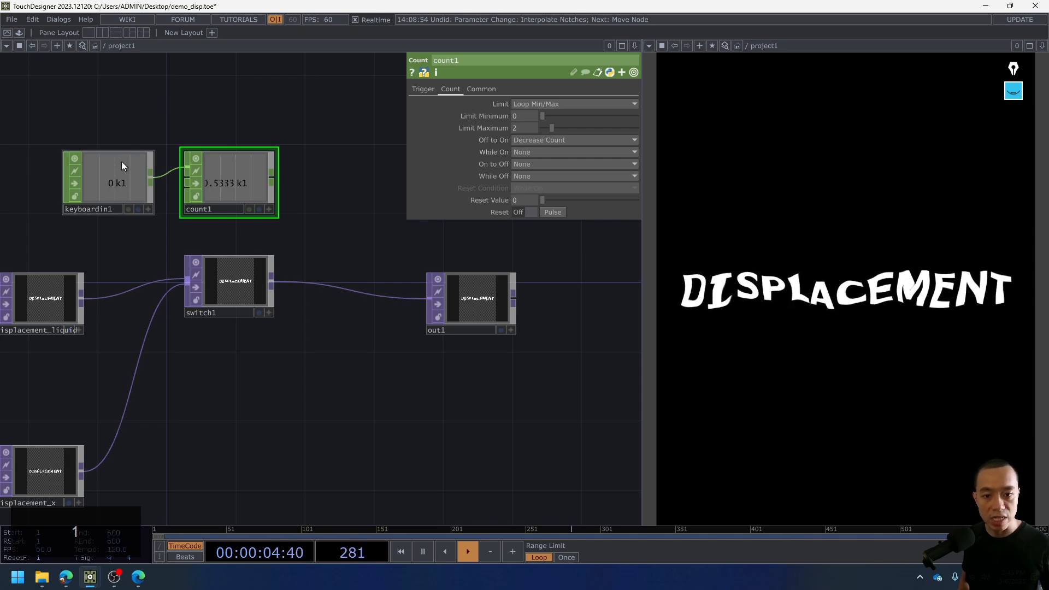
key("1")
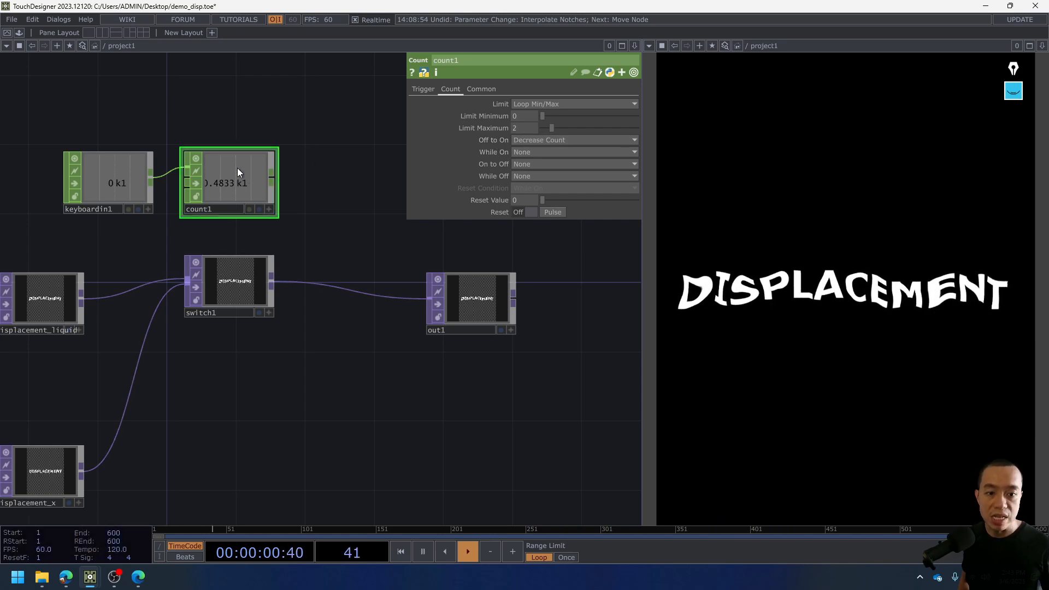
key("1")
key("1")
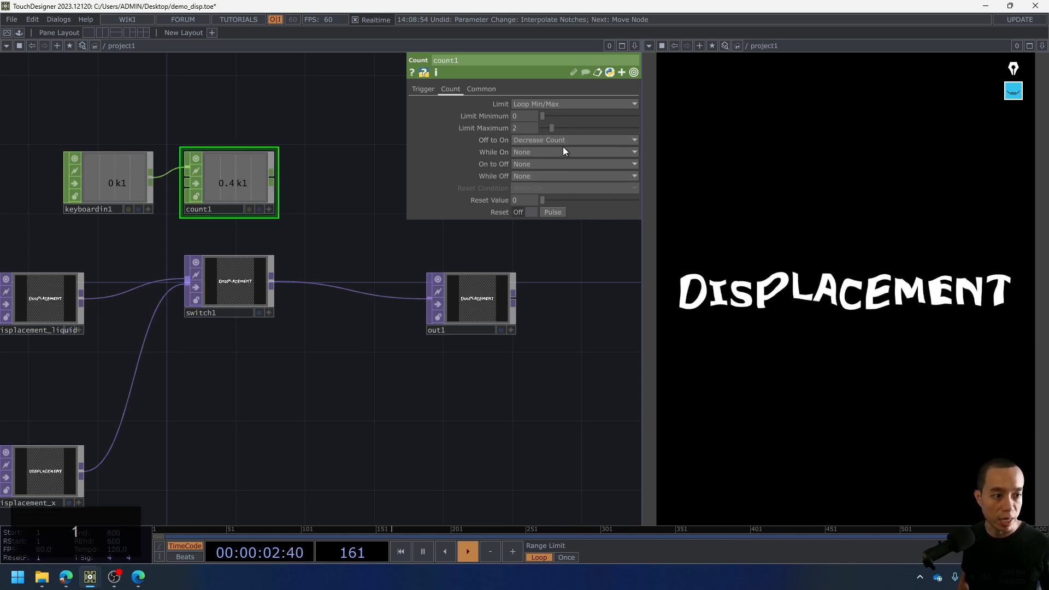
left_click(563, 152)
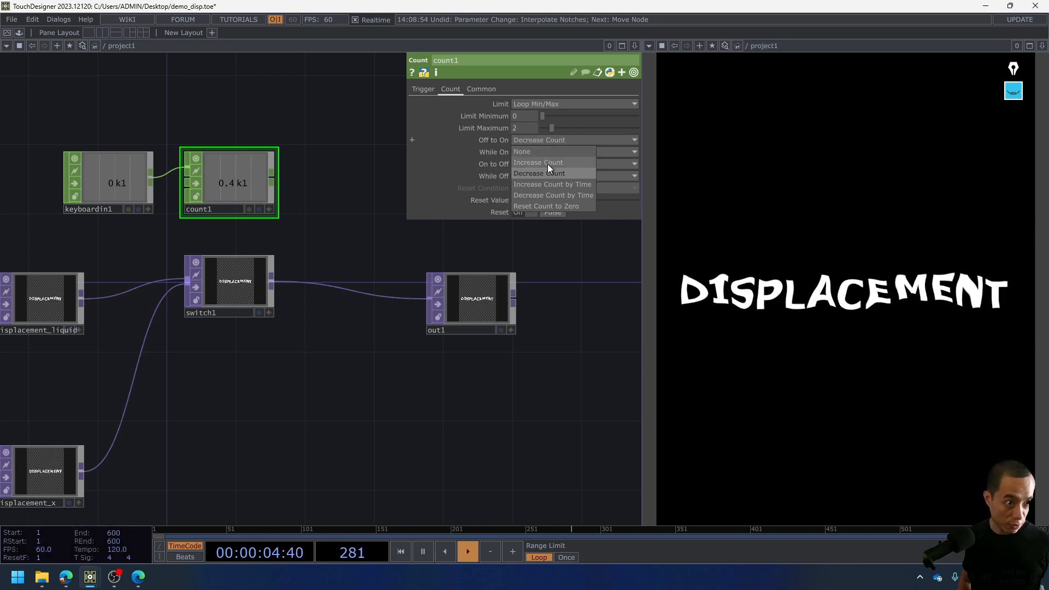
left_click(547, 163)
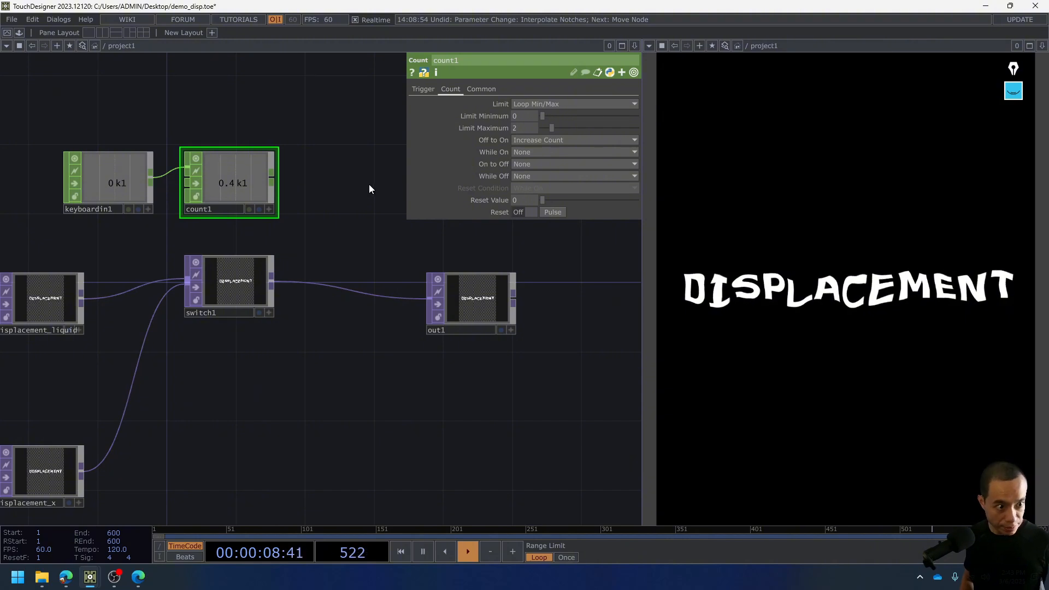
Link the Count CHOP's k1 channel to the Switch TOP's Index as a CHOP Reference.
left_click(268, 209)
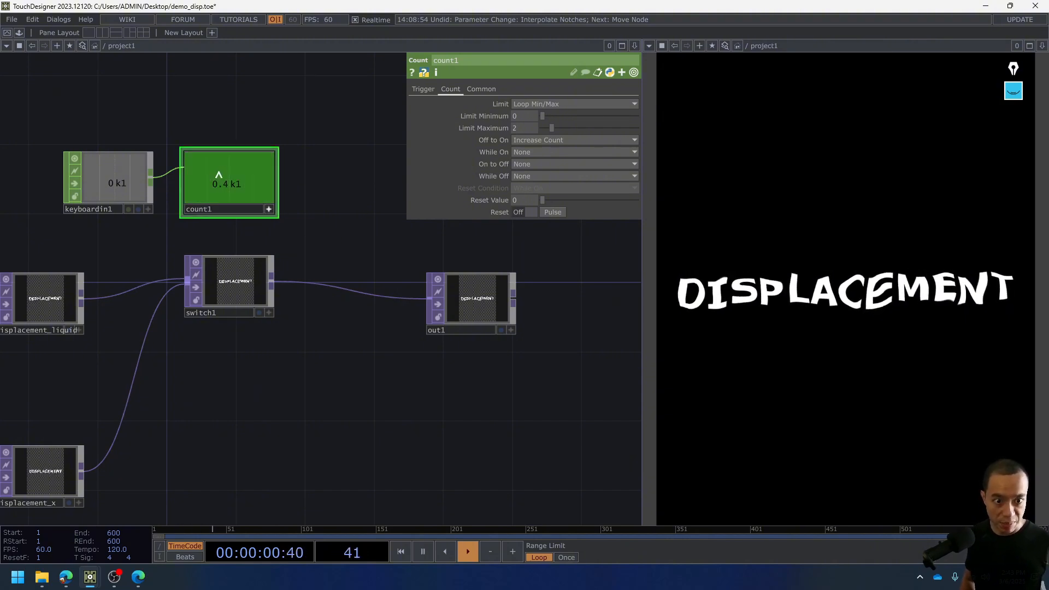
left_click_drag(218, 174, 489, 105)
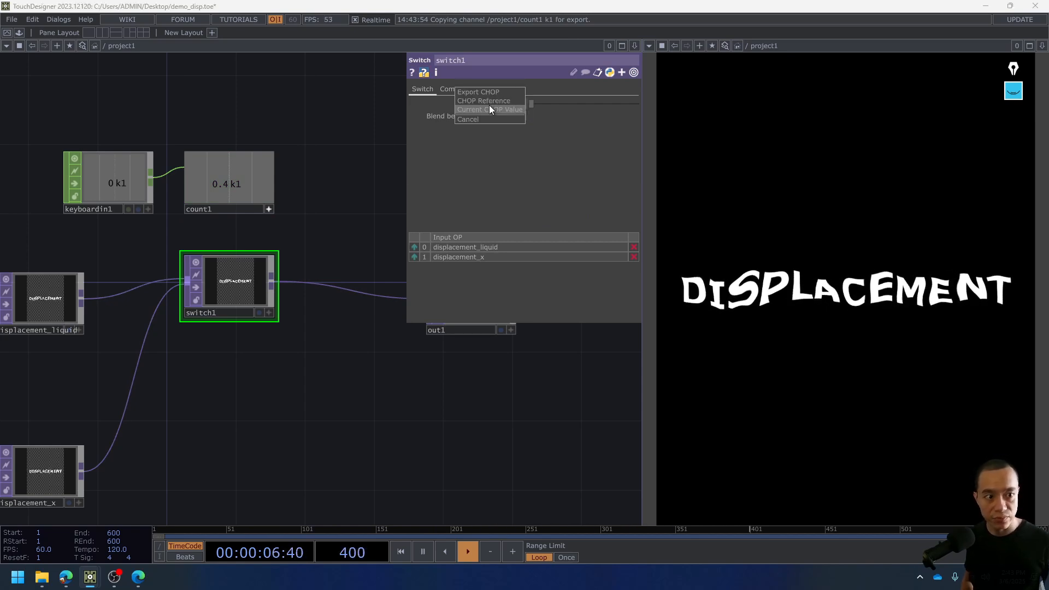
left_click(489, 99)
Test alternating the Switch TOP between displacement_liquid and displacement_x with the 1 key.
key("1")
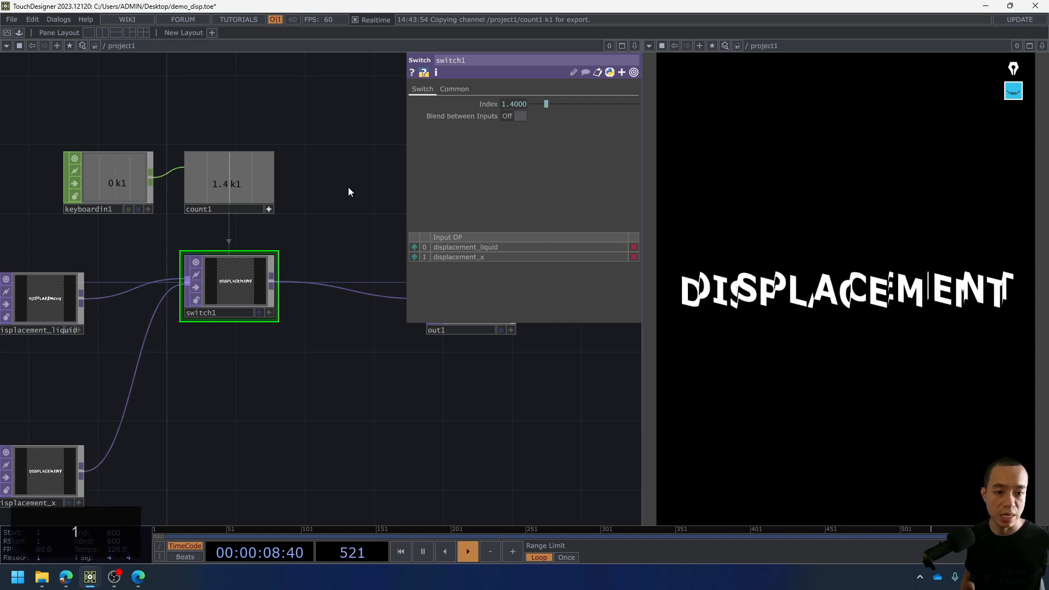
key("1")
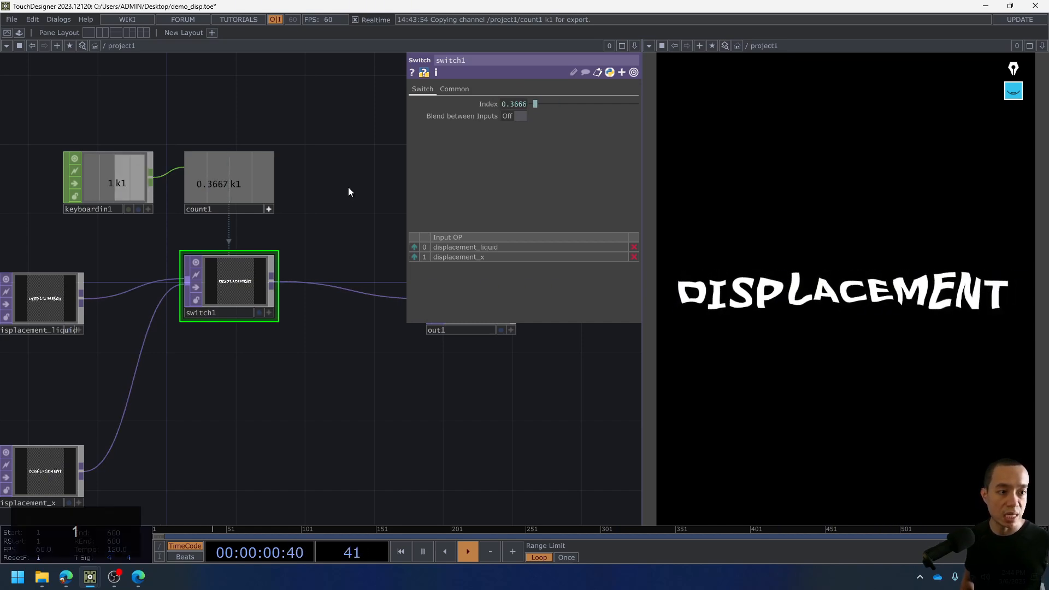
key("1")
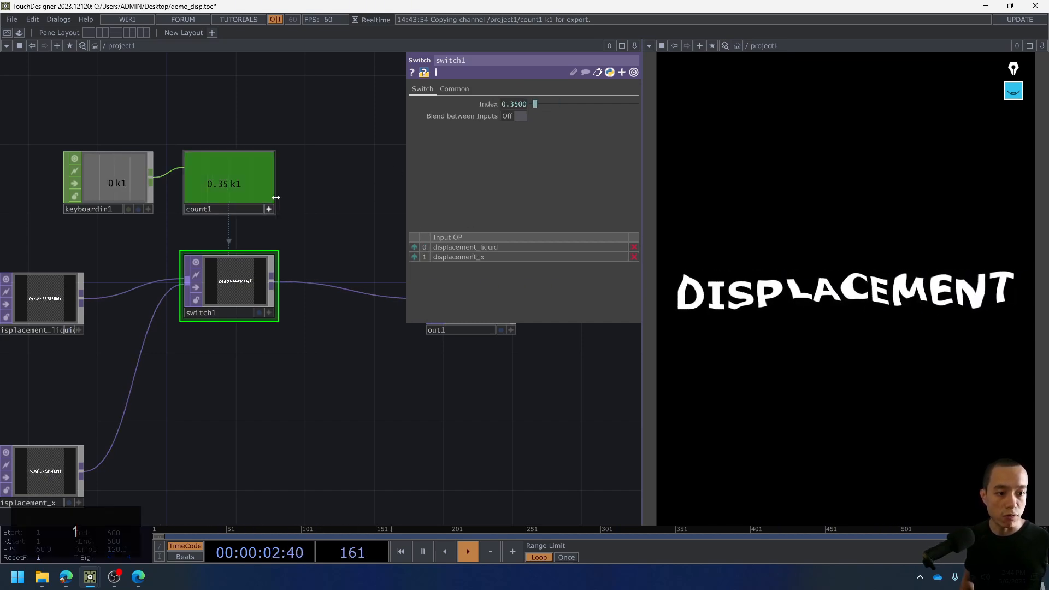
key("1")
key("1")
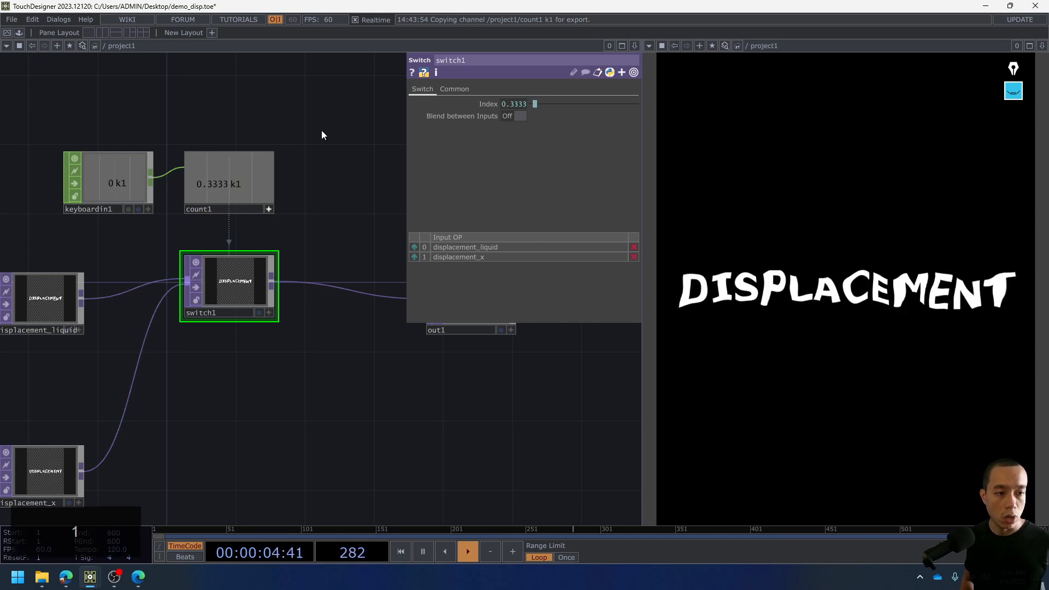
key("1")
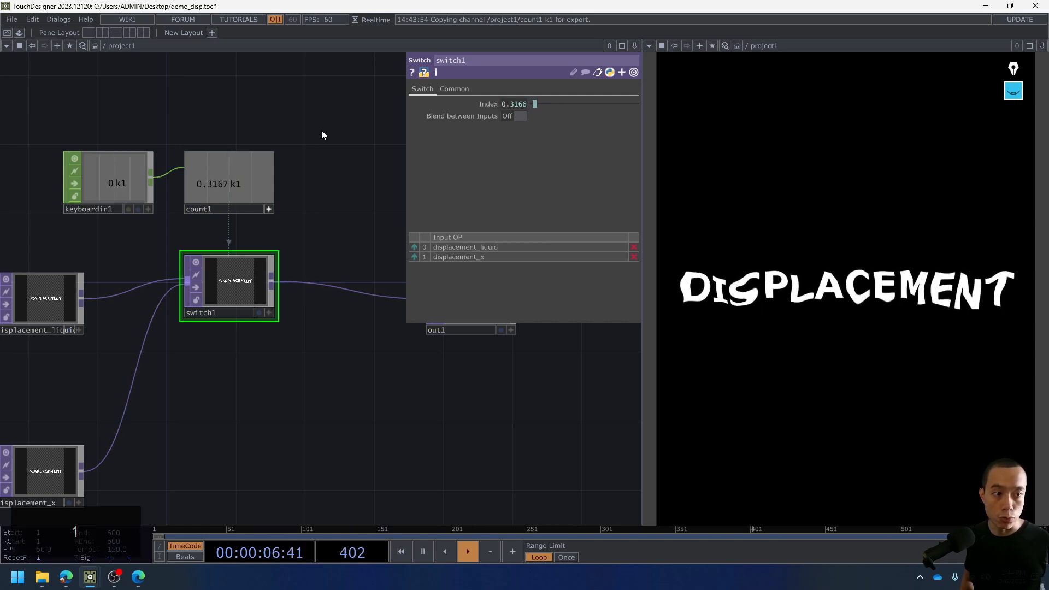
key("1")
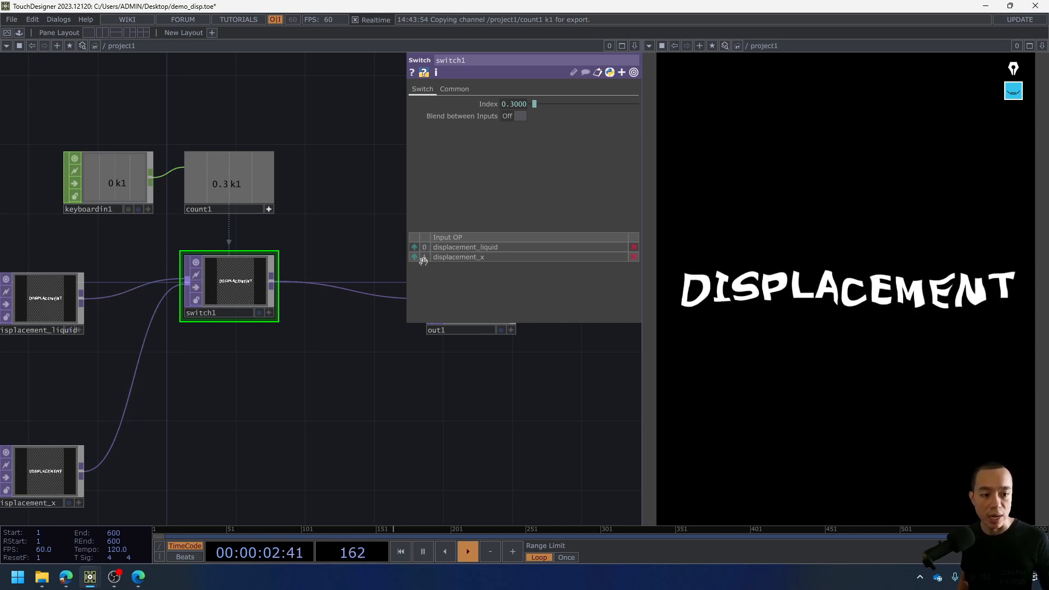
key("1")
key("1")
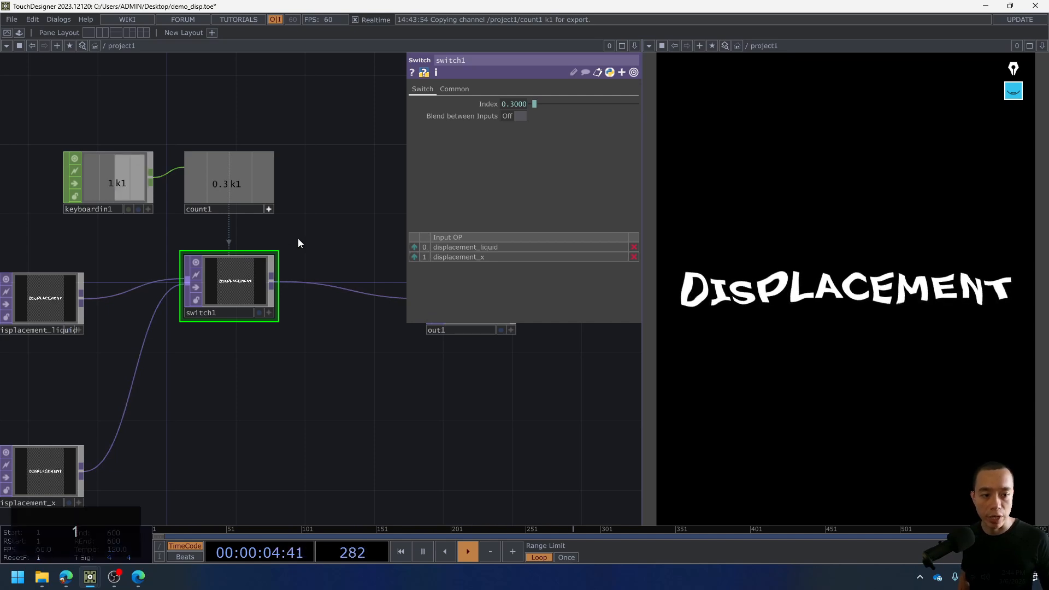
key("1")
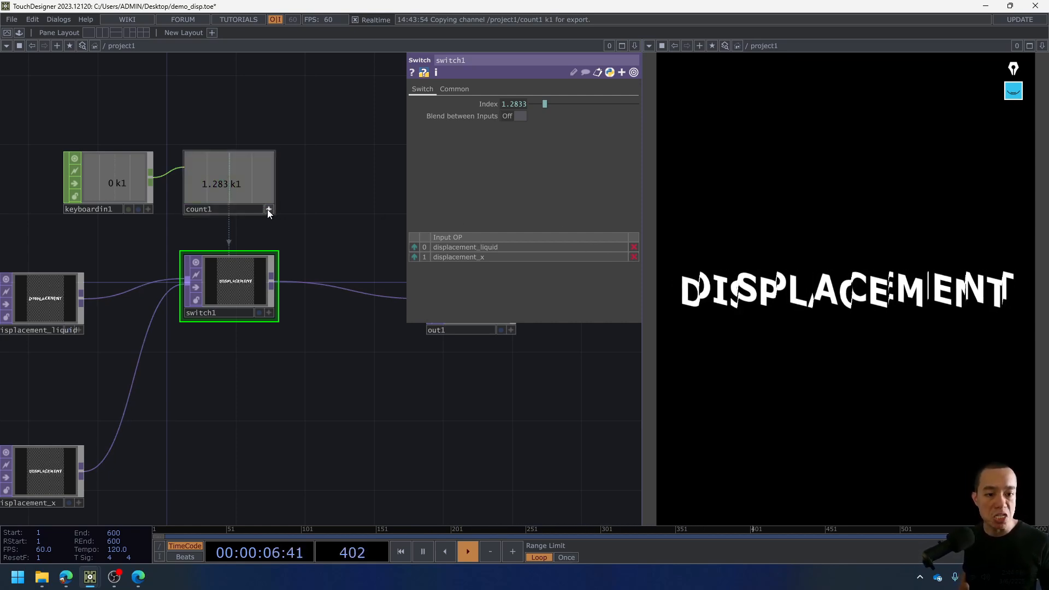
scroll(235, 135, "down", 3)
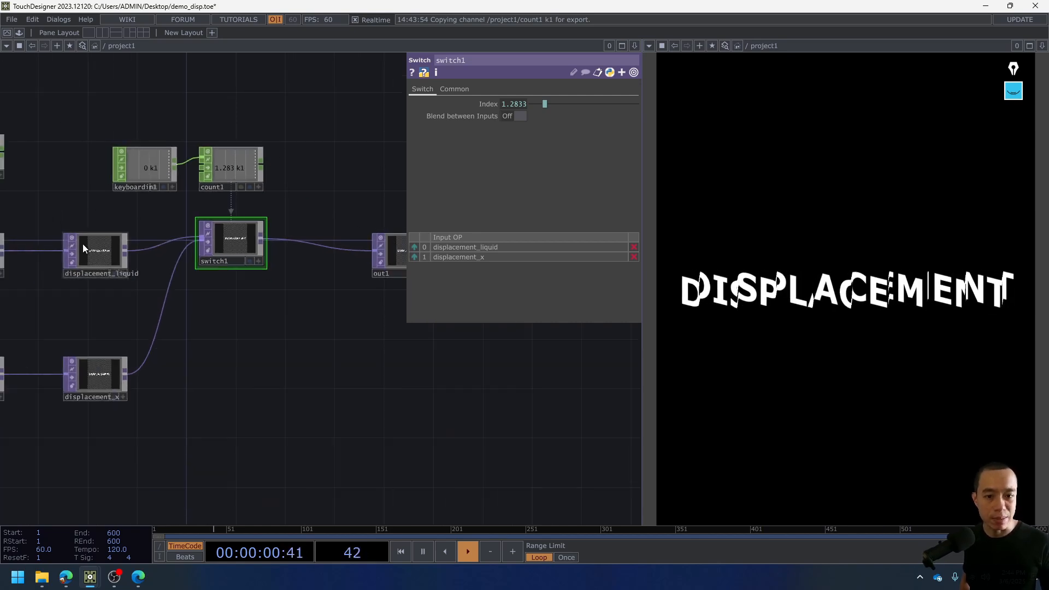
scroll(214, 188, "up", 3)
key("1")
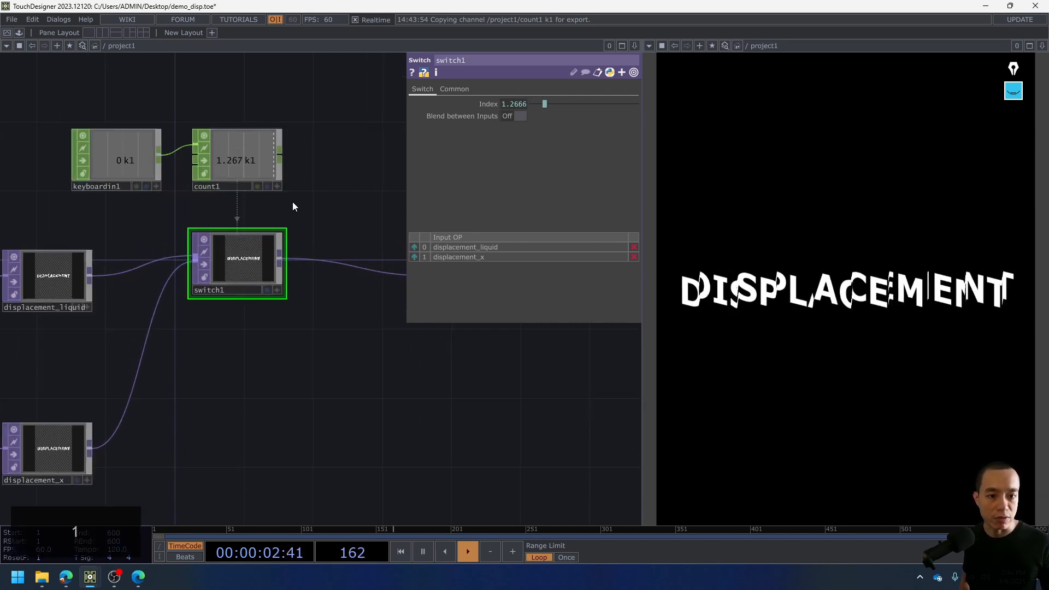
scroll(293, 202, "down", 3)
left_click_drag(286, 304, 358, 177)
left_click_drag(319, 227, 272, 299)
scroll(278, 207, "up", 5)
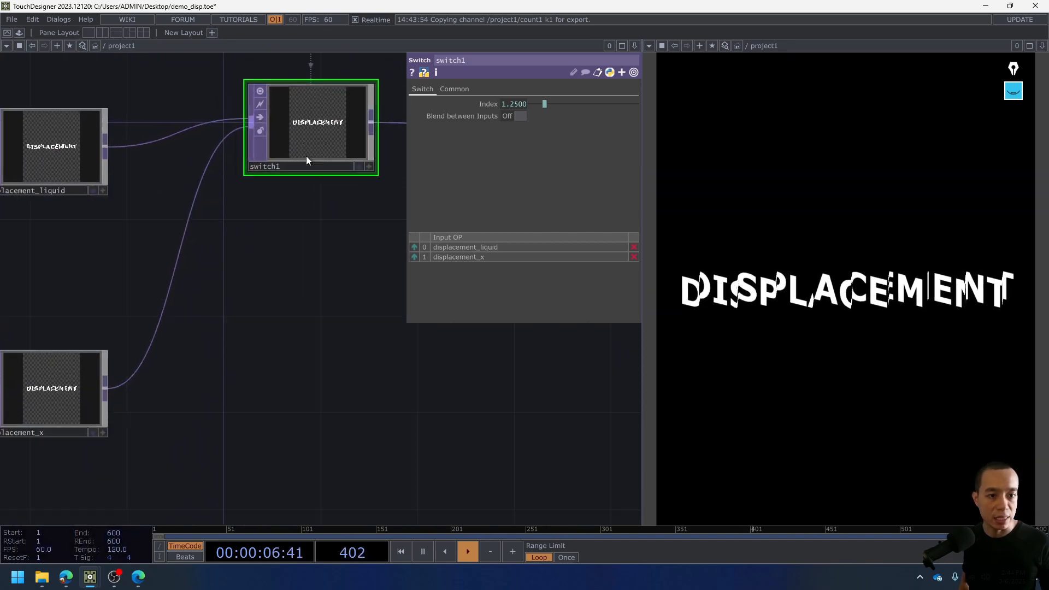
left_click_drag(314, 163, 338, 235)
scroll(298, 362, "down", 5)
left_click_drag(304, 376, 381, 266)
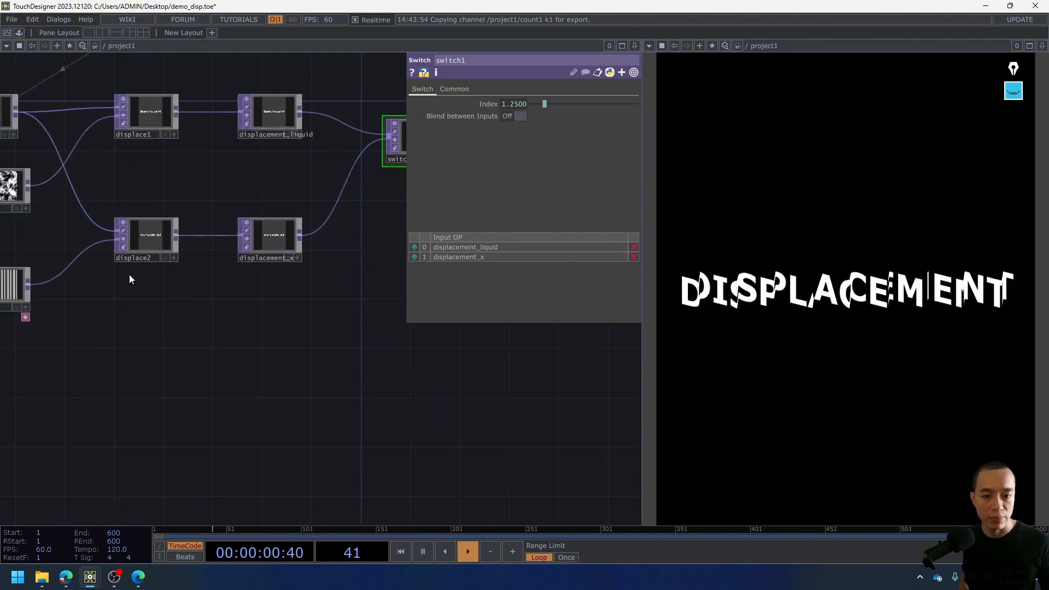
Duplicate displace2 together with its ramp1 input, keeping the copied Displace TOP fed by text1.
scroll(160, 229, "up", 5)
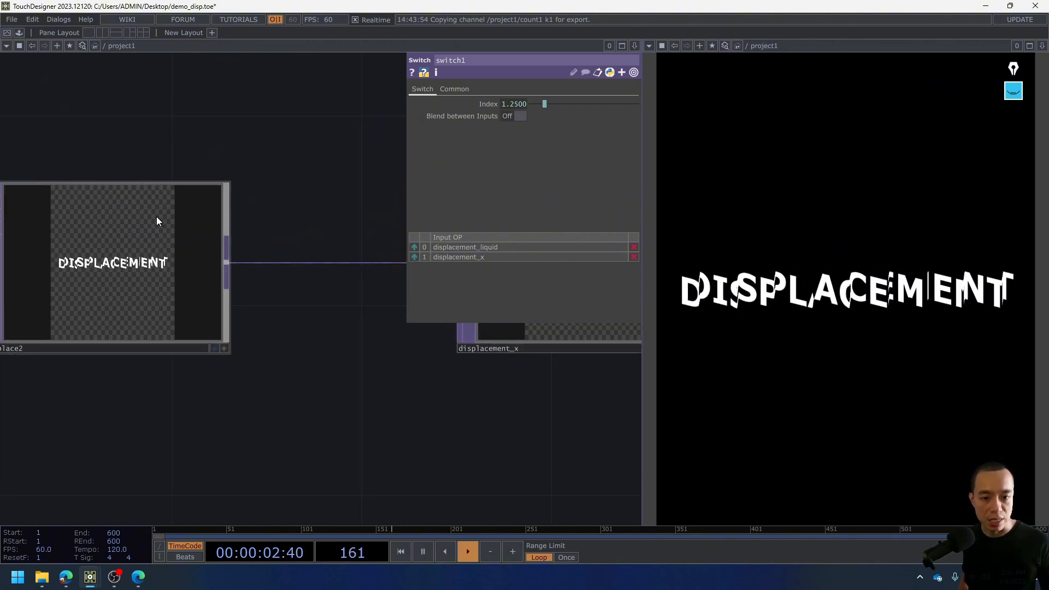
scroll(156, 216, "down", 5)
left_click_drag(264, 298, 157, 290)
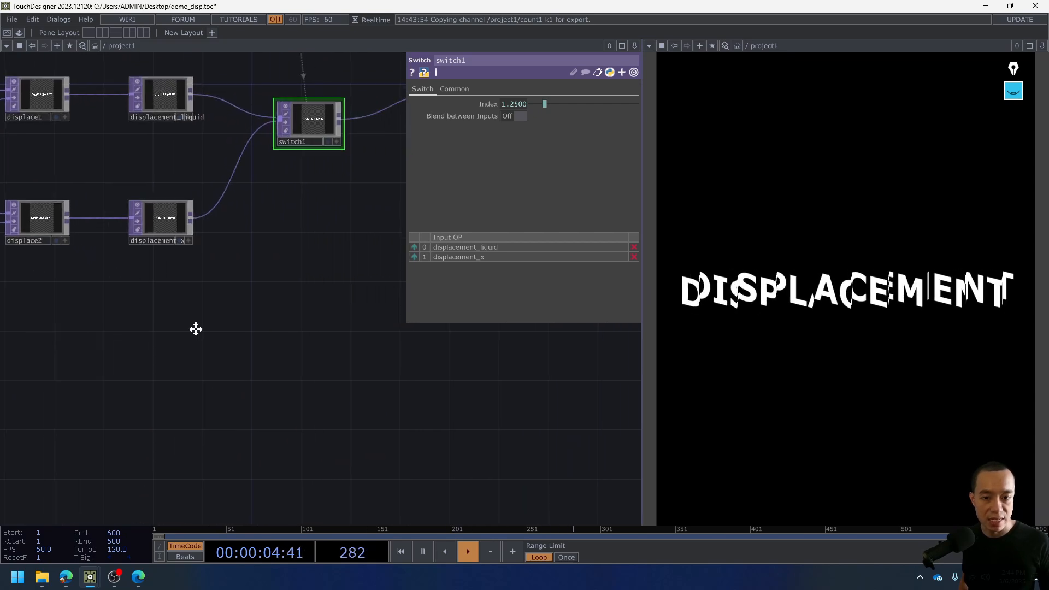
left_click_drag(195, 329, 443, 295)
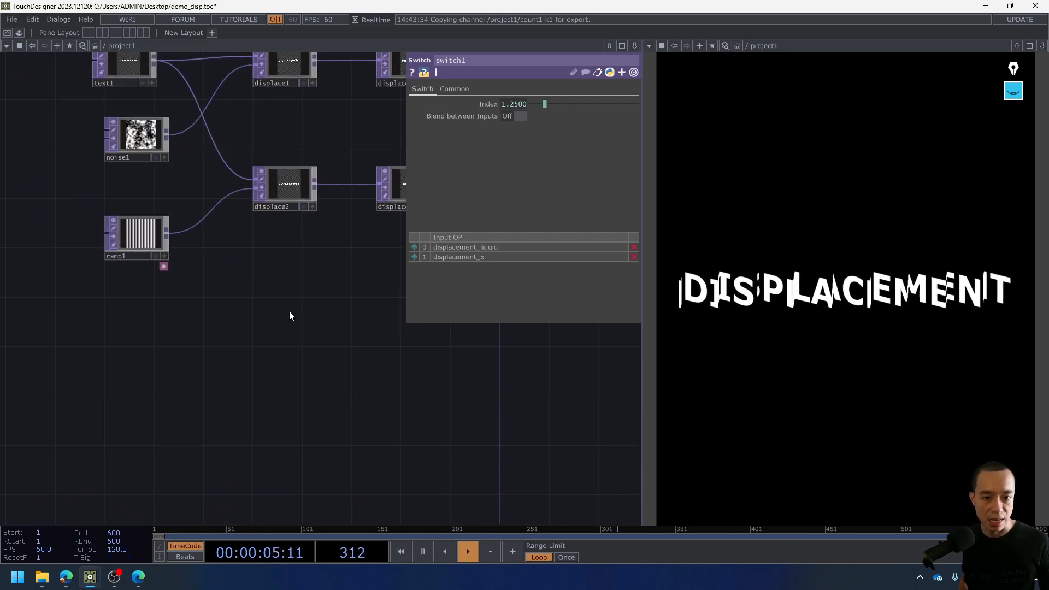
left_click(283, 188)
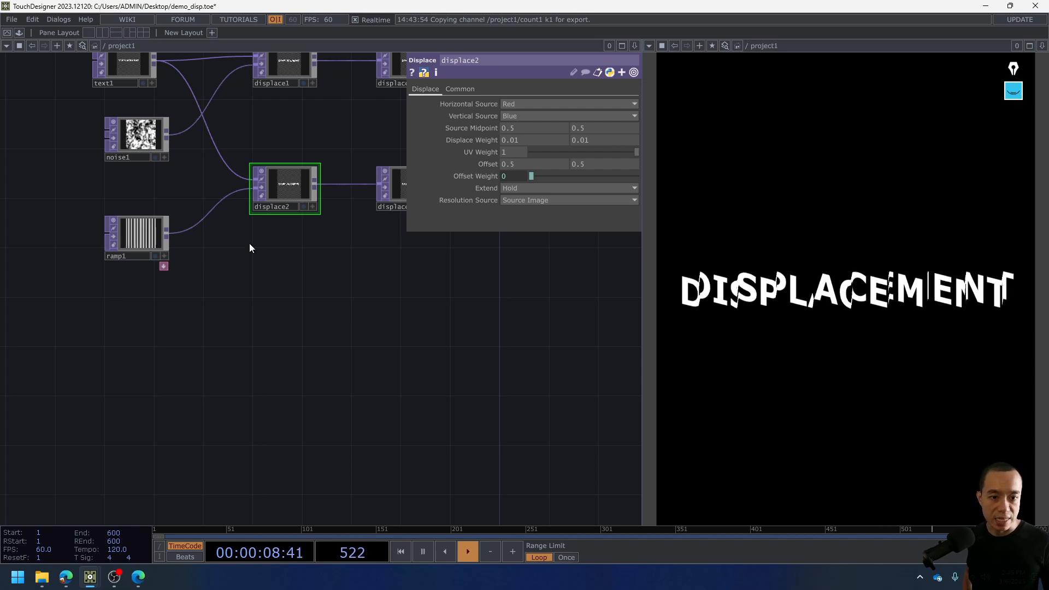
left_click(143, 234, "shift")
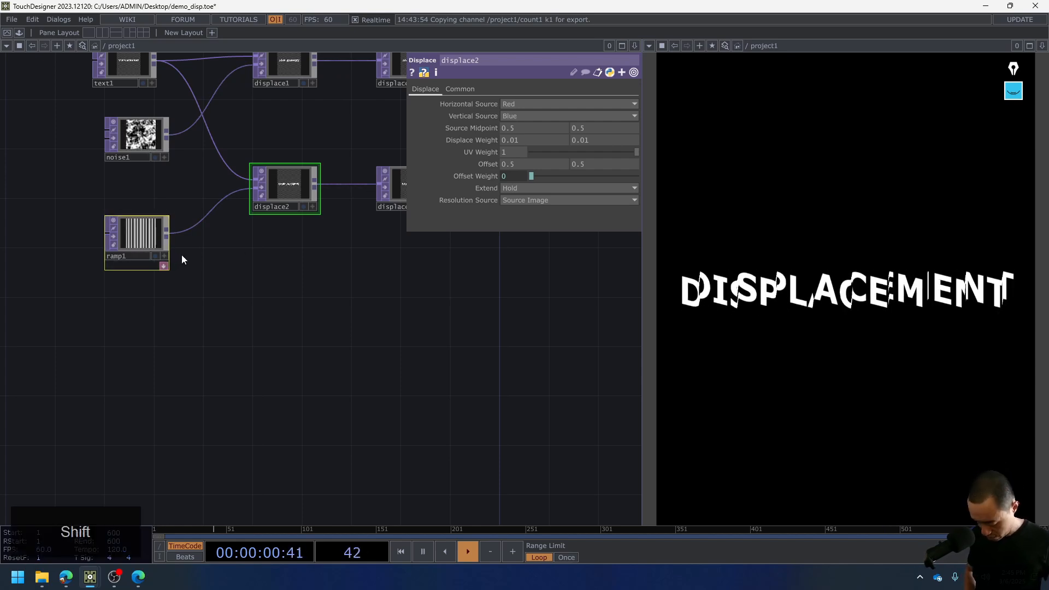
key("ctrl+c")
key("ctrl+v")
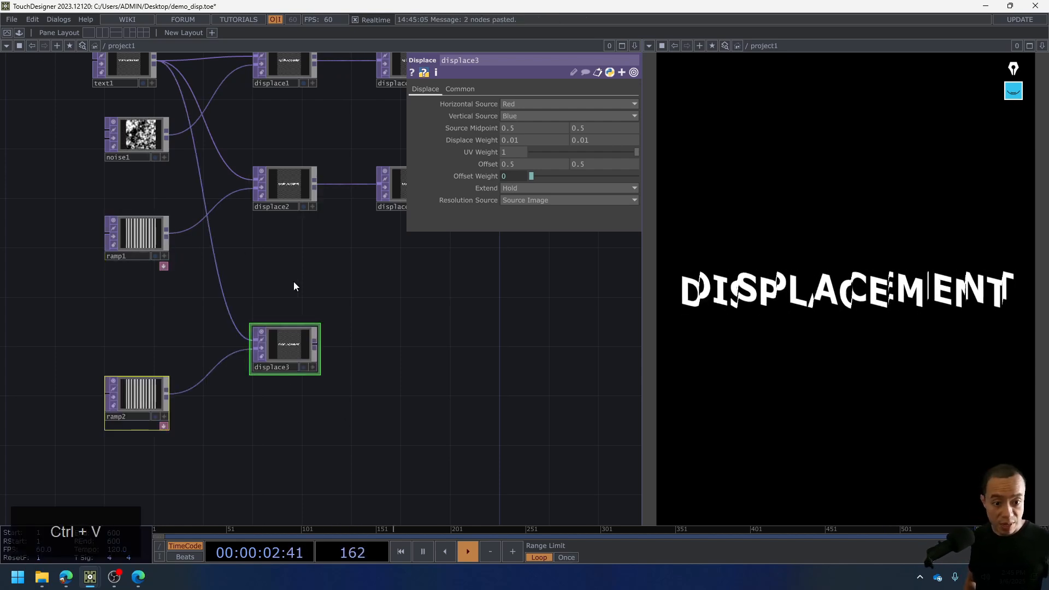
Add a Null TOP beside displace3 and connect displace3's output to it.
scroll(310, 293, "up", 3)
scroll(312, 314, "down", 1)
left_click(101, 441)
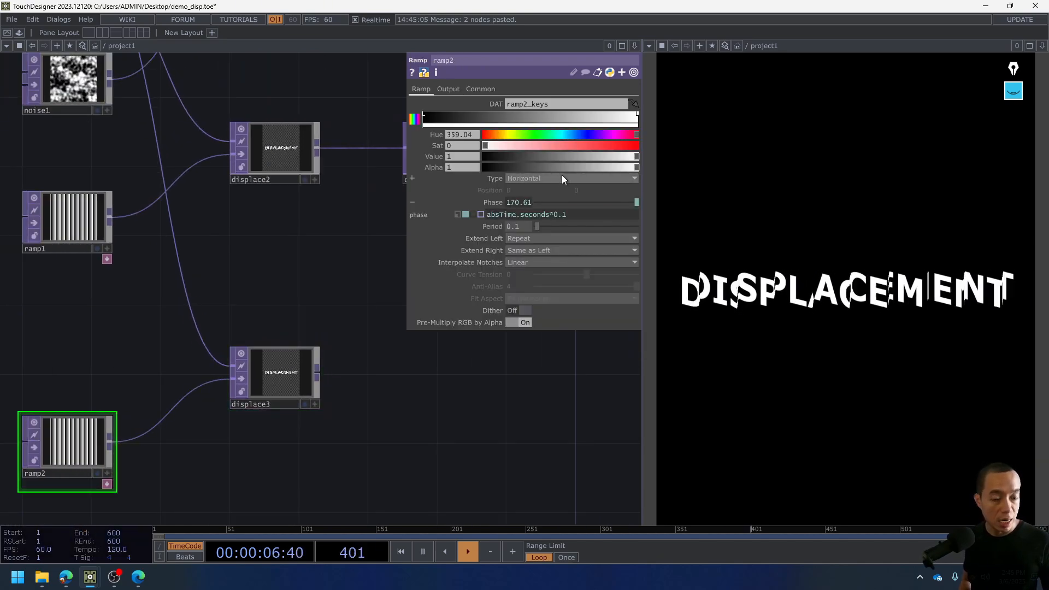
scroll(349, 369, "down", 3)
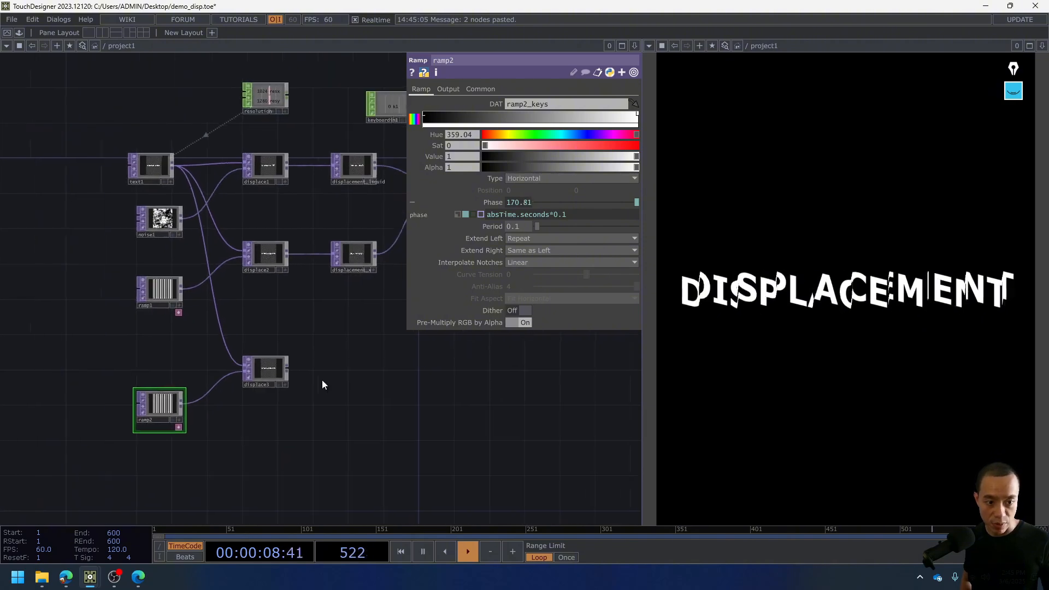
left_click_drag(322, 385, 317, 382)
key("Tab")
type("null")
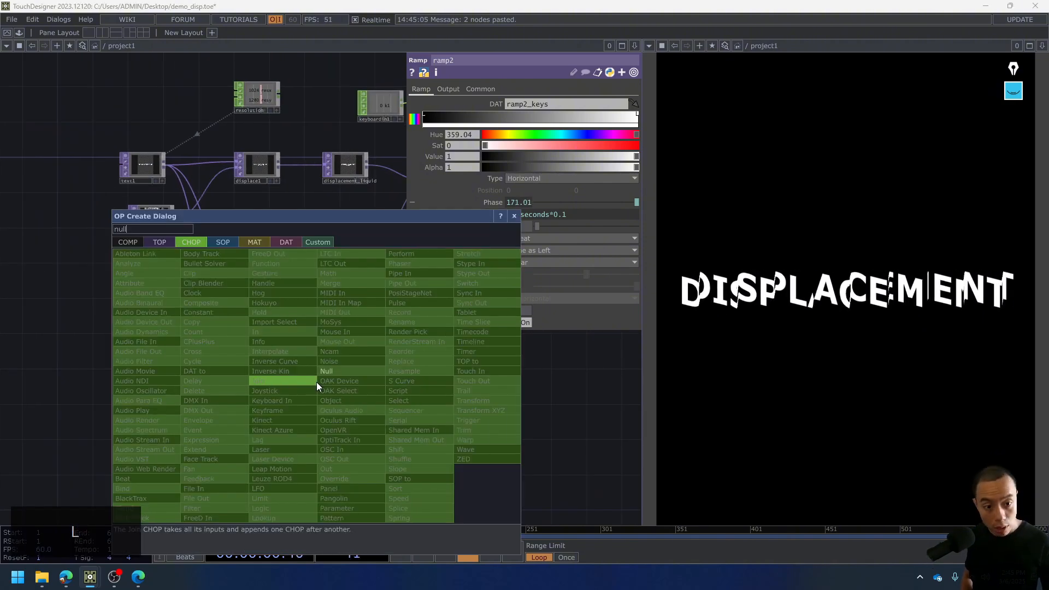
left_click(171, 241)
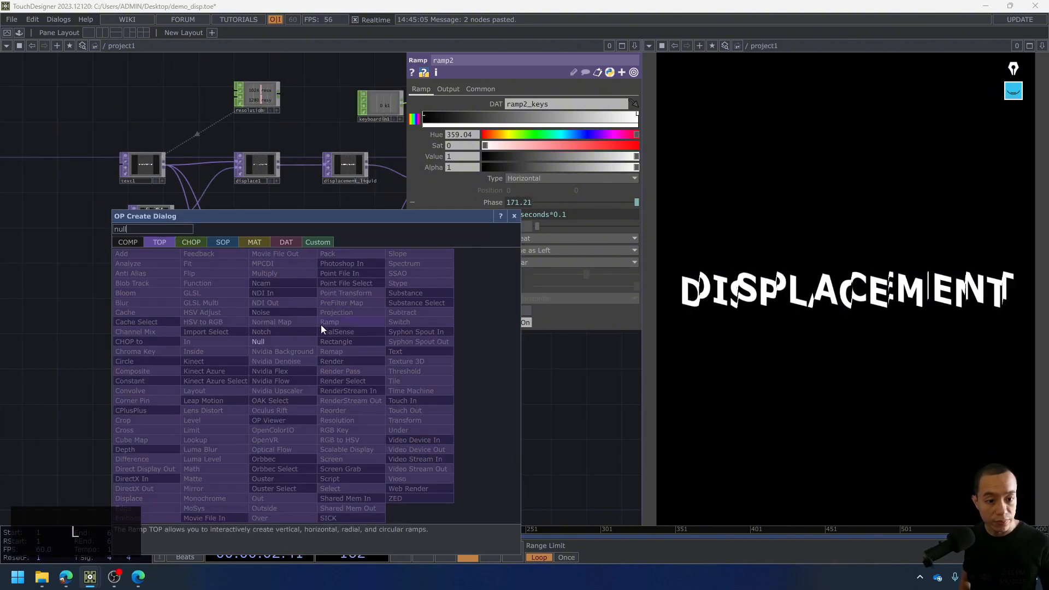
key("Return")
left_click(347, 364)
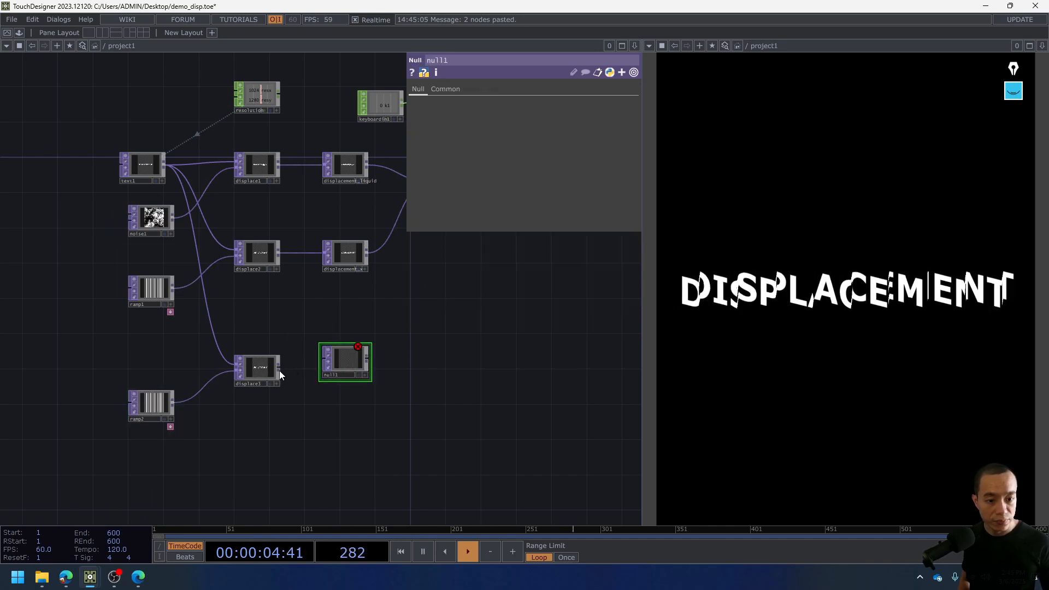
left_click_drag(279, 371, 339, 358)
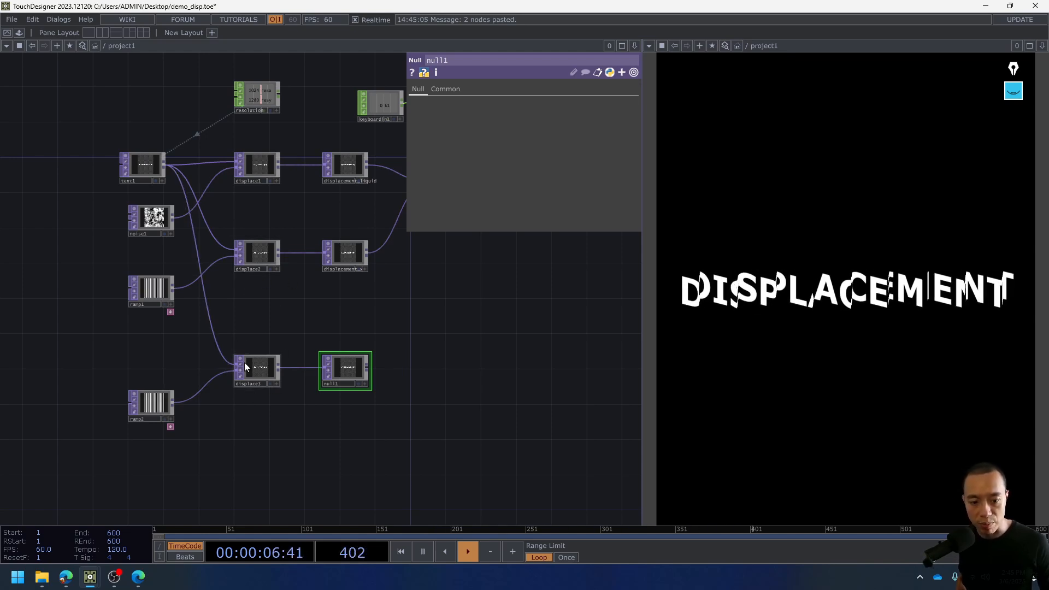
Rename the Null TOP after displace3 as displace_xy.
scroll(281, 345, "up", 6)
scroll(281, 346, "down", 3)
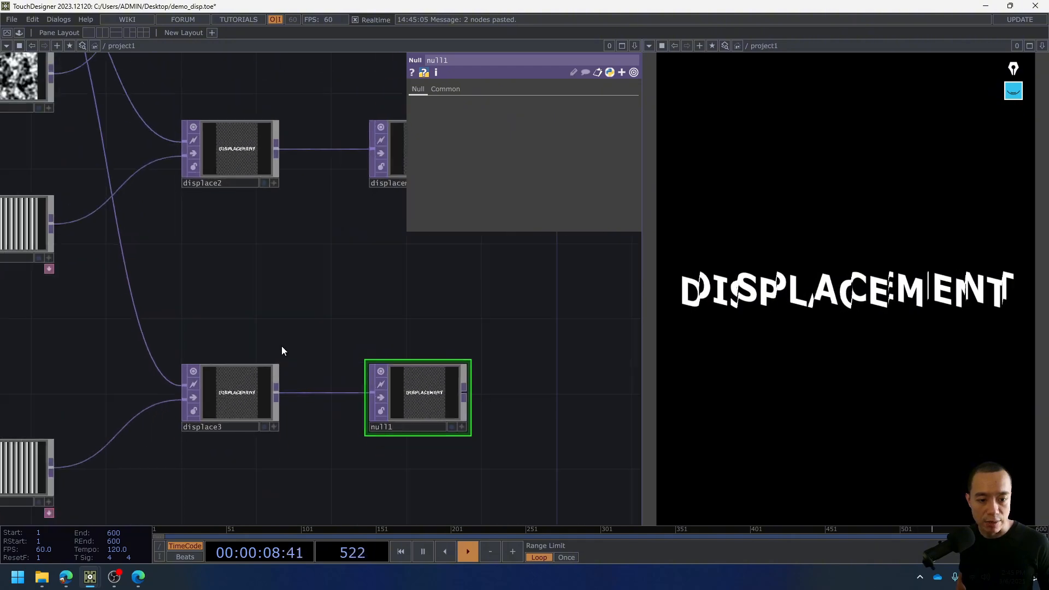
left_click_drag(304, 290, 253, 241)
scroll(233, 226, "down", 3)
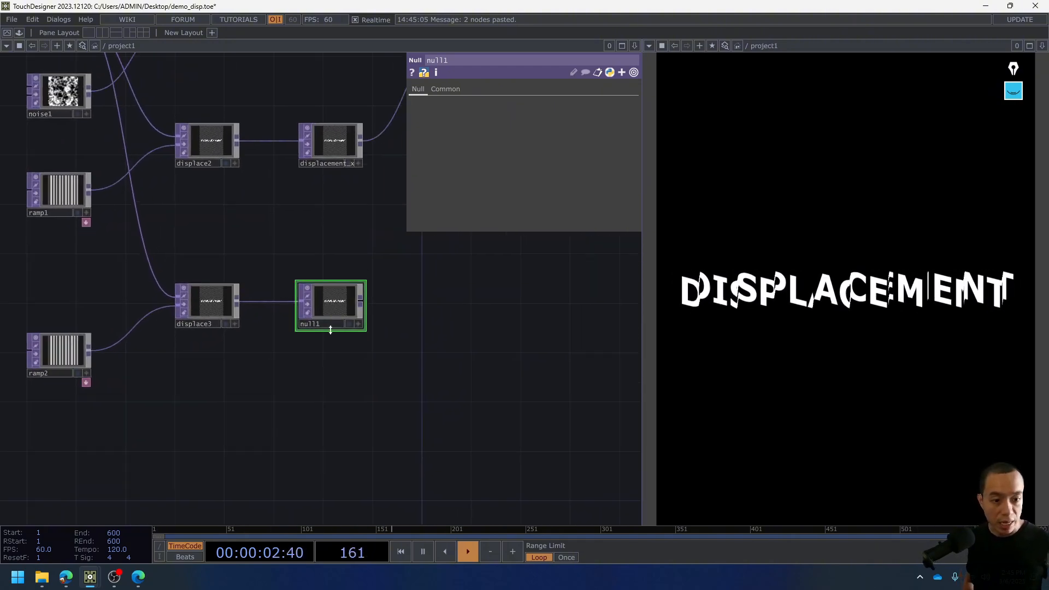
left_click_drag(326, 322, 250, 333)
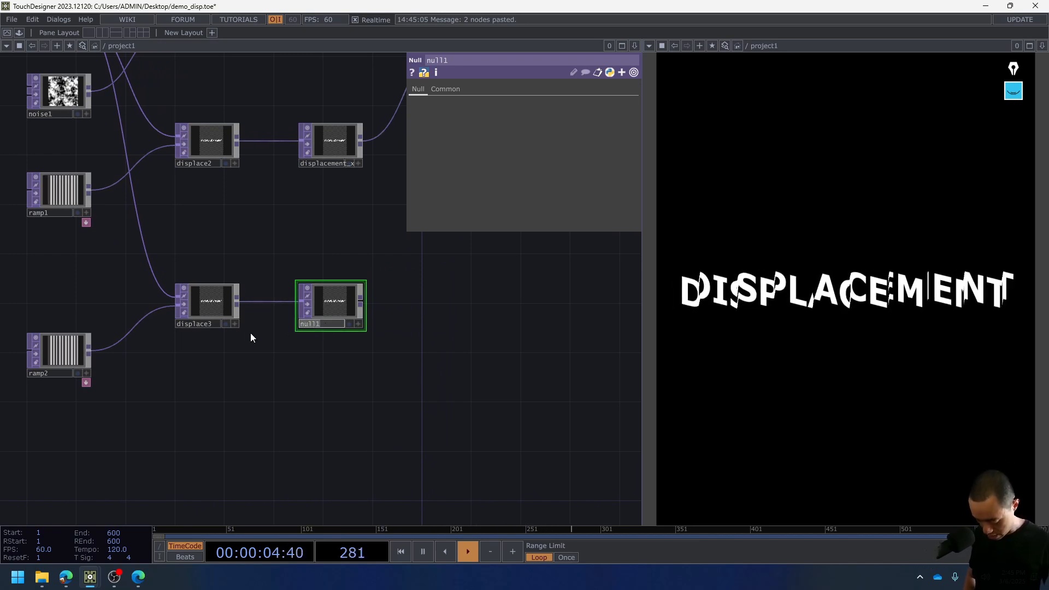
type("displa")
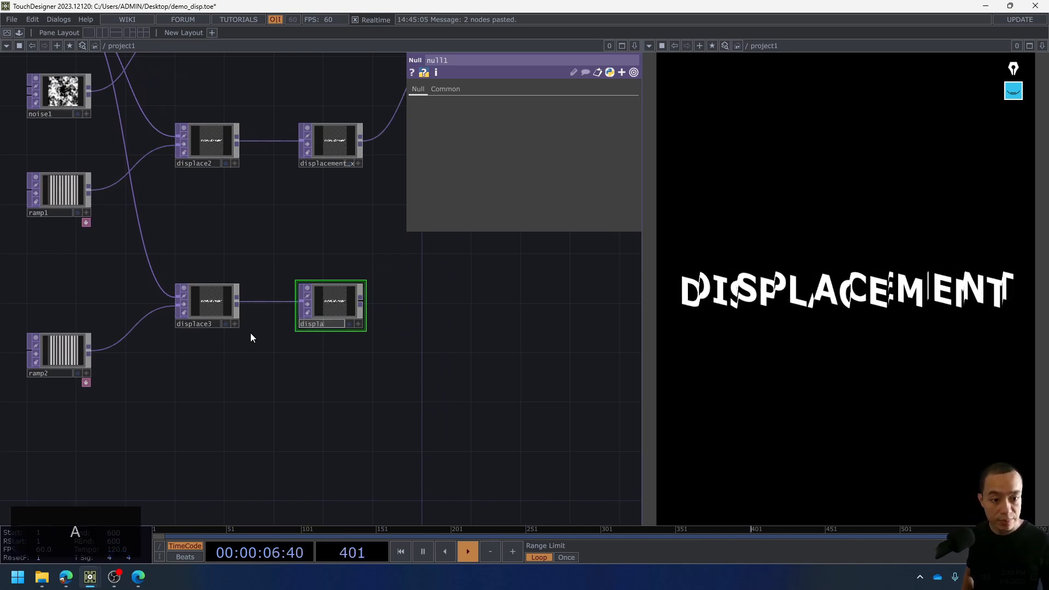
type("ce_")
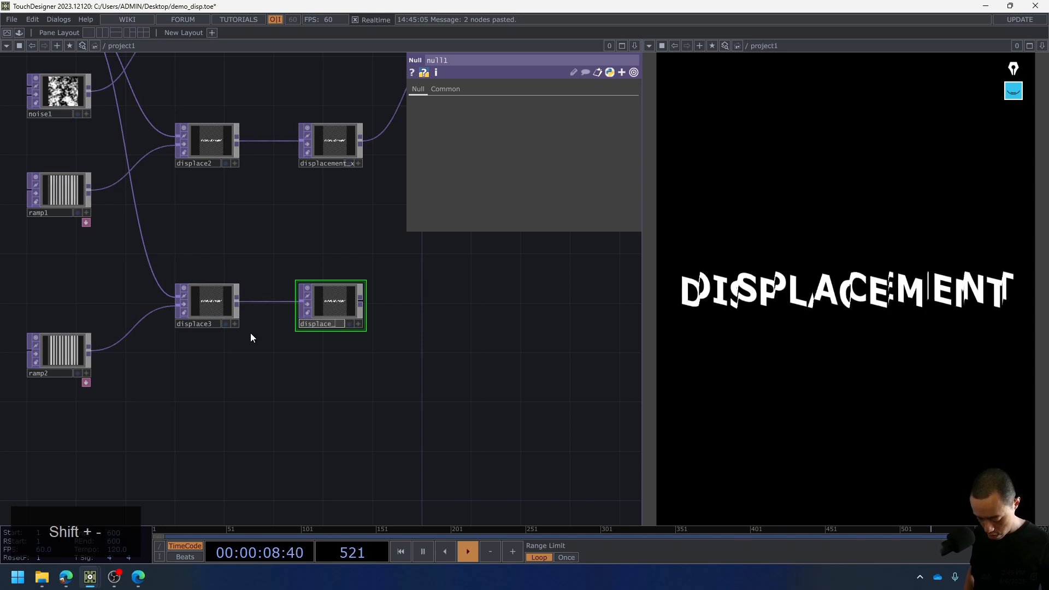
type("xy")
key("Return")
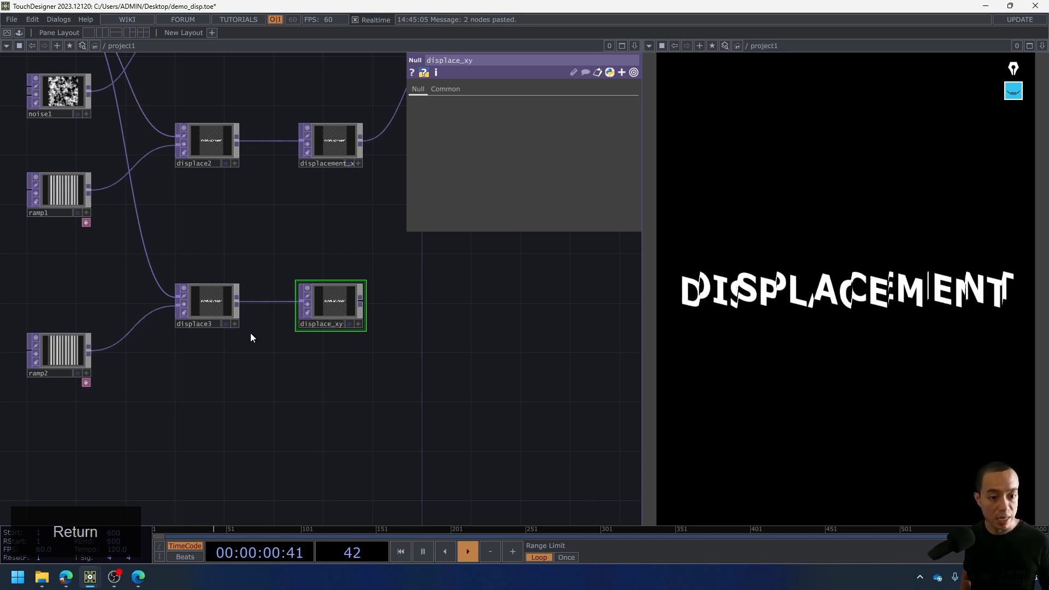
Set ramp2's Type to Vertical and check the effect on displace3.
left_click(69, 343)
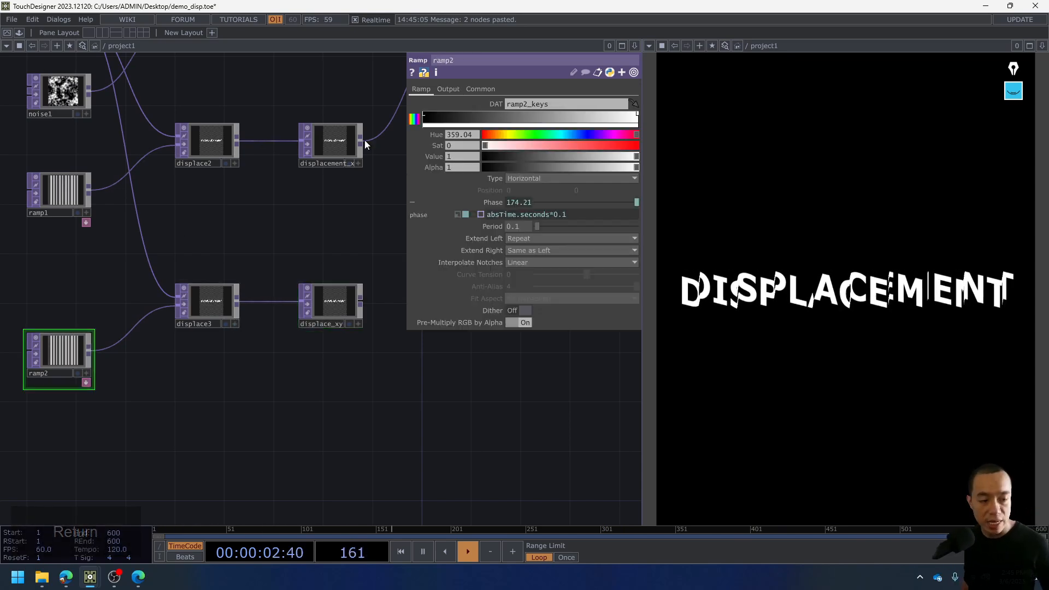
left_click(545, 178)
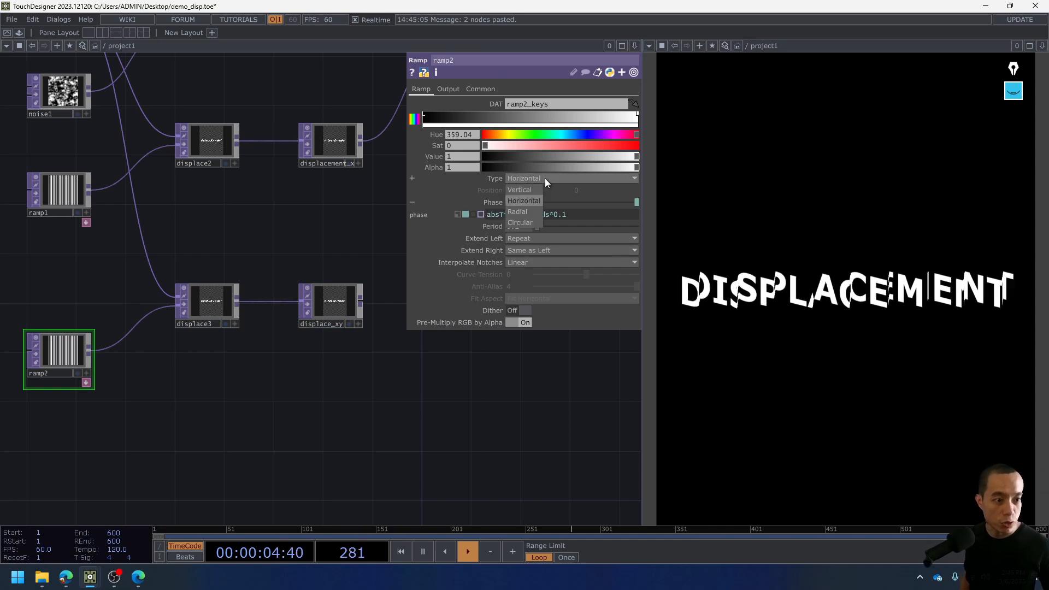
left_click(531, 190)
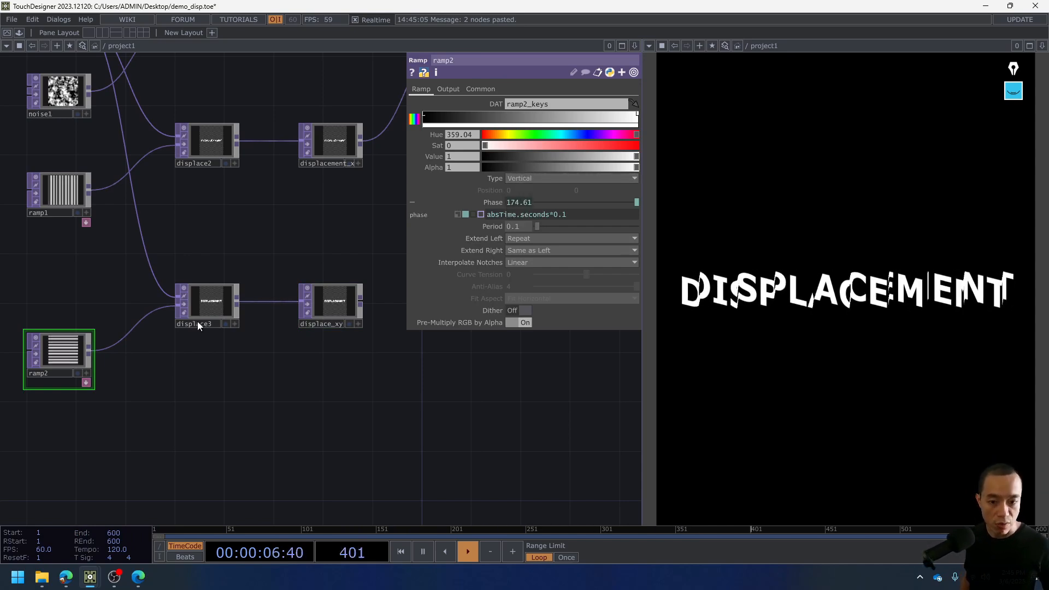
scroll(70, 357, "up", 5)
left_click_drag(150, 385, 0, 440)
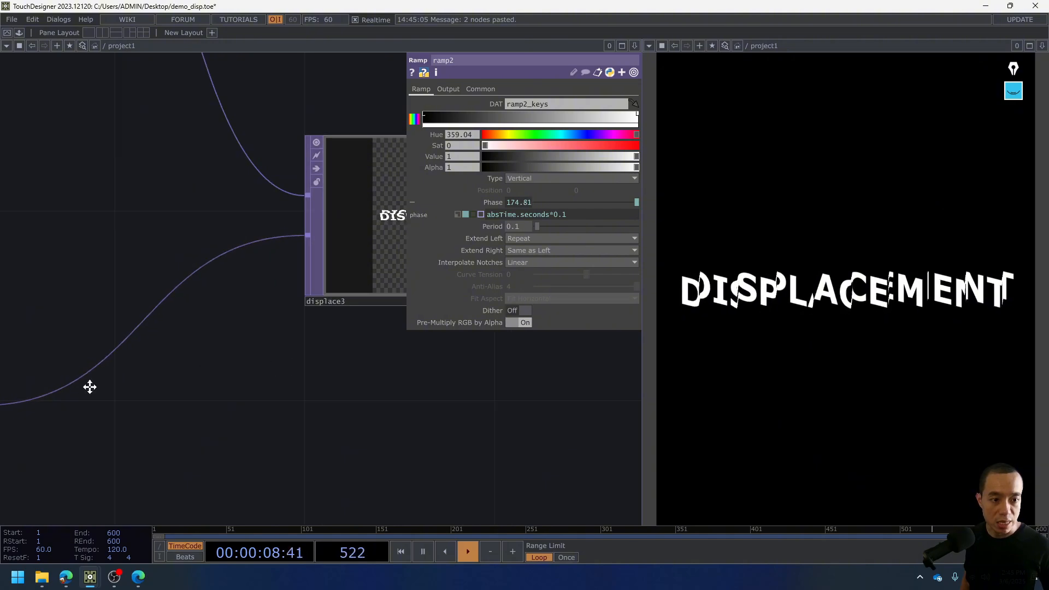
left_click_drag(89, 386, 0, 419)
scroll(200, 255, "up", 4)
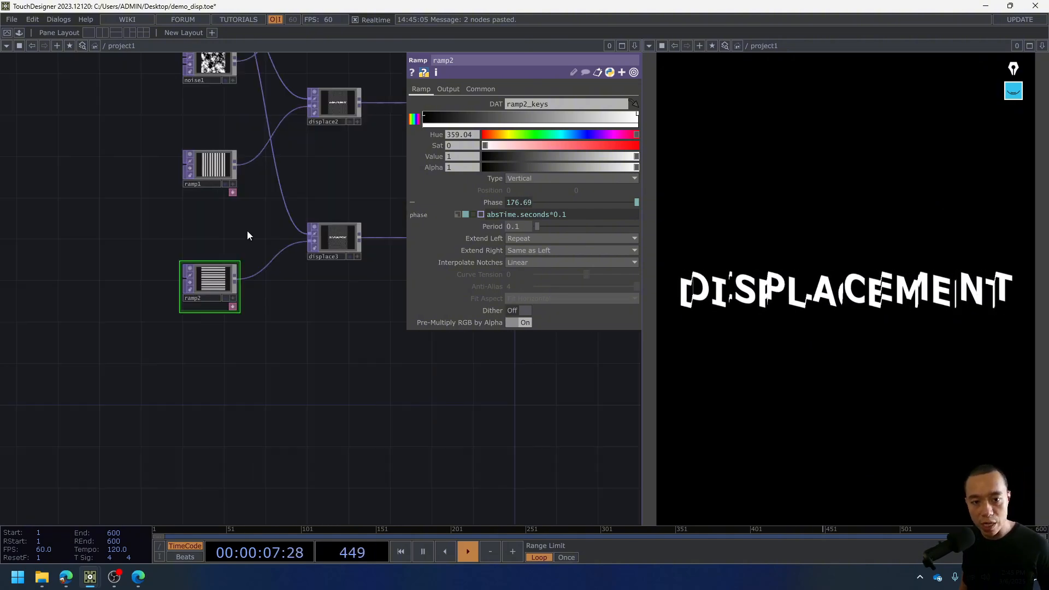
Compare ramp1 with ramp2, and add a Composite TOP below displace3.
left_click(200, 164)
left_click(195, 275)
left_click(219, 162)
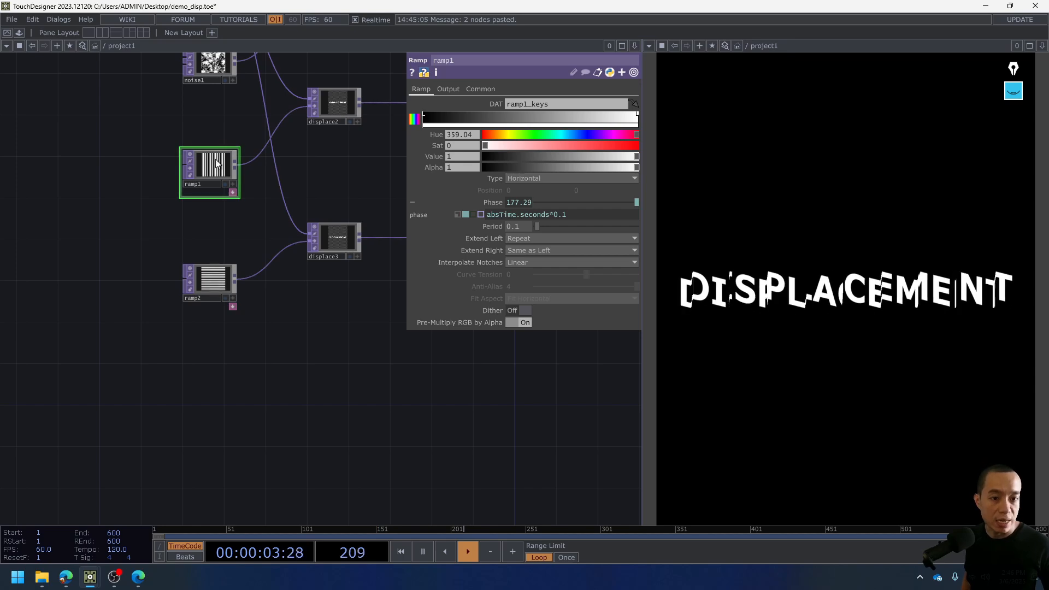
scroll(268, 344, "down", 3)
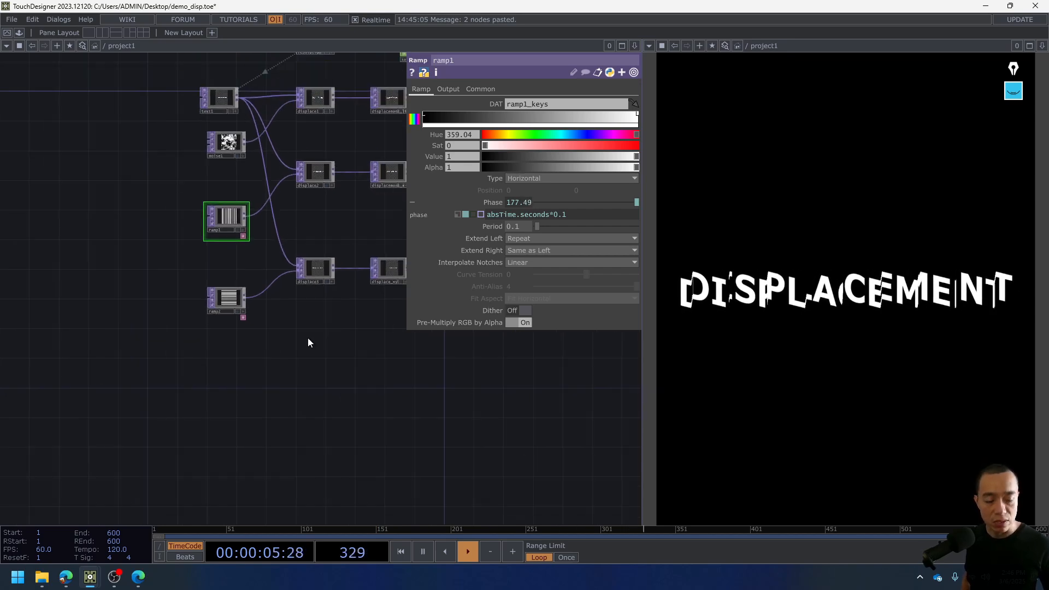
left_click_drag(334, 310, 221, 275)
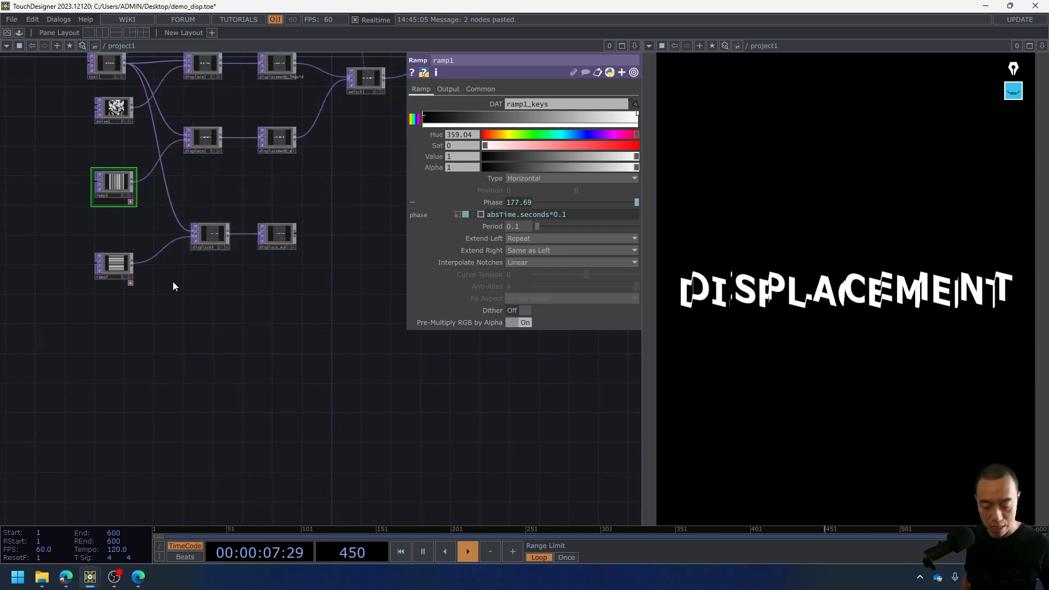
key("Tab")
type("compos")
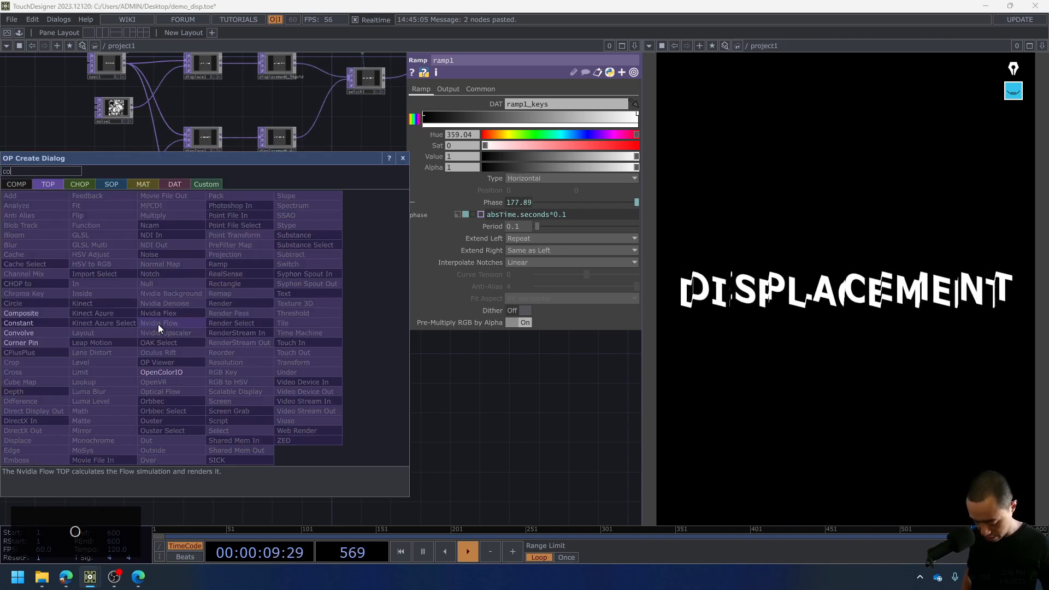
left_click(36, 315)
left_click(188, 313)
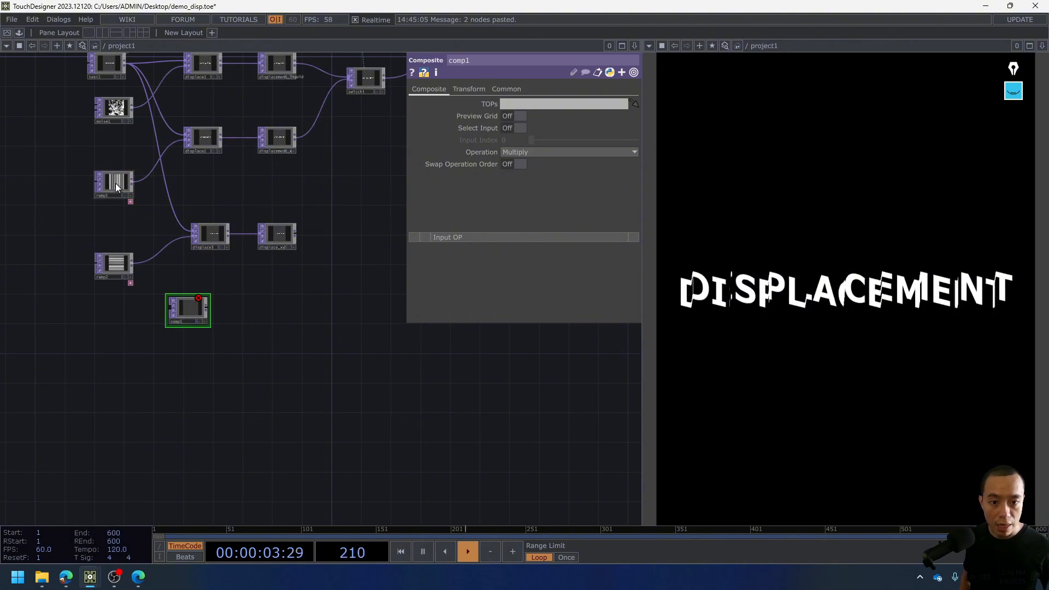
Adjust the vertical spacing of ramp1 and ramp2 in the network.
left_click_drag(107, 203, 108, 204)
left_click_drag(110, 272, 110, 280)
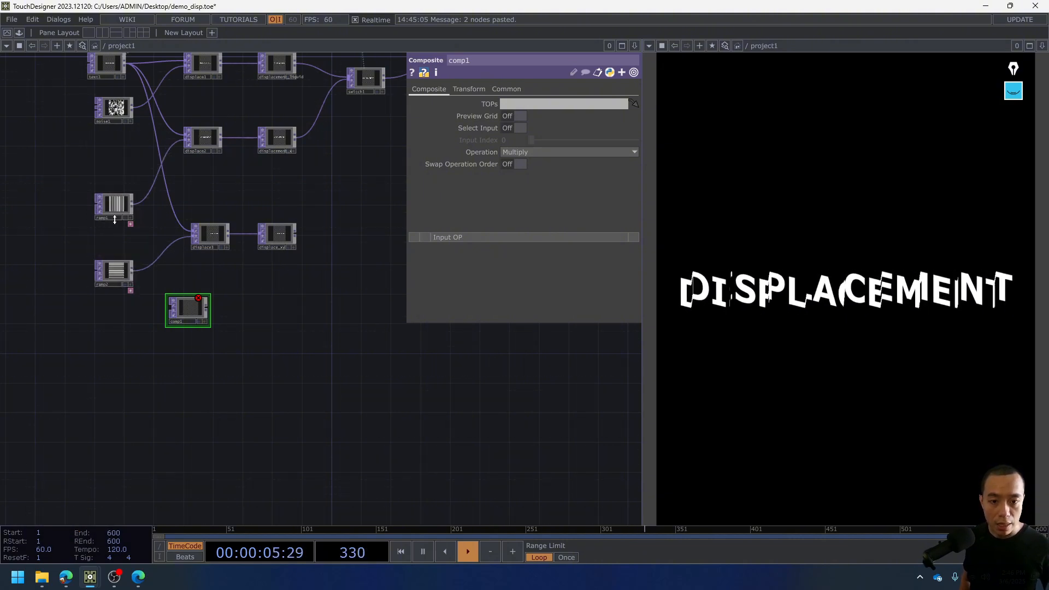
left_click(117, 212)
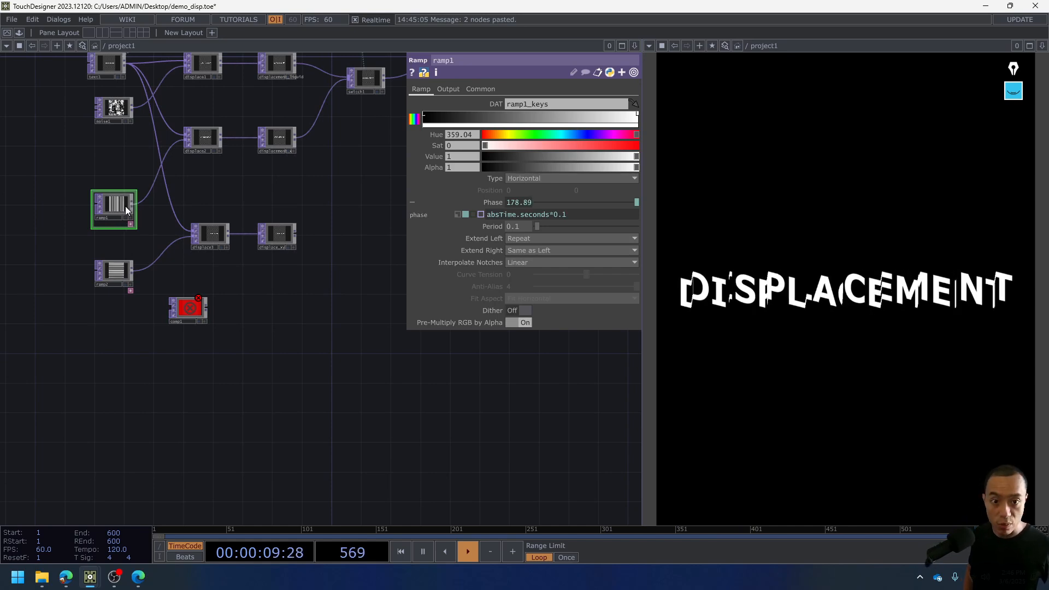
mouse_move(126, 205)
left_mouse_down()
mouse_move(124, 180)
mouse_move(116, 189)
left_mouse_up()
scroll(126, 146, "up", 2)
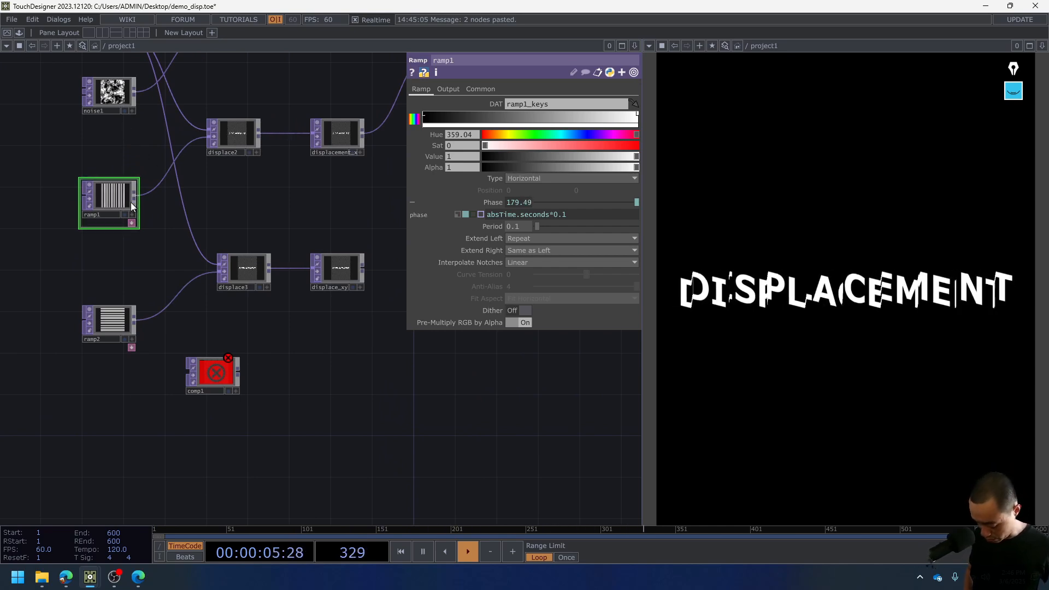
Duplicate the horizontal ramp1 and place the copy below ramp2, beside the Composite TOP.
key("ctrl+c")
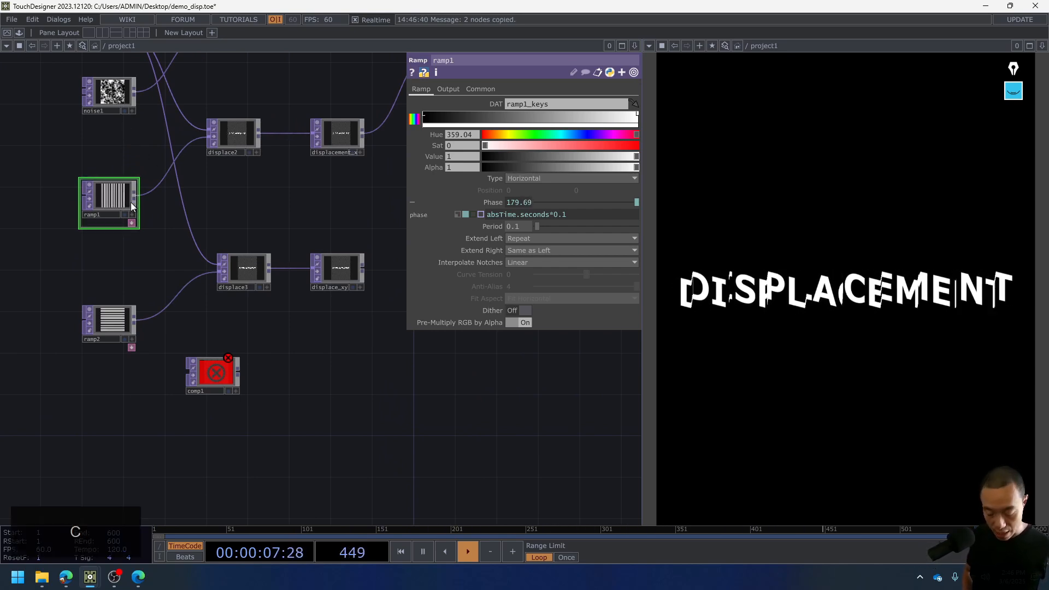
key("ctrl+v")
left_click_drag(118, 302, 117, 395)
scroll(122, 334, "up", 5)
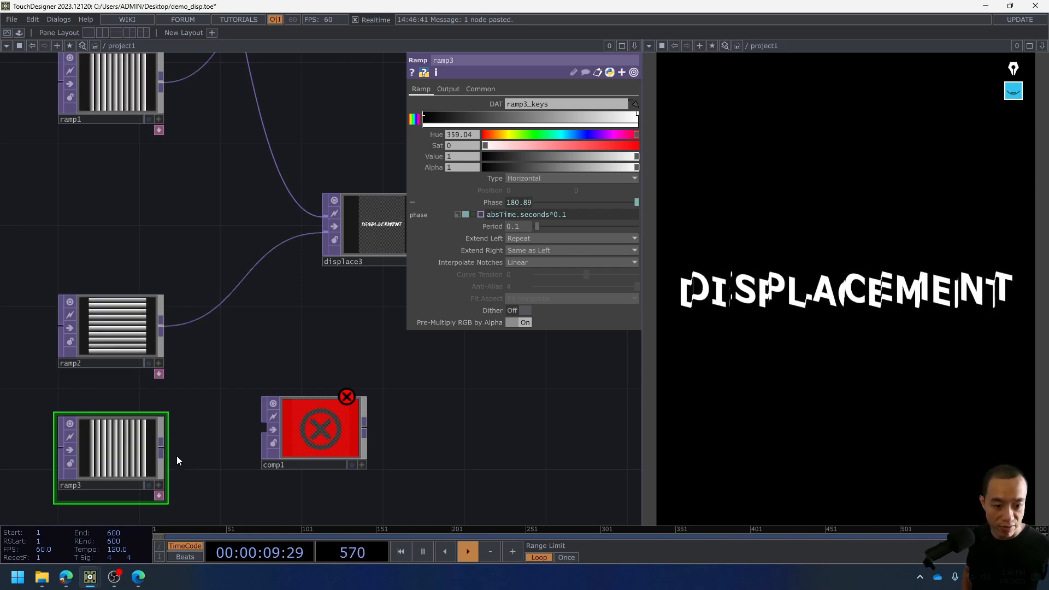
Connect the vertical ramp2 and the horizontal ramp3 to the comp1 Composite TOP and check the combined pattern.
left_click(161, 325)
left_click(264, 428)
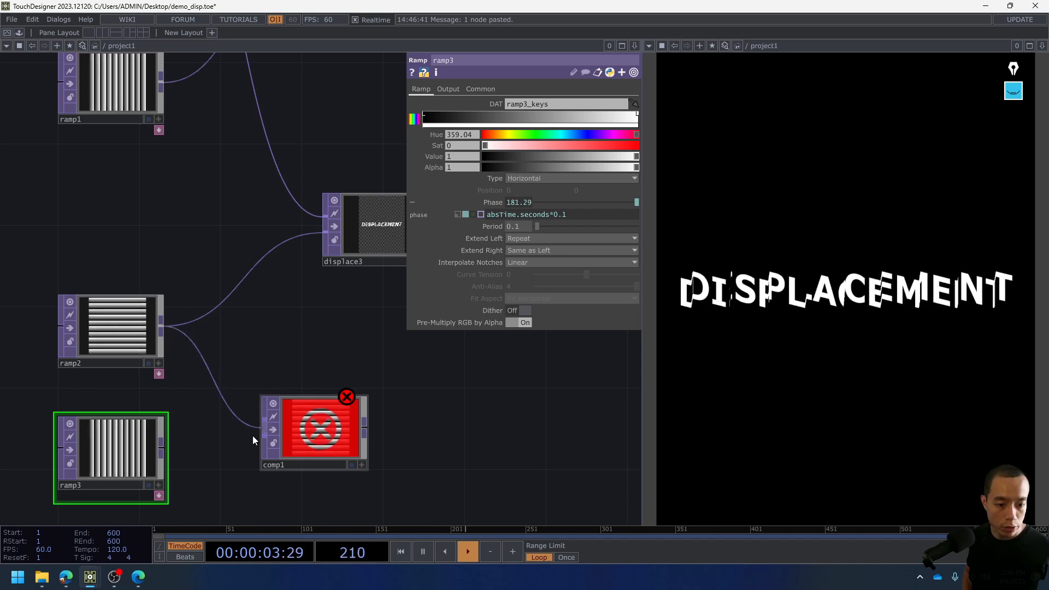
left_click(162, 452)
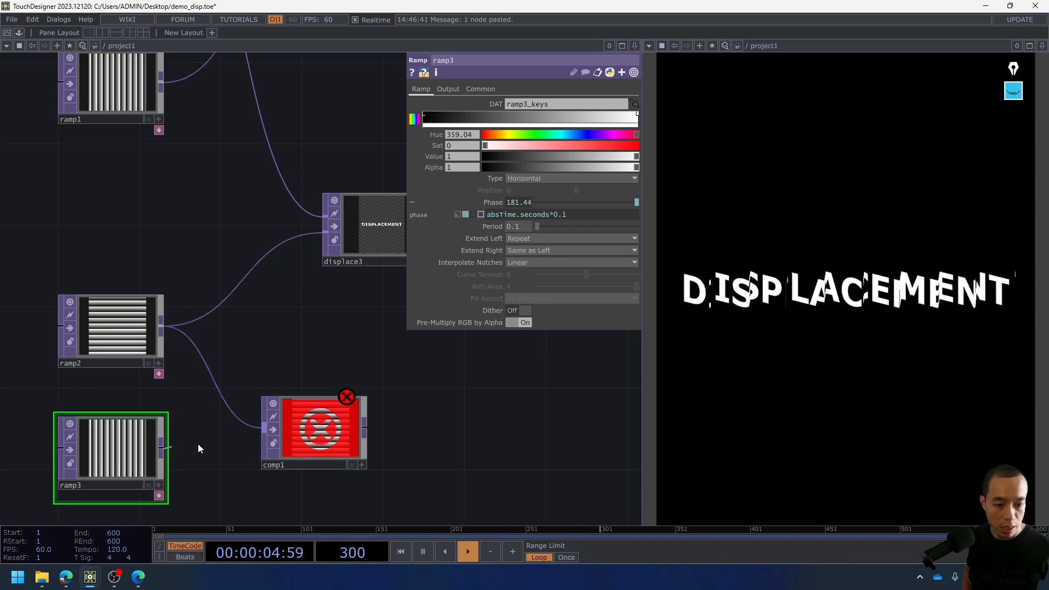
left_click(264, 431)
scroll(367, 428, "up", 5)
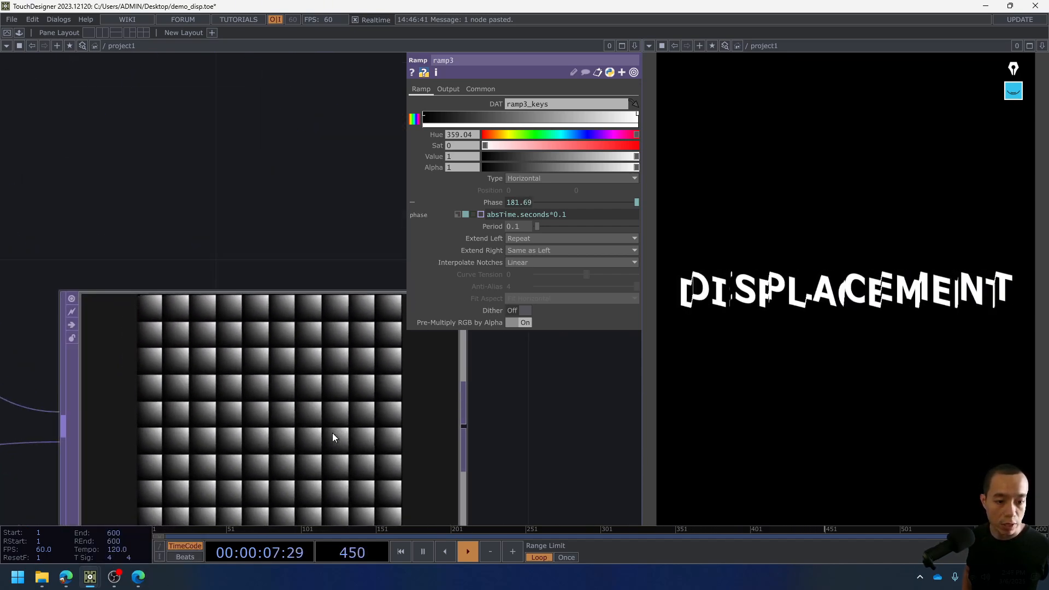
scroll(332, 433, "down", 5)
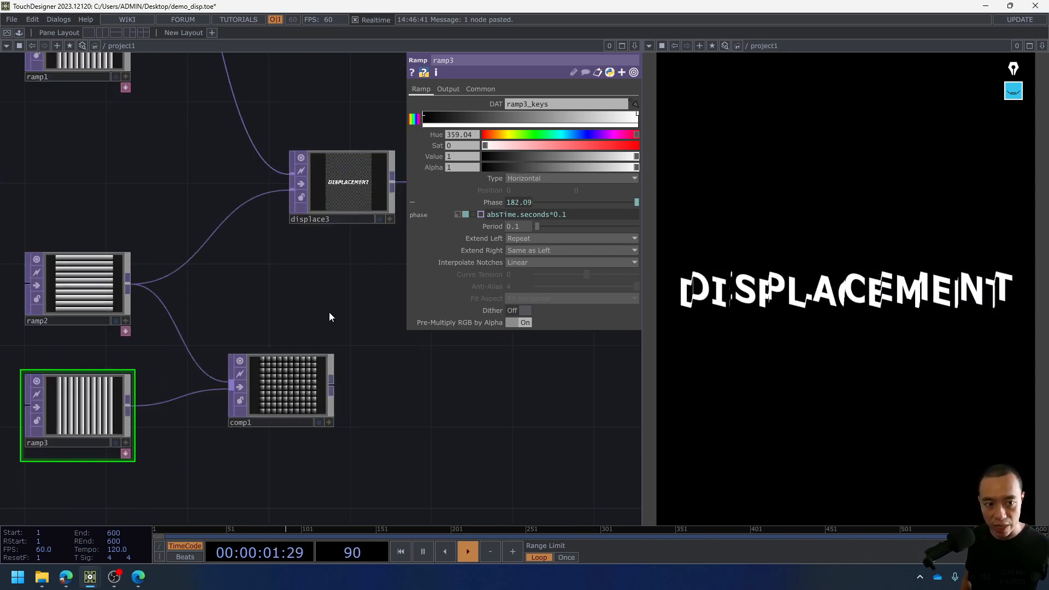
Try the Add and Atop operations on comp1, and return its Operation to Multiply.
left_click(299, 391)
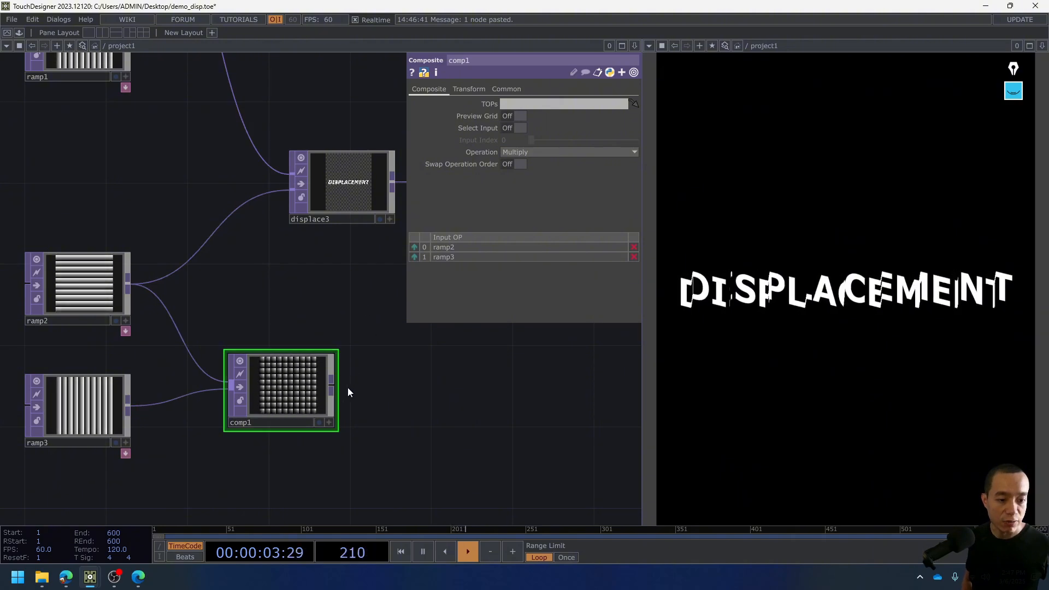
mouse_move(334, 382)
left_mouse_down()
mouse_move(313, 307)
mouse_move(335, 375)
left_mouse_up()
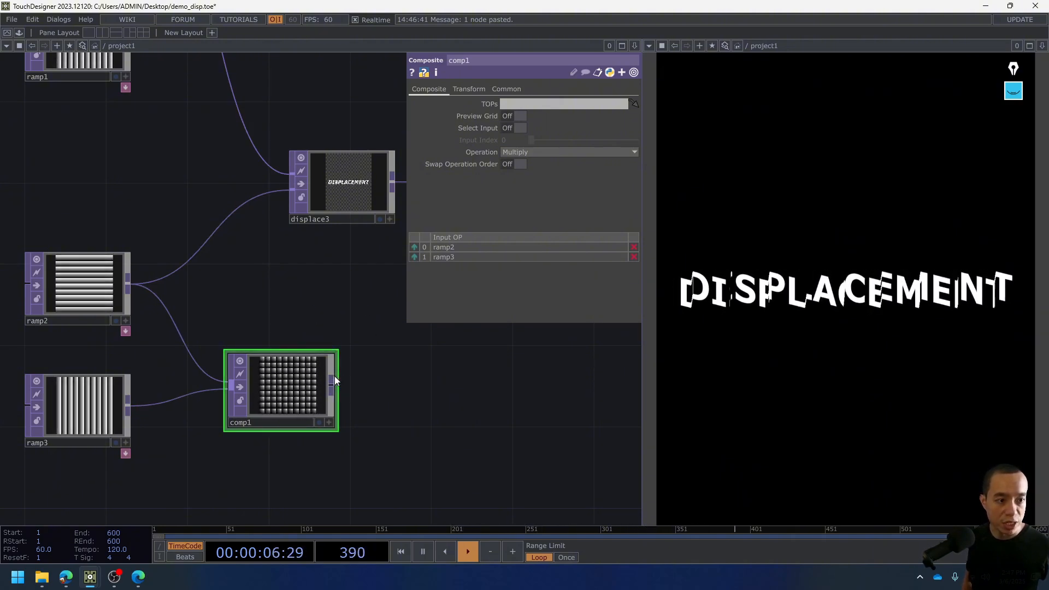
left_click(538, 153)
left_click(535, 161)
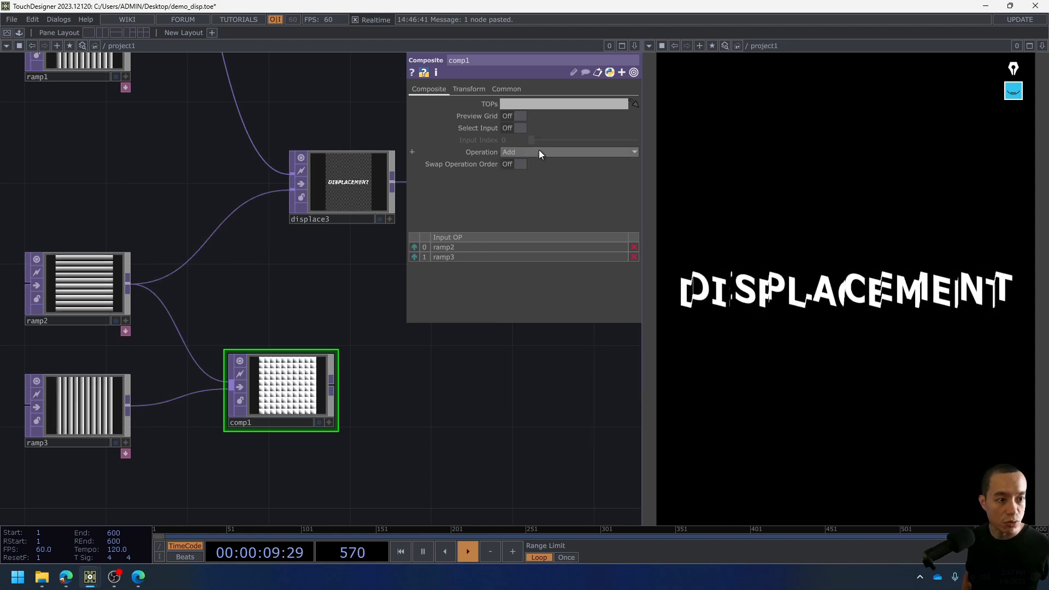
left_click(539, 151)
left_click(533, 175)
left_click(558, 154)
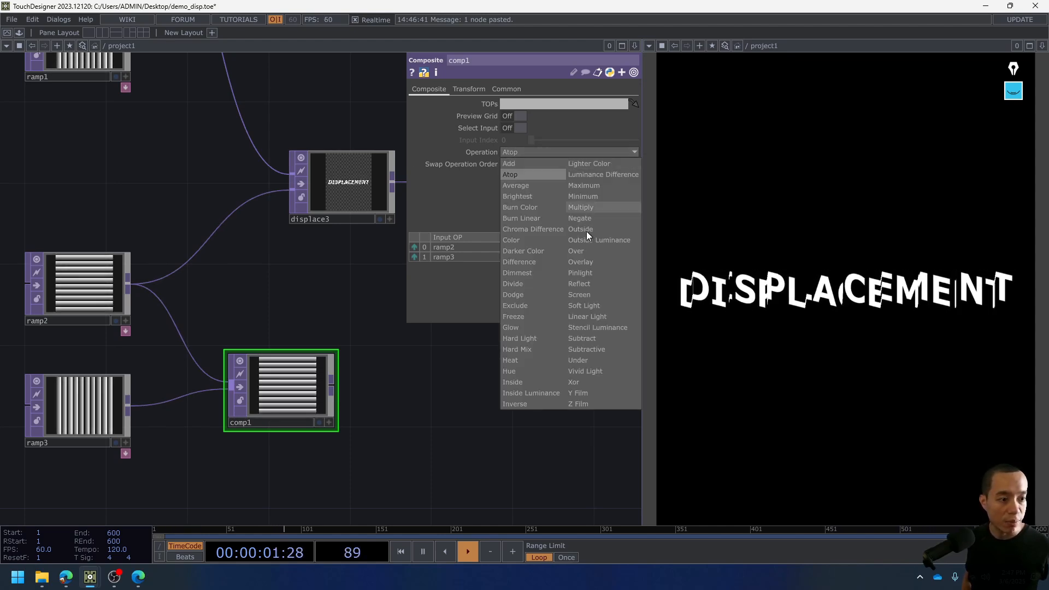
left_click(596, 211)
Connect comp1 to displace3's second input in place of ramp2.
scroll(319, 392, "up", 4)
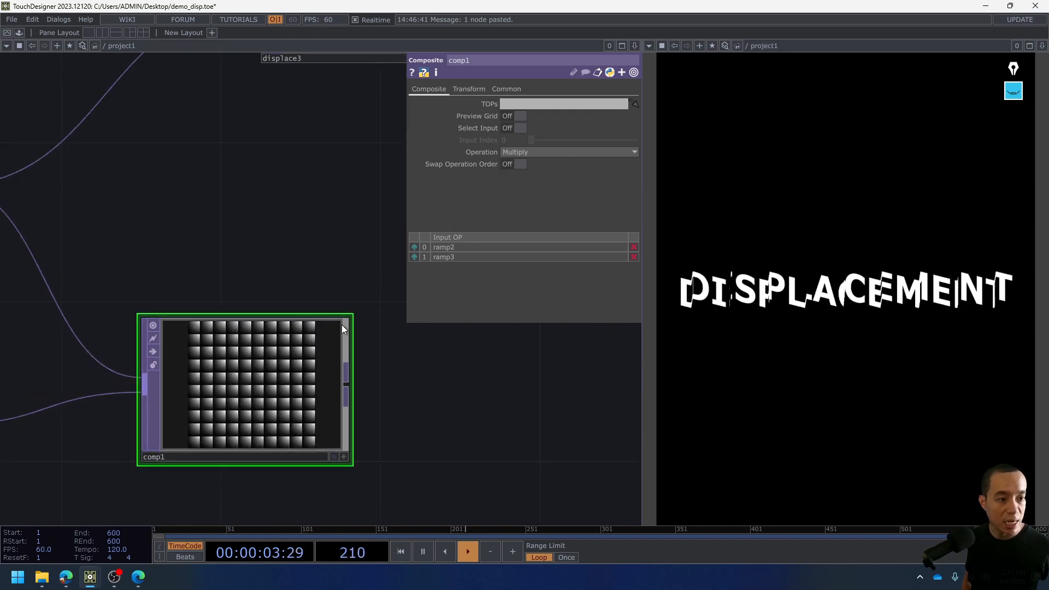
scroll(367, 270, "down", 5)
left_click_drag(358, 315, 322, 151)
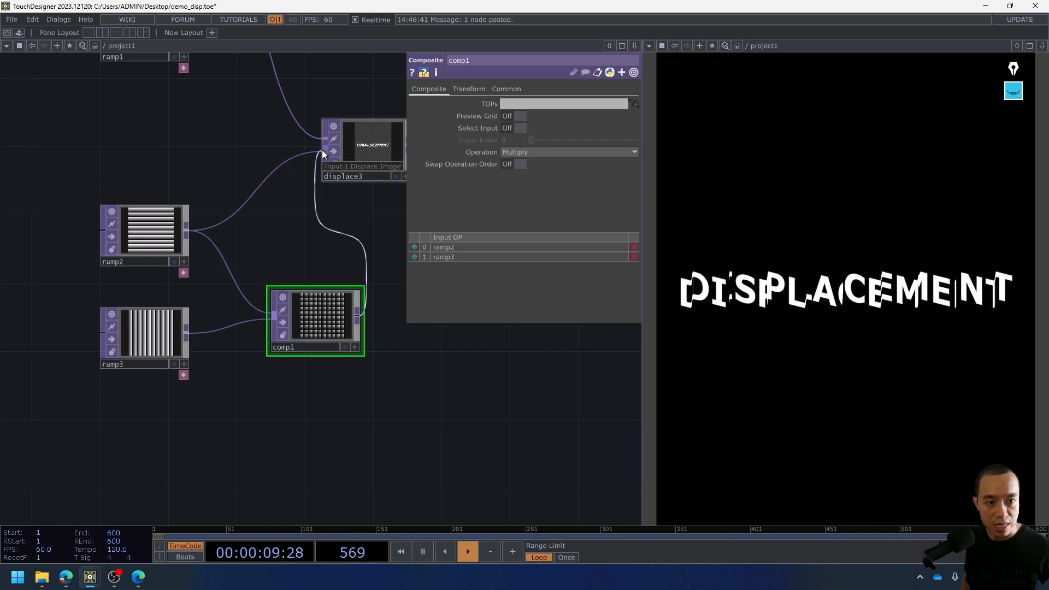
left_click(322, 150)
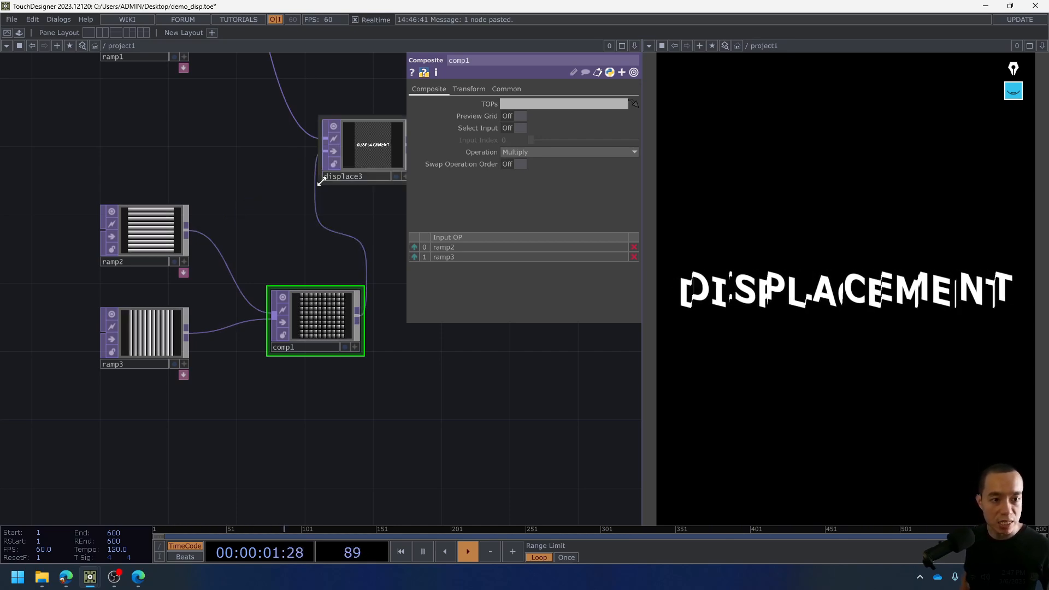
Examine the displaced text in displace3 and compare it with comp1's grid pattern.
left_click_drag(331, 222, 179, 233)
scroll(164, 170, "up", 12)
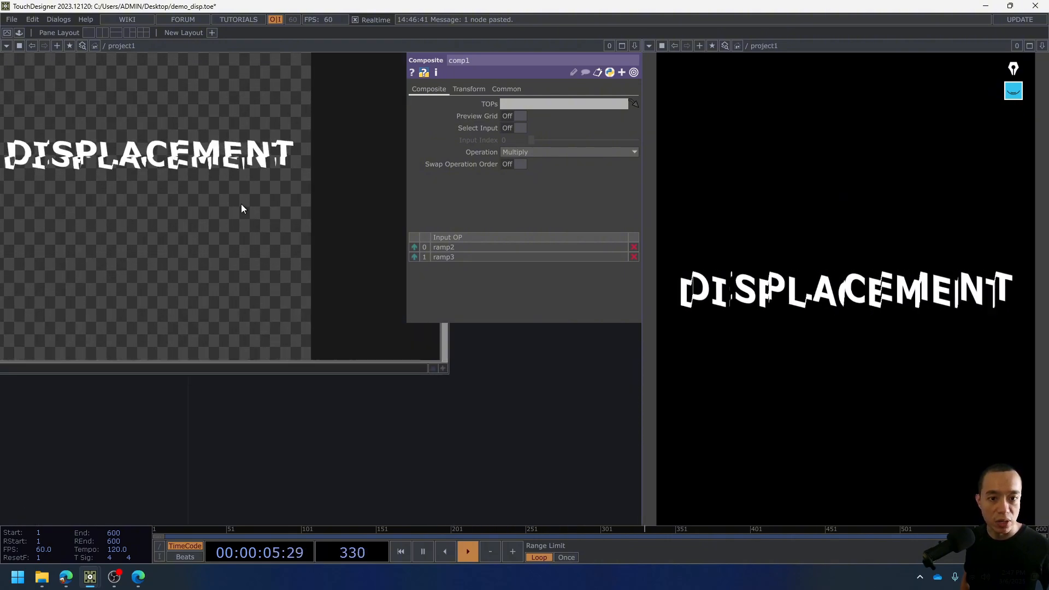
scroll(241, 204, "down", 3)
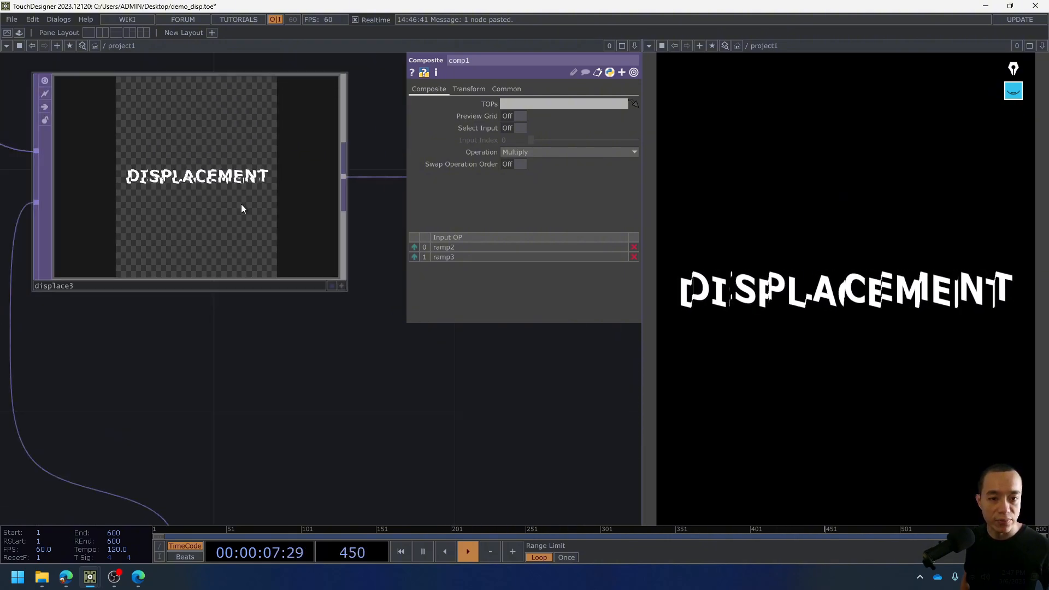
scroll(282, 327, "down", 2)
scroll(263, 393, "down", 3)
left_click_drag(277, 357, 314, 209)
scroll(285, 113, "up", 5)
left_click_drag(272, 291, 267, 405)
scroll(253, 186, "up", 6)
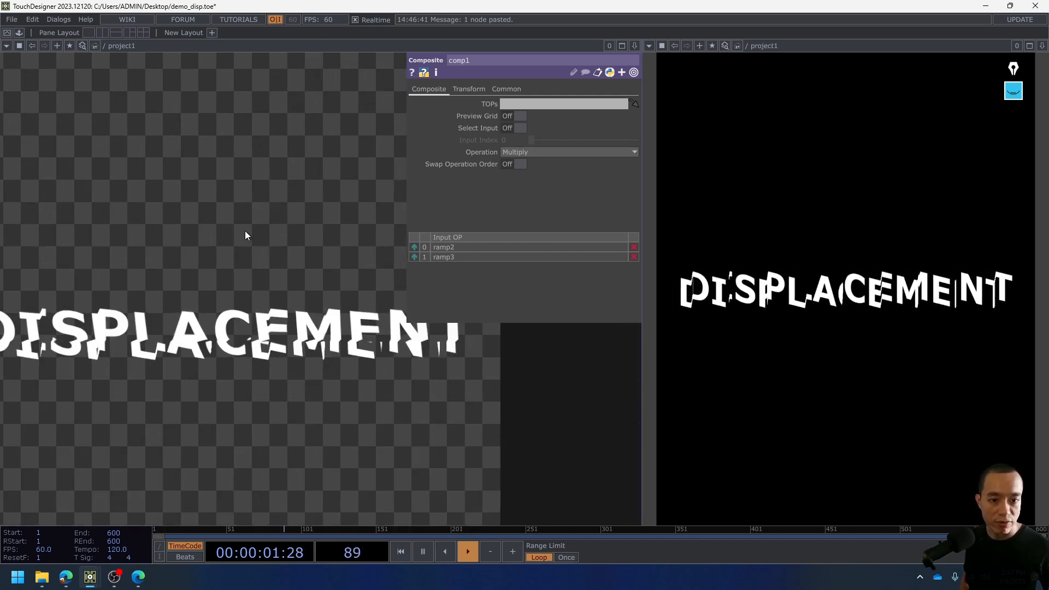
scroll(211, 298, "down", 3)
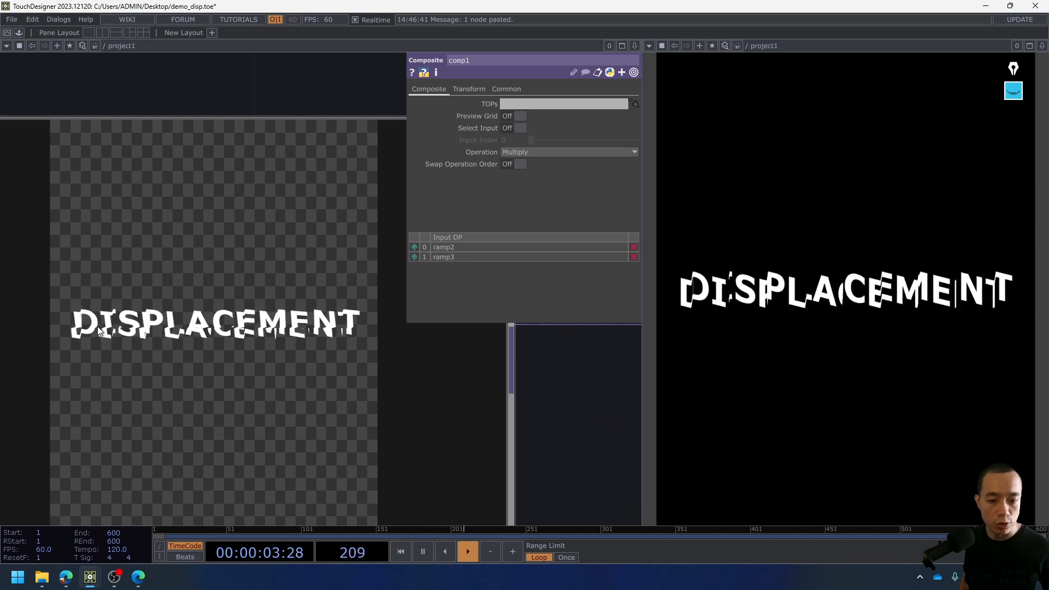
scroll(90, 331, "down", 3)
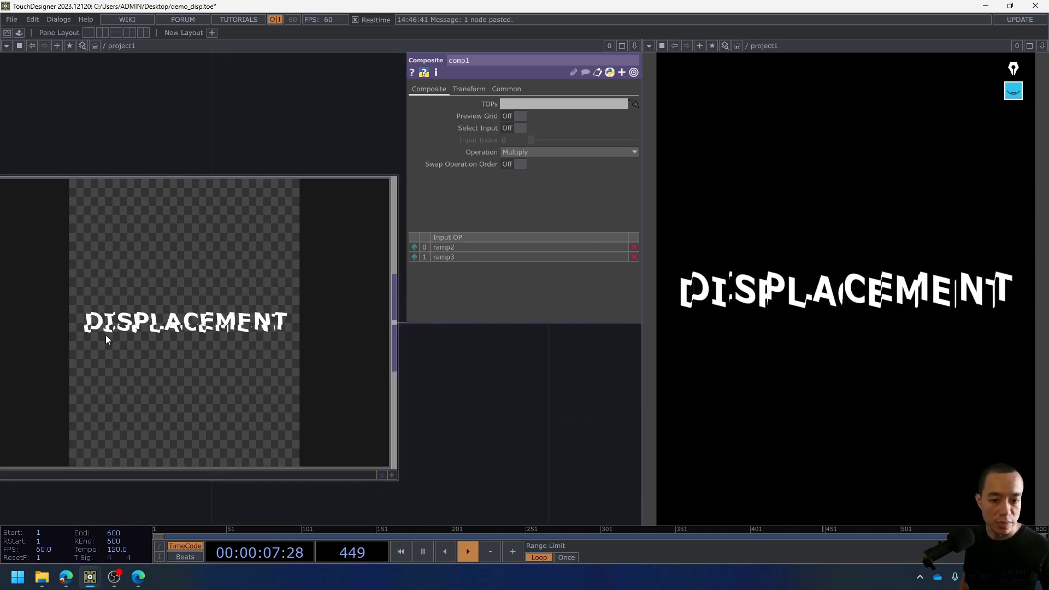
scroll(159, 299, "down", 4)
left_click_drag(208, 475, 295, 180)
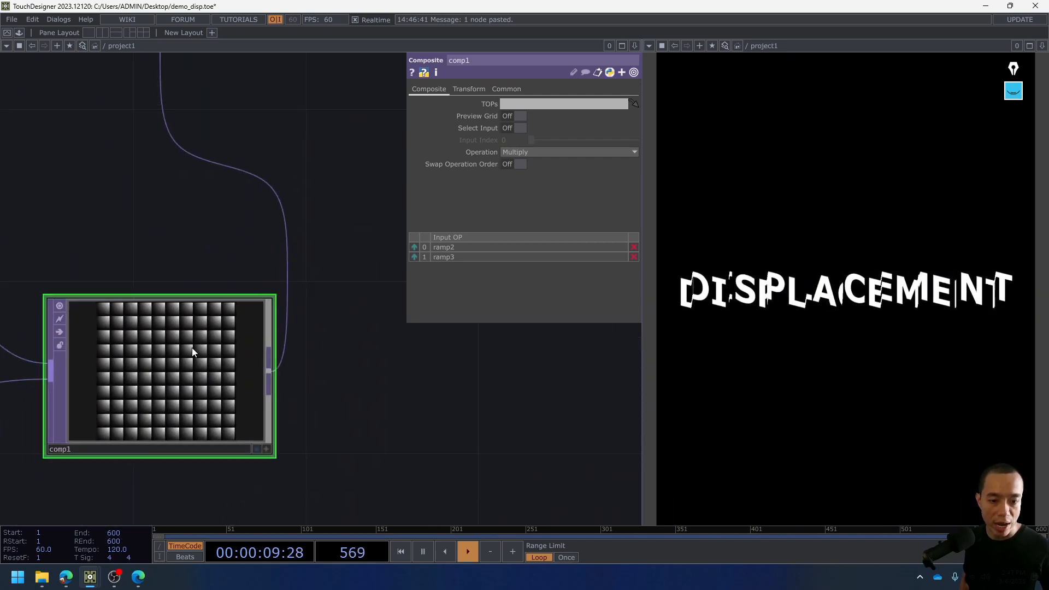
scroll(192, 347, "down", 2)
left_click_drag(210, 298, 220, 275)
scroll(220, 275, "down", 2)
left_click_drag(334, 229, 354, 323)
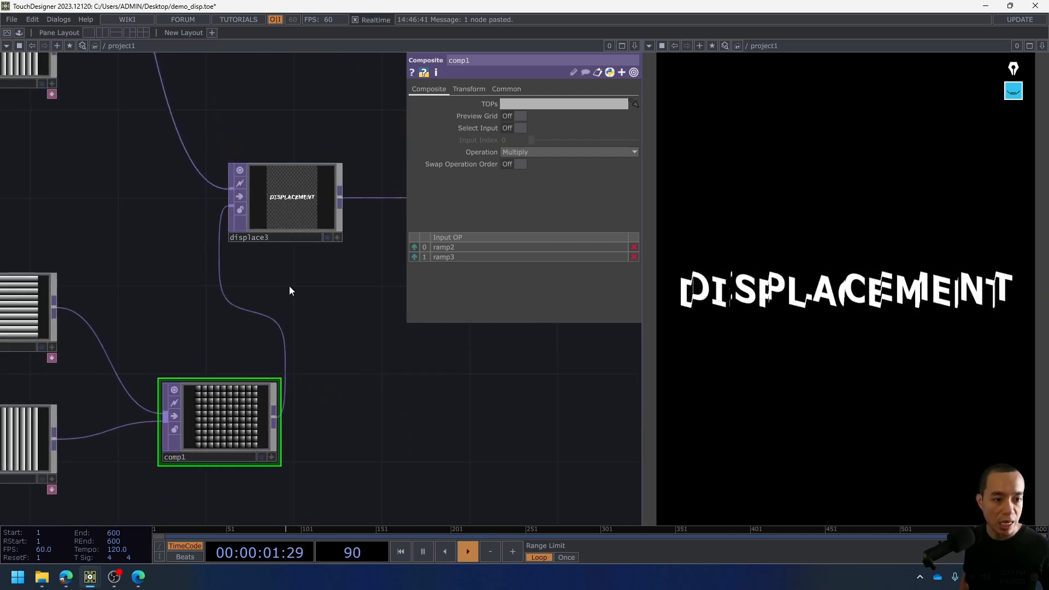
Show the parameters of the vertical ramp2.
left_click(35, 305)
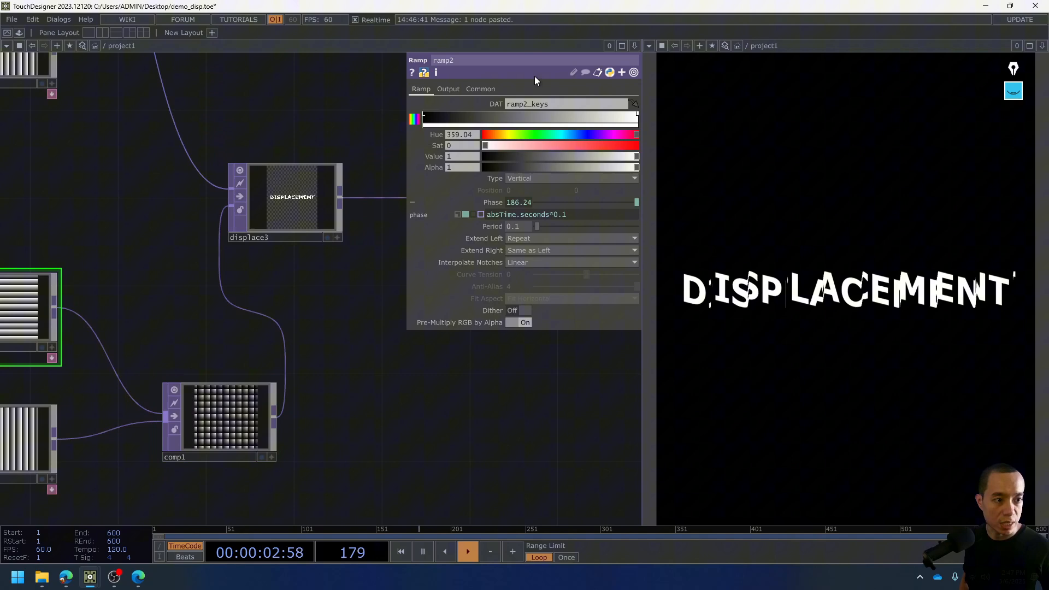
Set the period of the vertical ramp2 to 0.05.
left_click(515, 225)
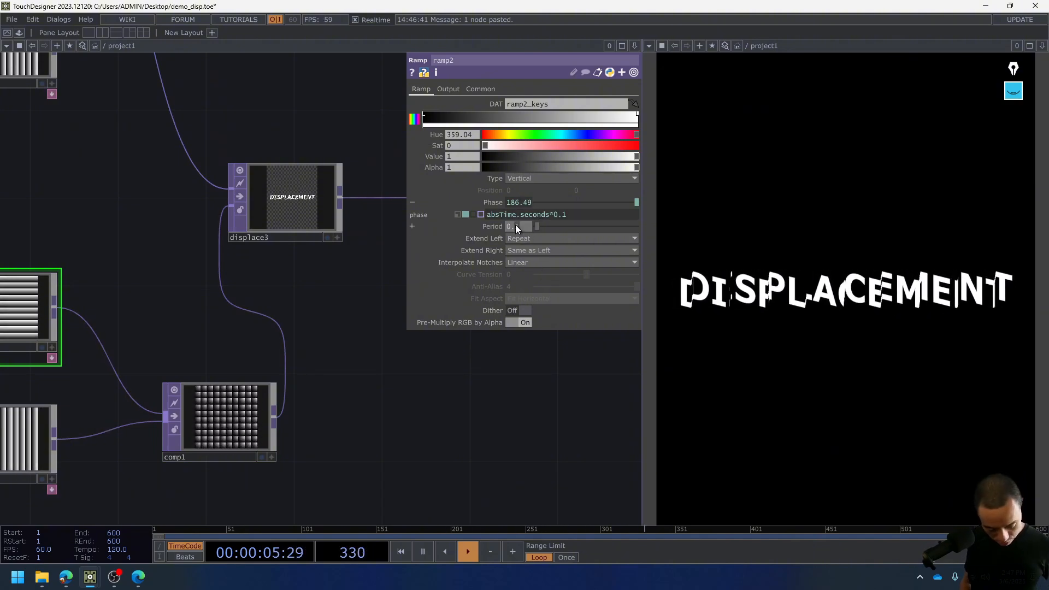
type("0.05")
key("Return")
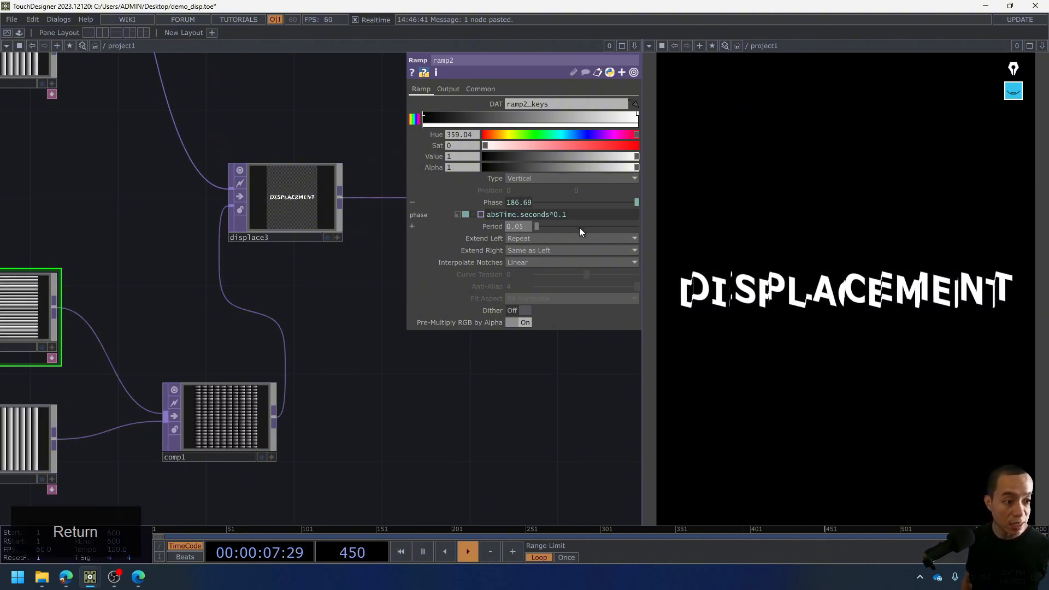
scroll(286, 215, "up", 7)
scroll(284, 212, "down", 5)
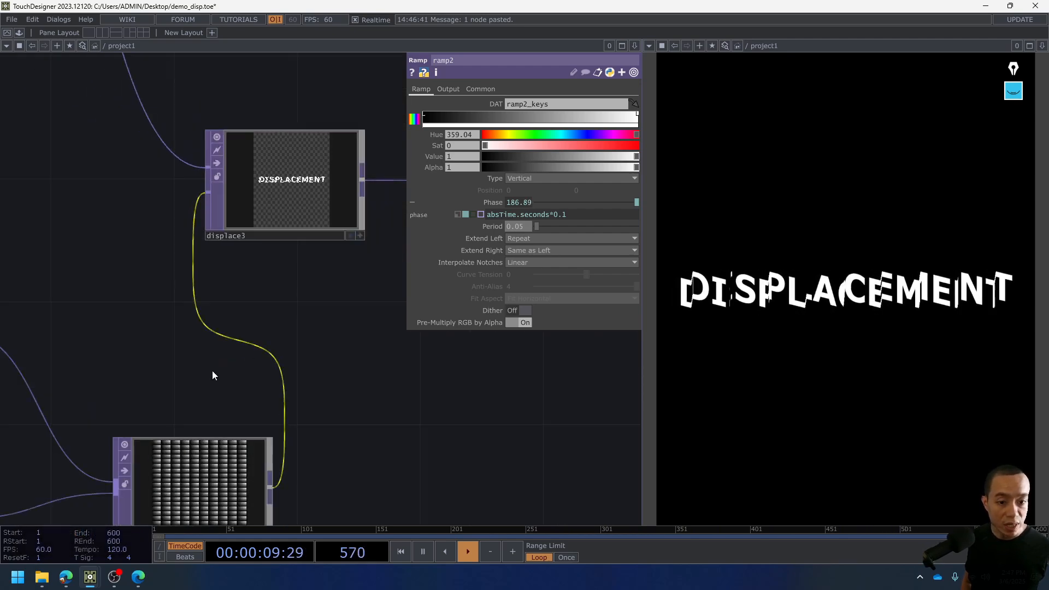
Set the period of the horizontal ramp3 to 0.03 and inspect the displaced text in displace3.
left_click_drag(236, 300, 384, 81)
left_click(78, 296)
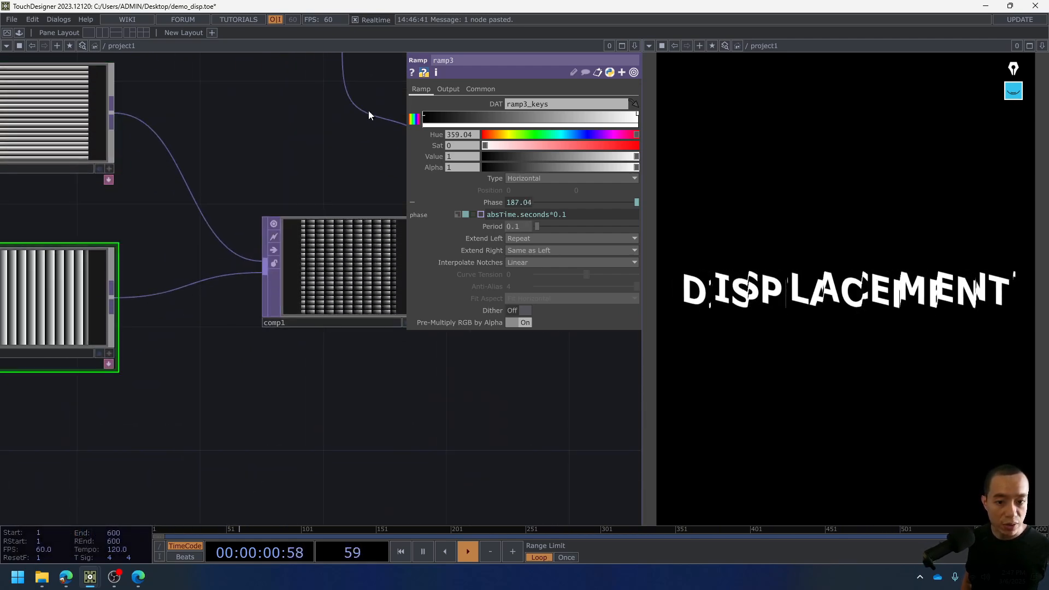
left_click(516, 226)
type("0.05")
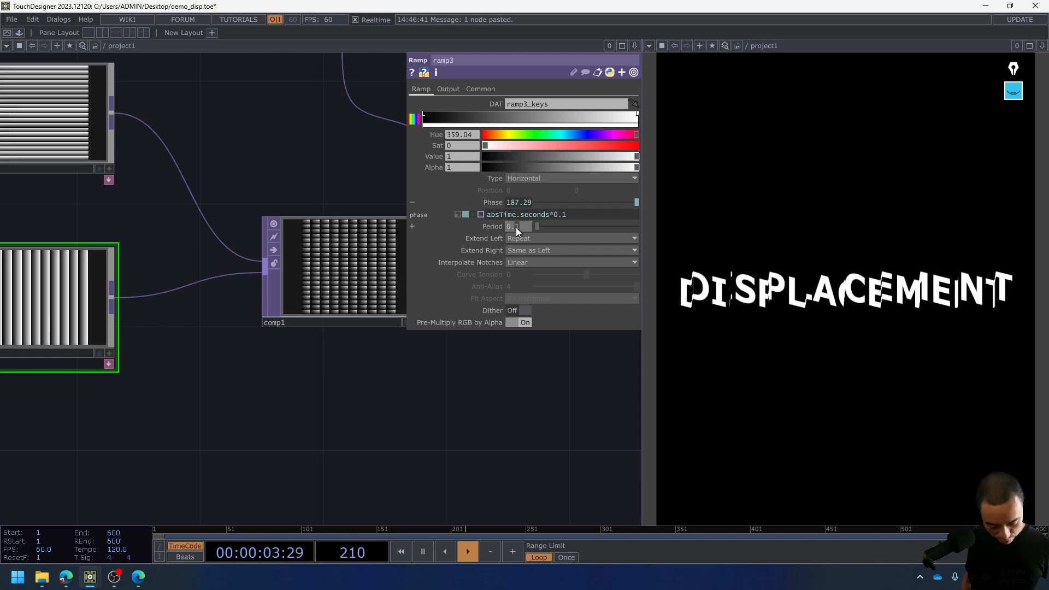
key("Return")
scroll(346, 175, "down", 5)
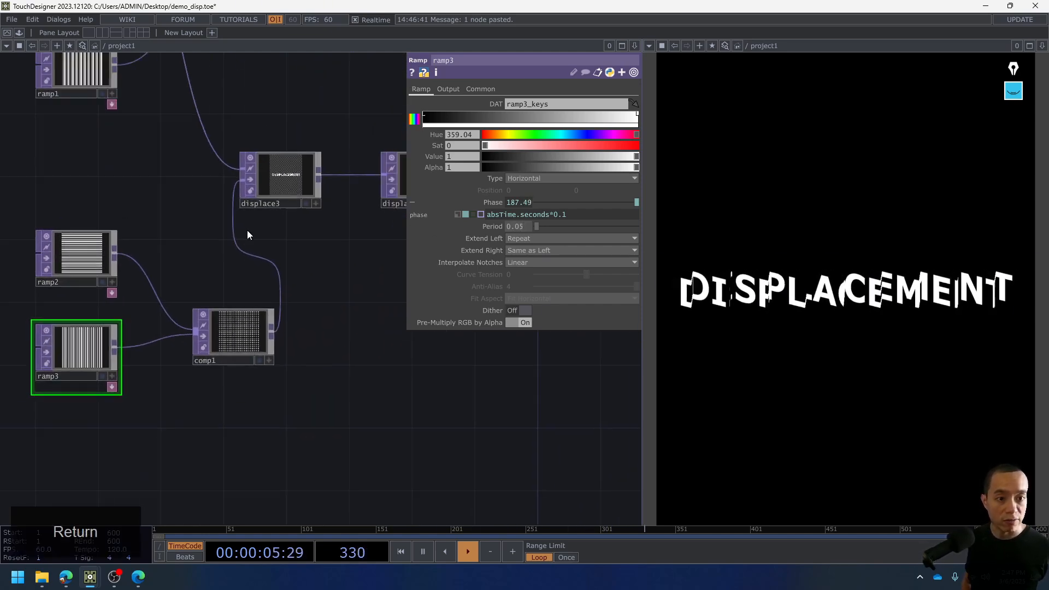
scroll(280, 205, "up", 7)
scroll(143, 209, "up", 4)
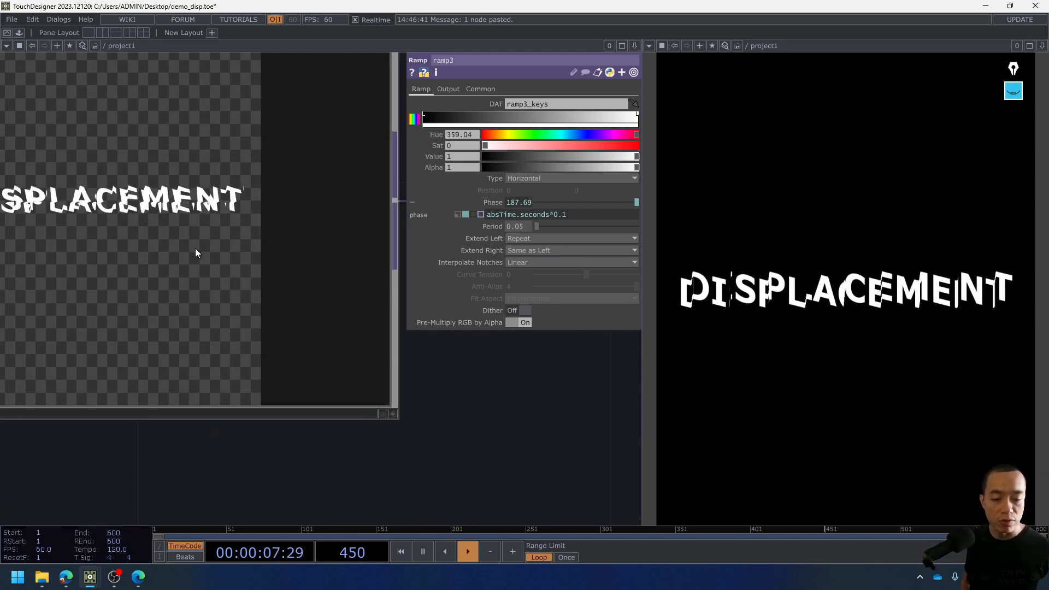
scroll(194, 234, "down", 2)
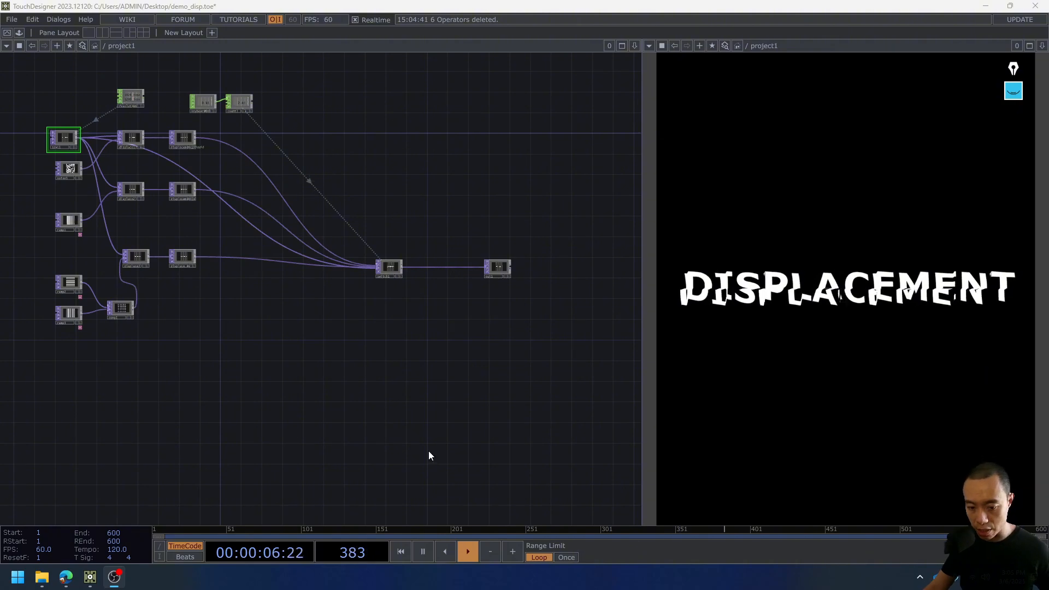
Switch to the browser to view the Pinterest kinetic typography reference and return to the displacement project in TouchDesigner.
left_click(60, 578)
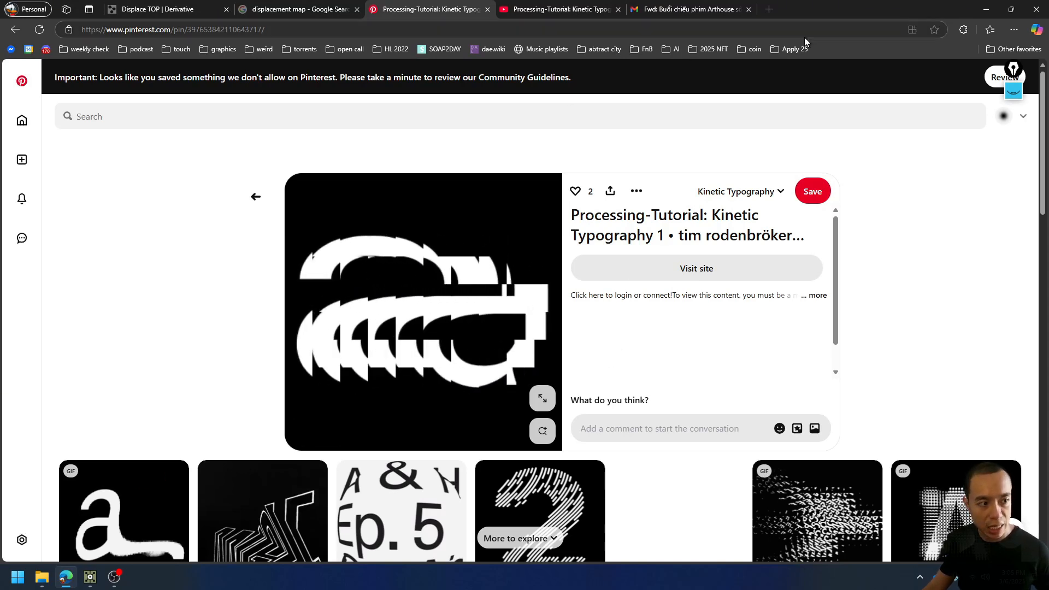
left_click(90, 577)
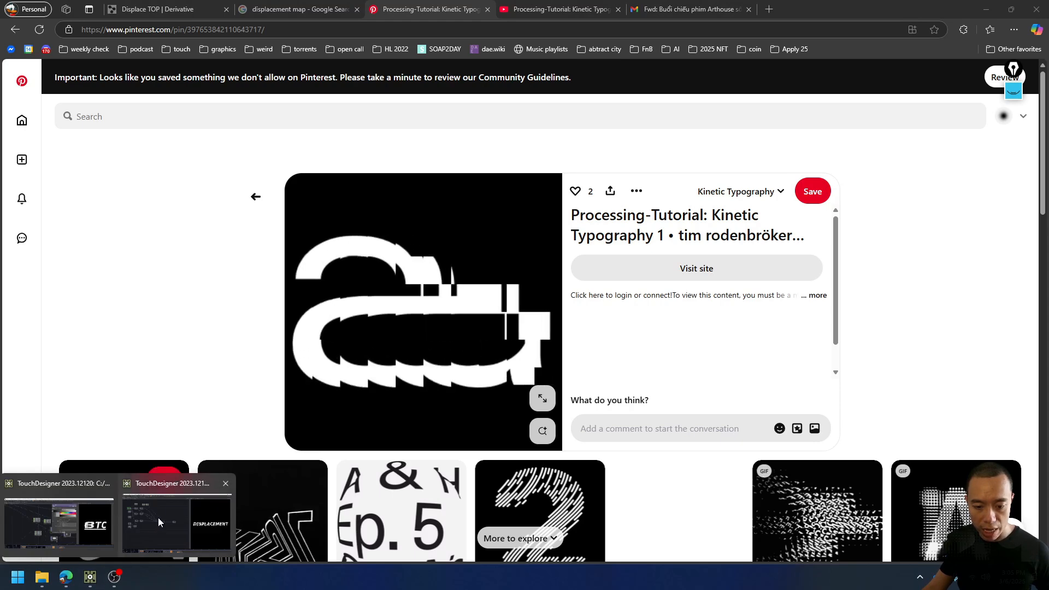
left_click(179, 527)
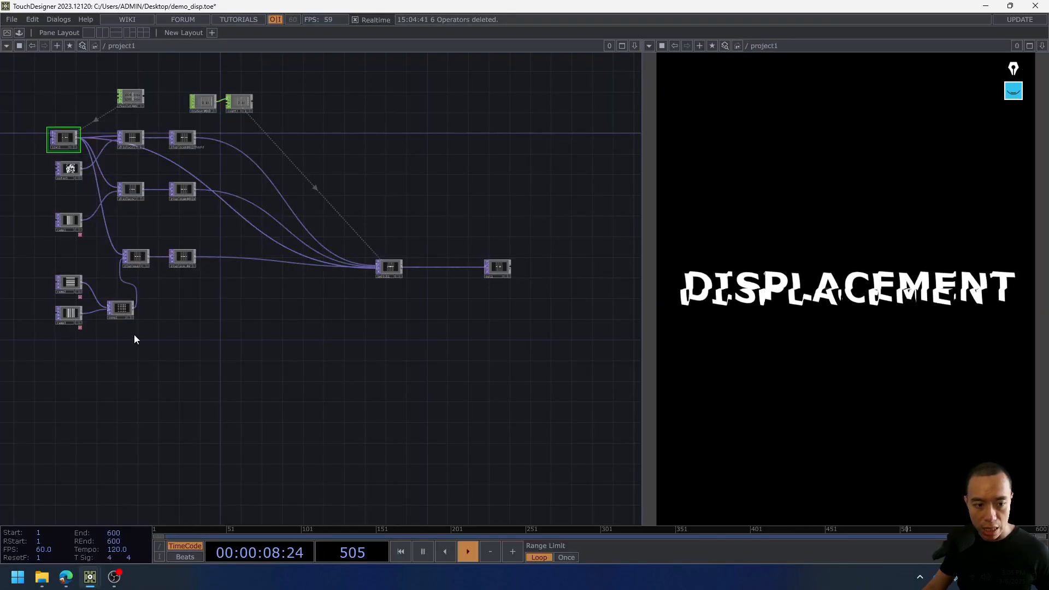
Add an LFO CHOP to the network in the empty area below ramp3.
scroll(115, 327, "up", 3)
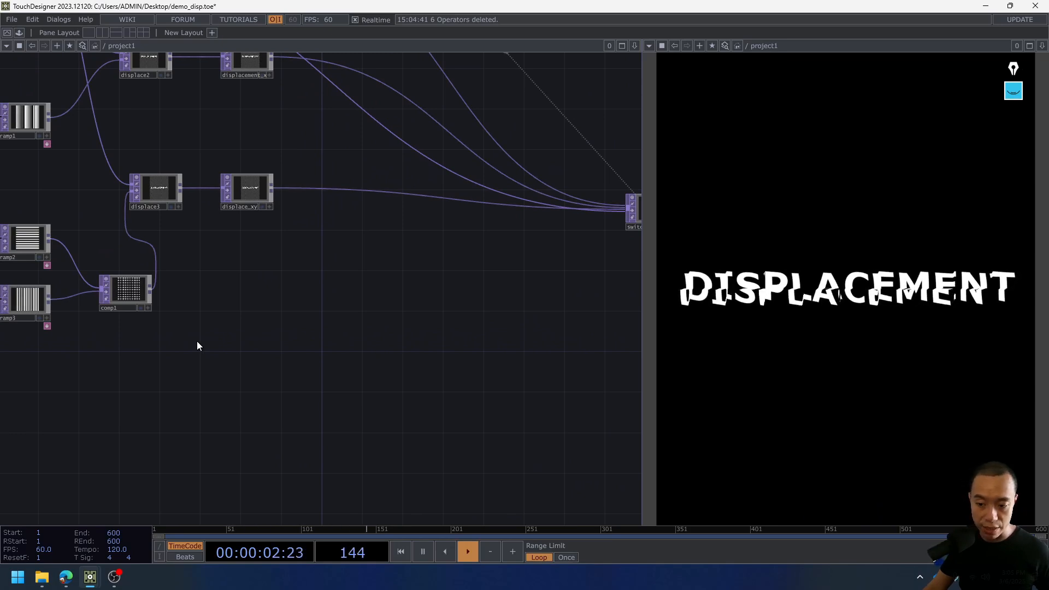
scroll(196, 341, "down", 2)
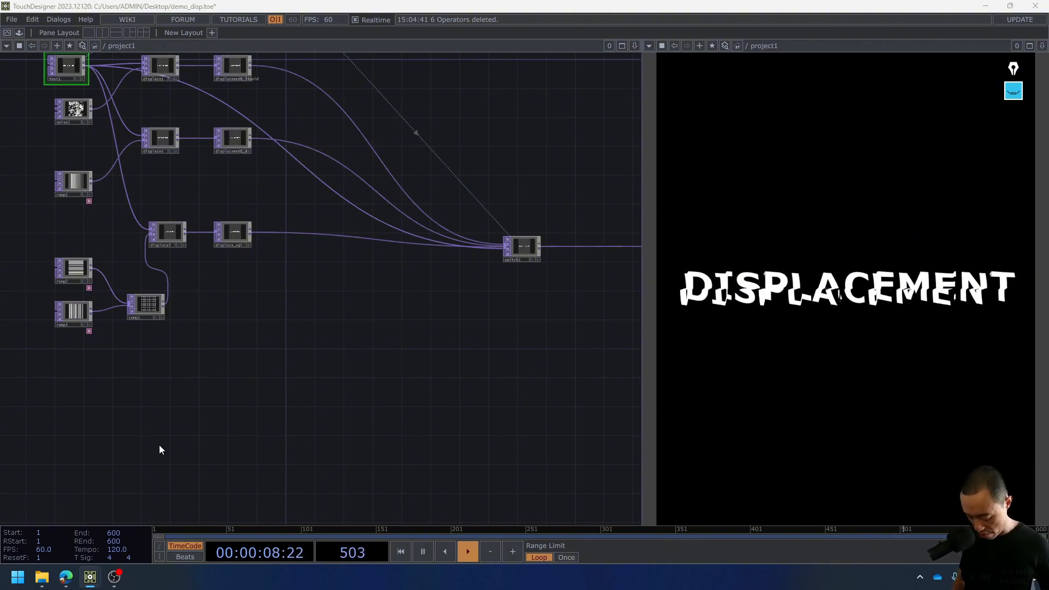
key("Tab")
type("l")
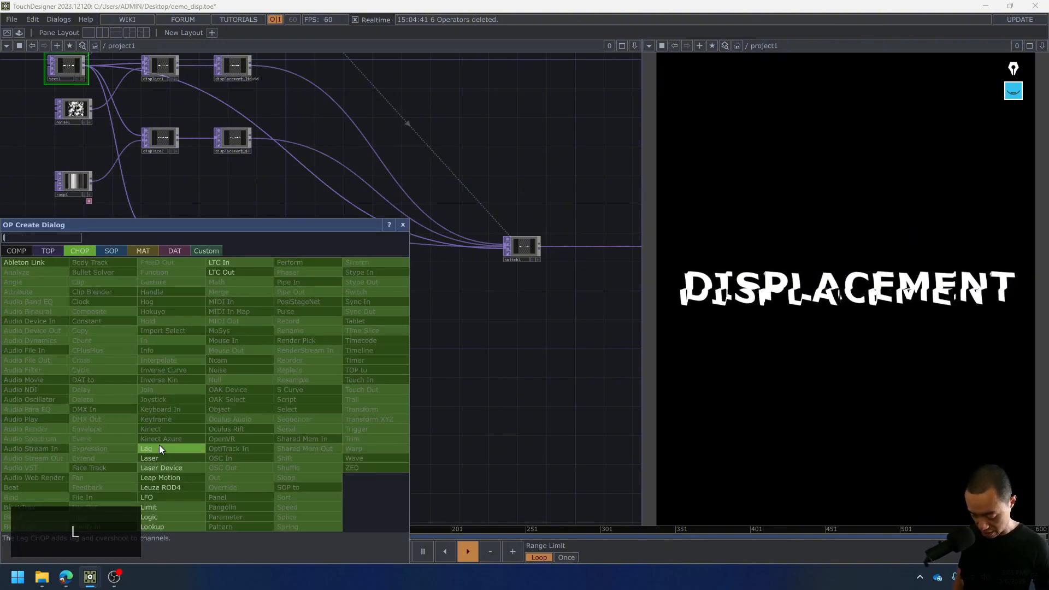
type("fo")
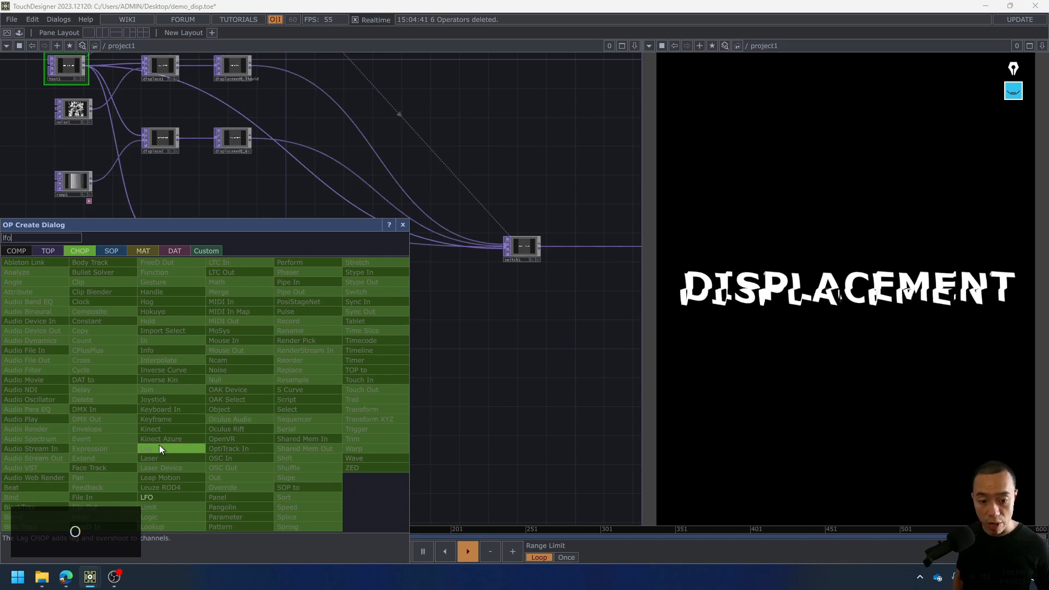
left_click(167, 499)
left_click(74, 375)
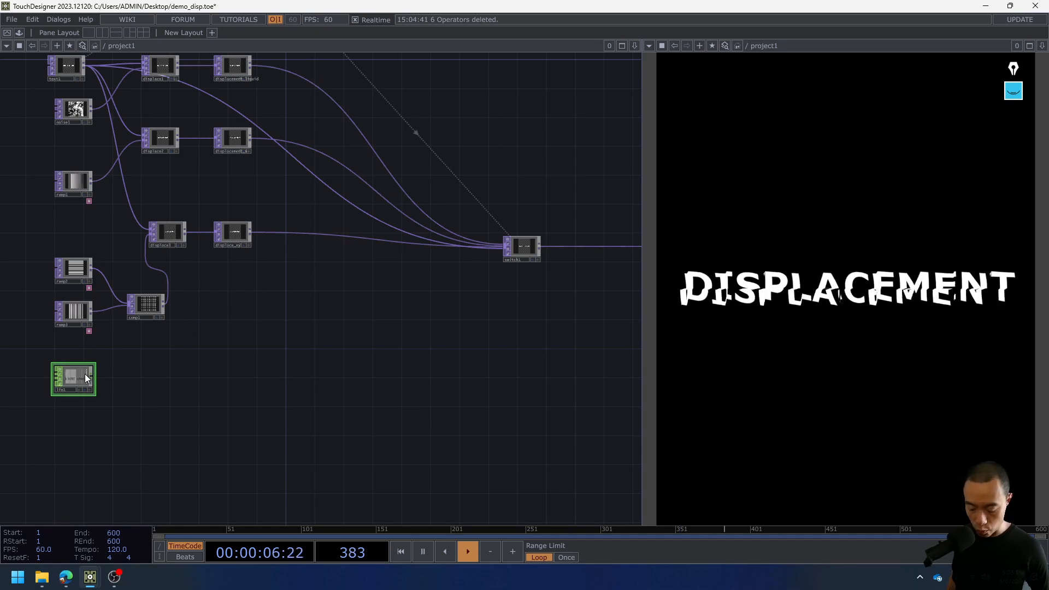
Add a Trail CHOP beside the LFO, connect the LFO's output to it and inspect the plotted wave.
scroll(120, 366, "up", 3)
left_click_drag(134, 417, 348, 330)
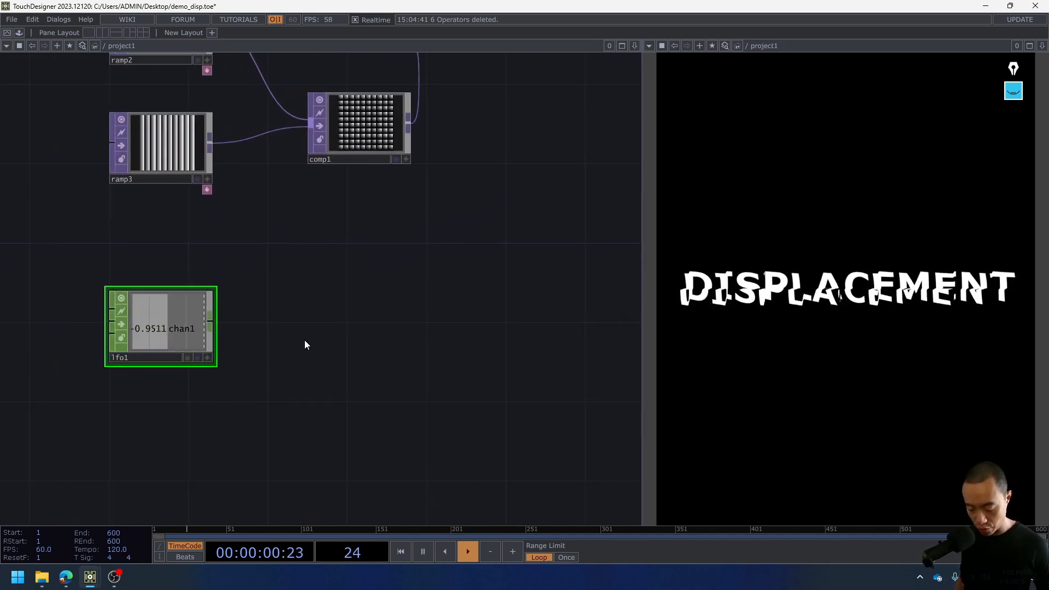
key("Tab")
type("trail")
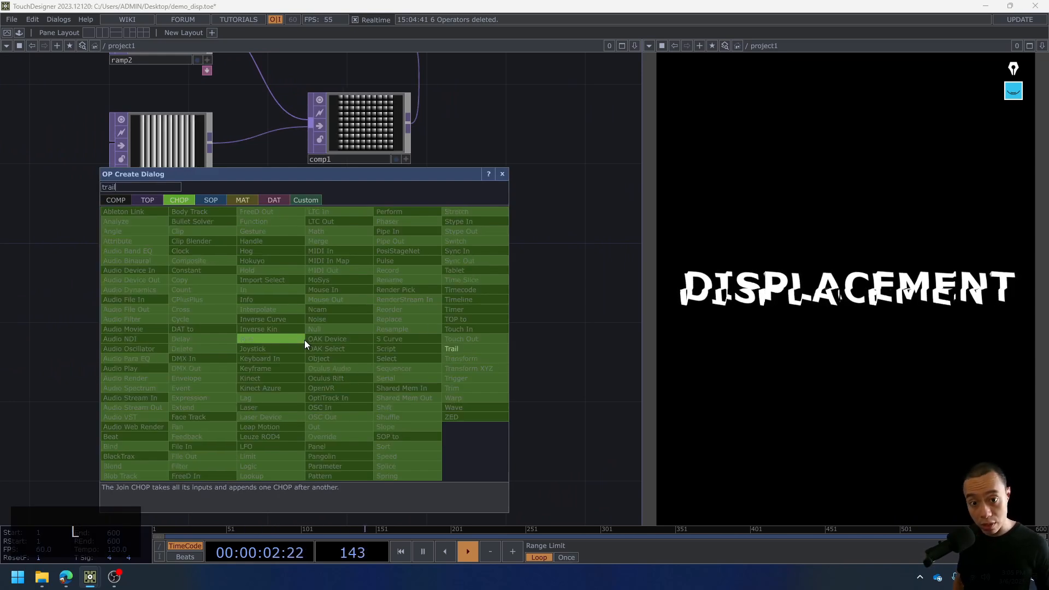
left_click(449, 348)
left_click(338, 295)
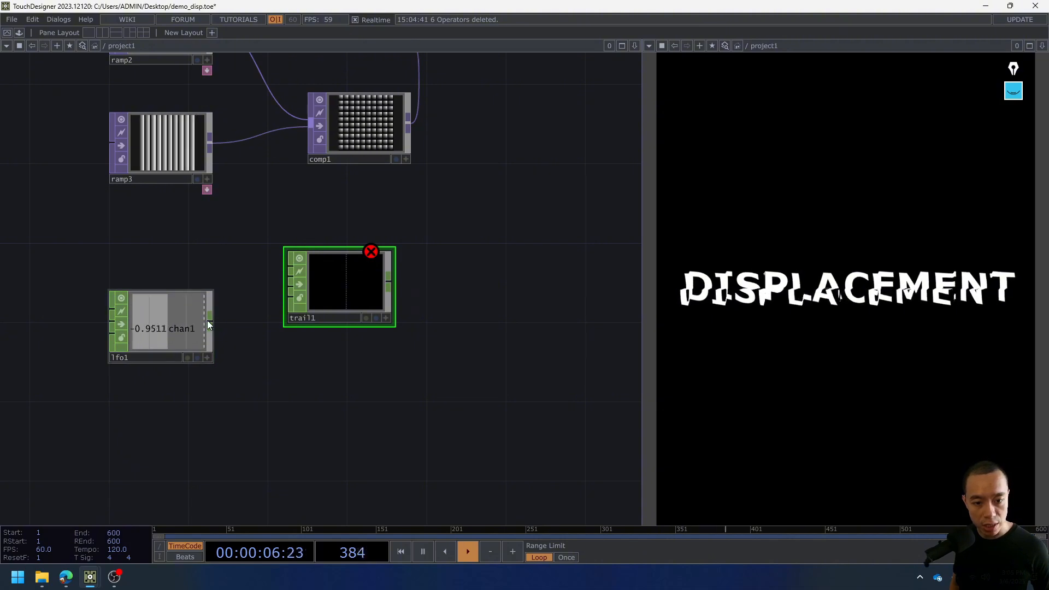
left_click_drag(212, 319, 276, 264)
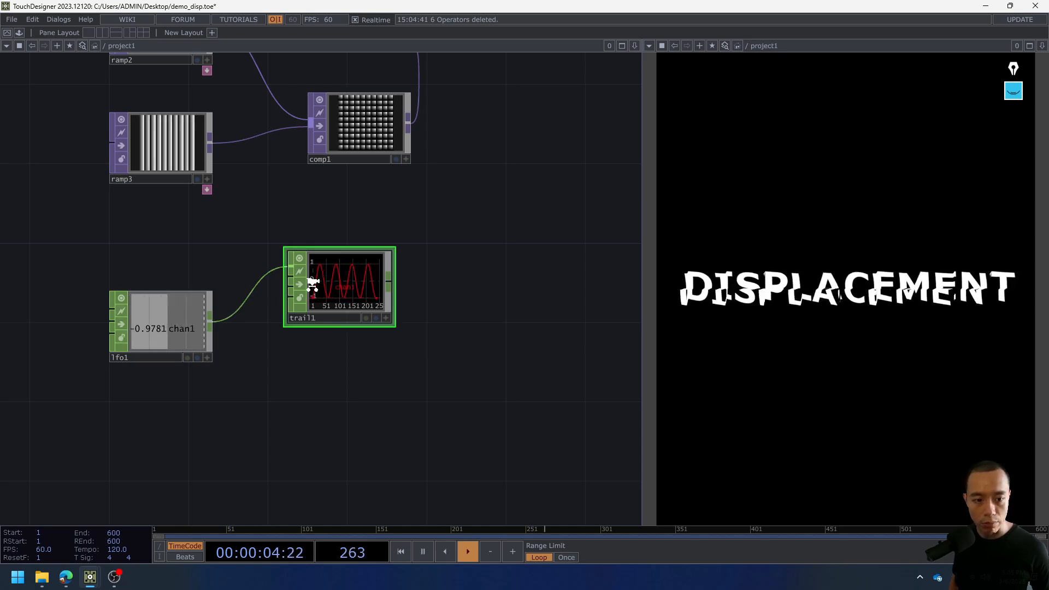
scroll(311, 283, "up", 3)
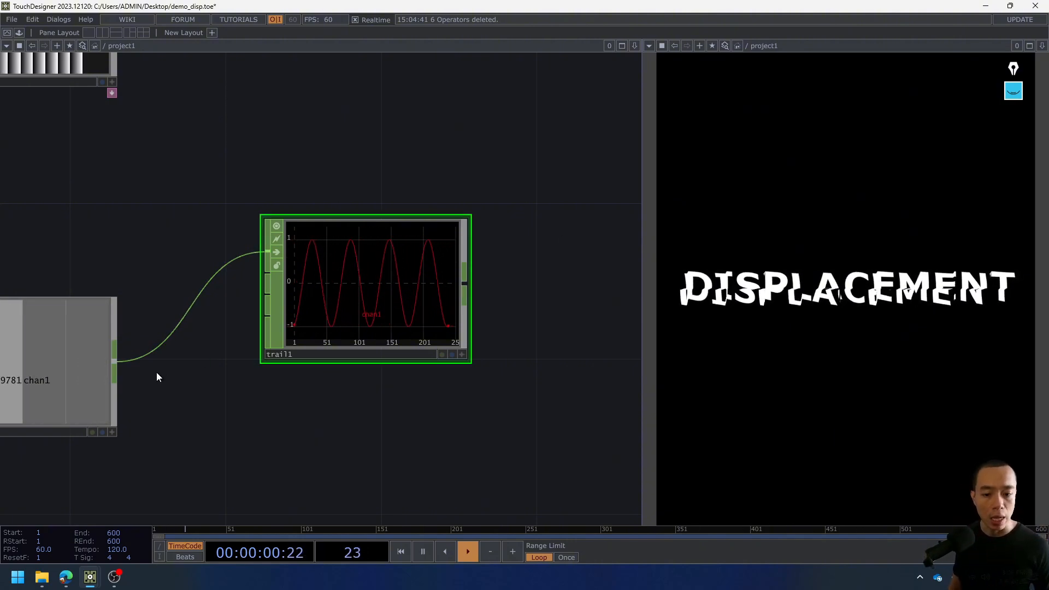
scroll(183, 335, "down", 3)
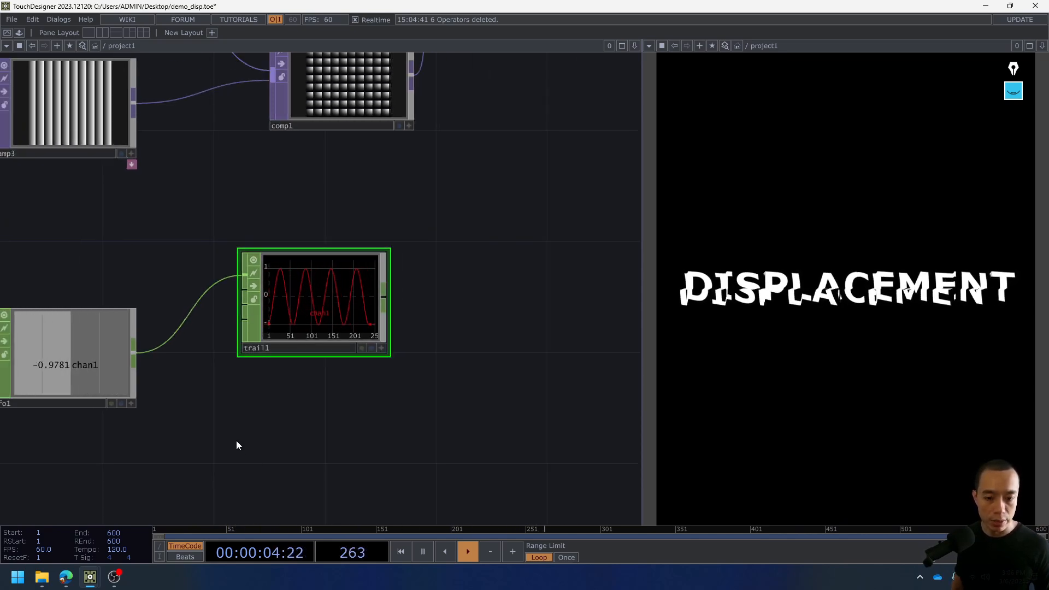
Open the LFO's parameters, try frequencies of 3.63 and 0.12, and set the frequency to 1.
left_click(96, 350)
key("p")
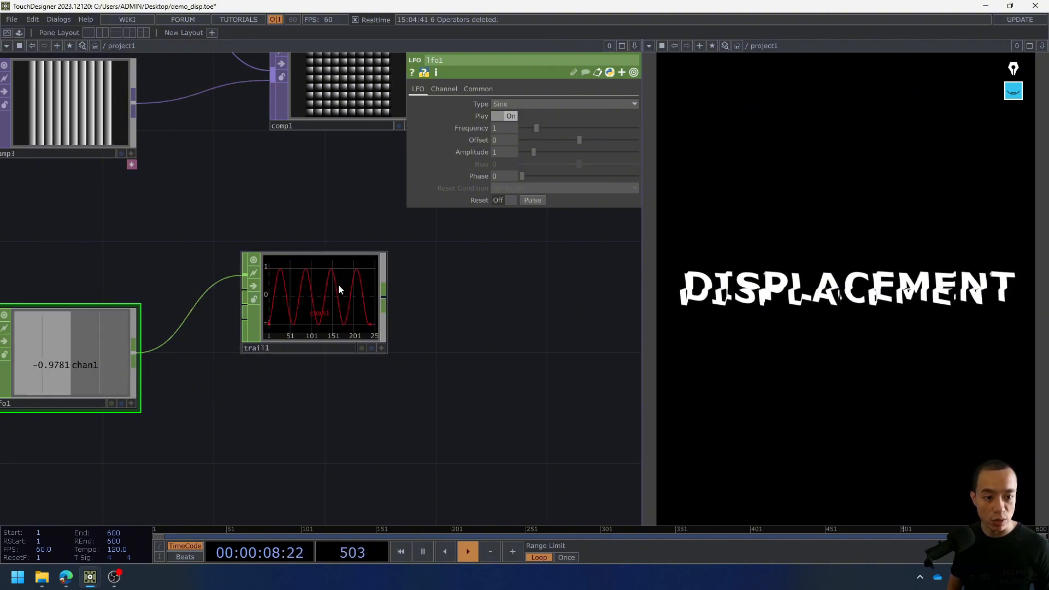
left_click_drag(536, 127, 575, 127)
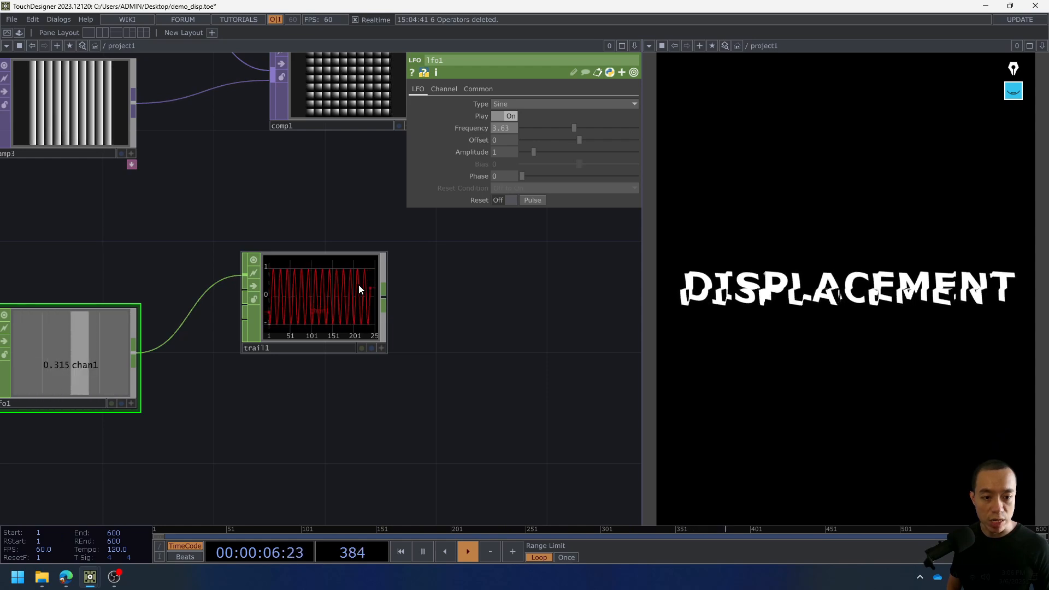
left_click_drag(580, 129, 523, 129)
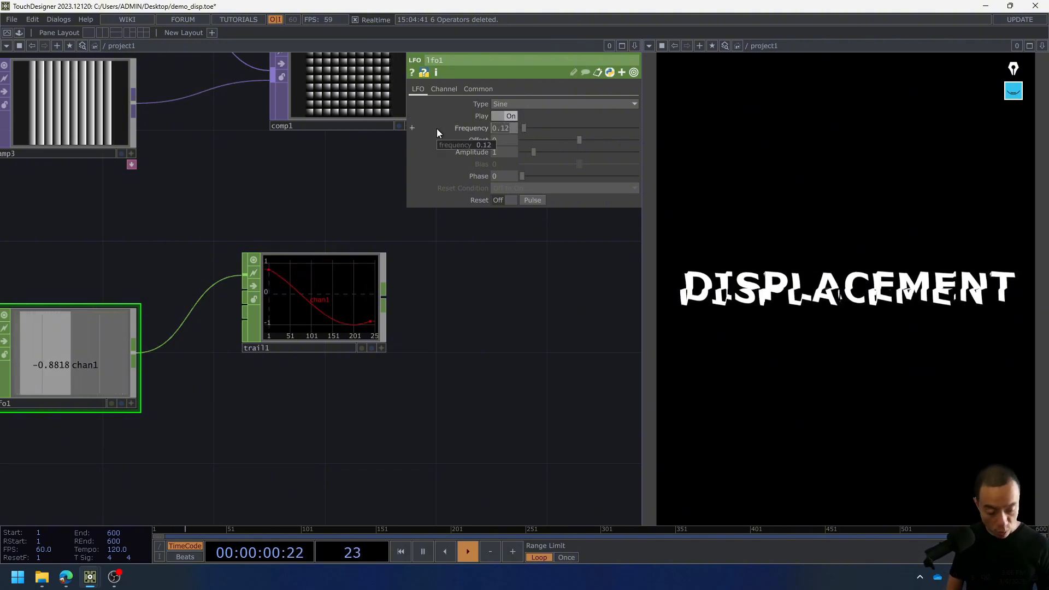
type("1")
key("Return")
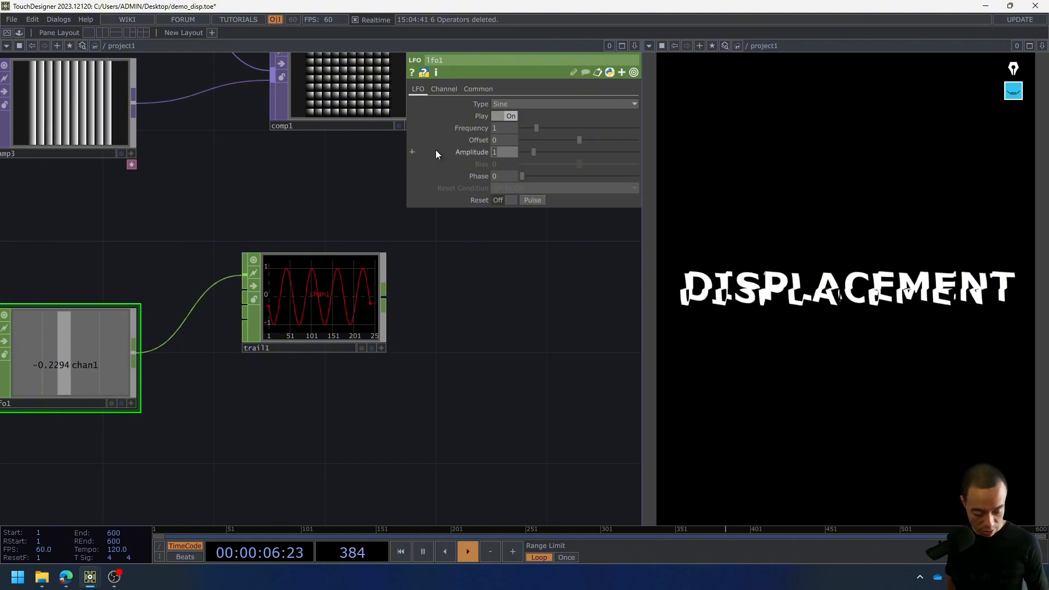
Try an amplitude of 2 on the LFO and set its amplitude to 3.
type("2")
key("Return")
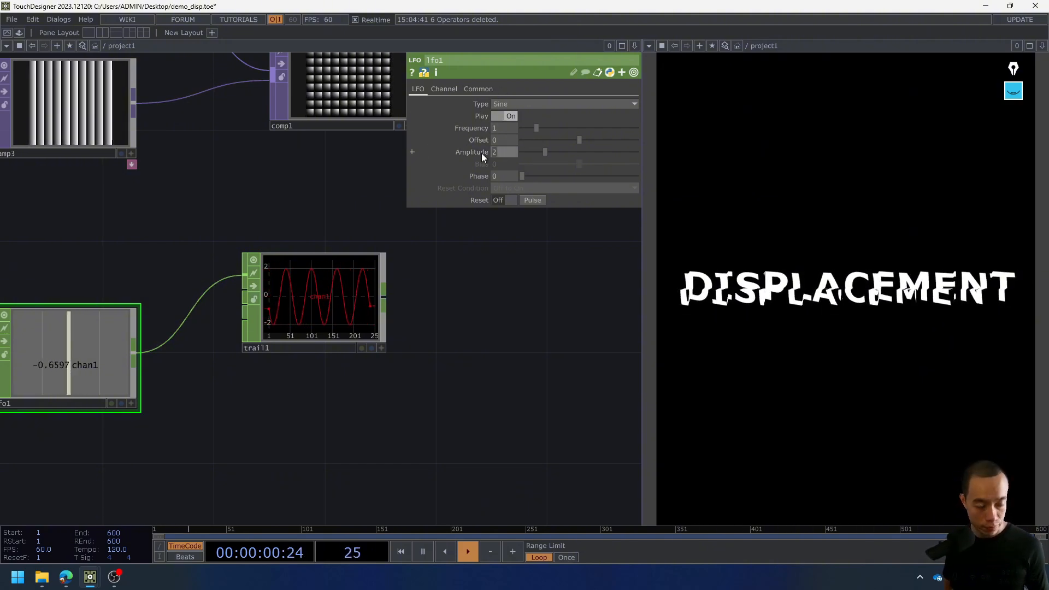
type("3")
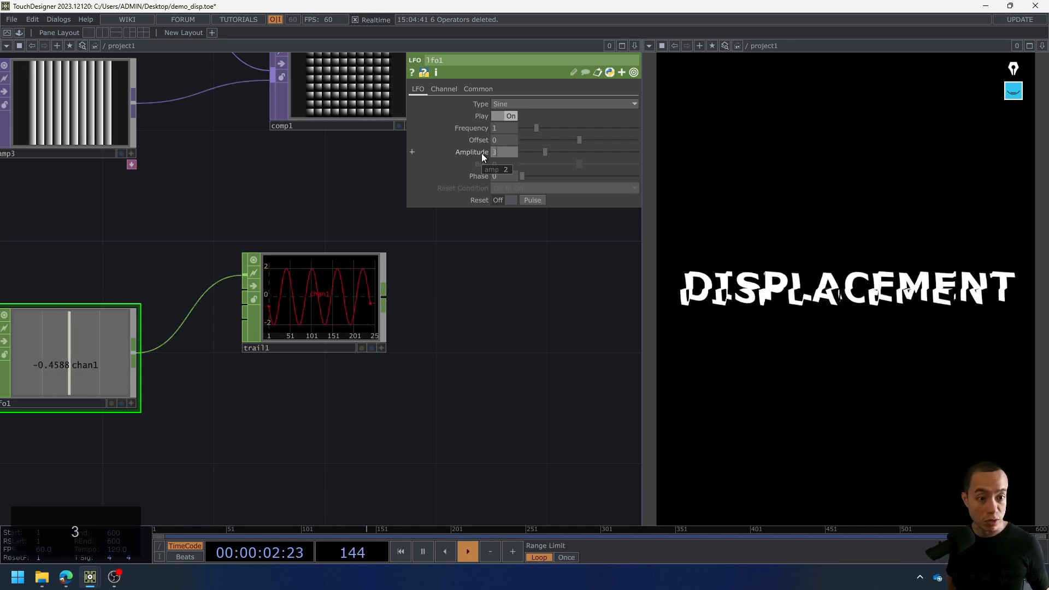
key("Return")
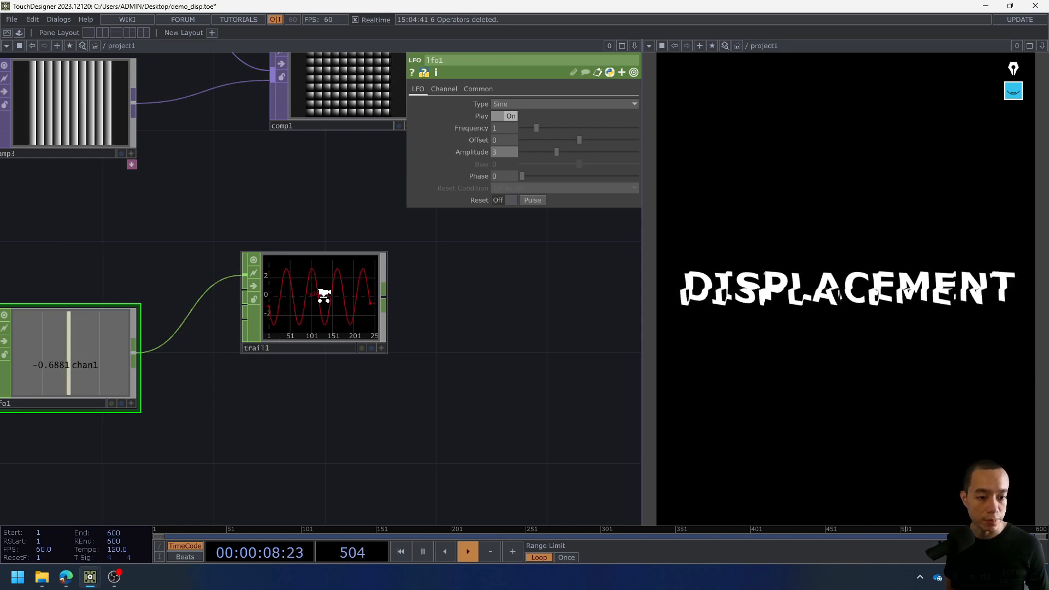
Activate the Trail CHOP's viewer, set its graph's grid detail to Grid Medium and deactivate the viewer.
scroll(323, 294, "up", 4)
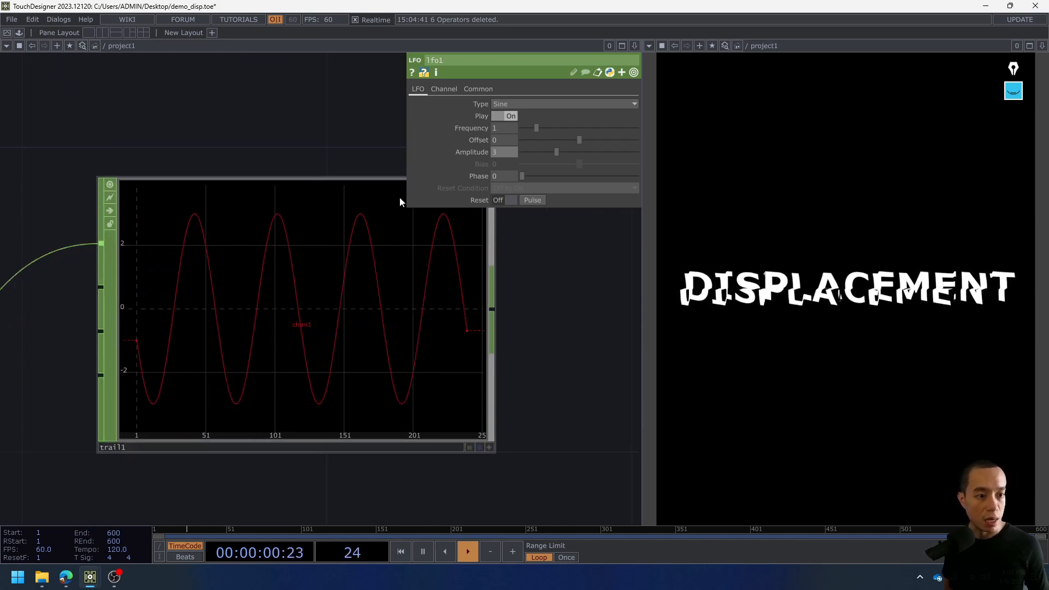
scroll(377, 204, "down", 5)
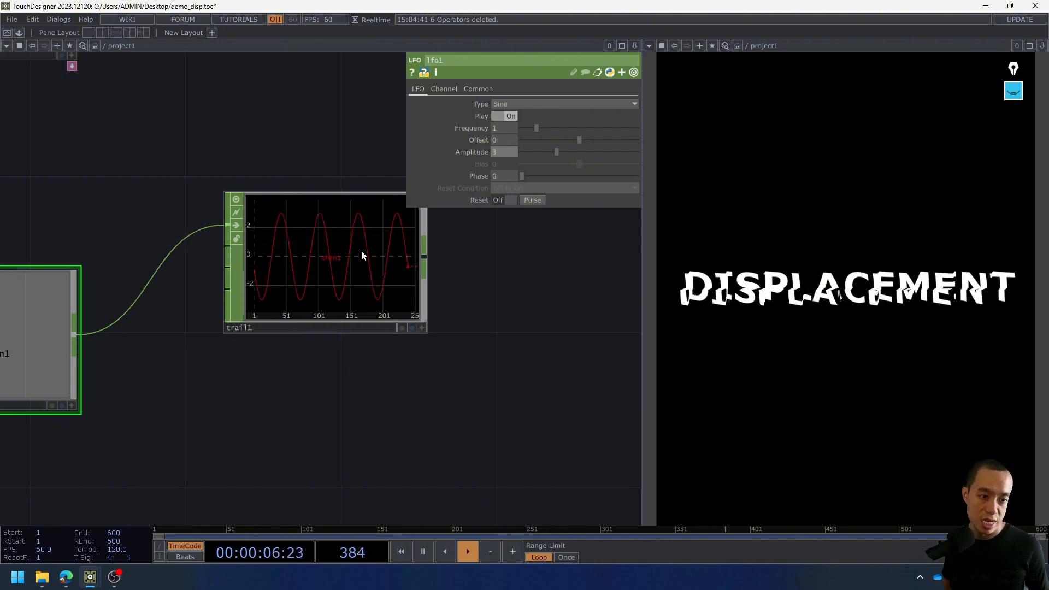
left_click(421, 328)
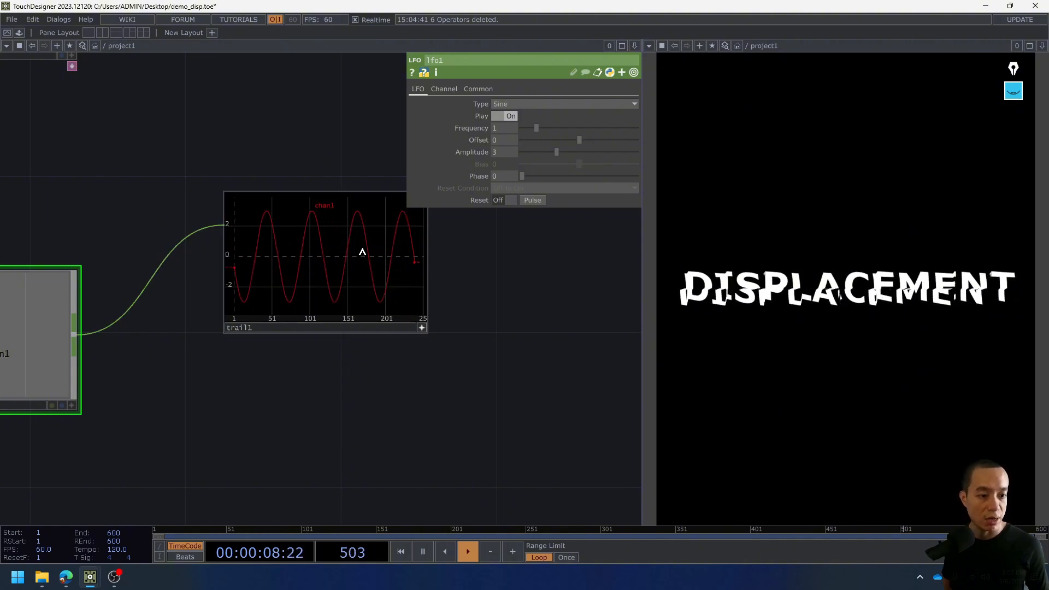
right_click(362, 252)
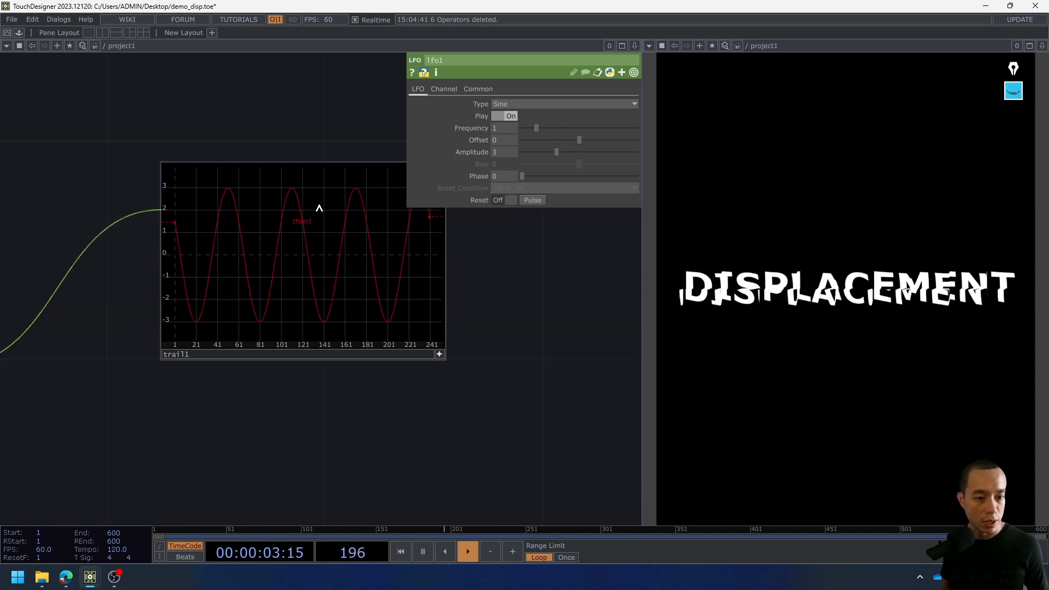
right_click(319, 207)
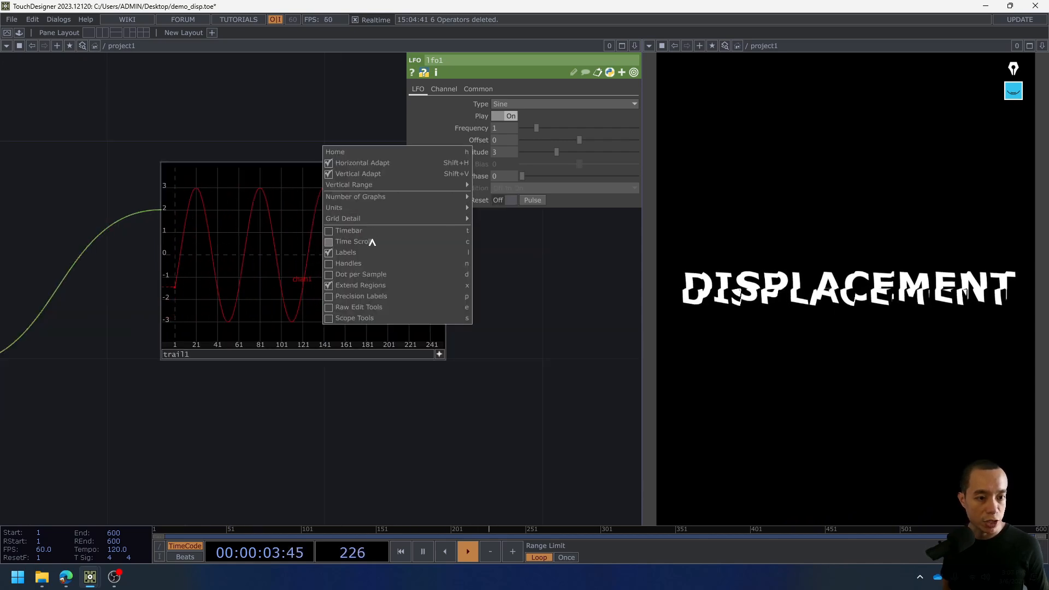
mouse_move(378, 220)
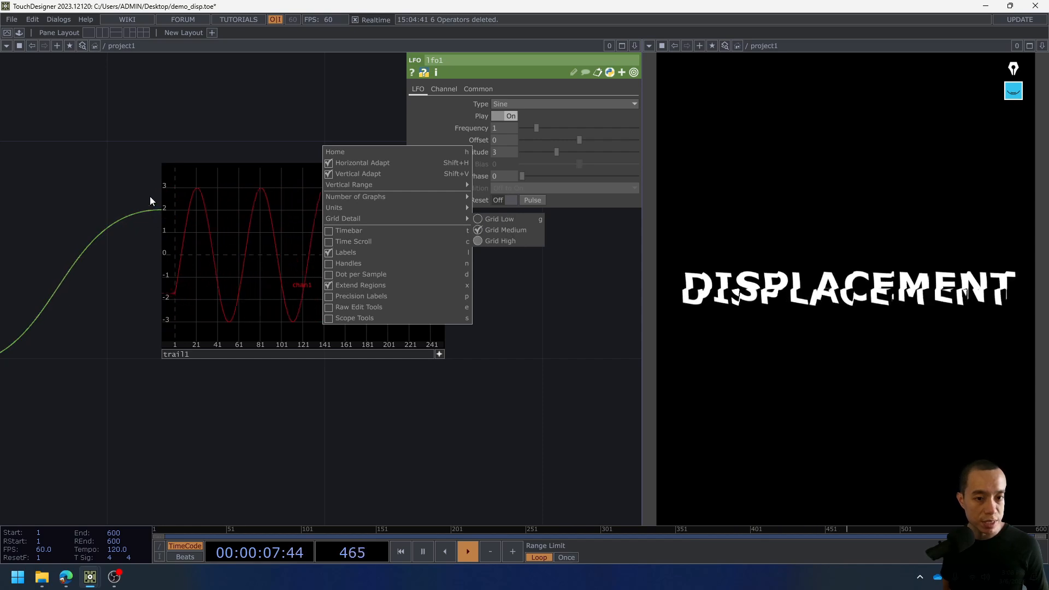
left_click(231, 151)
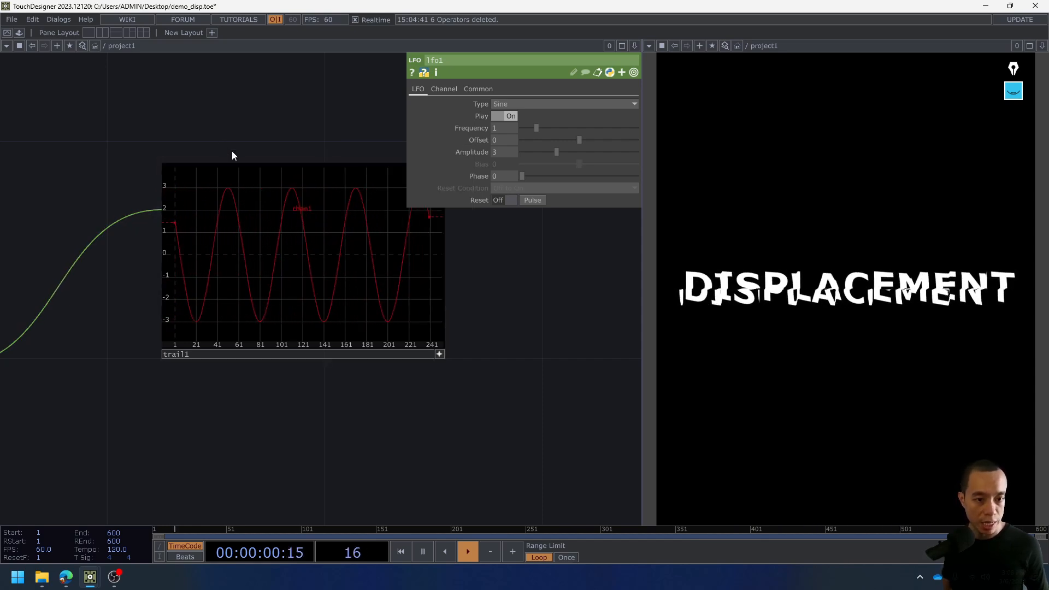
left_click(441, 350)
scroll(396, 314, "down", 5)
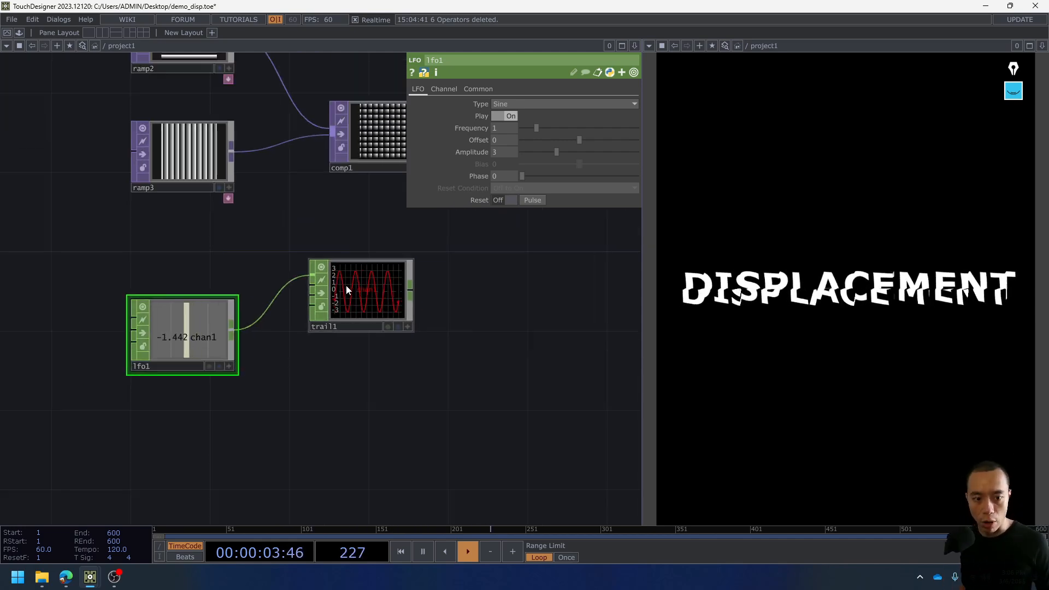
Shift the Trail and LFO CHOPs to make room and add a Math CHOP below the Trail.
left_click_drag(346, 284, 306, 244)
left_click_drag(203, 326, 182, 326)
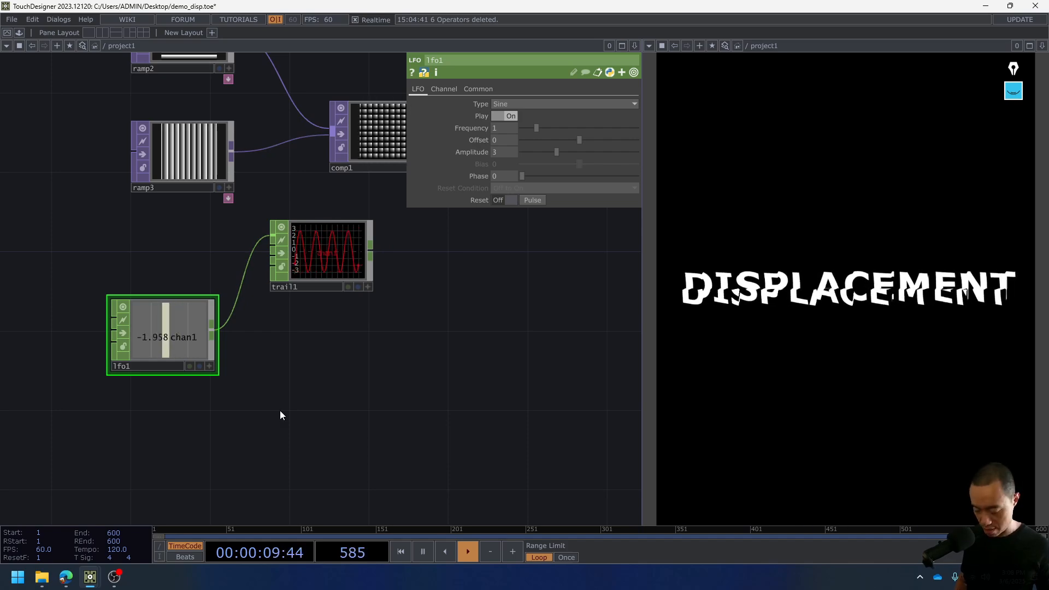
key("Tab")
type("amt")
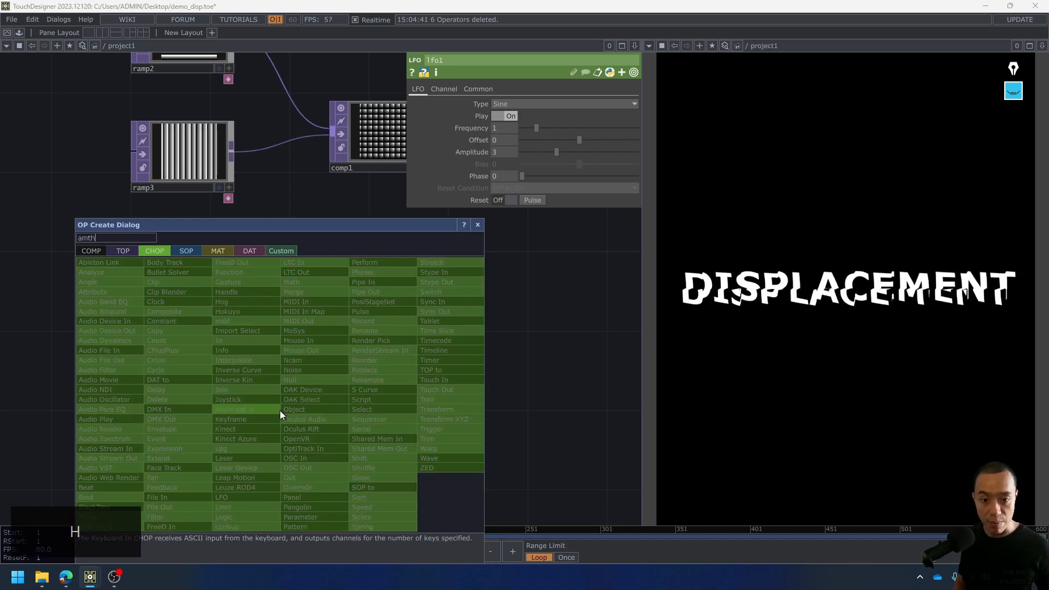
type("h")
key("BackSpace")
key("BackSpace")
key("BackSpace")
key("BackSpace")
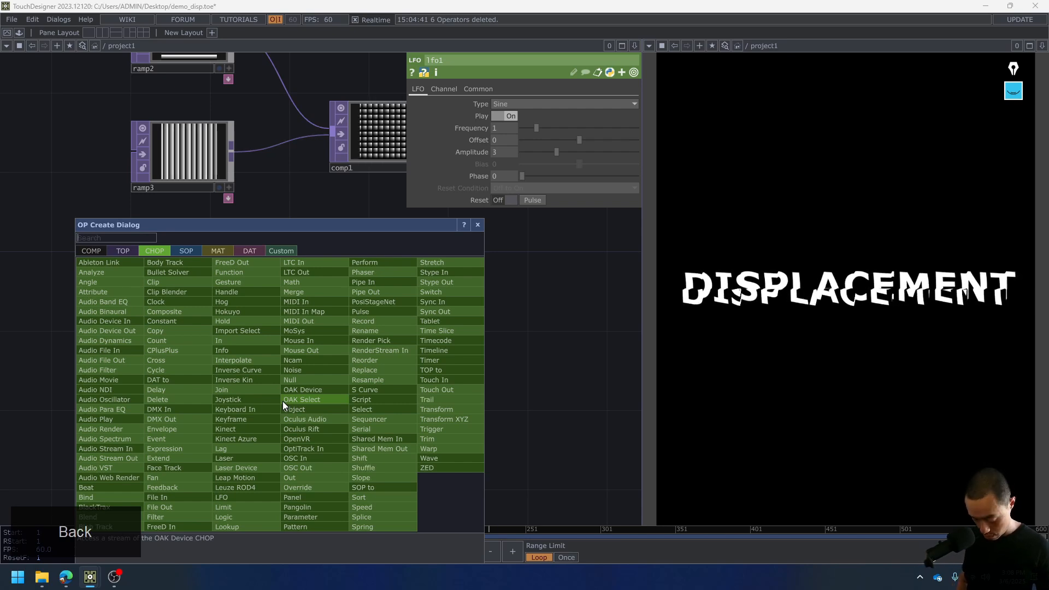
type("math")
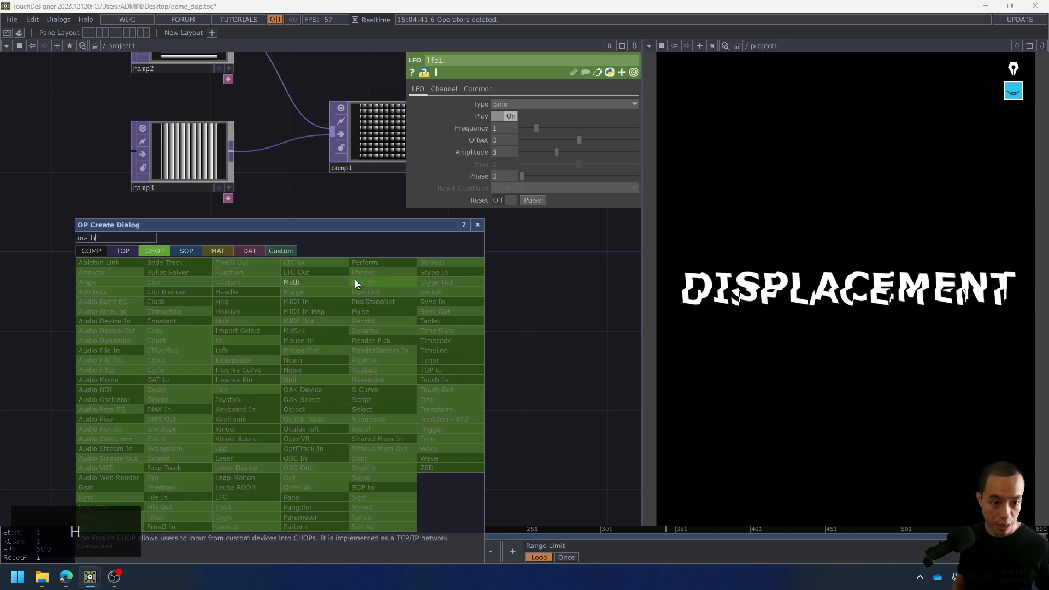
left_click(317, 284)
left_click(325, 353)
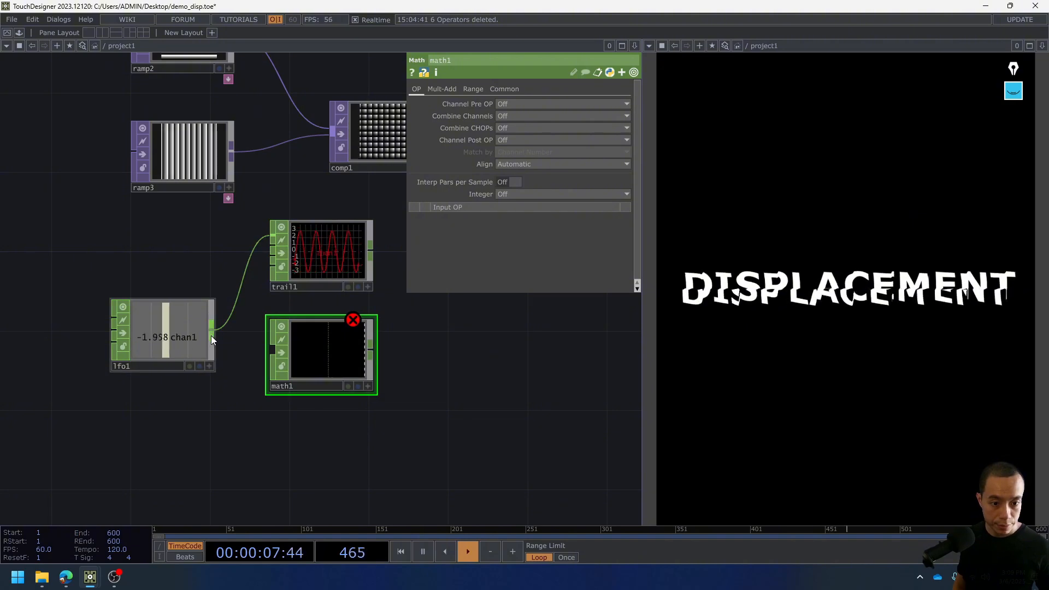
Connect the LFO's output to the Math CHOP, then move the Trail and Math CHOPs up to align Math with the LFO.
left_click_drag(226, 337, 275, 351)
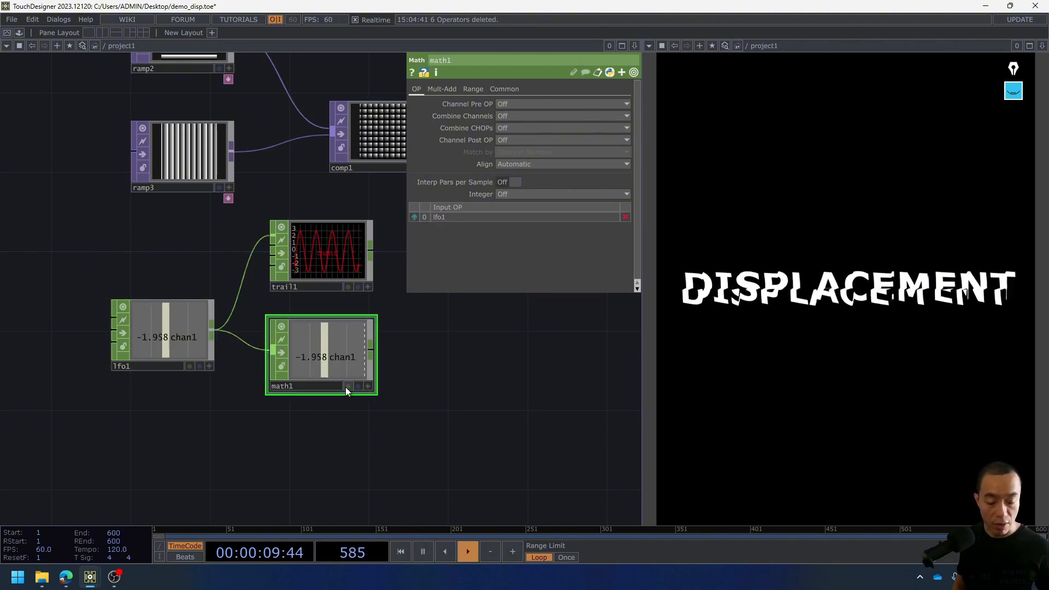
scroll(356, 372, "down", 2)
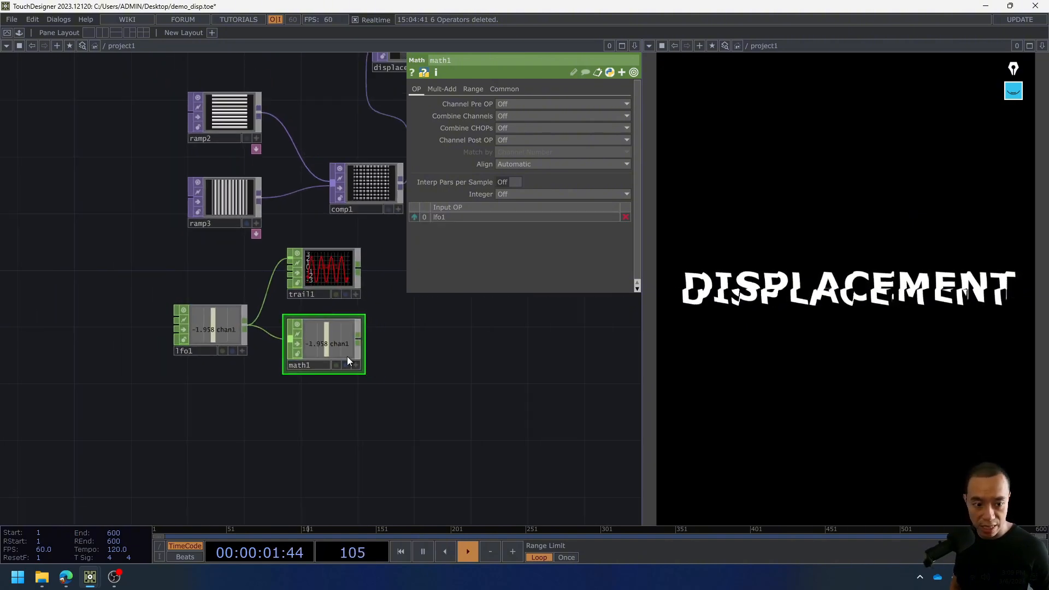
left_click_drag(340, 294, 340, 279)
left_click_drag(313, 328, 312, 312)
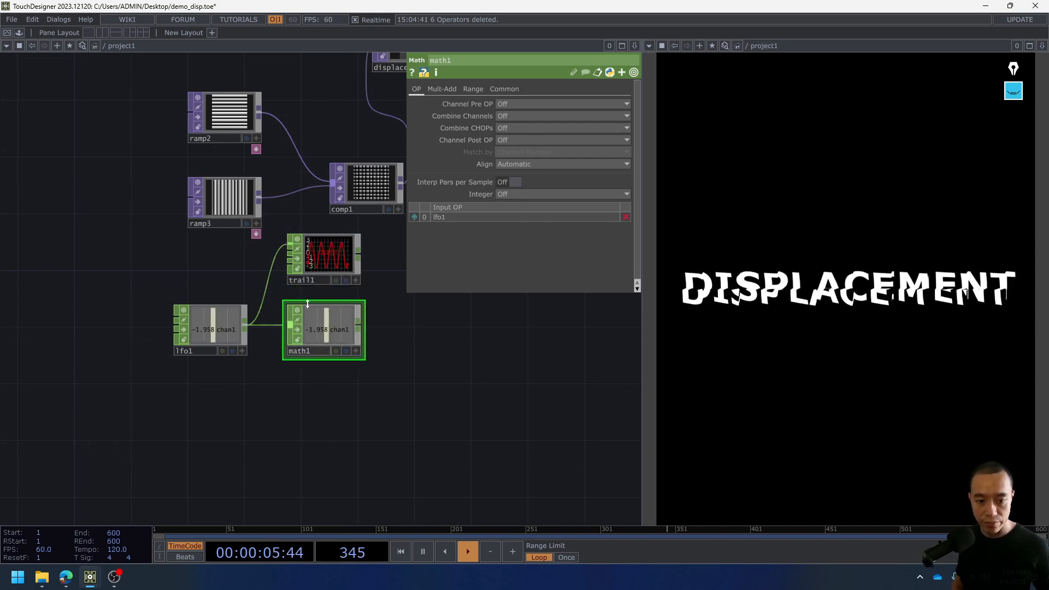
scroll(287, 284, "up", 2)
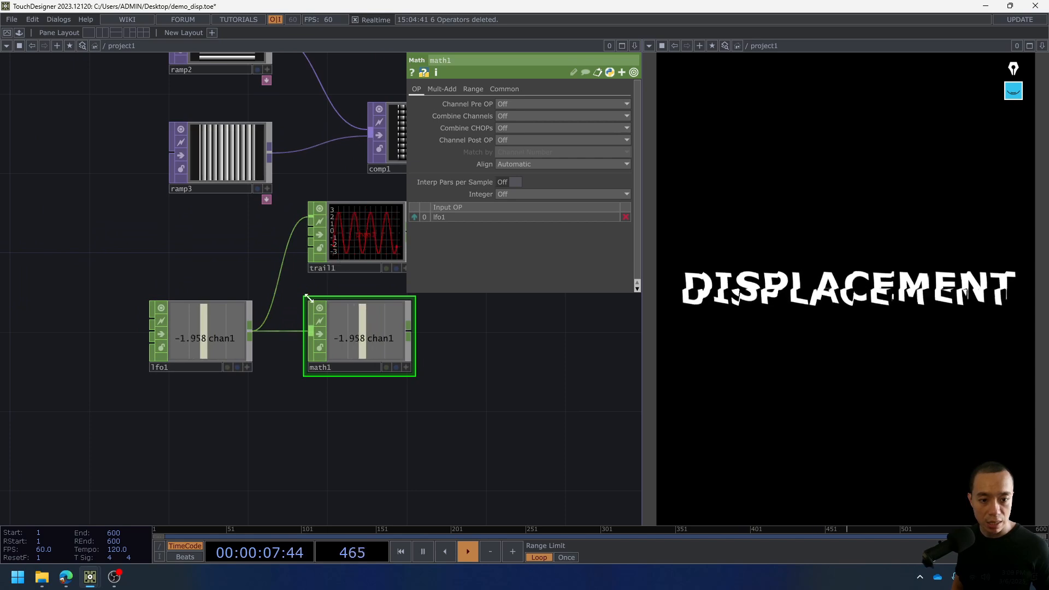
middle_click_drag(221, 305, 168, 313)
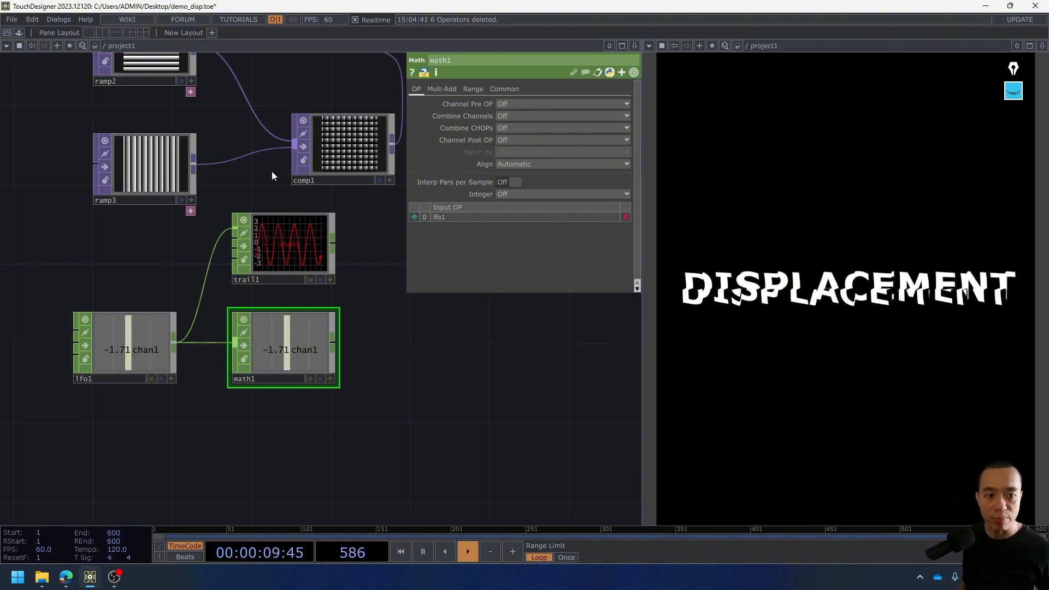
Duplicate ramp2, ramp3 and comp1 together and place the copies in the empty area below the LFO.
left_click_drag(372, 353, 366, 396)
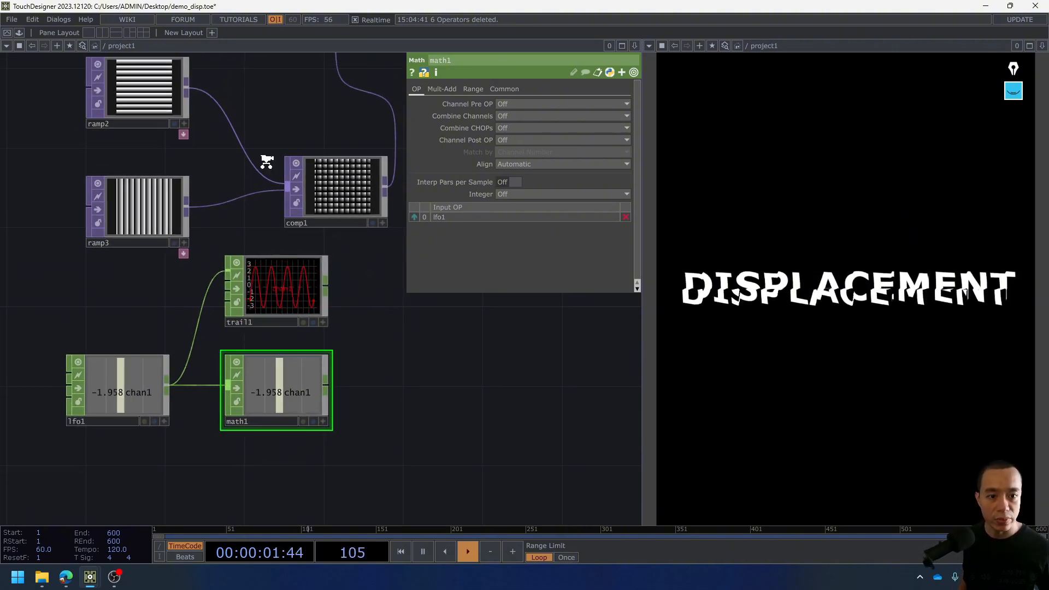
scroll(266, 162, "down", 3)
left_click_drag(250, 128, 205, 127)
left_click(157, 123)
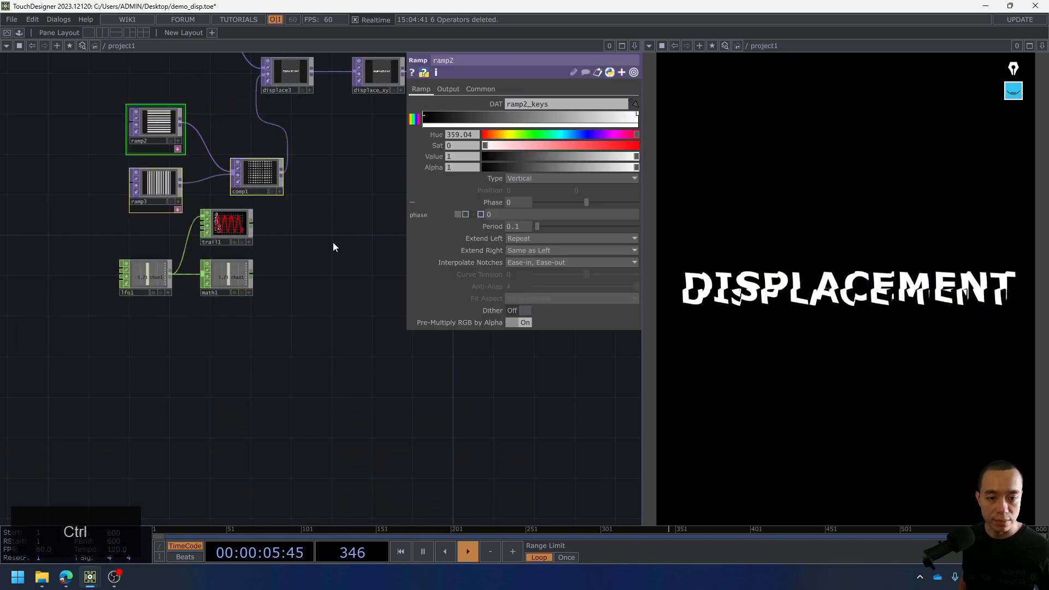
key("ctrl+c")
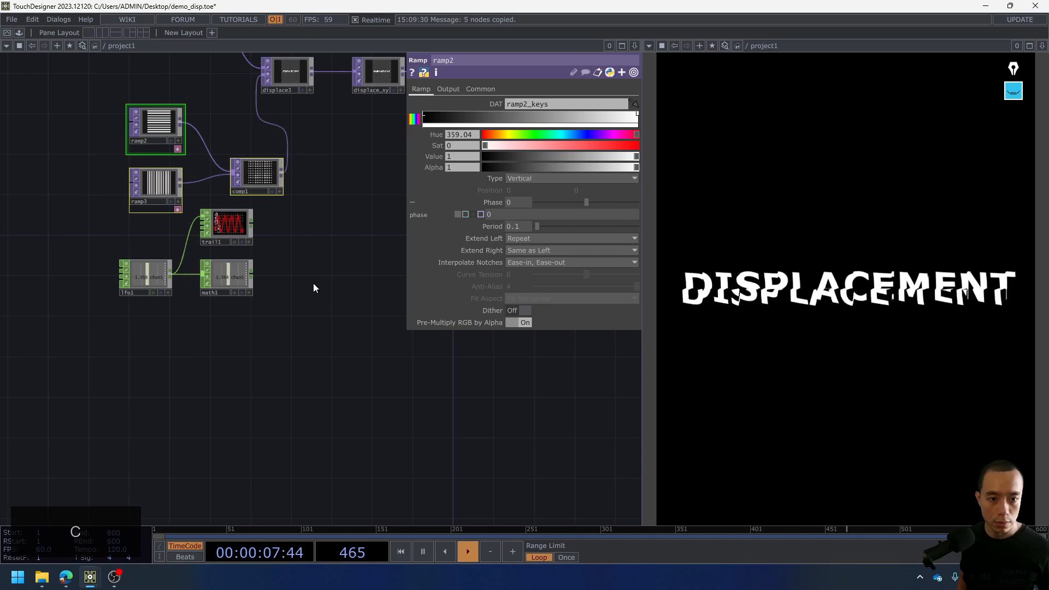
key("ctrl+v")
left_click(144, 356)
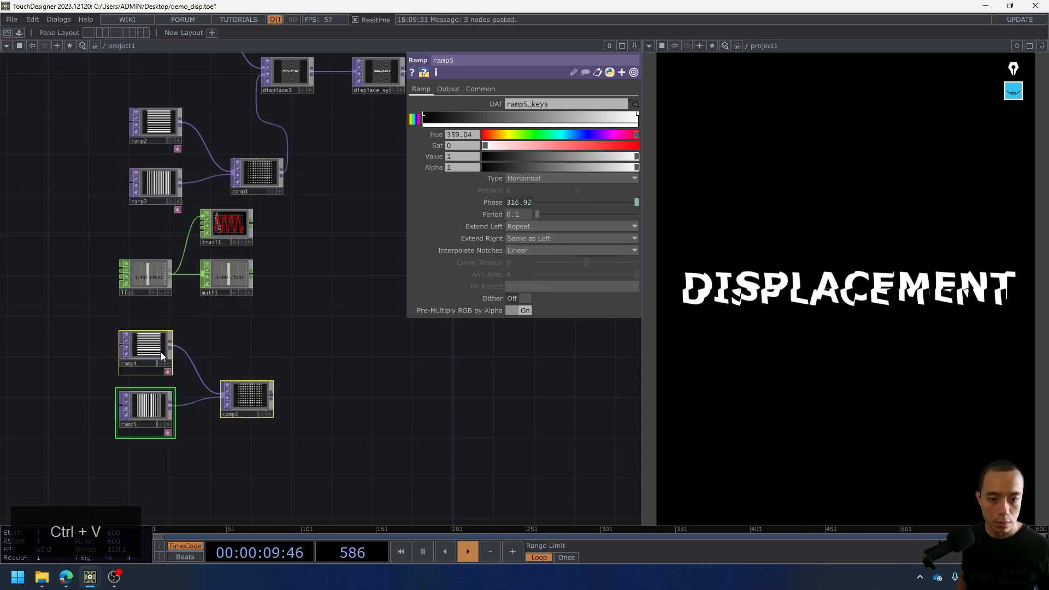
Expand the Phase parameter of the copied vertical-stripe ramp, ramp5, and remove its time-based expression.
scroll(244, 340, "up", 5)
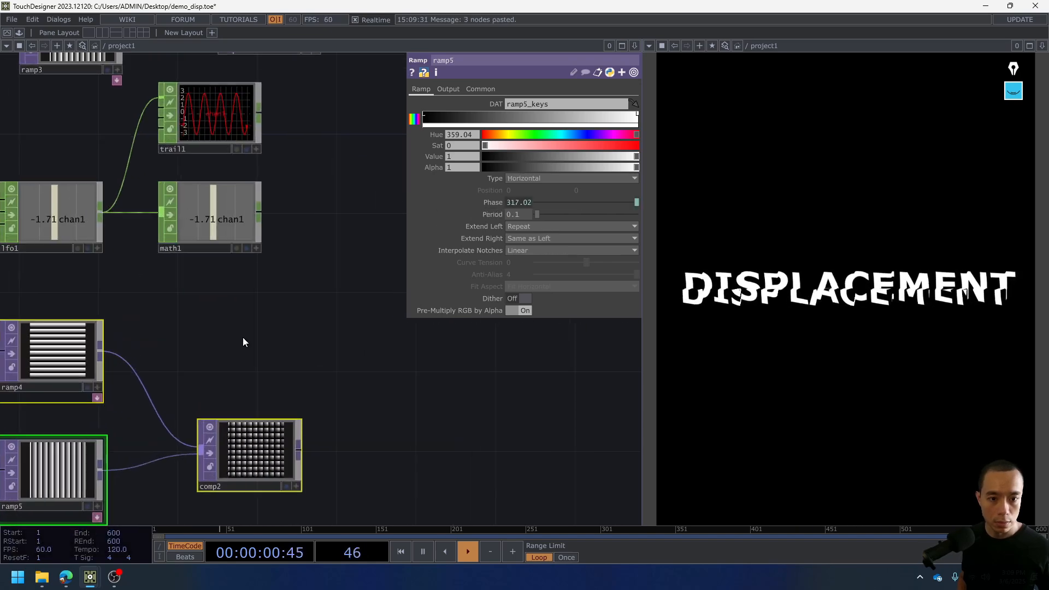
left_click(182, 332)
scroll(269, 326, "down", 3)
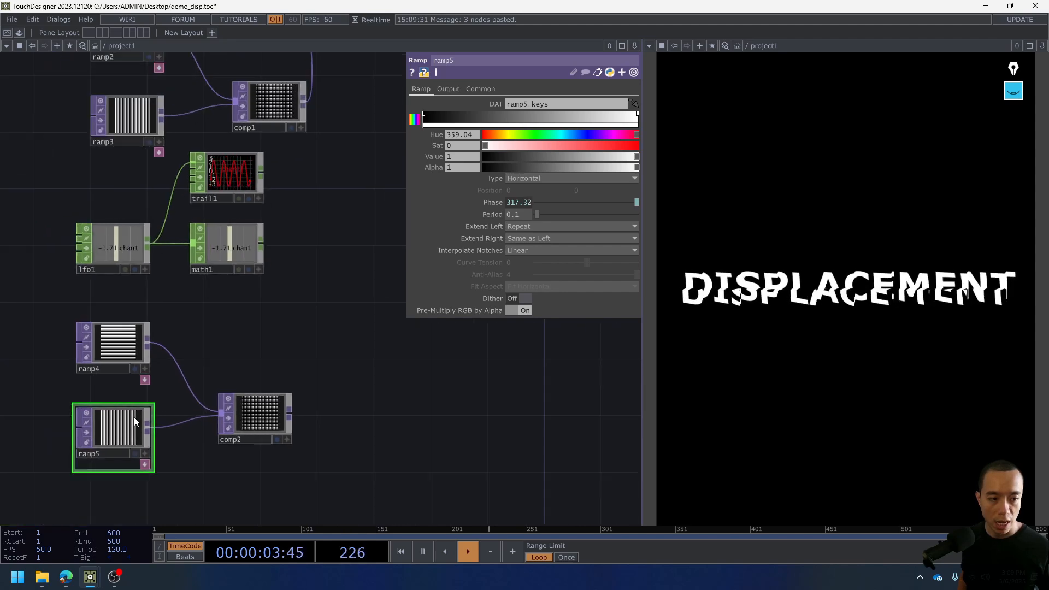
left_click(485, 203)
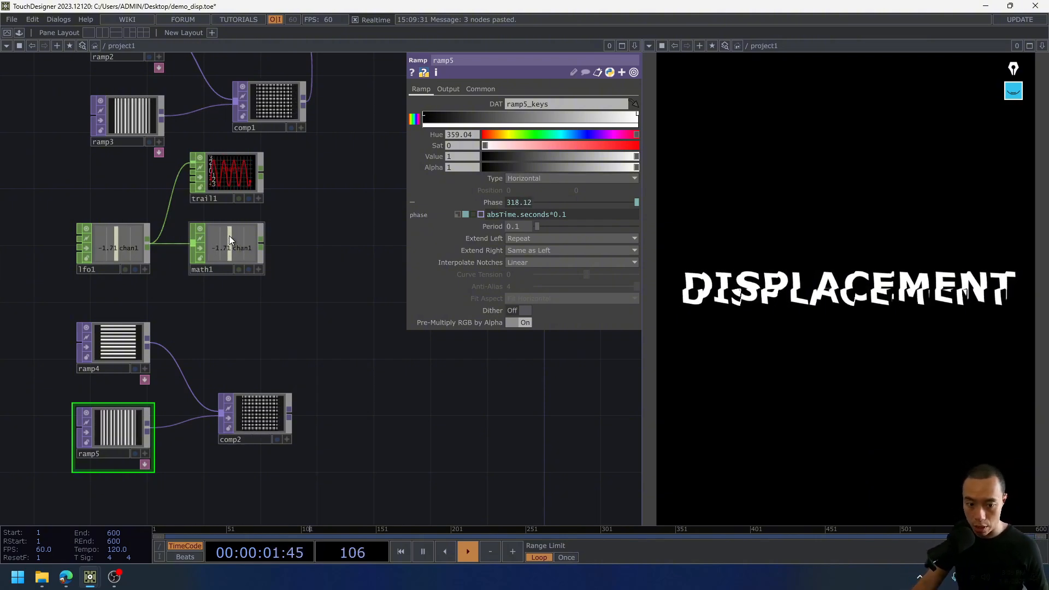
left_click(587, 215)
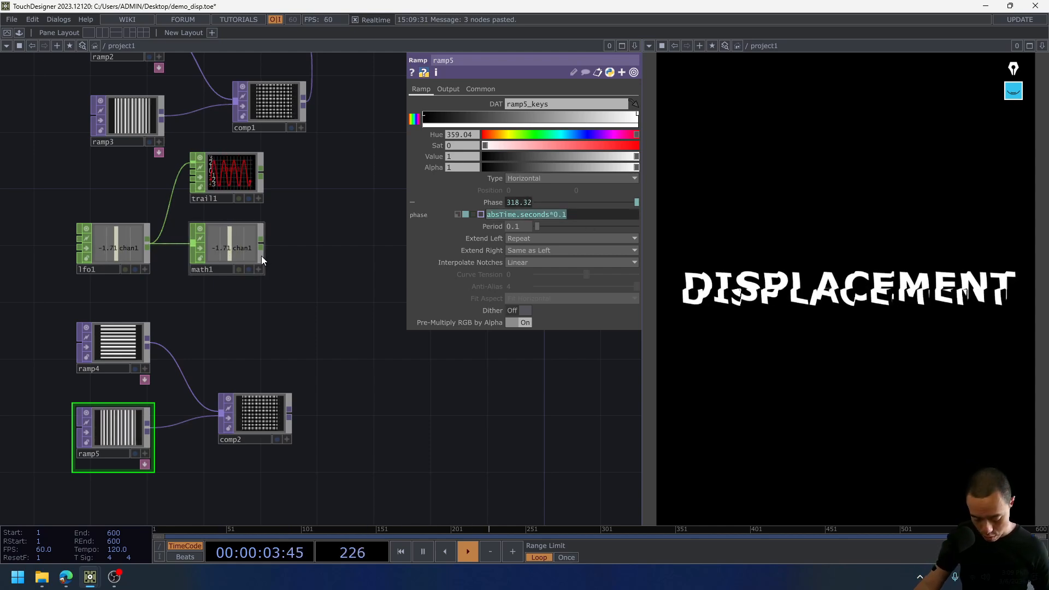
key("BackSpace")
key("Return")
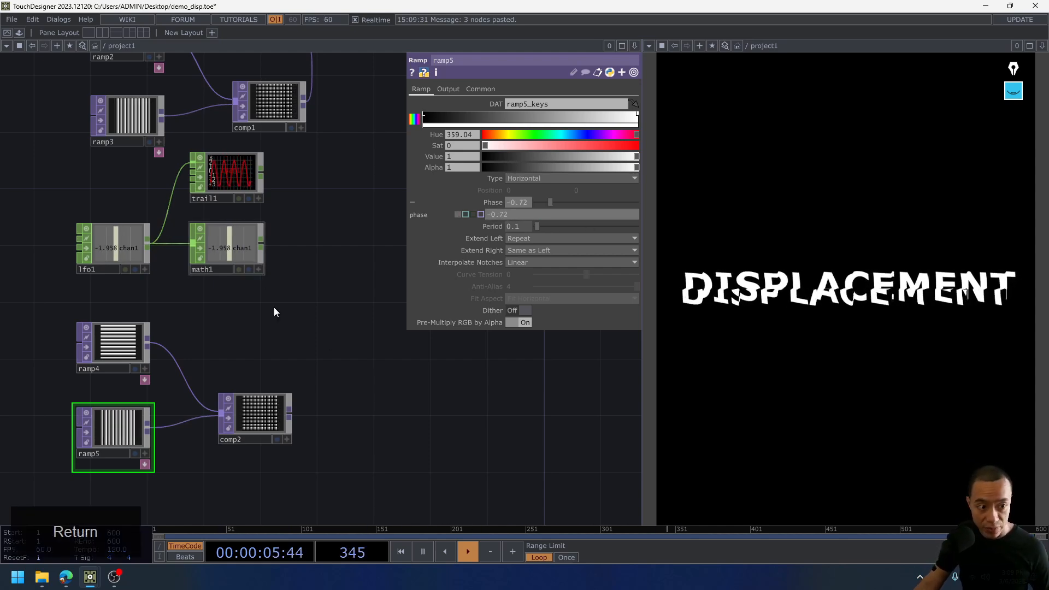
Vary the phase of ramp5 while watching its stripes shift, and leave it at -0.51.
scroll(115, 423, "up", 5)
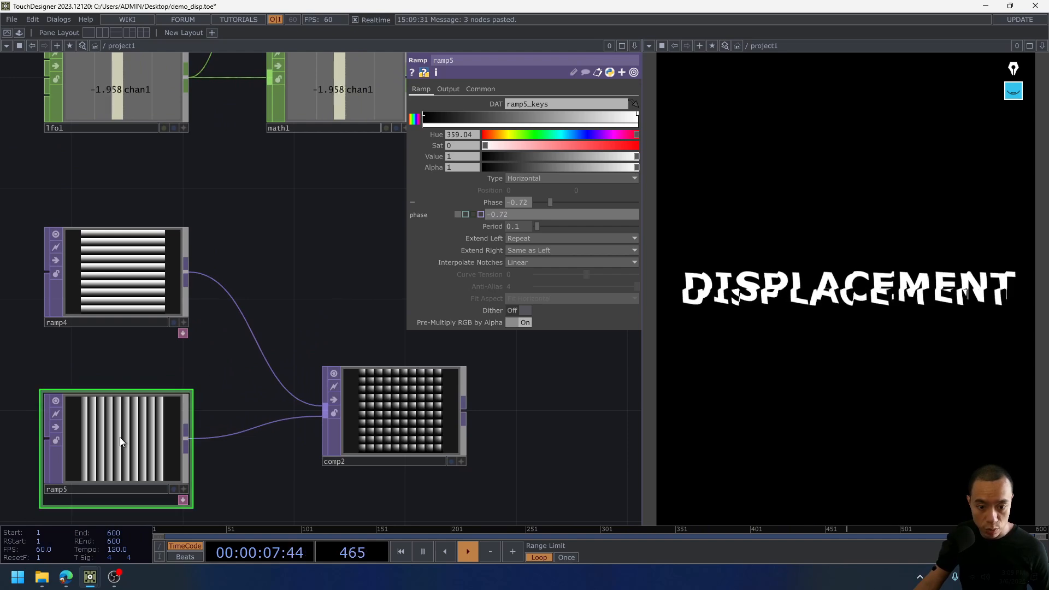
scroll(119, 437, "up", 4)
scroll(119, 437, "down", 2)
left_click_drag(260, 400, 293, 266)
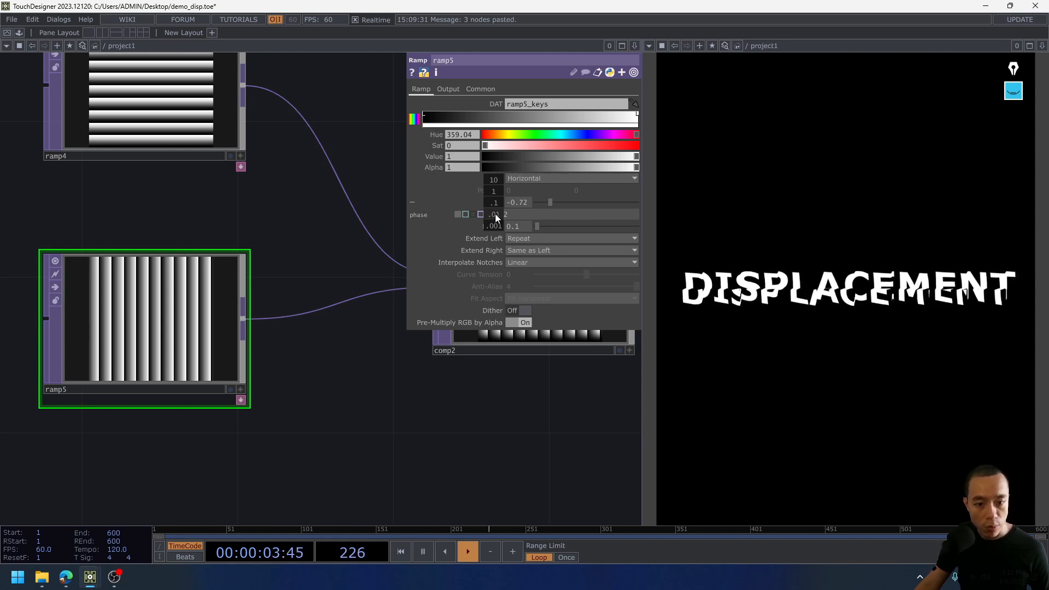
middle_click_drag(490, 217, 496, 181)
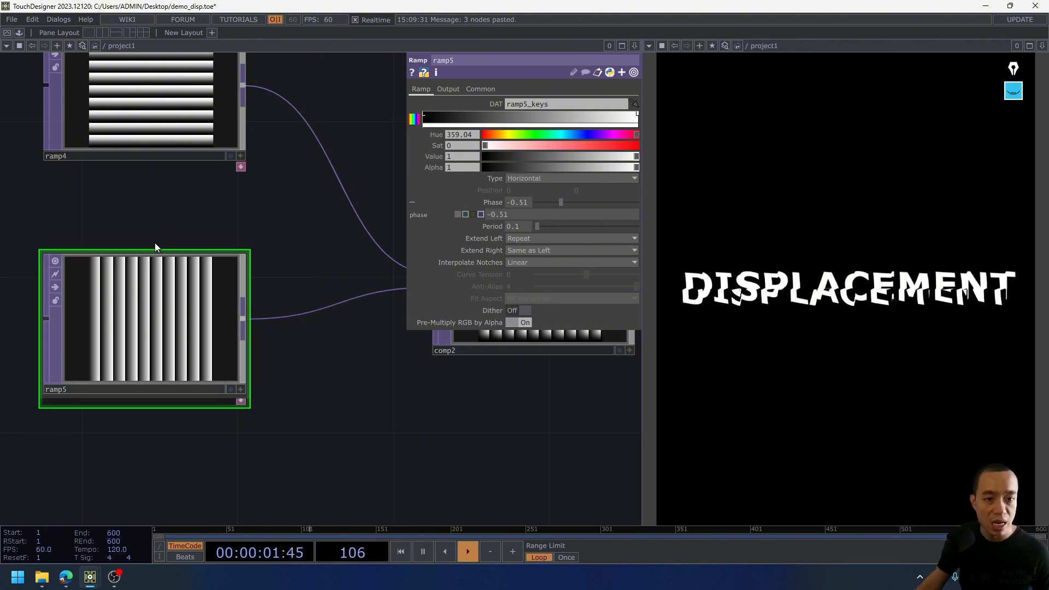
Set the From Range of the math1 CHOP to -3 and 3, matching the LFO's output.
scroll(389, 256, "down", 5)
left_click_drag(314, 336, 139, 327)
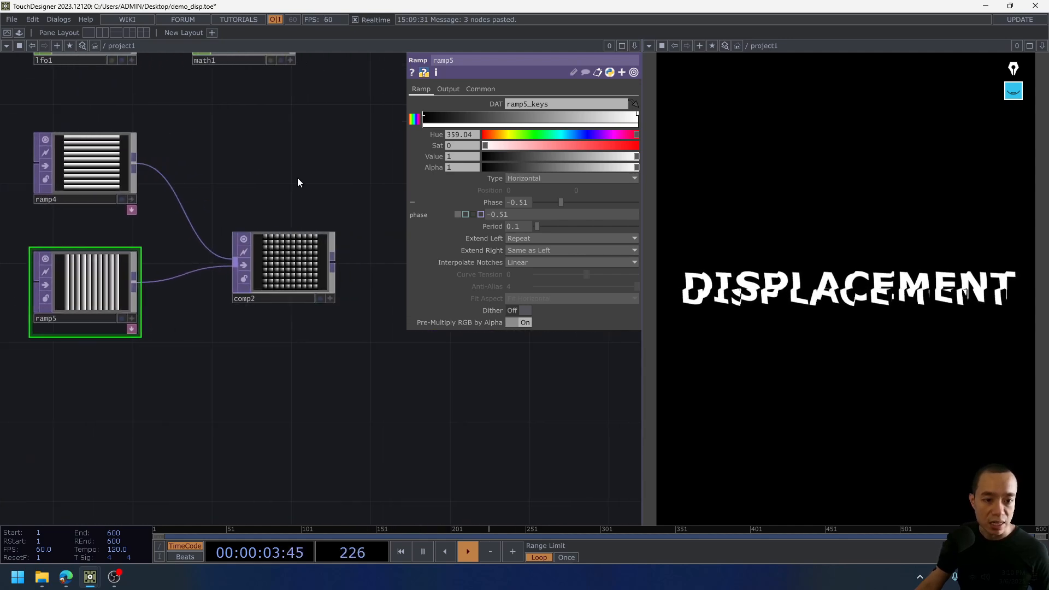
left_click_drag(290, 184, 264, 292)
left_click(221, 130)
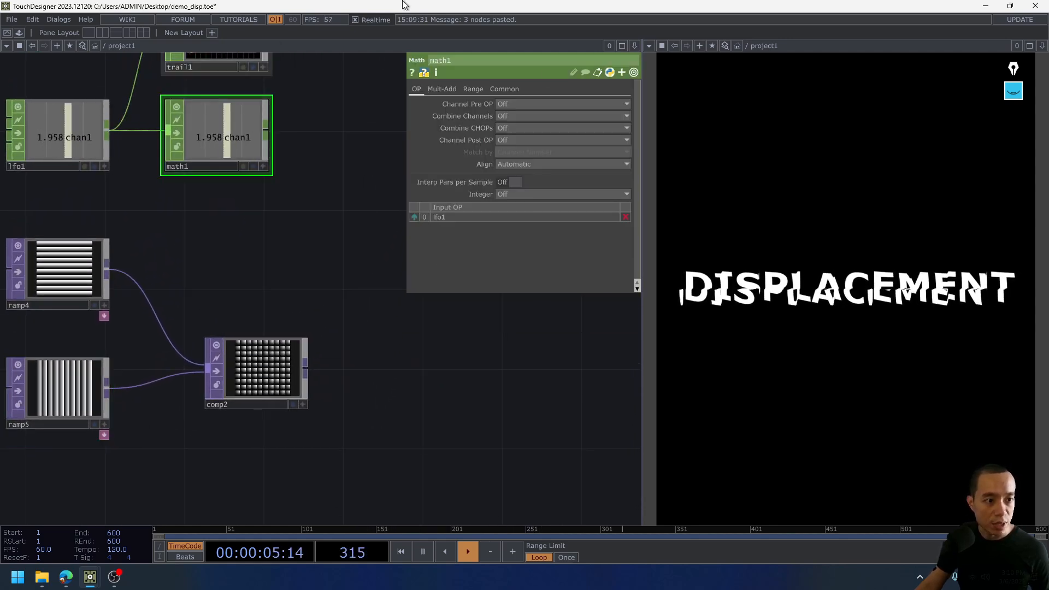
left_click(479, 88)
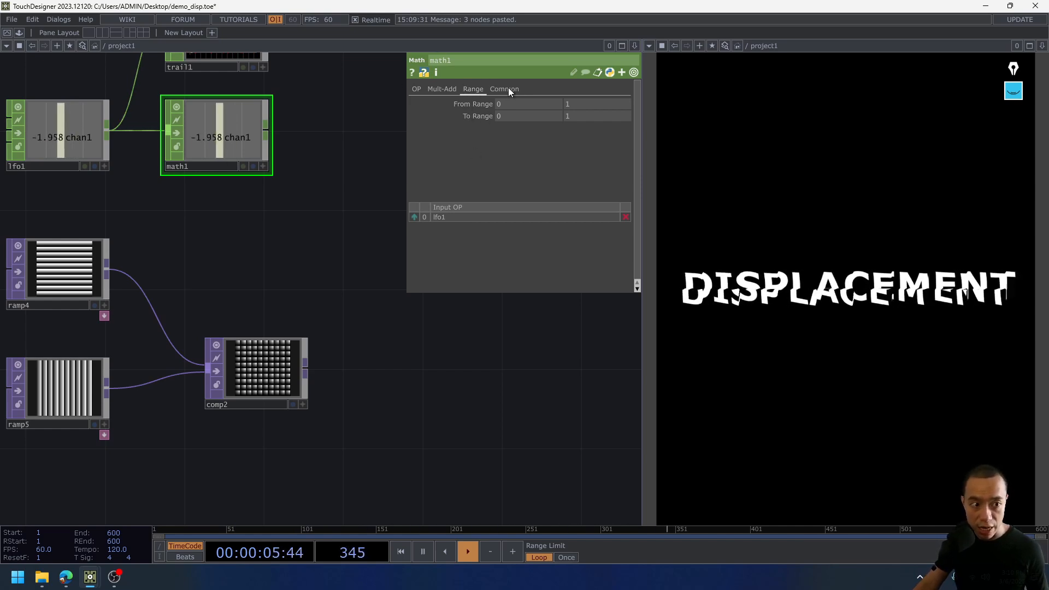
scroll(80, 140, "up", 2)
scroll(82, 140, "down", 2)
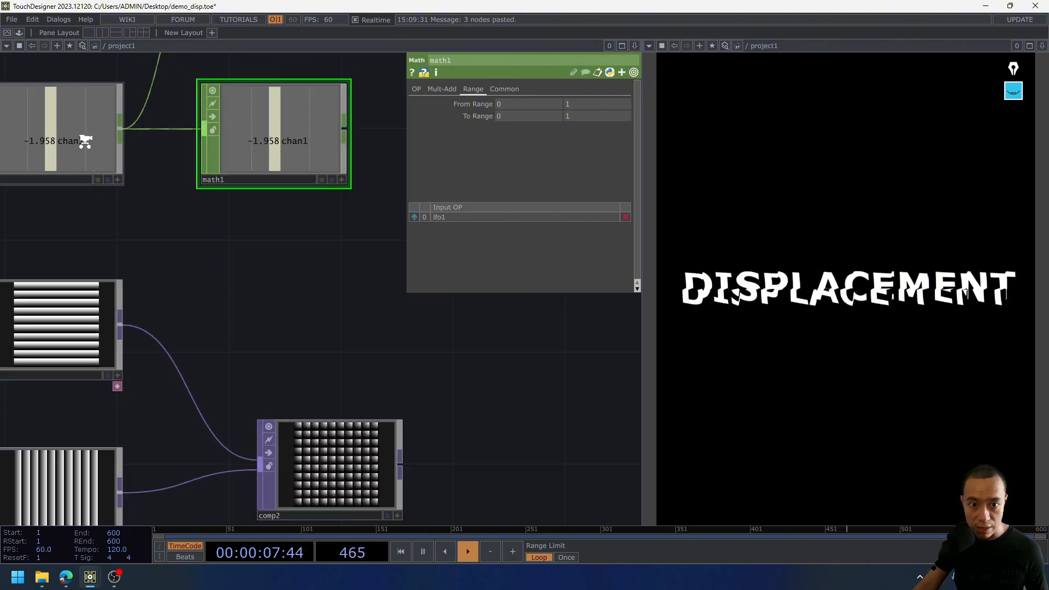
left_click_drag(124, 169, 165, 250)
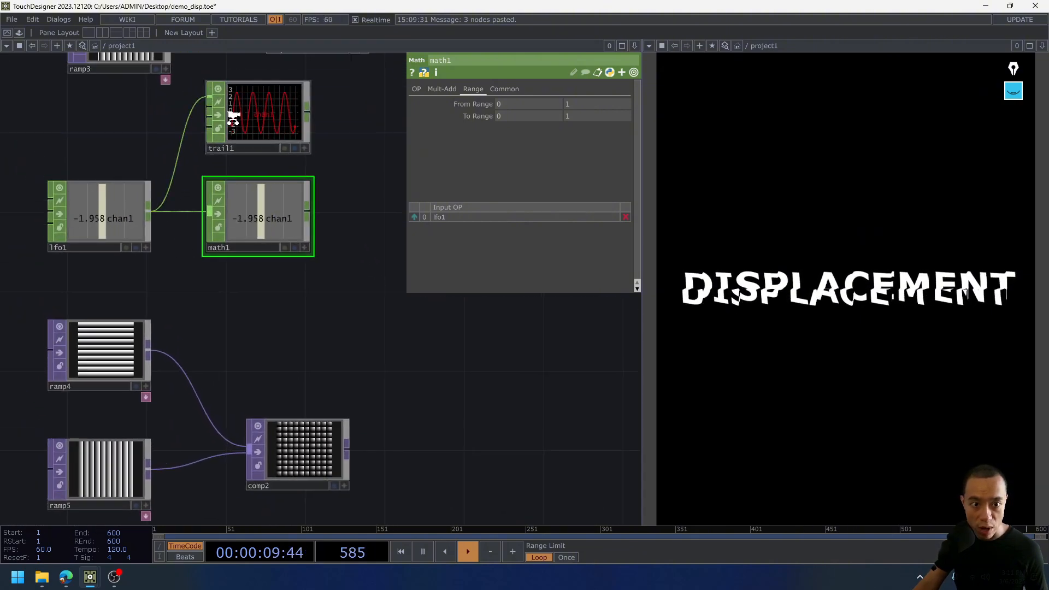
scroll(233, 107, "up", 3)
scroll(139, 204, "down", 1)
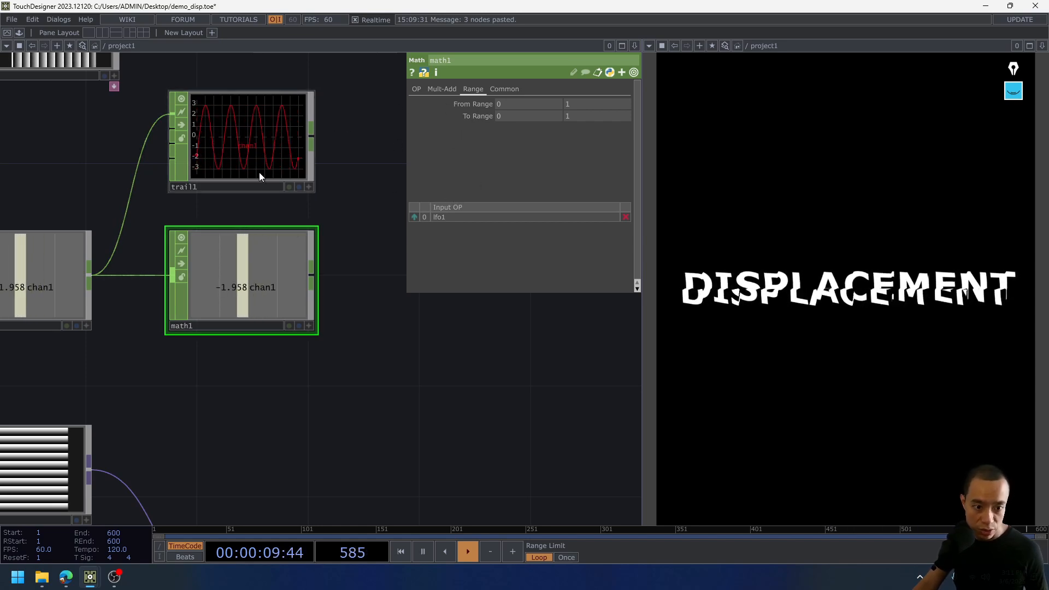
left_click(514, 102)
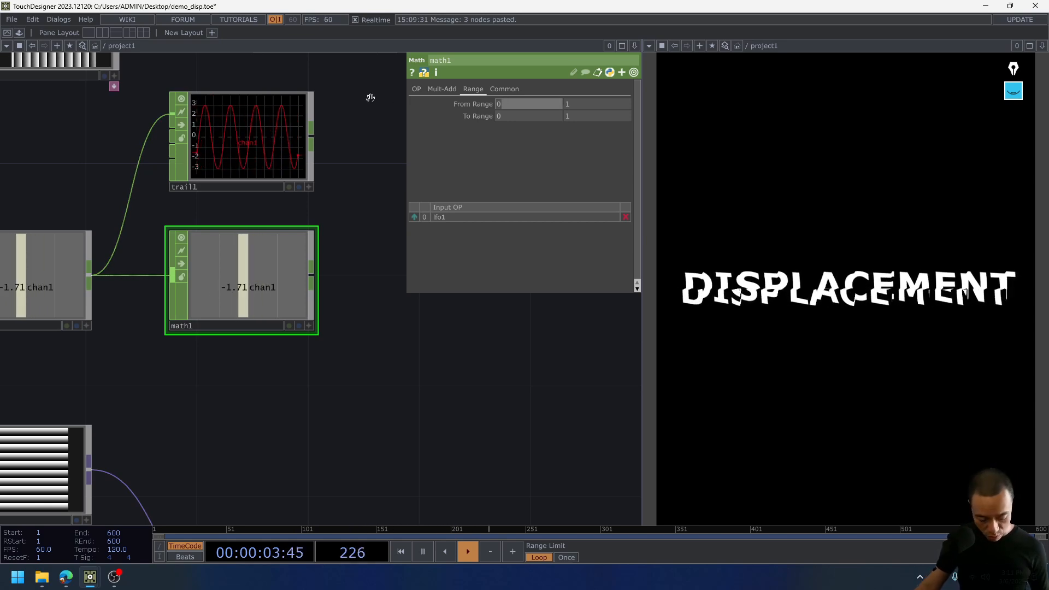
type("-3")
key("Return")
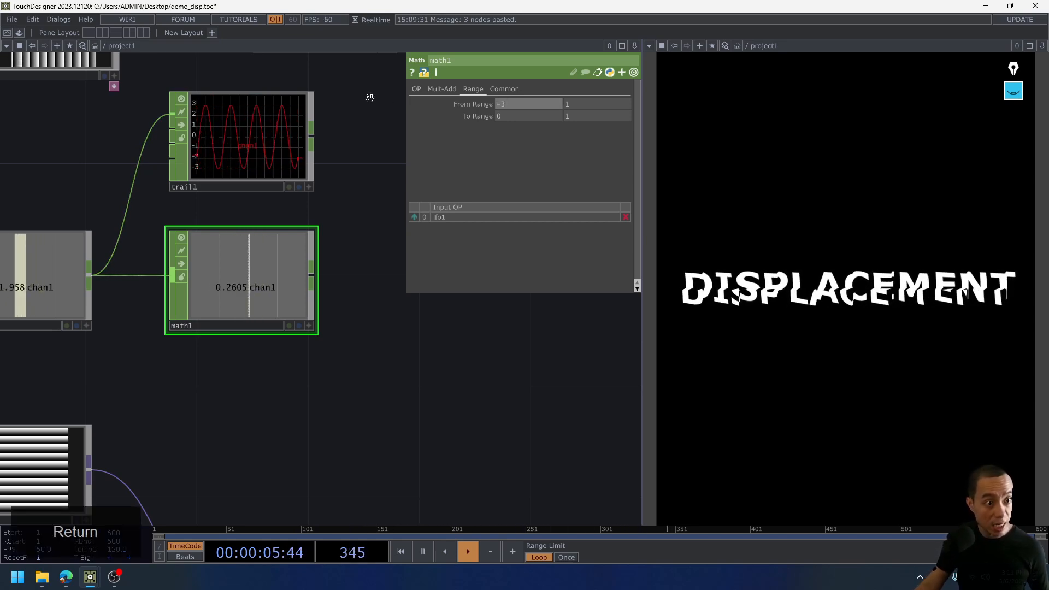
left_click(583, 103)
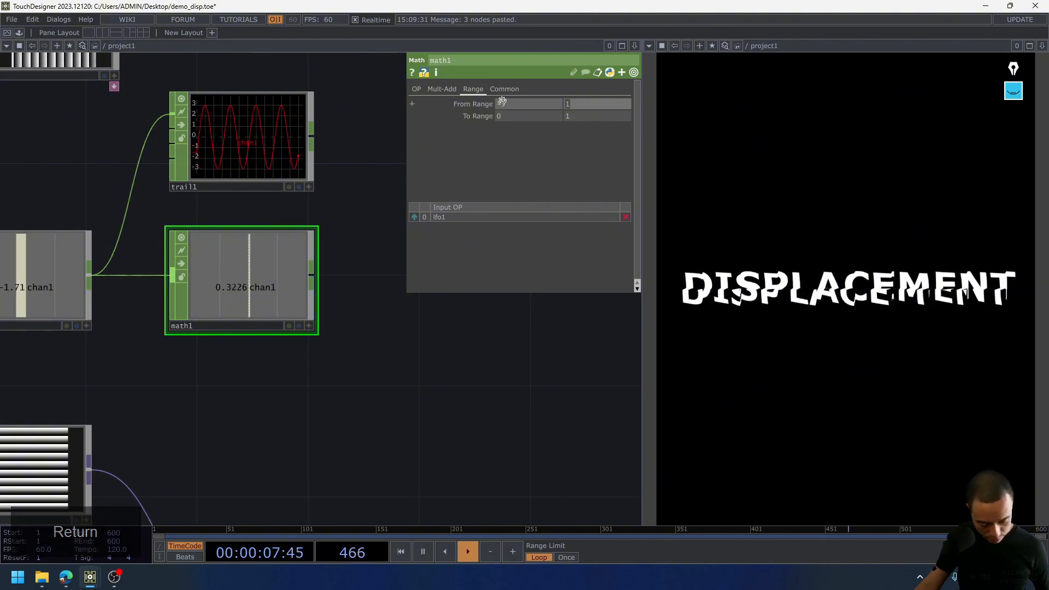
type("3")
key("Return")
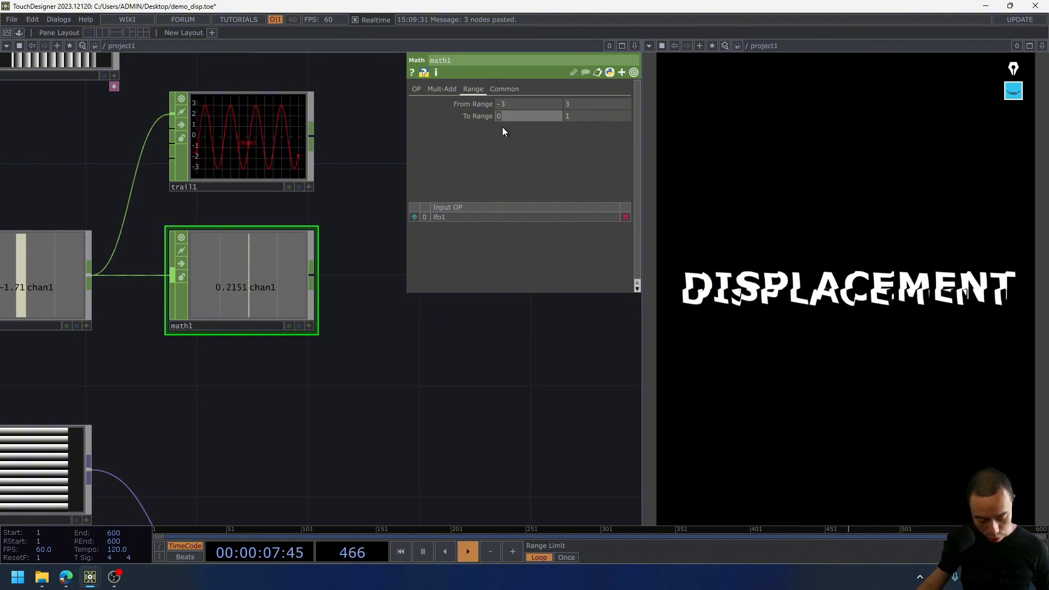
Set the To Range of the math1 CHOP to -0.6 and -0.5.
type("-0")
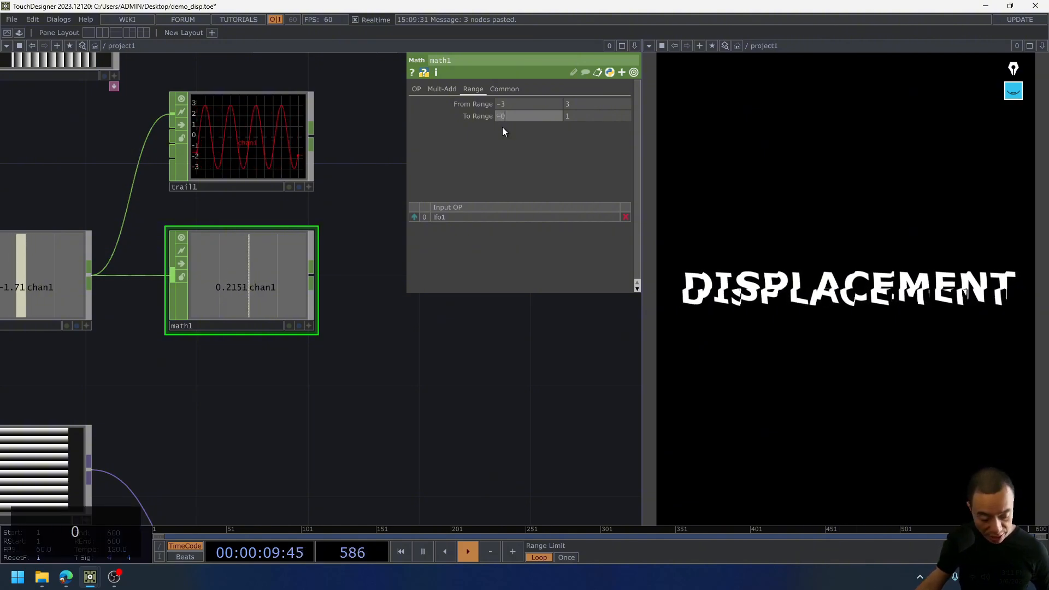
type(".6")
key("Return")
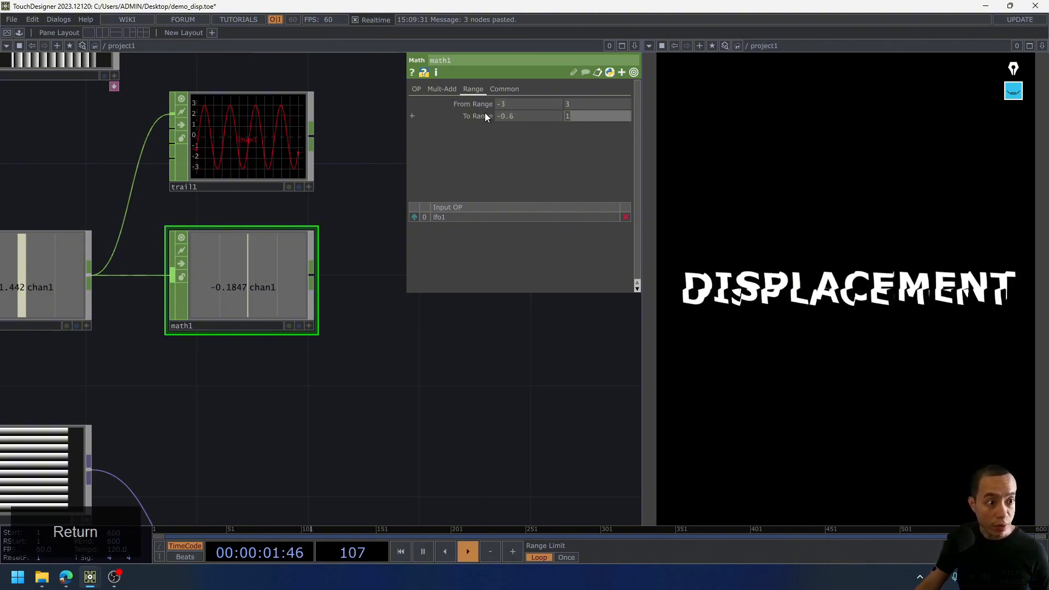
type("-0.5")
key("Return")
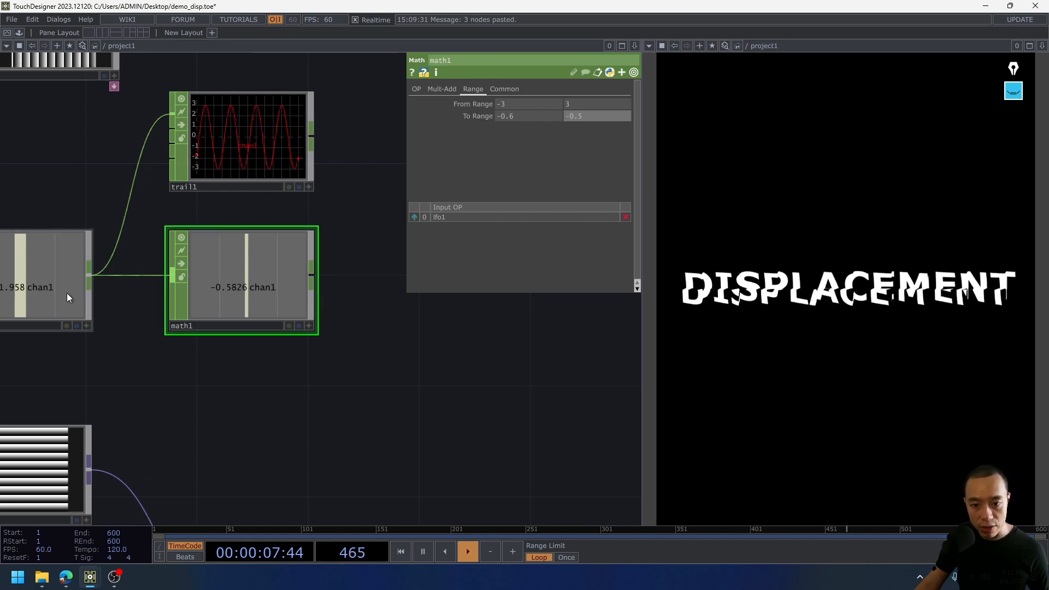
Drive the Phase of ramp5 with a CHOP Reference to math1's chan1 channel.
scroll(70, 297, "down", 2)
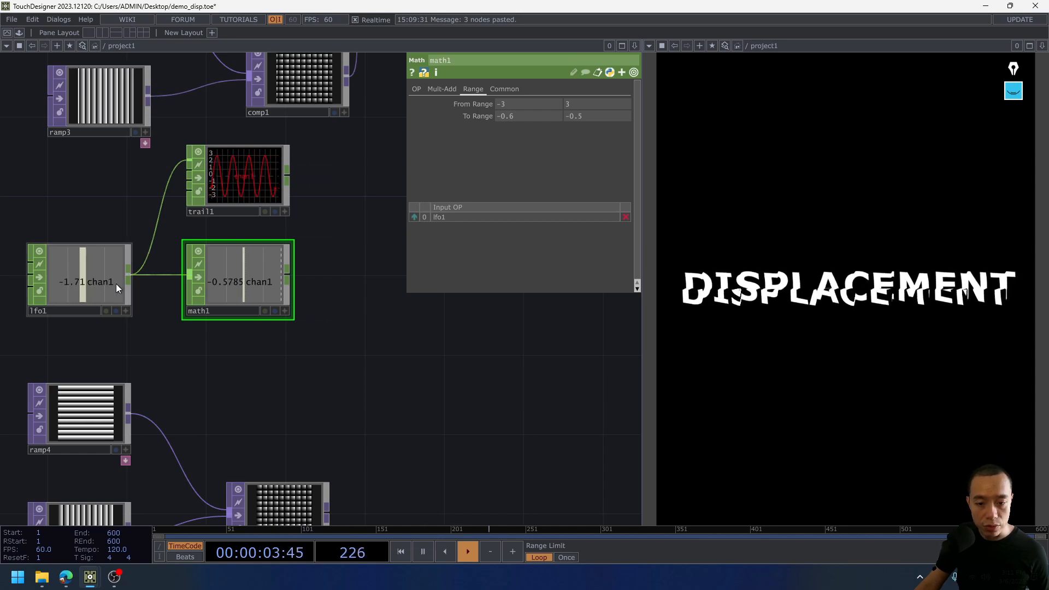
scroll(224, 279, "up", 3)
scroll(224, 279, "up", 2)
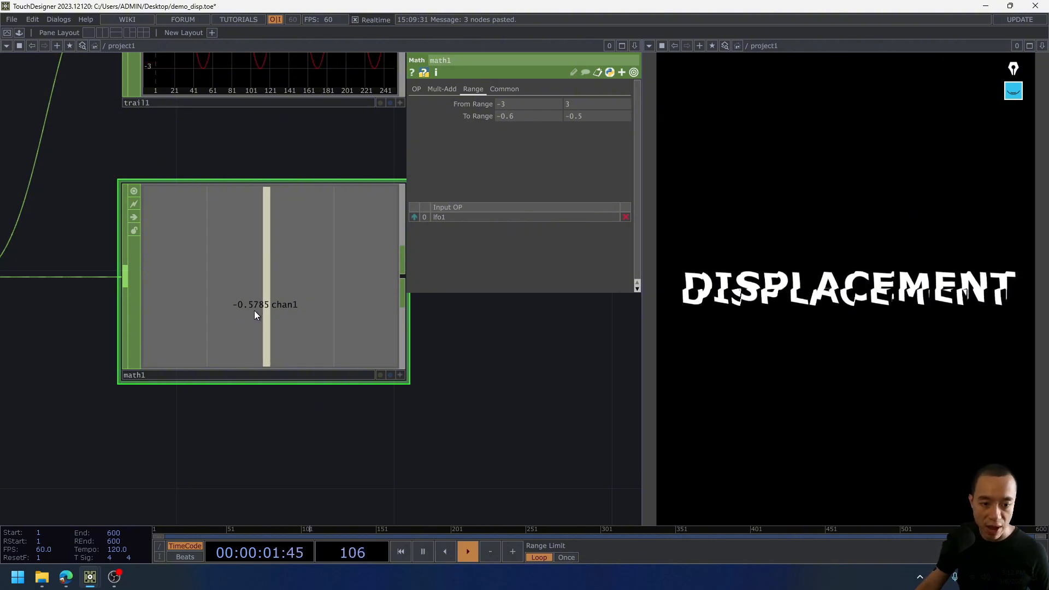
scroll(284, 303, "down", 5)
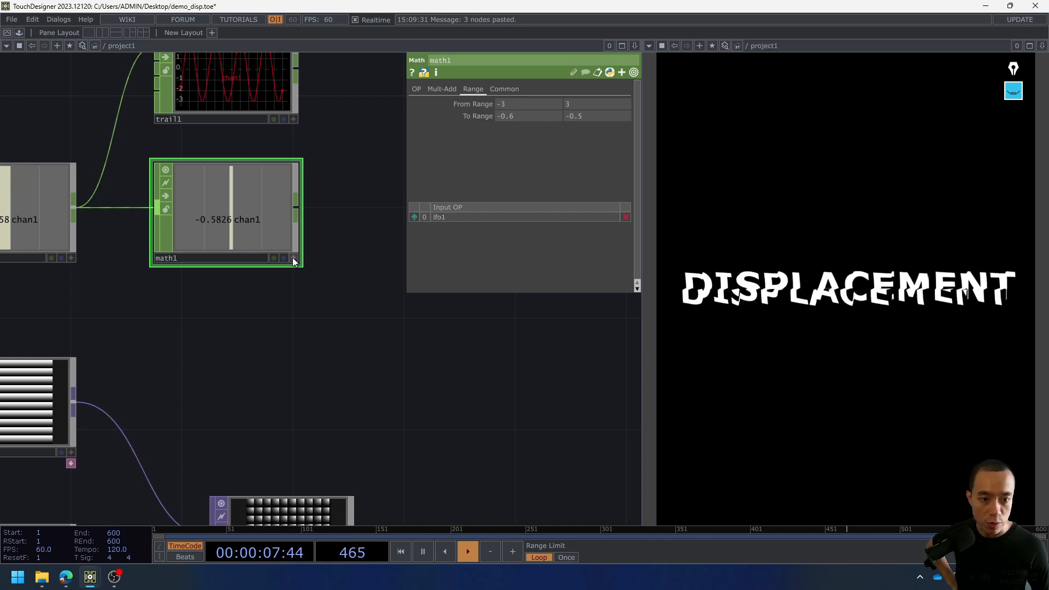
left_click(293, 258)
scroll(300, 252, "down", 3)
left_click_drag(212, 153, 244, 362)
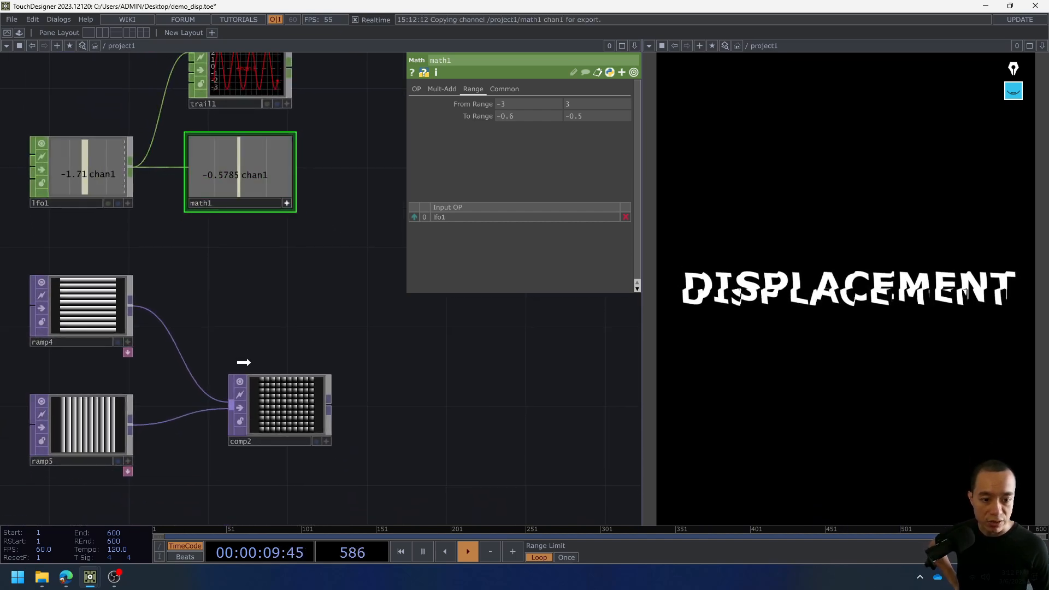
left_click_drag(96, 413, 499, 203)
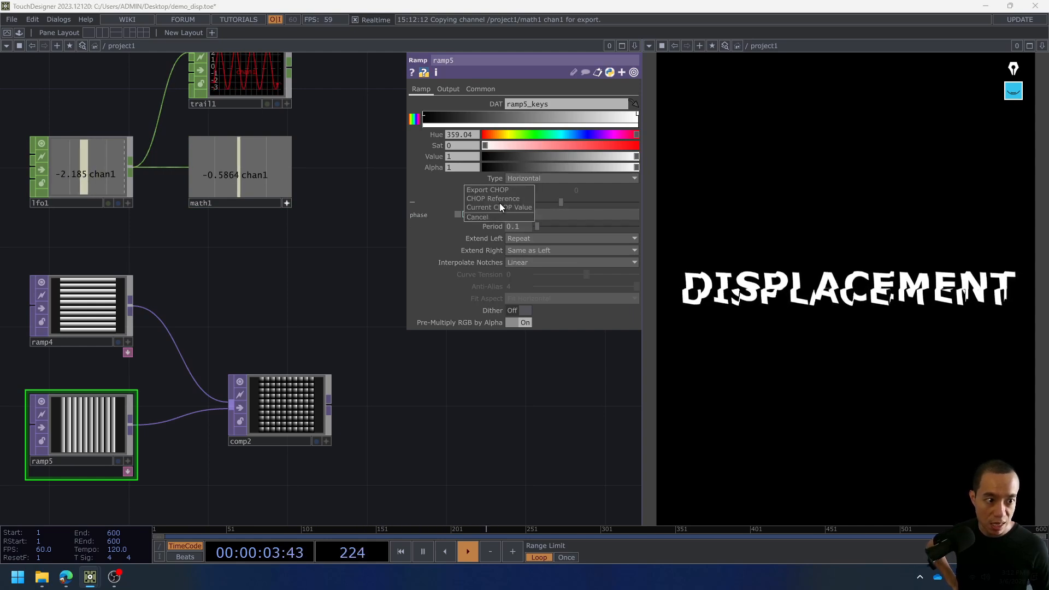
left_click(501, 198)
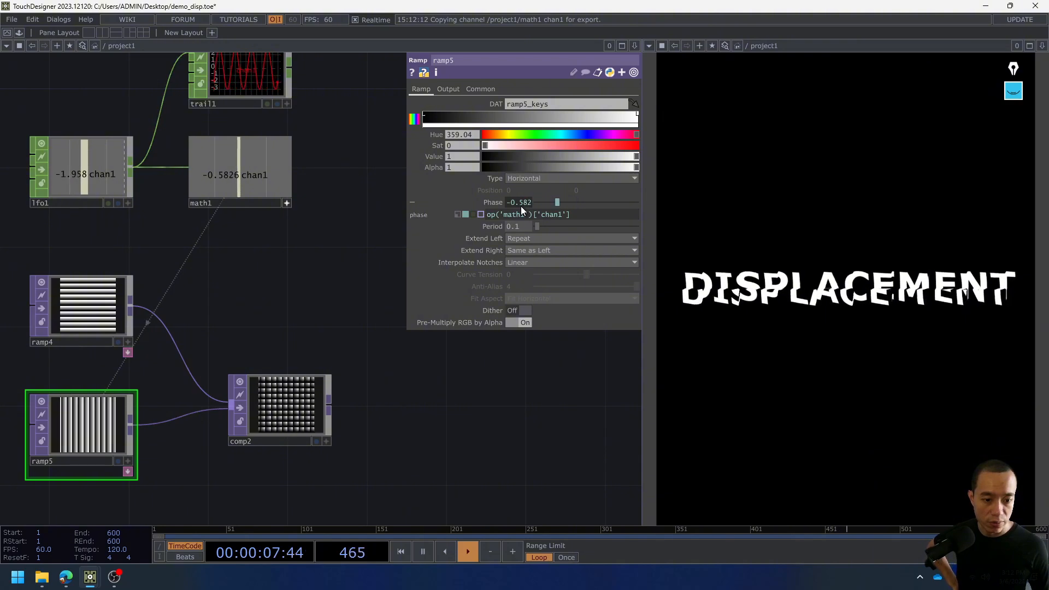
Add a Displace TOP in the empty network area beside comp2.
scroll(280, 431, "up", 3)
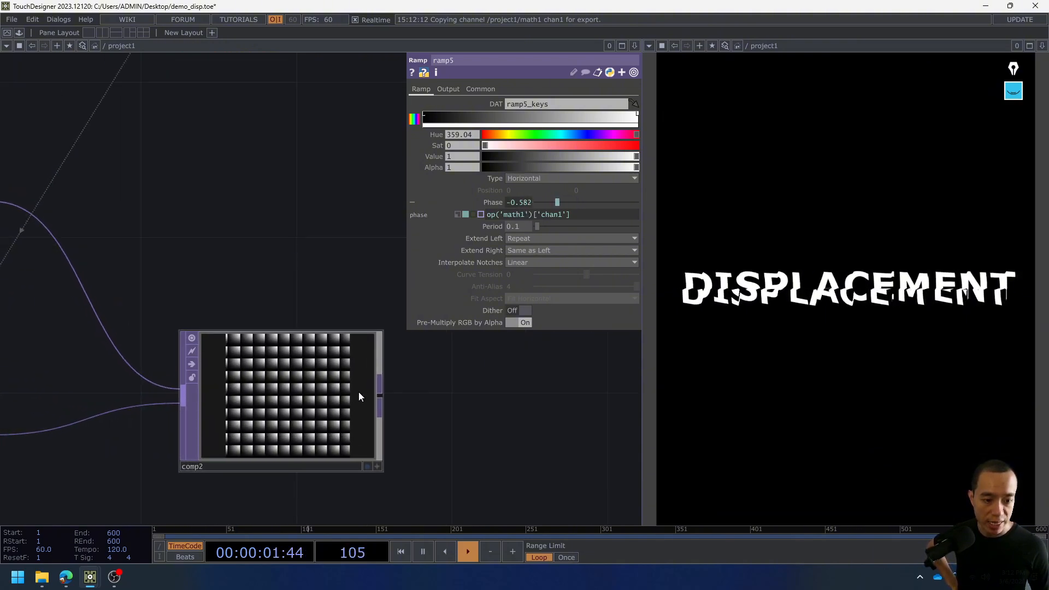
scroll(356, 388, "down", 4)
left_click_drag(335, 307, 251, 377)
scroll(340, 378, "down", 2)
scroll(340, 378, "down", 1)
left_click_drag(360, 374, 261, 376)
scroll(307, 323, "down", 5)
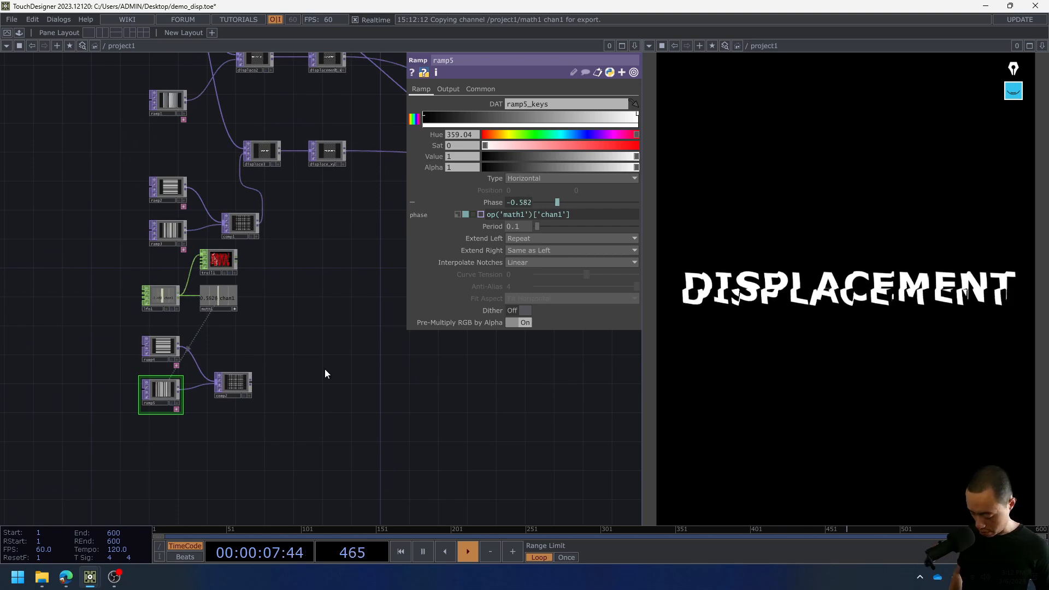
key("Tab")
type("di")
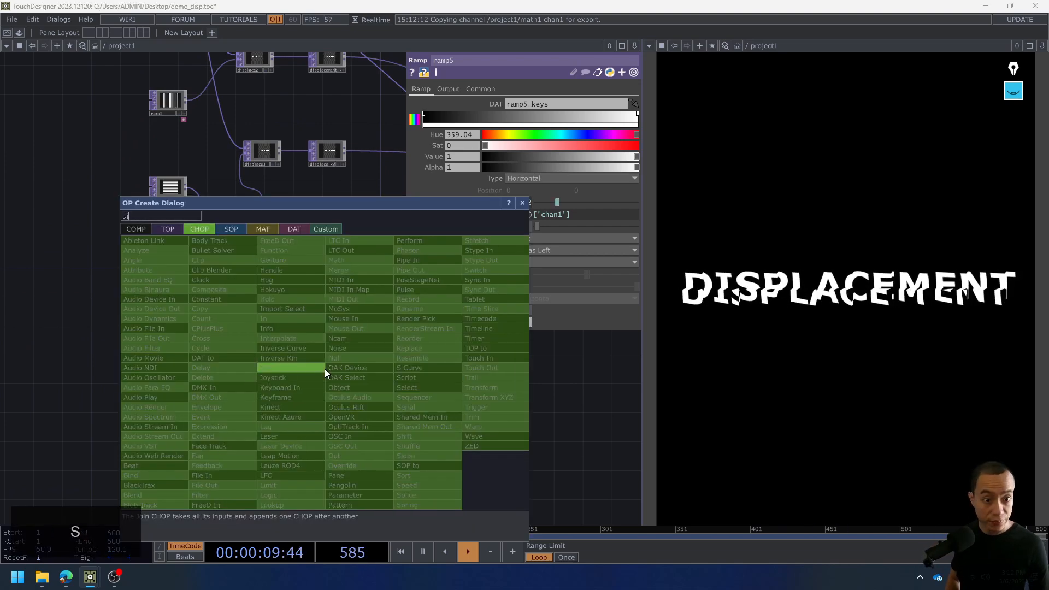
left_click(167, 229)
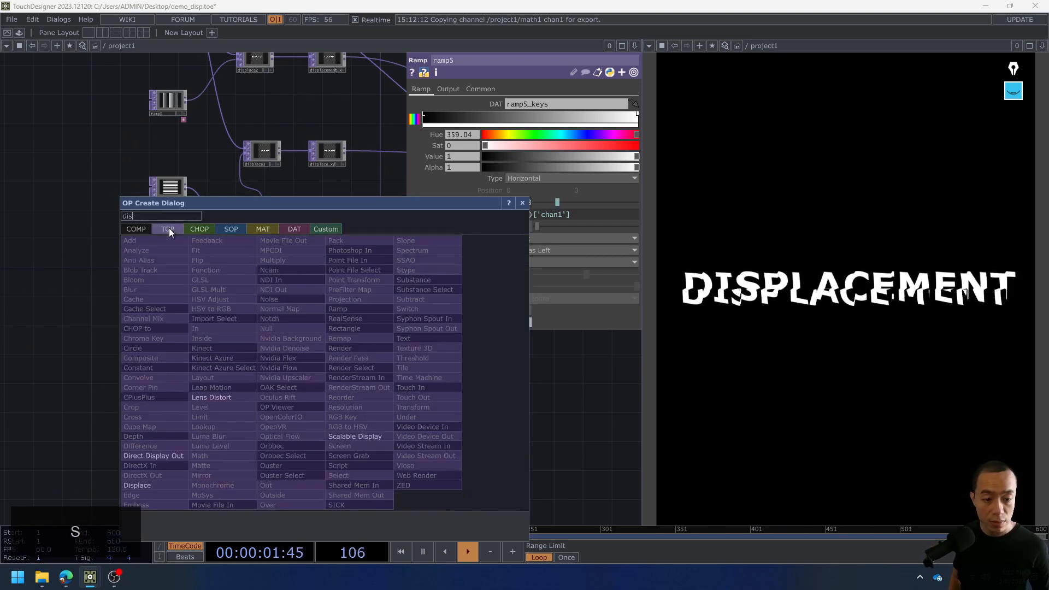
type("s")
left_click(152, 485)
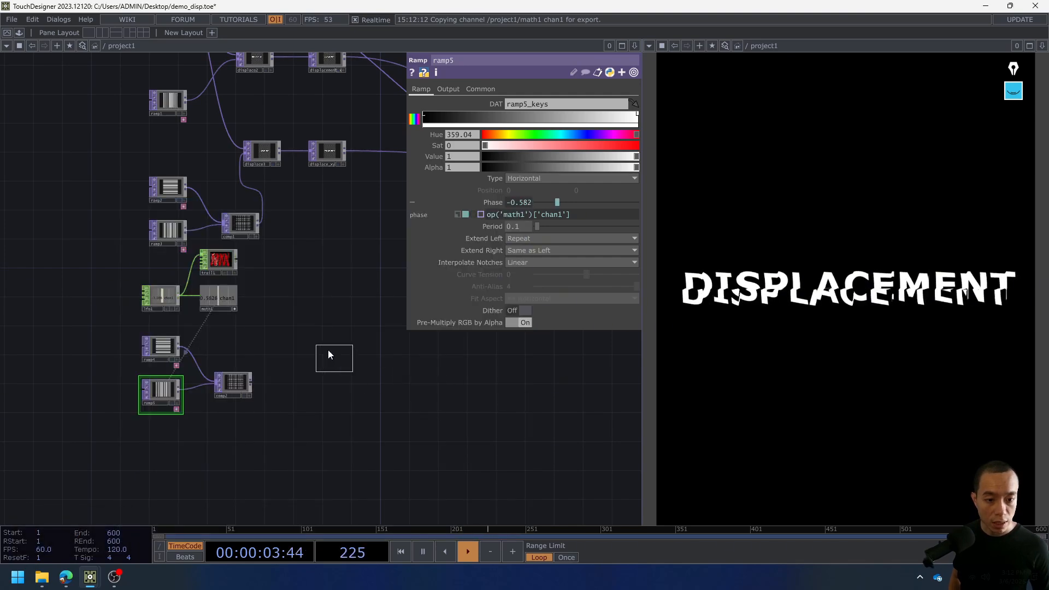
Replace the new Displace TOP's ramp1 connection with the source text as its first input and comp2 as its second.
right_click(202, 197)
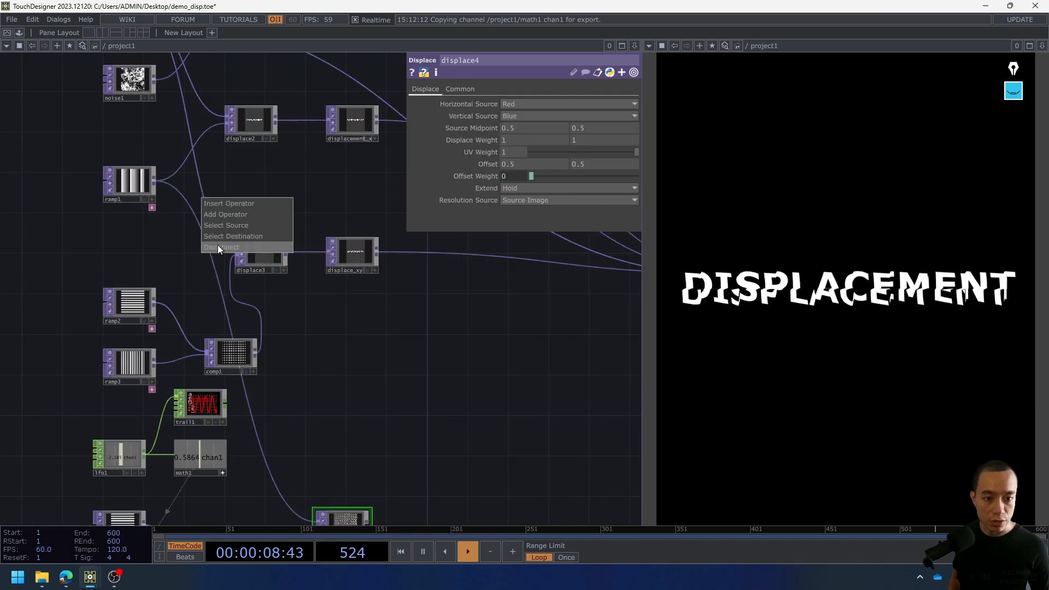
left_click(219, 246)
scroll(129, 109, "down", 4)
left_click_drag(94, 133, 94, 162)
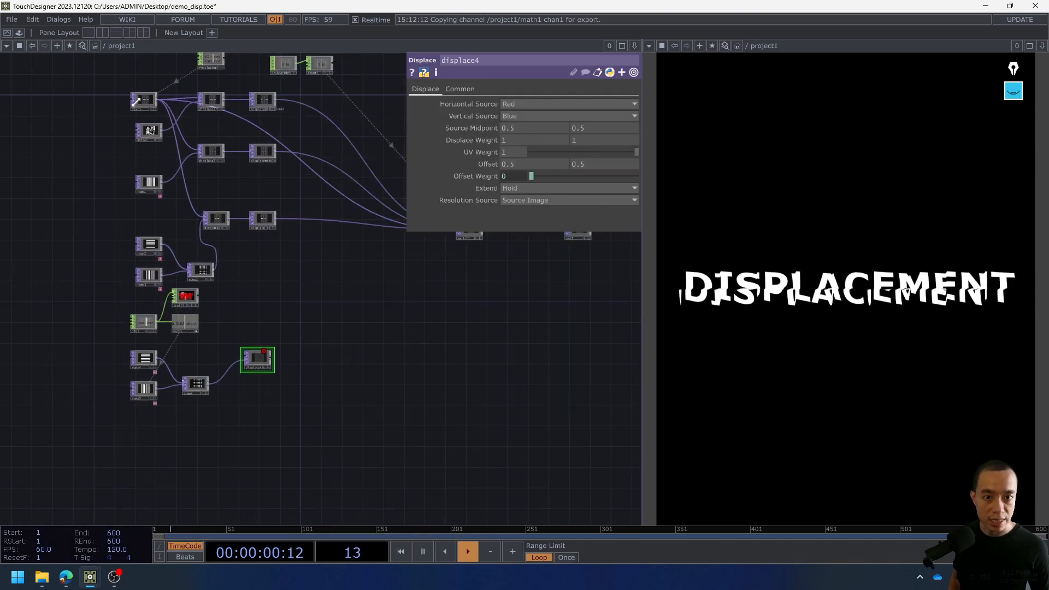
left_click_drag(159, 103, 241, 359)
Set the new Displace TOP's Displace Weight to 0.01 on both axes and inspect the displaced text in its viewer.
scroll(264, 362, "up", 6)
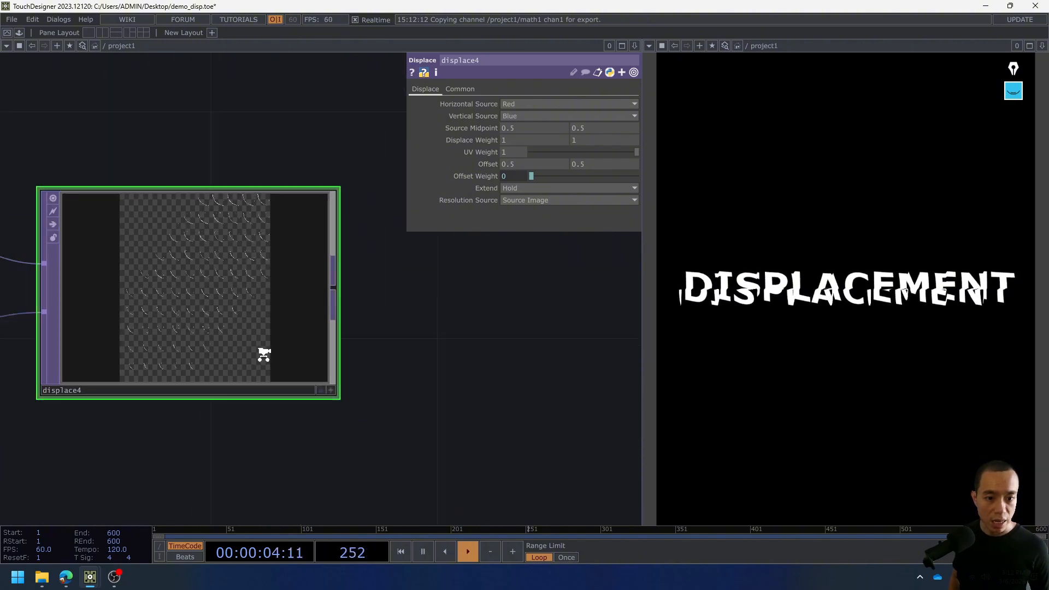
scroll(265, 355, "down", 3)
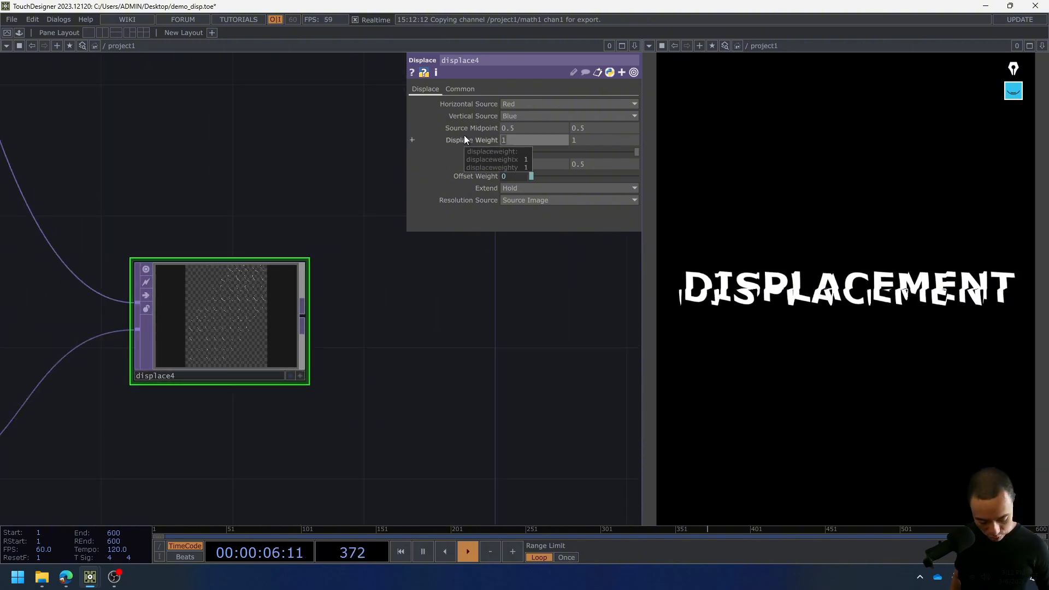
type("0.01")
key("Return")
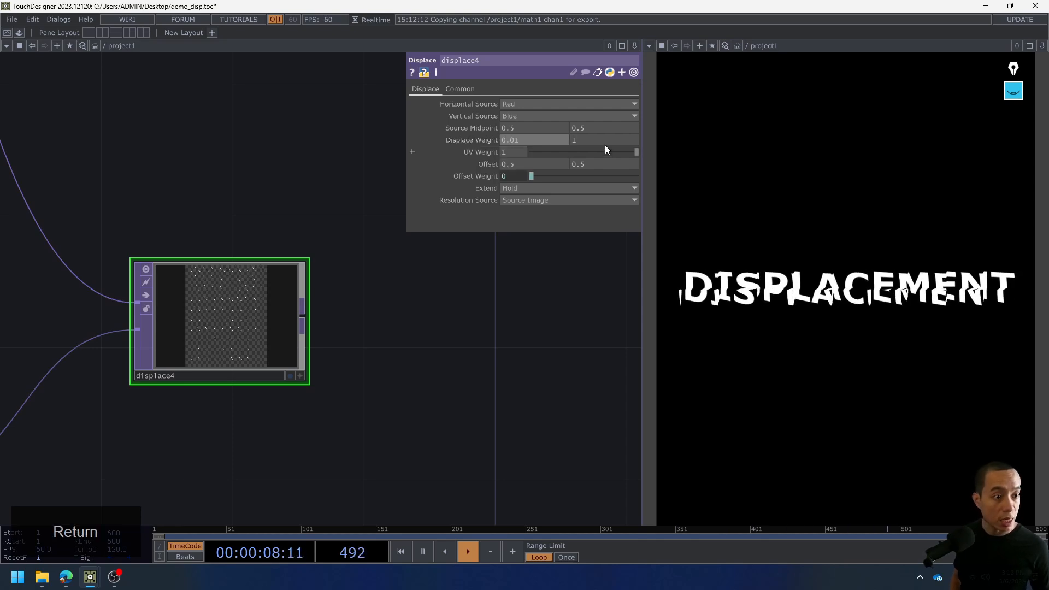
type("0.1")
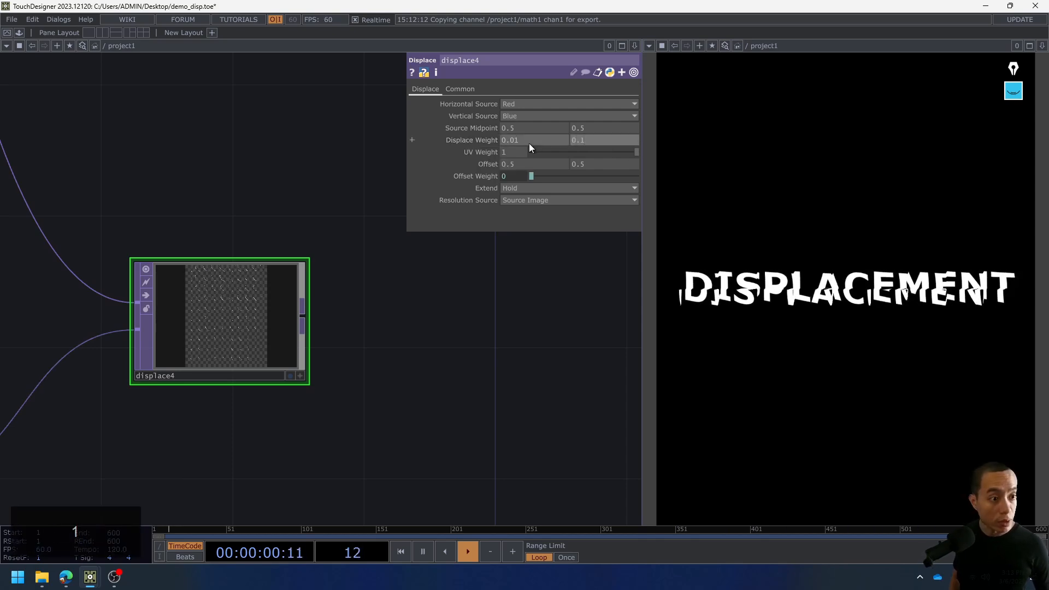
type("0")
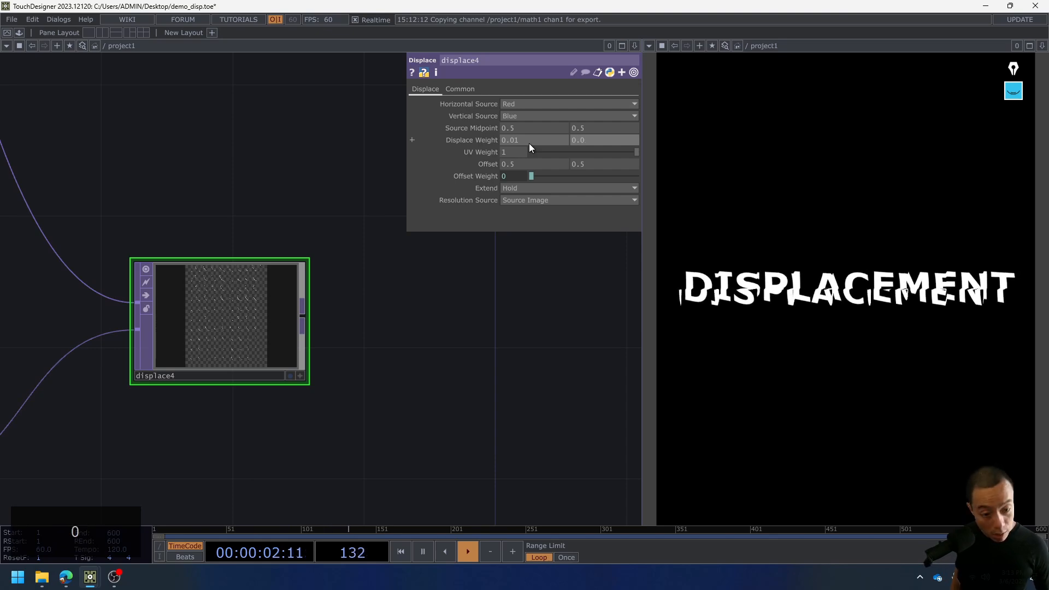
scroll(202, 346, "up", 10)
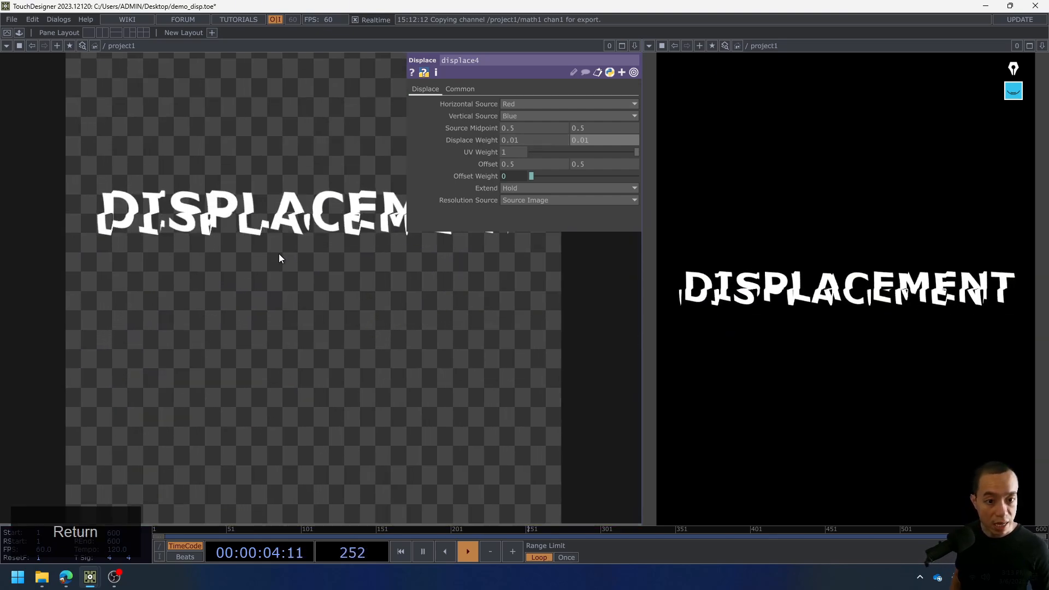
scroll(269, 219, "down", 8)
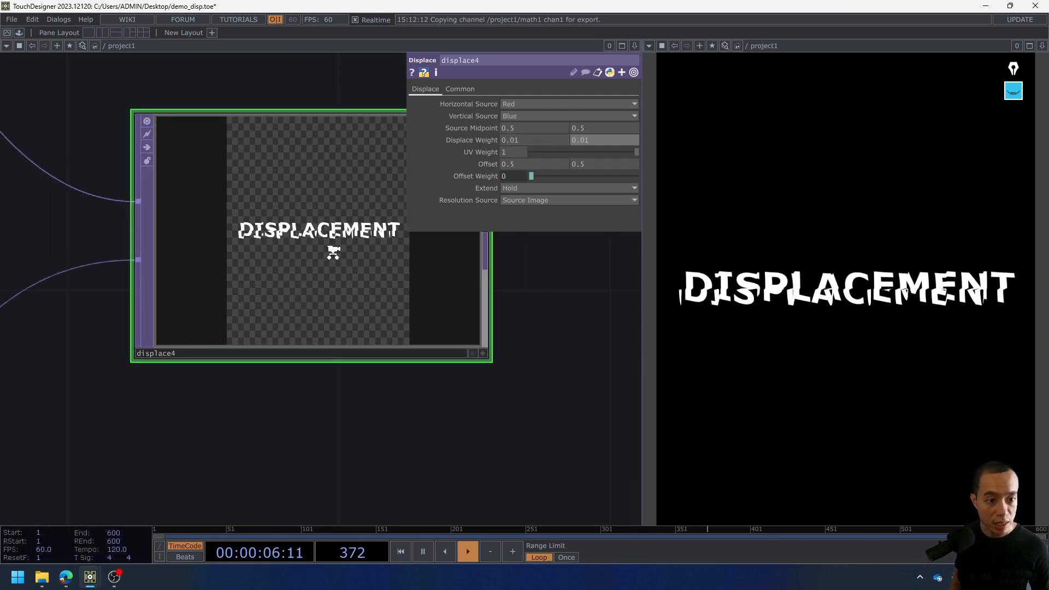
scroll(264, 297, "up", 8)
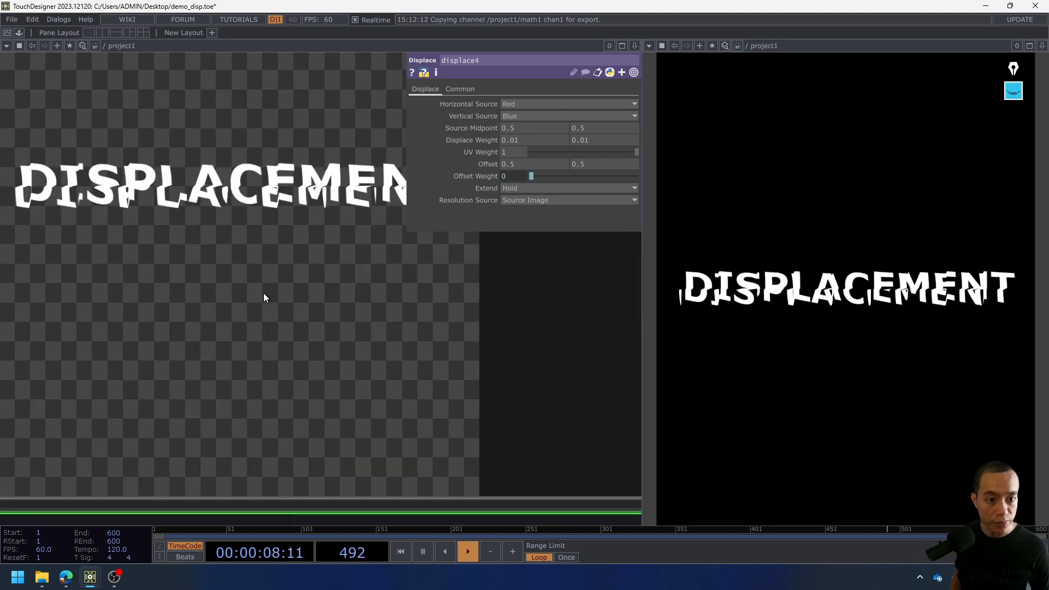
scroll(263, 298, "down", 8)
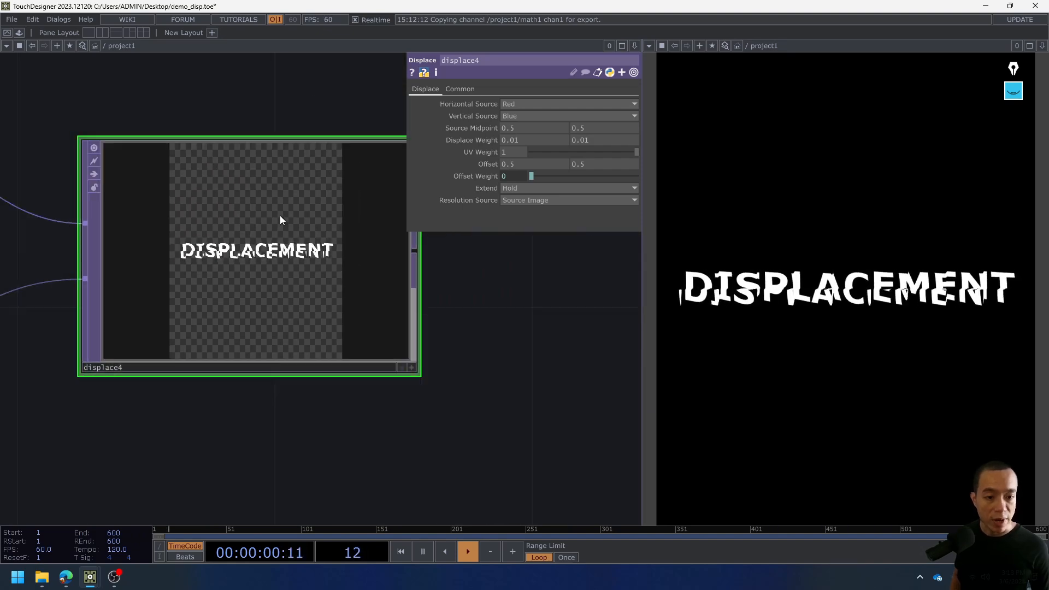
Examine the displaced text in displace4 and its input connections at different zoom levels.
scroll(280, 216, "down", 2)
scroll(280, 215, "down", 2)
left_click_drag(244, 379, 468, 443)
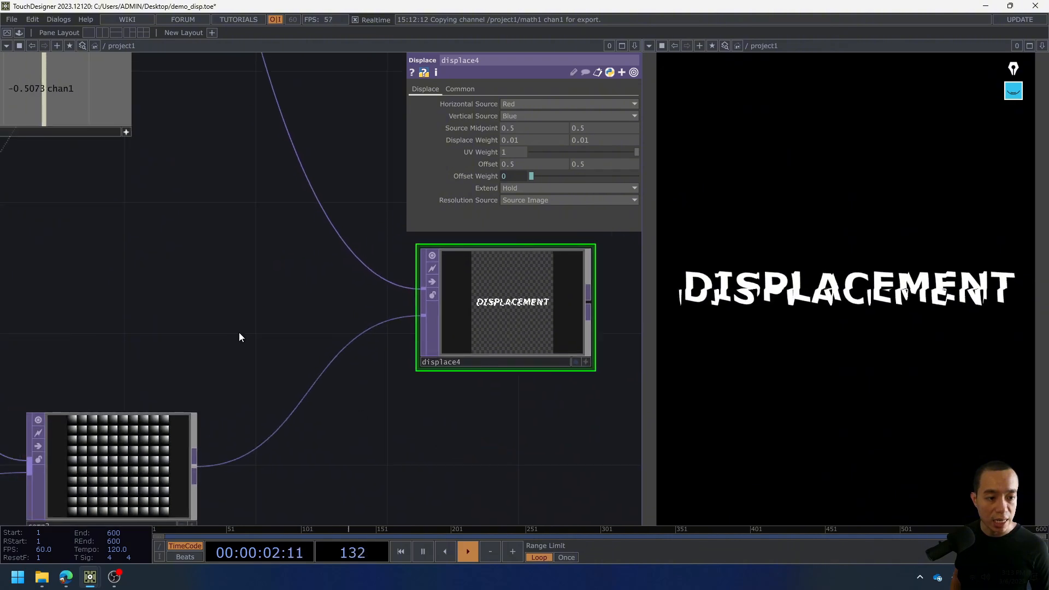
scroll(238, 336, "down", 2)
scroll(235, 309, "down", 3)
scroll(237, 304, "up", 5)
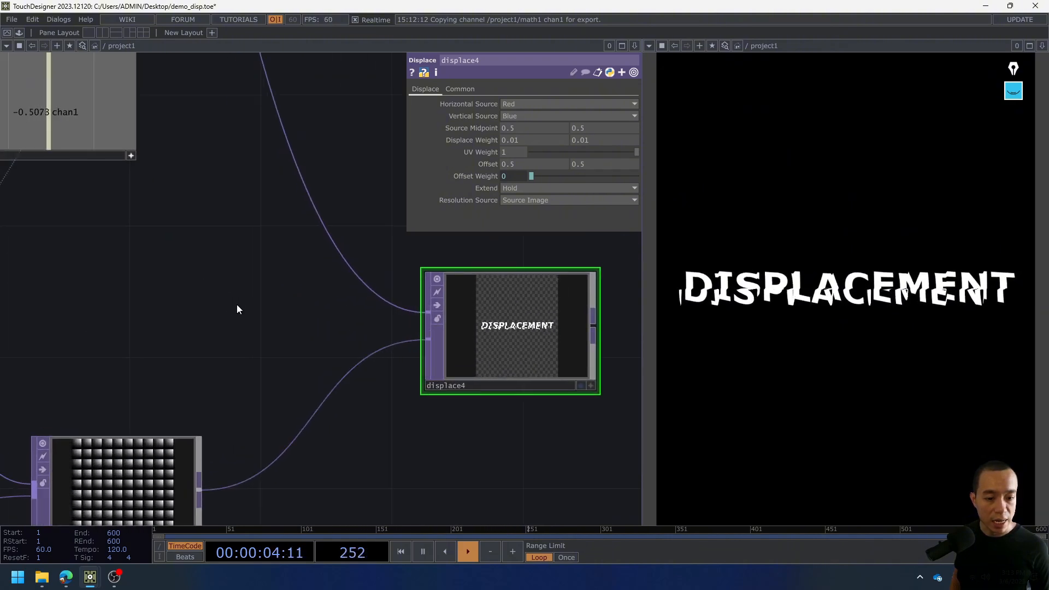
scroll(237, 305, "down", 3)
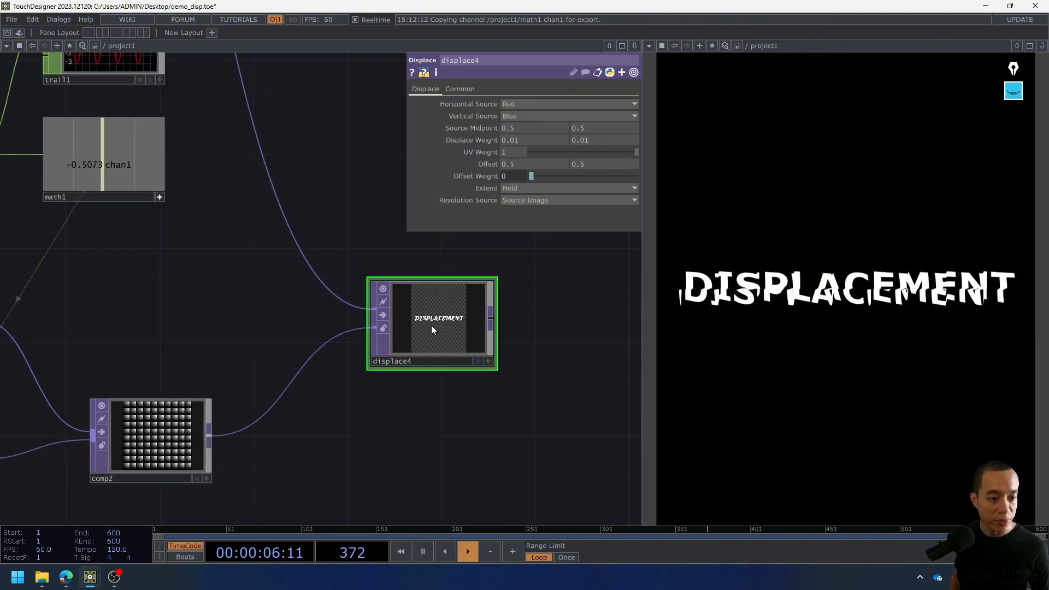
scroll(436, 322, "up", 5)
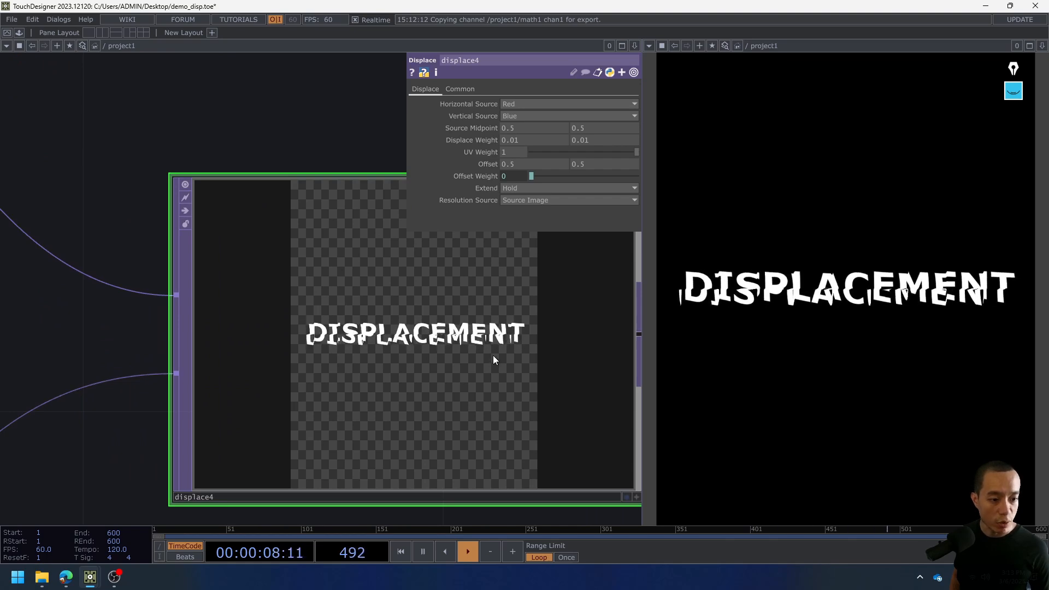
scroll(494, 356, "down", 5)
Set the Frequency of lfo1 to 0.5.
scroll(493, 355, "down", 3)
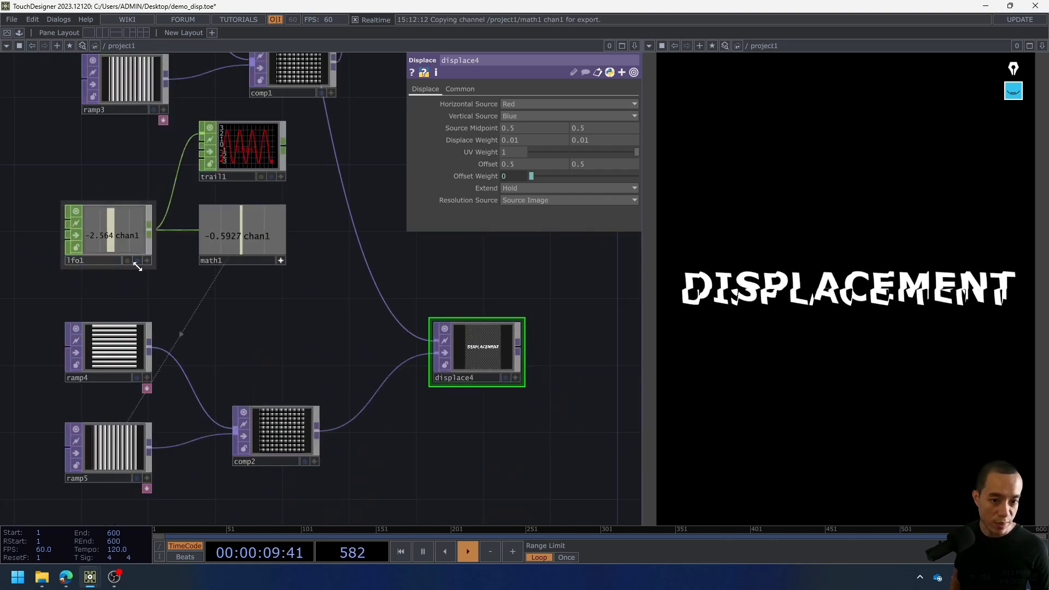
left_click(132, 231)
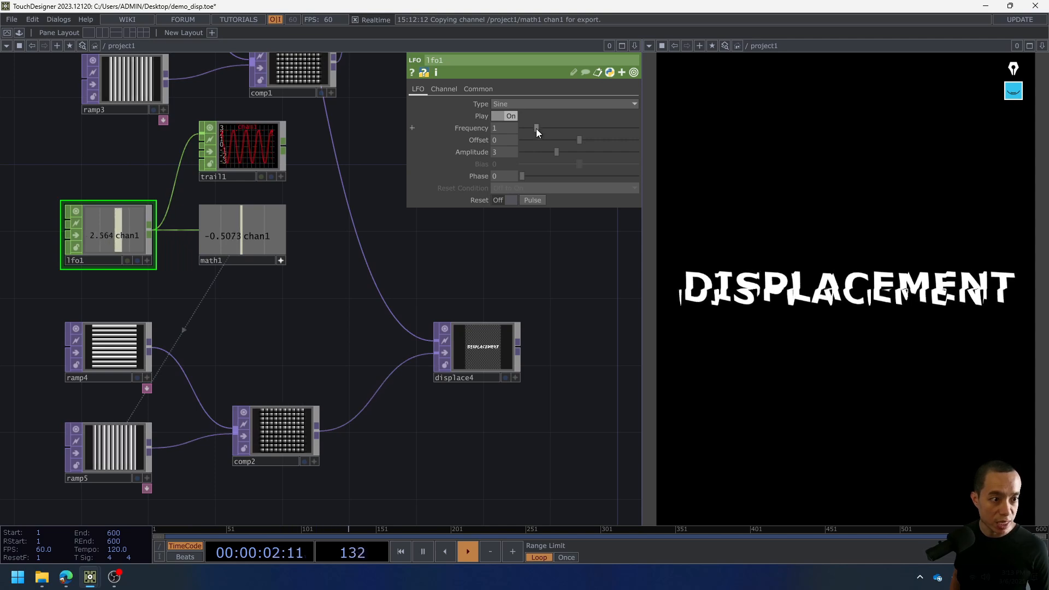
left_click_drag(536, 129, 528, 127)
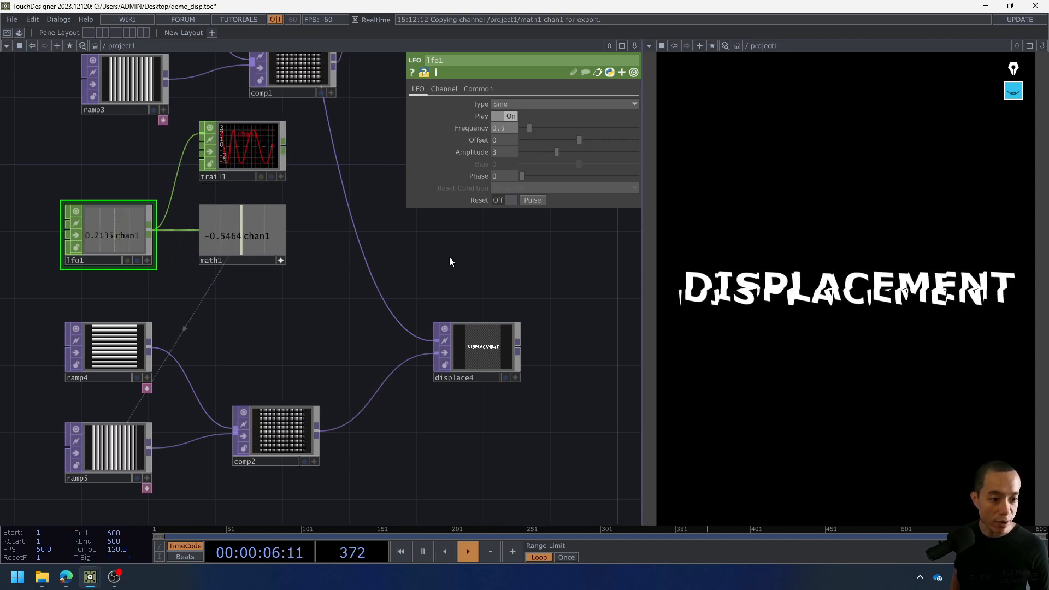
Inspect the animated text in displace4 up close to judge the speed of the displacement.
left_click_drag(447, 394, 223, 351)
scroll(222, 351, "up", 8)
scroll(428, 318, "down", 10)
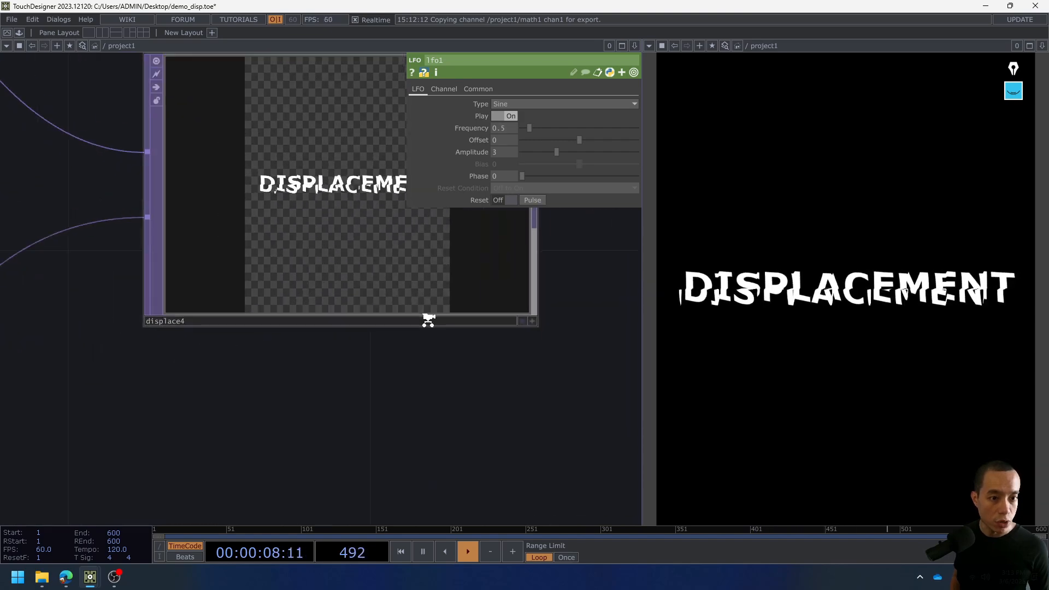
scroll(286, 172, "up", 3)
scroll(286, 172, "up", 3)
scroll(514, 353, "down", 5)
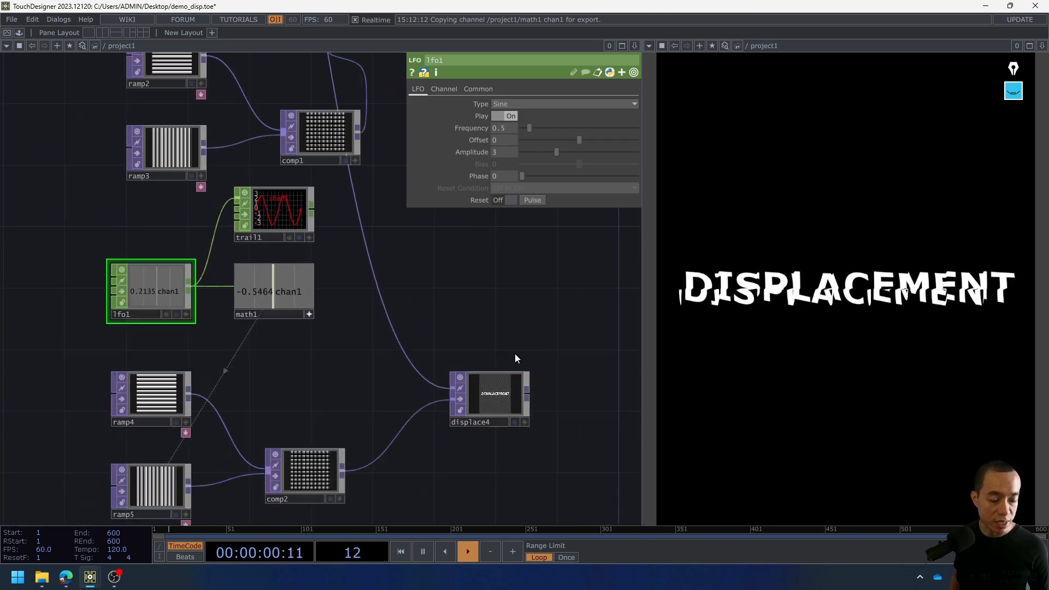
scroll(382, 314, "up", 2)
scroll(327, 383, "up", 5)
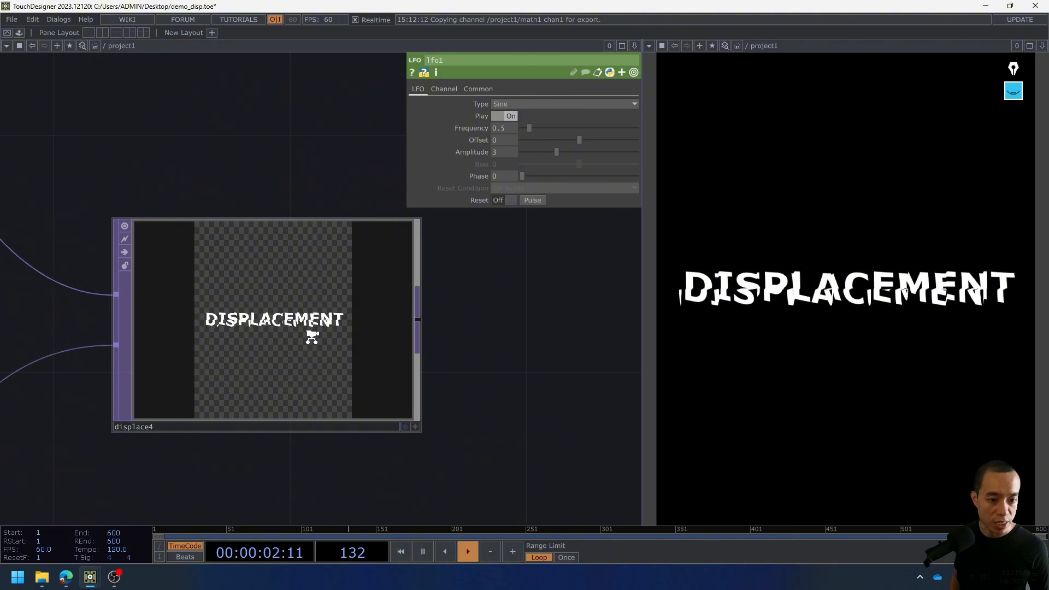
scroll(311, 337, "up", 5)
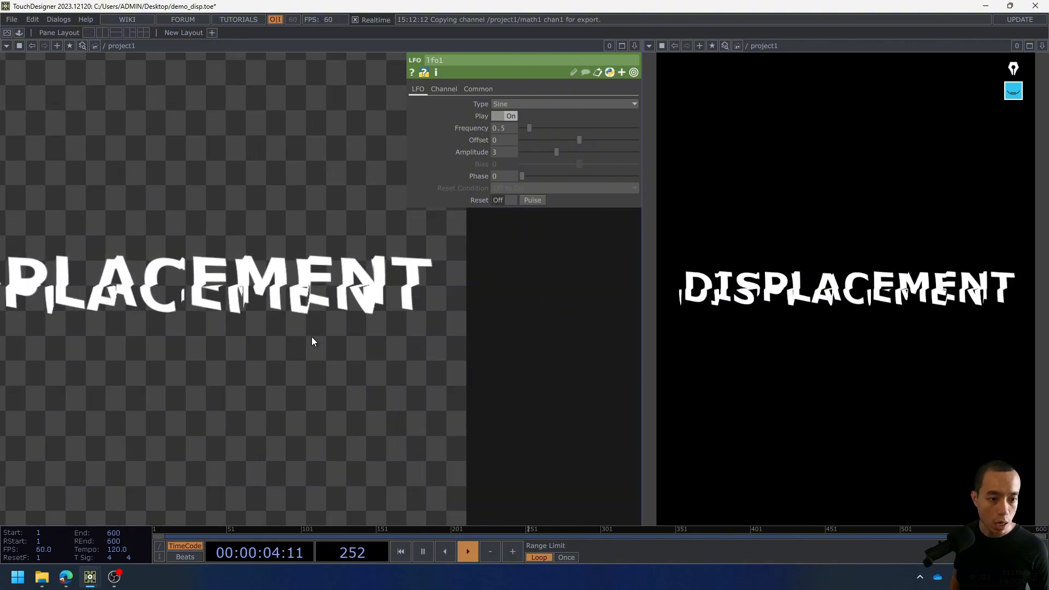
Set the Frequency of lfo1 to 0.8 and check the animation in displace4.
left_click_drag(509, 127, 501, 124)
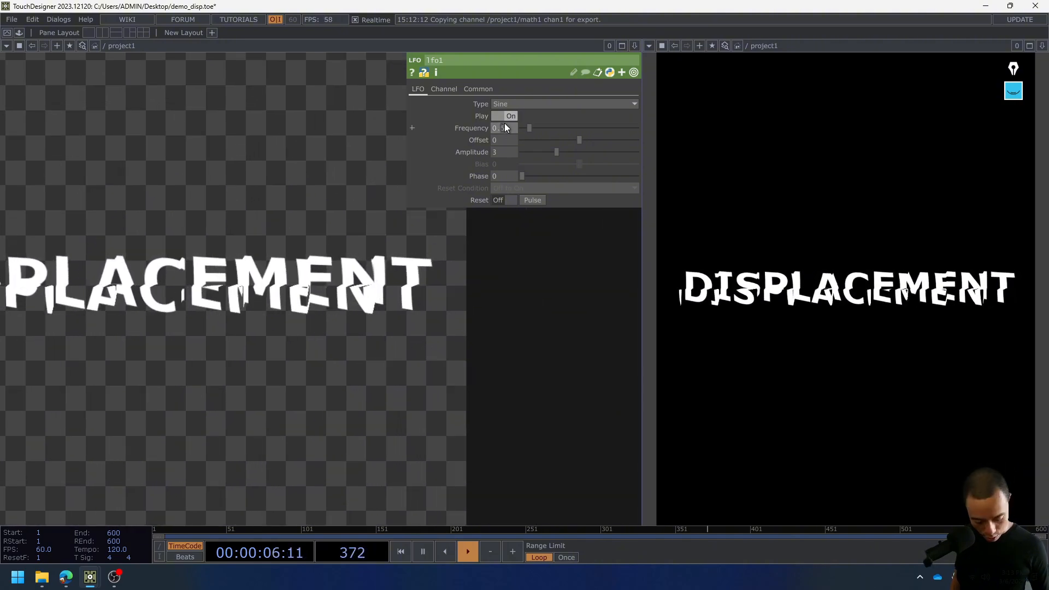
type("8")
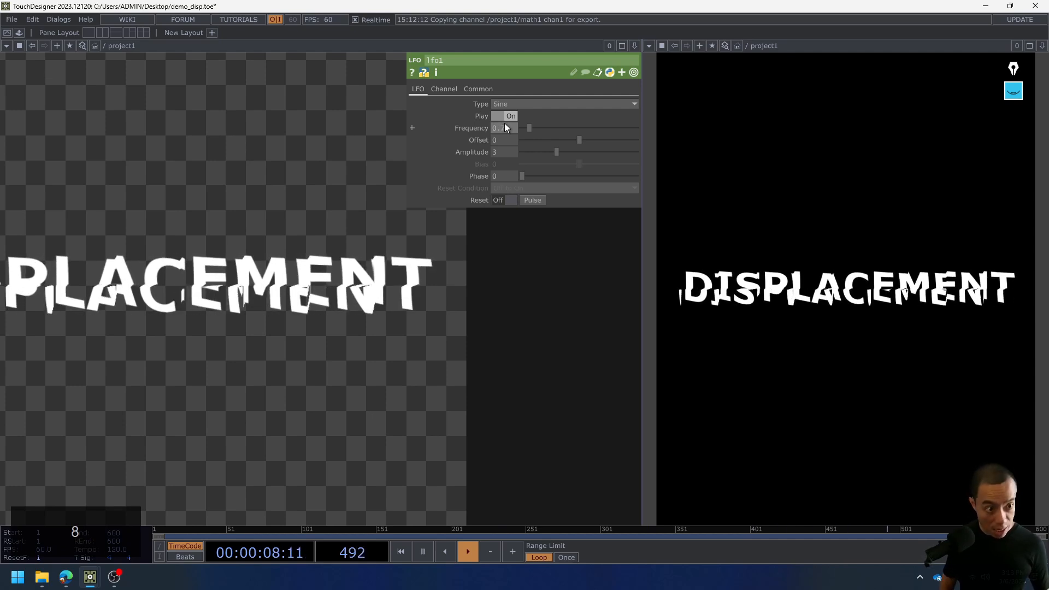
key("BackSpace")
type("8")
key("Return")
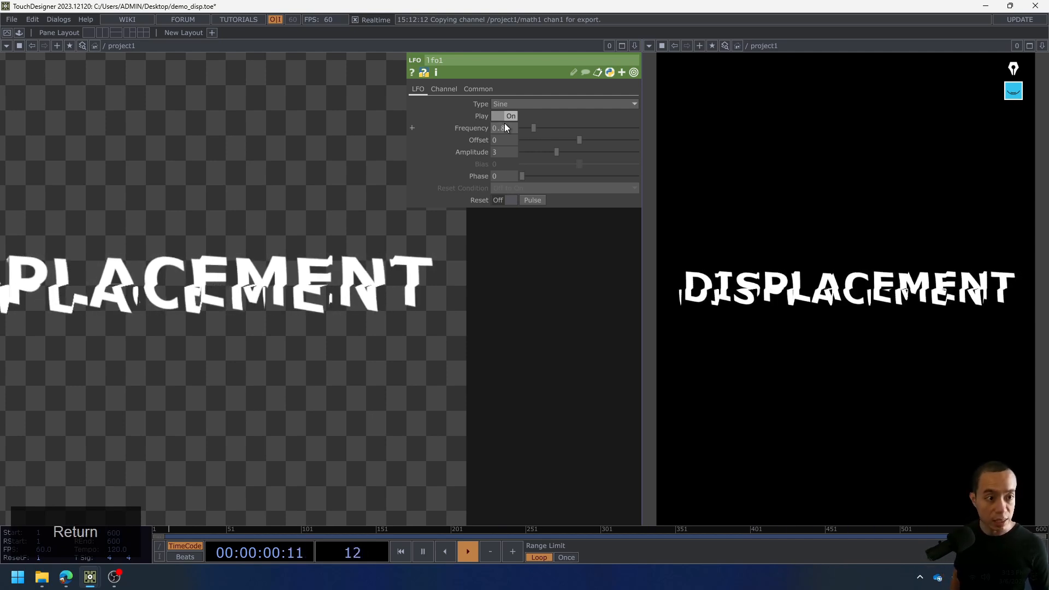
scroll(480, 295, "down", 4)
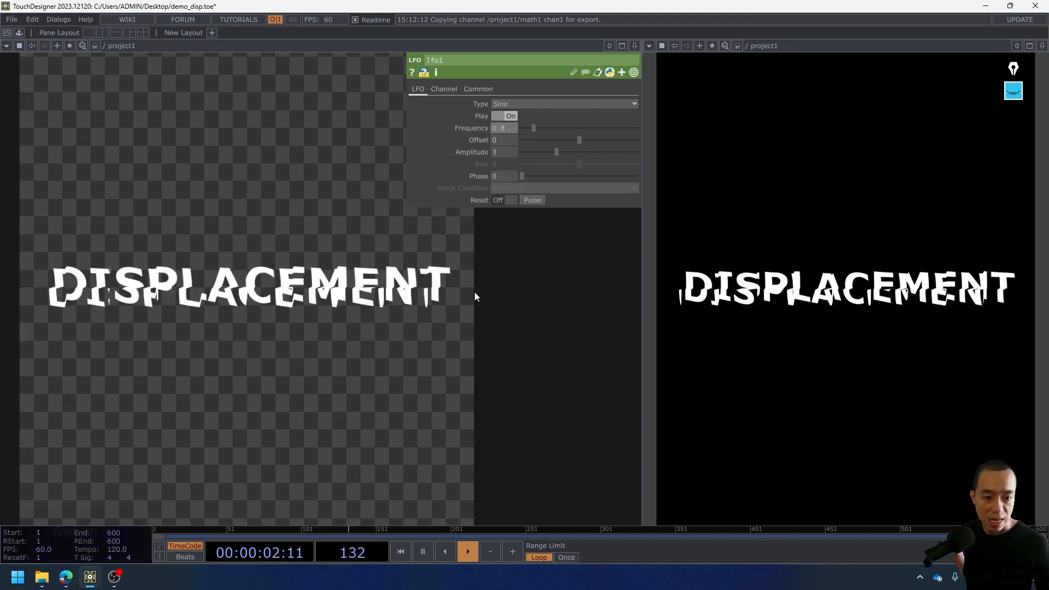
scroll(515, 284, "down", 3)
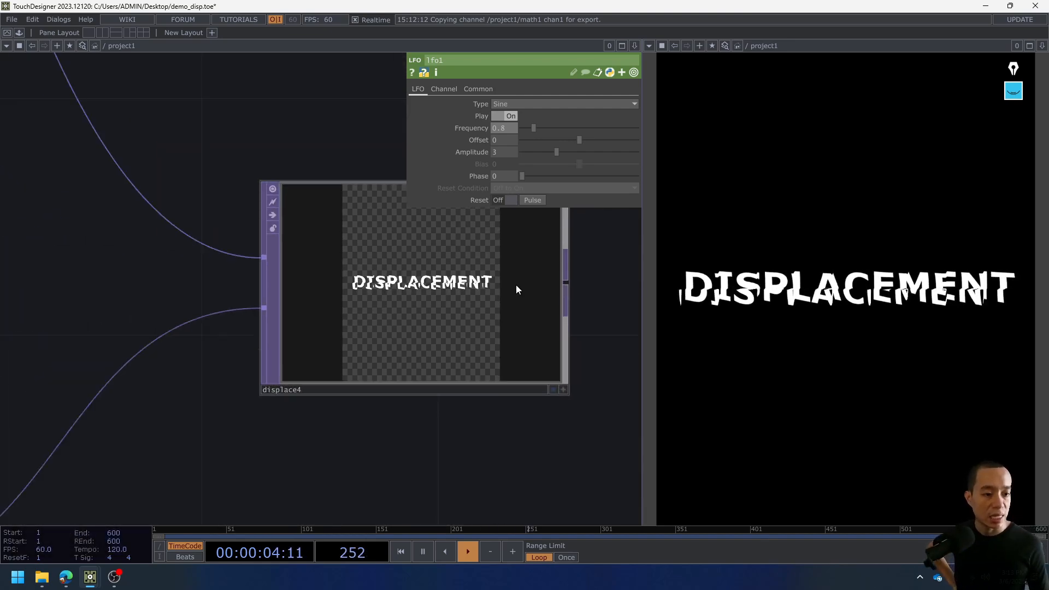
scroll(517, 289, "down", 2)
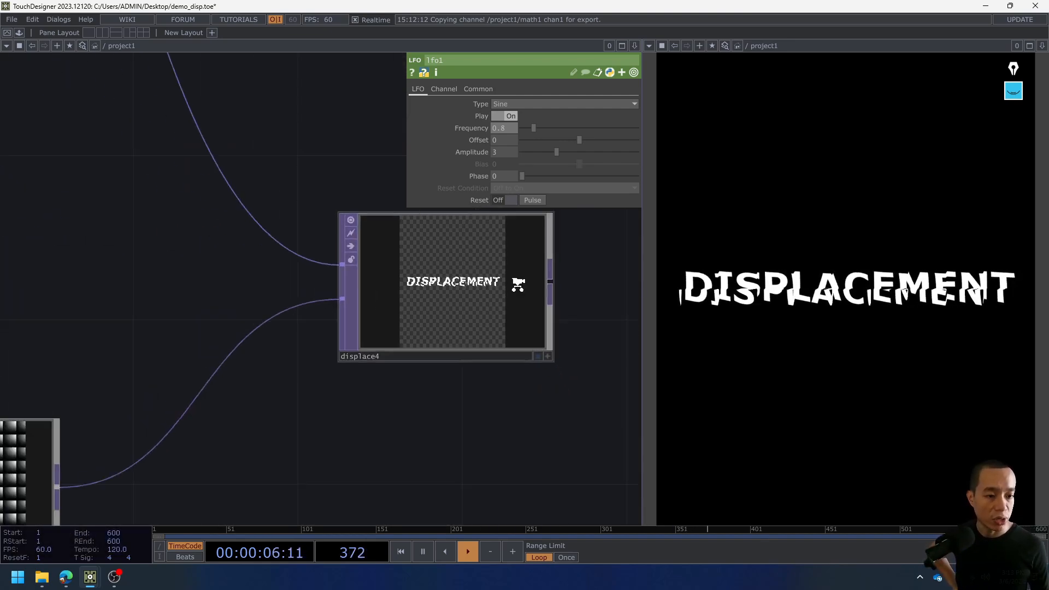
scroll(475, 320, "up", 5)
scroll(467, 317, "down", 2)
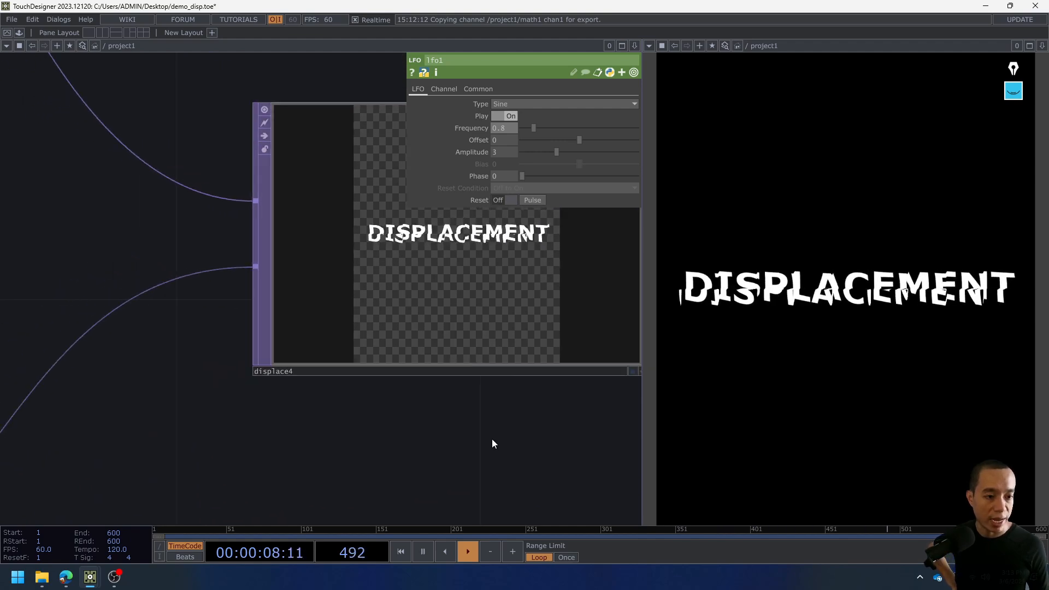
left_click_drag(489, 439, 263, 452)
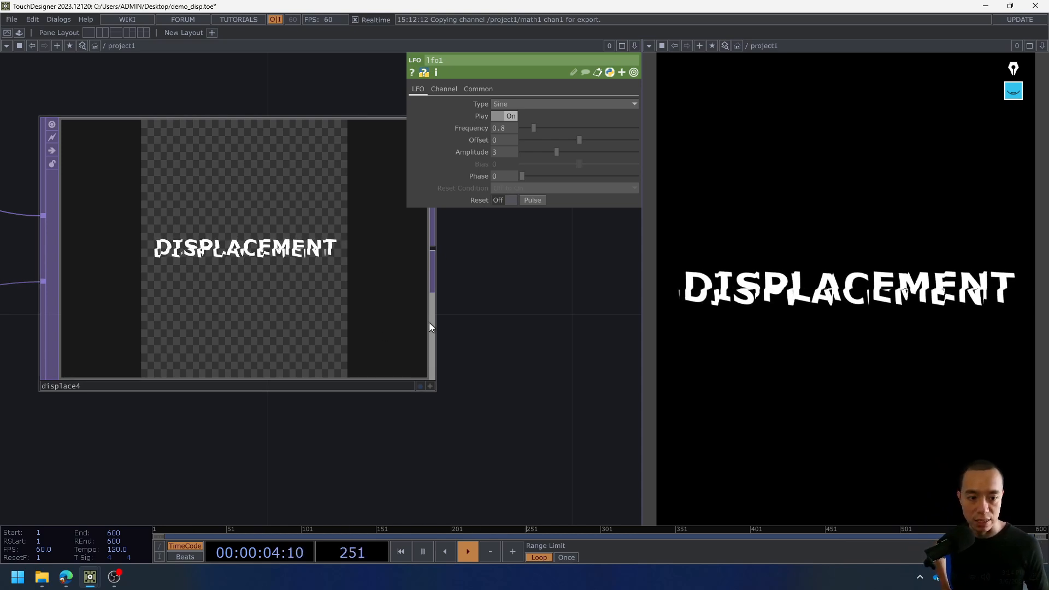
Add a Null TOP connected to the output of displace4, placed in the empty network area beside it.
scroll(506, 312, "down", 3)
left_click_drag(615, 274, 264, 488)
scroll(337, 365, "down", 4)
scroll(299, 408, "down", 6)
scroll(299, 436, "up", 3)
left_click_drag(299, 437, 317, 424)
scroll(359, 394, "up", 2)
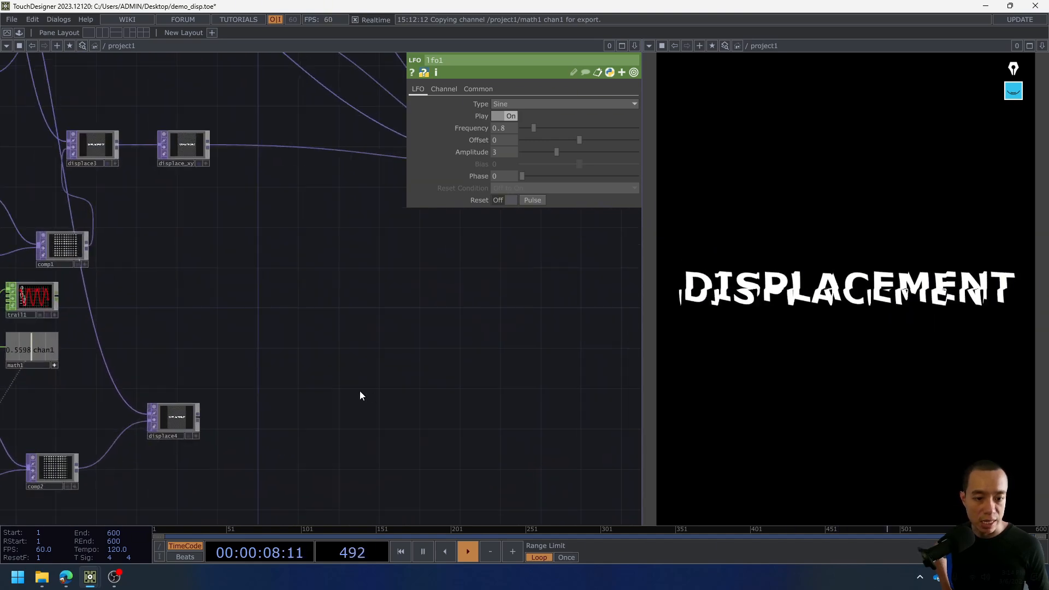
scroll(358, 394, "down", 2)
left_click_drag(410, 383, 333, 399)
left_click_drag(163, 429, 183, 398)
scroll(197, 356, "up", 2)
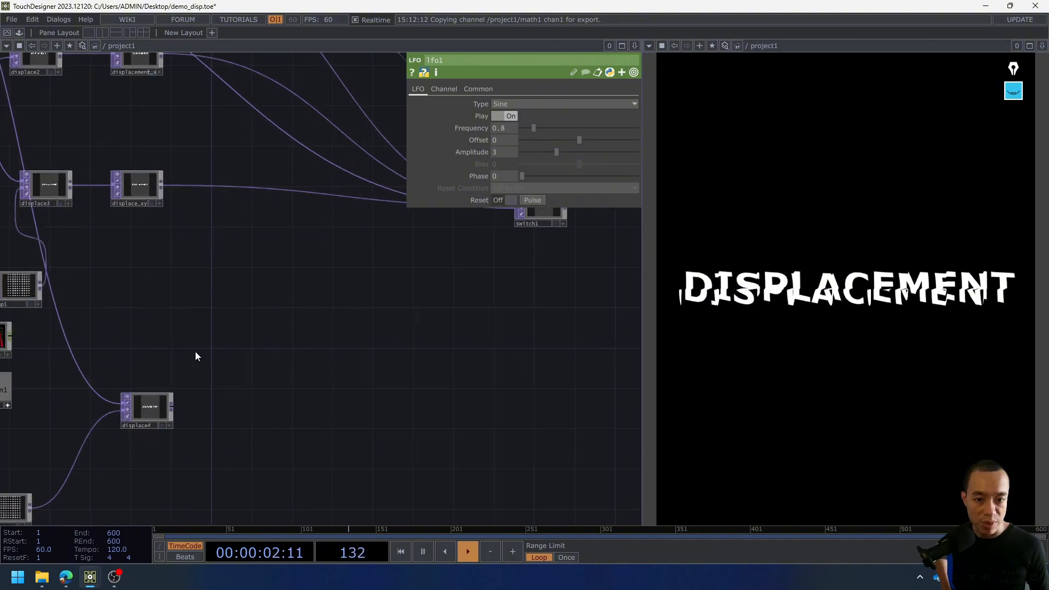
key("Tab")
type("null")
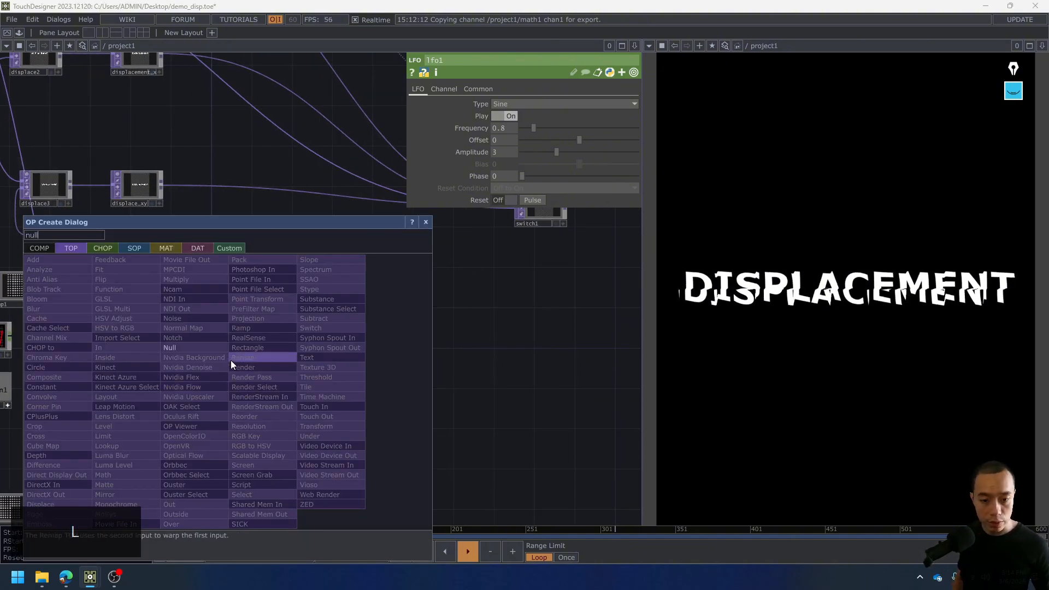
key("Return")
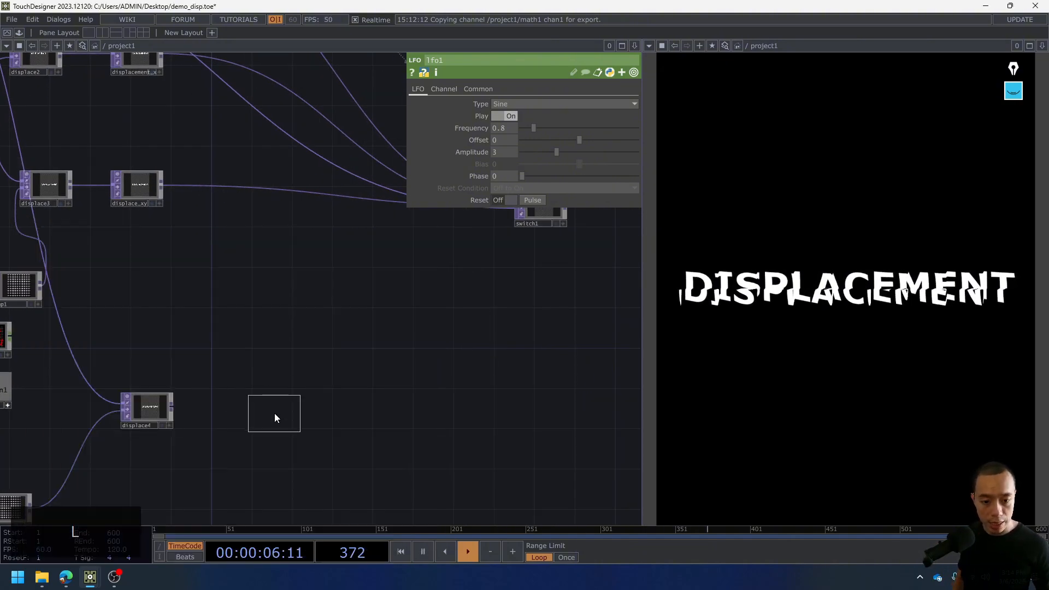
left_click(274, 413)
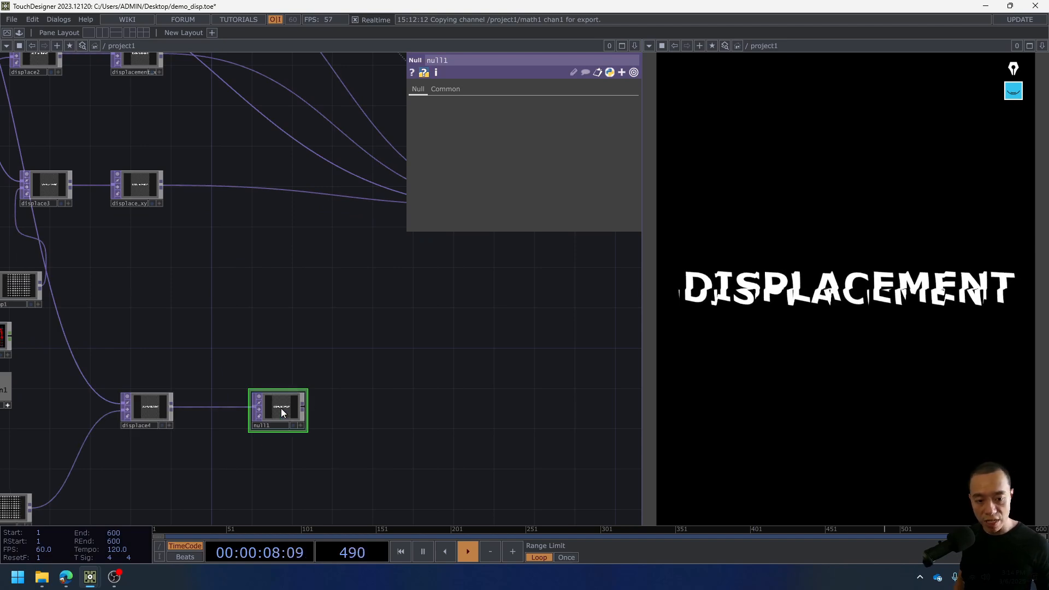
Rename the new Null TOP as displacement_LFO.
scroll(281, 408, "up", 5)
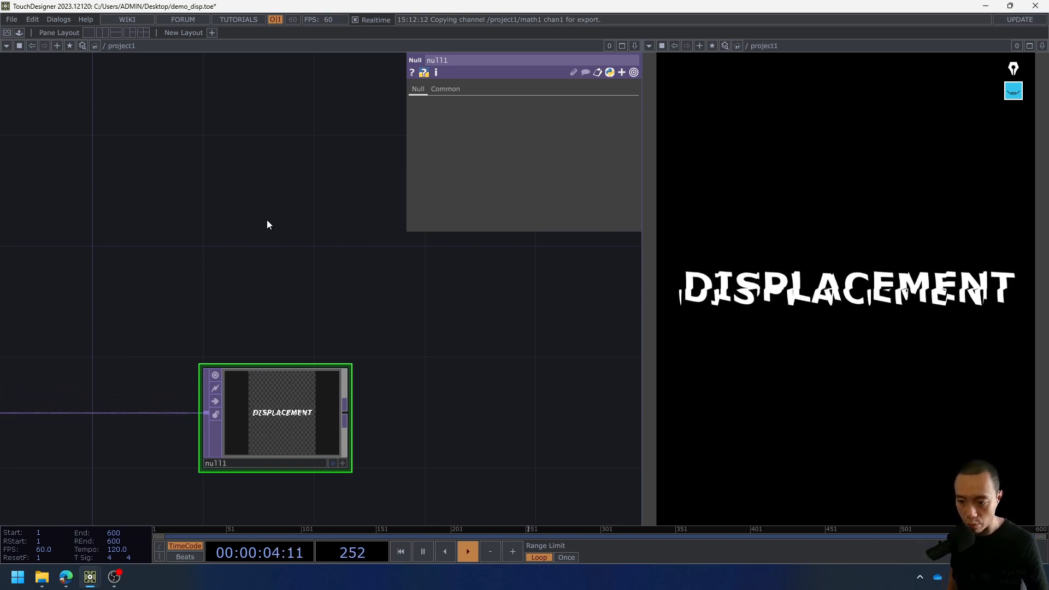
left_click(247, 464)
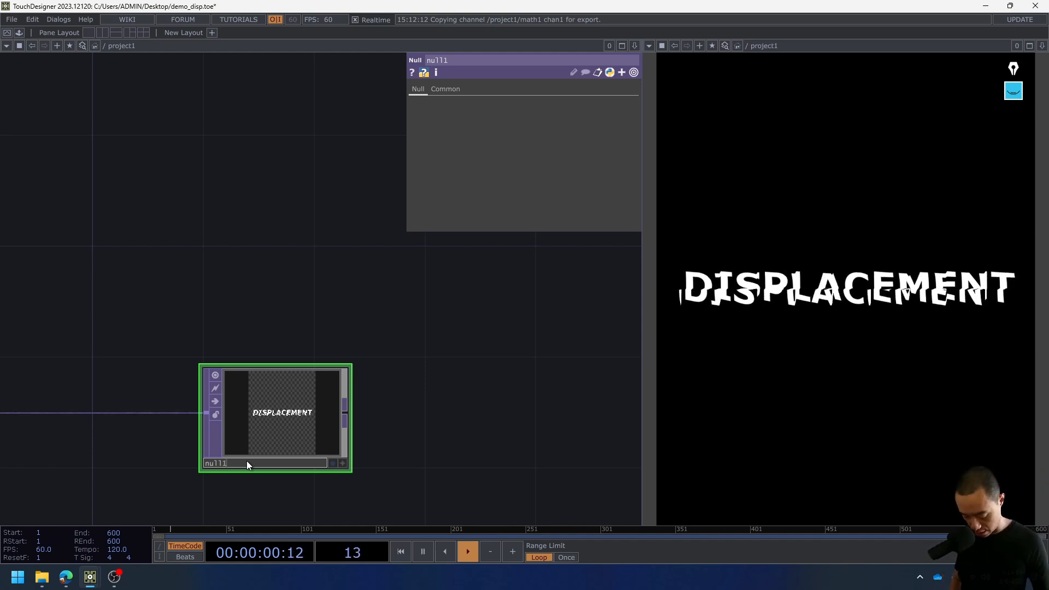
key("BackSpace")
key("BackSpace")
key("BackSpace")
key("BackSpace")
key("BackSpace")
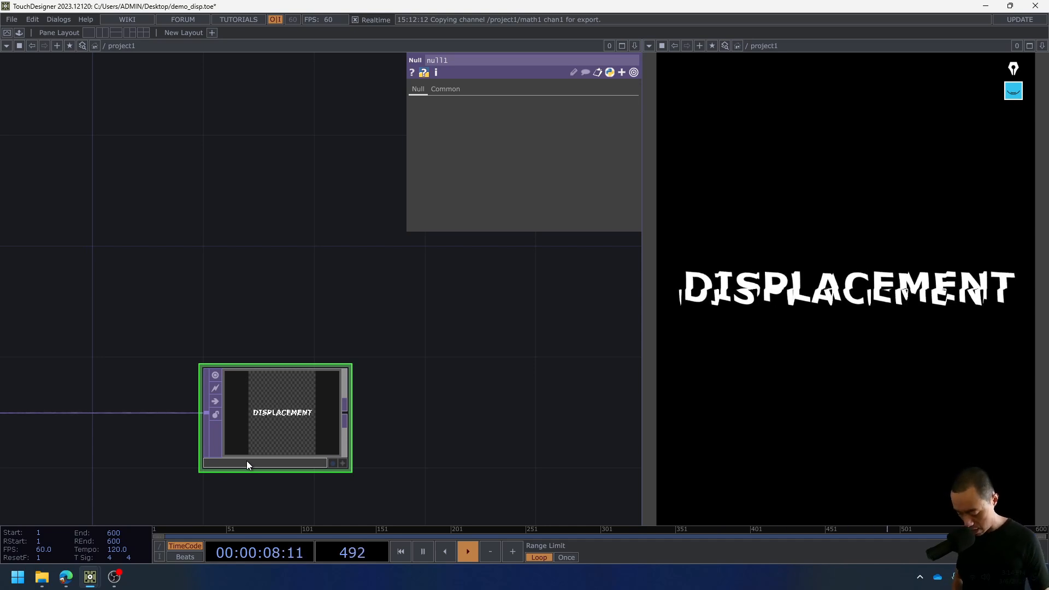
type("d")
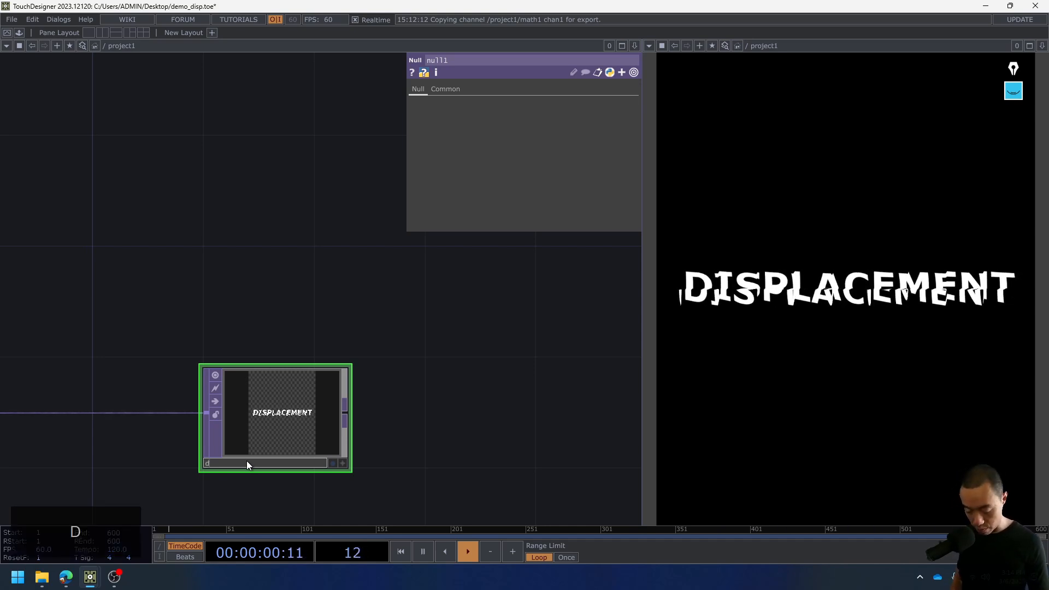
type("isplacement")
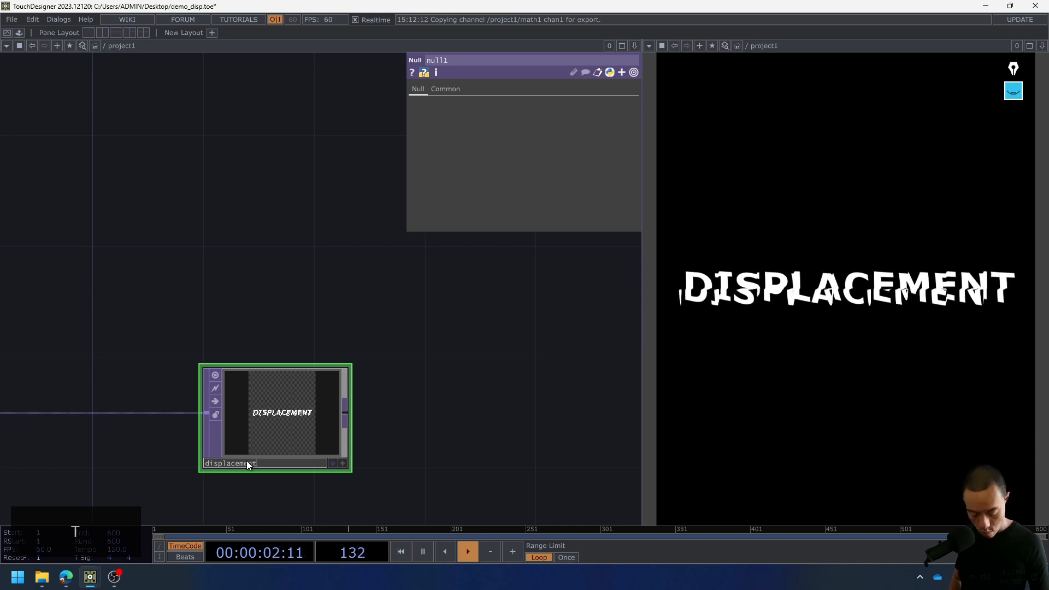
type("_LFO")
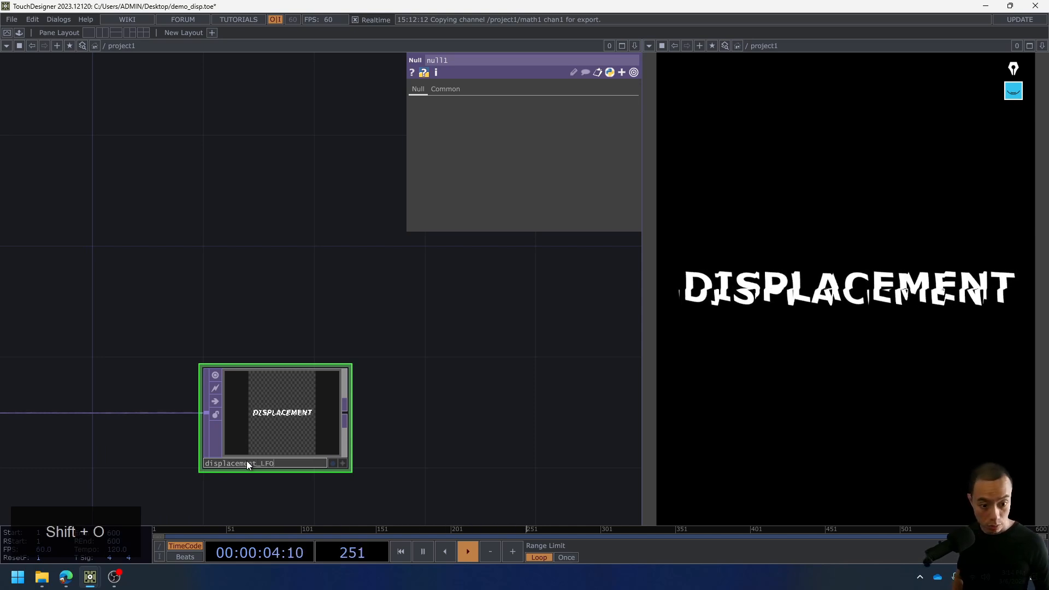
key("Return")
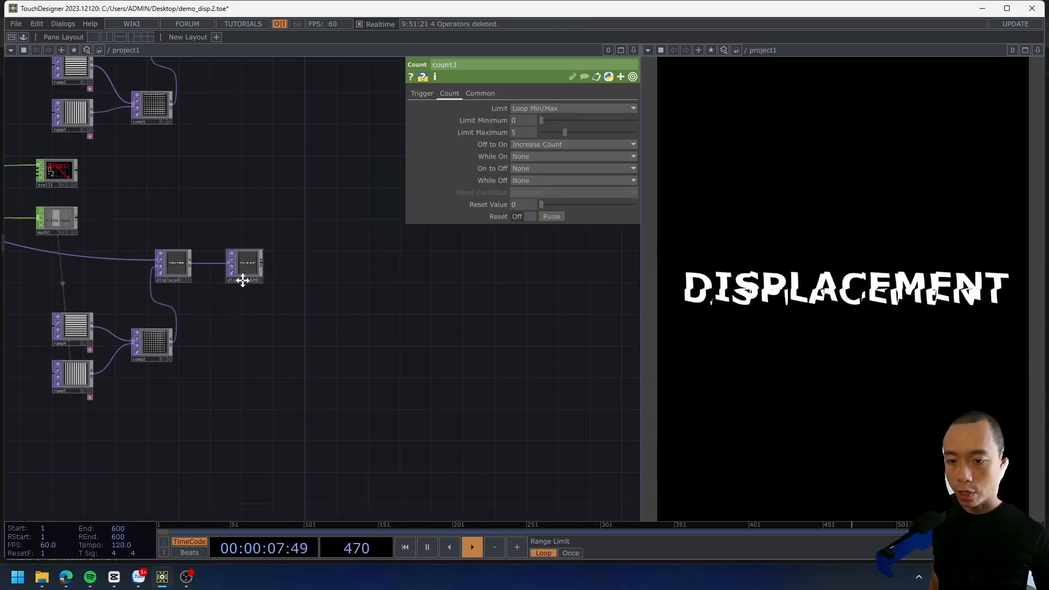
Connect the output of the displace_LFO Null to the Switch TOP as its next input after the other displacement variations.
left_click_drag(243, 280, 193, 315)
left_click_drag(272, 324, 198, 383)
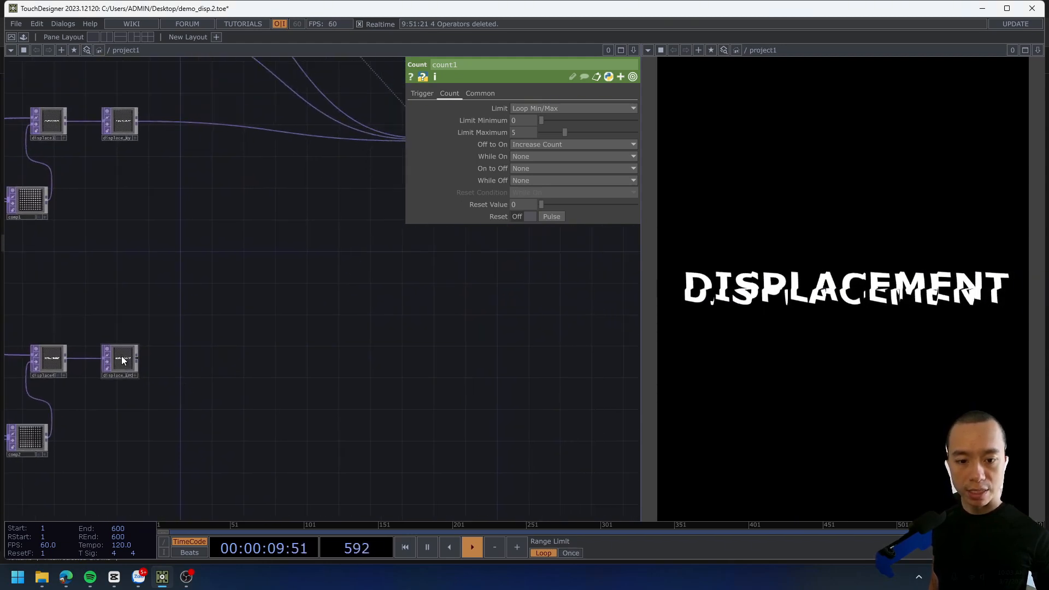
scroll(121, 355, "up", 5)
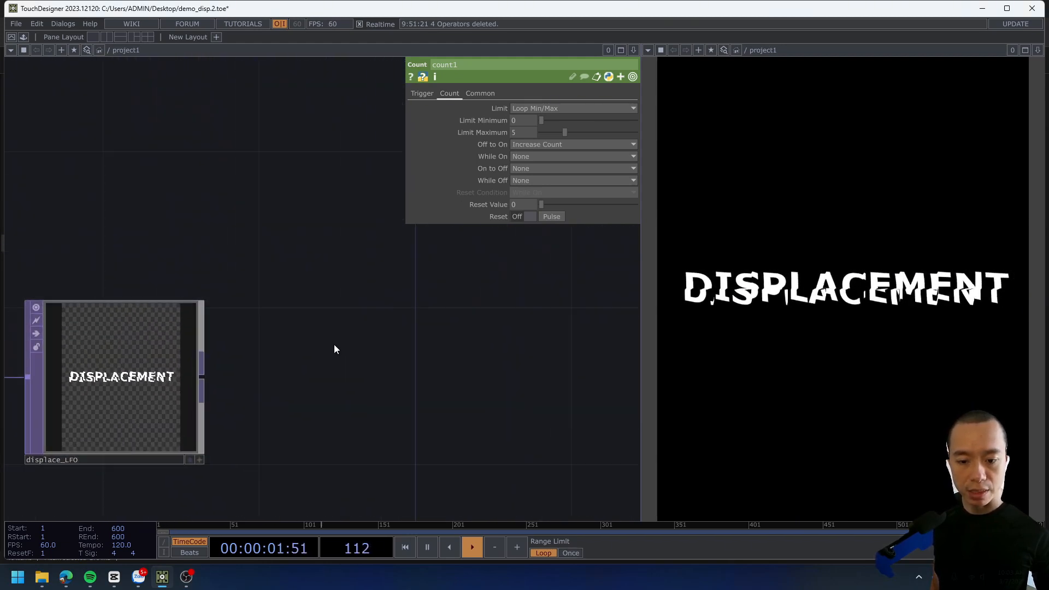
left_click_drag(338, 355, 298, 393)
middle_click_drag(318, 368, 315, 412)
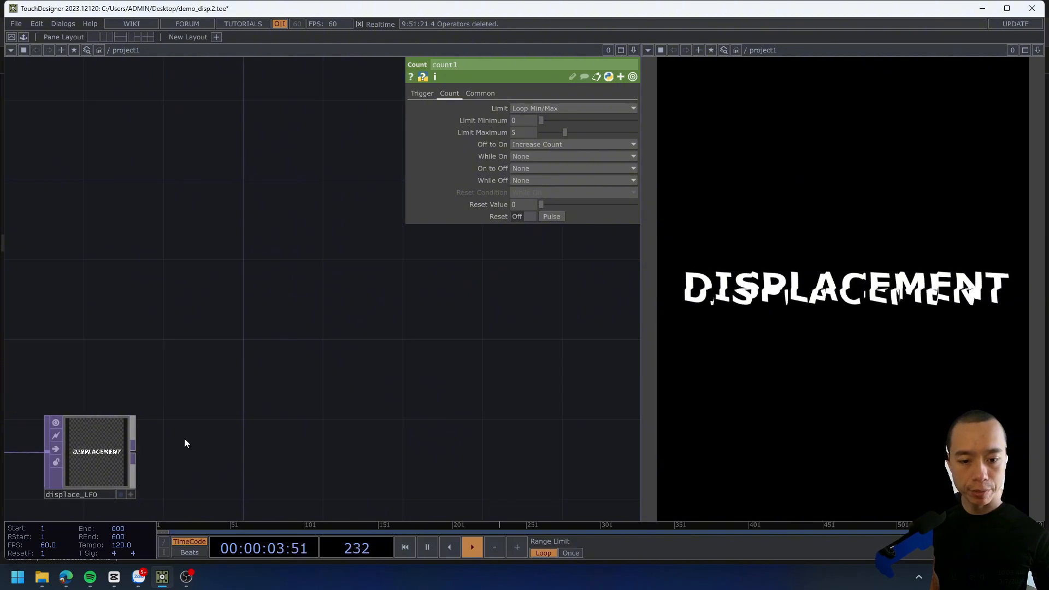
scroll(161, 448, "down", 3)
scroll(345, 421, "down", 5)
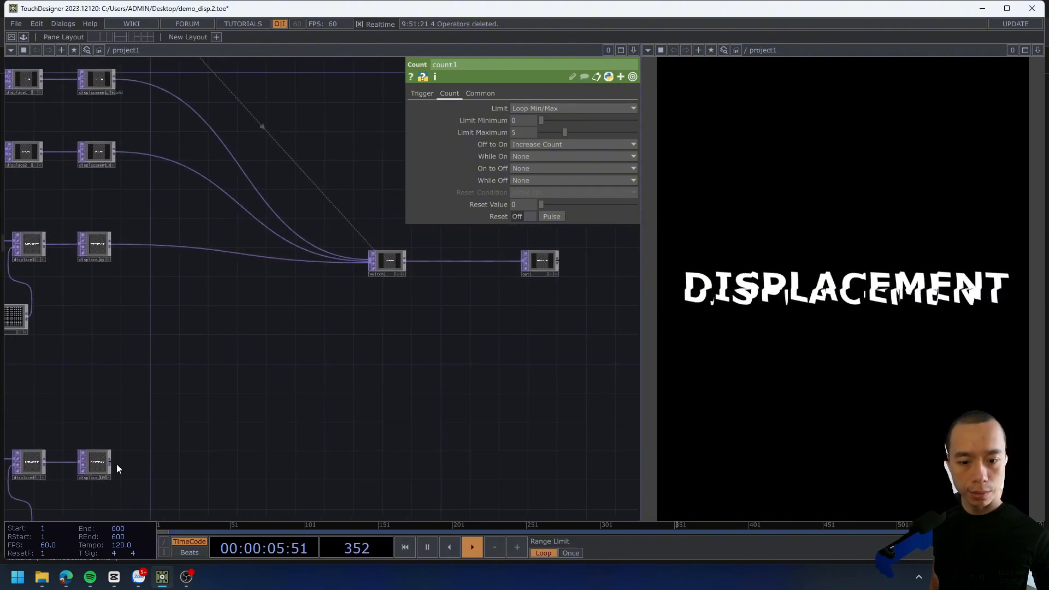
left_click(364, 263)
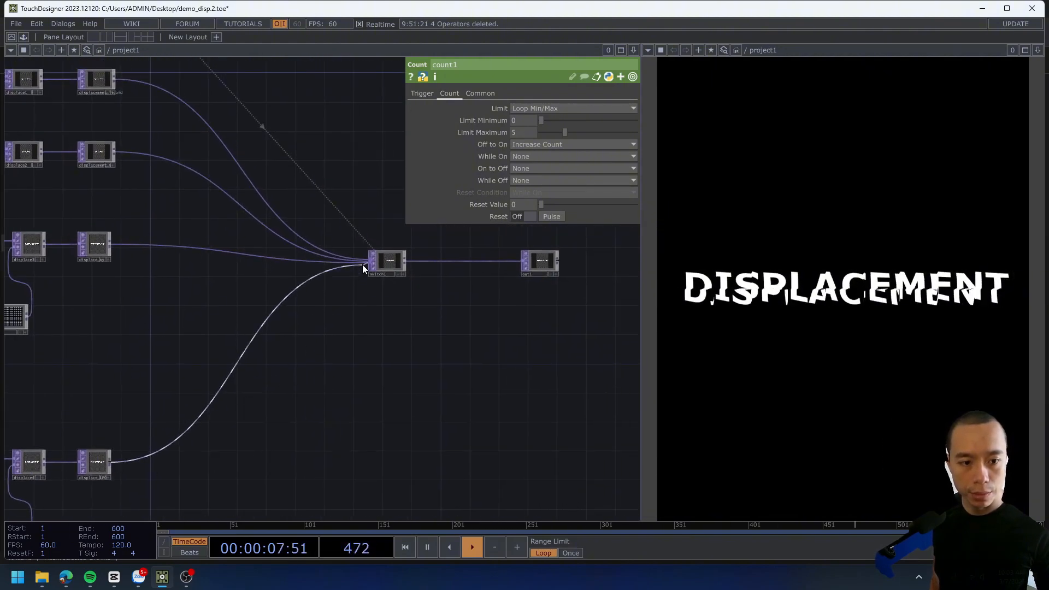
middle_click_drag(251, 448, 292, 369)
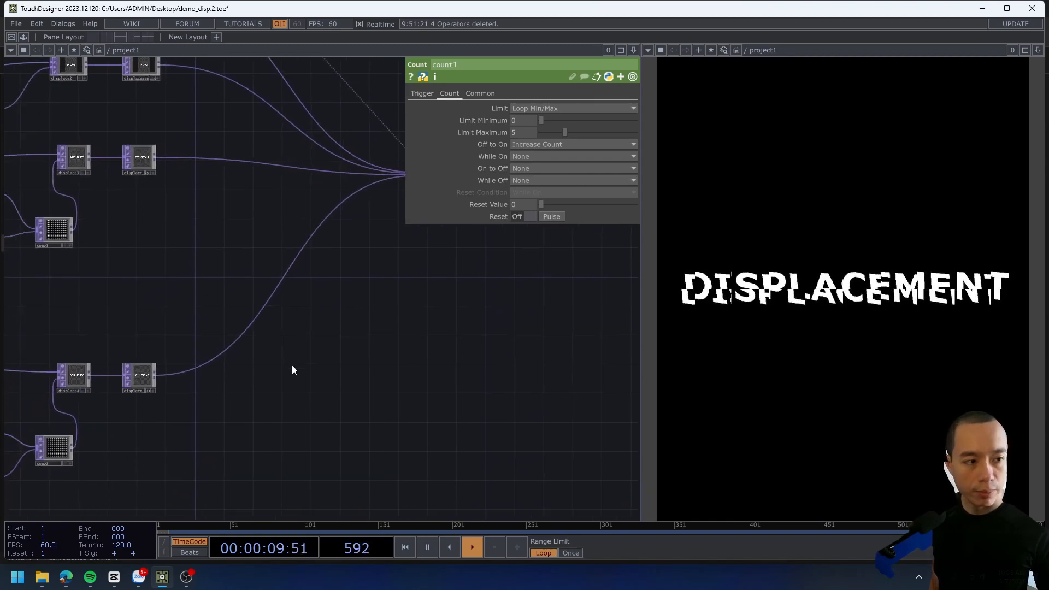
left_click_drag(308, 358, 255, 436)
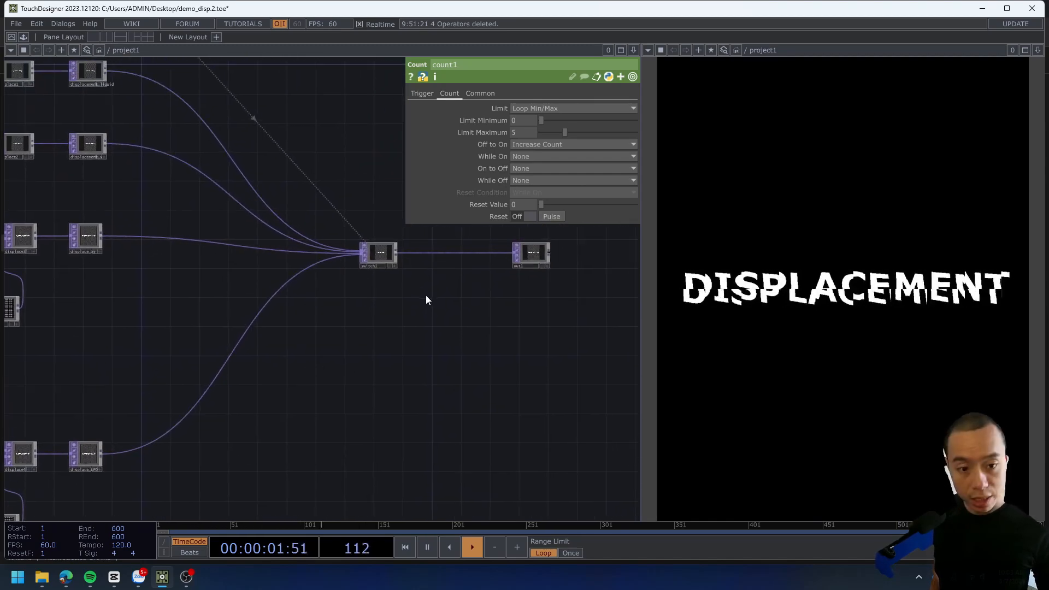
Set the second (vertical) Displace Weight value of displace4 to 0.
scroll(122, 452, "up", 5)
left_click_drag(107, 423, 418, 227)
scroll(287, 320, "up", 3)
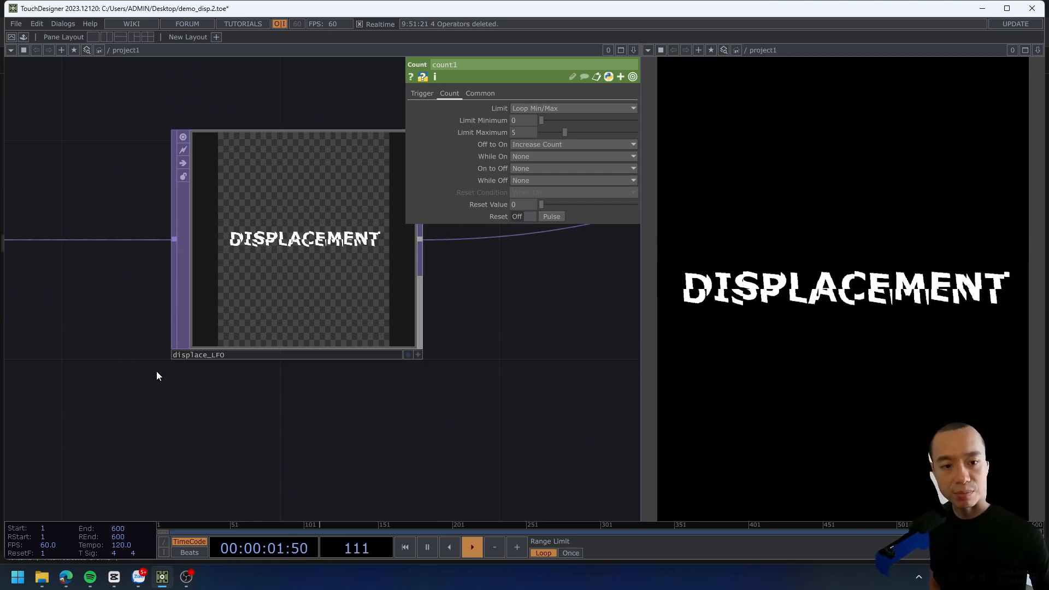
scroll(135, 360, "down", 3)
left_click_drag(93, 399, 412, 359)
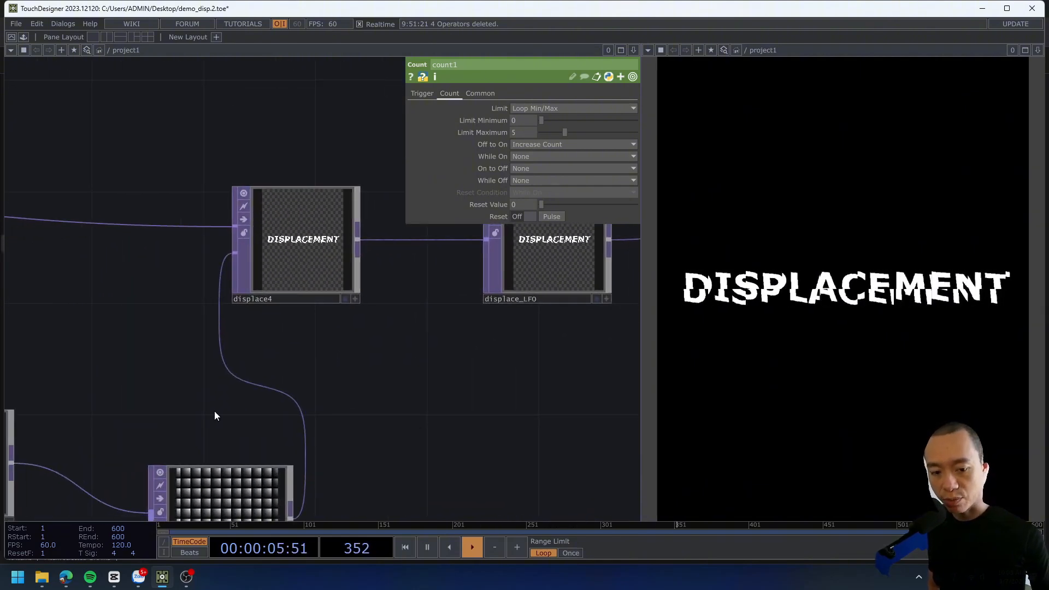
scroll(214, 414, "down", 2)
scroll(308, 447, "down", 1)
left_click_drag(314, 424, 311, 334)
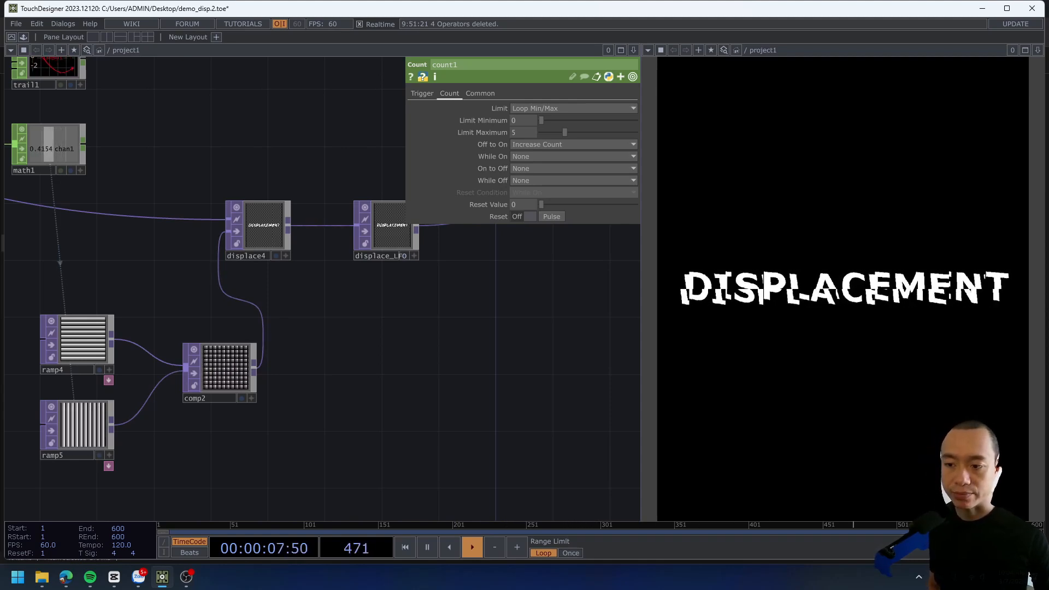
left_click(264, 214)
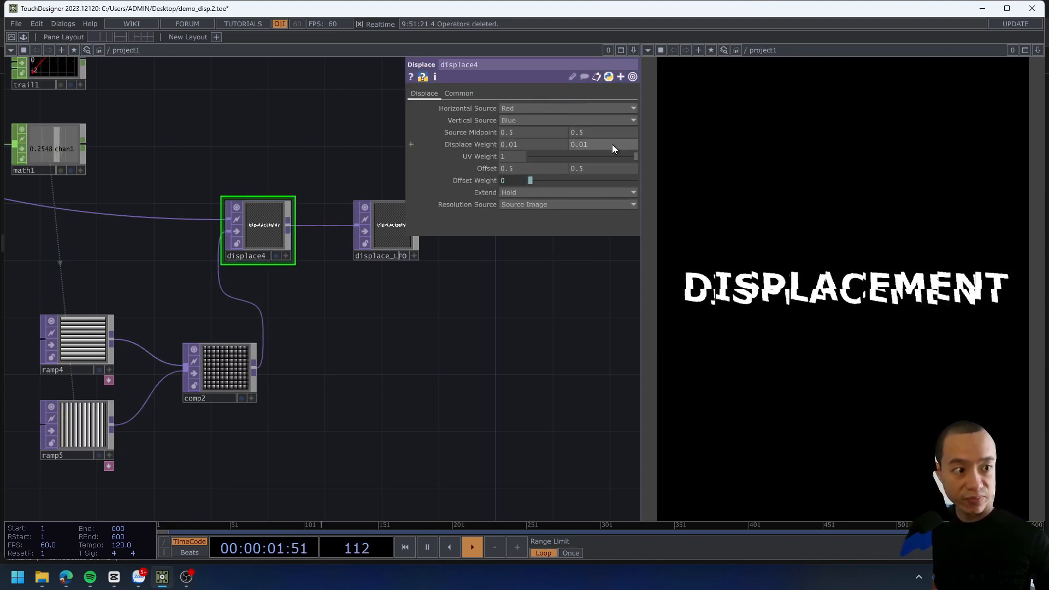
type("0")
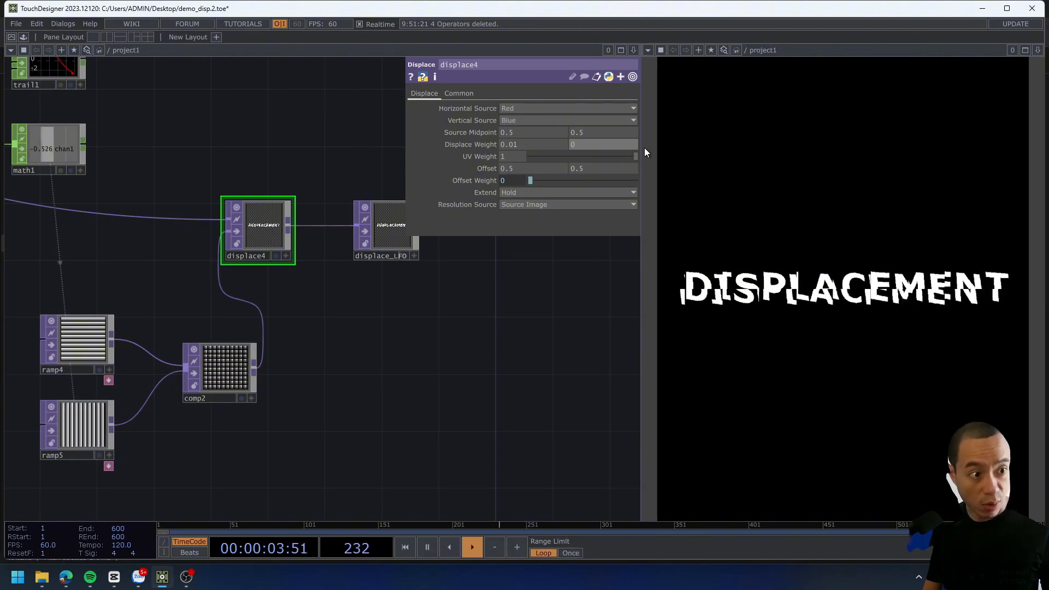
key("Return")
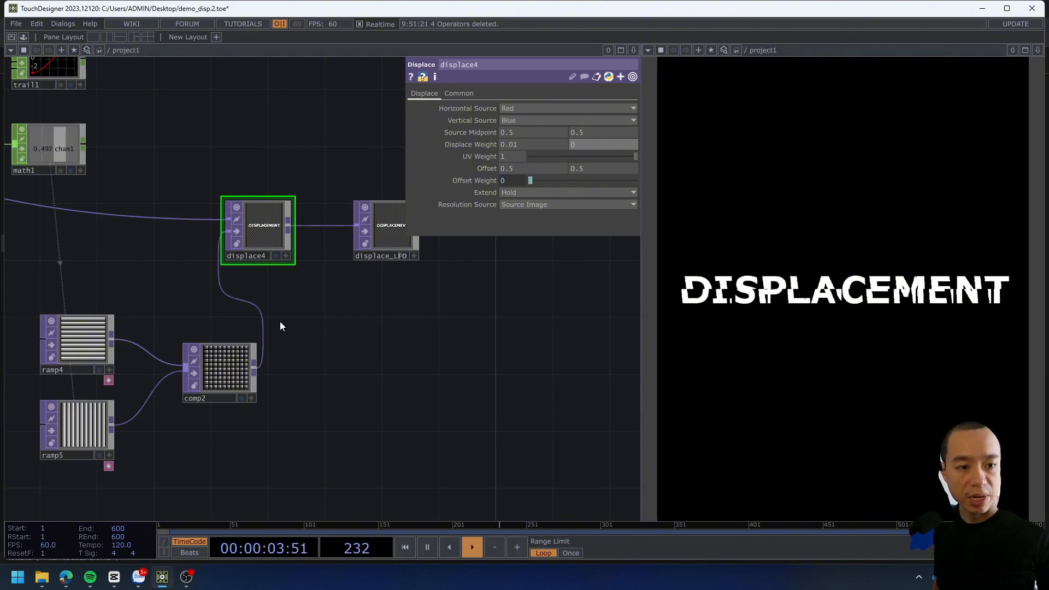
Set the Extend Left option of ramp4 to Mirror.
scroll(283, 320, "up", 4)
scroll(283, 316, "down", 4)
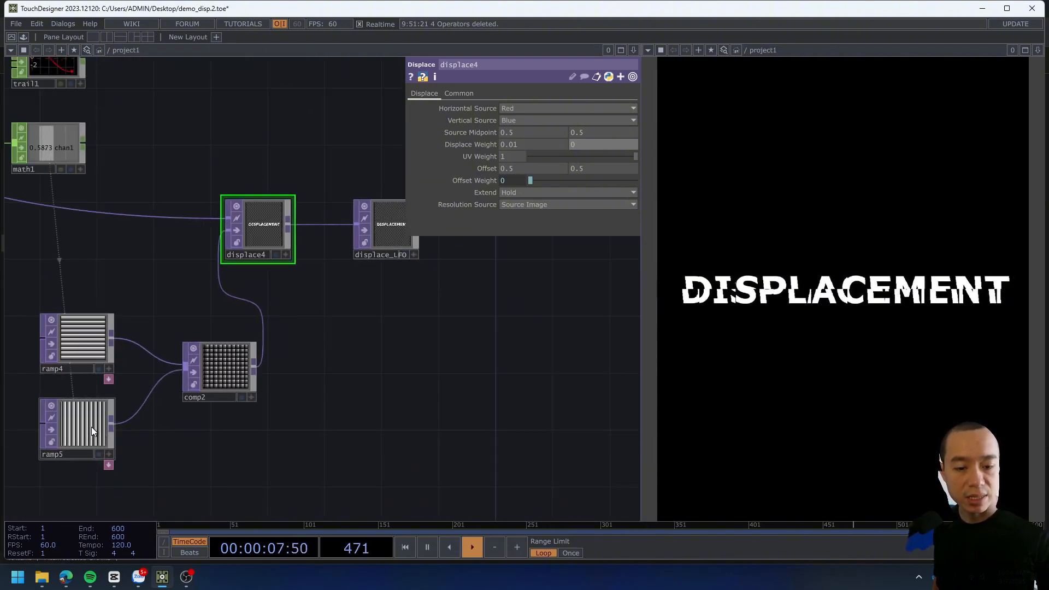
left_click(90, 342)
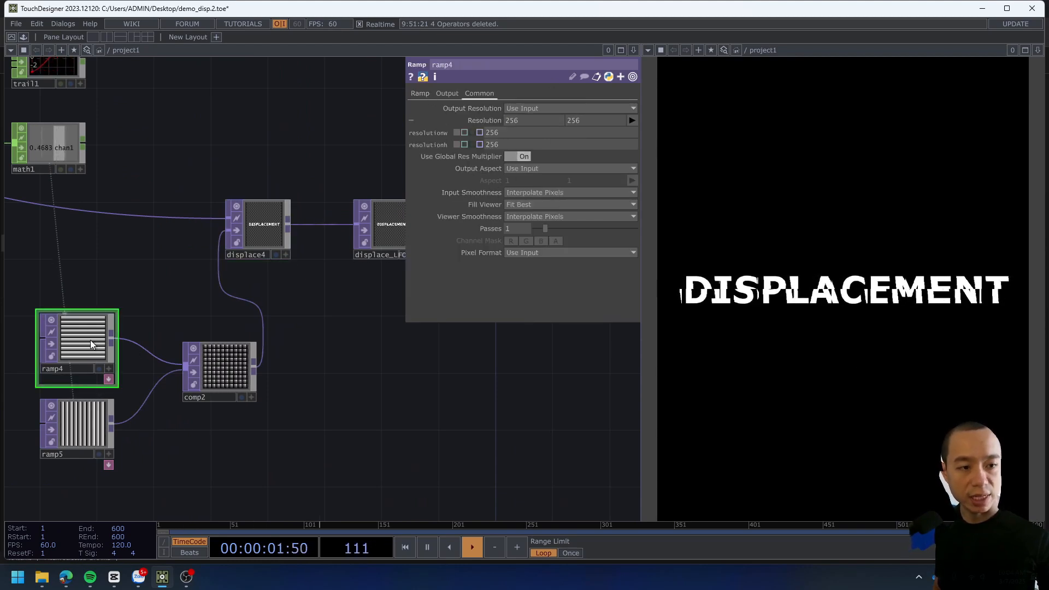
left_click(421, 93)
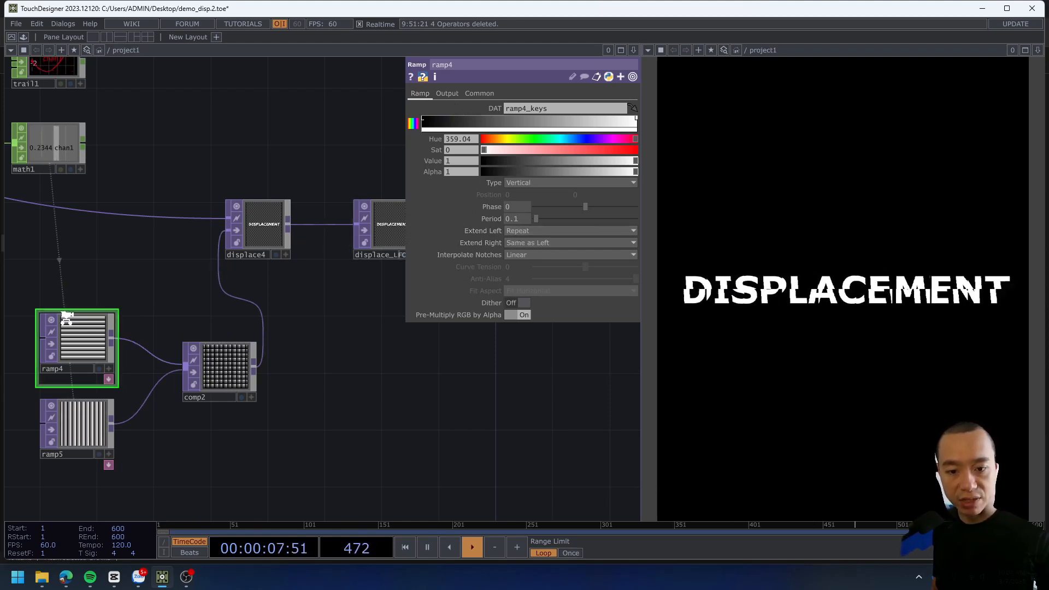
scroll(67, 320, "up", 5)
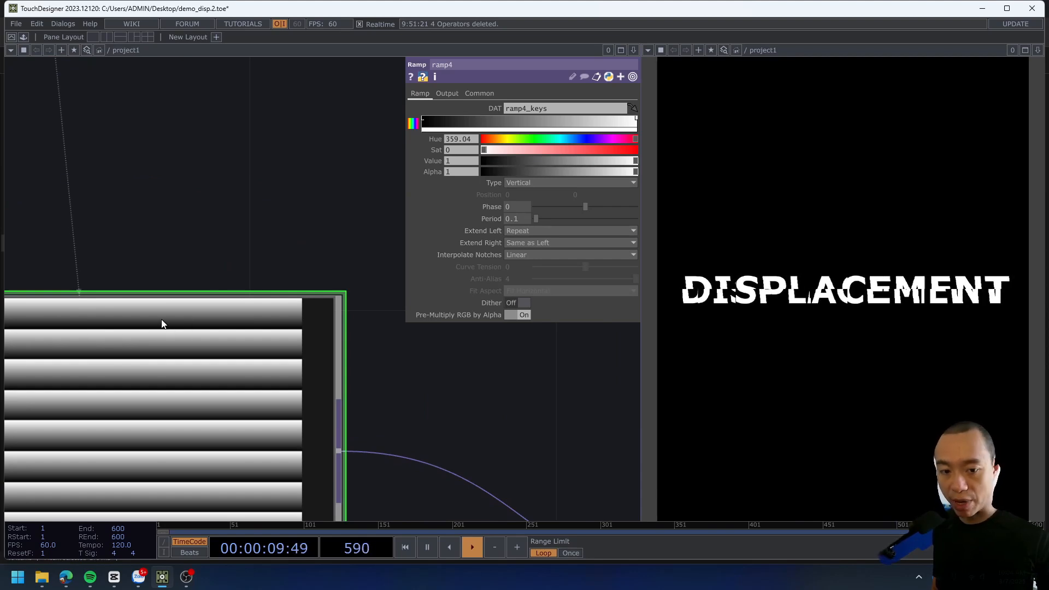
scroll(235, 317, "down", 5)
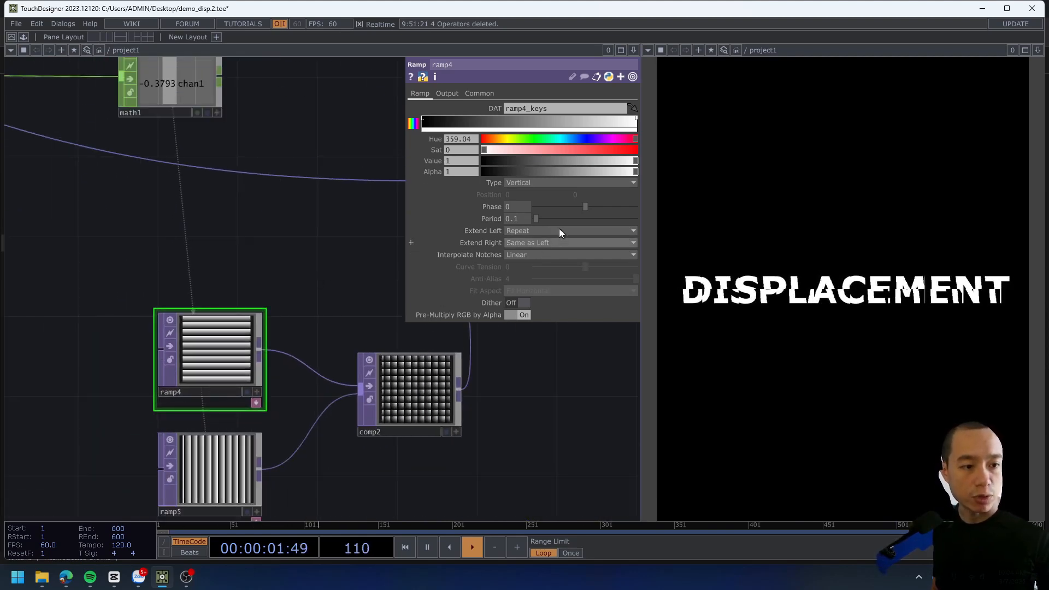
left_click(553, 230)
left_click(516, 286)
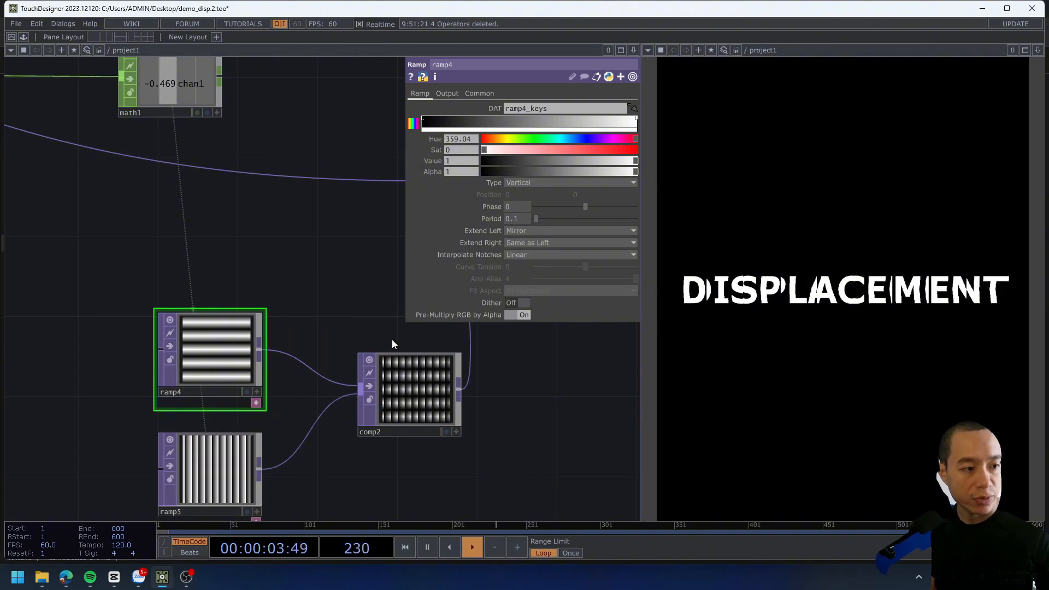
Try a Period of 0.11 on ramp4, restore it to 0.1, and look over the ramp's common output settings.
left_click_drag(322, 244, 221, 219)
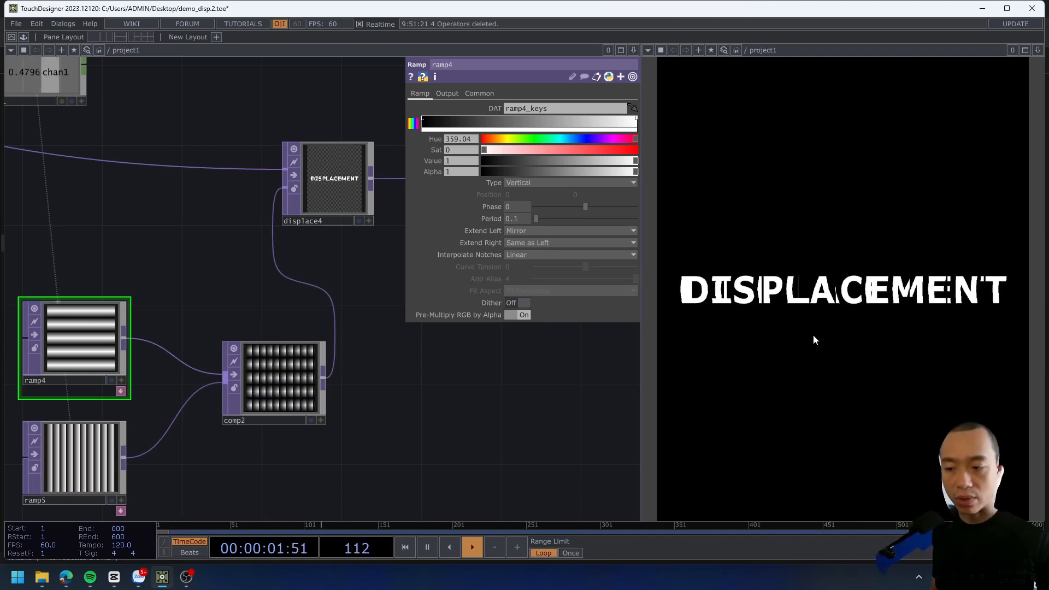
scroll(174, 285, "down", 1)
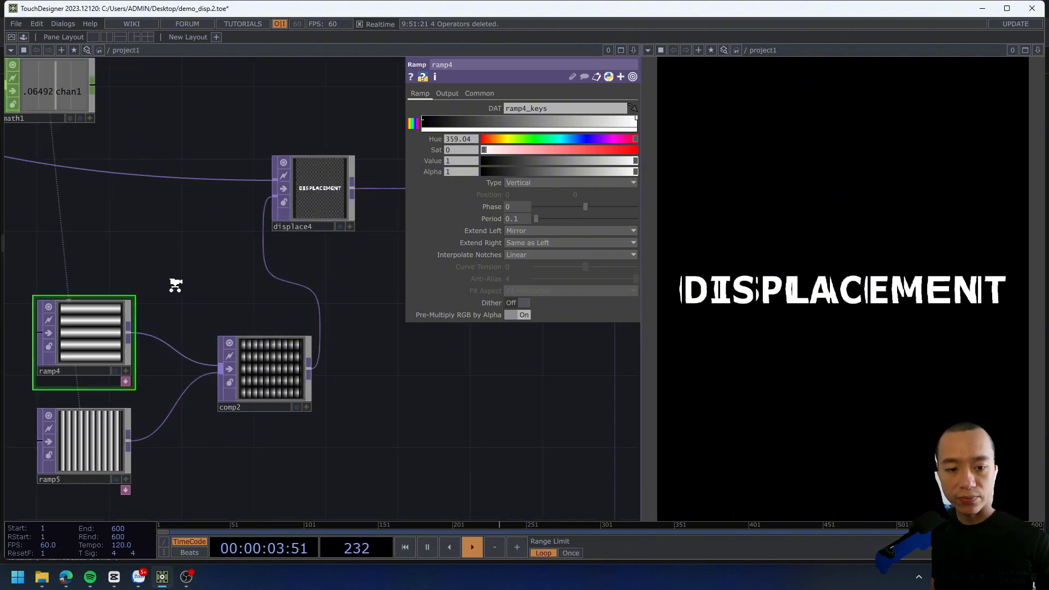
scroll(174, 285, "down", 1)
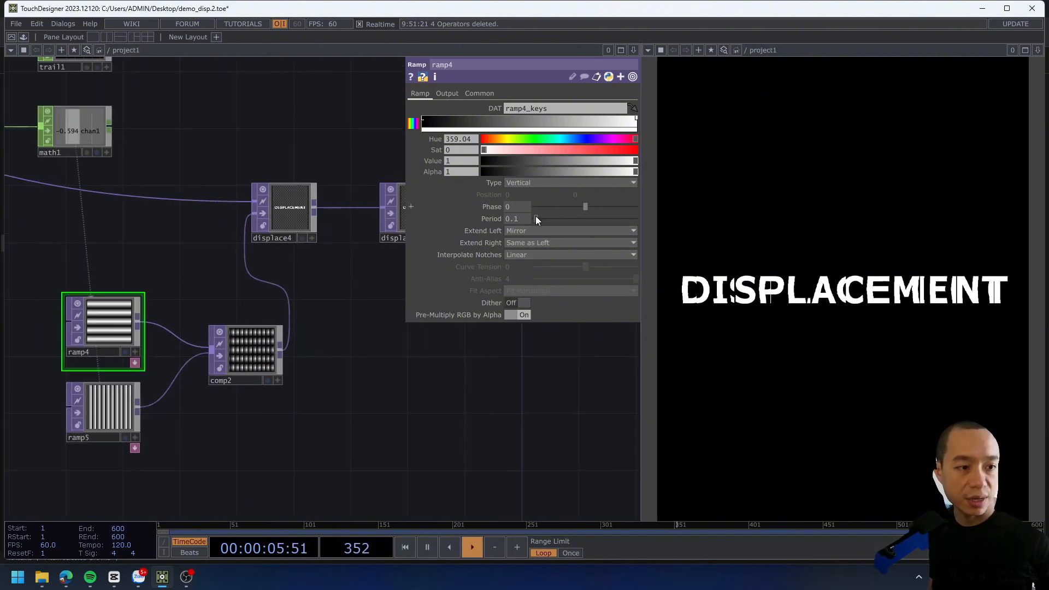
mouse_move(535, 217)
left_mouse_down()
mouse_move(592, 208)
mouse_move(536, 209)
left_mouse_up()
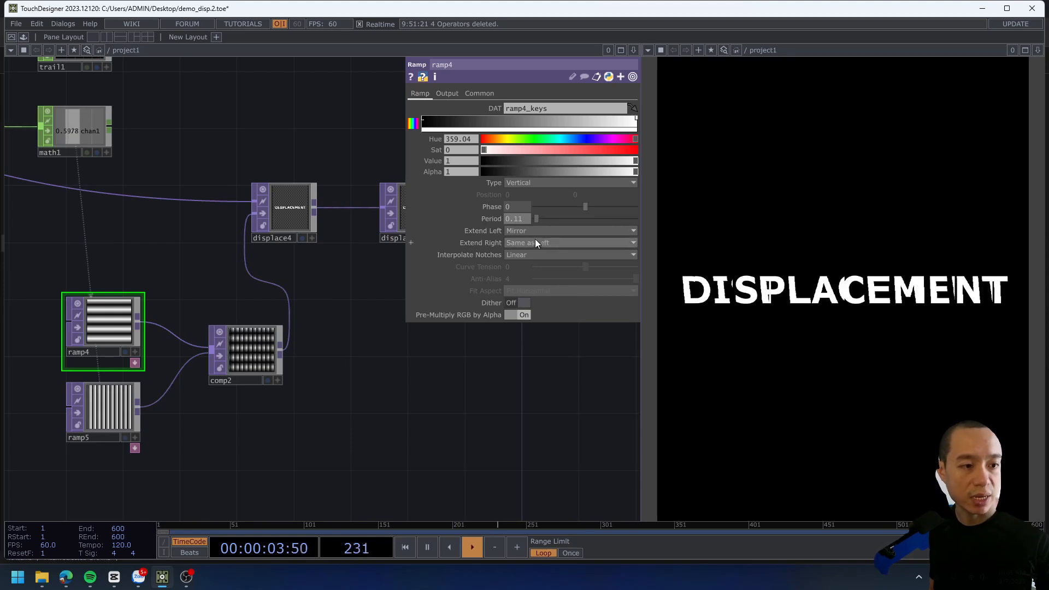
left_click(523, 216)
type("0.1")
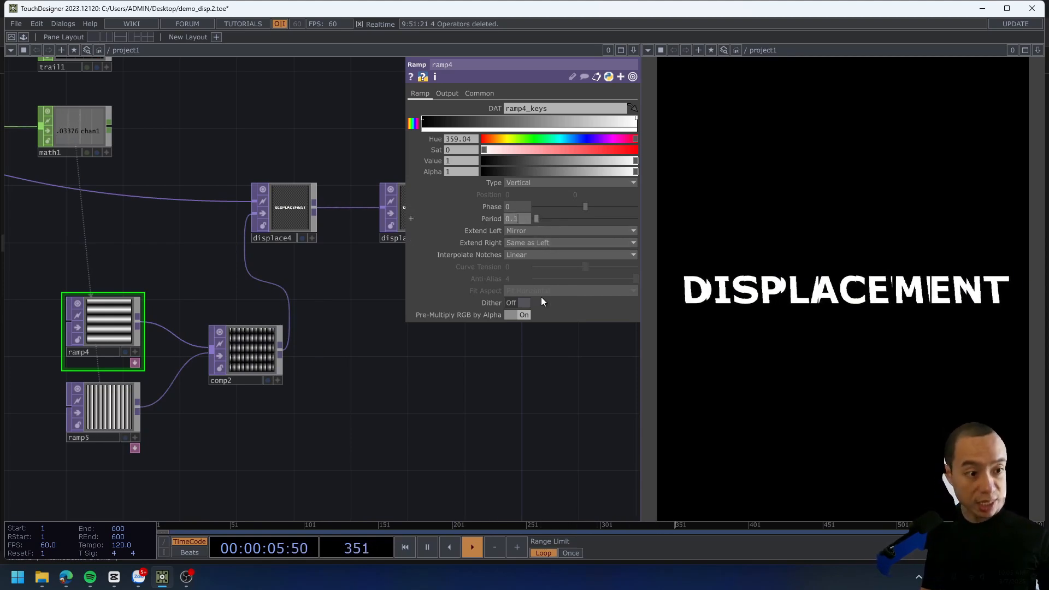
key("Return")
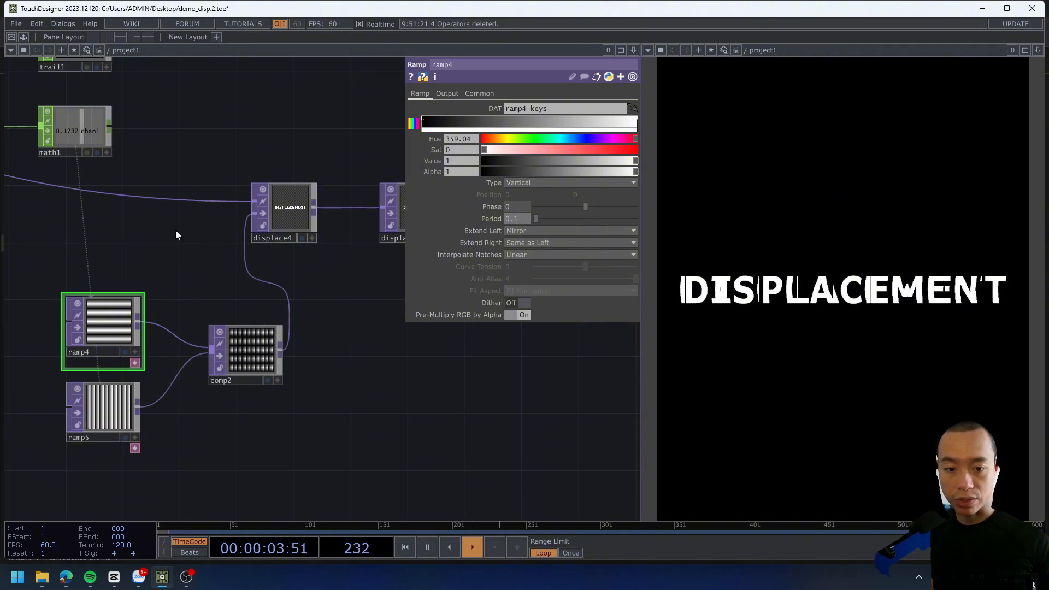
left_click(479, 94)
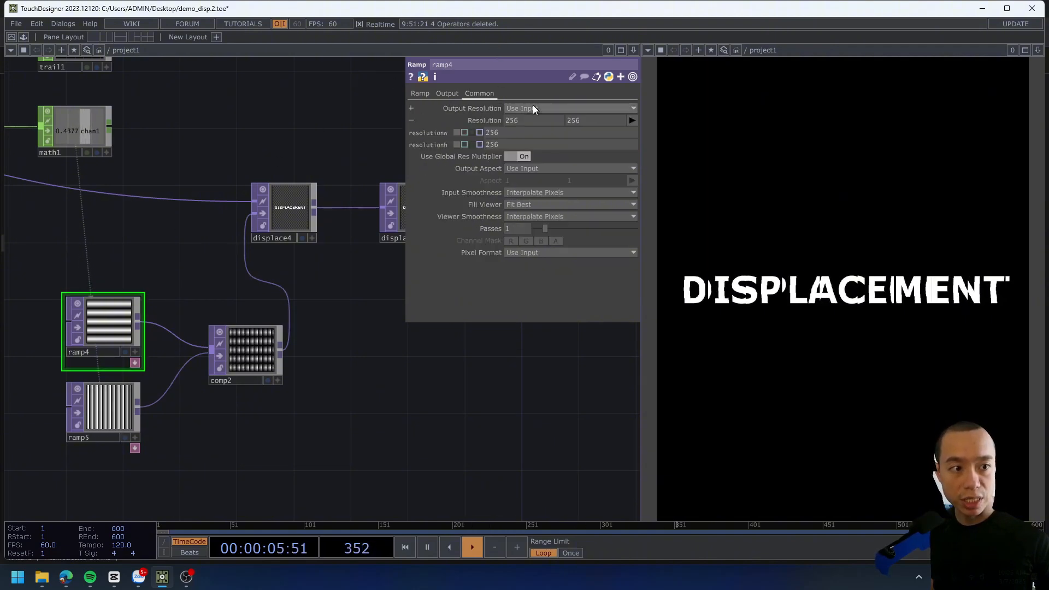
left_click(419, 94)
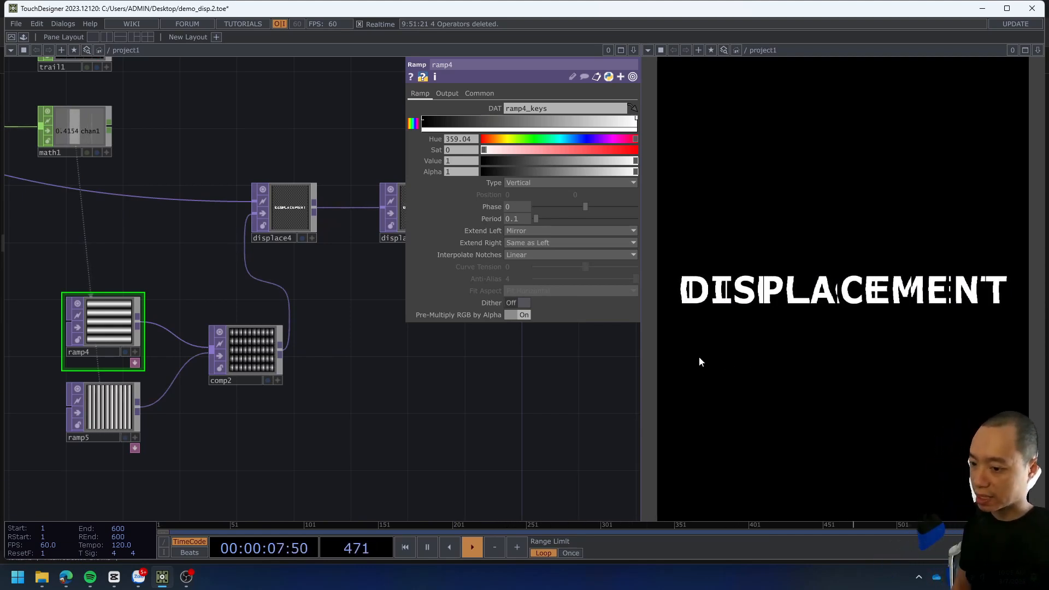
Add a Constant CHOP in the empty network area beside ramp4.
left_click_drag(314, 450, 395, 462)
key("Tab")
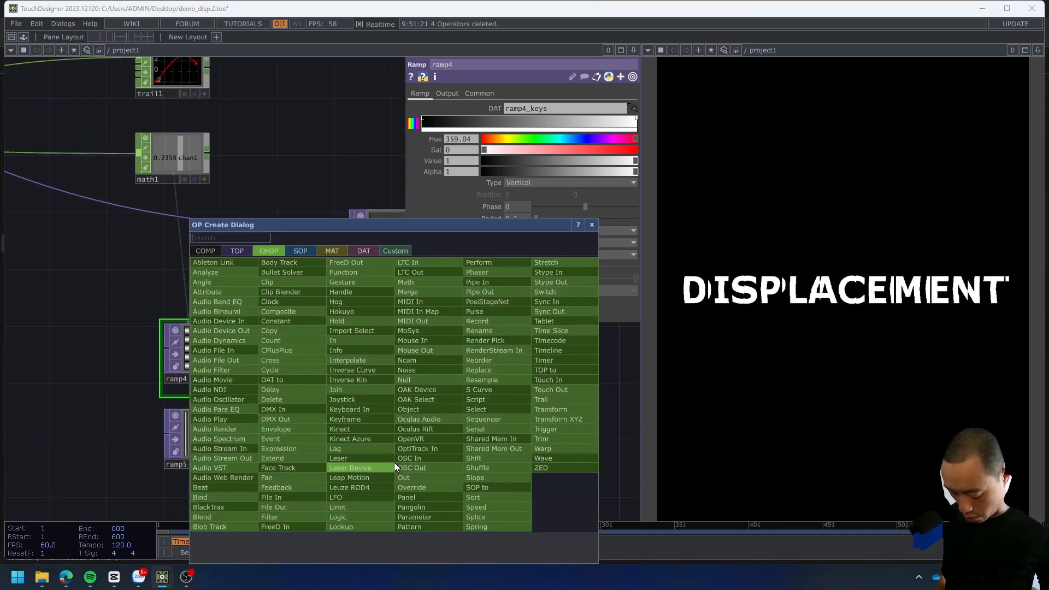
type("con")
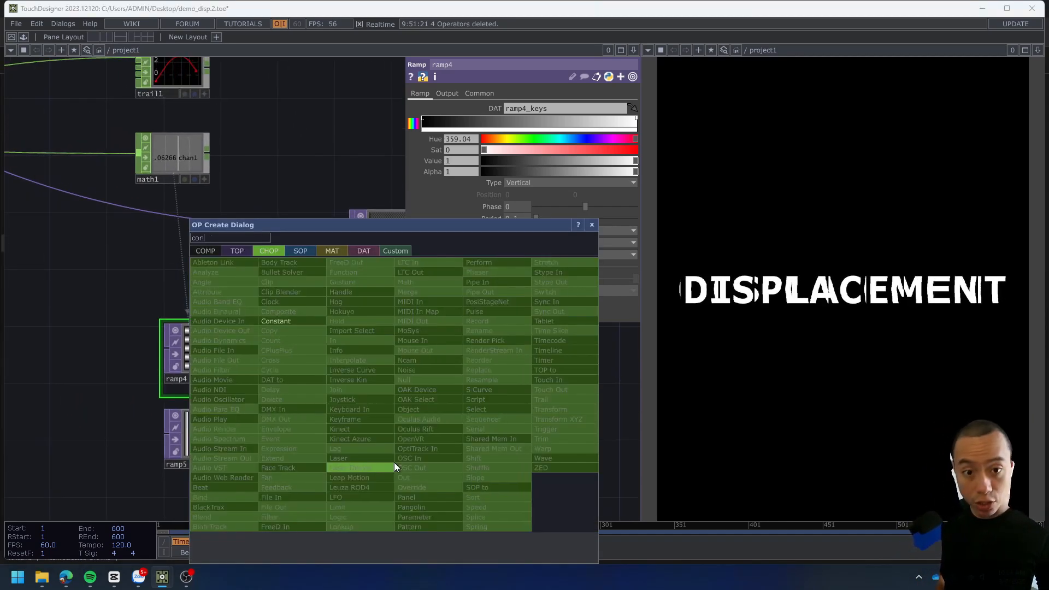
left_click(297, 319)
left_click(58, 332)
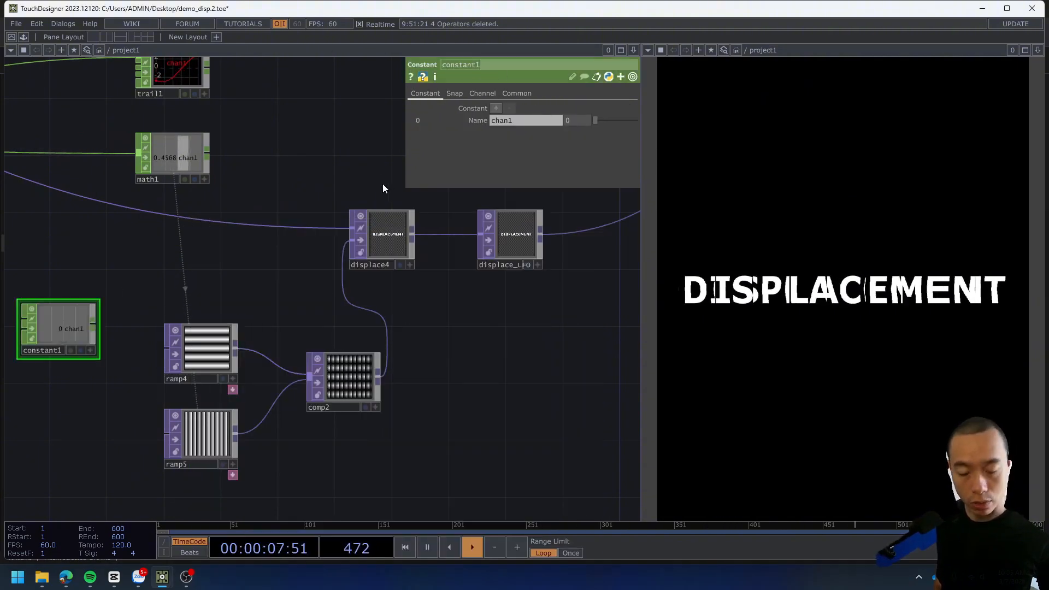
Rename the new Constant CHOP as tile_resolution.
type("tile_")
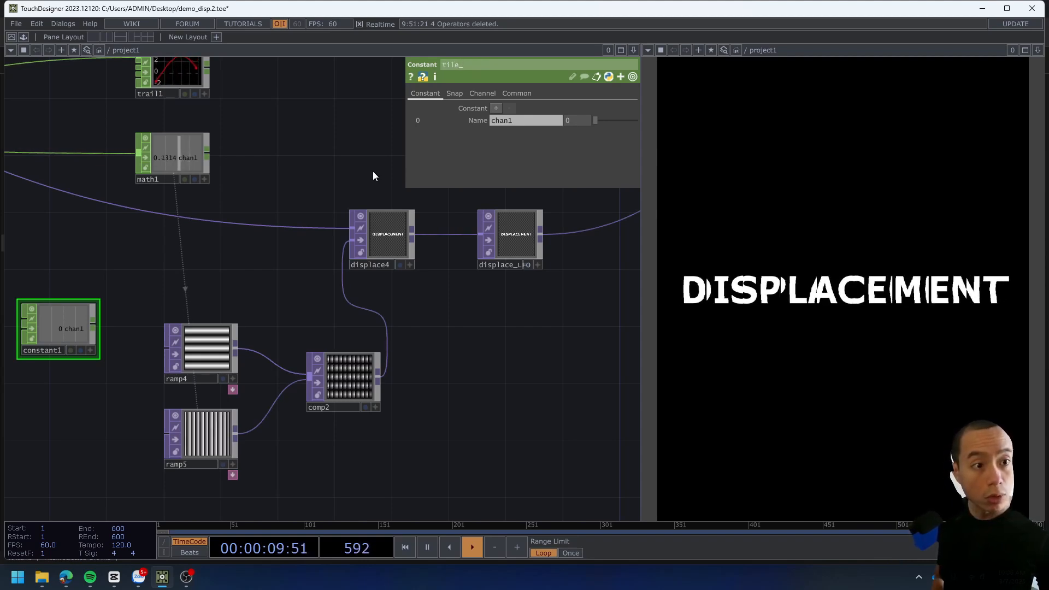
type("reso")
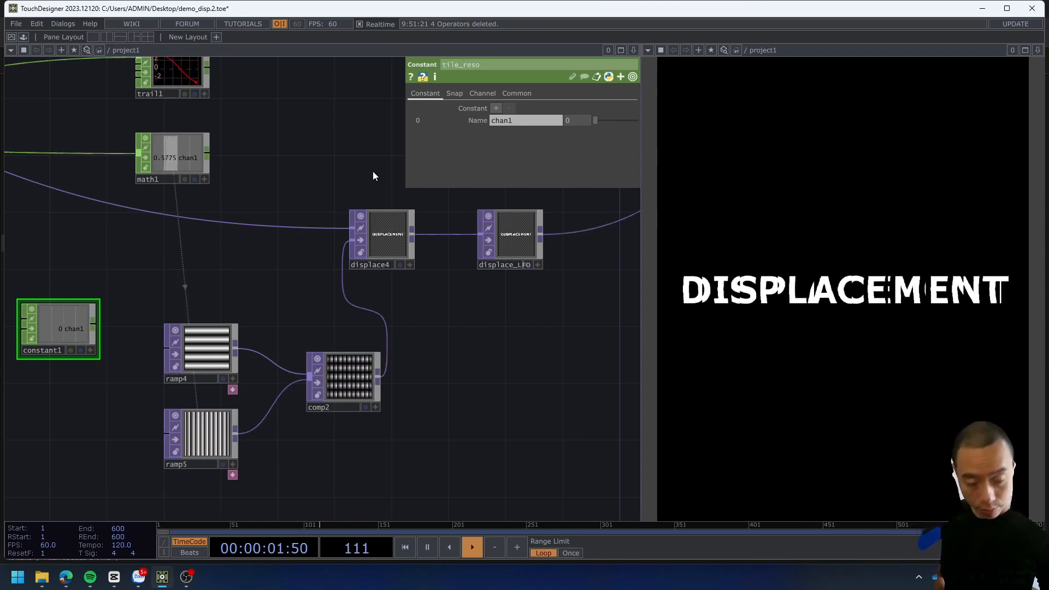
type("l")
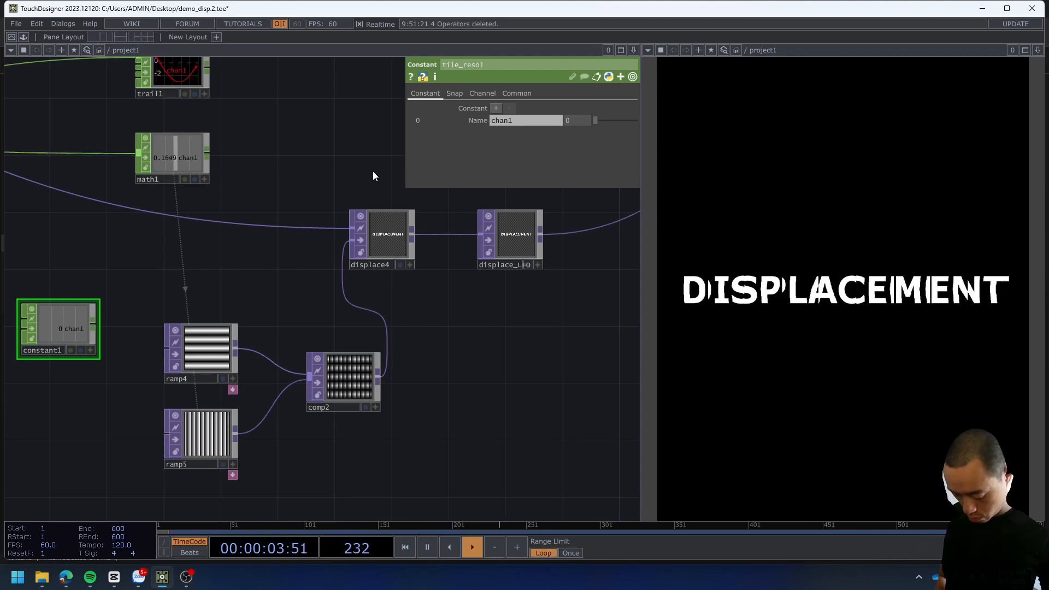
type("ution")
key("Return")
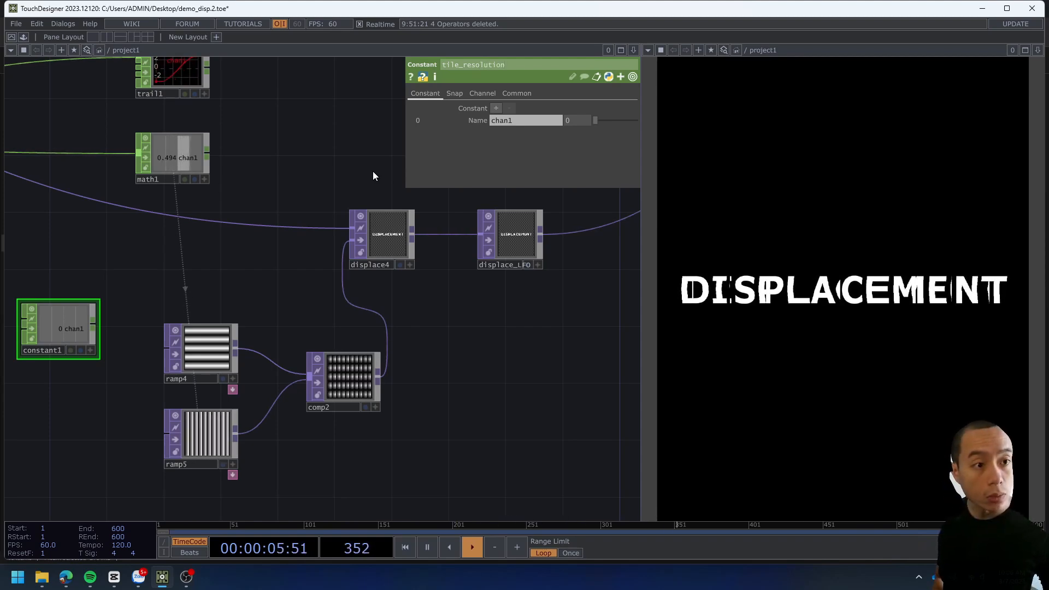
Rename the first channel of the tile_resolution Constant CHOP as xandy.
left_click(518, 120)
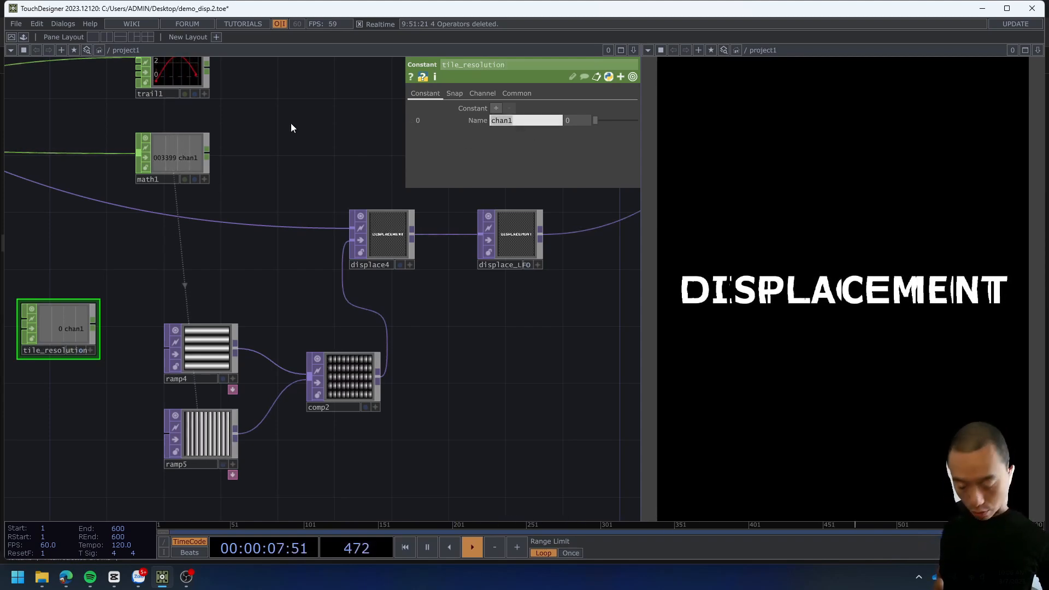
type("xandy")
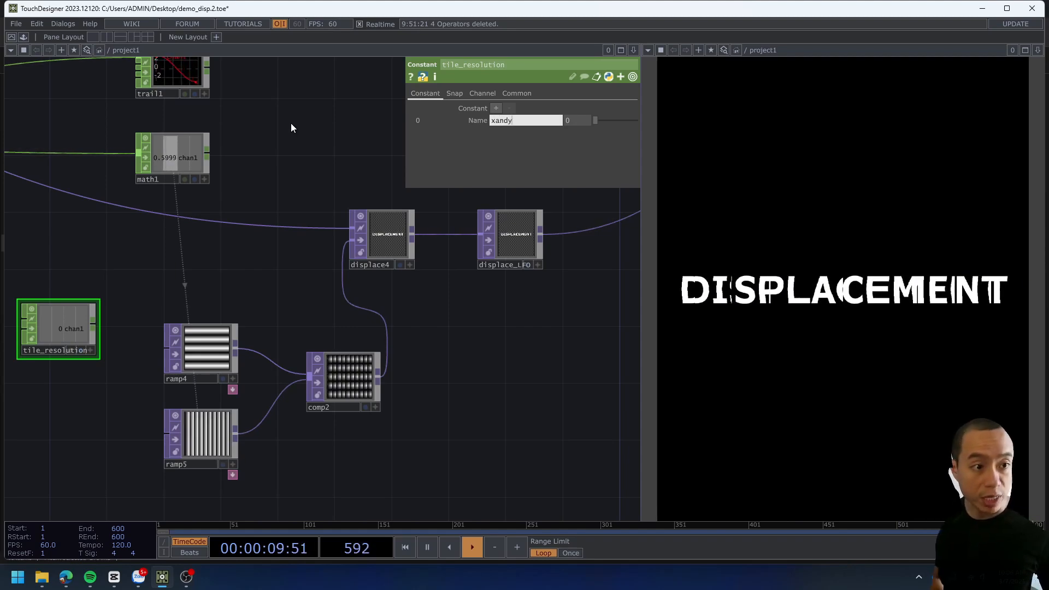
key("Return")
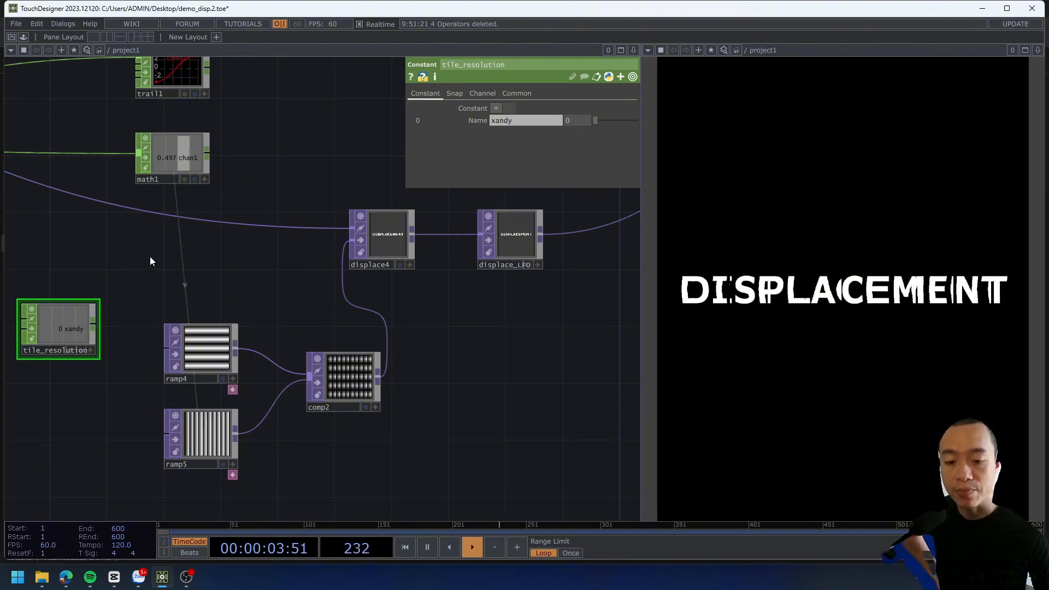
Link both the width and height resolution of ramp4 to the xandy channel of tile_resolution as CHOP references.
left_click(91, 350)
left_click(192, 352)
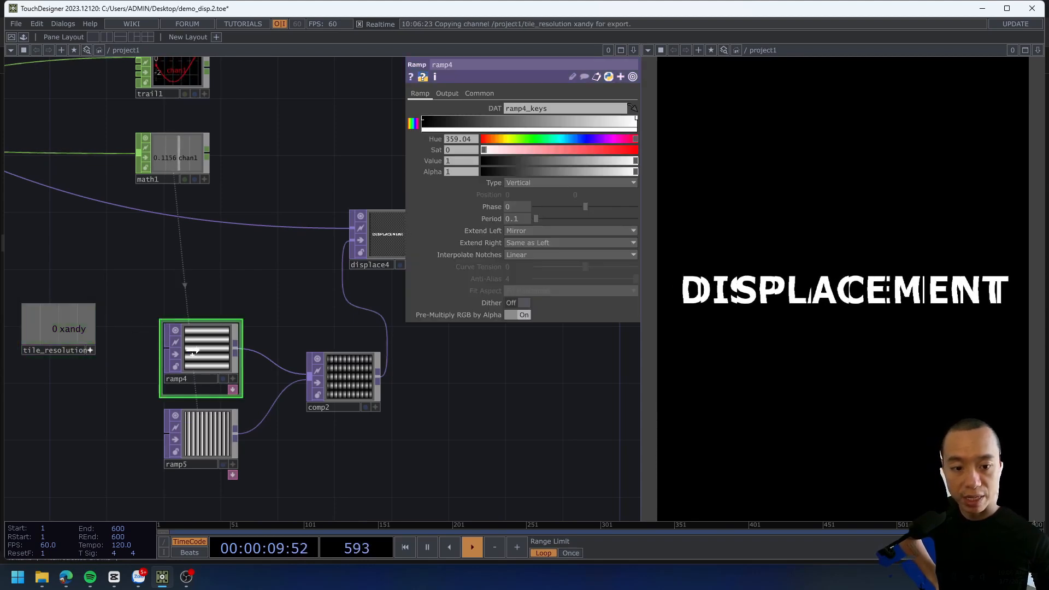
left_click(477, 94)
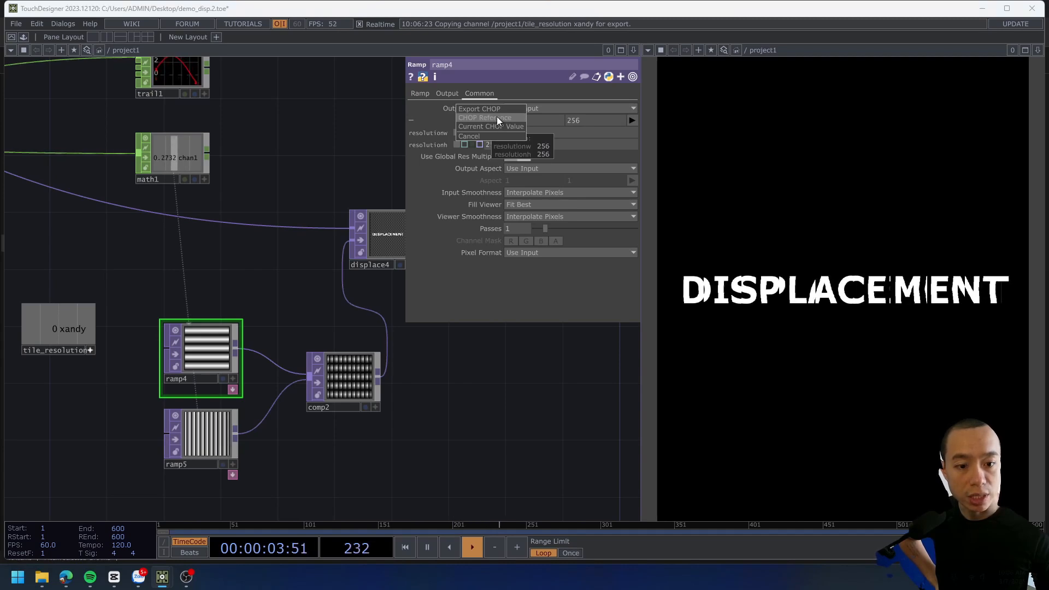
left_click(497, 118)
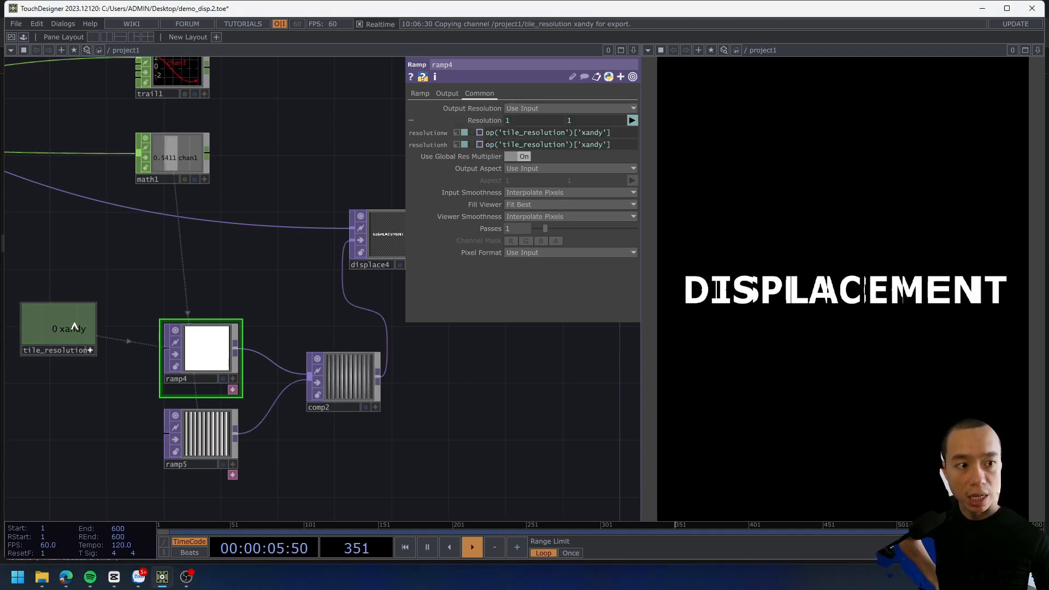
Reference the xandy channel of tile_resolution in the width and height resolution of ramp5.
left_click(207, 455)
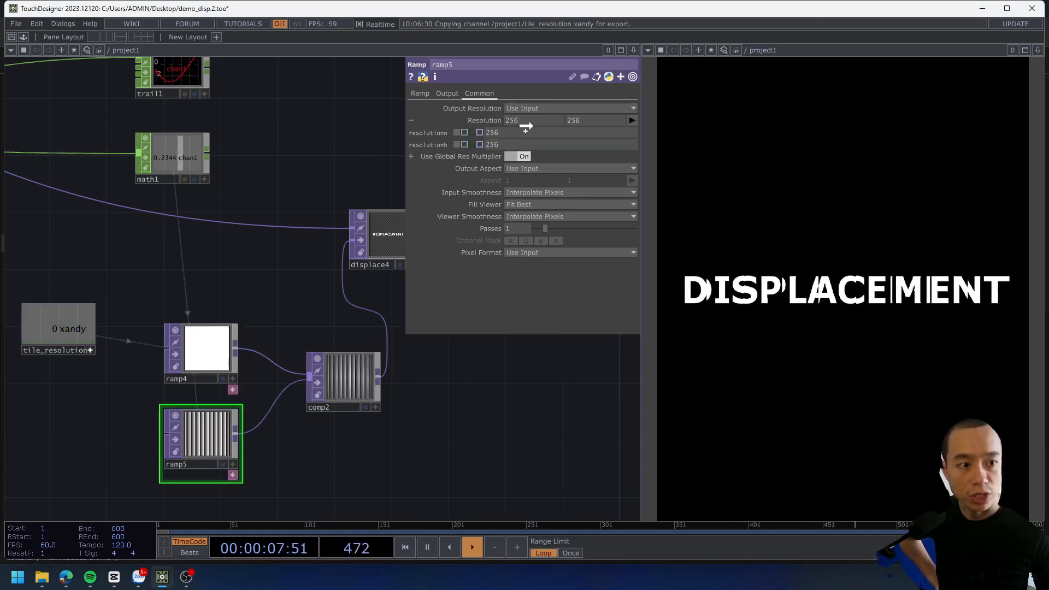
left_click(516, 113)
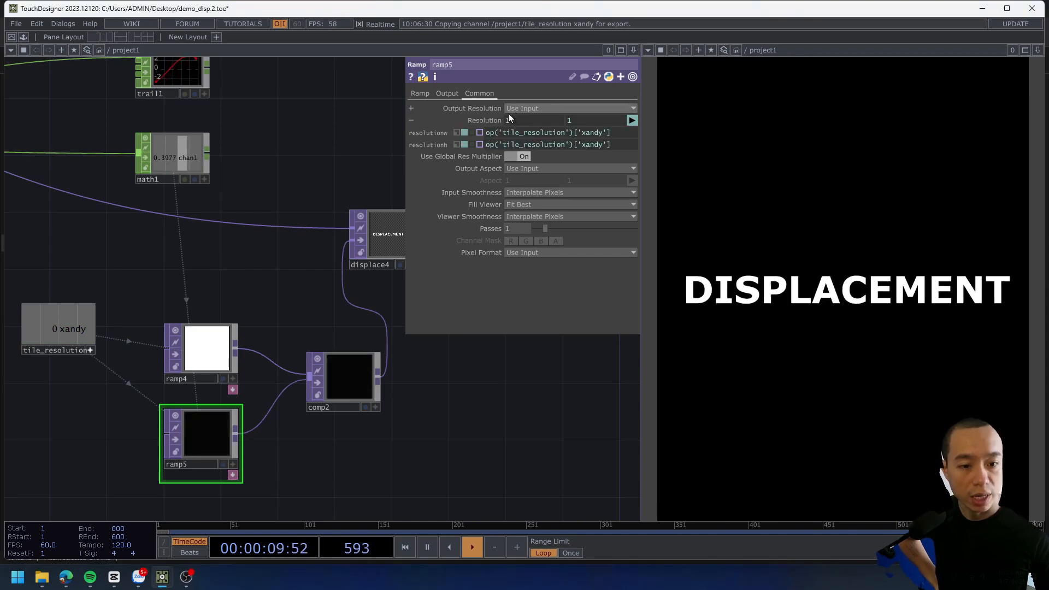
left_click(93, 349)
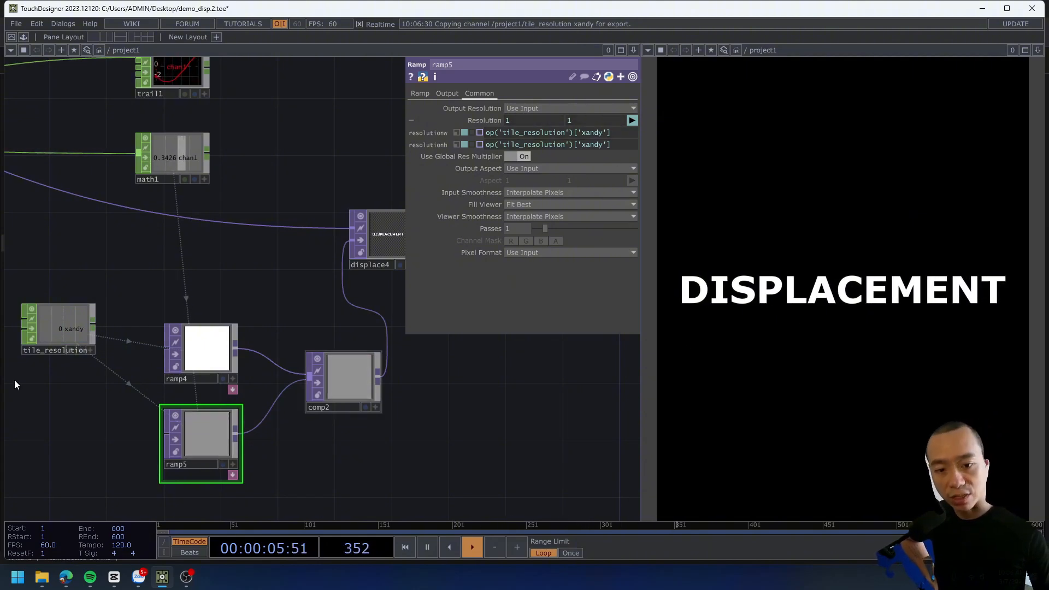
Try a value of 20 for the xandy channel of tile_resolution, and set it to 256.
left_click(75, 326)
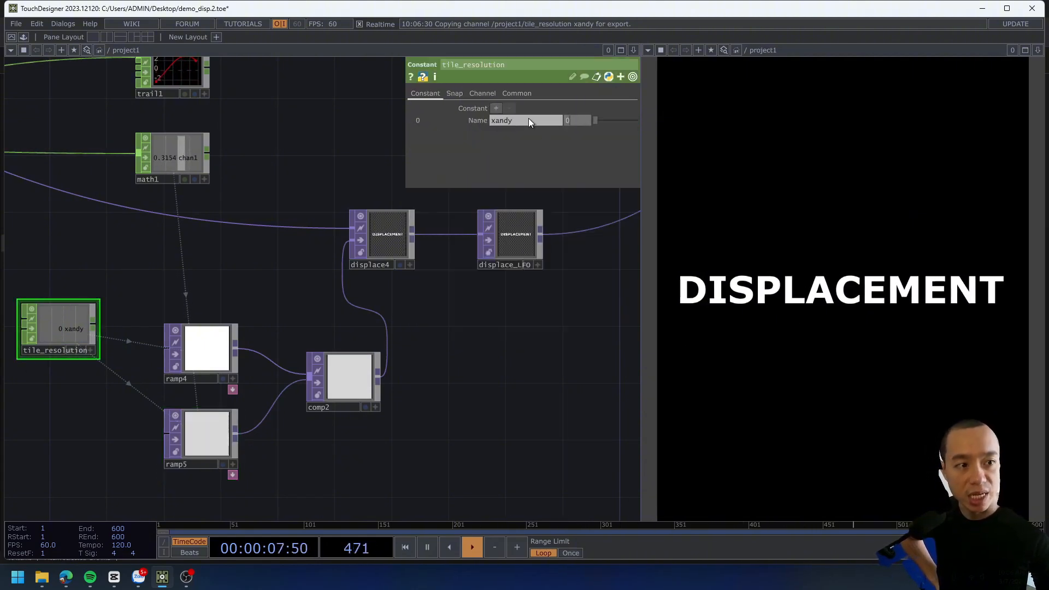
type("20")
key("Return")
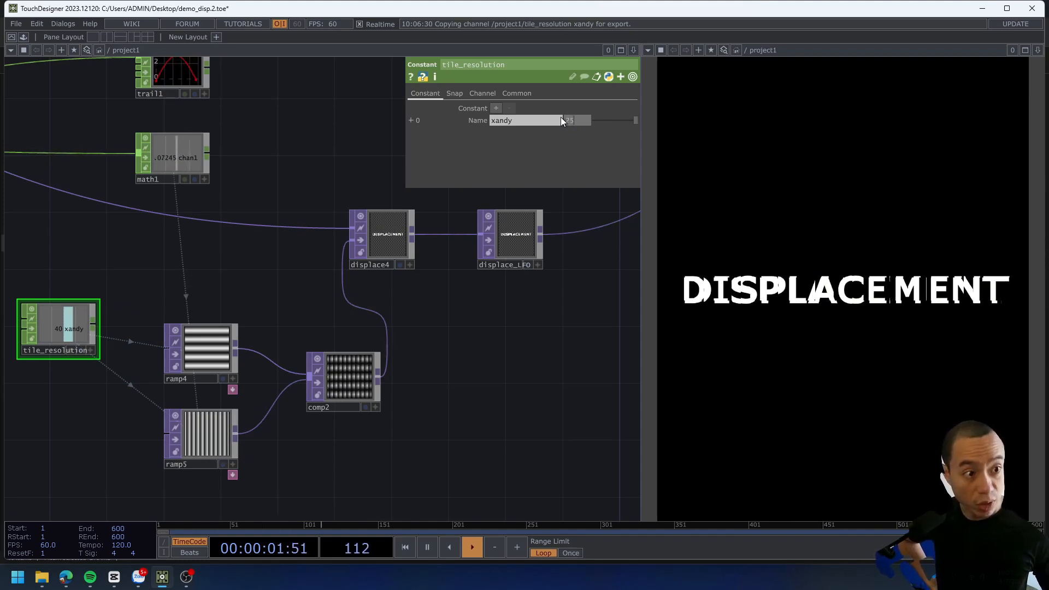
type("6")
key("Return")
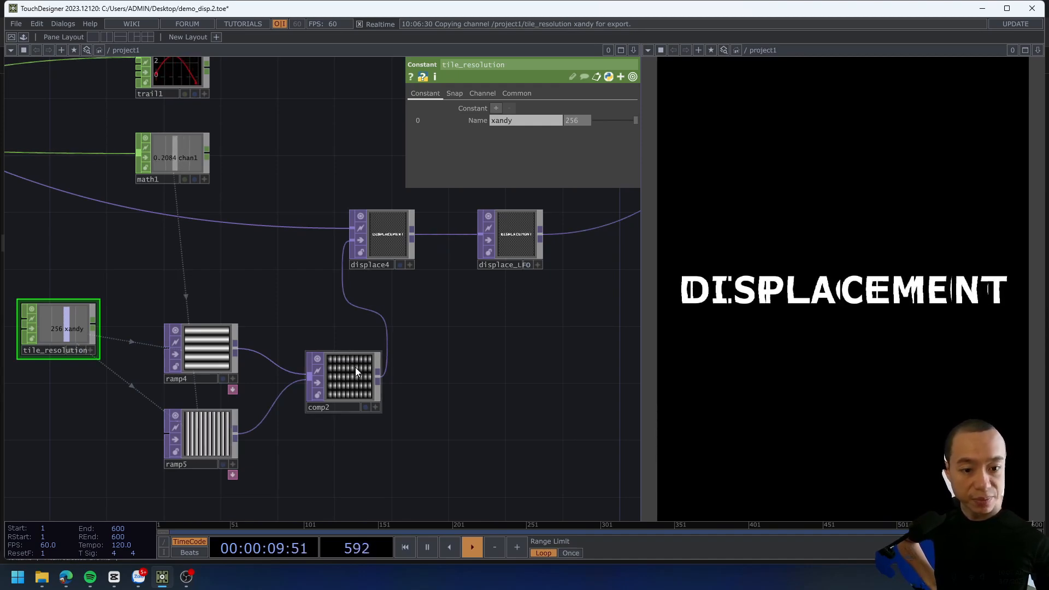
Set both Input Smoothness and Viewer Smoothness of ramp4 to Nearest Pixel.
scroll(396, 264, "up", 5)
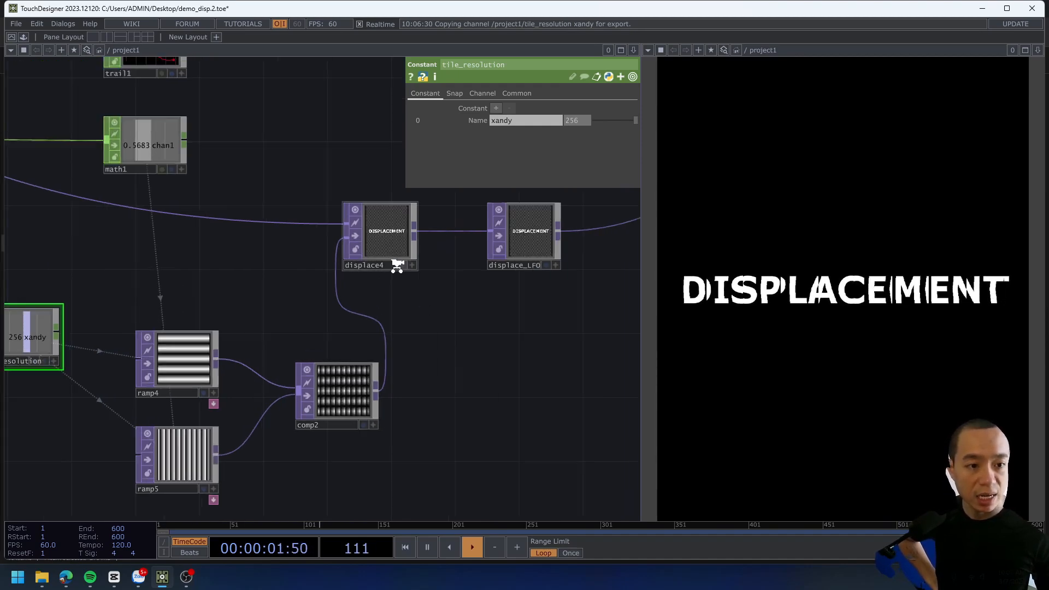
scroll(328, 357, "down", 5)
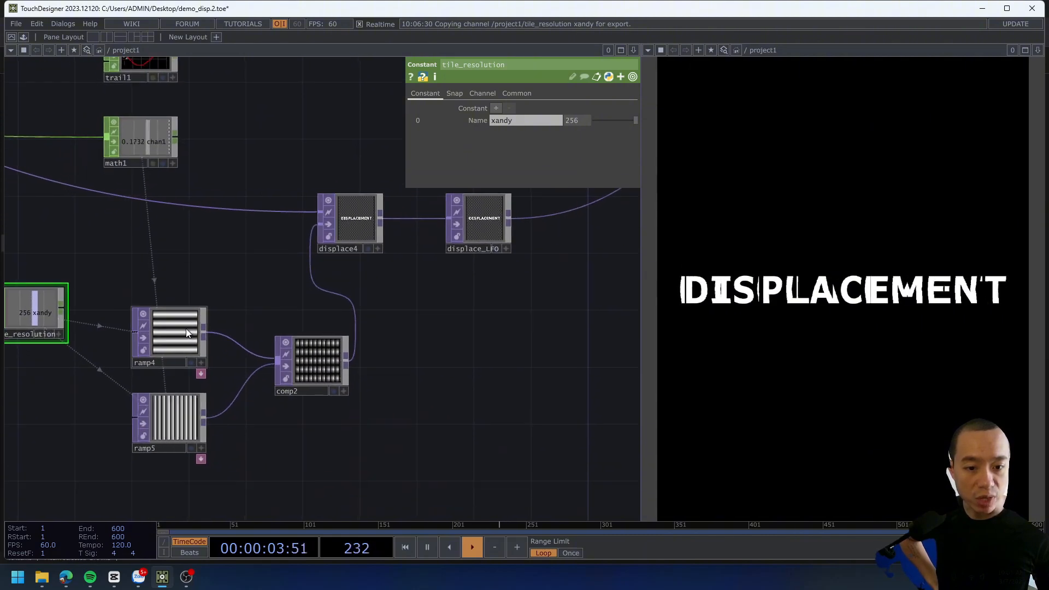
left_click(183, 330)
left_click(417, 94)
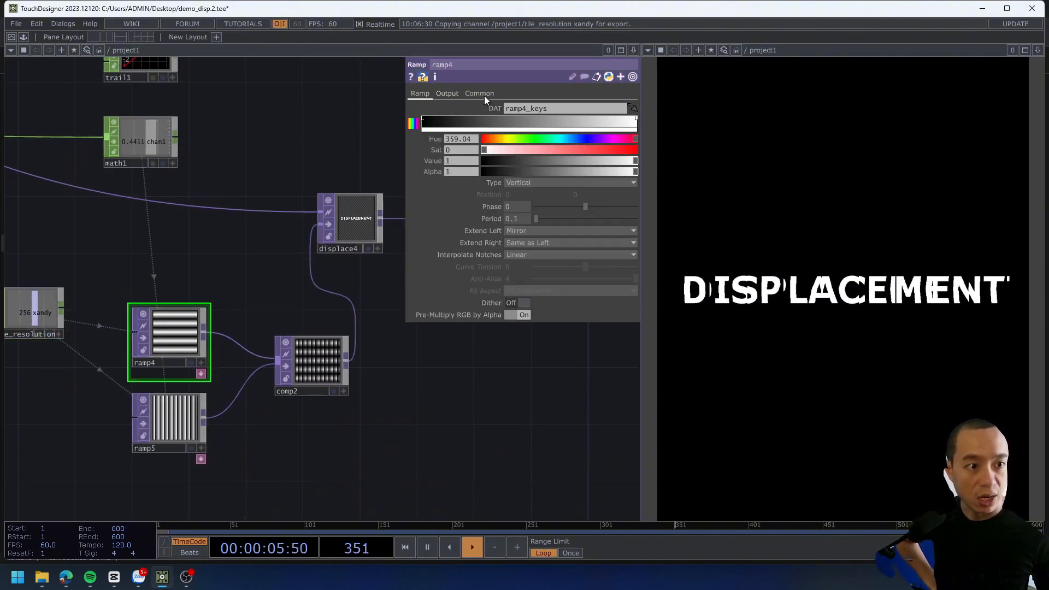
left_click(480, 94)
left_click(520, 195)
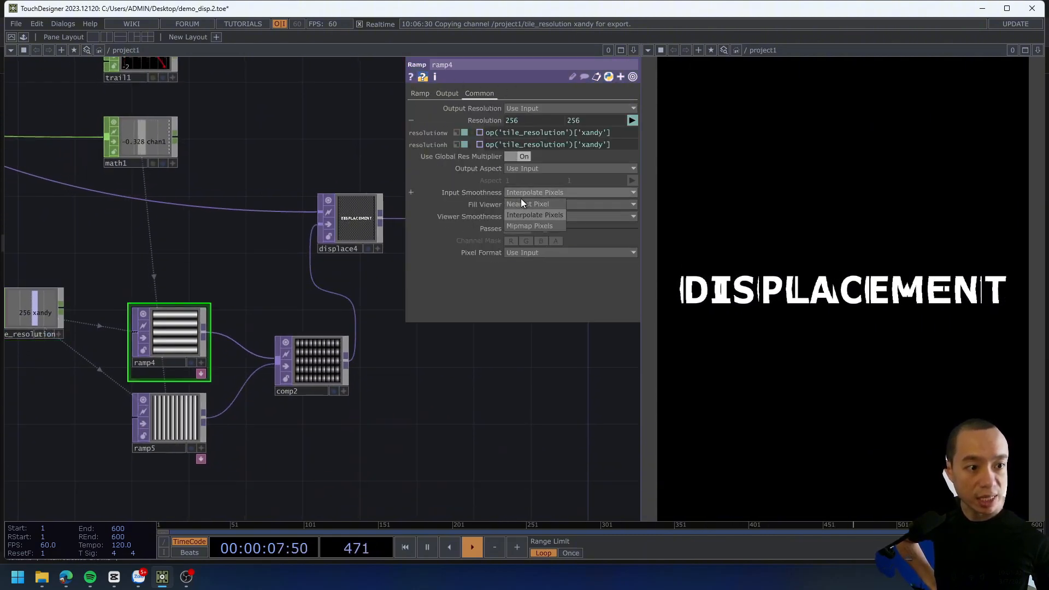
left_click(528, 205)
left_click(529, 215)
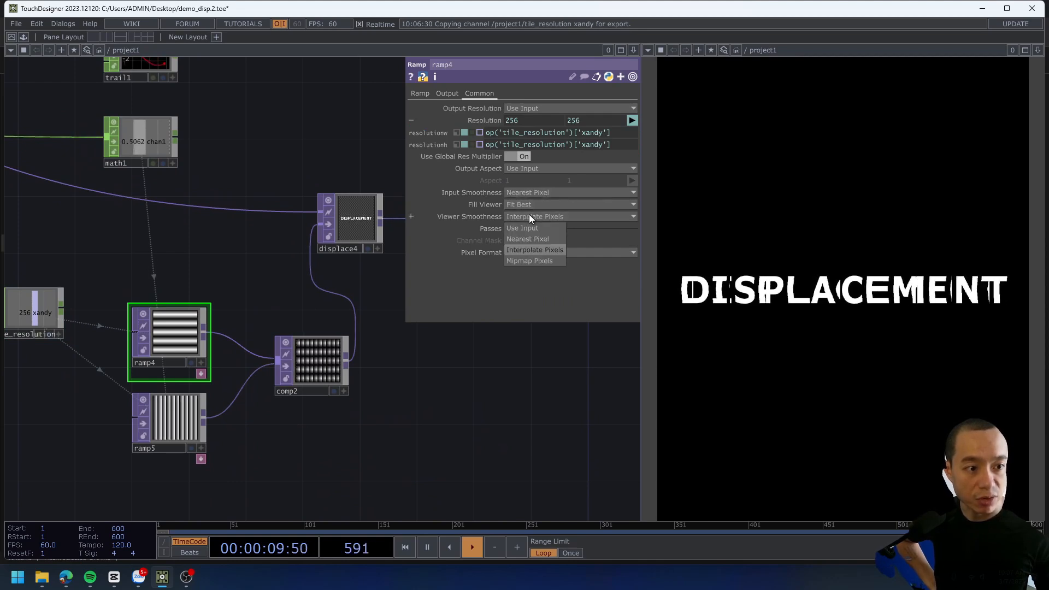
left_click(529, 238)
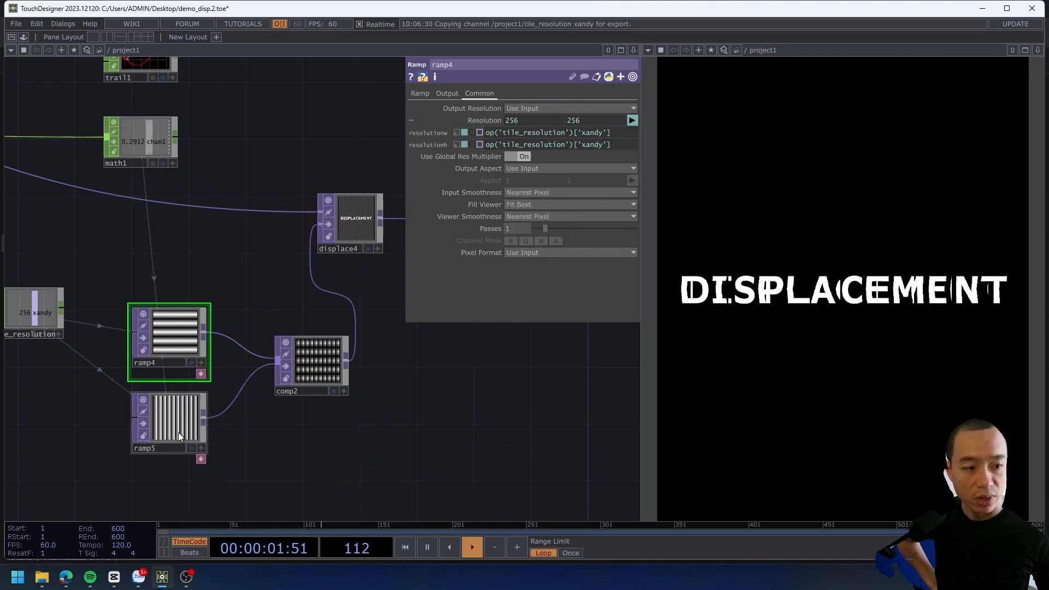
Change the Input Smoothness and Viewer Smoothness of ramp5 to Nearest Pixel.
left_click(523, 192)
left_click(535, 205)
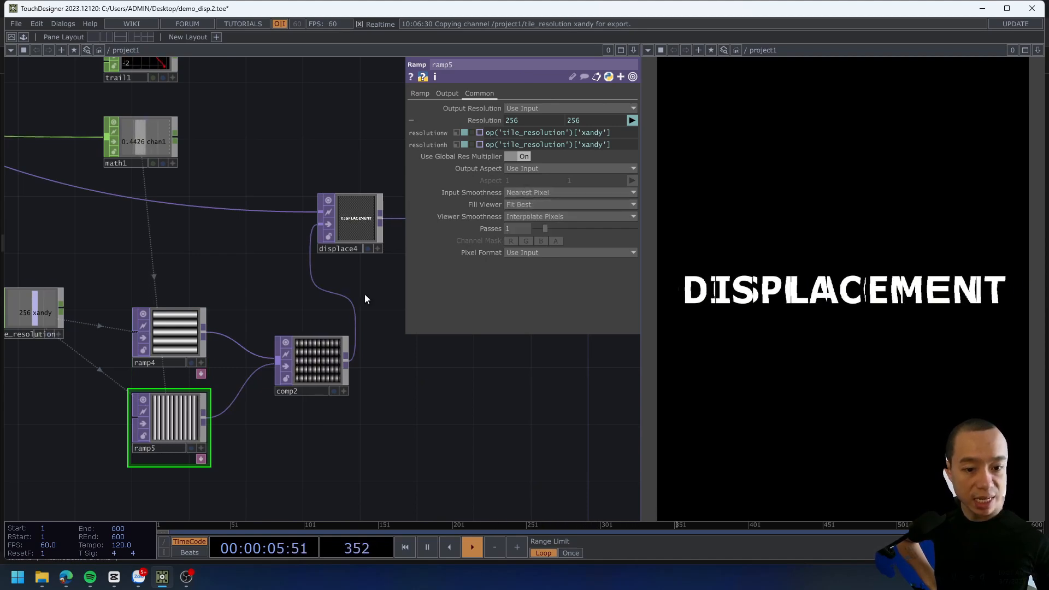
scroll(137, 415, "up", 5)
scroll(207, 347, "down", 3)
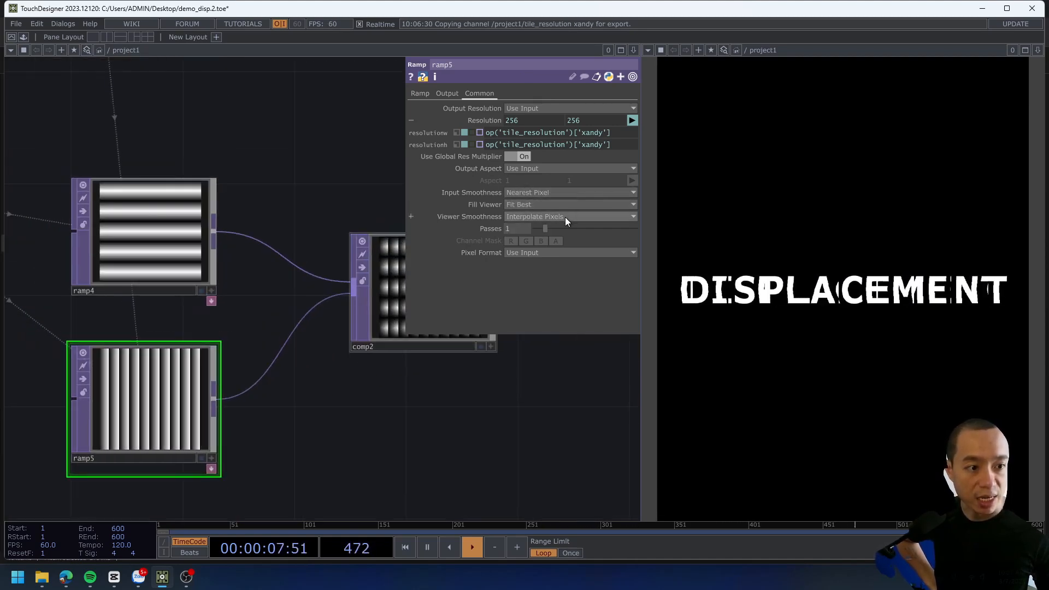
left_click(565, 217)
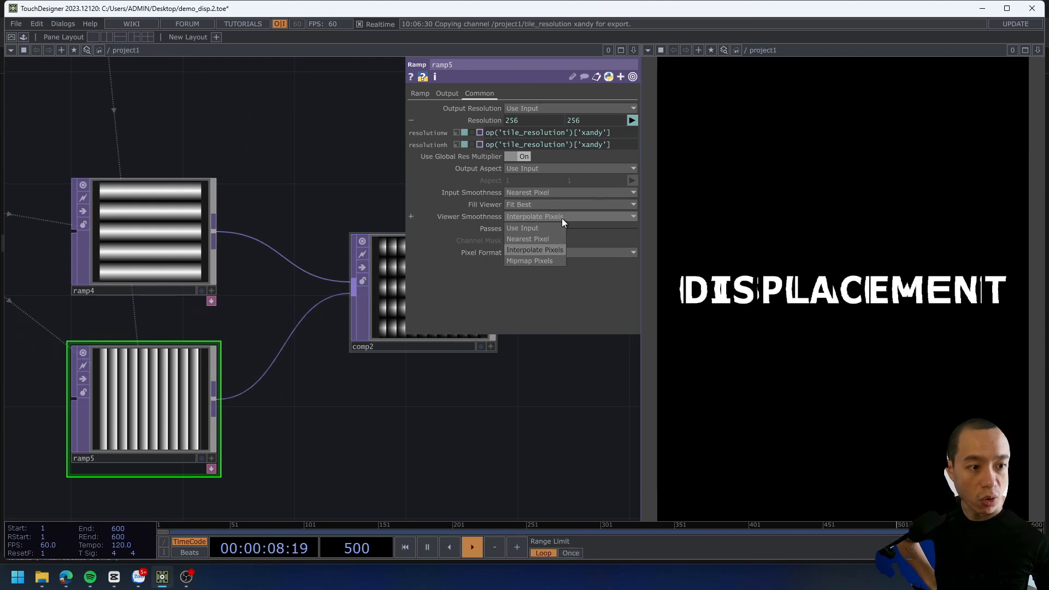
left_click(536, 239)
Switch the Input Smoothness and Viewer Smoothness of the comp2 composite to Nearest Pixel.
left_click_drag(442, 295, 223, 320)
left_click(222, 320)
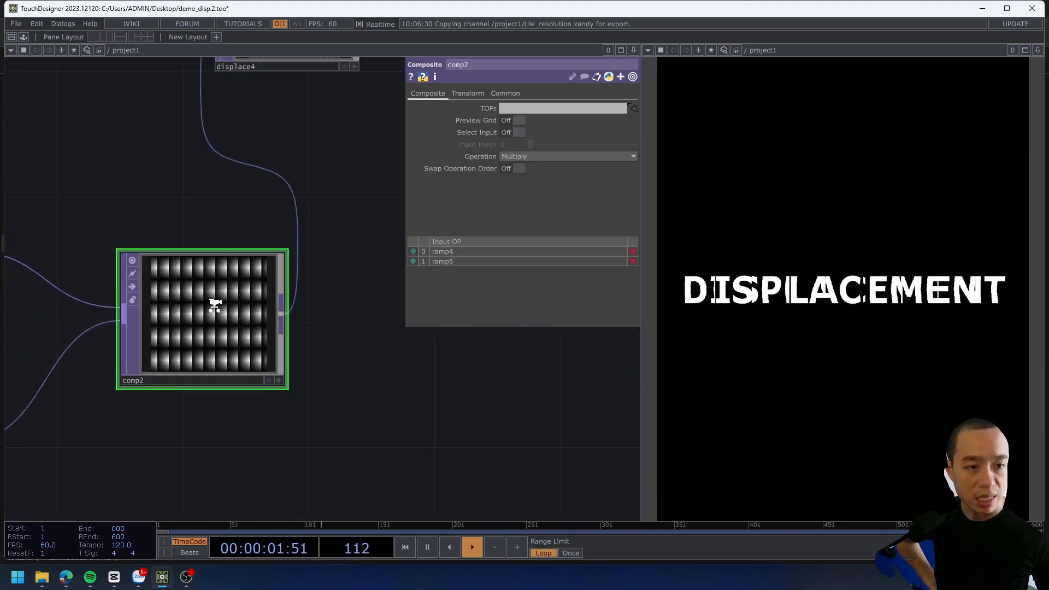
scroll(215, 300, "up", 4)
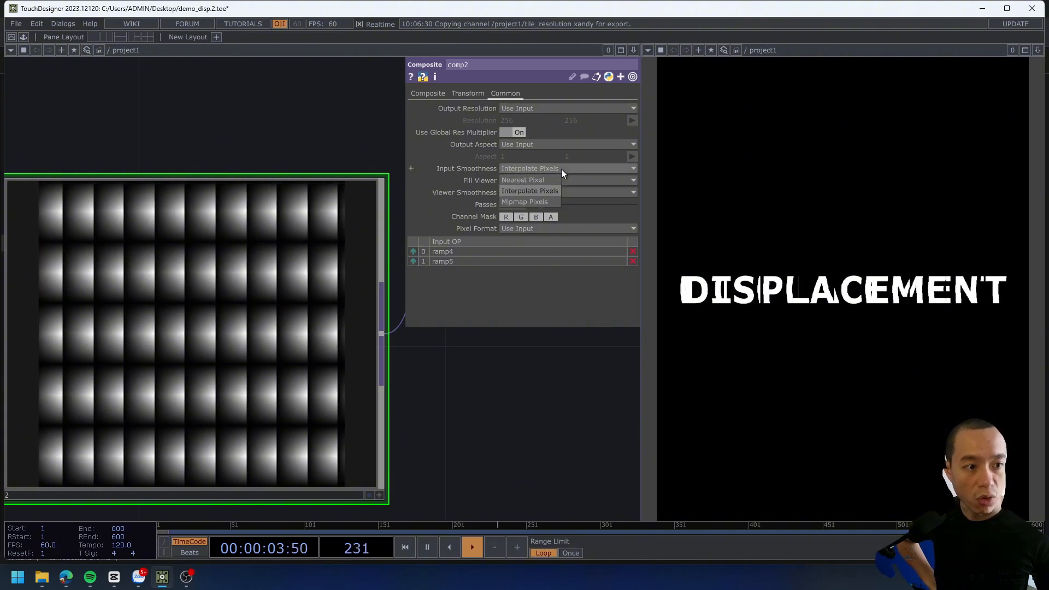
left_click(546, 193)
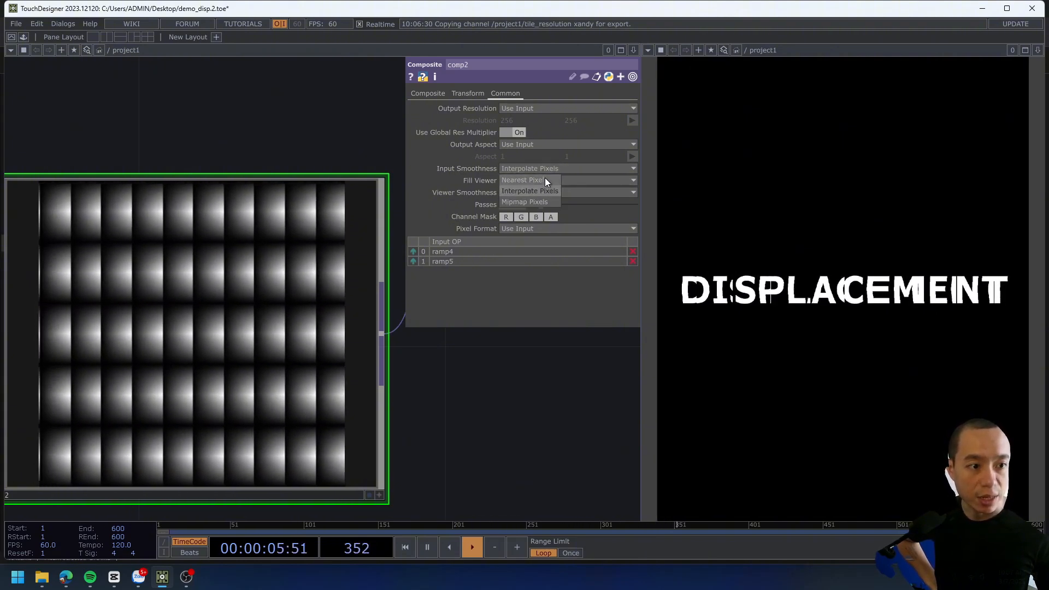
left_click(546, 180)
left_click(540, 192)
left_click(530, 213)
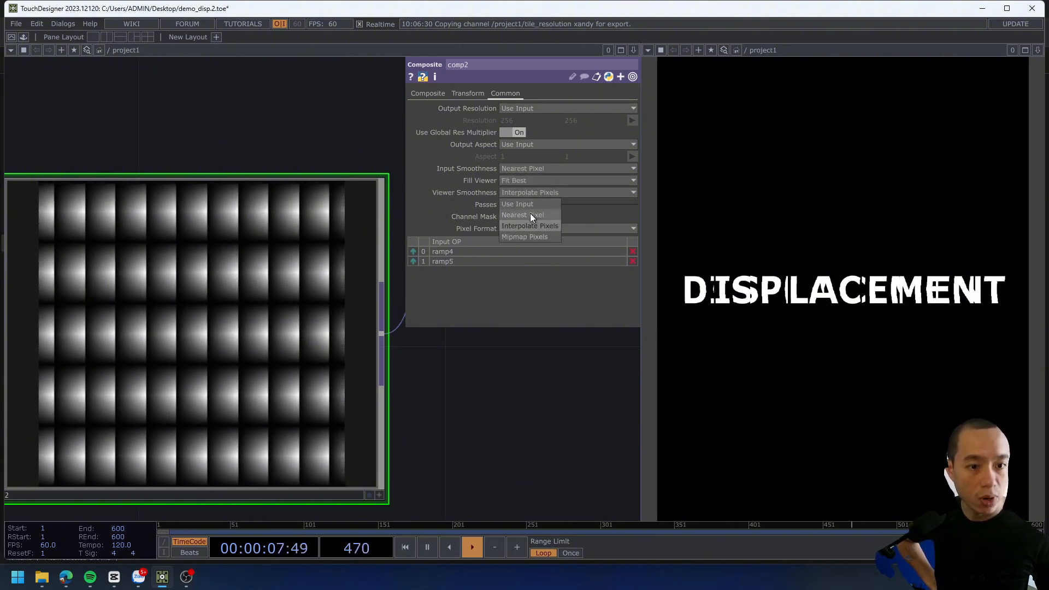
scroll(394, 328, "down", 3)
middle_click_drag(506, 296, 527, 281)
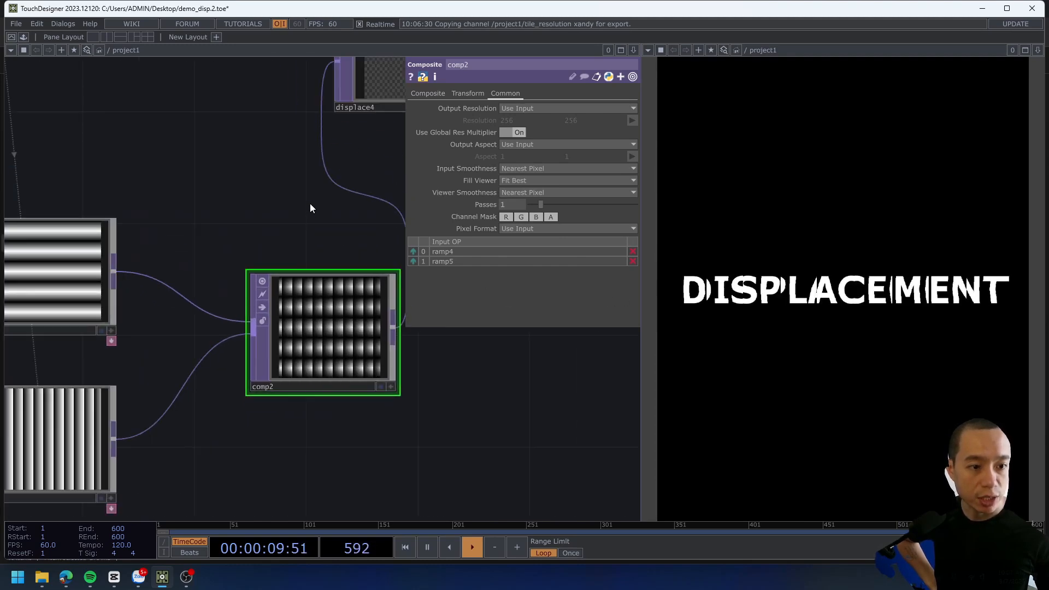
Set the Input Smoothness of displace4 to Nearest Pixel.
left_click_drag(265, 254, 132, 401)
scroll(283, 210, "up", 4)
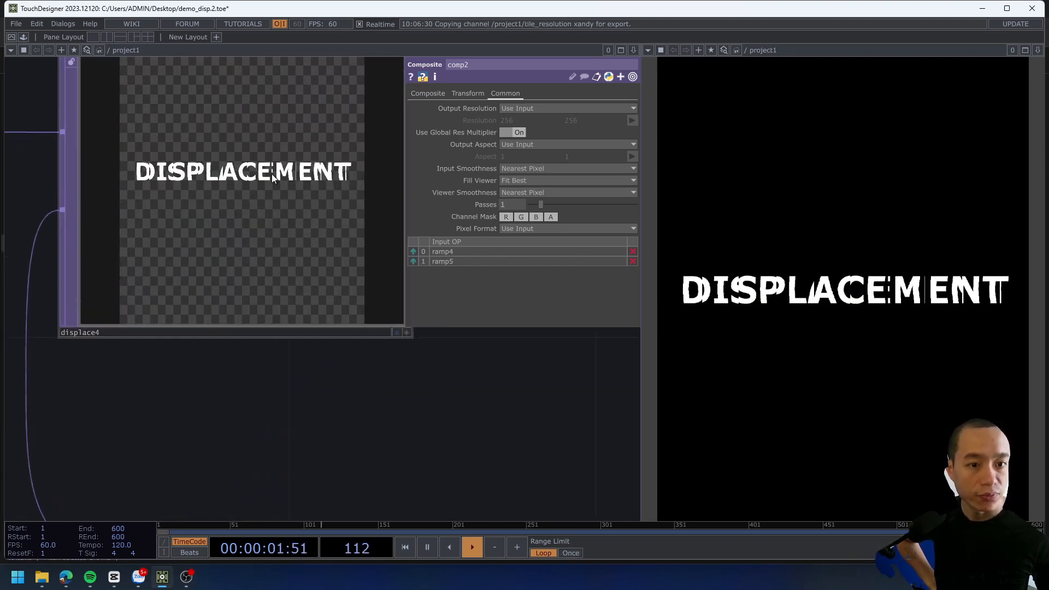
left_click(271, 174)
left_click(458, 93)
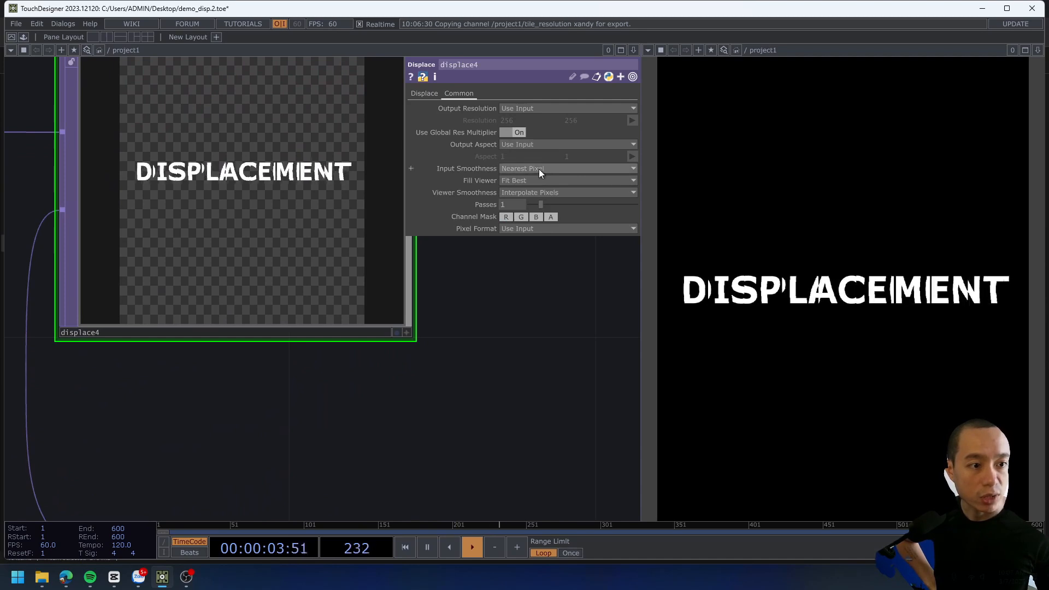
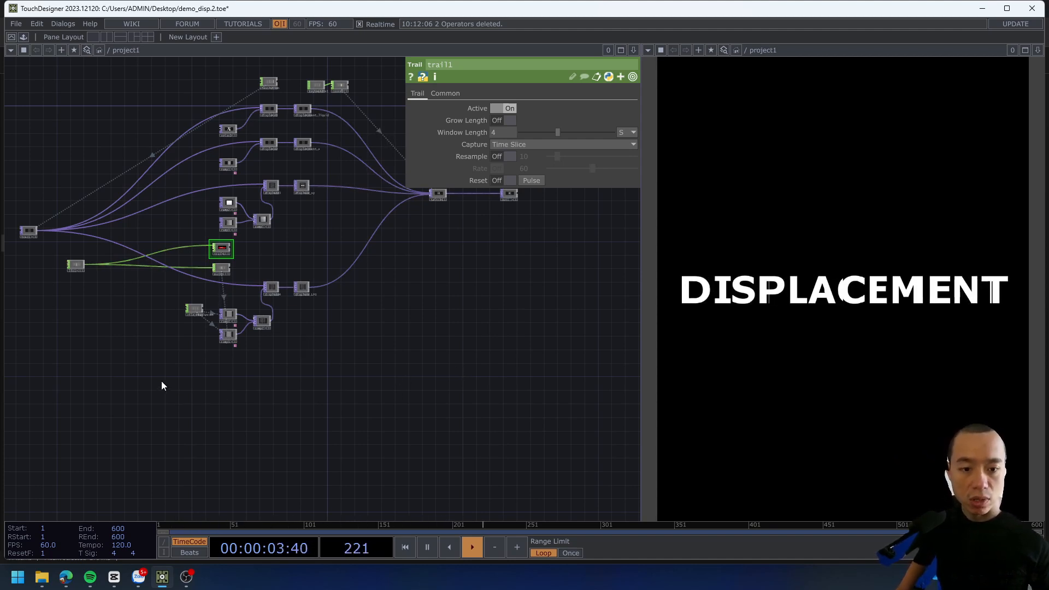
Duplicate the text1 TOP and place the copy in the empty network area below the existing branches.
left_click(30, 233)
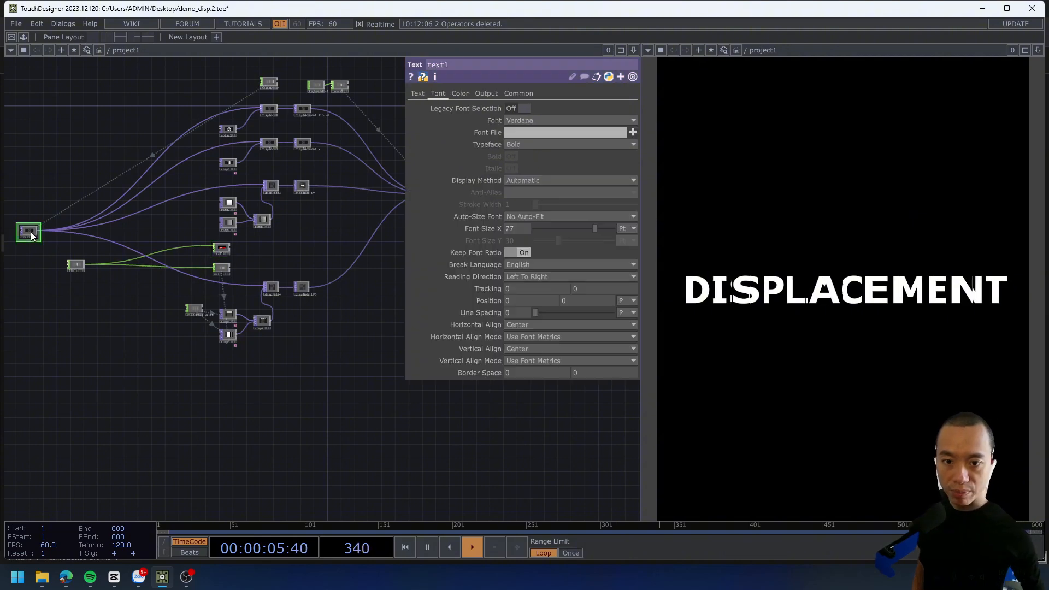
key("ctrl+c")
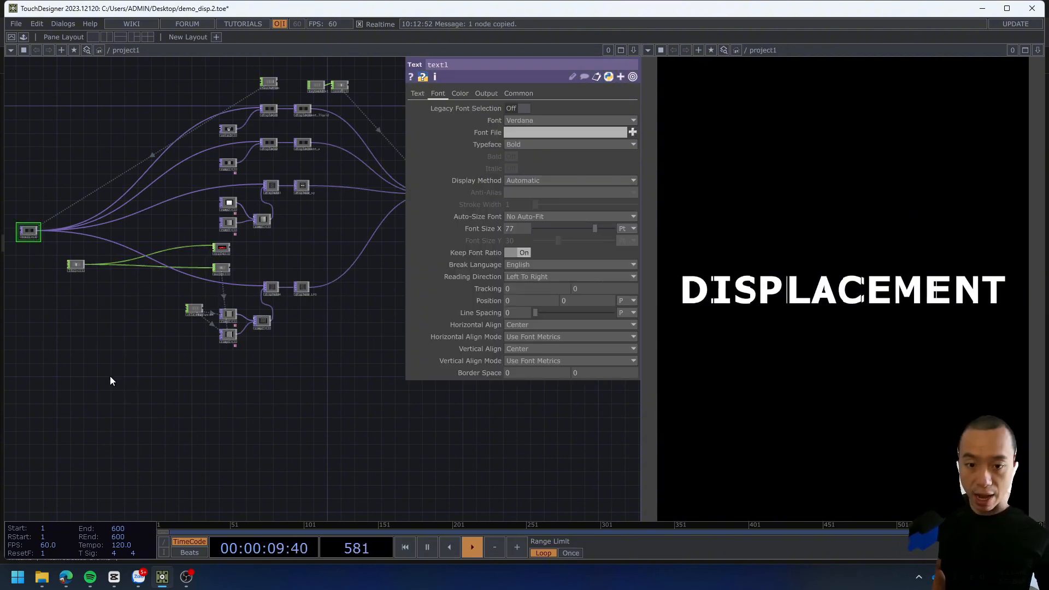
key("ctrl+v")
left_click_drag(25, 248, 36, 391)
scroll(71, 351, "up", 3)
left_click_drag(95, 367, 139, 381)
Examine the tile_resolution and ramp nodes of the LFO branch and the copied text node in the network.
scroll(297, 352, "down", 2)
left_click_drag(217, 329, 104, 301)
scroll(321, 308, "up", 6)
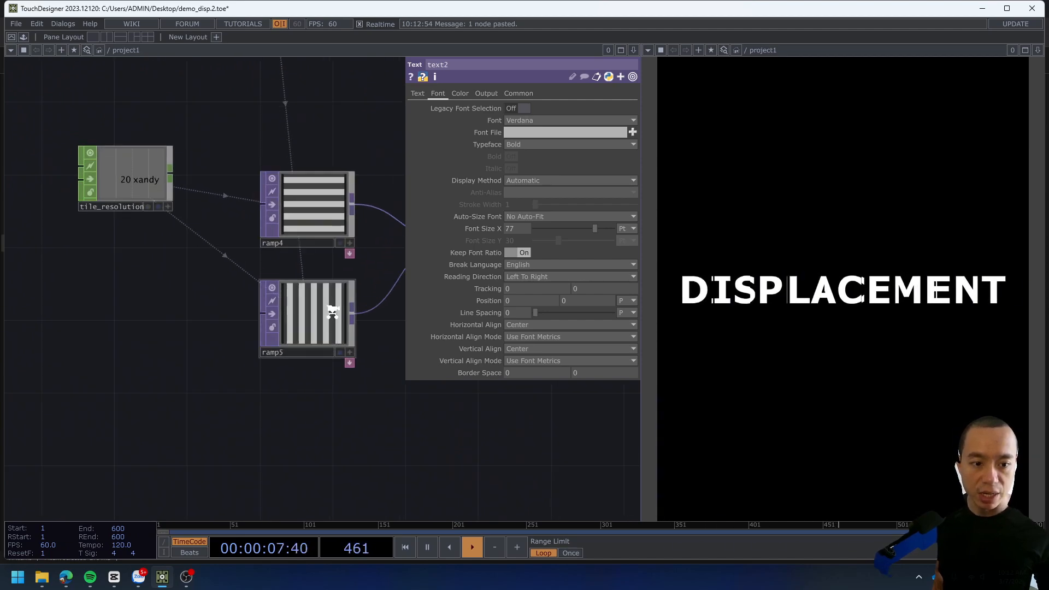
scroll(332, 311, "down", 6)
left_click_drag(163, 248, 214, 241)
scroll(239, 252, "up", 6)
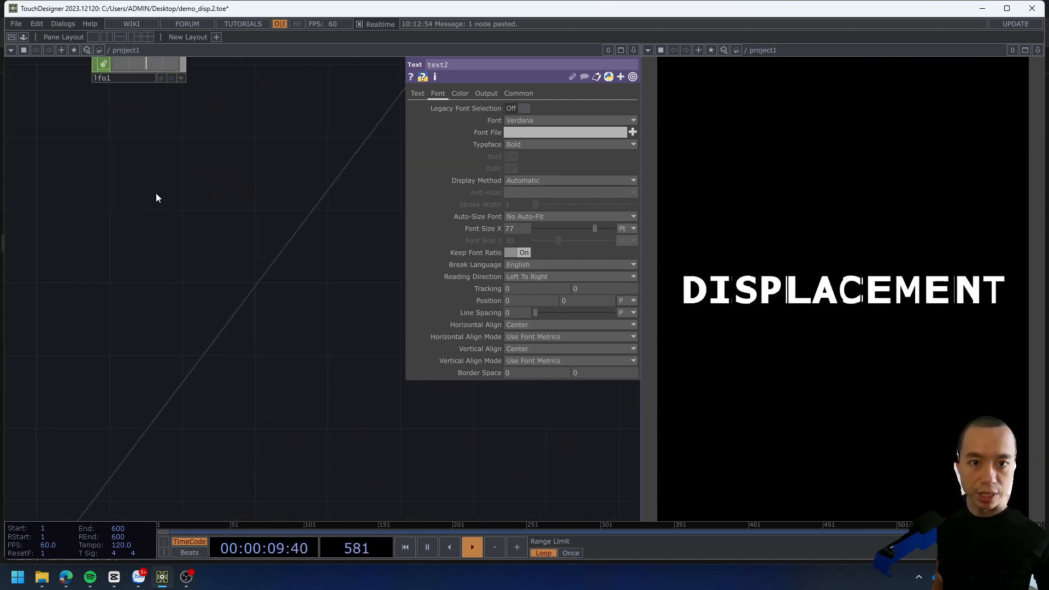
scroll(156, 192, "down", 4)
scroll(106, 325, "up", 4)
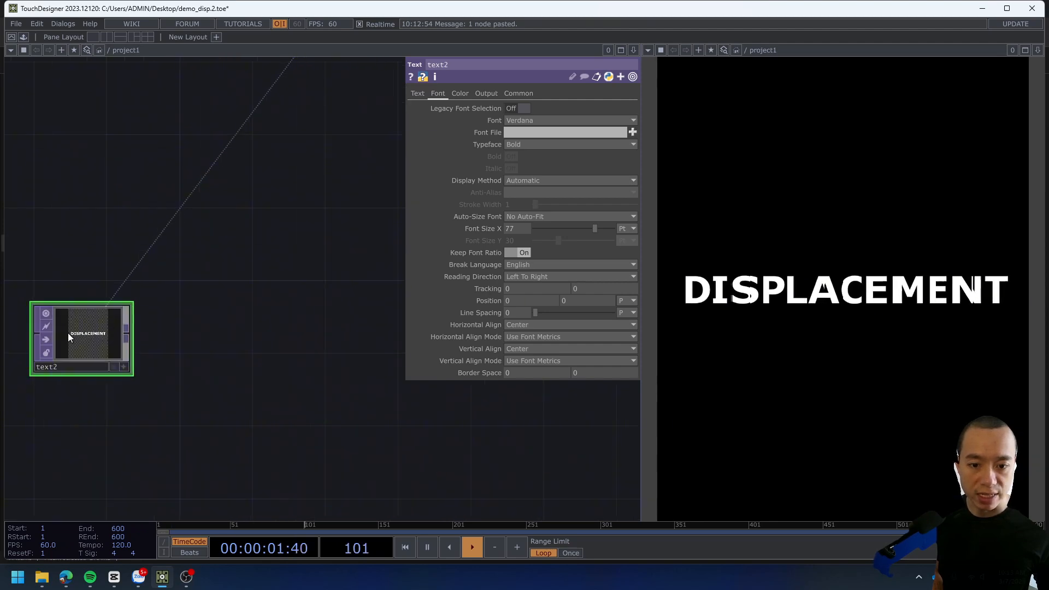
scroll(216, 293, "down", 2)
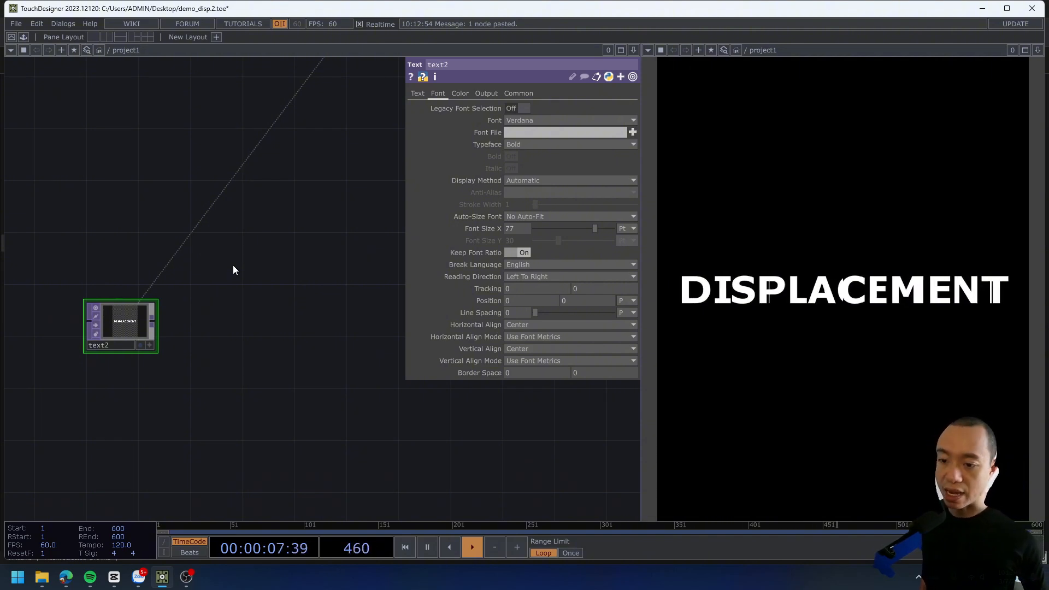
Move the lfo1 node further left in the network to free up space beside it.
scroll(234, 269, "down", 2)
left_click_drag(235, 267, 208, 369)
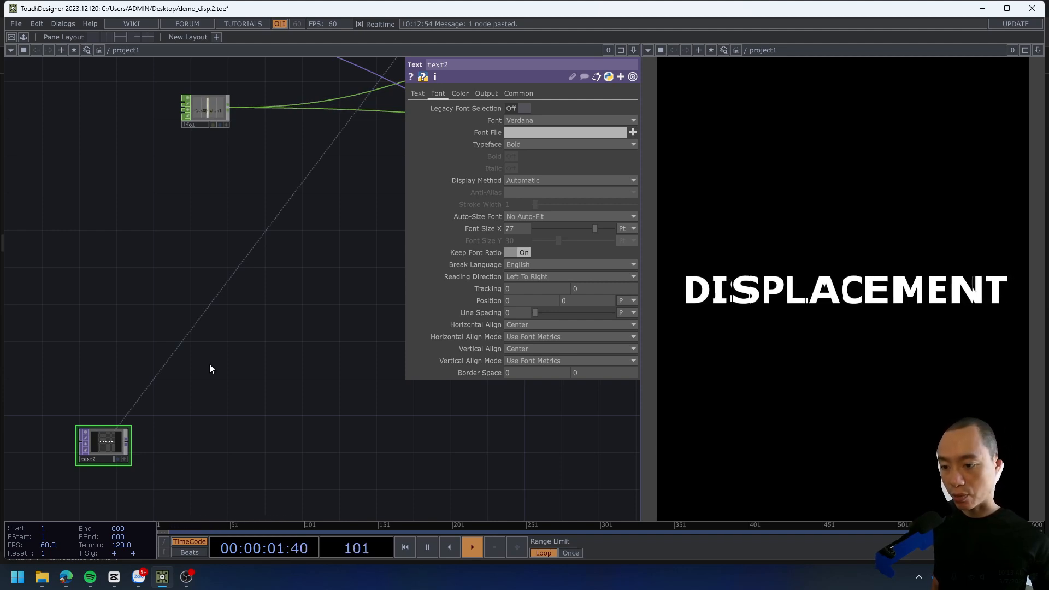
left_click_drag(205, 110, 140, 109)
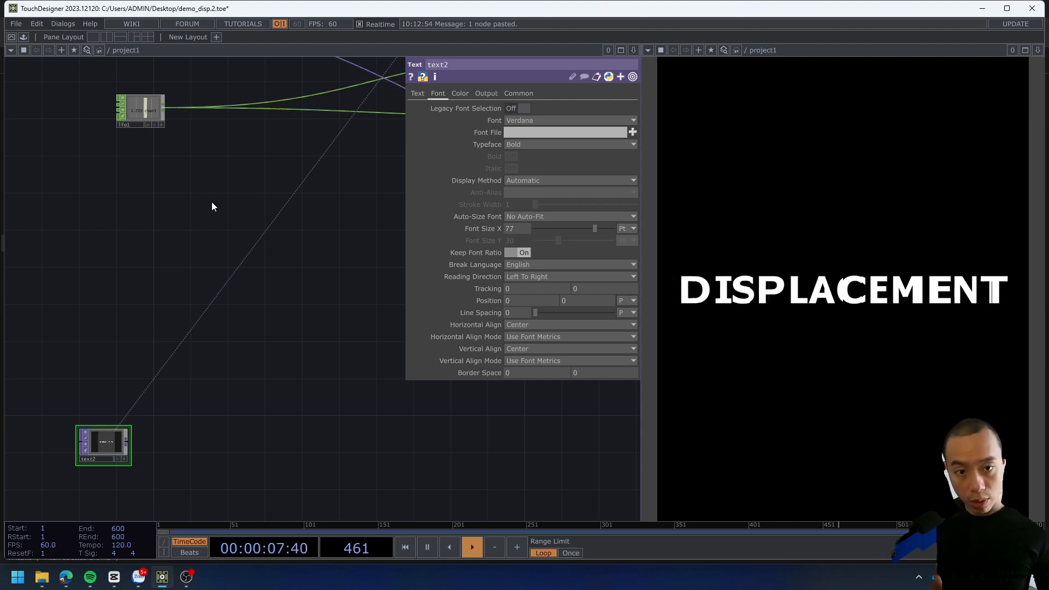
Add a Math CHOP below lfo1 and connect lfo1's output to its input.
key("Tab")
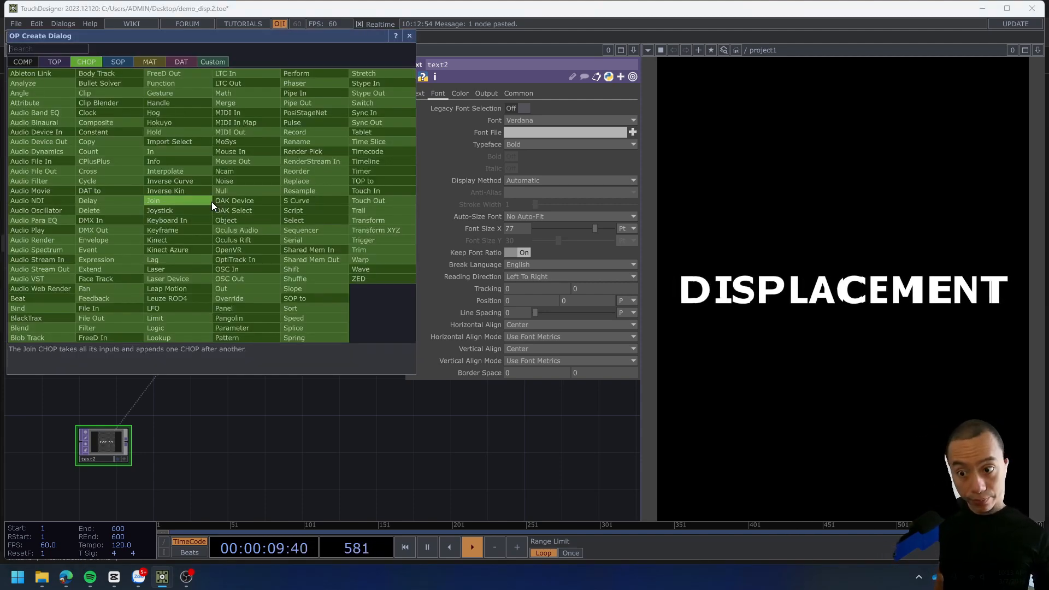
type("math")
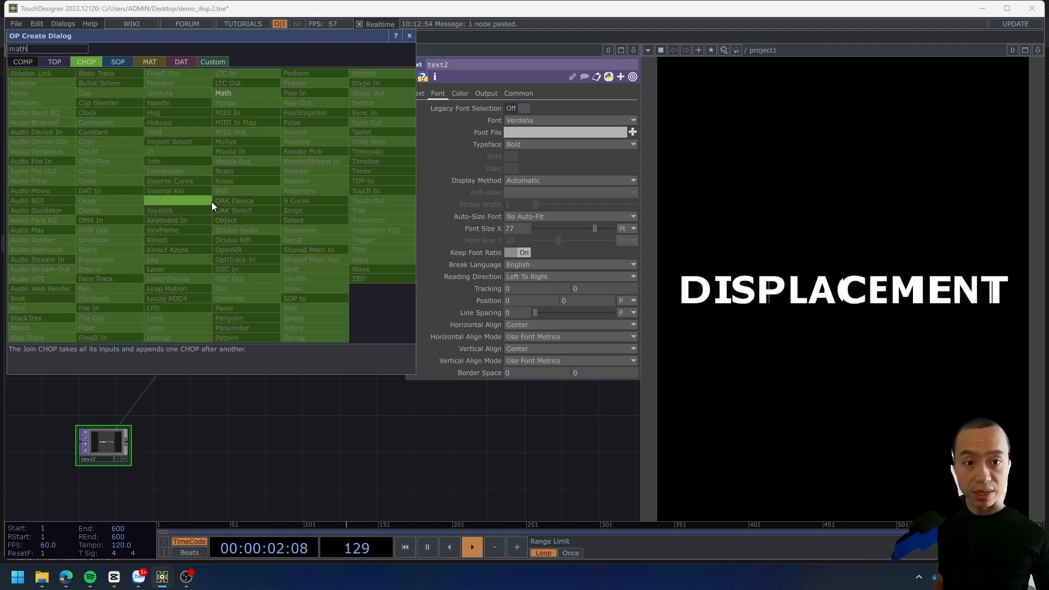
left_click(252, 91)
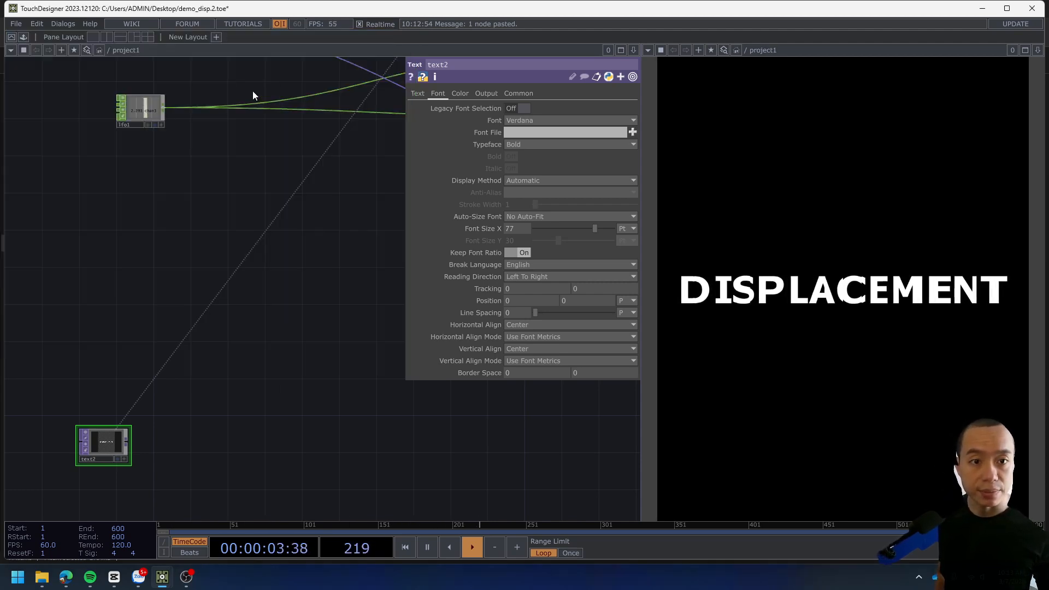
left_click(230, 202)
mouse_move(164, 107)
left_mouse_down()
mouse_move(189, 184)
mouse_move(207, 195)
left_mouse_up()
scroll(236, 202, "up", 5)
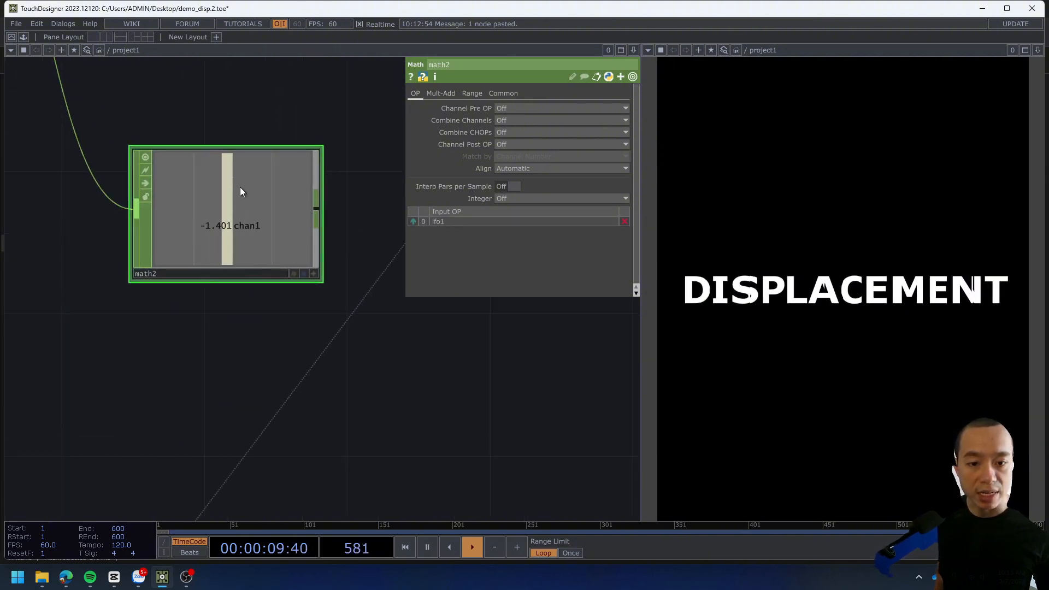
Set the From Range of math2 to -3 and 3.
scroll(241, 187, "down", 3)
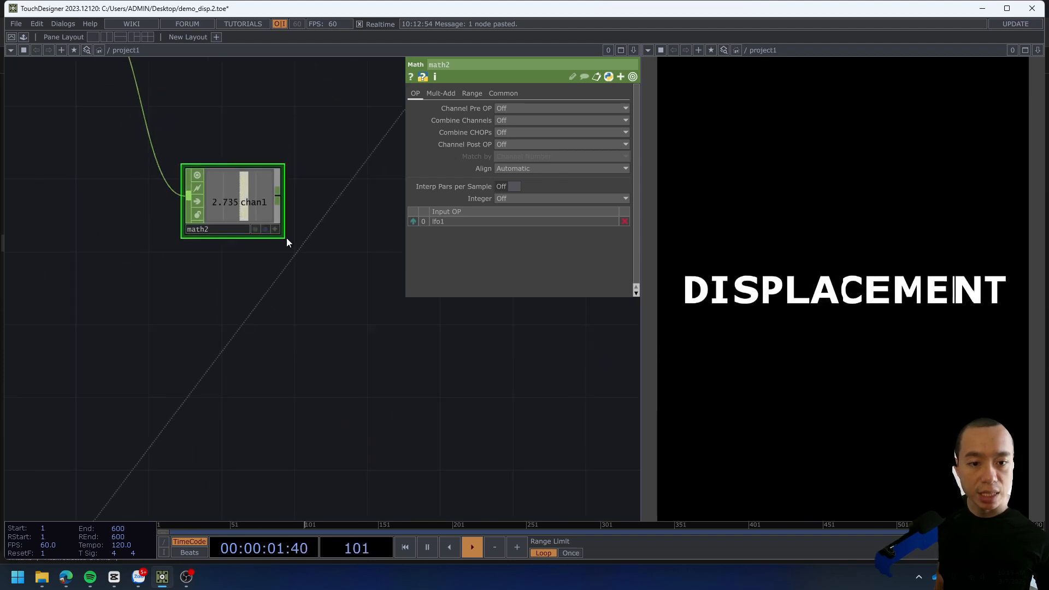
left_click(472, 94)
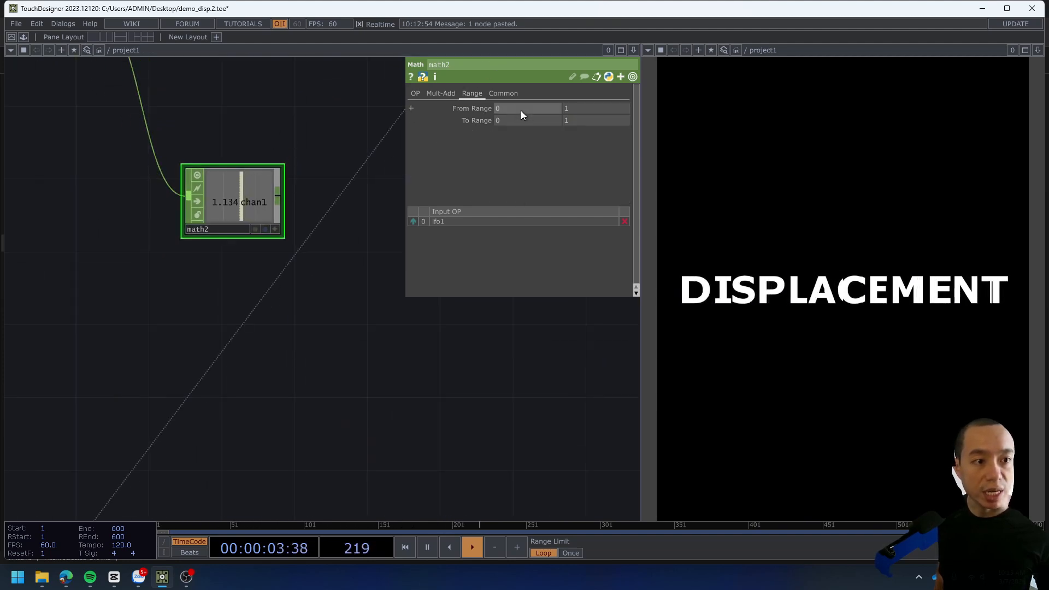
type("-3")
key("Return")
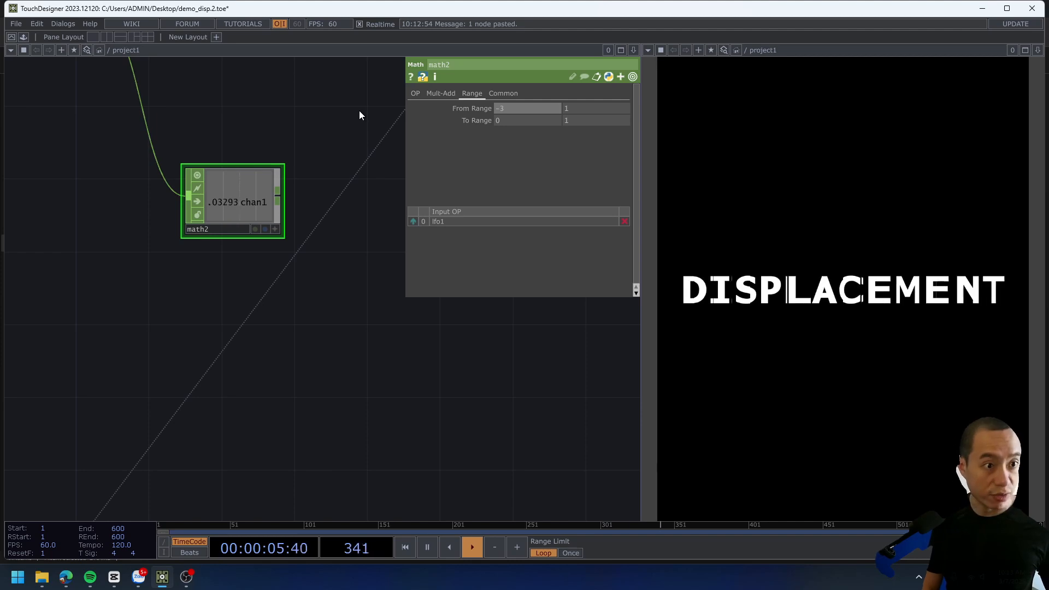
left_click_drag(587, 110, 540, 109)
type("3")
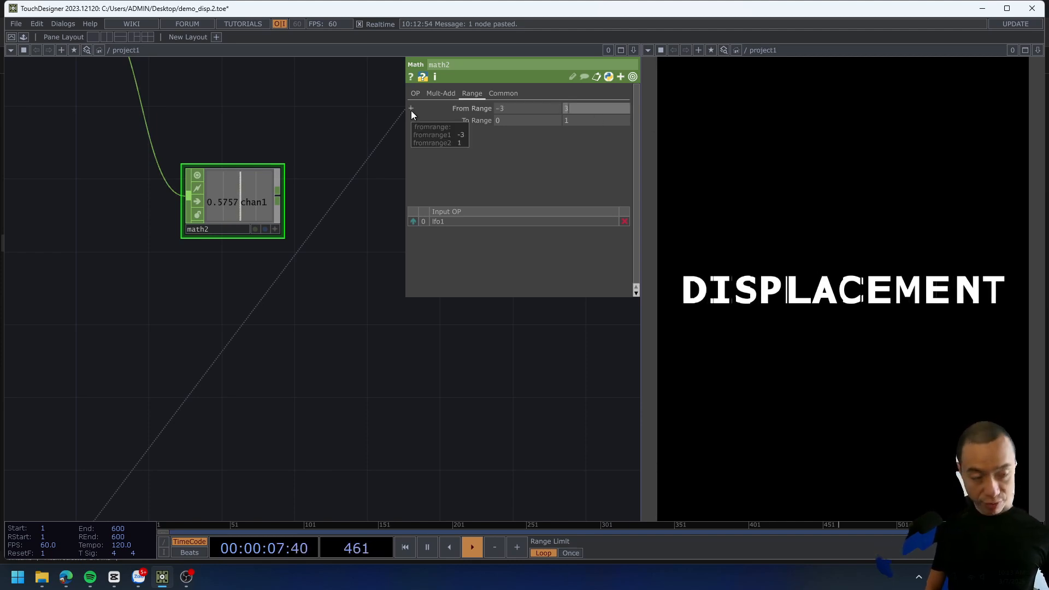
Test the horizontal Position of text2 with negative values, shifting the word to the canvas's left edge at about -63.
scroll(228, 359, "down", 3)
scroll(228, 359, "down", 2)
left_click_drag(167, 346, 187, 272)
scroll(185, 419, "up", 6)
left_click(189, 325)
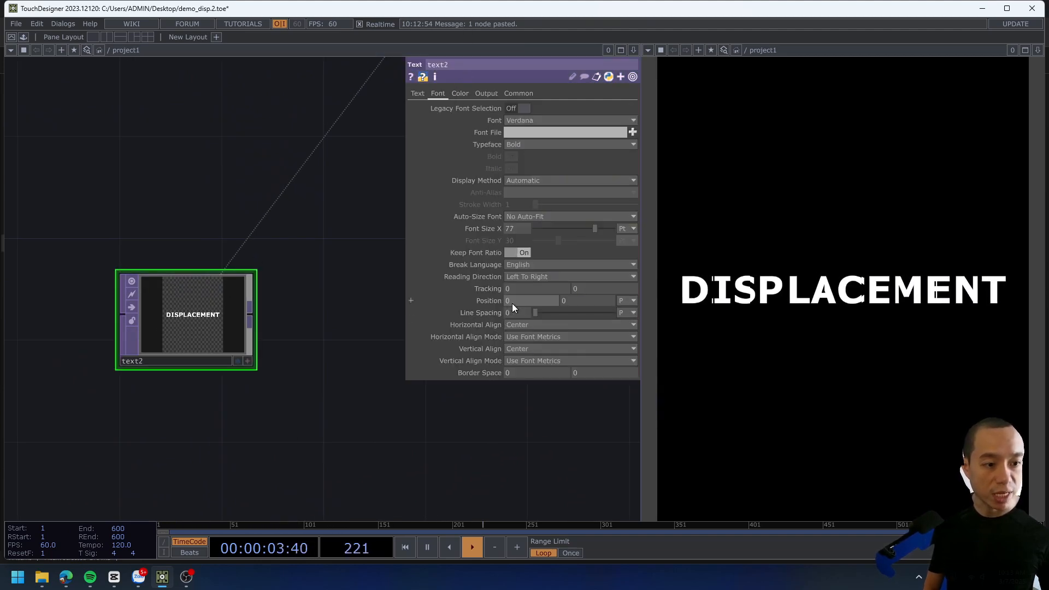
middle_click_drag(512, 303, 525, 281)
scroll(137, 308, "up", 5)
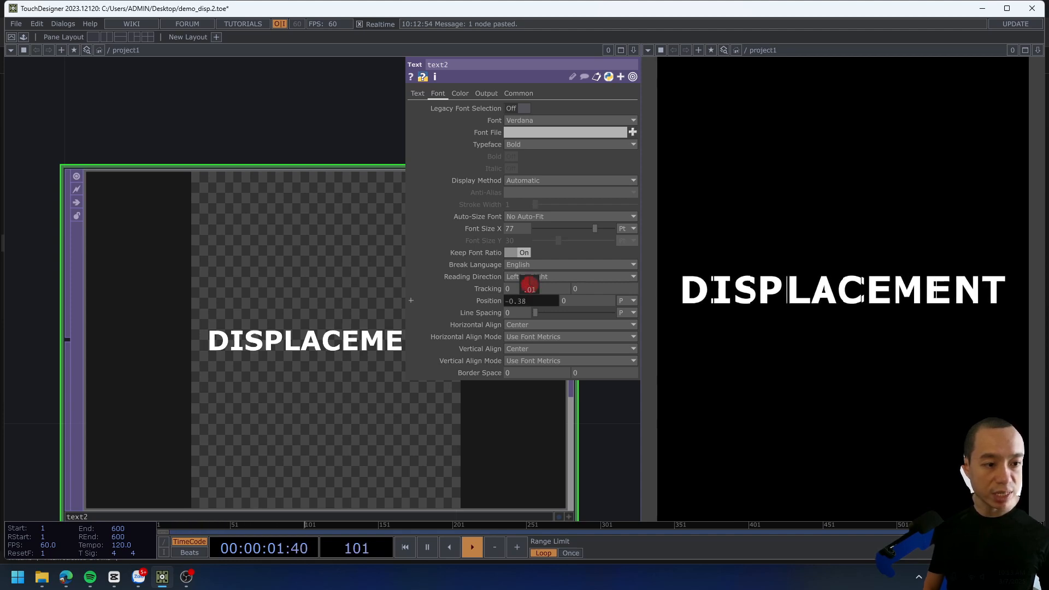
middle_click_drag(529, 283, 527, 285)
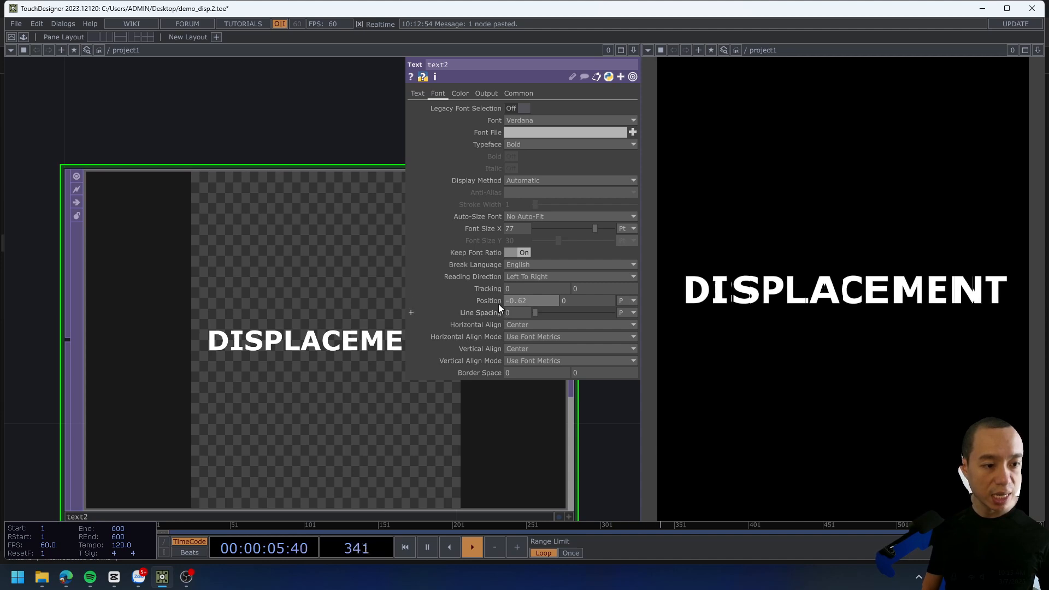
mouse_move(513, 300)
middle_mouse_down()
mouse_move(512, 289)
mouse_move(486, 290)
mouse_move(514, 284)
middle_mouse_up()
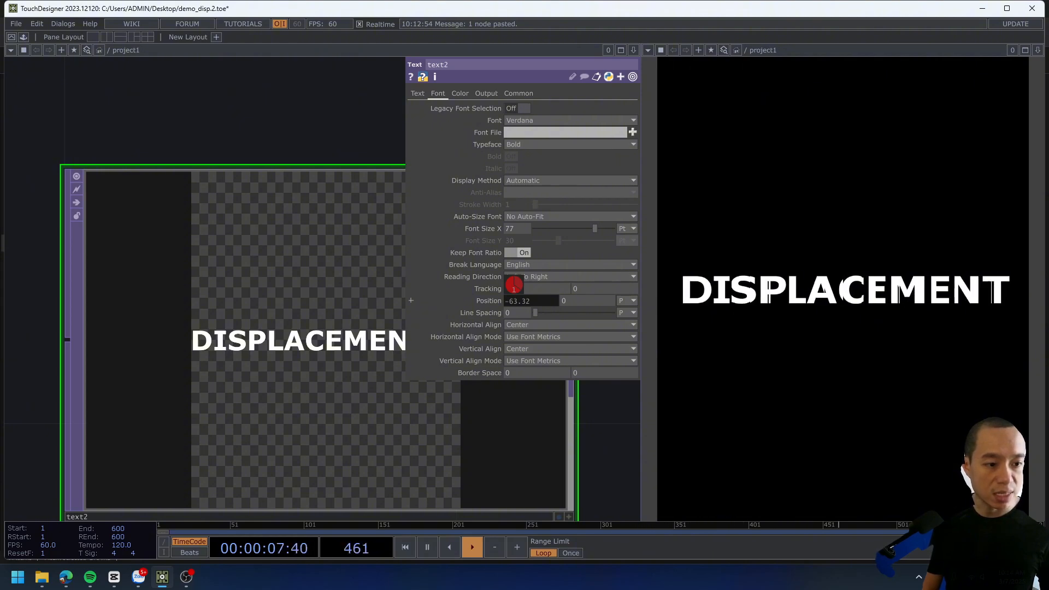
middle_click_drag(513, 284, 514, 284)
scroll(414, 438, "down", 3)
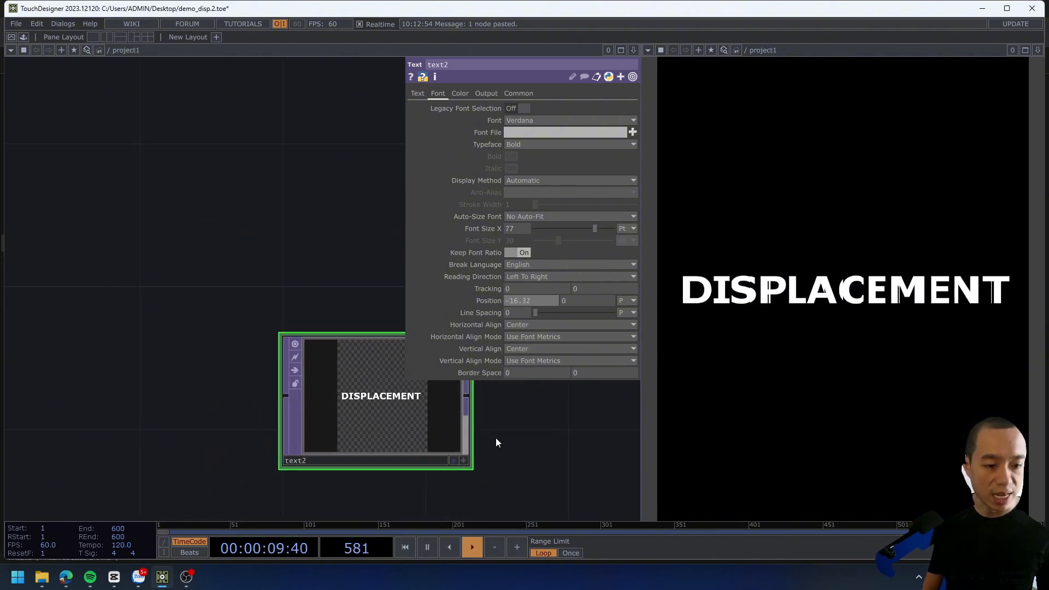
Shift text2 horizontally until the word reaches the canvas's right edge, at a horizontal Position of about 61.68.
left_click_drag(496, 438, 156, 402)
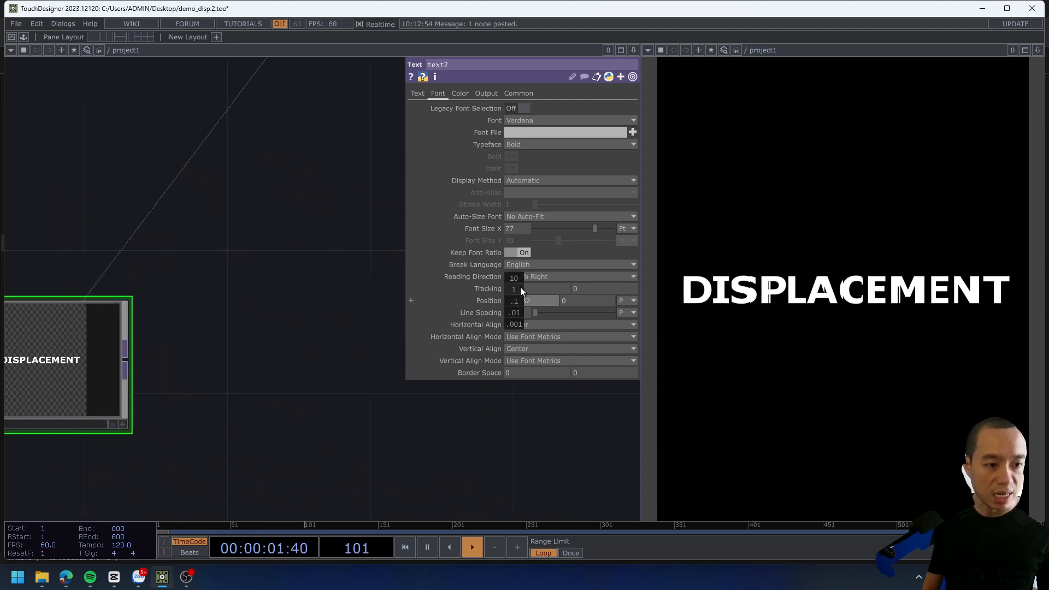
middle_click_drag(520, 287, 513, 284)
scroll(66, 420, "up", 5)
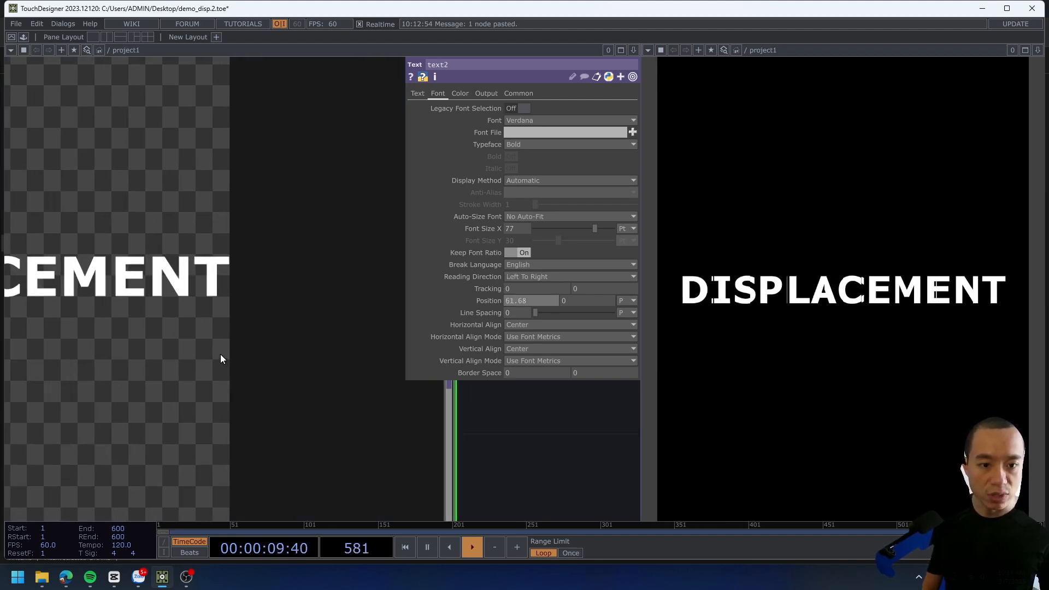
scroll(246, 314, "down", 5)
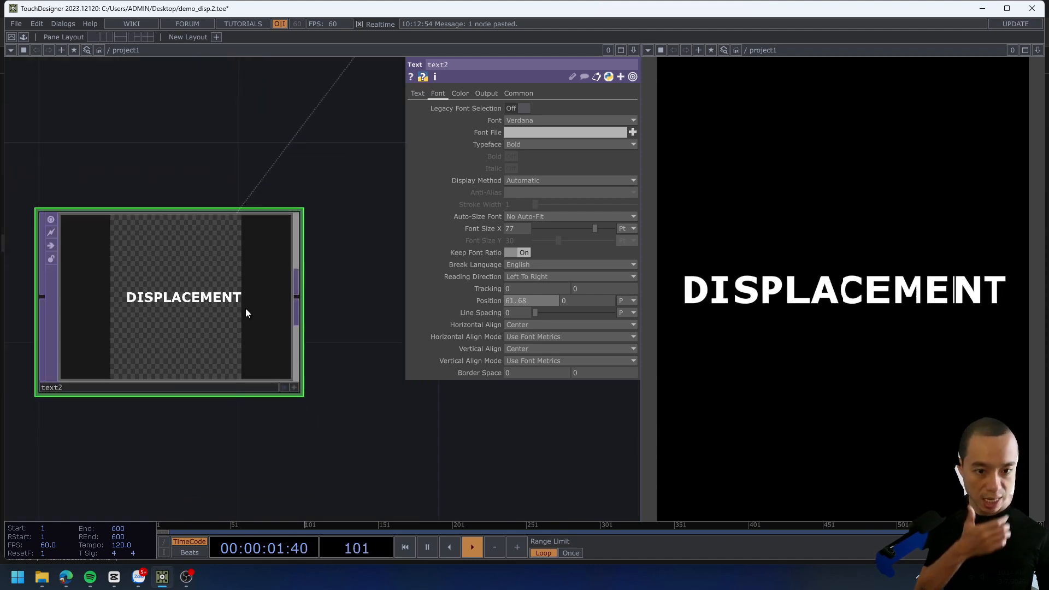
Set the To Range of math2 to -60 and 60.
scroll(386, 223, "down", 5)
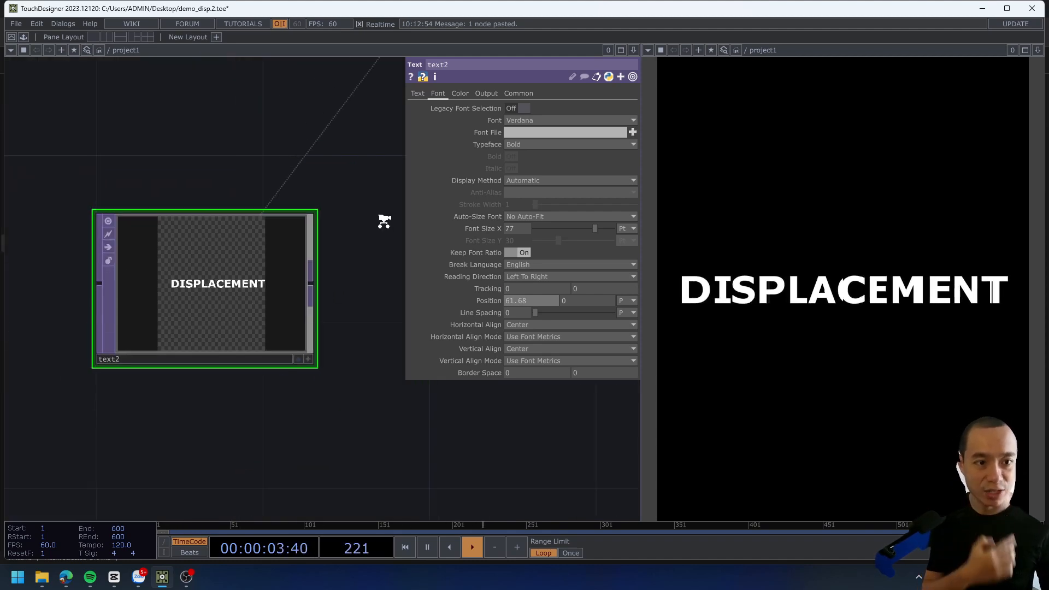
left_click_drag(297, 292, 188, 446)
scroll(315, 257, "down", 3)
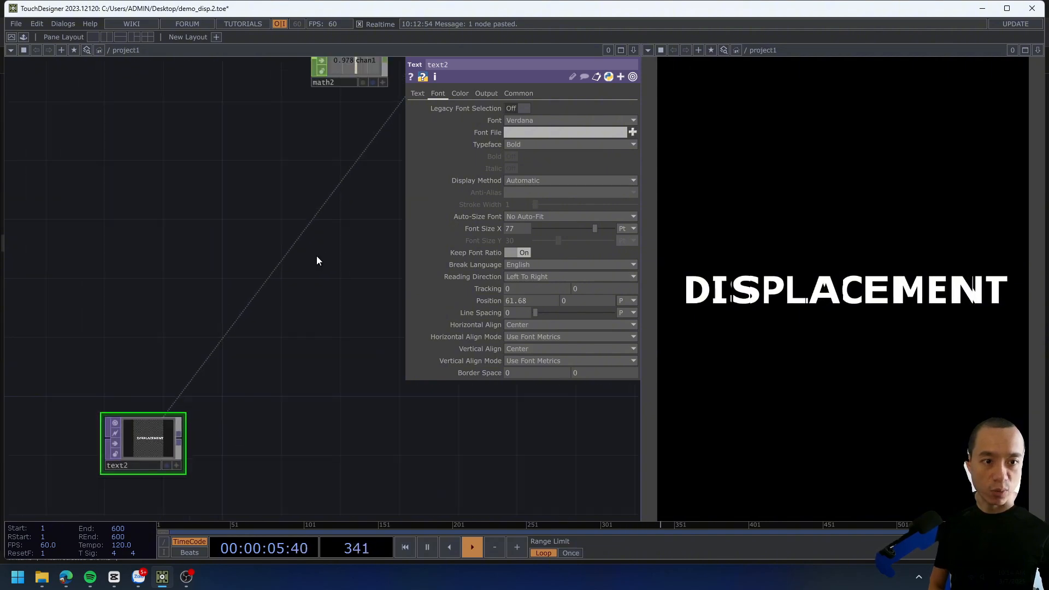
left_click_drag(316, 256, 121, 383)
scroll(240, 276, "down", 2)
left_click(172, 211)
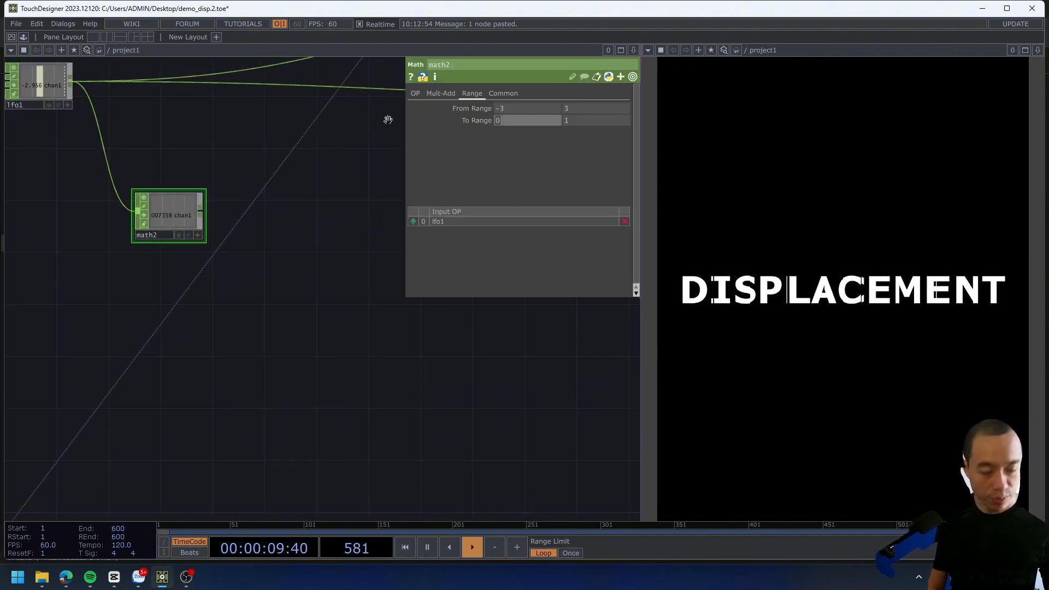
type("-60")
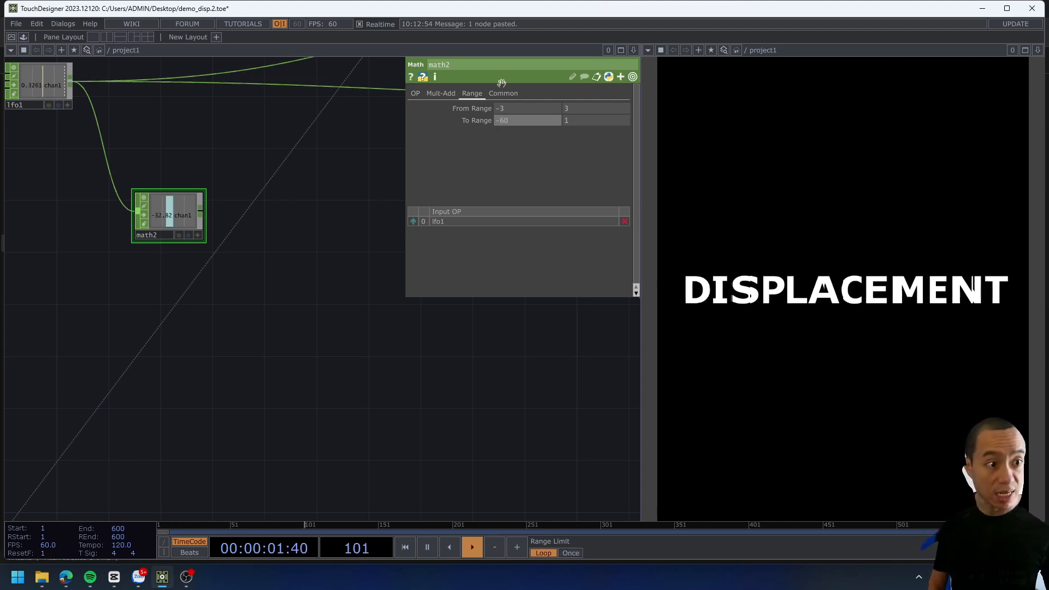
key("Tab")
type("60")
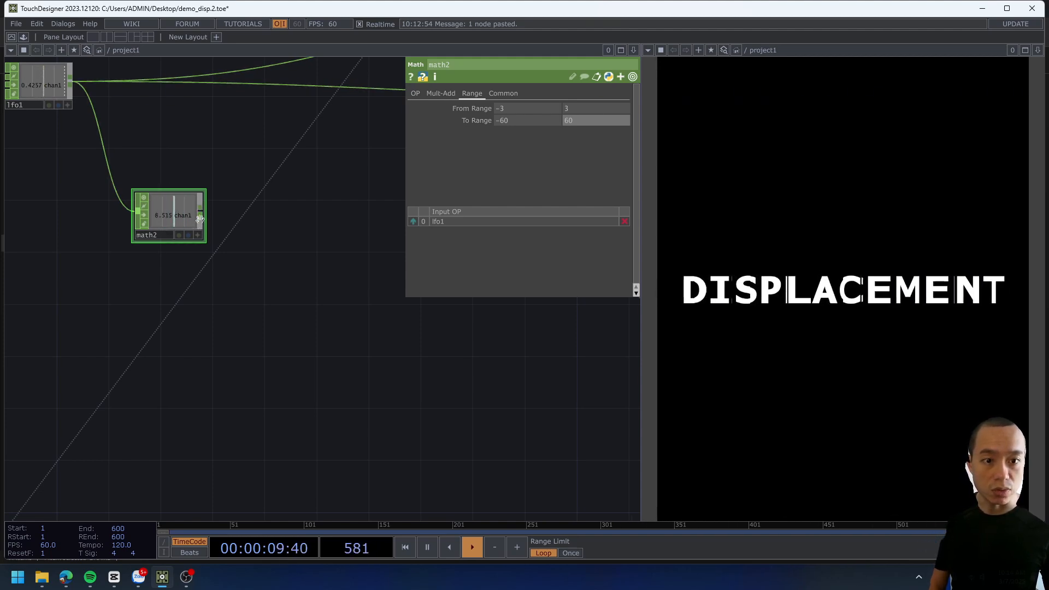
Add a Null CHOP beside math2 and connect math2's output to it.
scroll(214, 242, "down", 5)
scroll(202, 328, "up", 6)
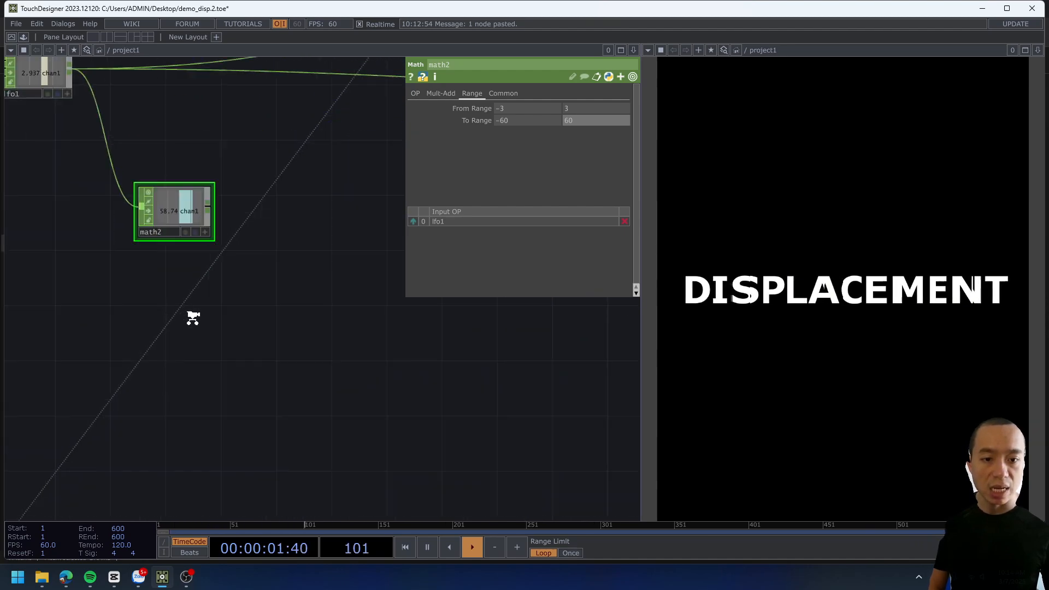
scroll(206, 225, "down", 2)
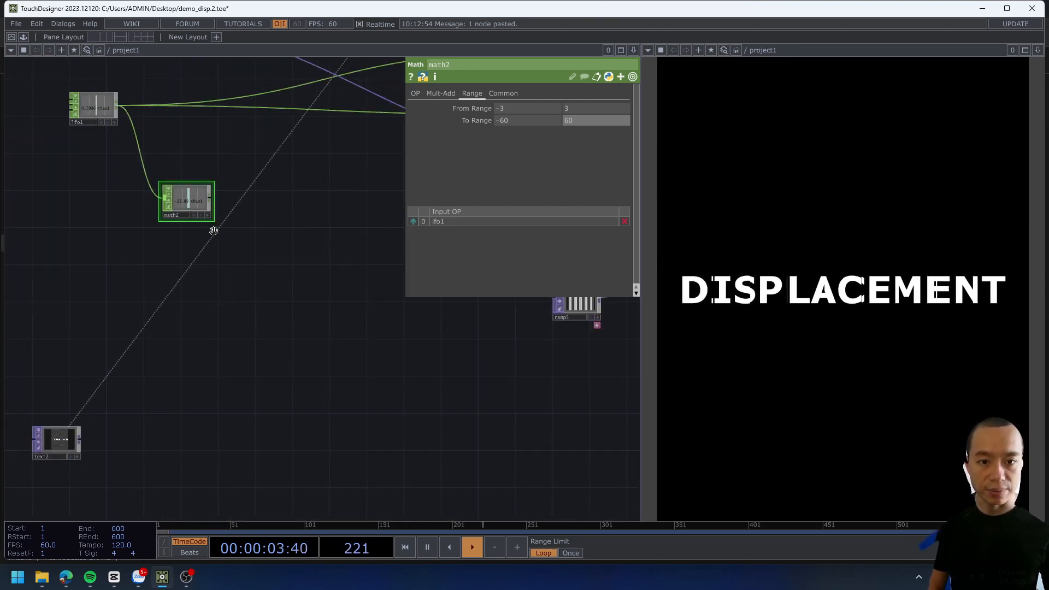
key("Tab")
type("n")
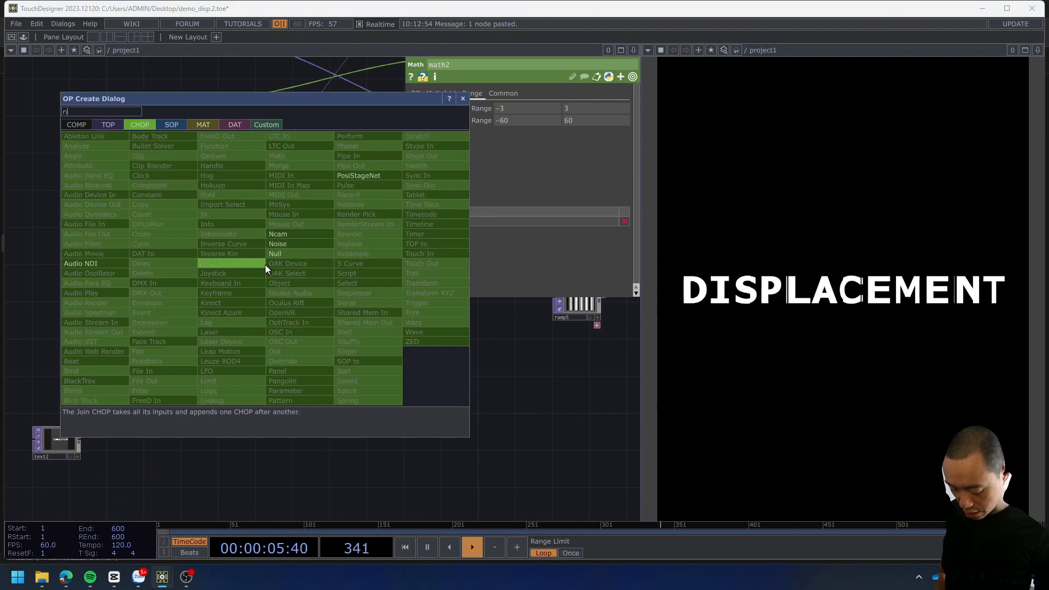
type("ull")
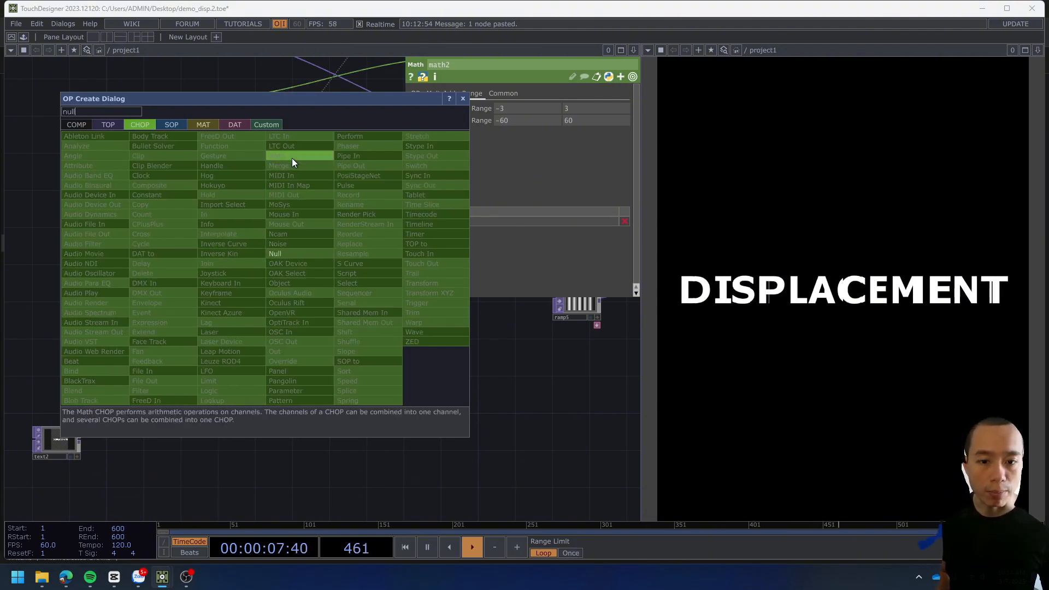
left_click(287, 253)
left_click(273, 198)
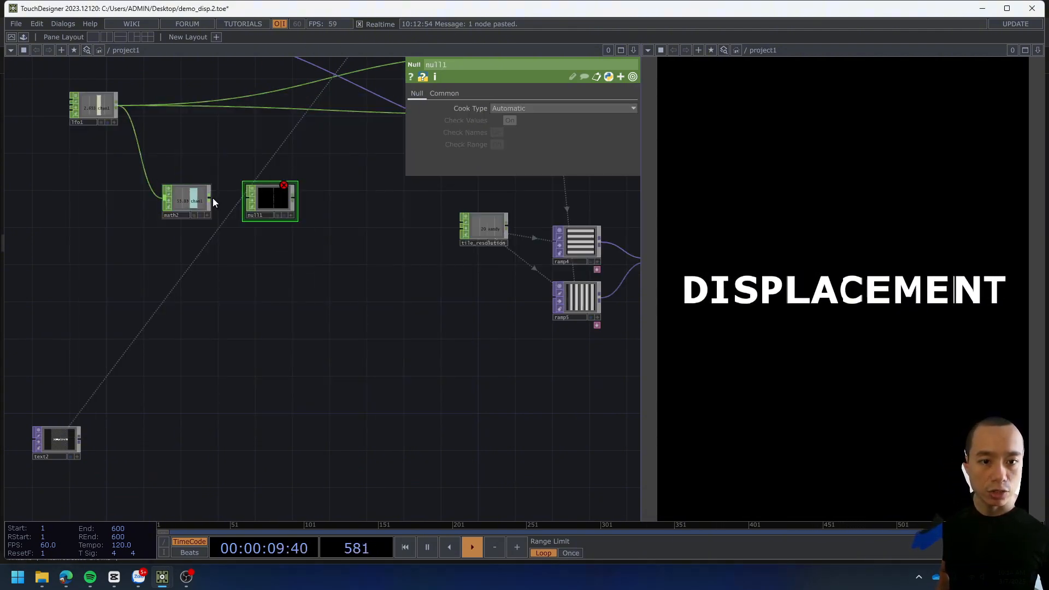
left_click_drag(212, 197, 242, 198)
Rename the new Null CHOP to text_movement.
scroll(264, 213, "up", 5)
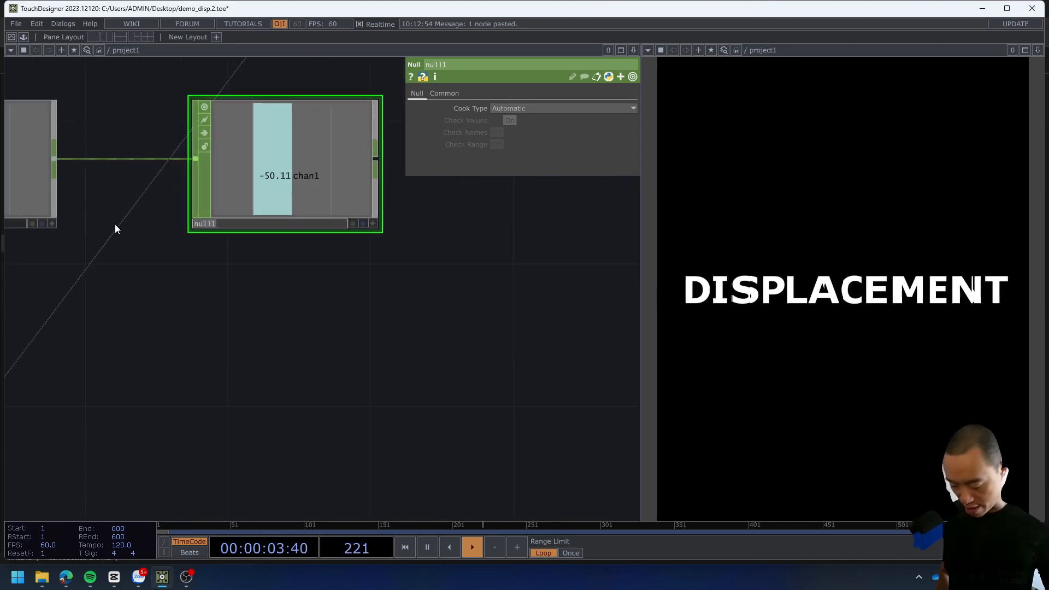
type("tex")
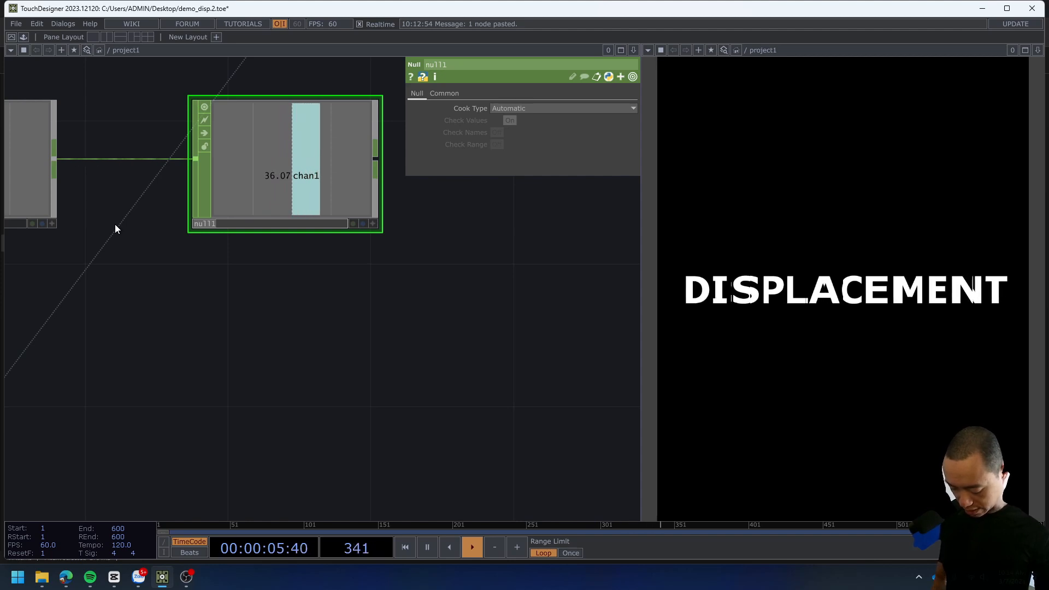
type("t")
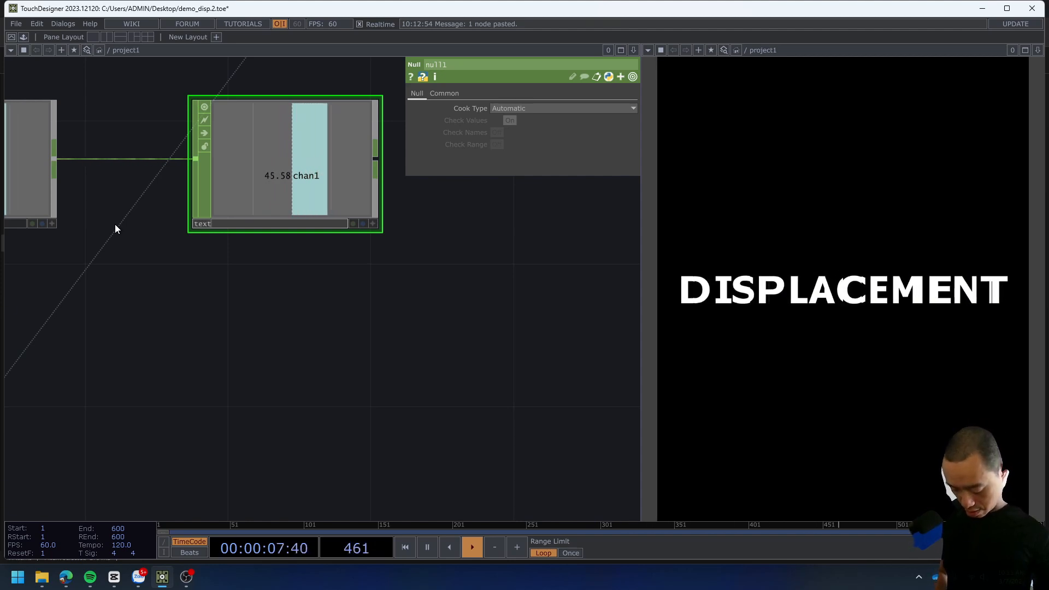
type("_movement")
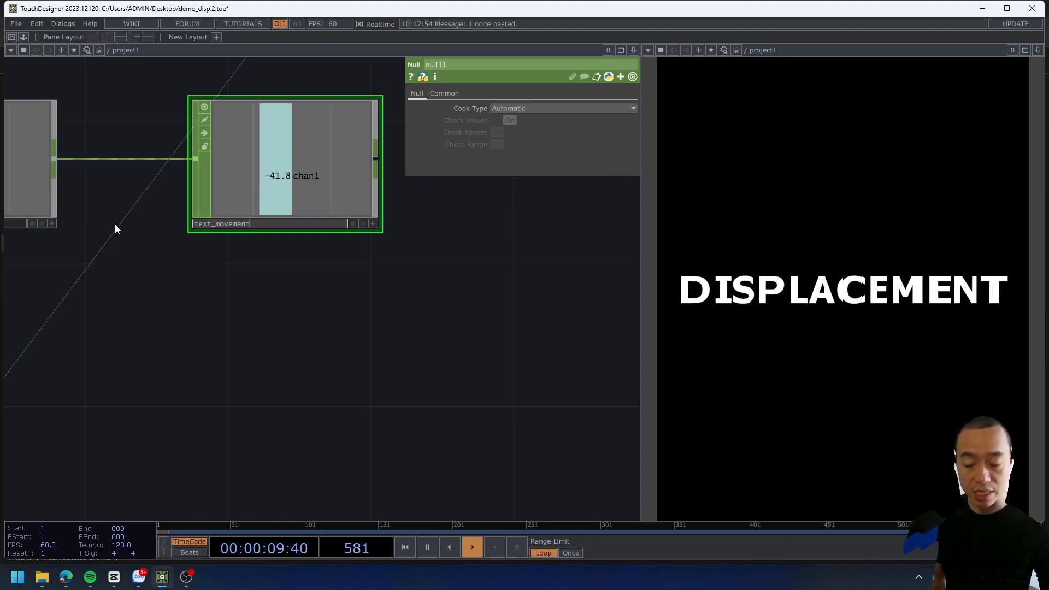
key("Return")
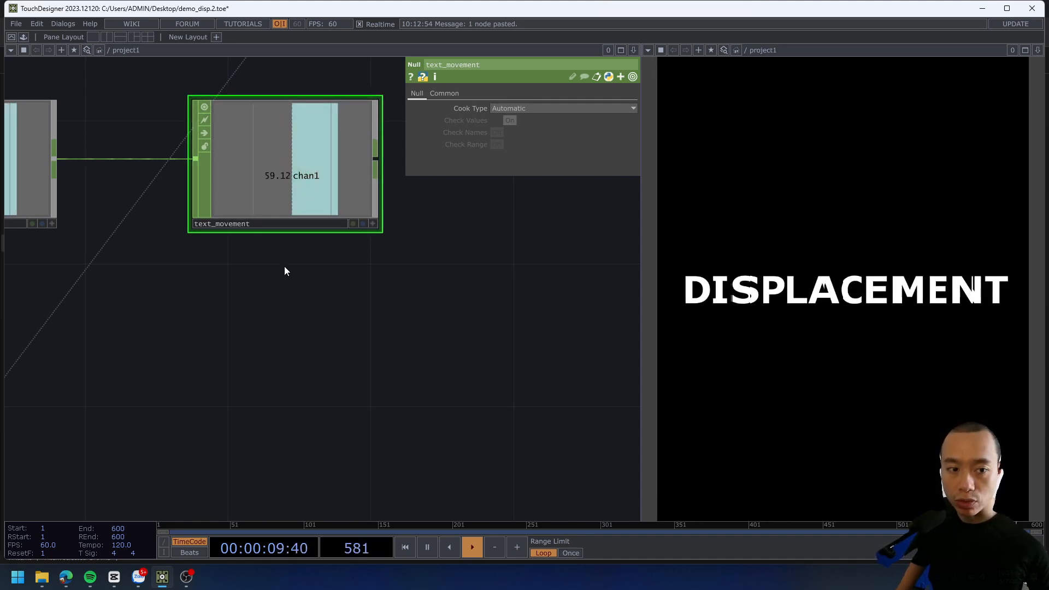
scroll(366, 228, "down", 3)
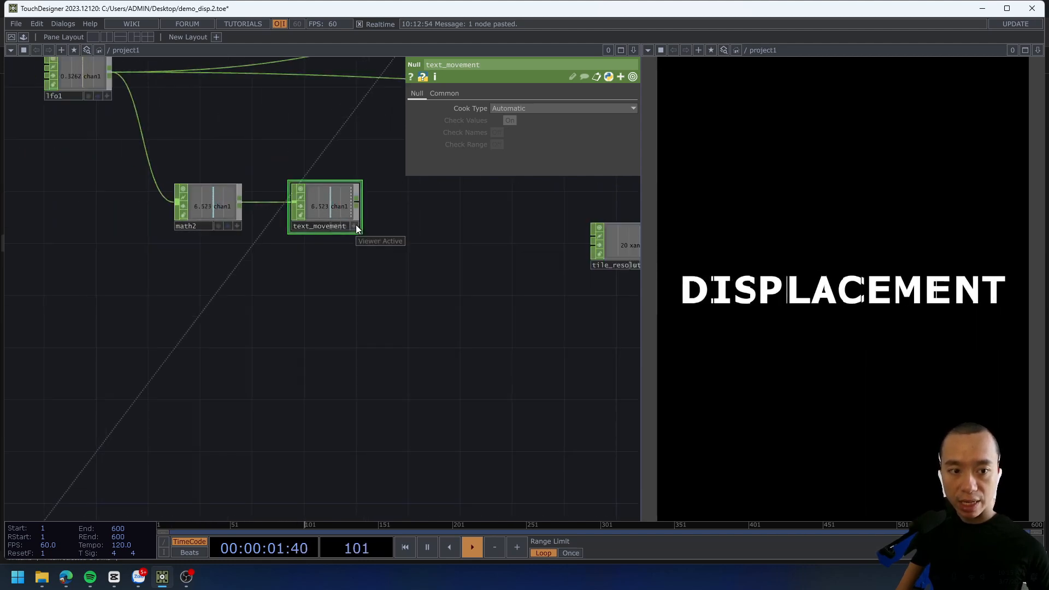
scroll(398, 297, "down", 5)
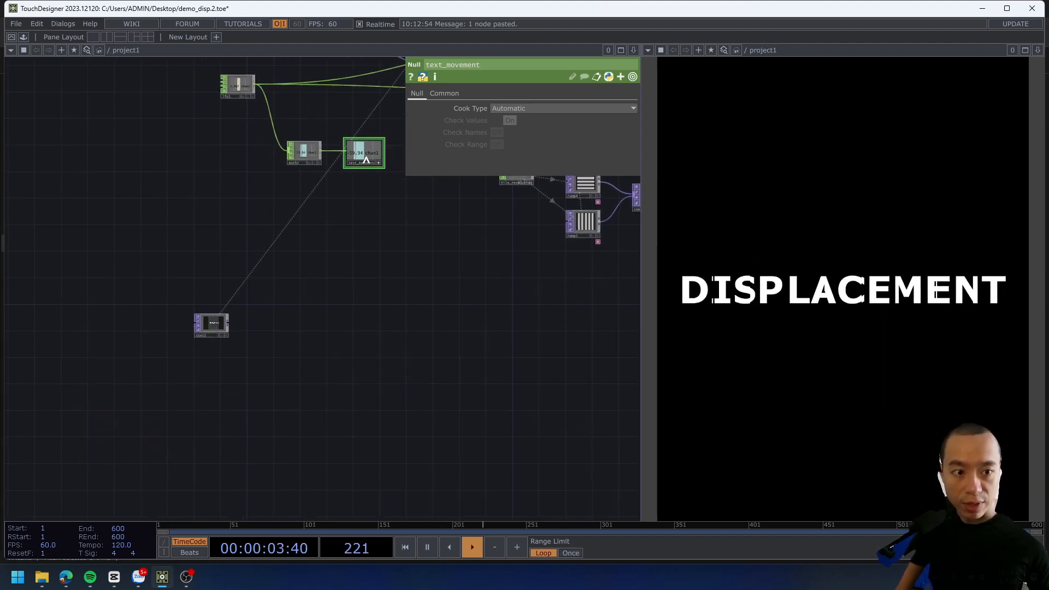
Drive text2's horizontal Position with a CHOP reference to the text_movement null, and check how far the word travels across the canvas.
left_click_drag(362, 153, 206, 323)
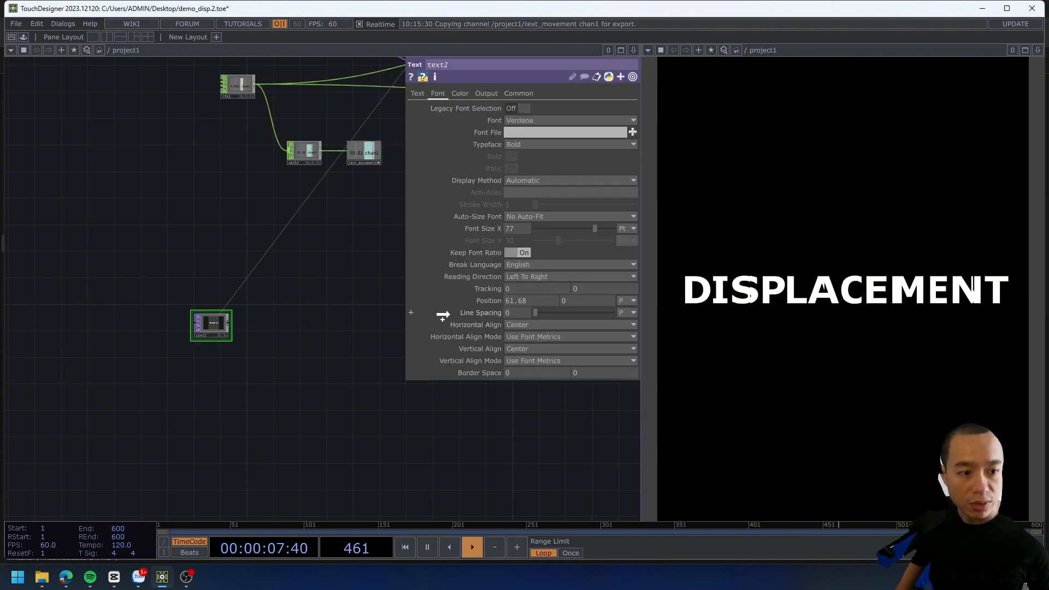
left_click_drag(508, 302, 509, 301)
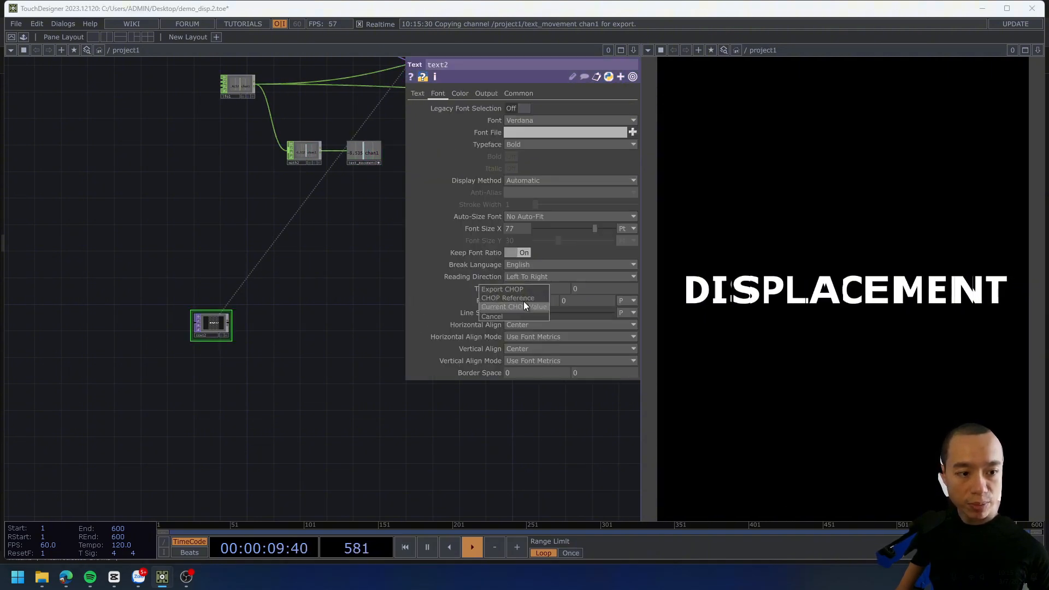
left_click(524, 304)
scroll(241, 323, "up", 5)
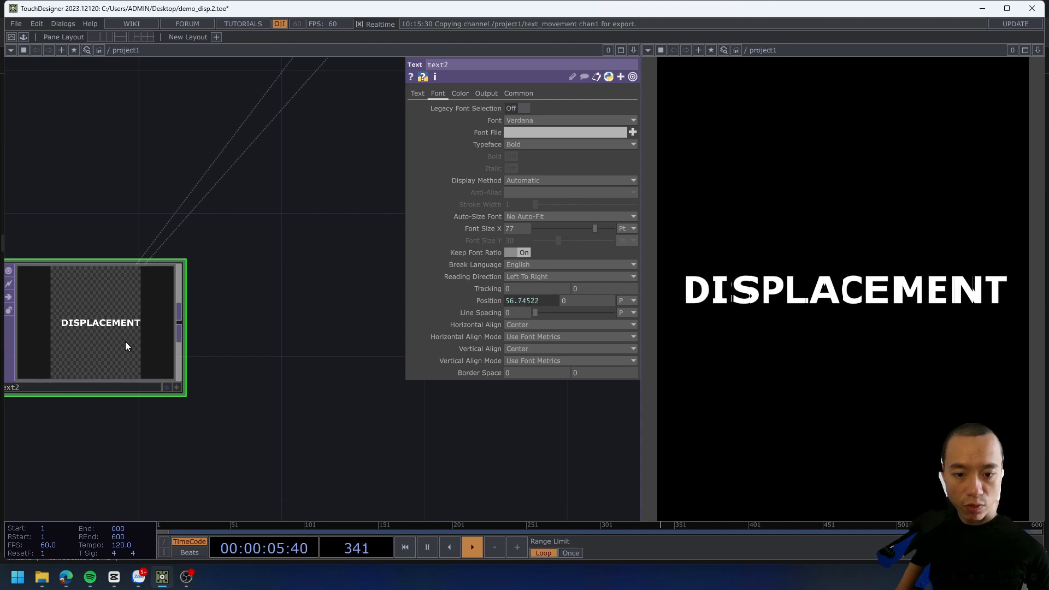
scroll(84, 334, "up", 5)
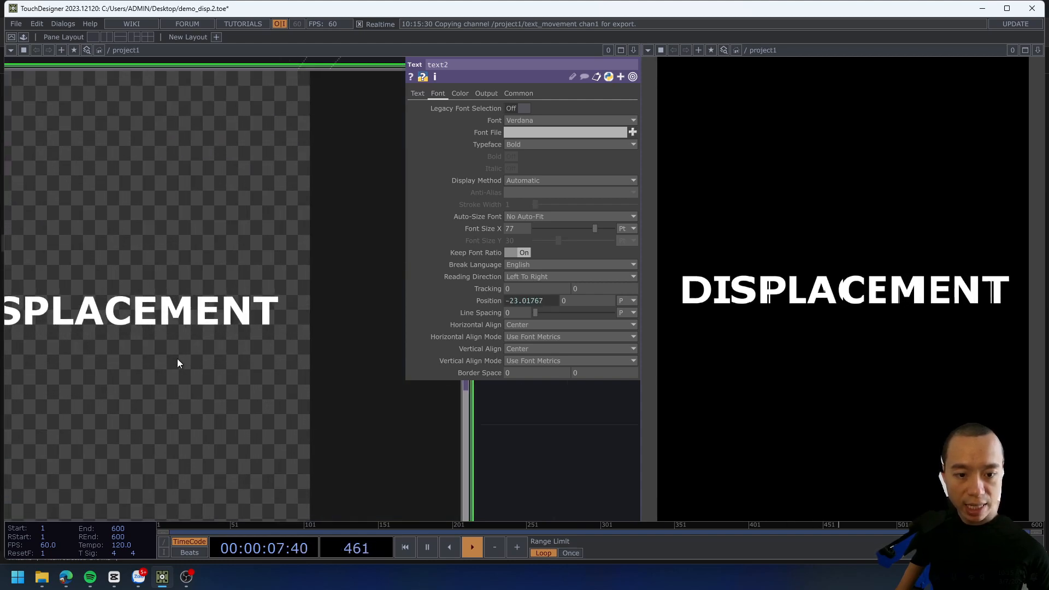
scroll(177, 363, "down", 4)
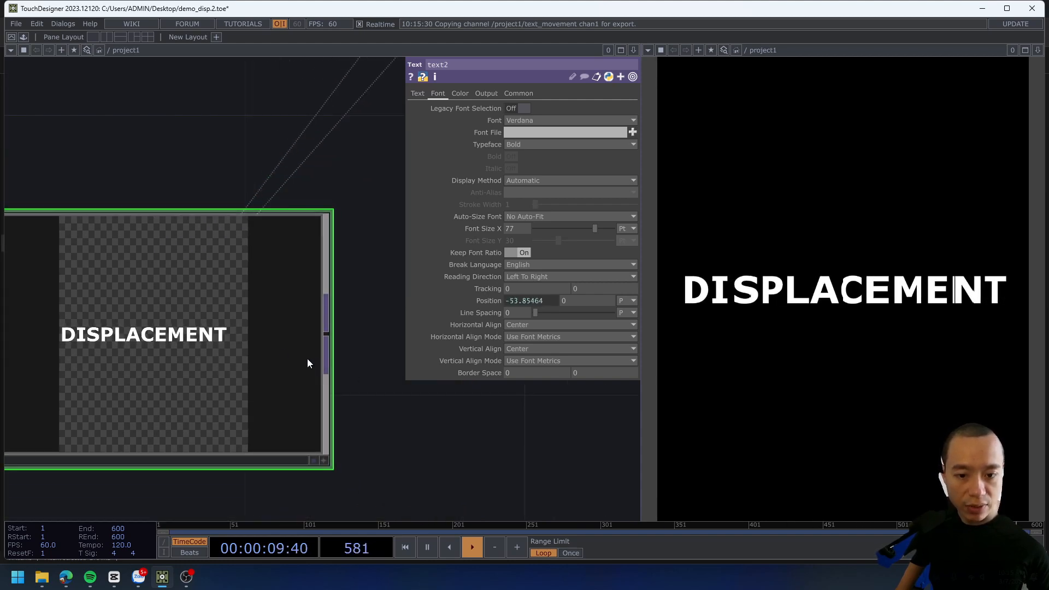
scroll(250, 349, "up", 3)
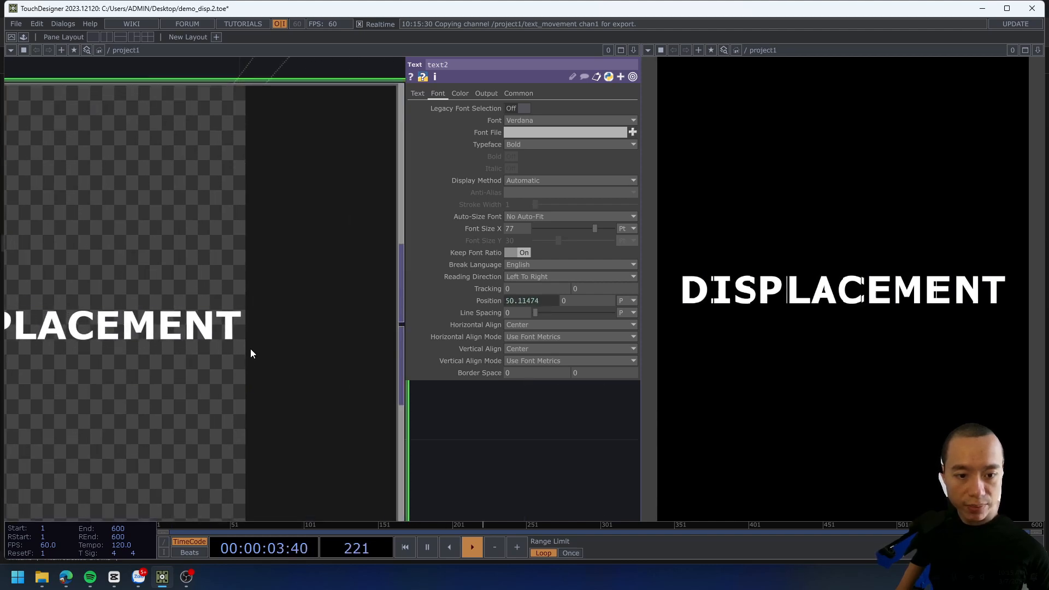
scroll(251, 348, "down", 4)
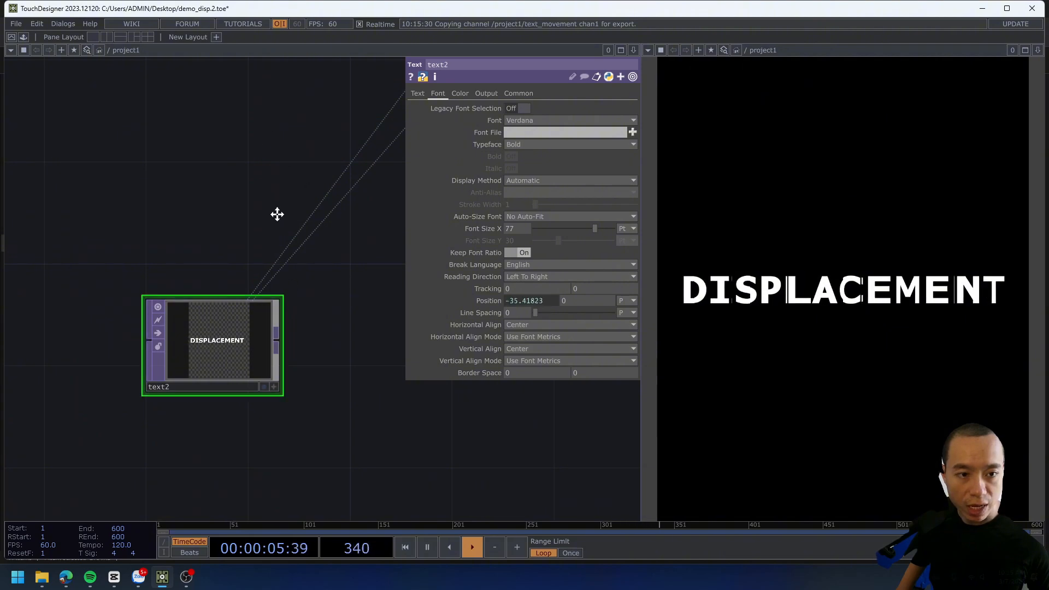
Set the Frequency of lfo1, which feeds math2, to 0.25.
left_click_drag(277, 214, 294, 428)
scroll(281, 253, "down", 2)
left_click_drag(265, 234, 37, 397)
left_click(323, 124)
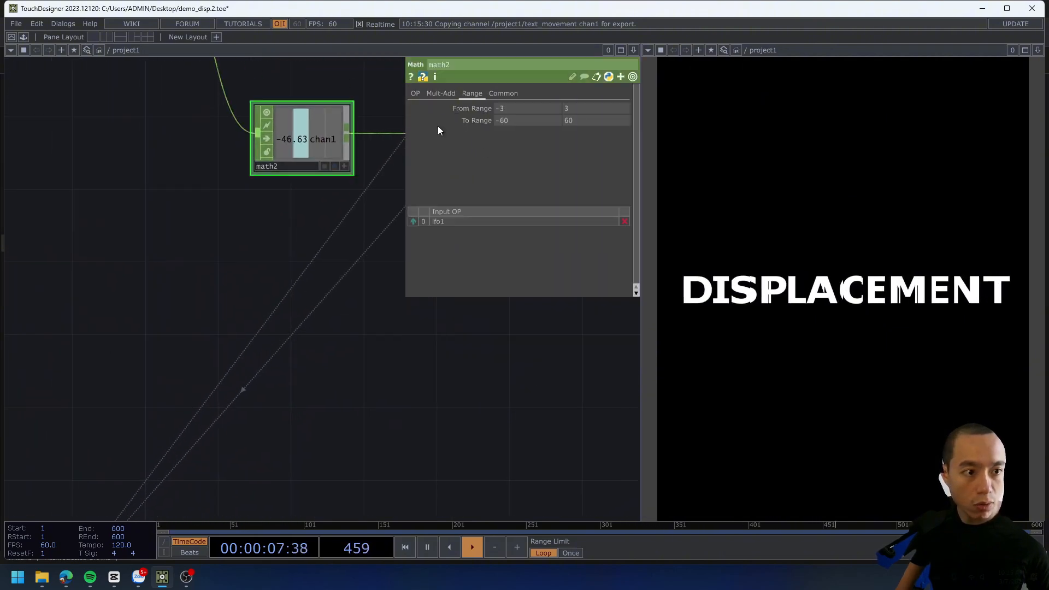
scroll(227, 201, "down", 3)
left_click_drag(205, 206, 226, 274)
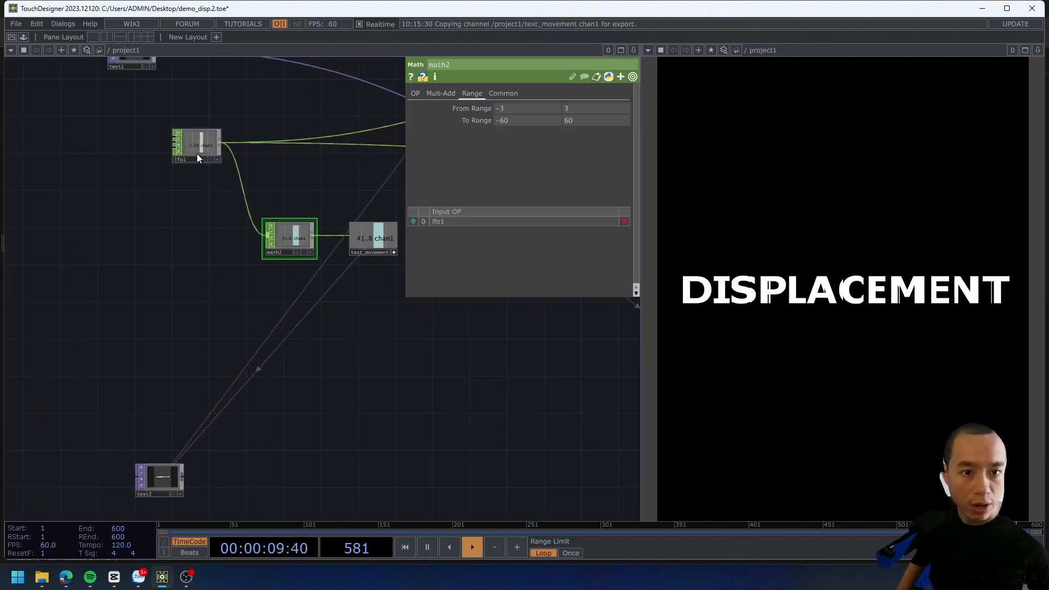
left_click(196, 157)
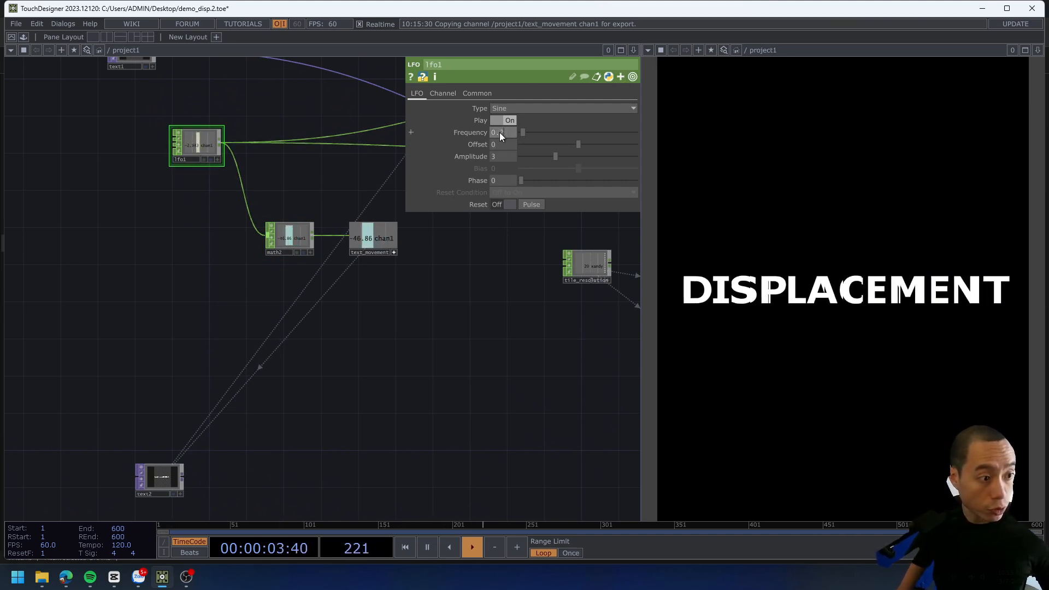
key("Return")
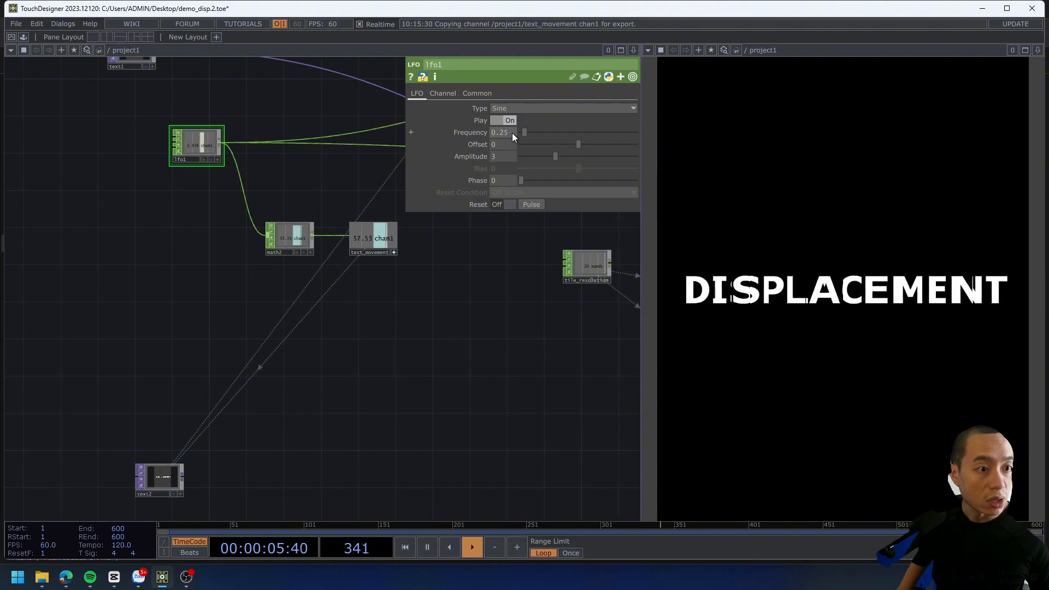
Add a Texture 3D TOP beside text2 and connect text2's output to its input.
scroll(171, 482, "down", 3)
scroll(175, 486, "up", 6)
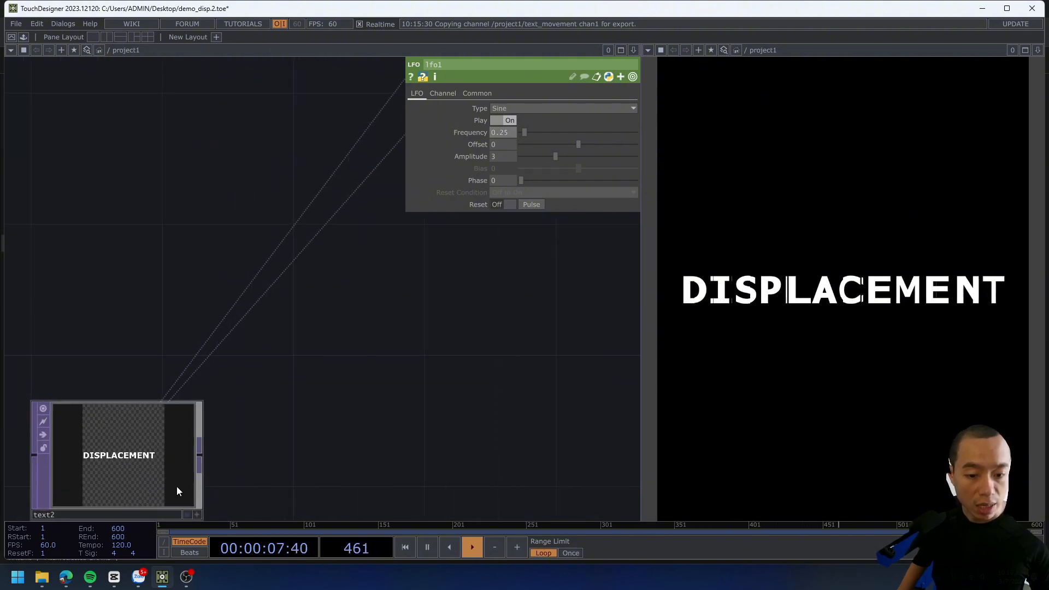
scroll(169, 480, "up", 6)
left_click_drag(372, 385, 622, 274)
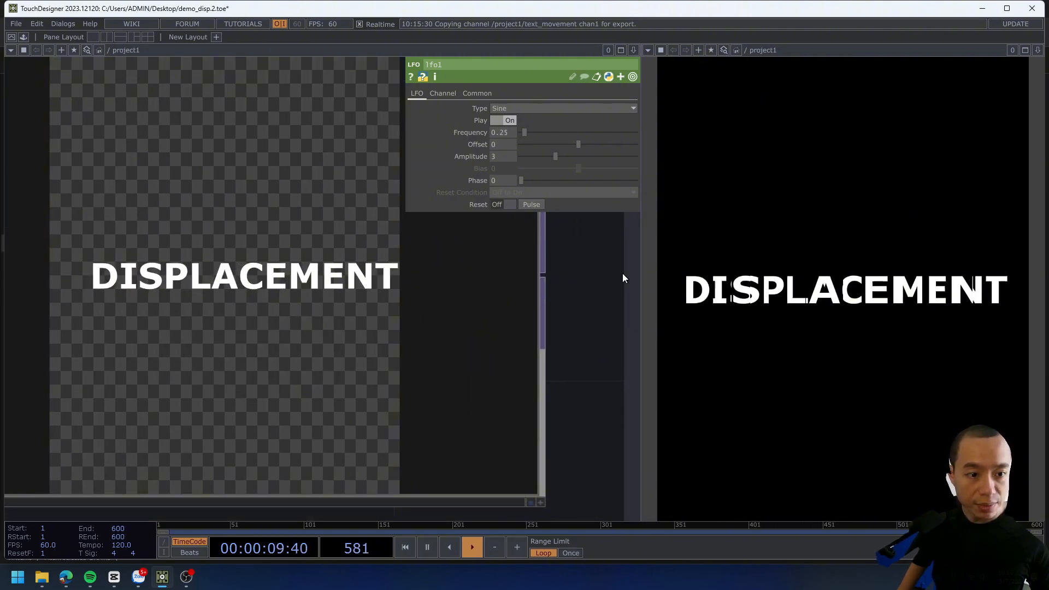
left_click_drag(468, 277, 62, 288)
scroll(269, 294, "down", 5)
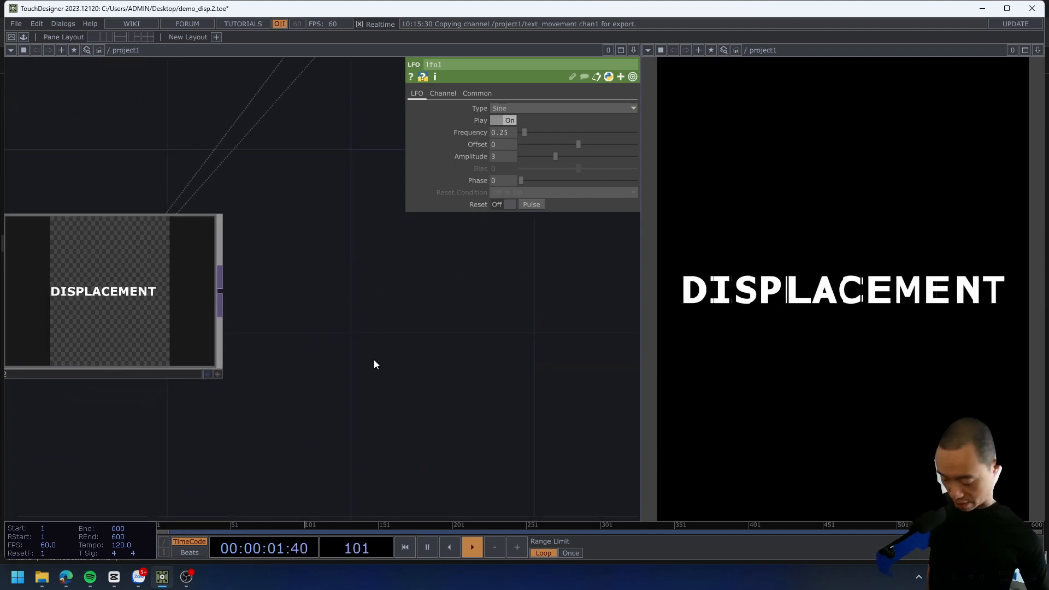
key("Tab")
type("te")
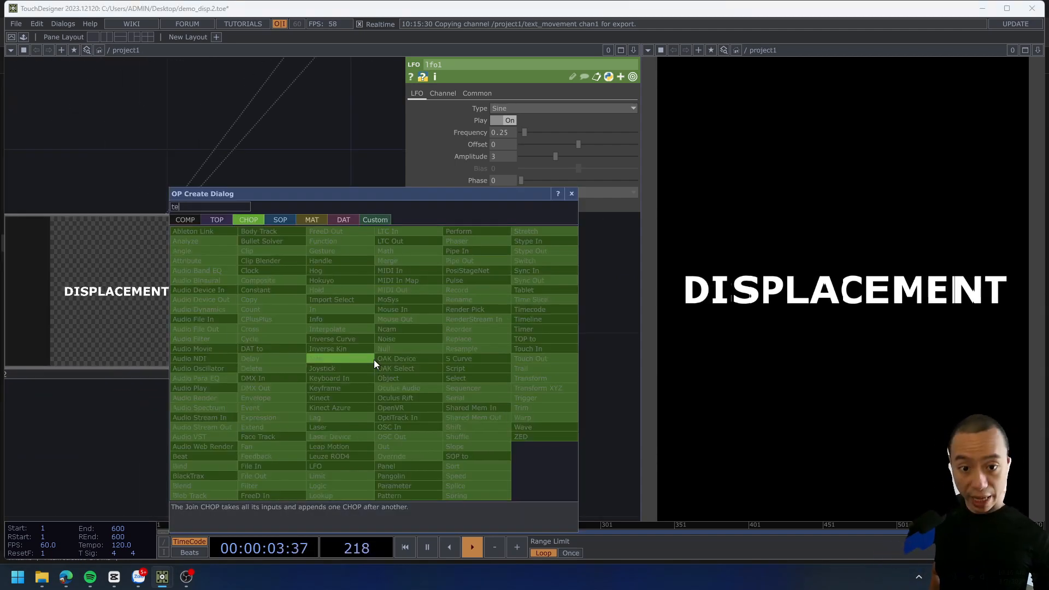
type("x")
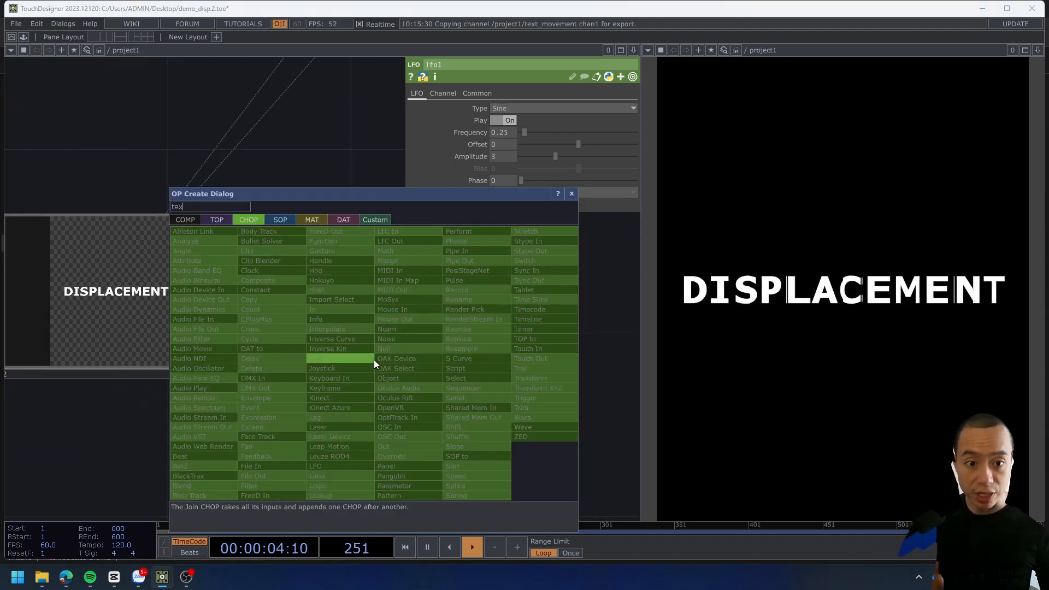
left_click(209, 220)
left_click(473, 335)
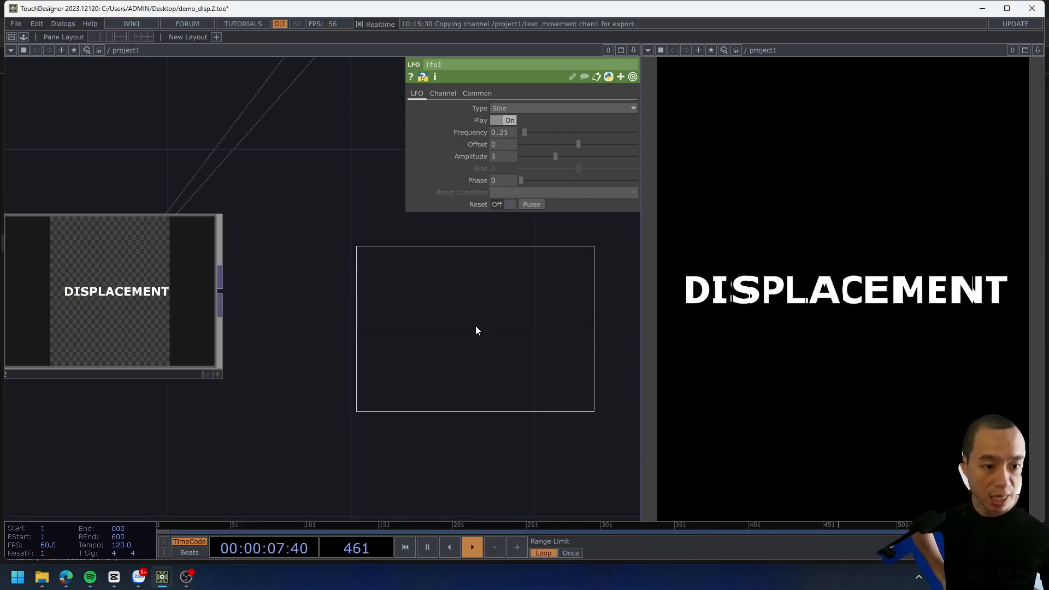
left_click(476, 327)
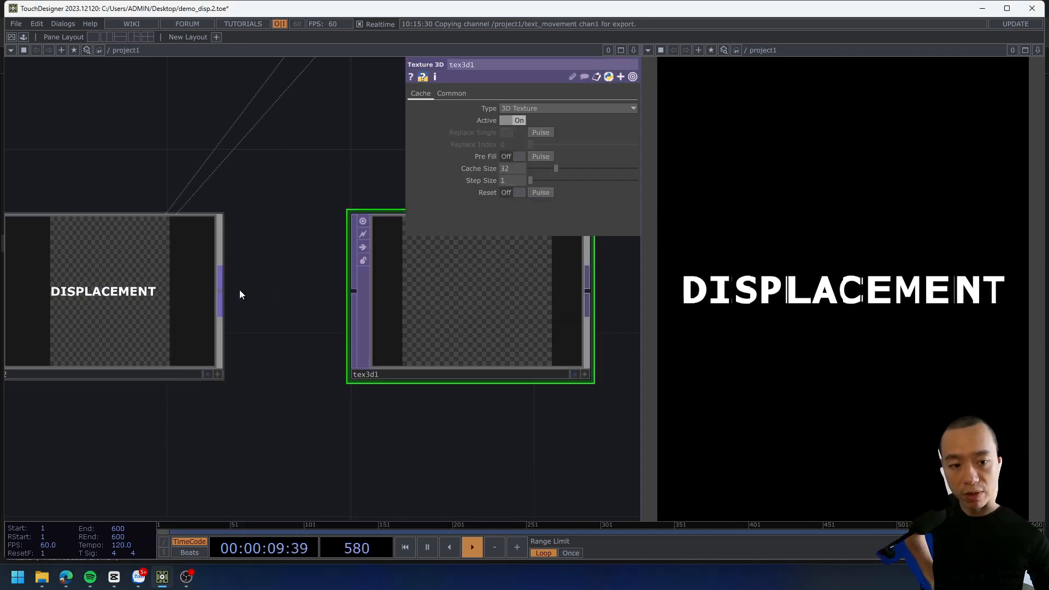
left_click_drag(221, 290, 354, 290)
Examine the cached text frames inside the Texture 3D TOP and compare them with text2.
scroll(414, 335, "down", 2)
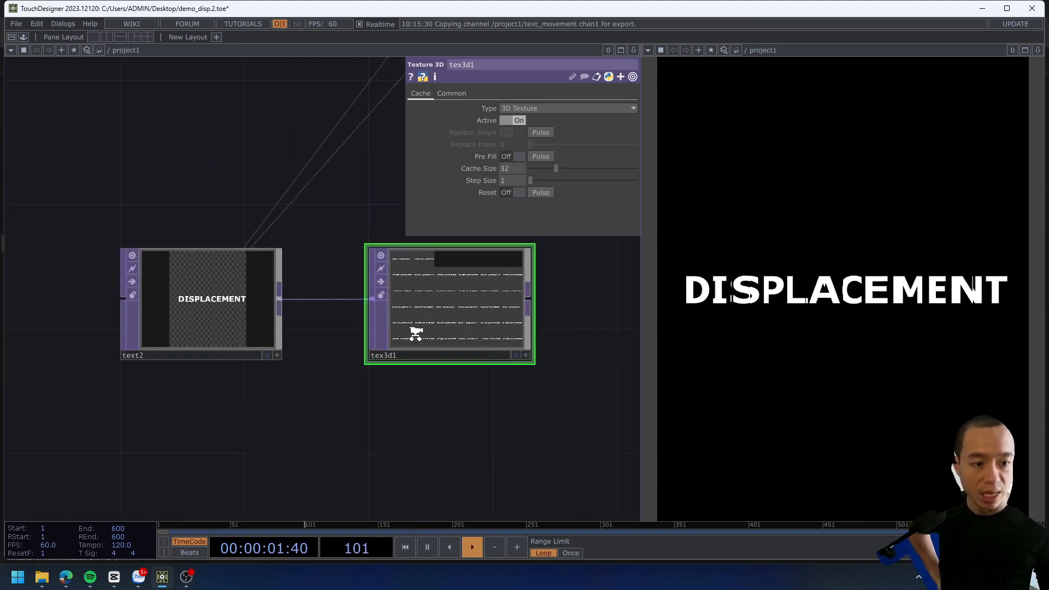
scroll(307, 290, "up", 6)
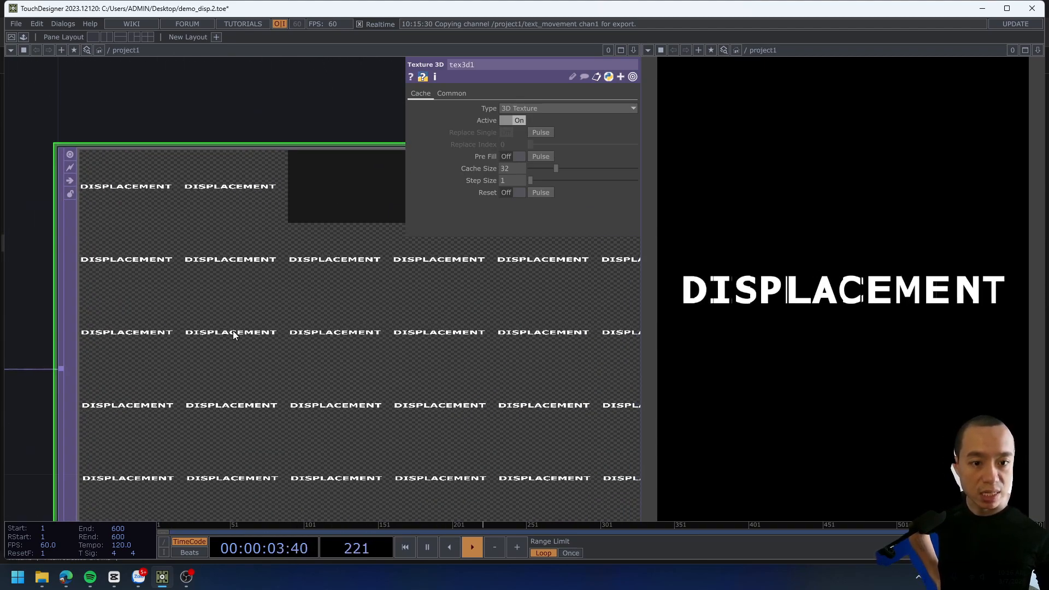
scroll(207, 238, "down", 4)
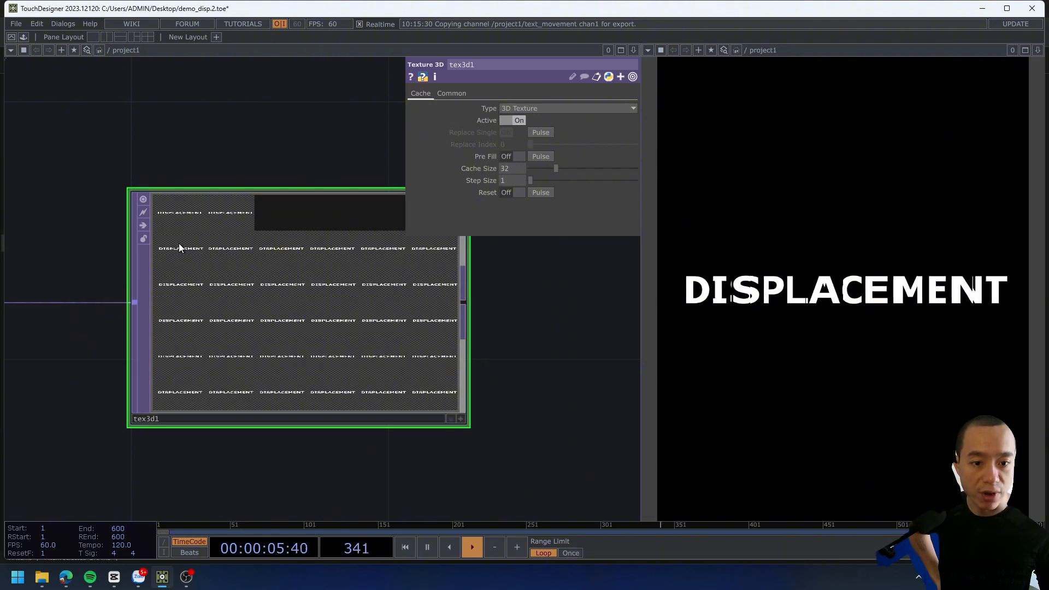
scroll(94, 258, "down", 2)
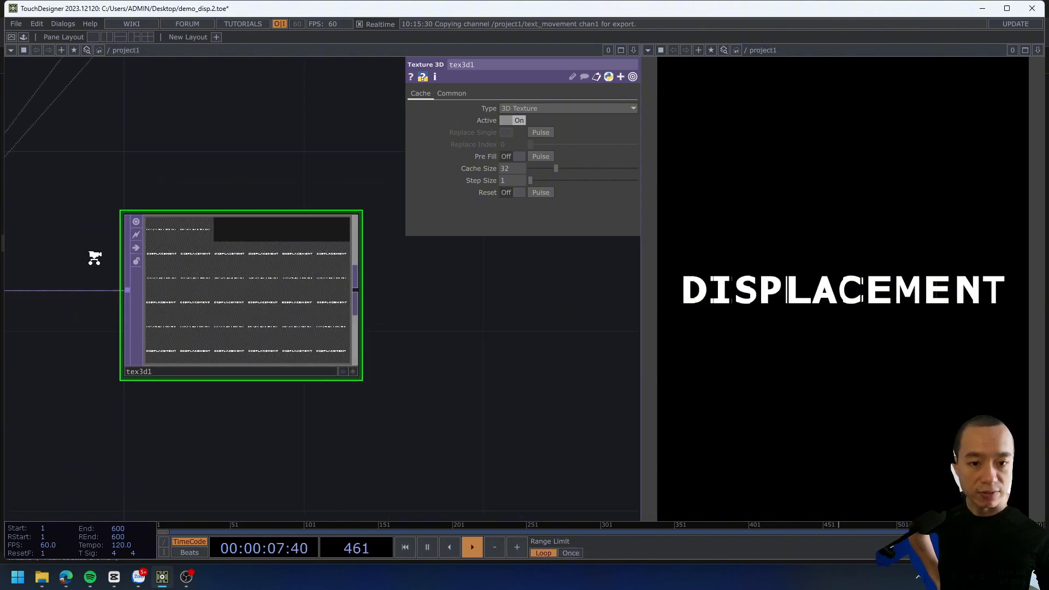
scroll(95, 259, "down", 2)
left_click_drag(94, 257, 244, 223)
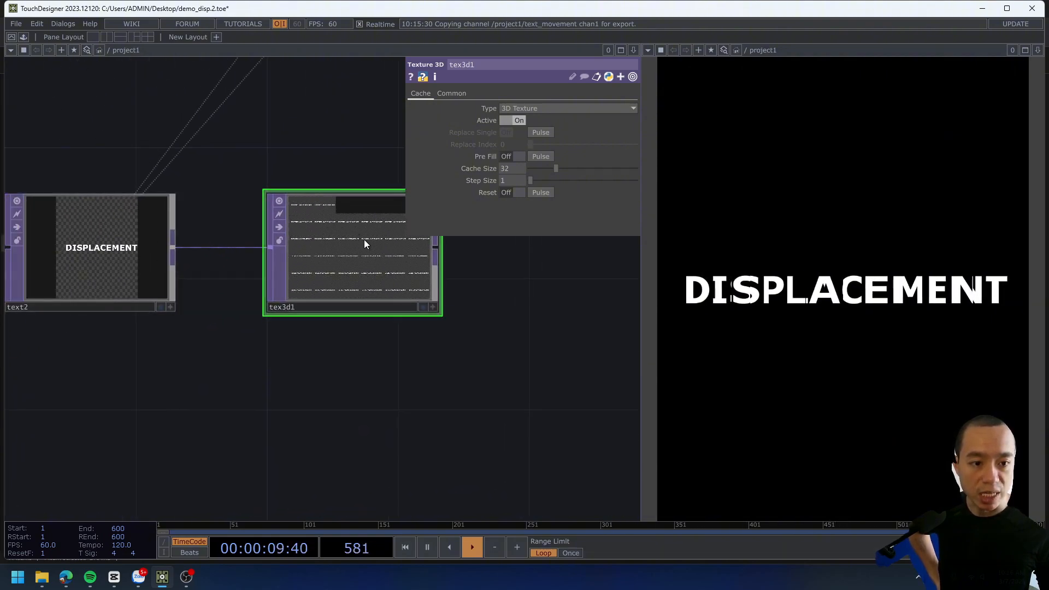
scroll(363, 240, "up", 5)
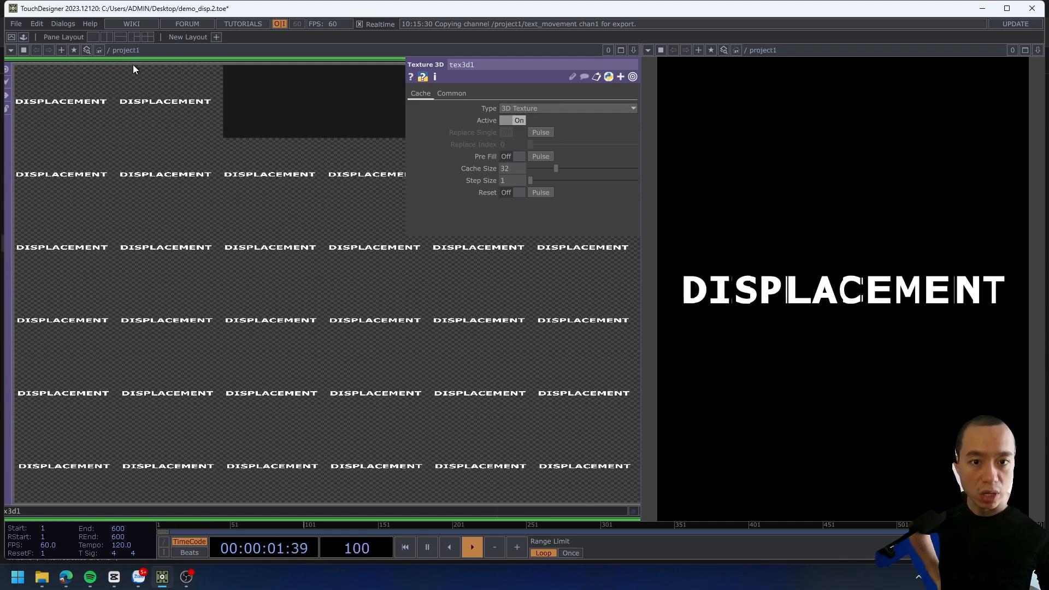
scroll(270, 315, "down", 3)
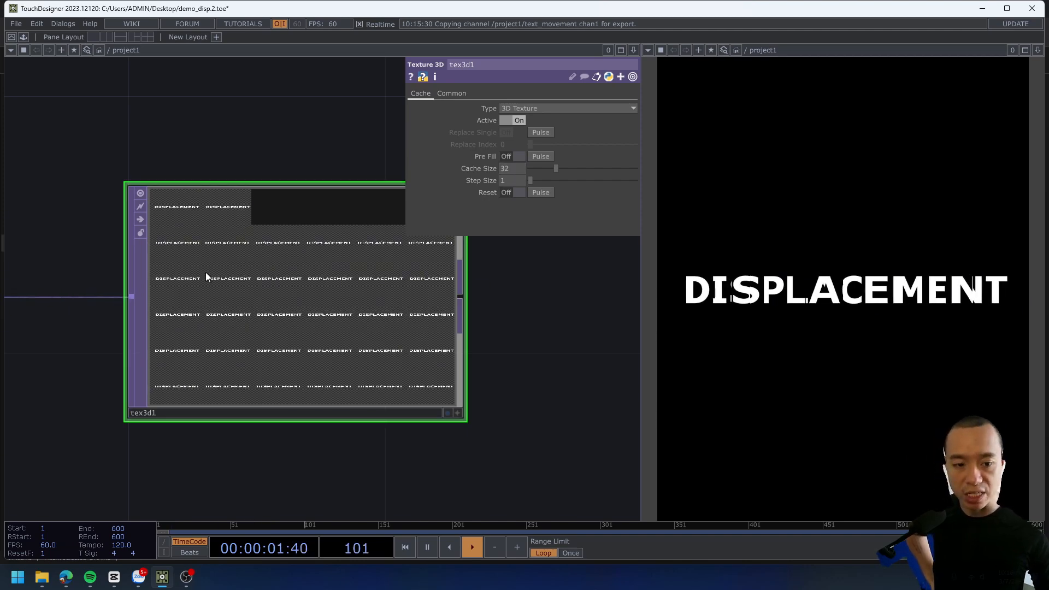
scroll(549, 382, "down", 2)
scroll(549, 381, "down", 3)
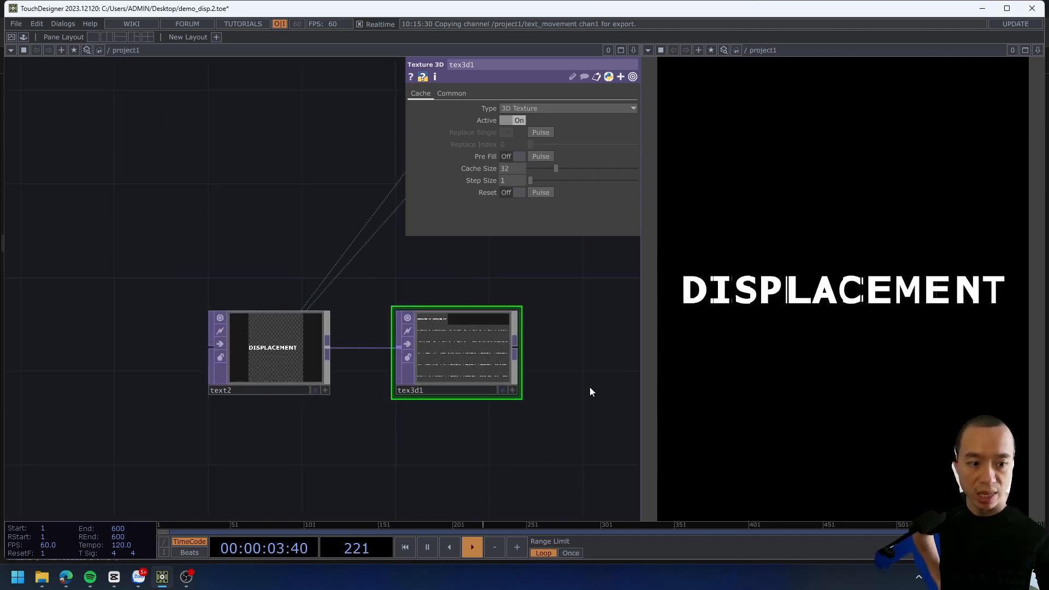
Add a Time Machine TOP beside tex3d1 and connect tex3d1's output to its first input.
left_click_drag(519, 381, 309, 362)
key("Tab")
type("time")
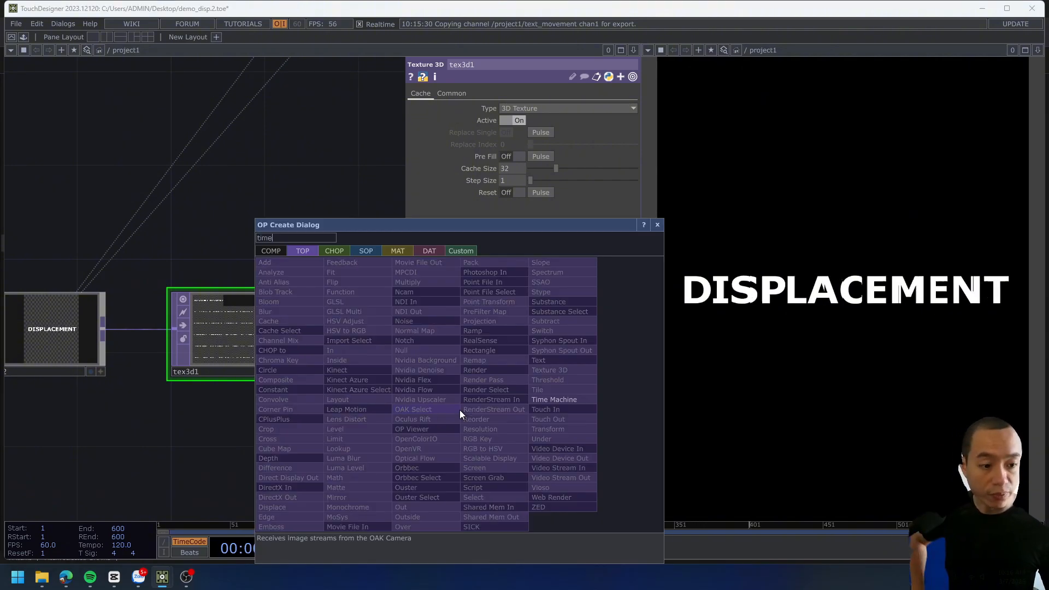
left_click(558, 402)
left_click(417, 335)
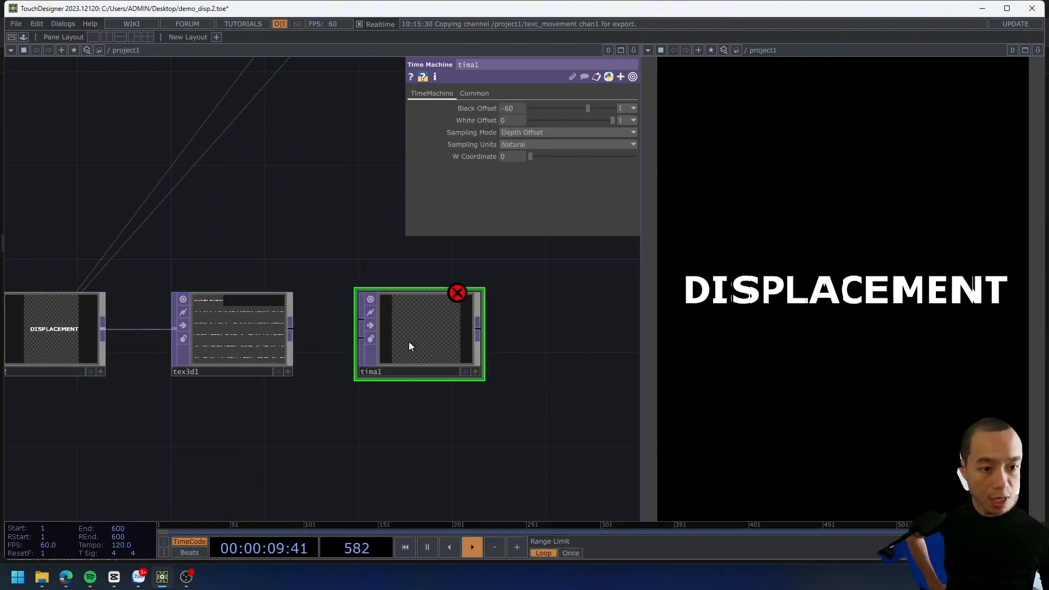
left_click(354, 315)
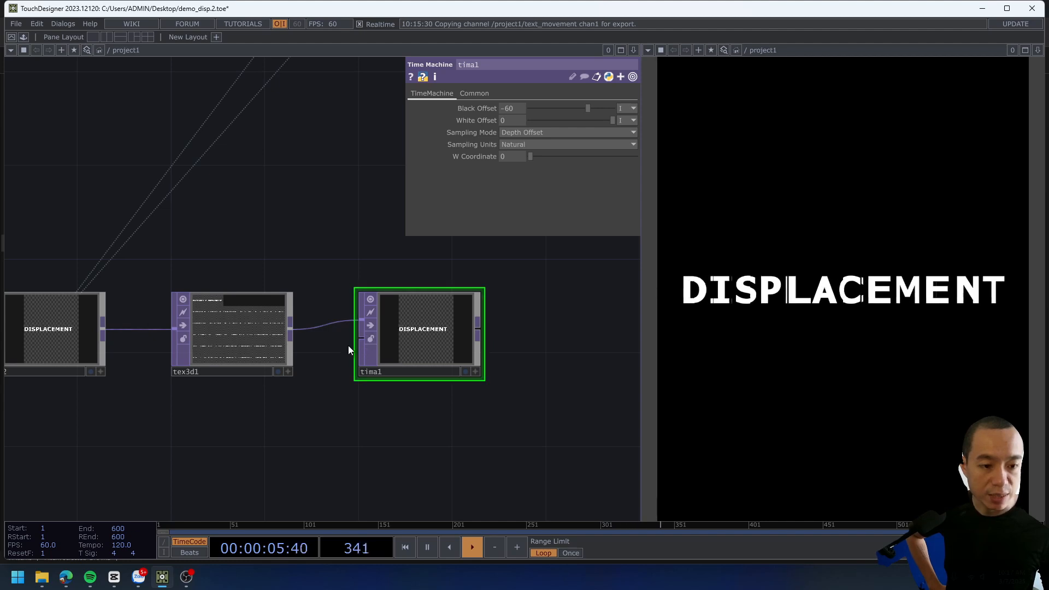
Move the Time Machine TOP farther away from tex3d1 to widen the gap between them.
scroll(466, 346, "down", 5)
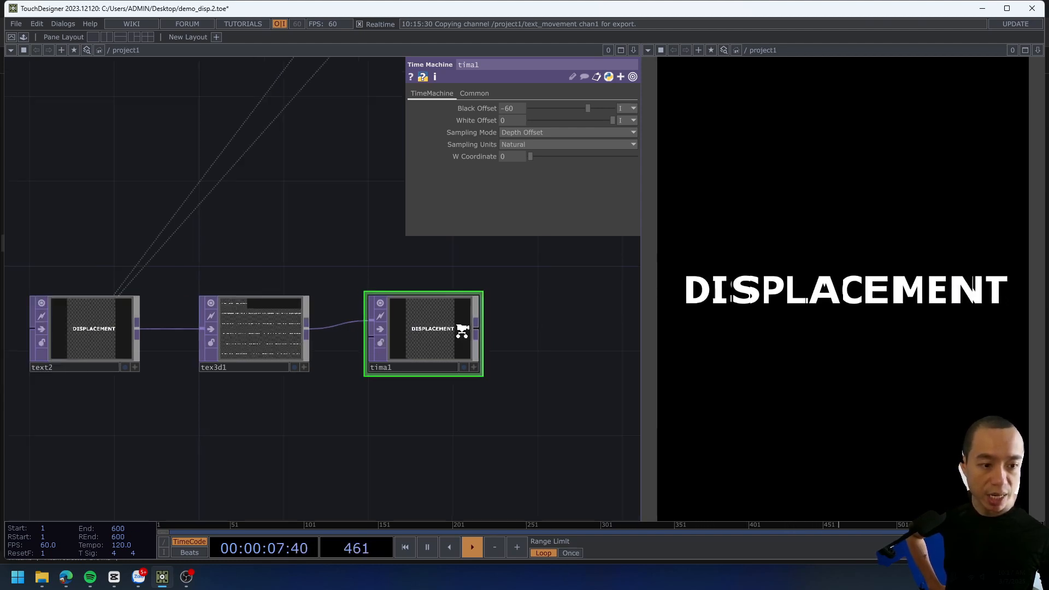
left_click_drag(537, 335, 192, 330)
left_click_drag(100, 319, 173, 319)
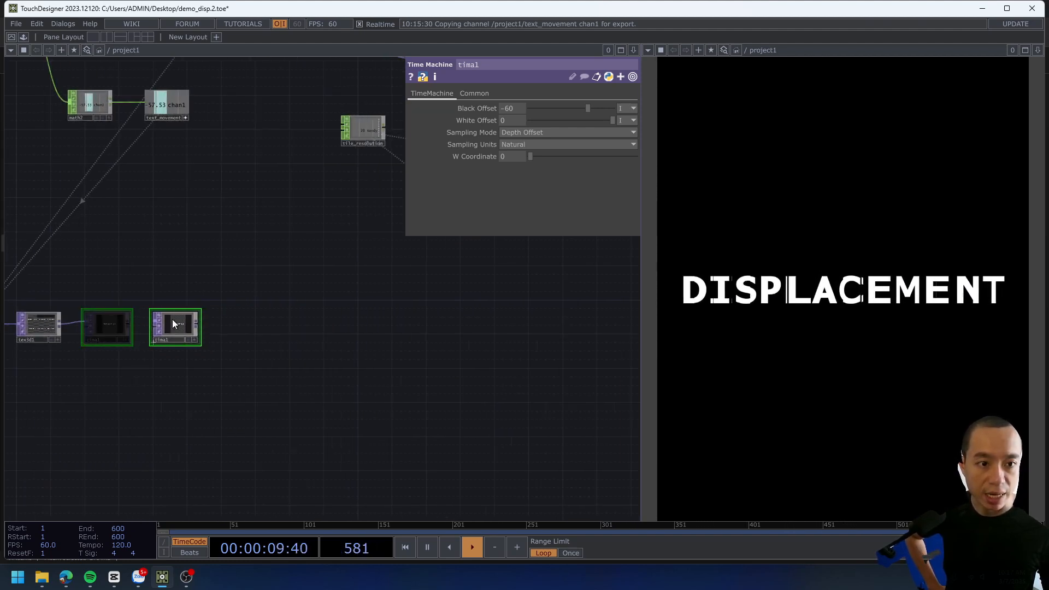
Look over the existing displacement branches and the noise and ramp maps that feed them.
scroll(227, 300, "down", 5)
left_click_drag(303, 267, 247, 294)
scroll(287, 267, "up", 5)
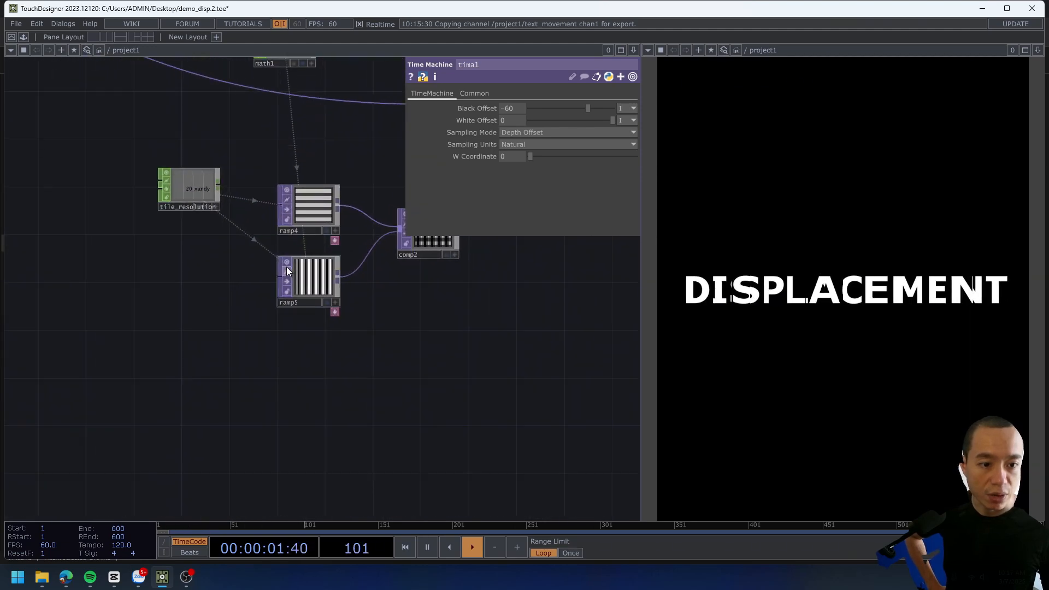
scroll(222, 259, "down", 2)
scroll(250, 273, "down", 2)
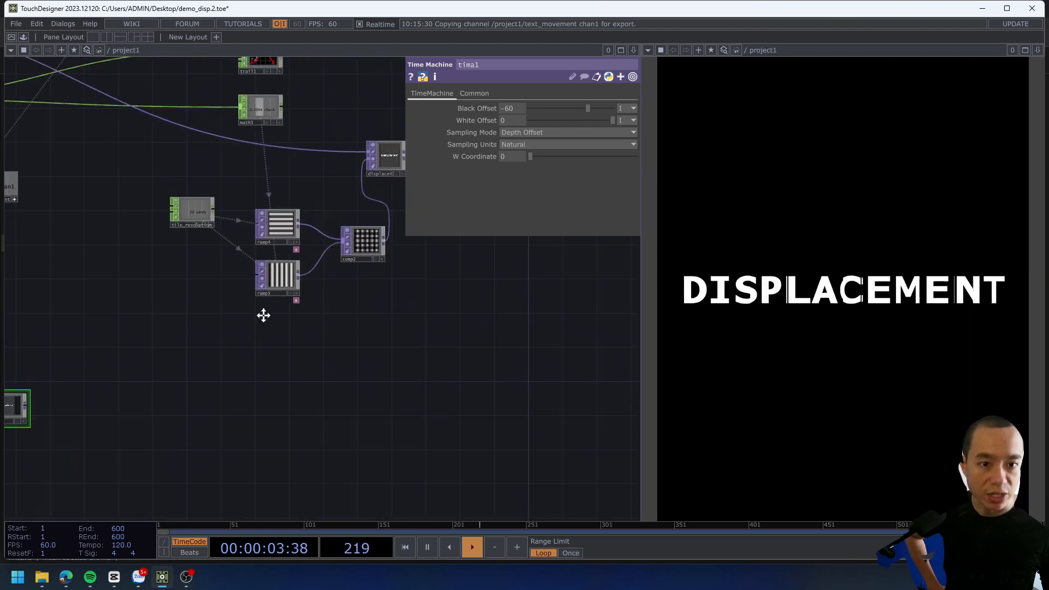
left_click_drag(262, 314, 361, 354)
scroll(234, 309, "down", 3)
scroll(234, 309, "down", 2)
left_click_drag(208, 306, 143, 450)
left_click_drag(374, 295, 300, 386)
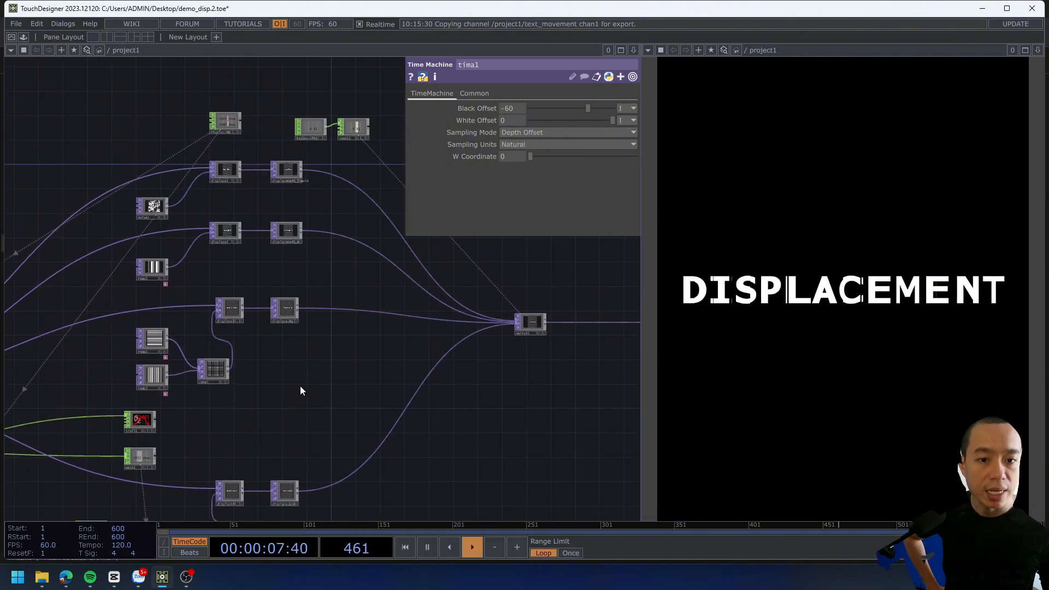
scroll(161, 215, "up", 5)
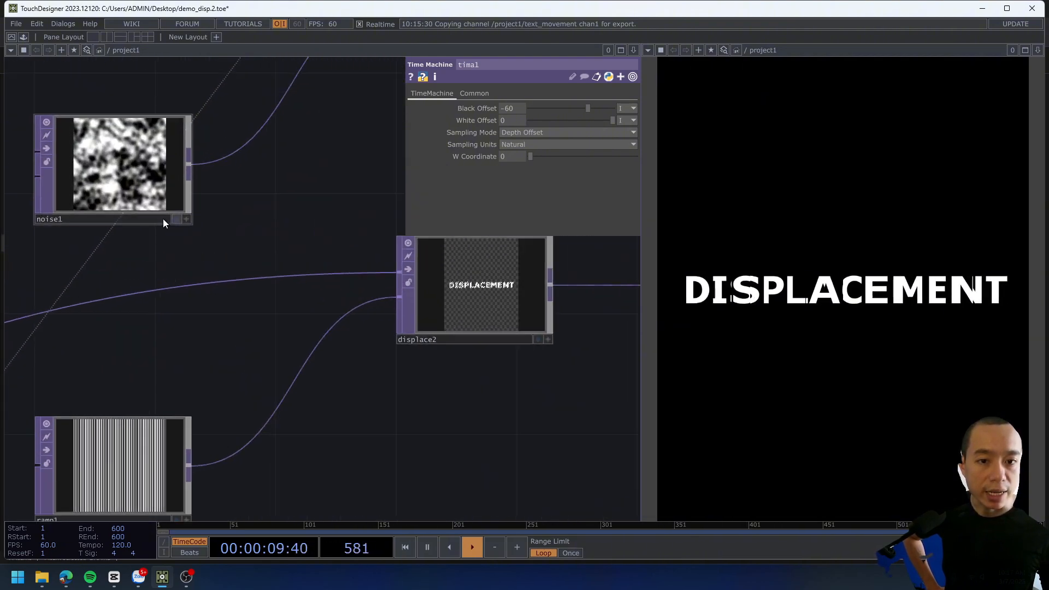
scroll(163, 209, "down", 5)
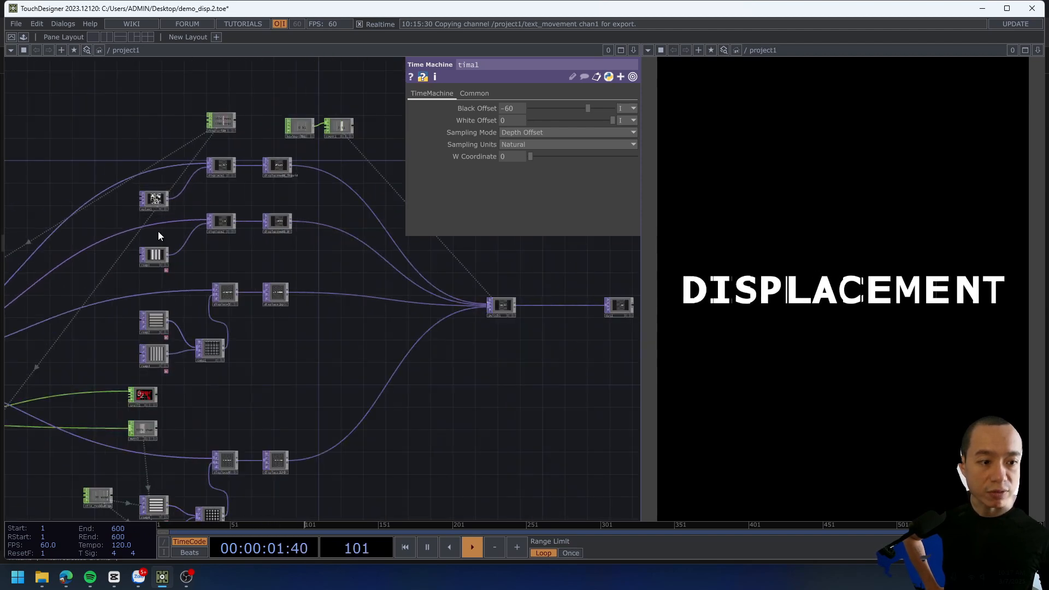
left_click_drag(285, 424, 318, 278)
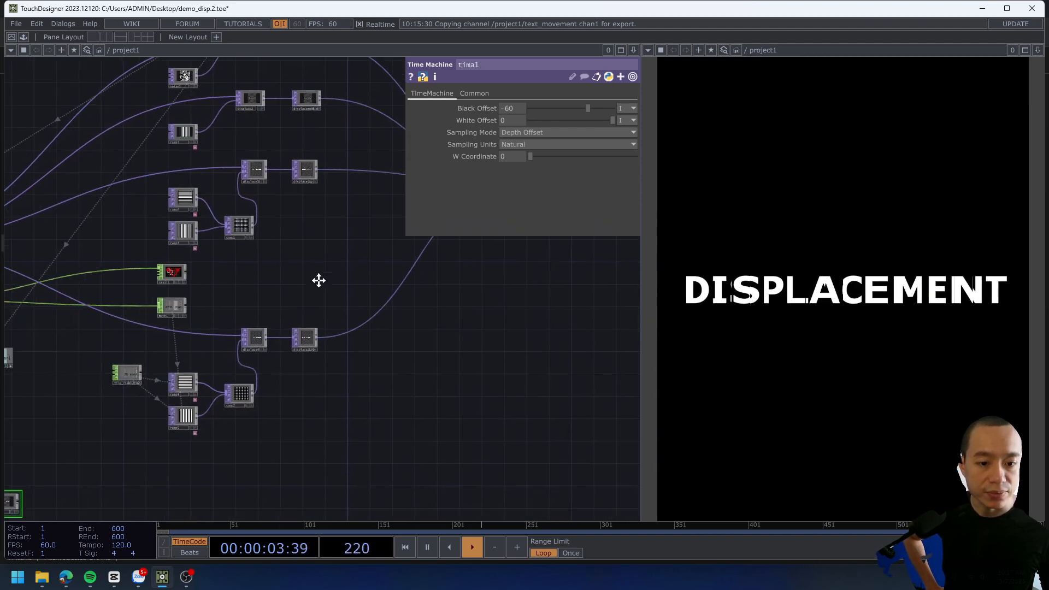
Examine noise1 and its settings and compare it with the ramp maps used in the other displacement variations.
left_click(188, 78)
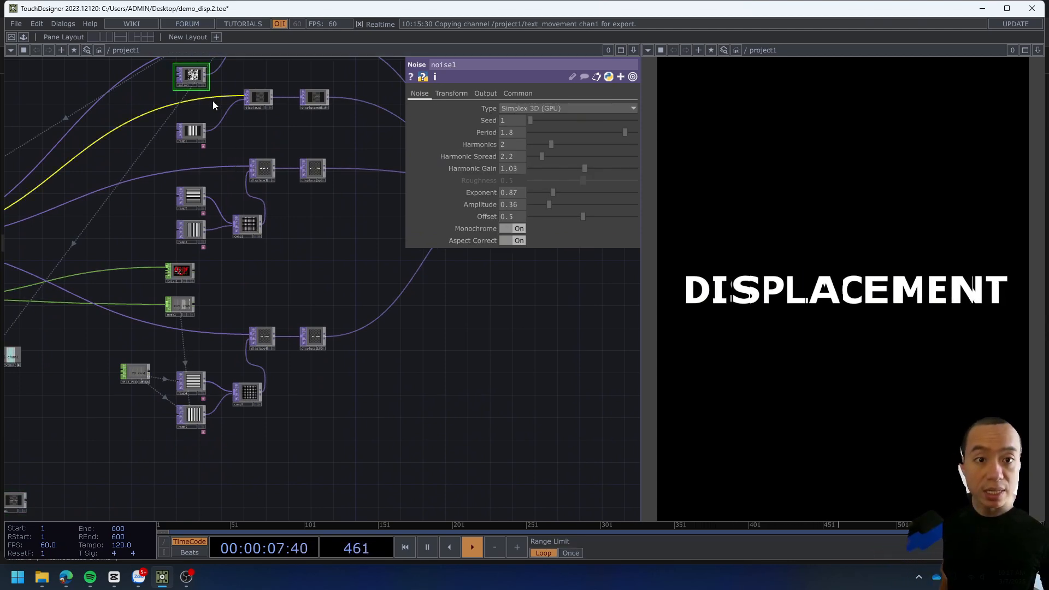
scroll(211, 100, "up", 5)
scroll(210, 99, "down", 2)
left_click_drag(205, 115, 208, 216)
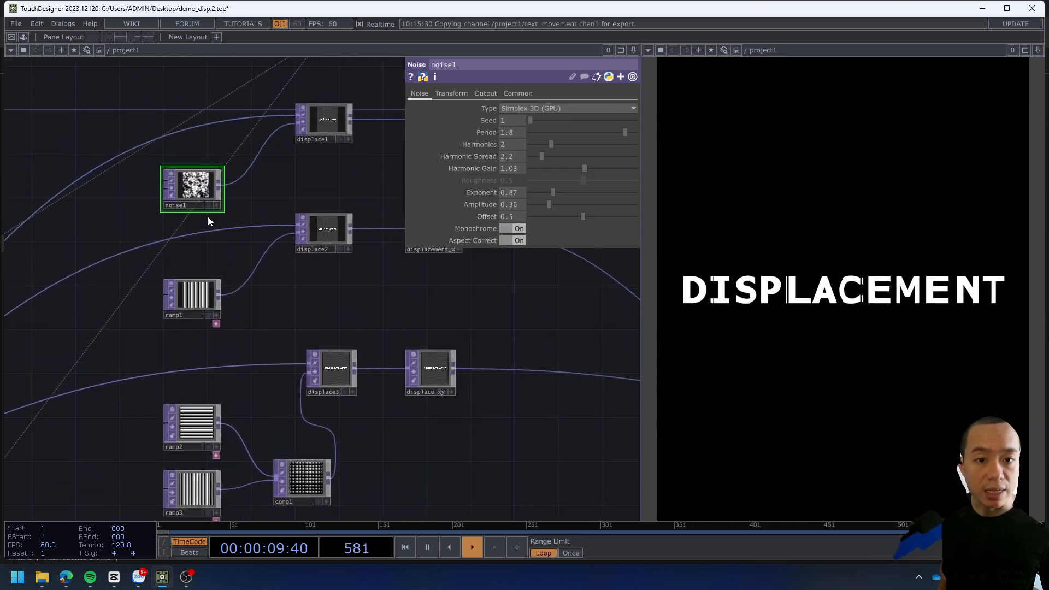
scroll(210, 213, "up", 6)
scroll(224, 201, "down", 6)
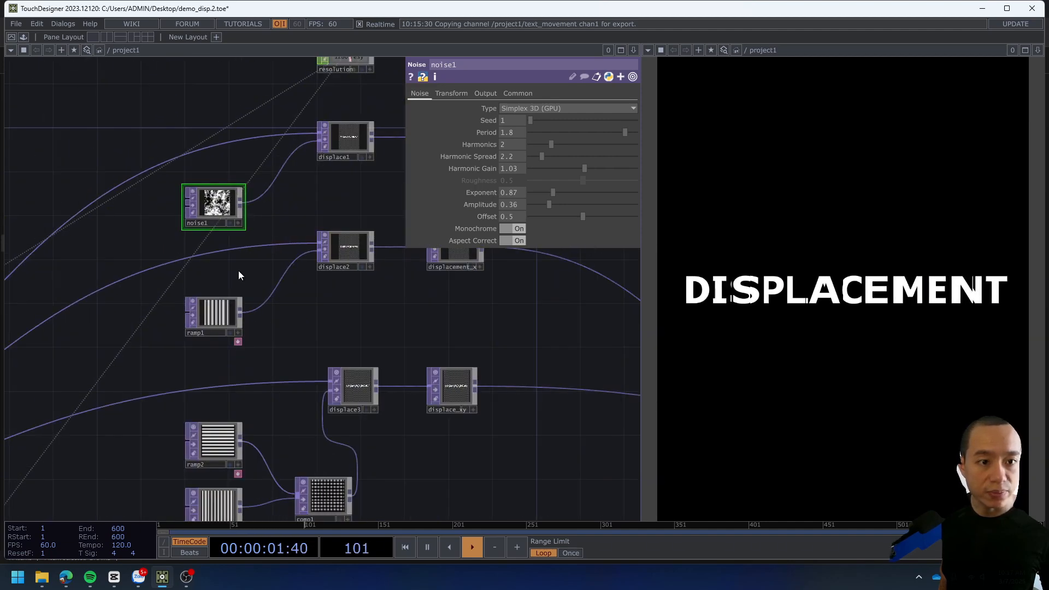
left_click_drag(238, 271, 288, 89)
left_click_drag(185, 339, 314, 57)
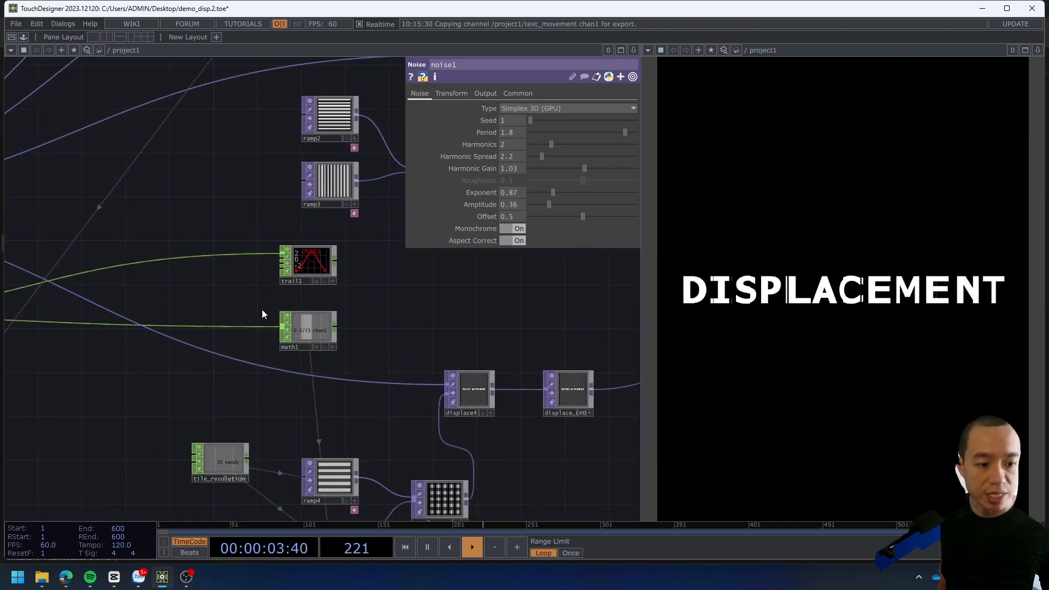
scroll(249, 164, "down", 6)
left_click_drag(232, 207, 204, 329)
scroll(232, 198, "up", 3)
scroll(230, 197, "up", 3)
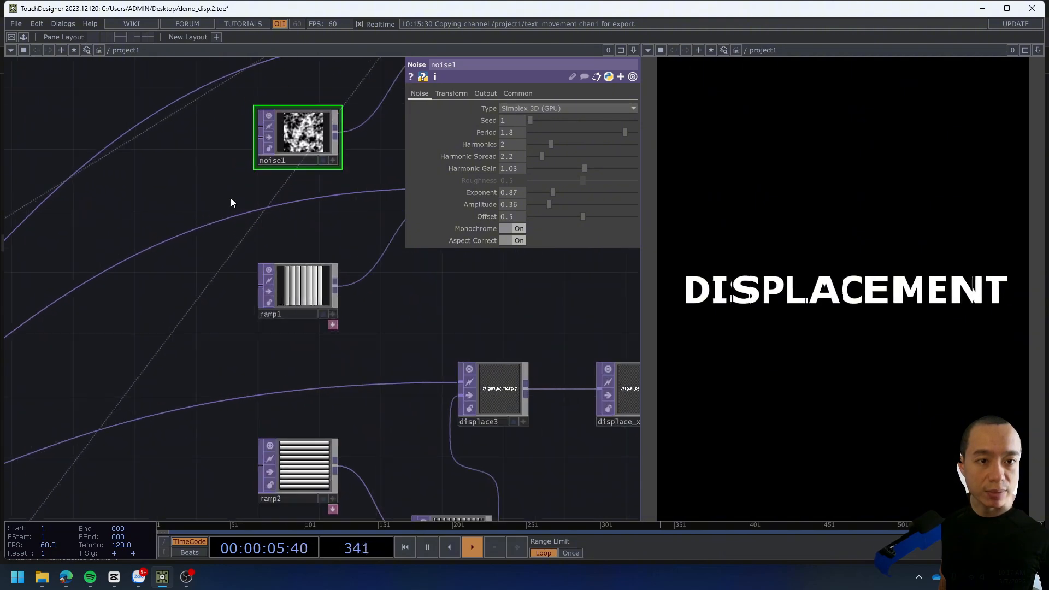
scroll(230, 200, "down", 3)
left_click_drag(115, 459, 251, 188)
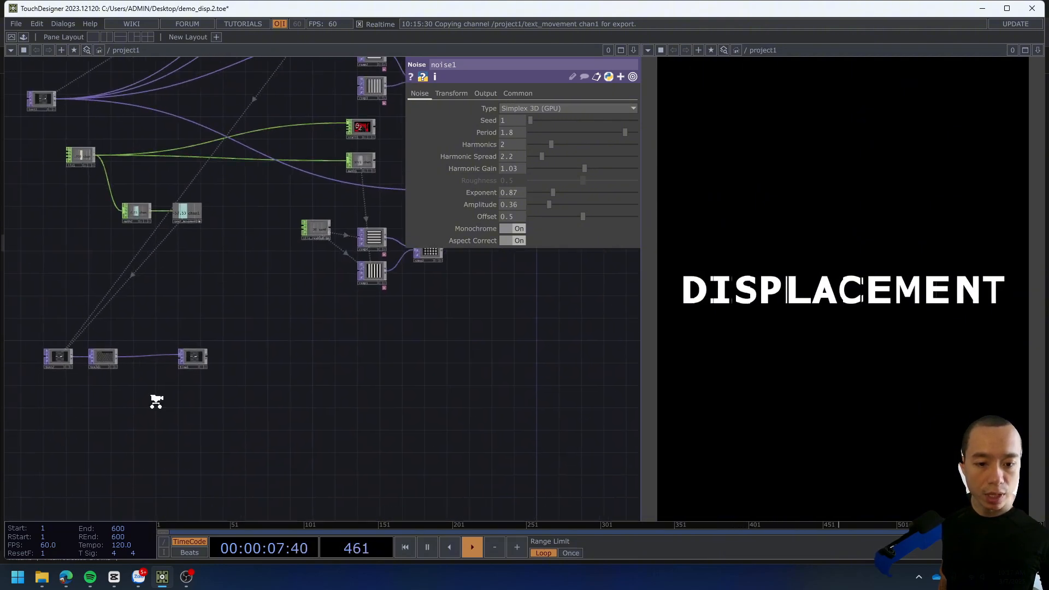
Add a Noise TOP between tex3d1 and tima1, just below their wire, and connect its output to tima1's second input.
scroll(156, 398, "up", 9)
scroll(210, 292, "down", 2)
scroll(226, 325, "down", 3)
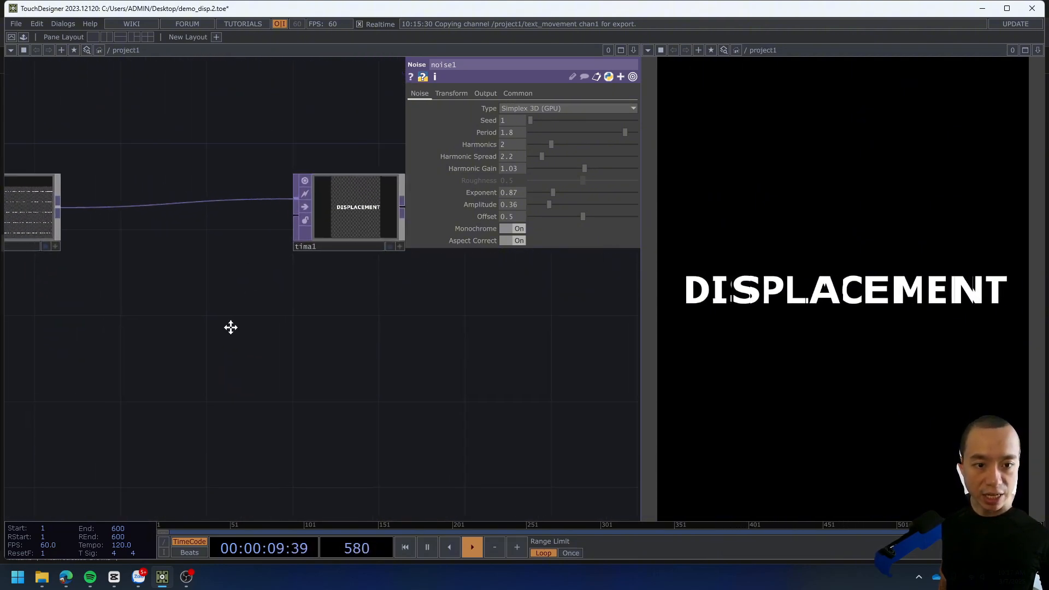
key("Tab")
type("no")
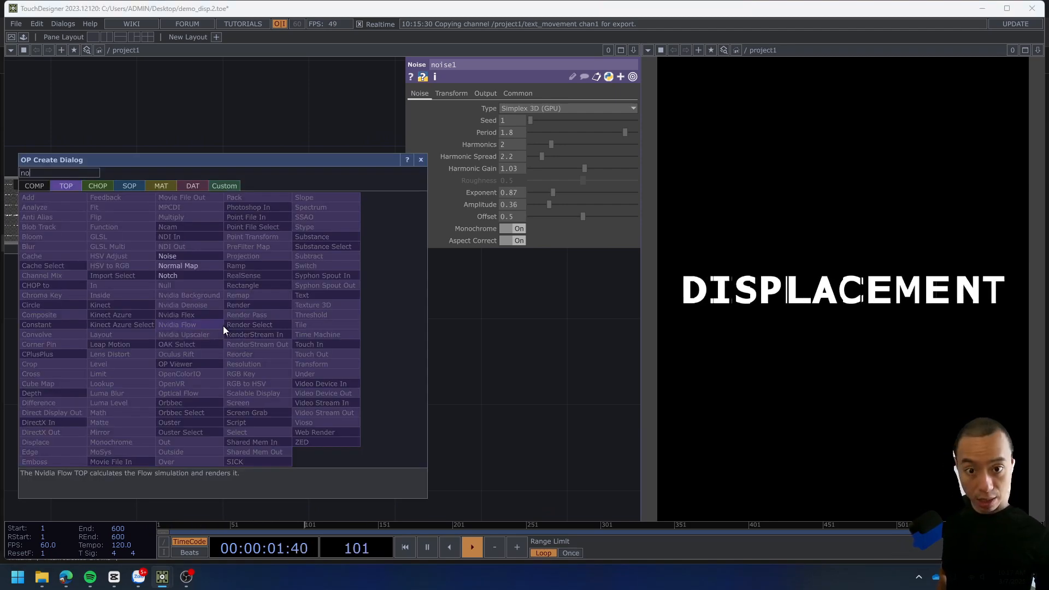
type("ise")
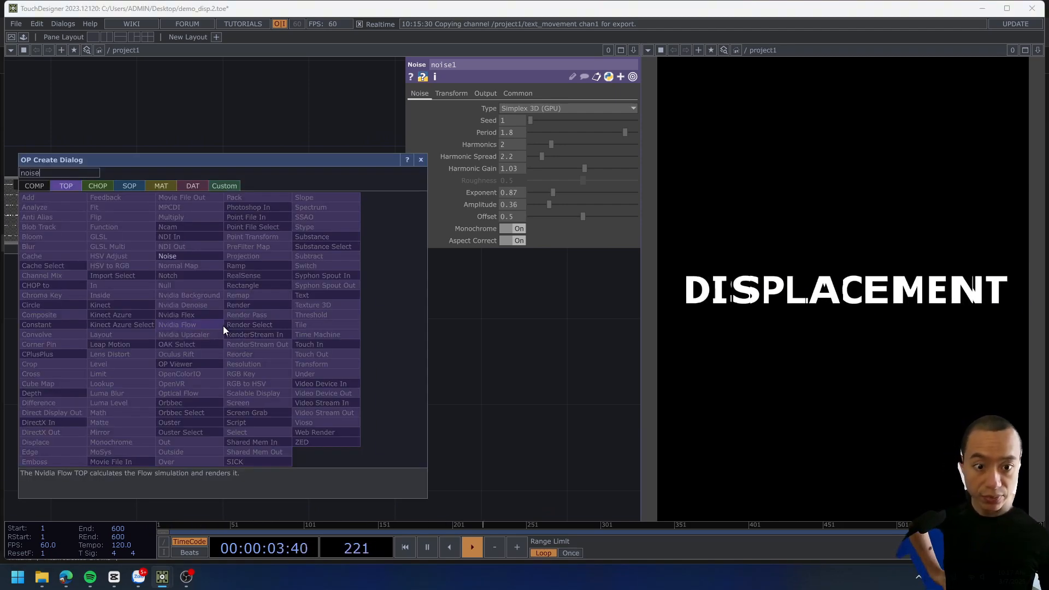
left_click(193, 255)
left_click(201, 314)
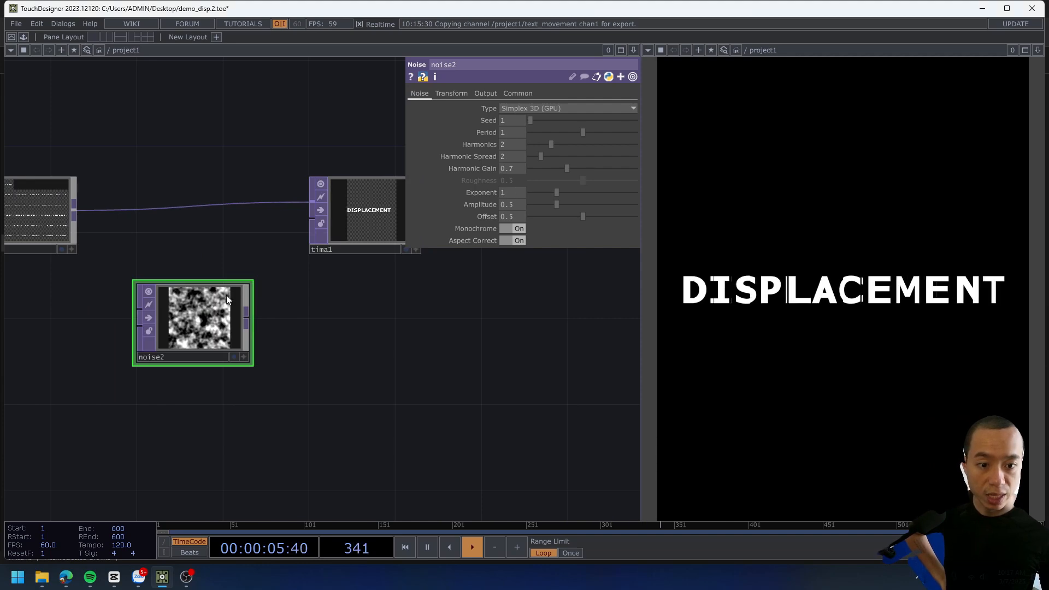
left_click_drag(251, 324, 309, 220)
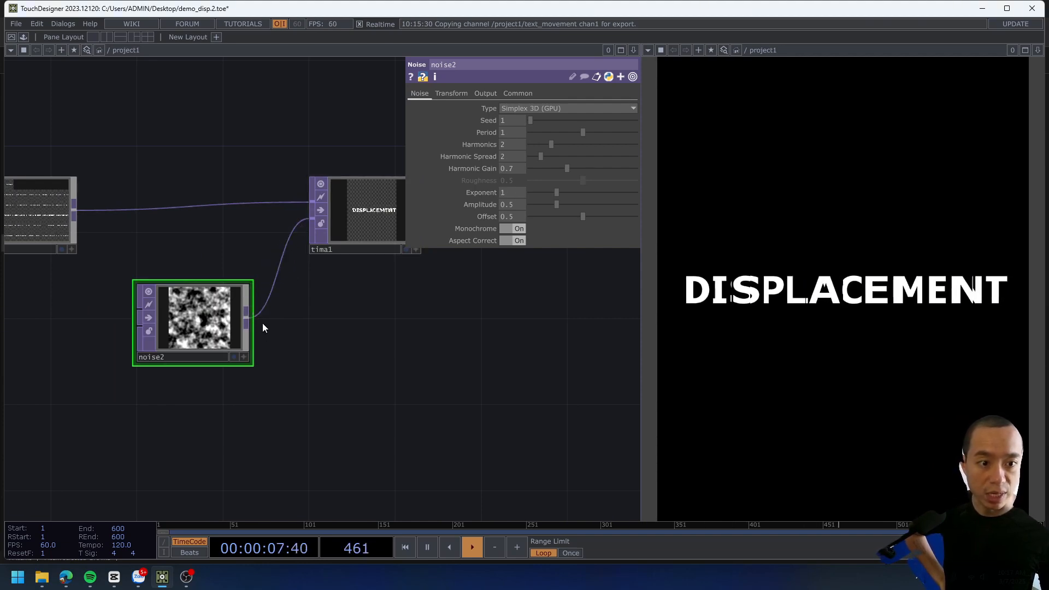
Examine how the noise map distorts the moving text in tima1's viewer.
scroll(364, 208, "up", 5)
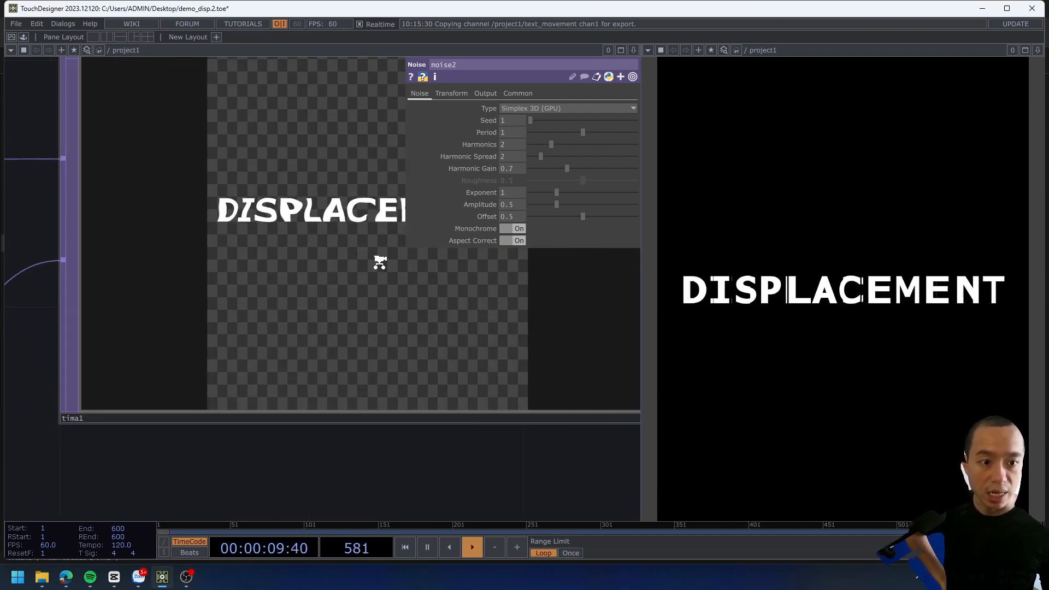
scroll(379, 263, "down", 2)
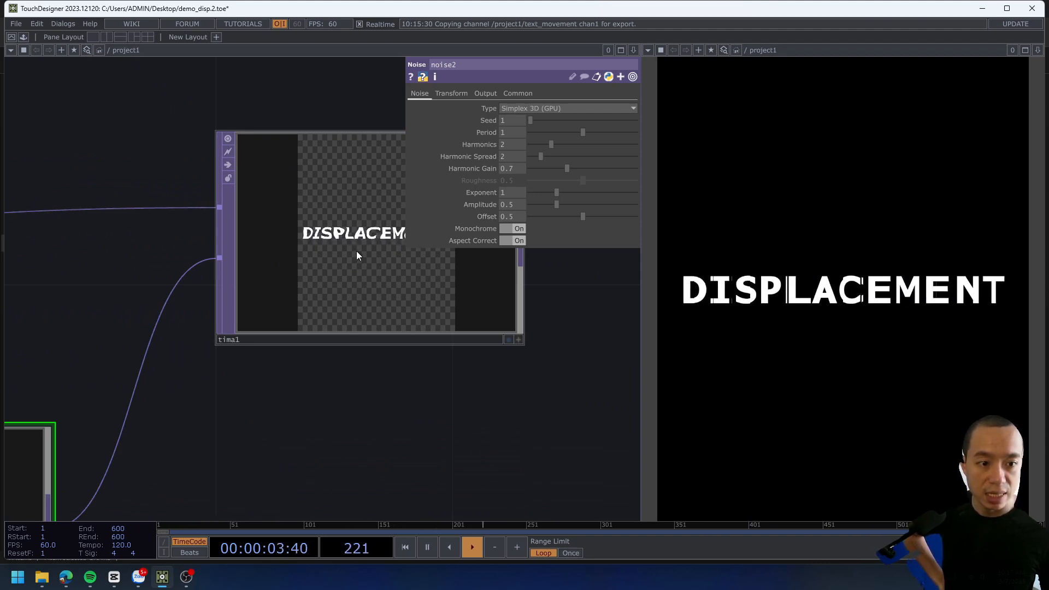
scroll(357, 254, "down", 3)
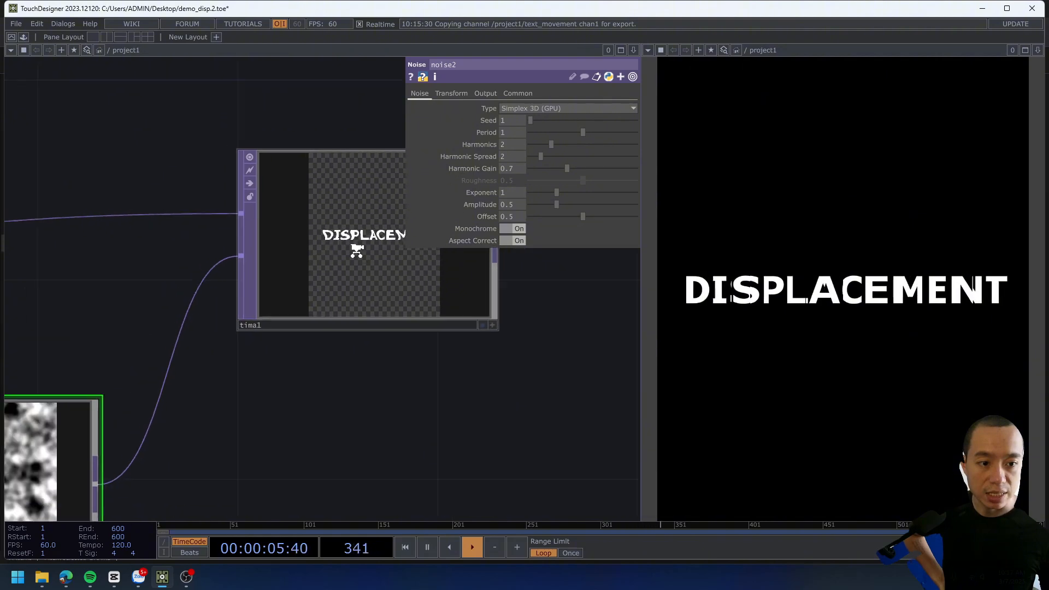
scroll(377, 255, "up", 5)
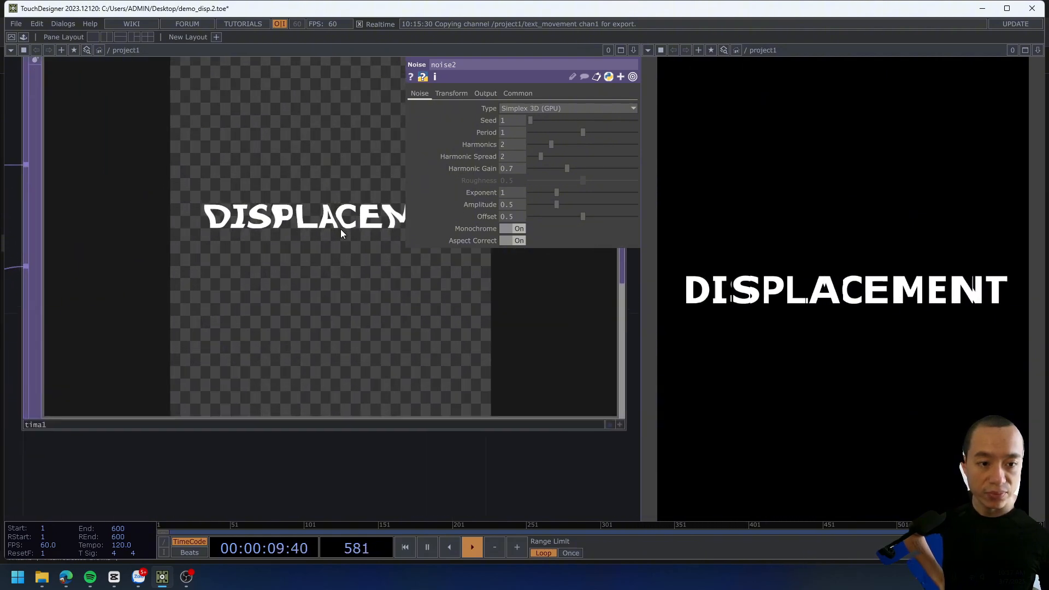
scroll(341, 232, "down", 4)
scroll(341, 232, "down", 2)
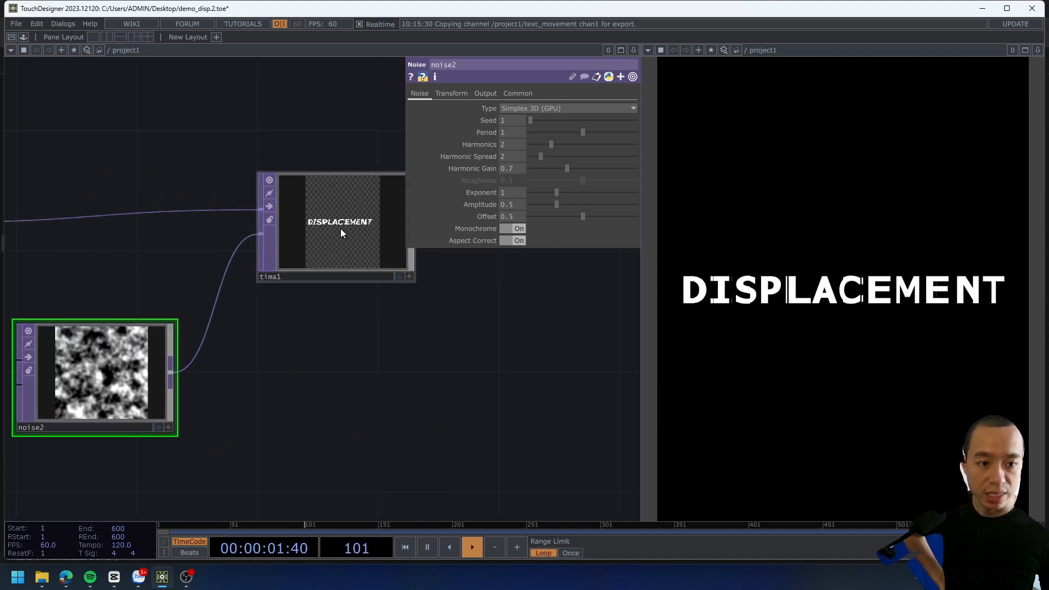
scroll(366, 221, "up", 5)
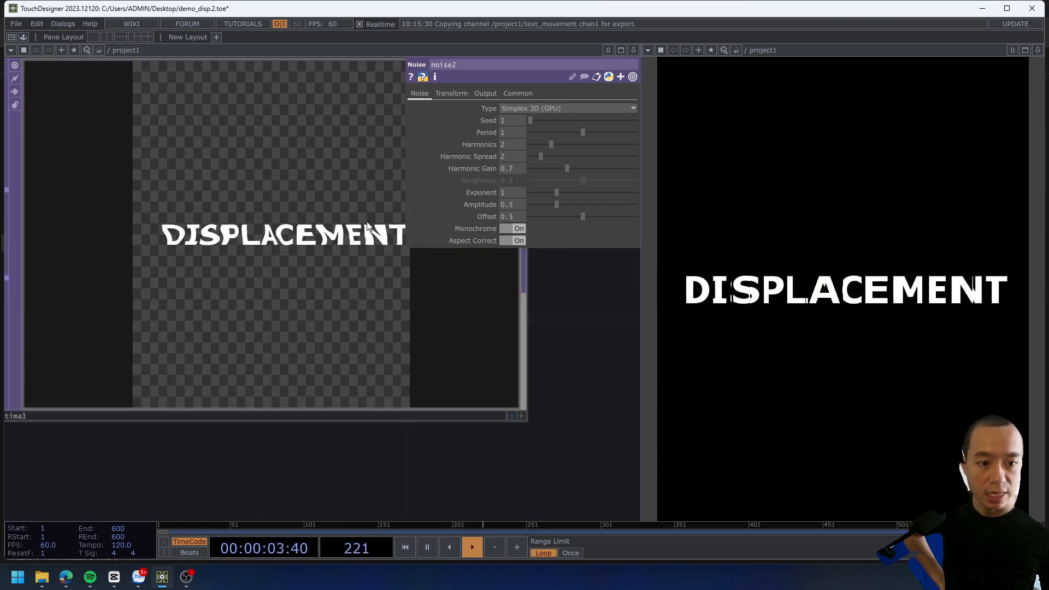
scroll(366, 221, "down", 5)
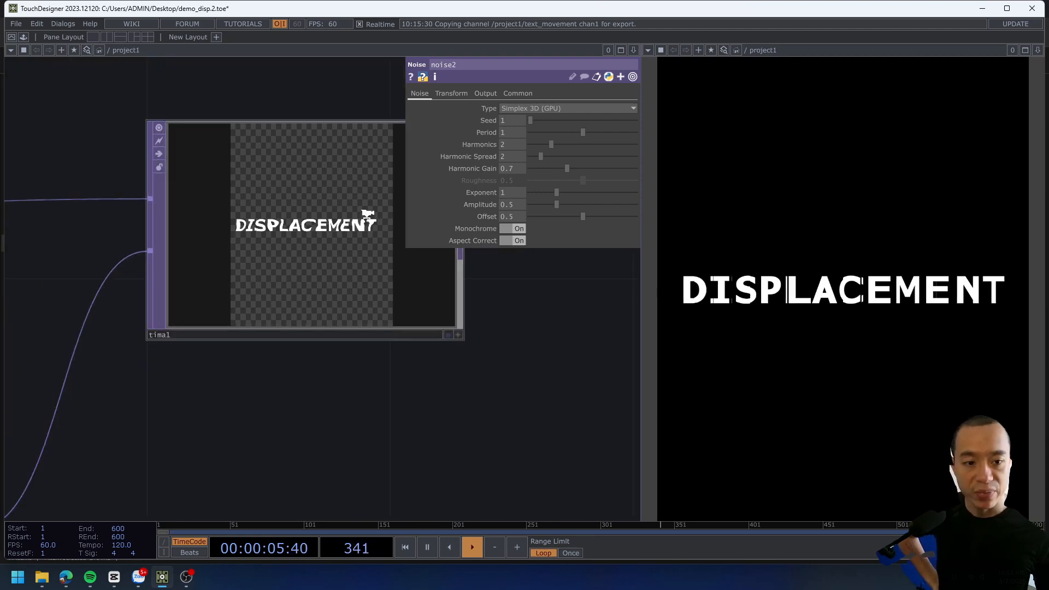
scroll(273, 145, "down", 8)
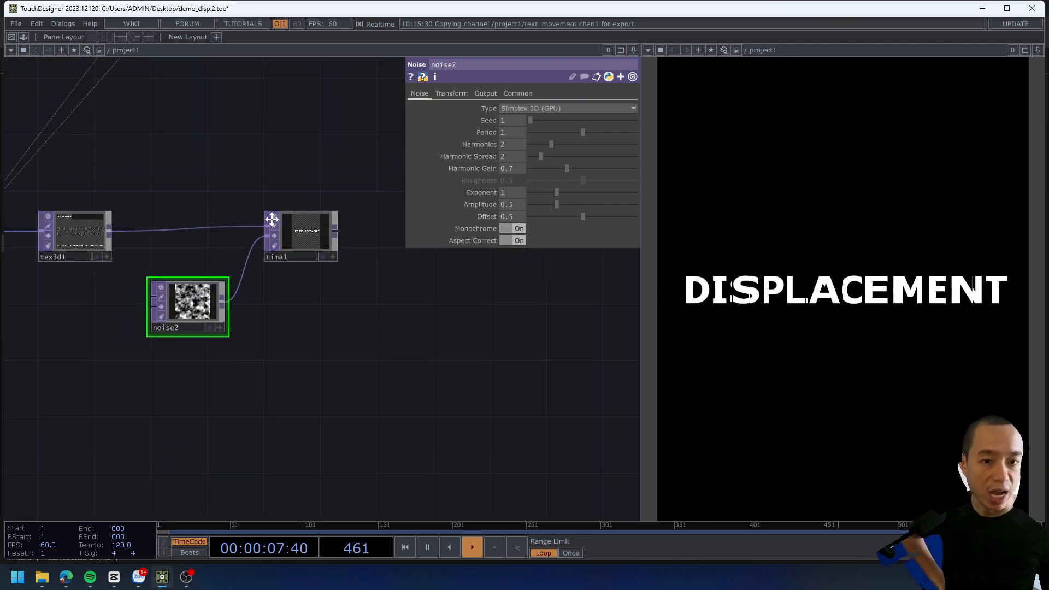
Drive noise2's output resolution with a CHOP reference to the xandy channel of tile_resolution.
left_click_drag(224, 114, 112, 147)
scroll(131, 161, "up", 5)
scroll(136, 152, "up", 3)
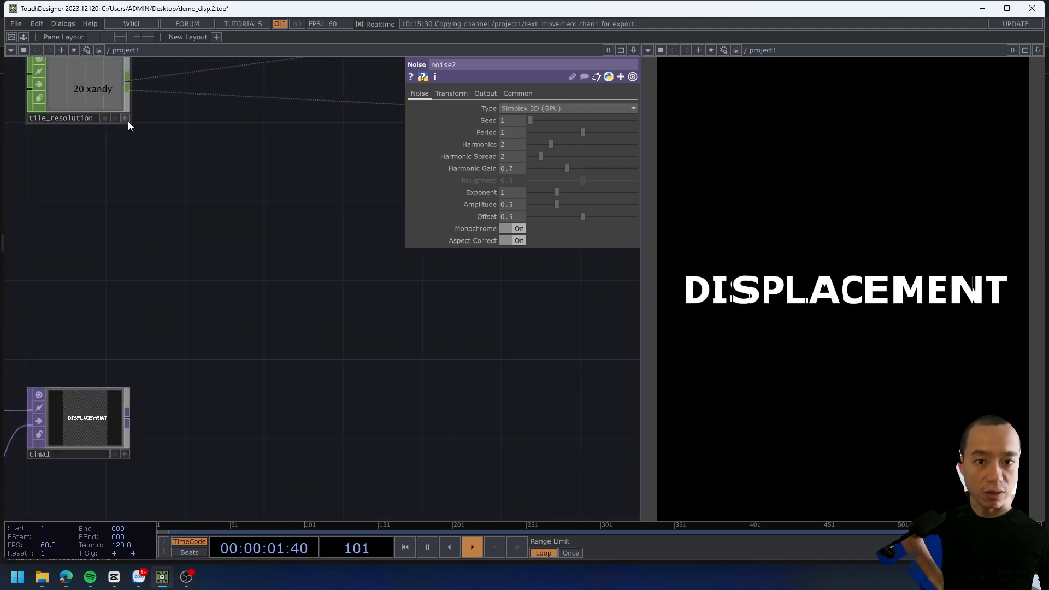
scroll(203, 192, "down", 6)
scroll(215, 164, "up", 2)
left_click_drag(212, 146, 483, 133)
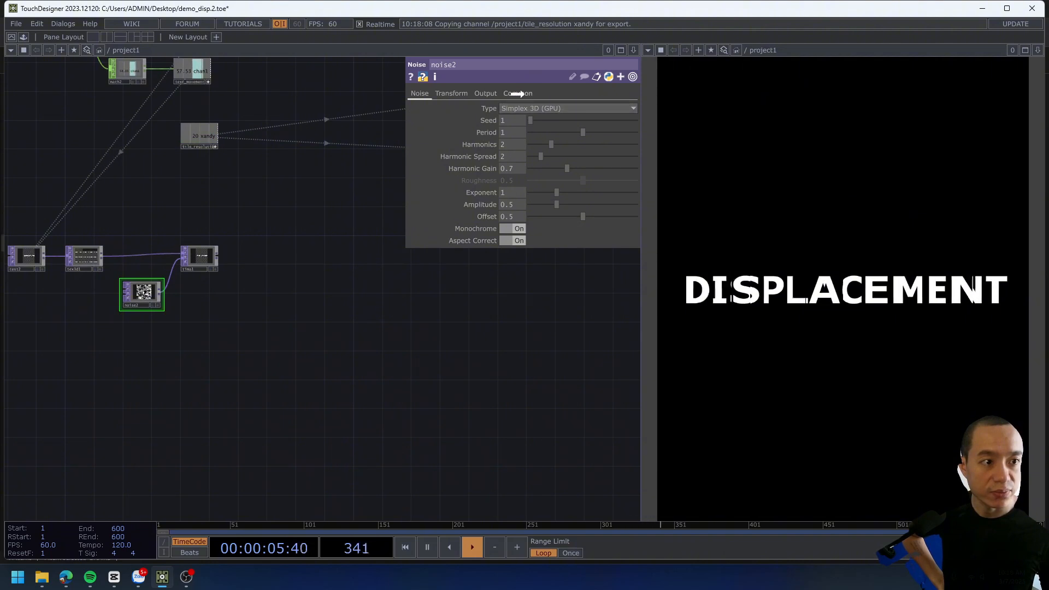
left_click_drag(518, 93, 481, 117)
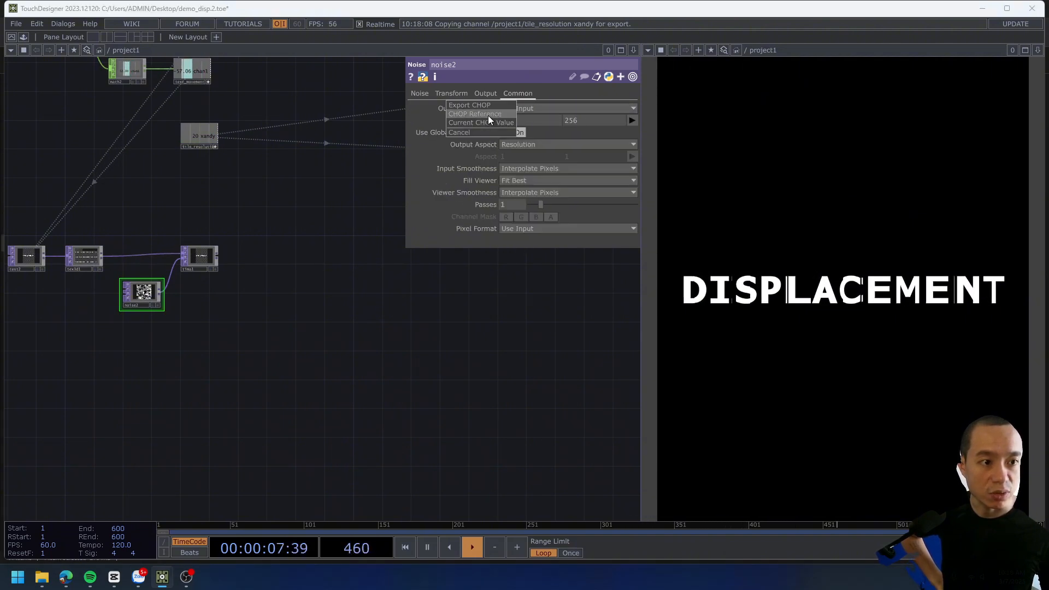
left_click(488, 116)
Set both Input Smoothness and Viewer Smoothness of noise2 to Nearest Pixel.
scroll(188, 281, "up", 5)
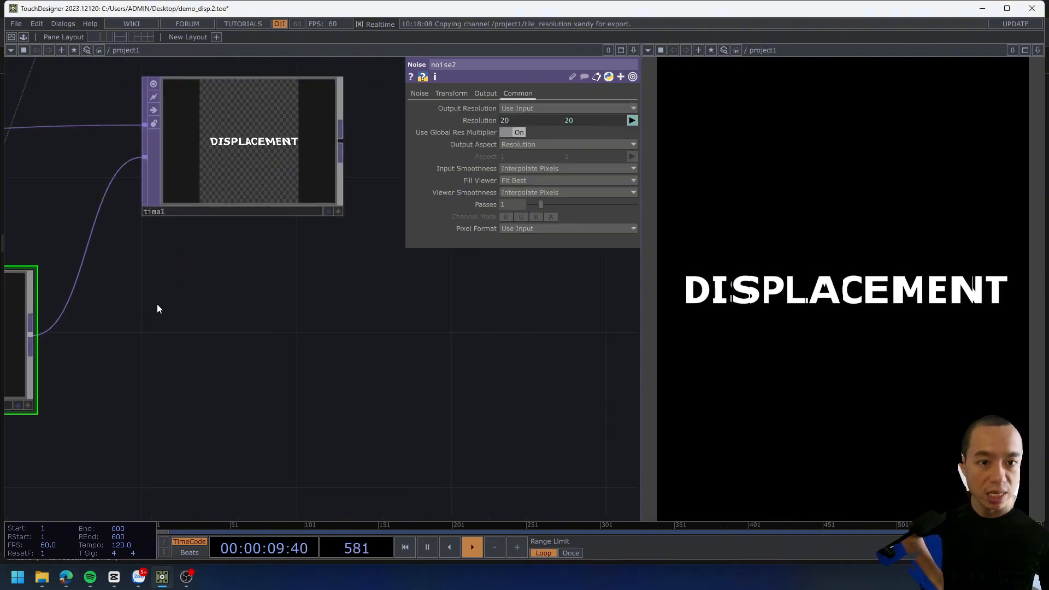
scroll(208, 317, "down", 2)
left_click_drag(208, 319, 377, 229)
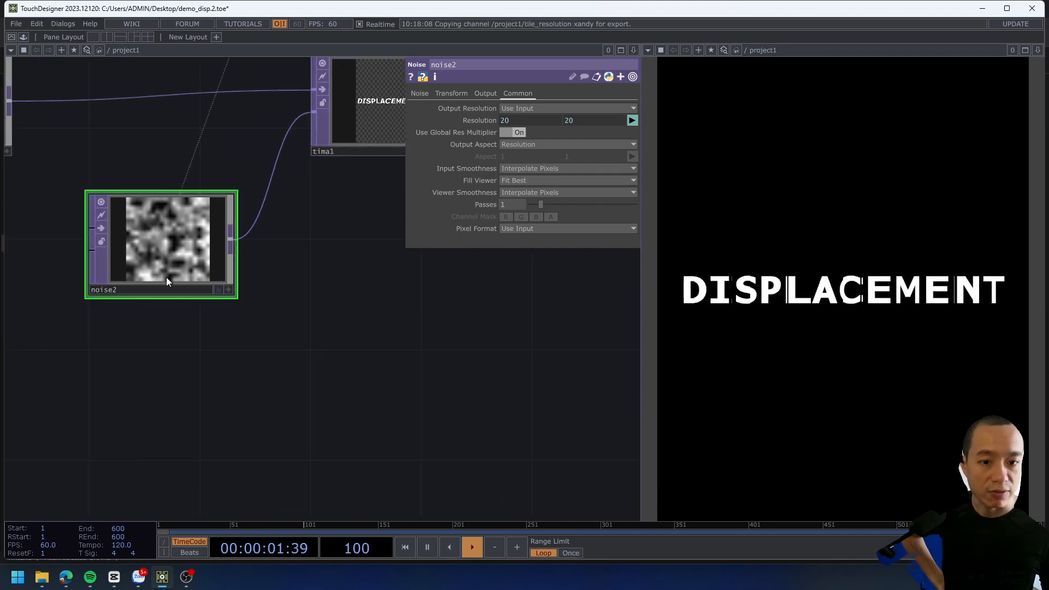
left_click(532, 181)
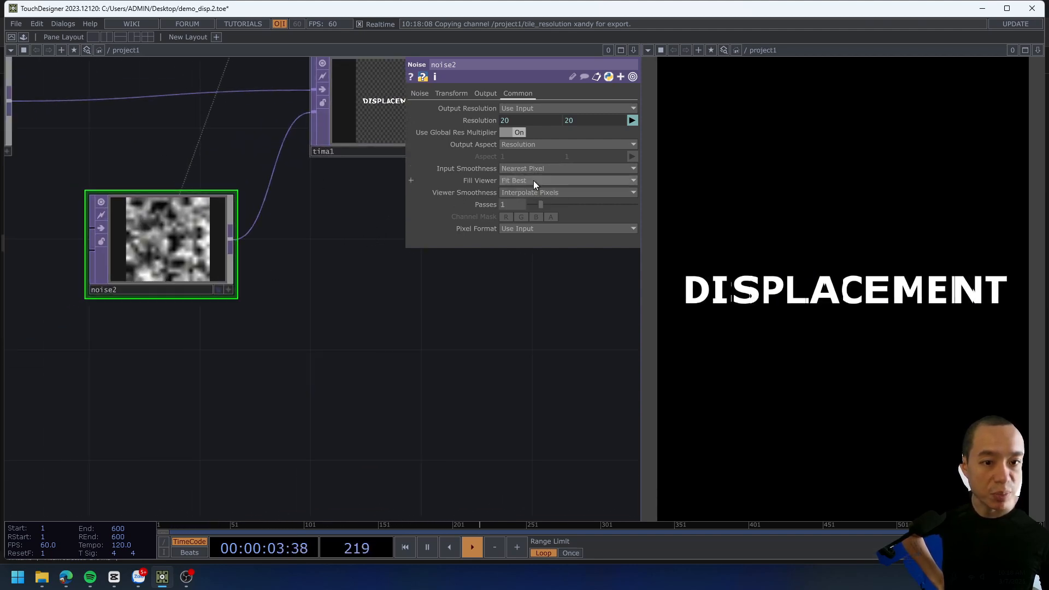
left_click(533, 192)
left_click(525, 214)
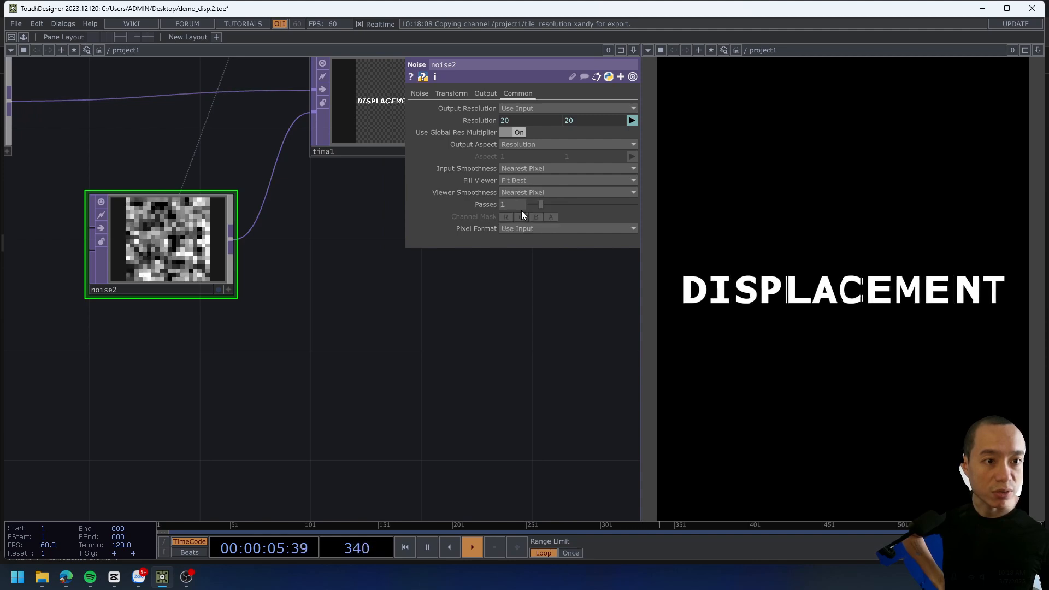
Examine the text distortion in tima1's viewer with the pixelated noise map and open the Time Machine's parameters.
scroll(304, 236, "up", 3)
left_click_drag(266, 367, 229, 413)
scroll(328, 228, "up", 3)
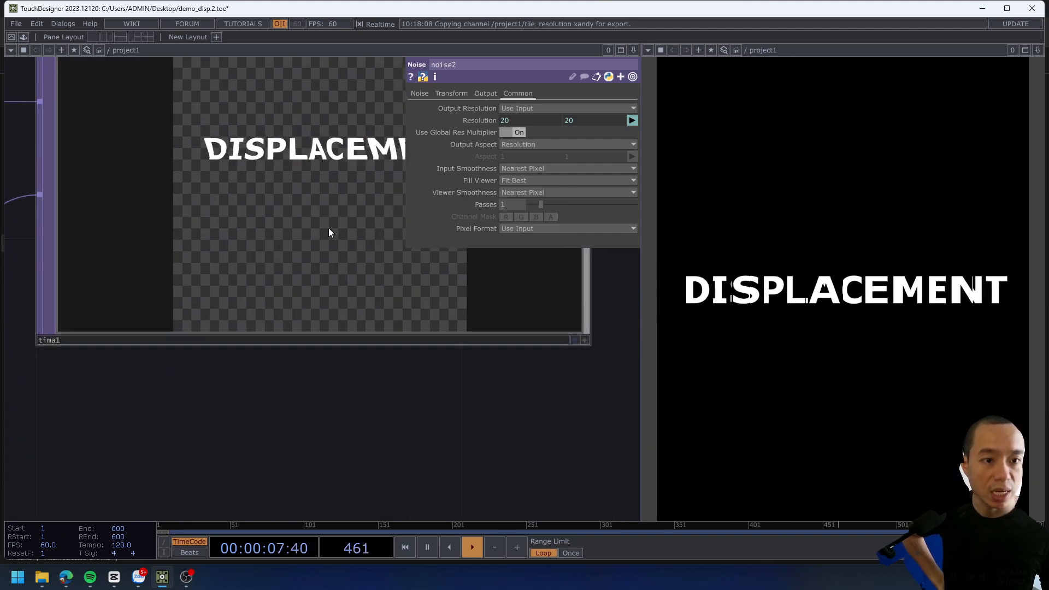
scroll(276, 248, "down", 5)
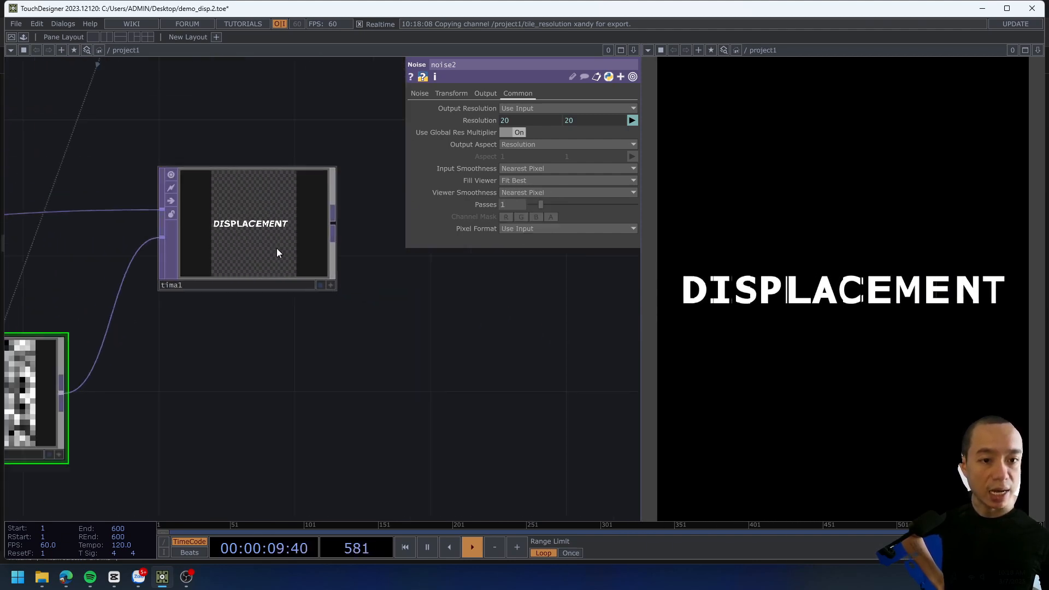
left_click(269, 211)
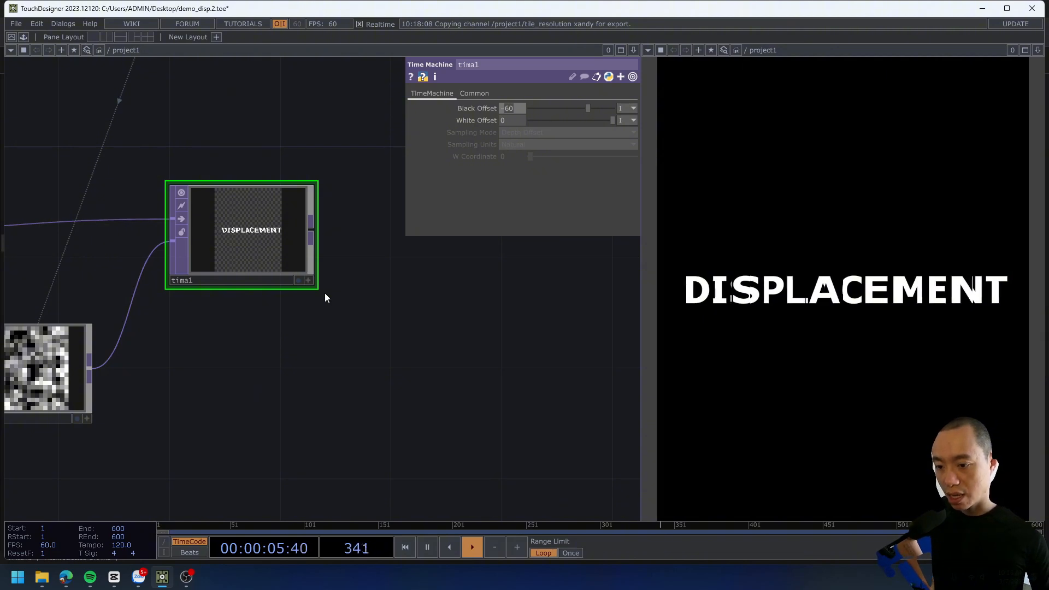
Set the Black Offset of the tima1 Time Machine to -32.
scroll(255, 280, "down", 3)
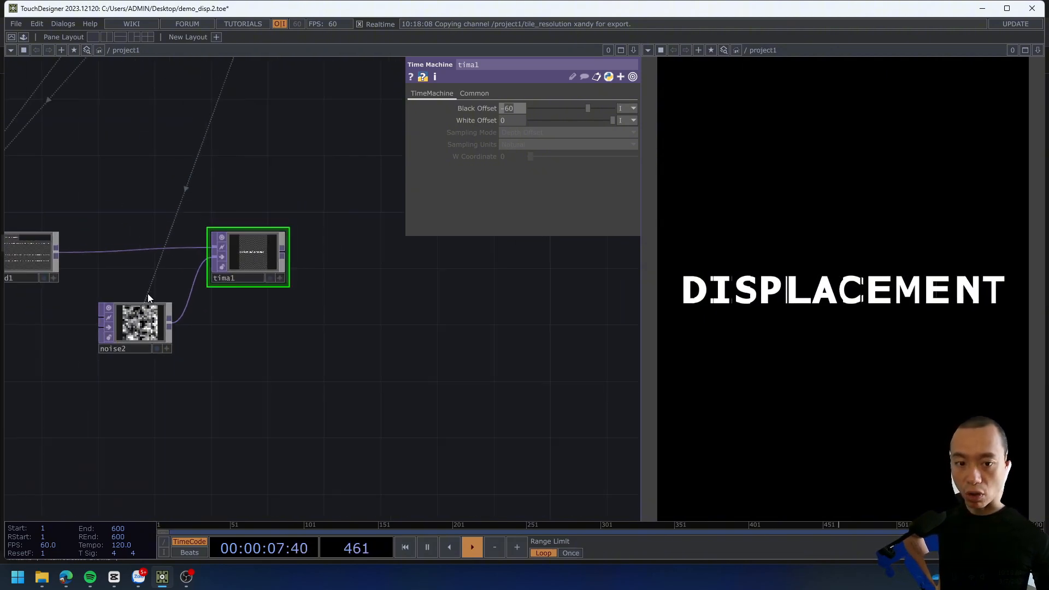
left_click_drag(149, 297, 201, 289)
left_click_drag(311, 371, 208, 432)
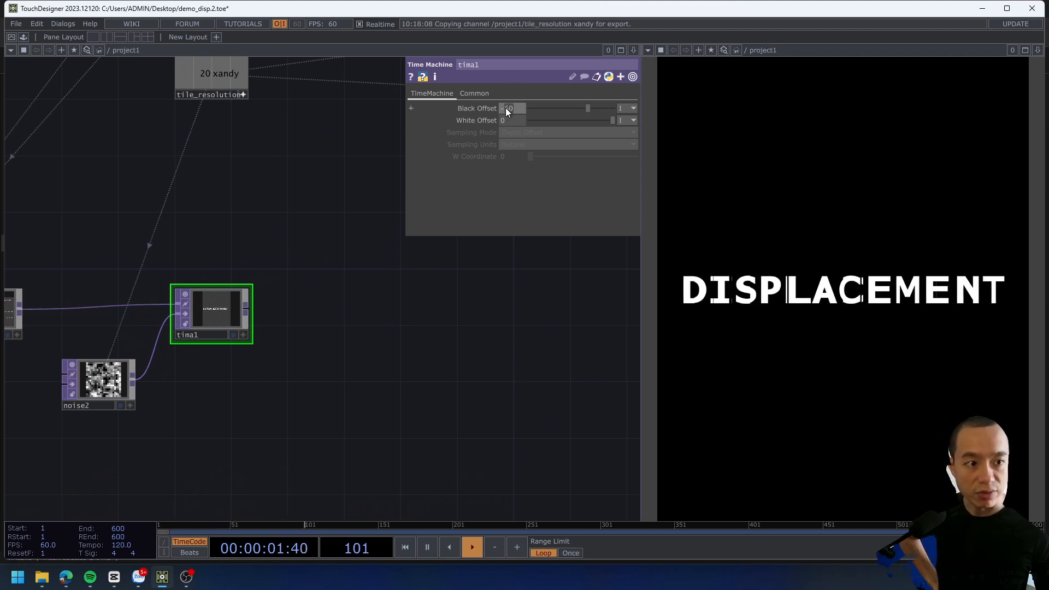
key("Return")
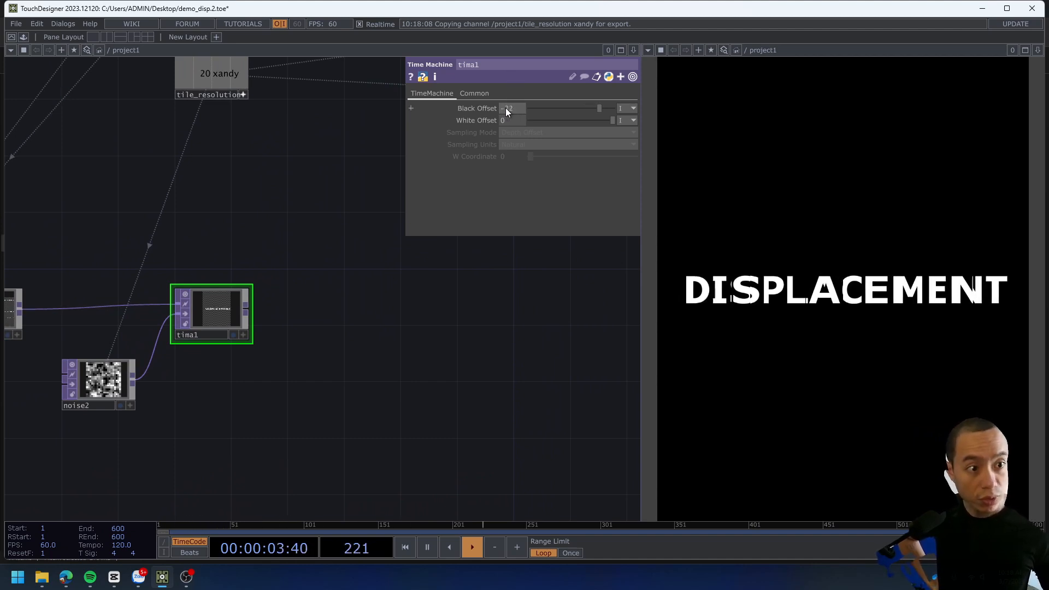
left_click_drag(331, 309, 662, 214)
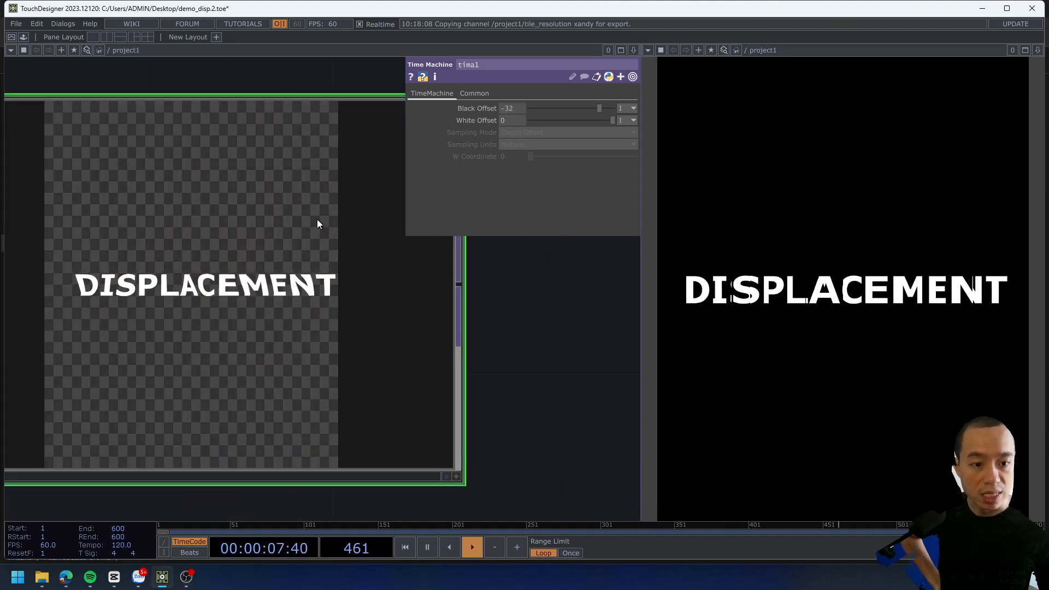
Set both Input Smoothness and Viewer Smoothness of tima1 to Nearest Pixel.
scroll(301, 202, "down", 2)
left_click(471, 94)
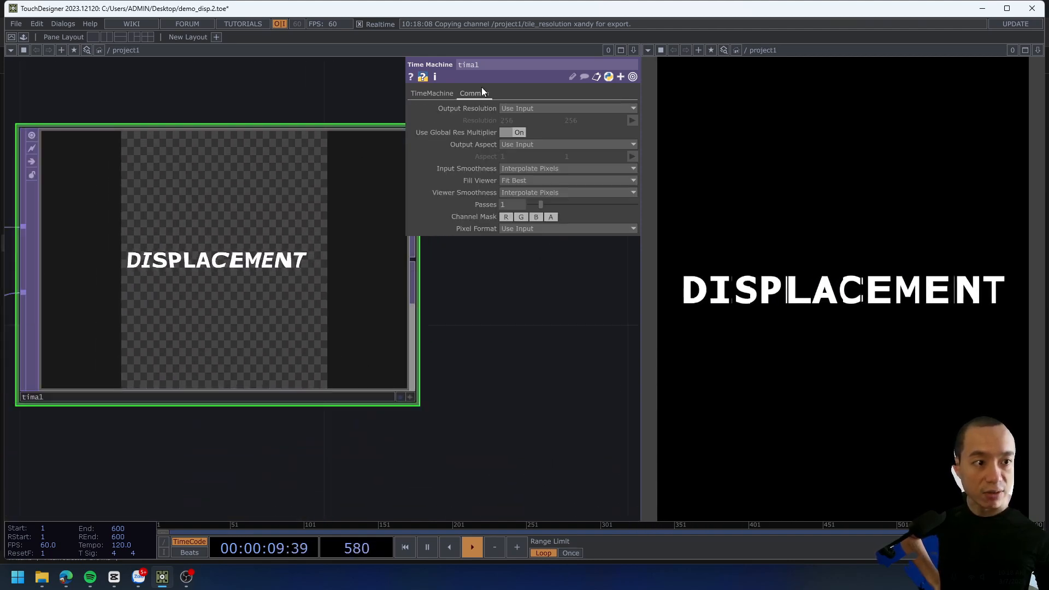
left_click(533, 168)
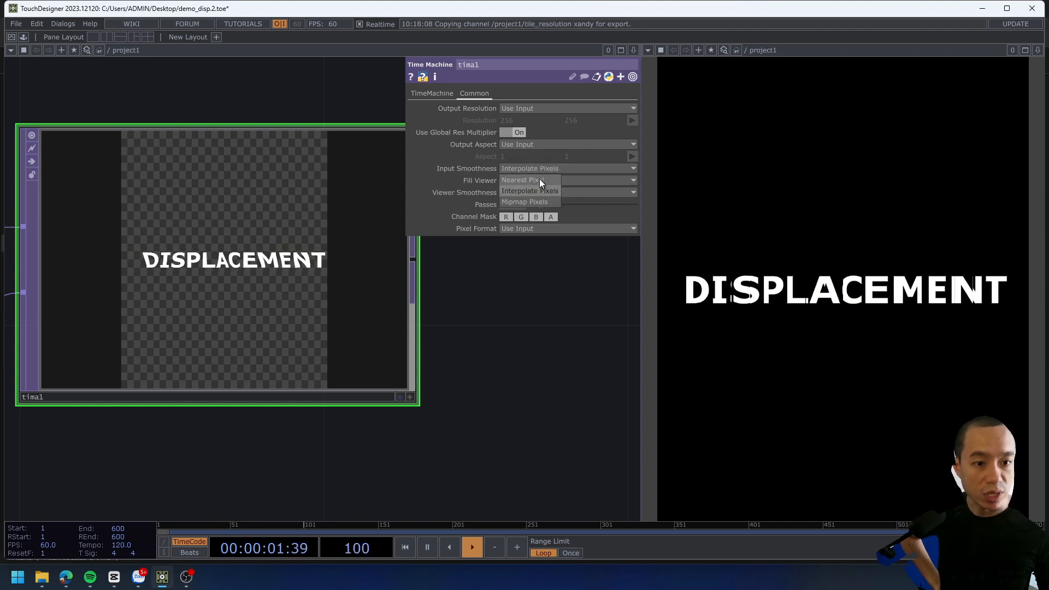
left_click(539, 179)
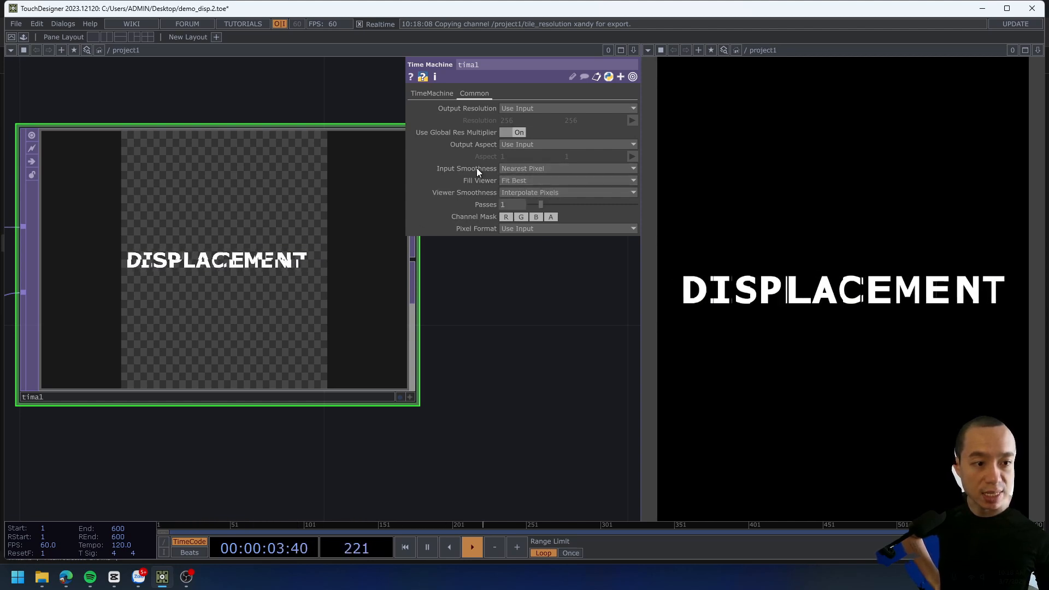
left_click(545, 191)
left_click(534, 215)
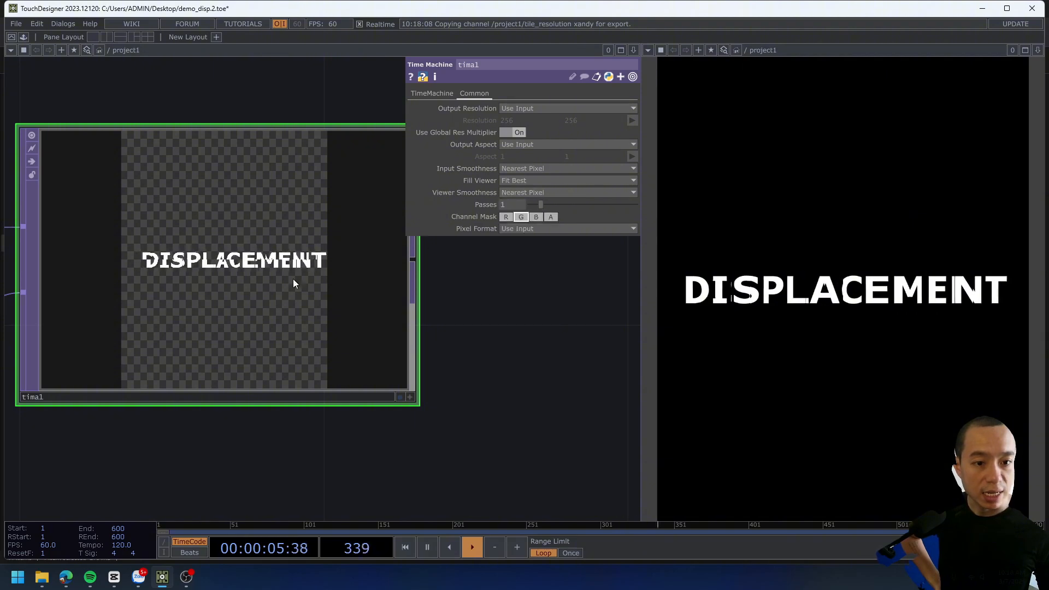
Examine the blocky text distortion in tima1's viewer and bring back the Time Machine offset parameters.
scroll(201, 272, "up", 5)
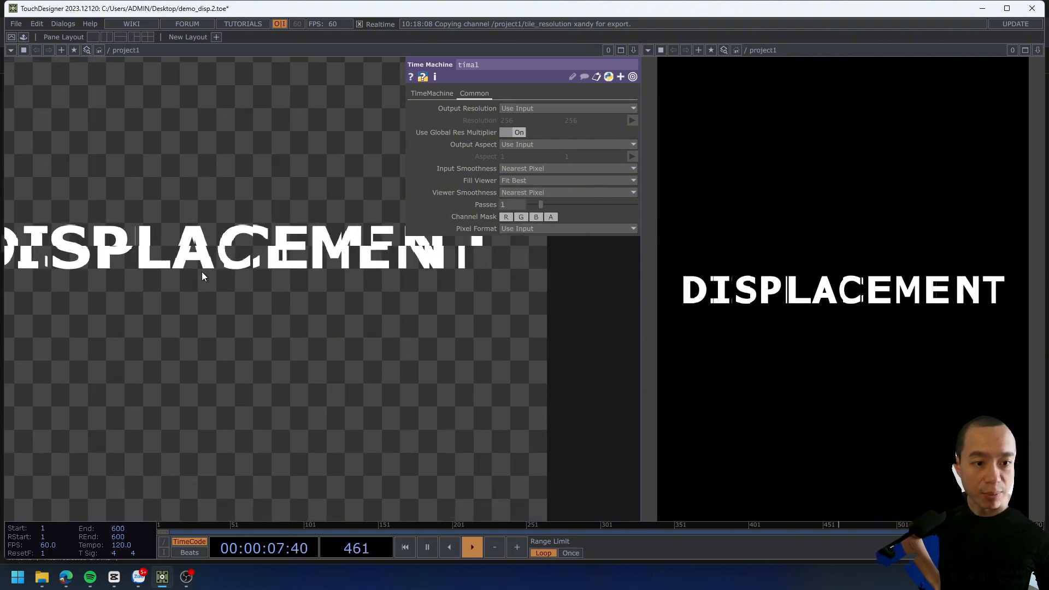
scroll(476, 282, "down", 3)
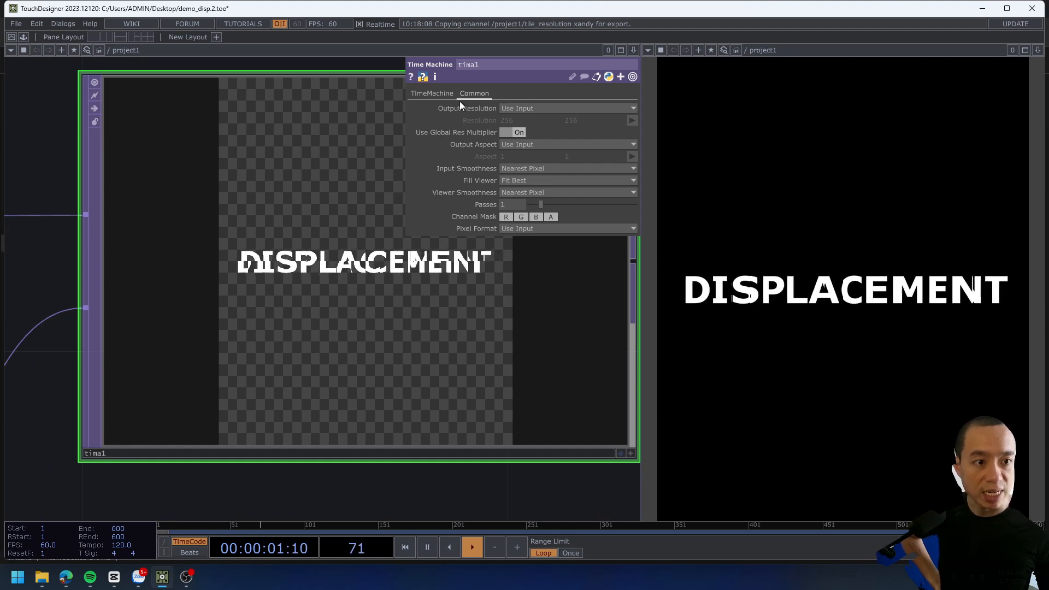
left_click(431, 93)
scroll(370, 324, "down", 3)
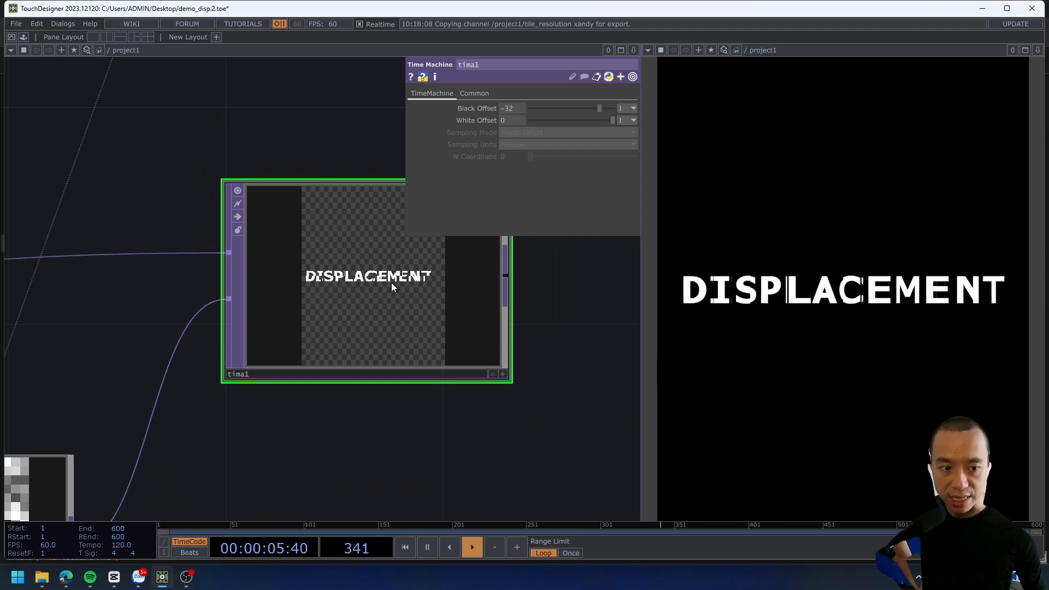
scroll(392, 283, "up", 5)
scroll(391, 282, "down", 1)
scroll(389, 282, "down", 3)
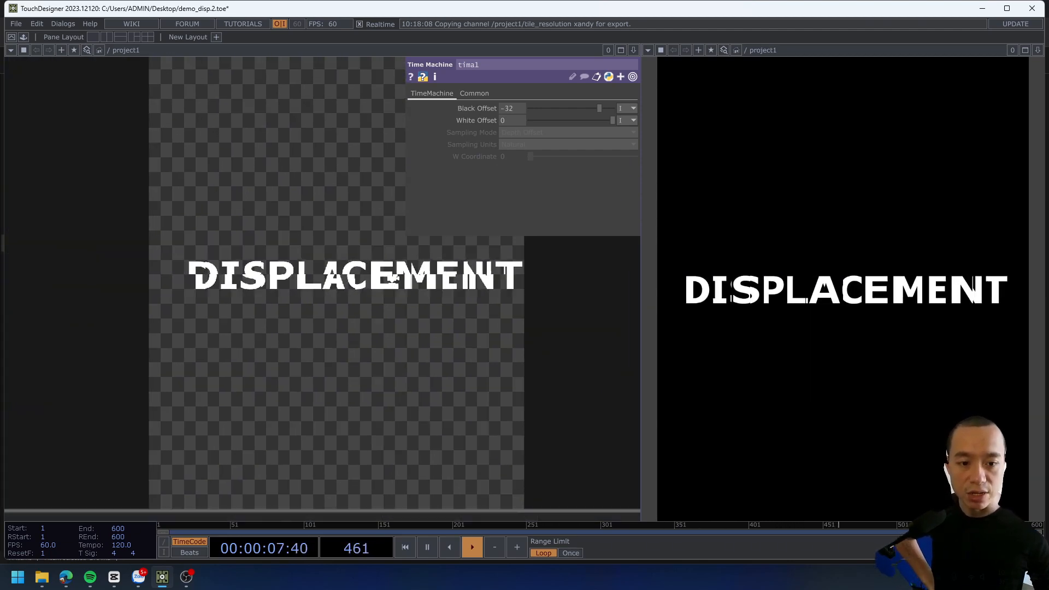
scroll(367, 309, "down", 3)
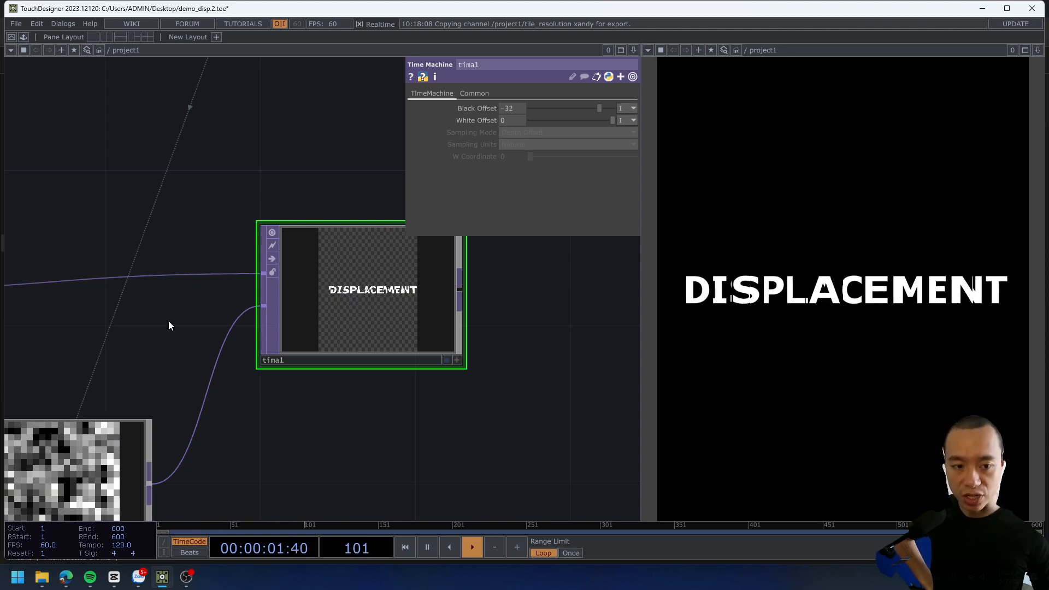
scroll(168, 321, "down", 3)
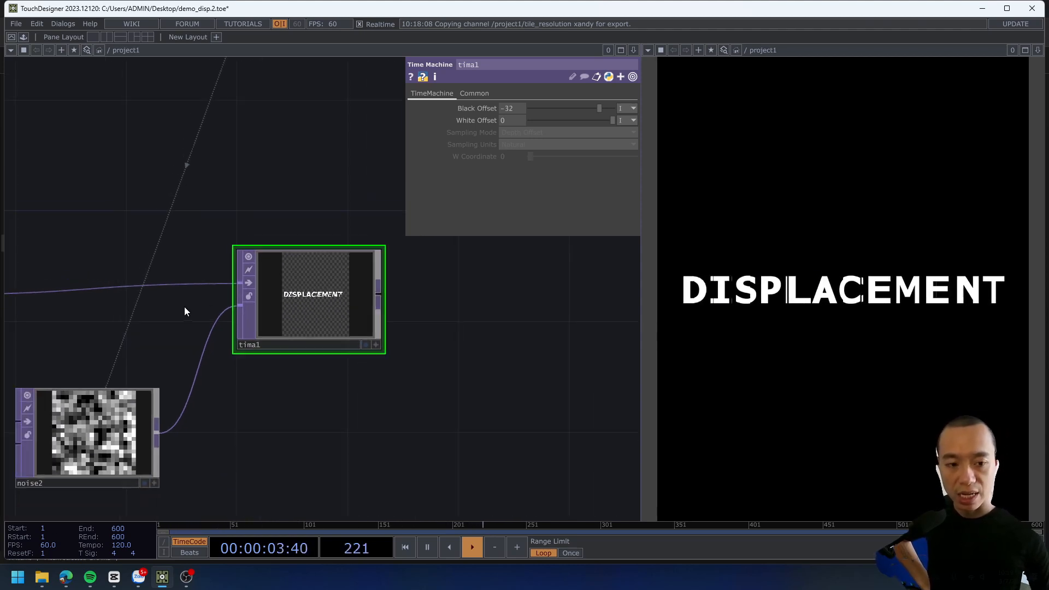
Add a Null TOP after tima1 and wire tima1's output into it.
left_click_drag(507, 312, 442, 314)
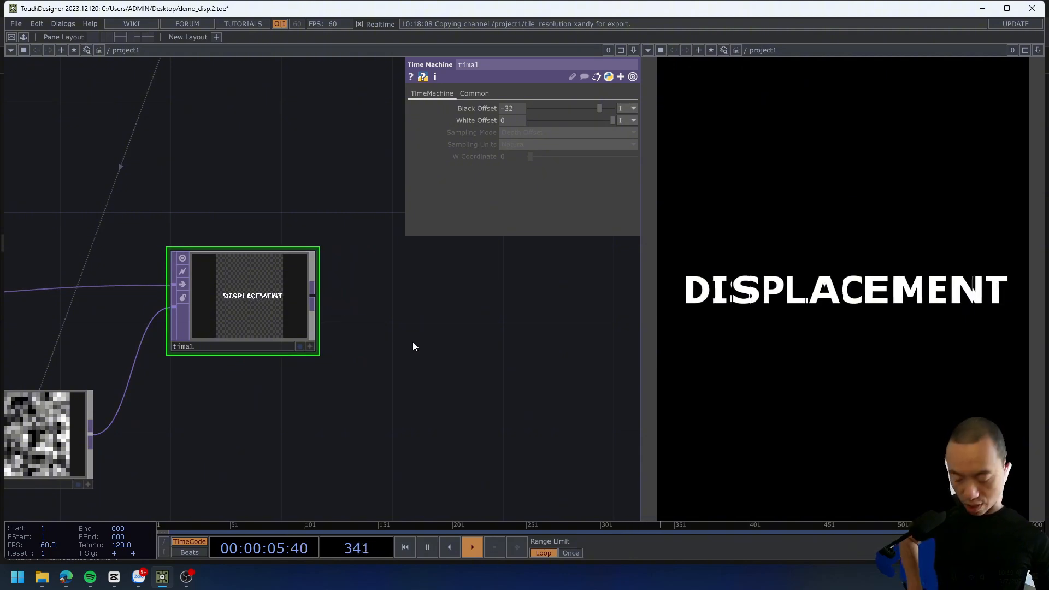
key("Tab")
type("null")
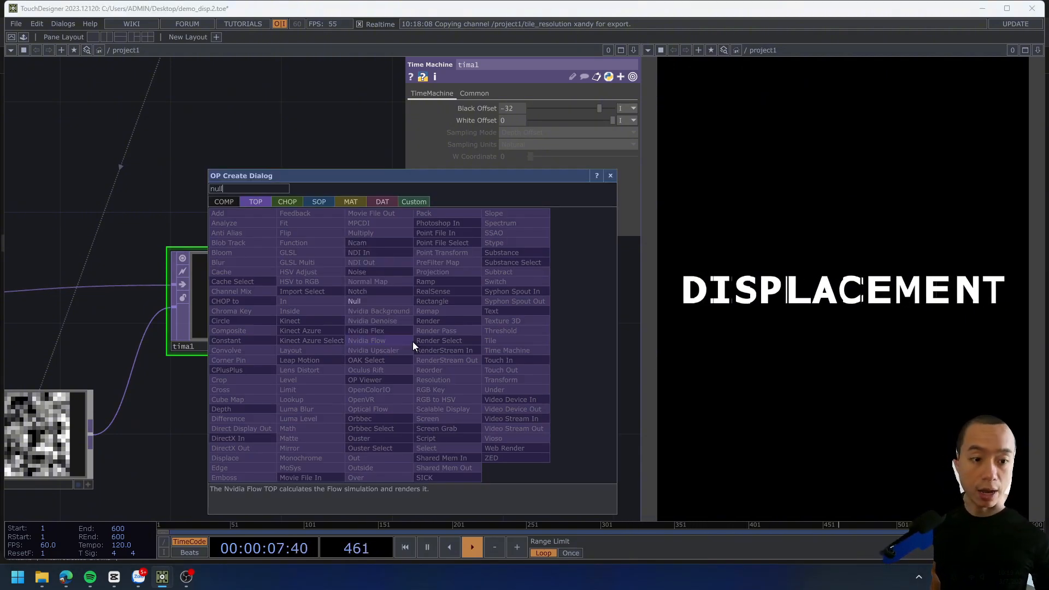
left_click(379, 300)
left_click(465, 302)
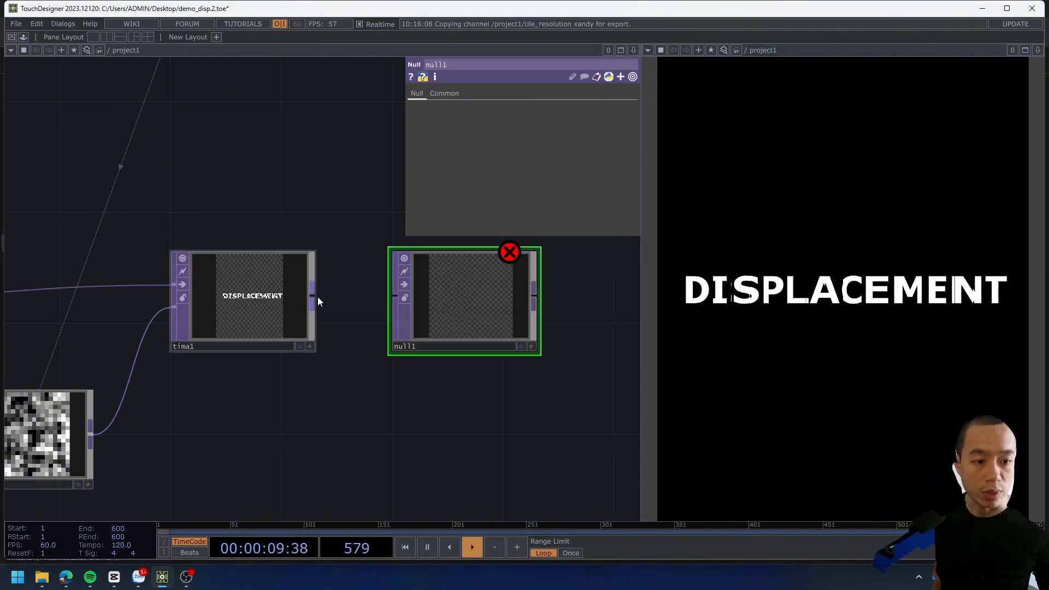
left_click_drag(312, 296, 453, 328)
Rename the Null TOP after tima1 to displacement_time.
left_click_drag(510, 345, 424, 347)
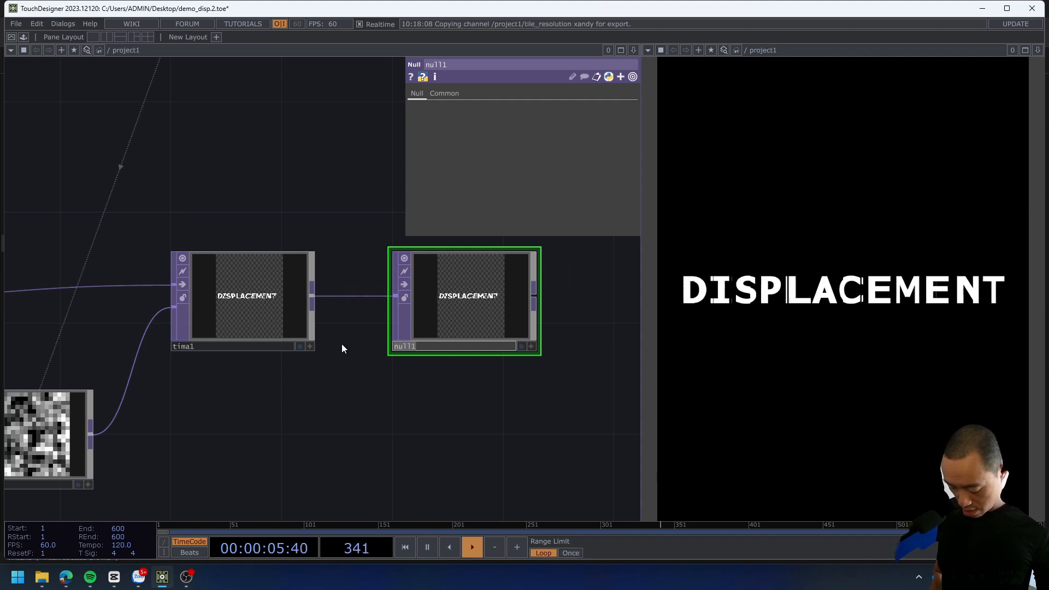
type("displa")
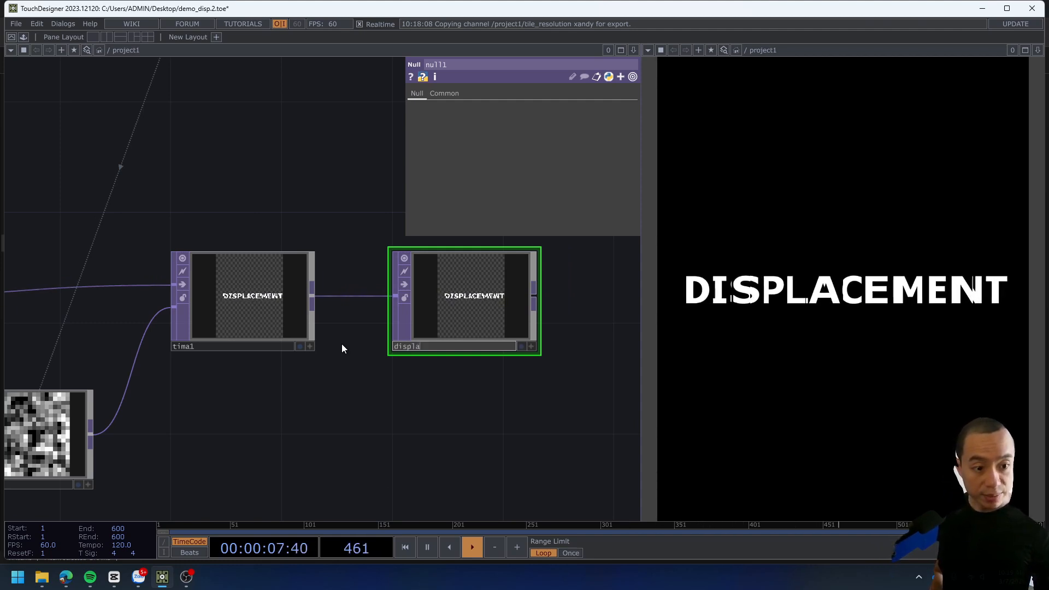
type("cement_time")
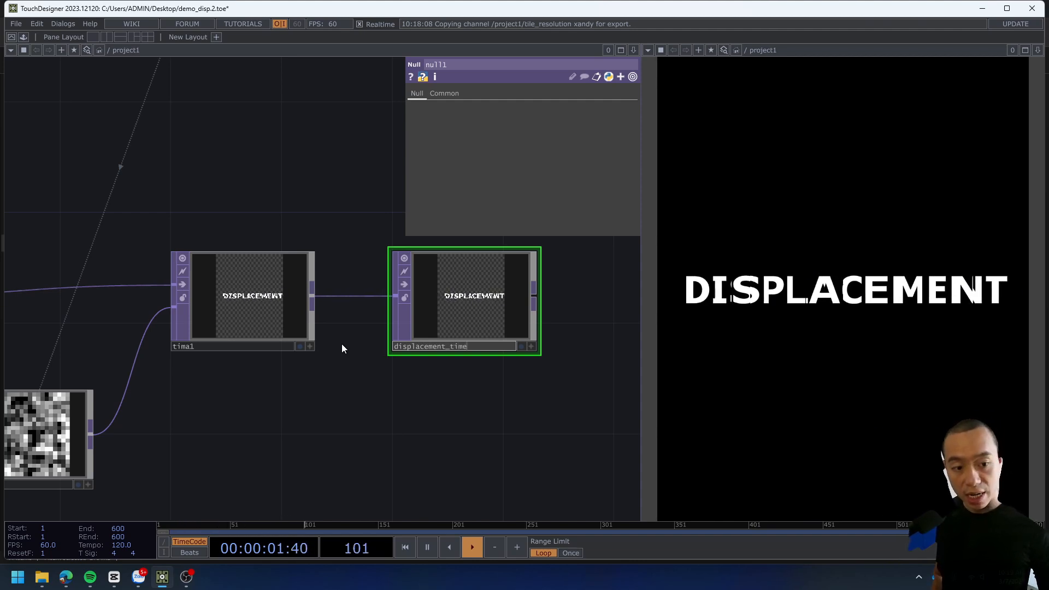
key("Return")
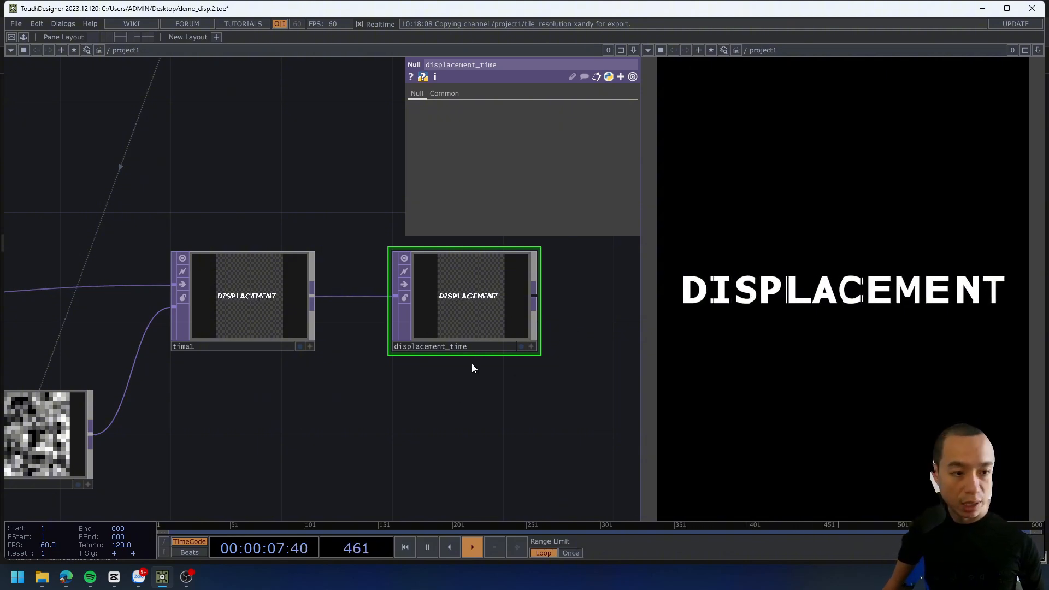
Reposition the displacement_time Null away from tima1, below the output Nulls of the other displacement variations.
scroll(529, 338, "down", 2)
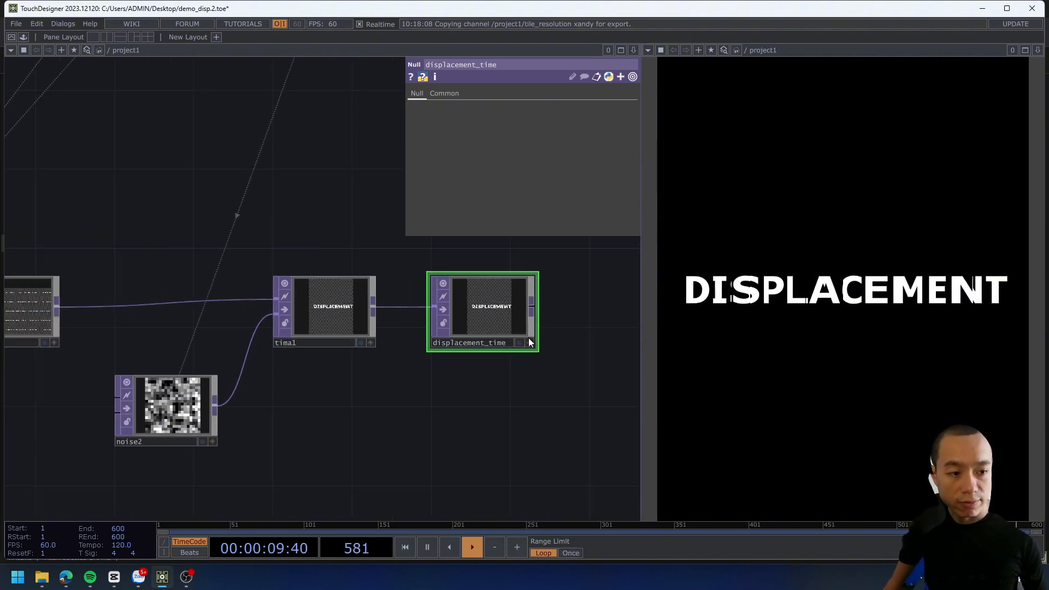
left_click_drag(575, 313, 431, 347)
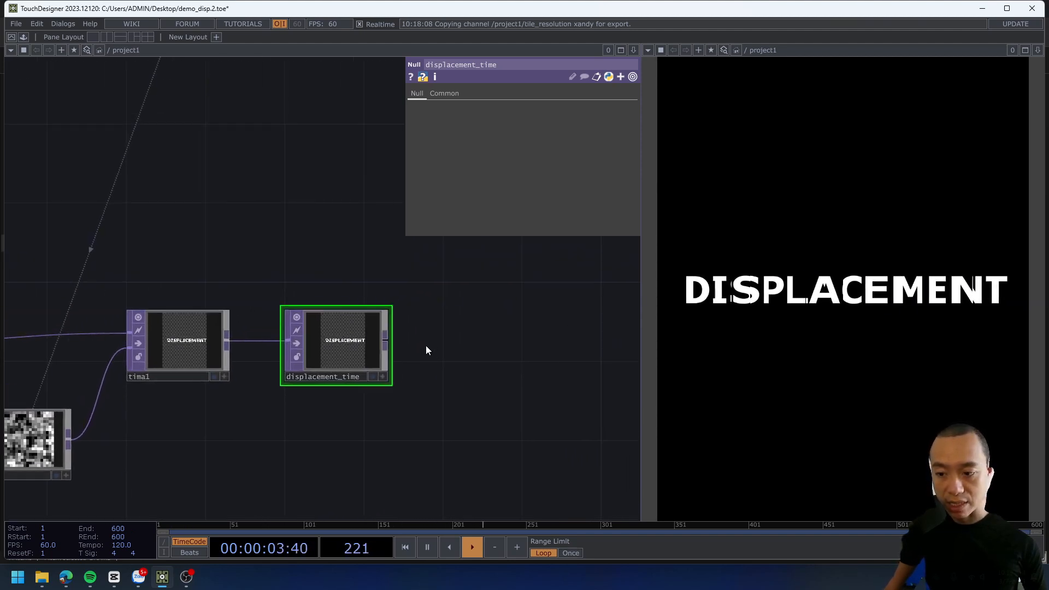
scroll(444, 343, "down", 2)
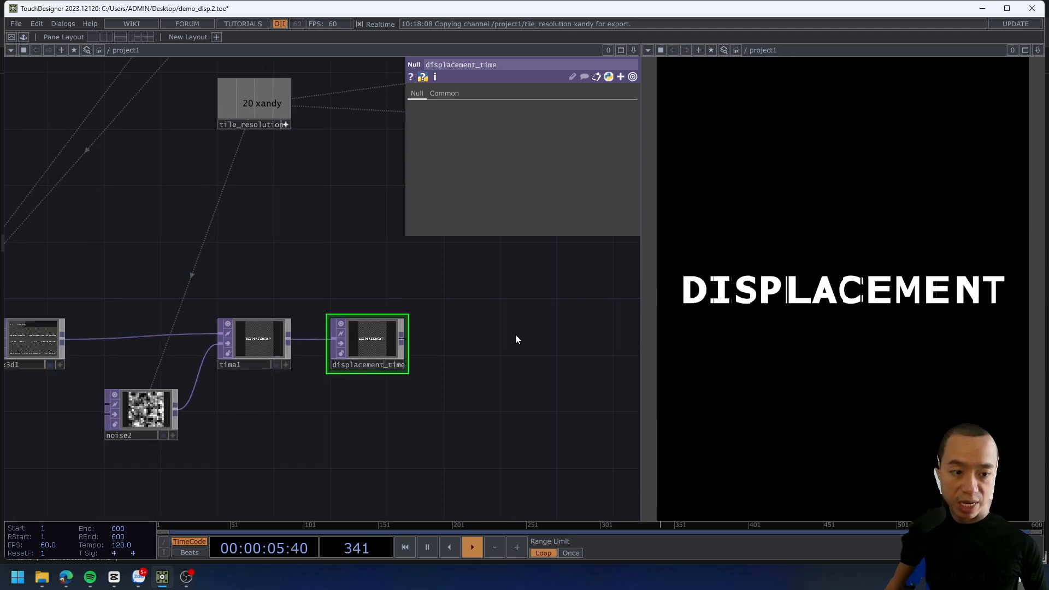
left_click_drag(456, 333, 563, 464)
scroll(546, 410, "down", 3)
left_click_drag(563, 405, 220, 403)
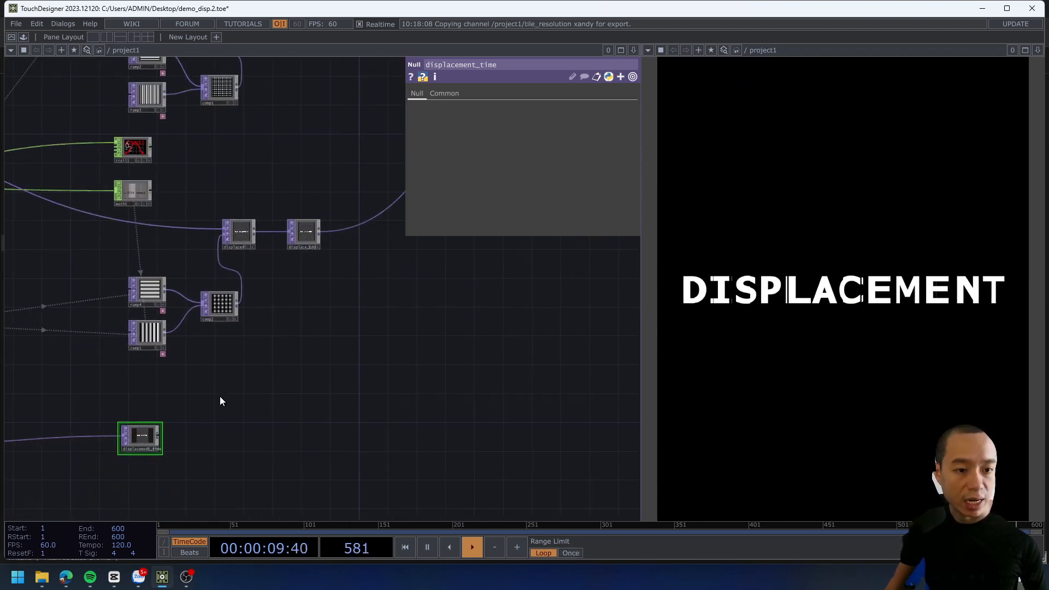
left_click_drag(363, 407, 324, 440)
scroll(324, 440, "down", 3)
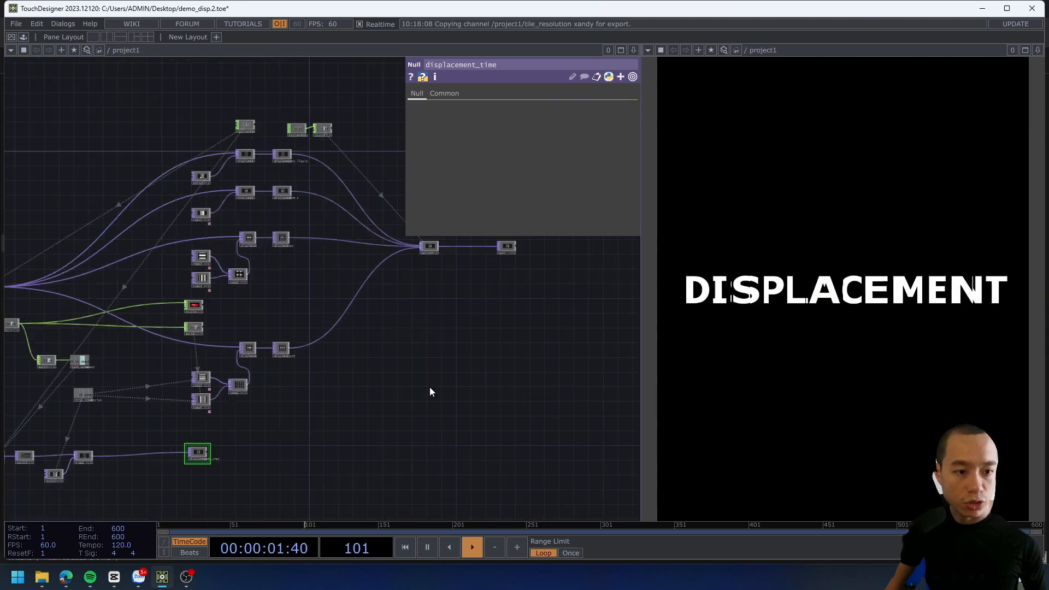
left_click_drag(218, 380, 180, 391)
key("ctrl+c")
key("ctrl+v")
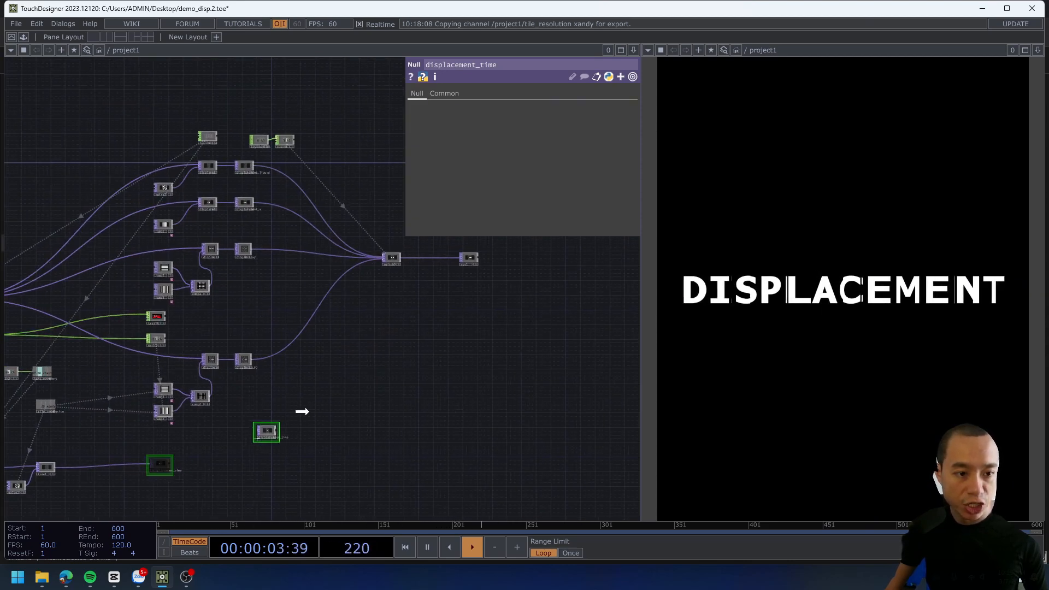
Wire displacement_time into switch1 as its fifth input and open the Switch's parameters.
left_click_drag(262, 429, 383, 260)
scroll(384, 265, "up", 5)
left_click(391, 255)
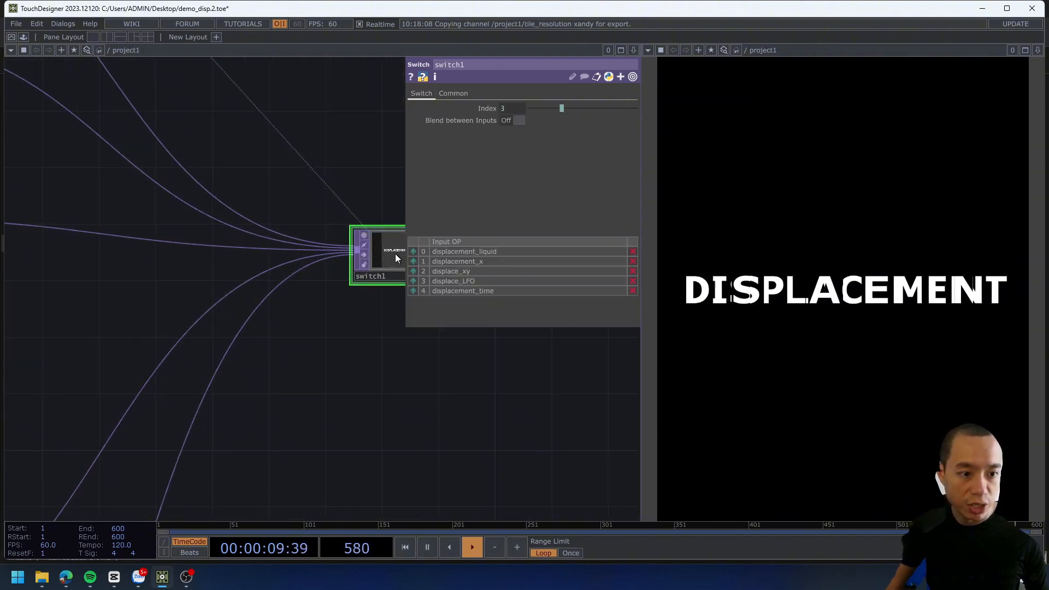